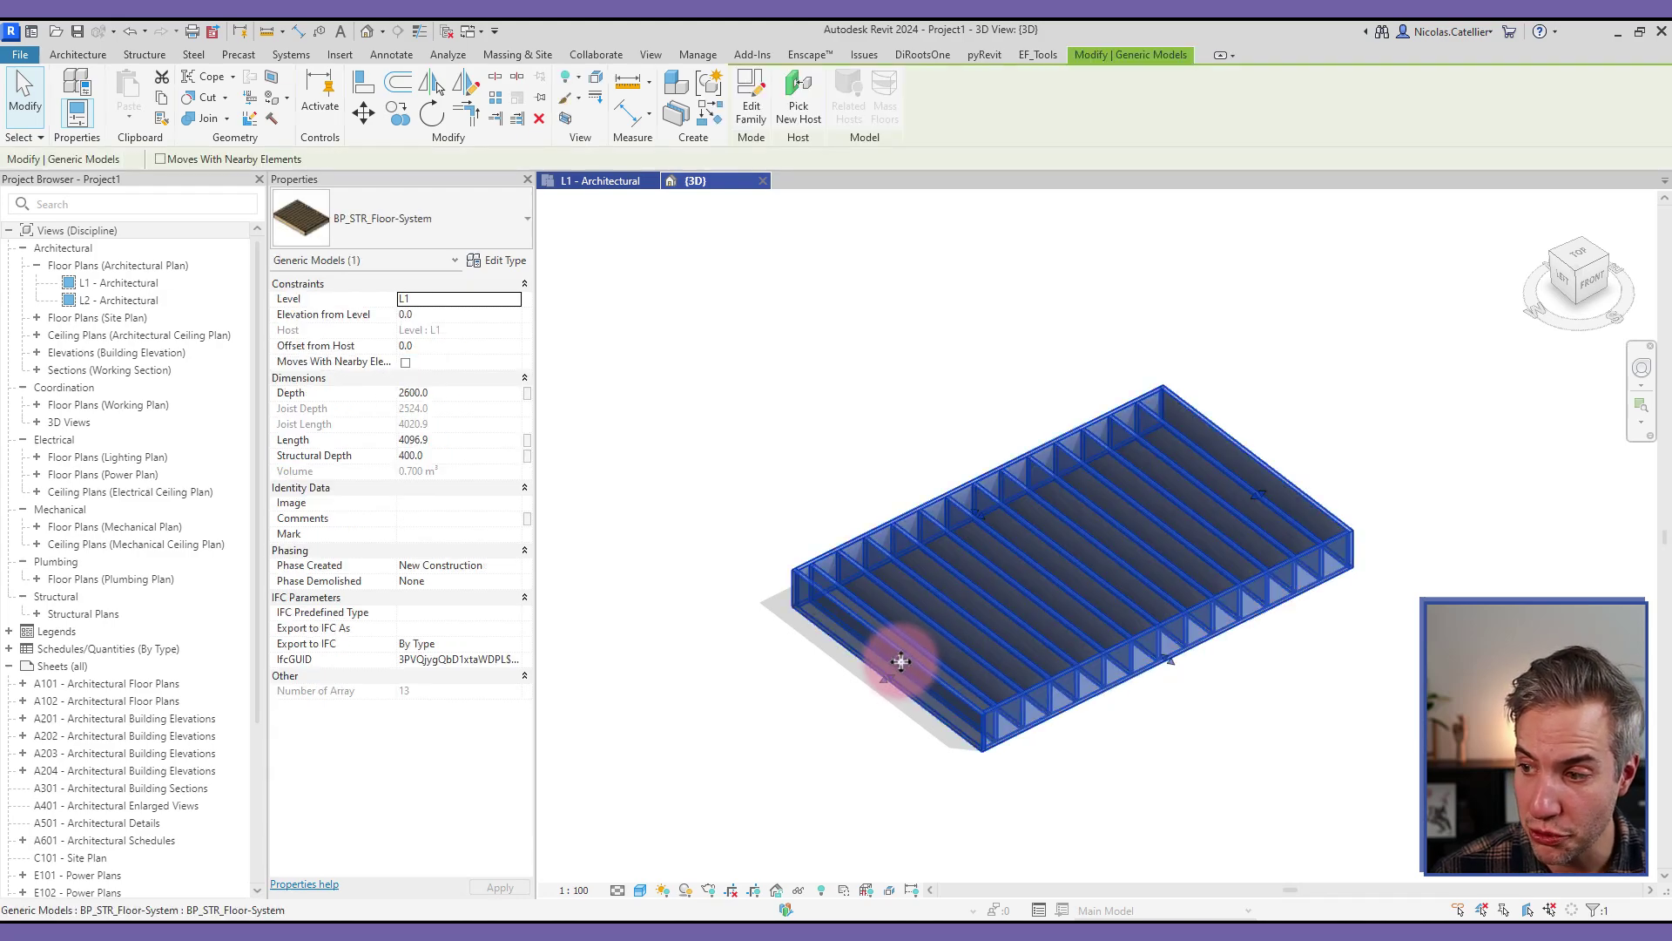
- Stretch the floor system family to a depth of about 3570 mm and shorten its length to about 3107 mm
{"action": "left_click_drag", "start_coordinate": [1214, 675], "coordinate": [1204, 653]}
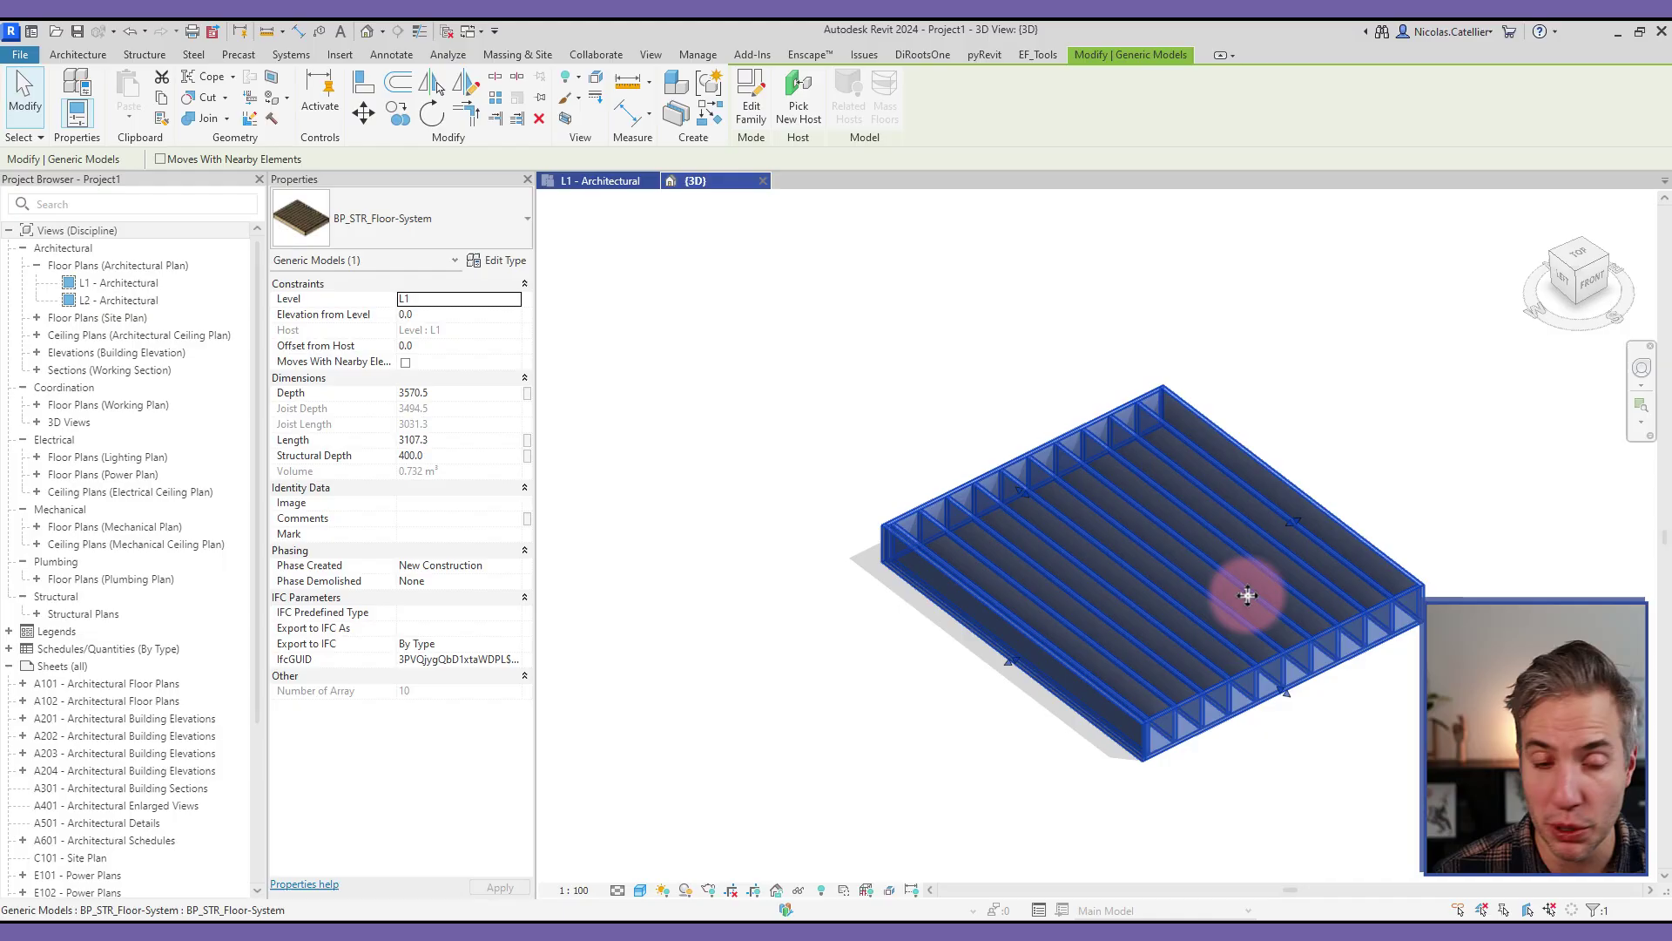
{"action": "left_click", "coordinate": [780, 604]}
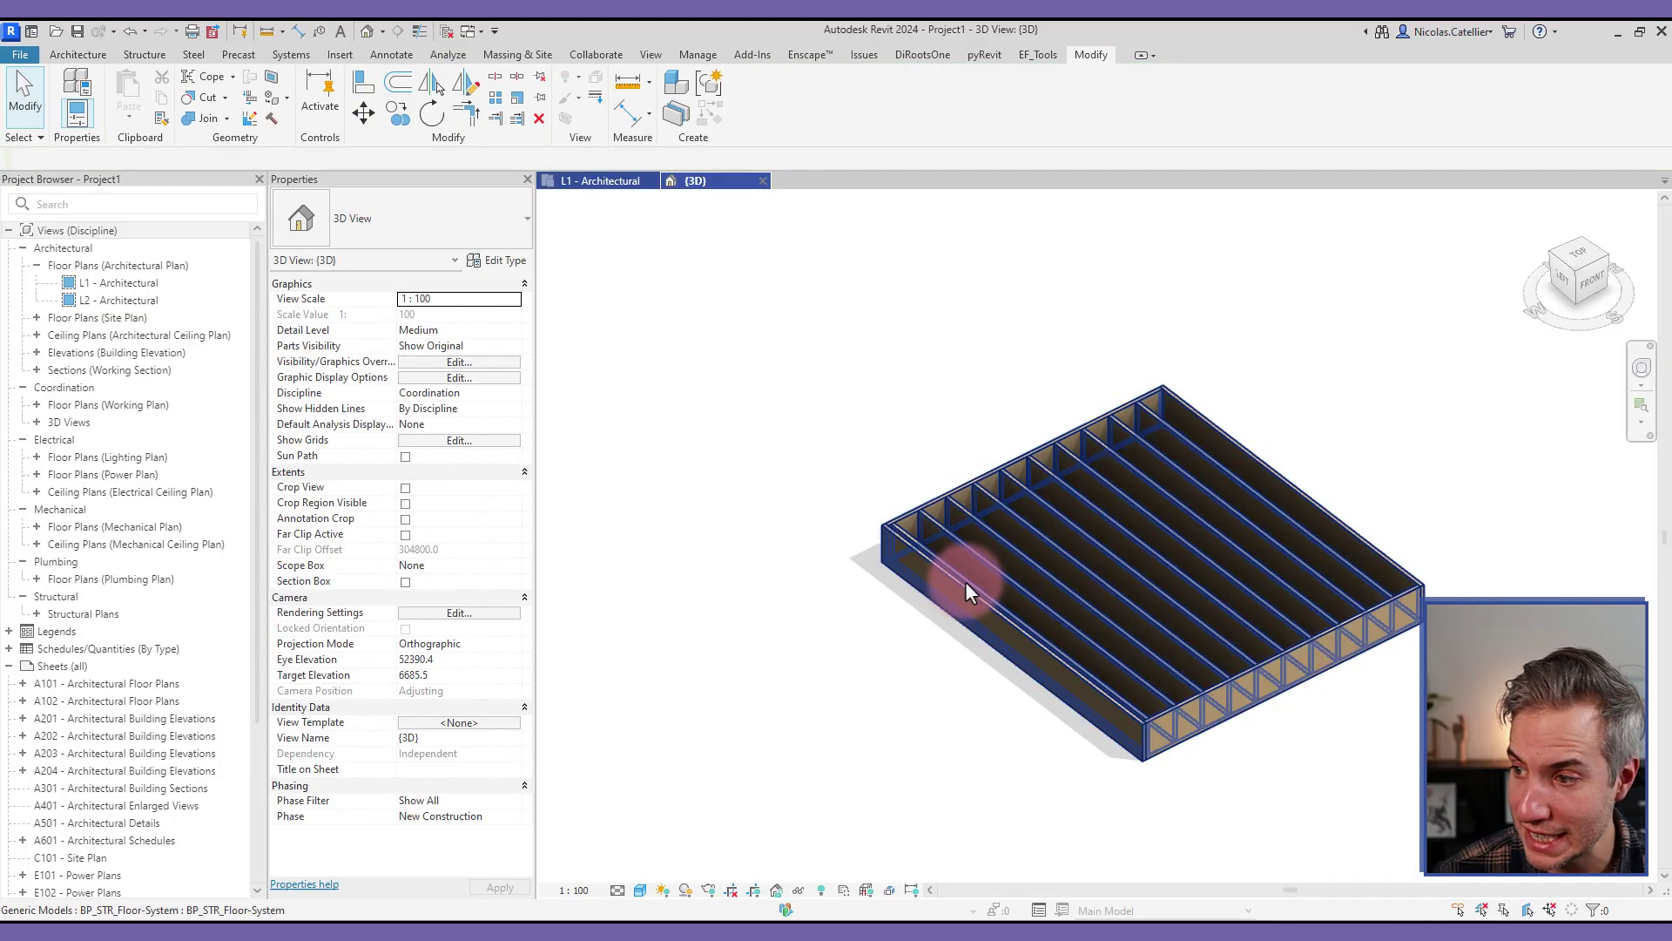
{"action": "left_click", "coordinate": [1169, 719]}
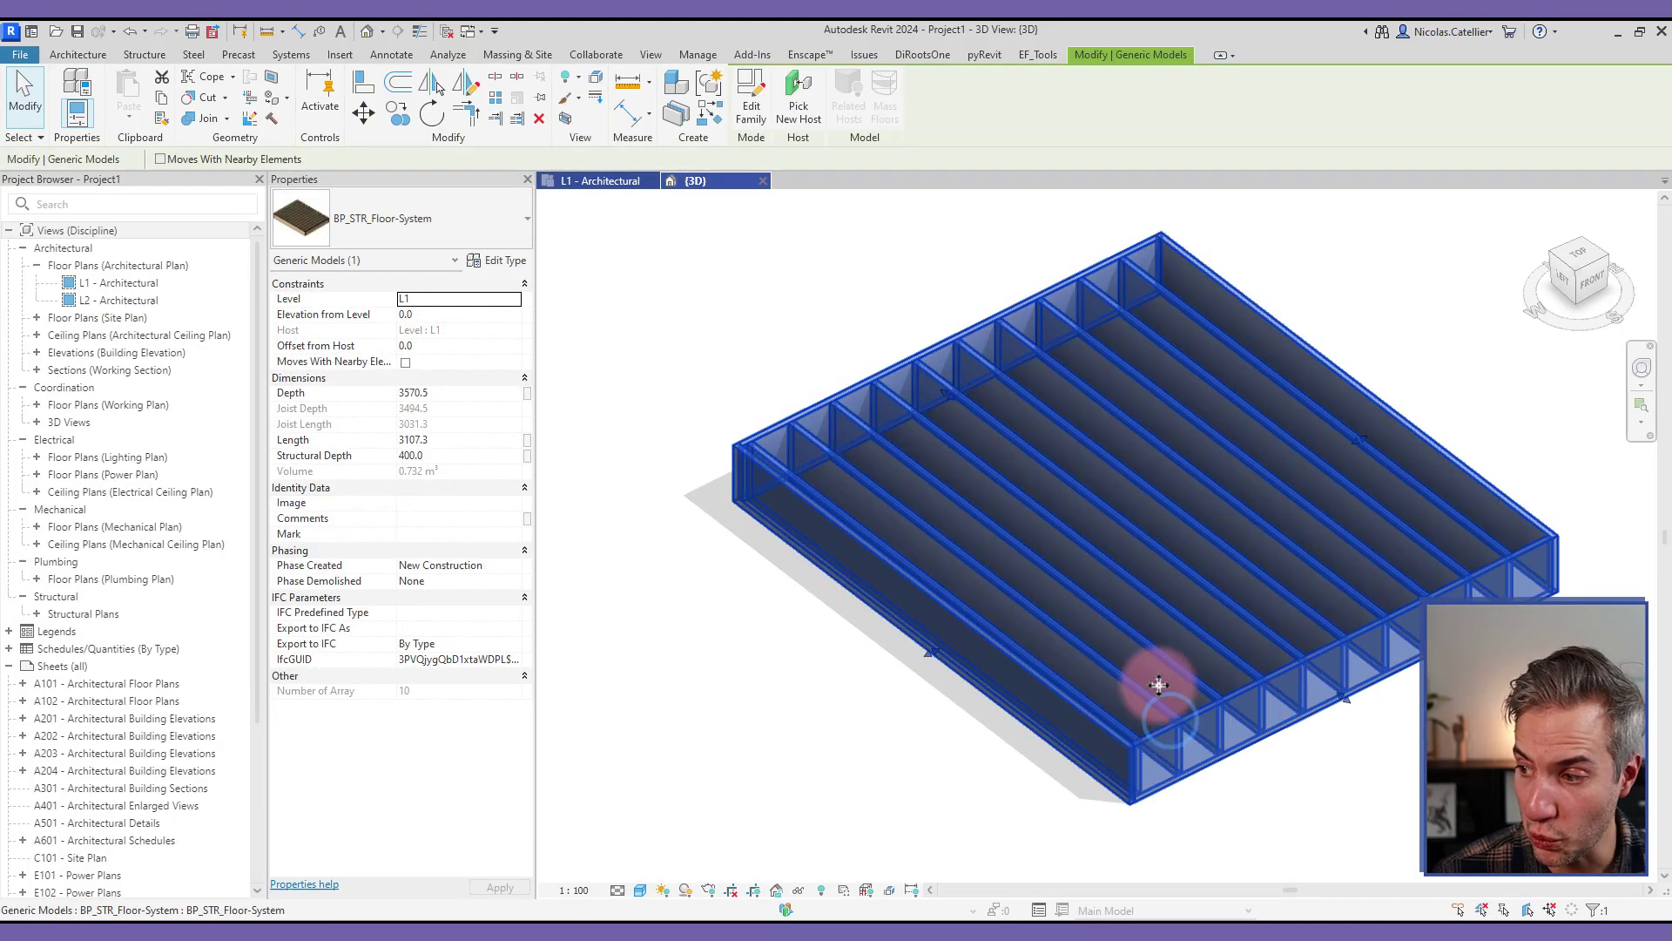
{"action": "left_click", "coordinate": [681, 634]}
- Stretch the floor system's length to about 5025 mm and inspect the joist layout up close
{"action": "left_click", "coordinate": [876, 549]}
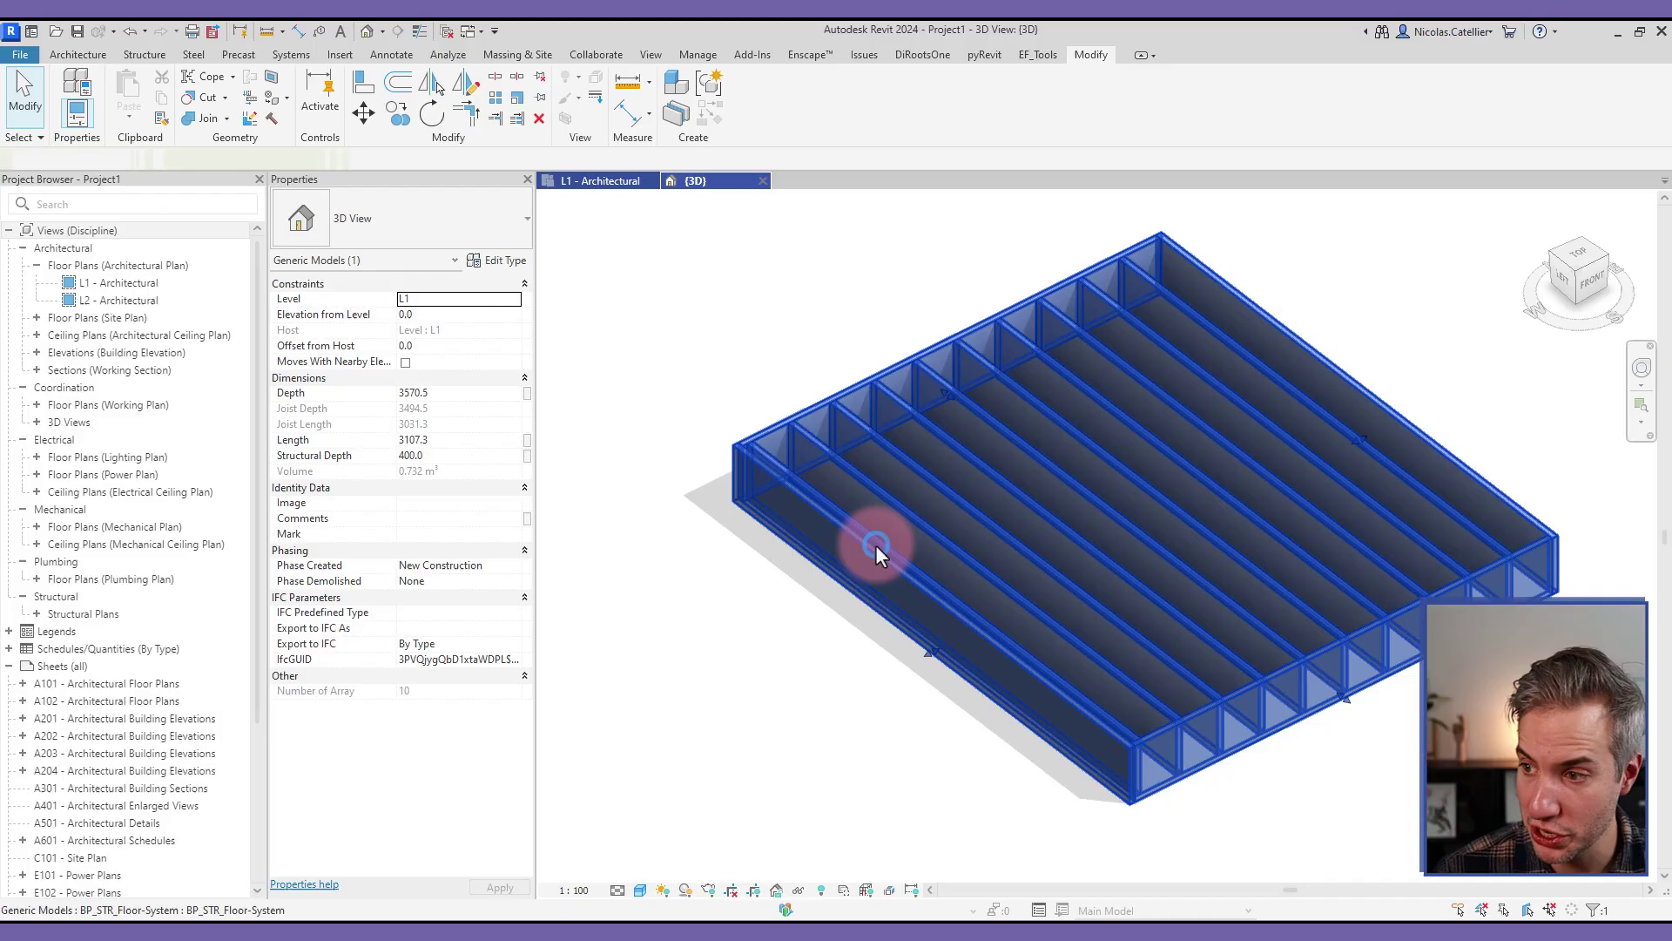
{"action": "left_click_drag", "start_coordinate": [923, 649], "coordinate": [662, 759]}
{"action": "key", "text": "Escape"}
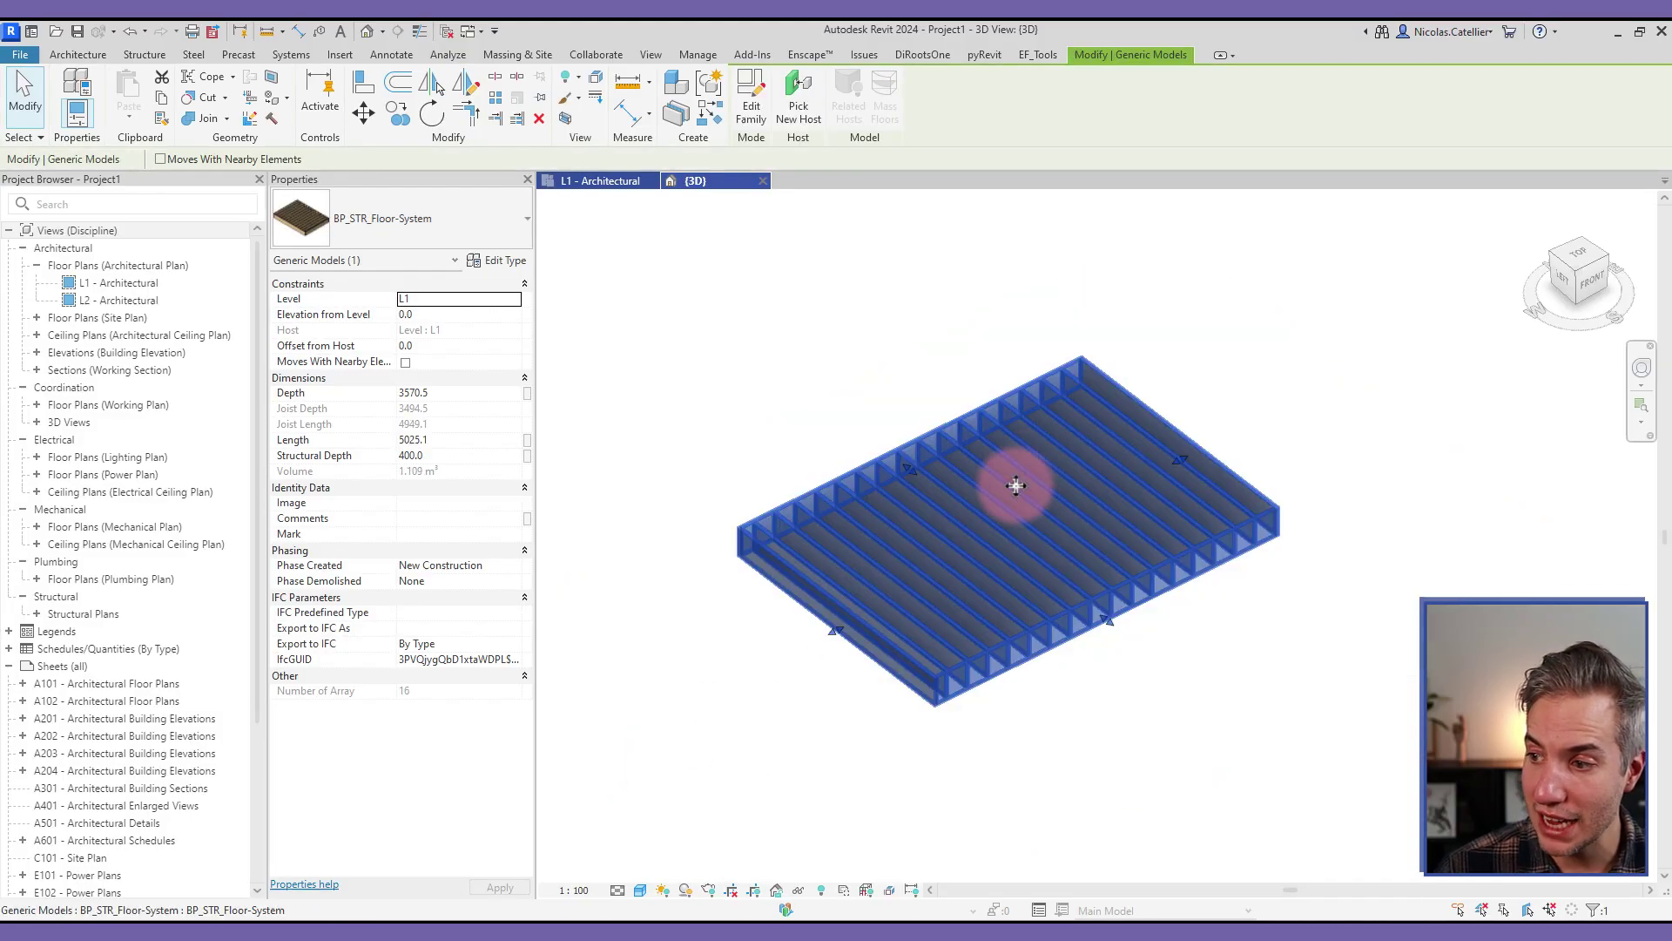
{"action": "left_click", "coordinate": [776, 728]}
{"action": "left_click", "coordinate": [893, 595]}
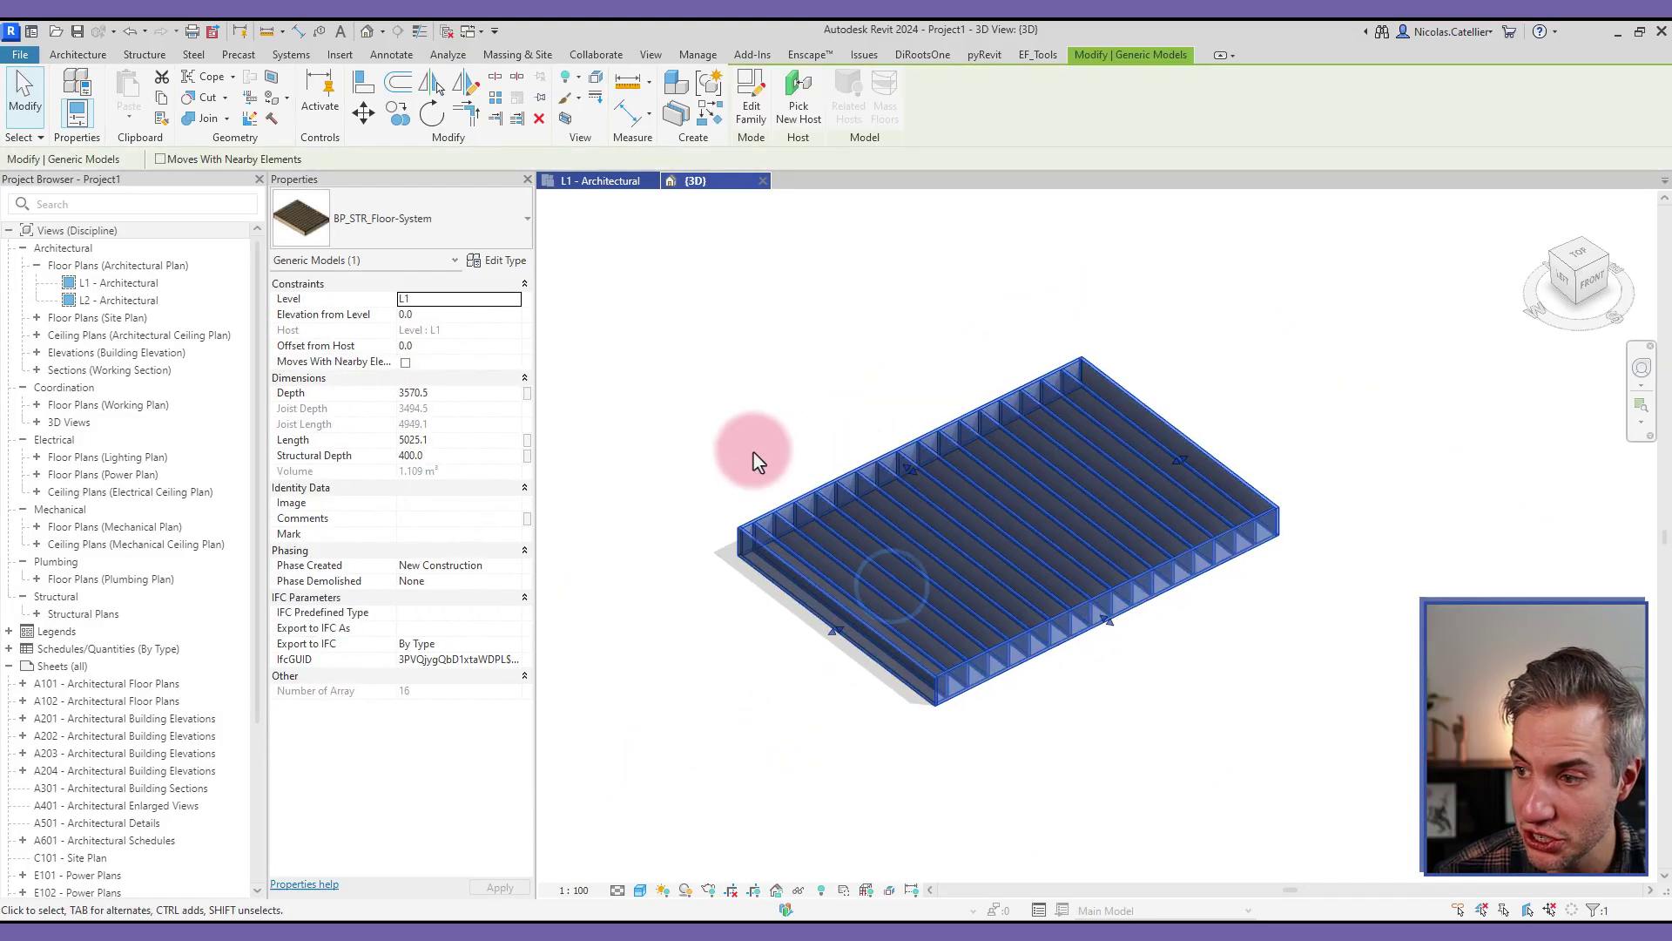
{"action": "left_click", "coordinate": [682, 460]}
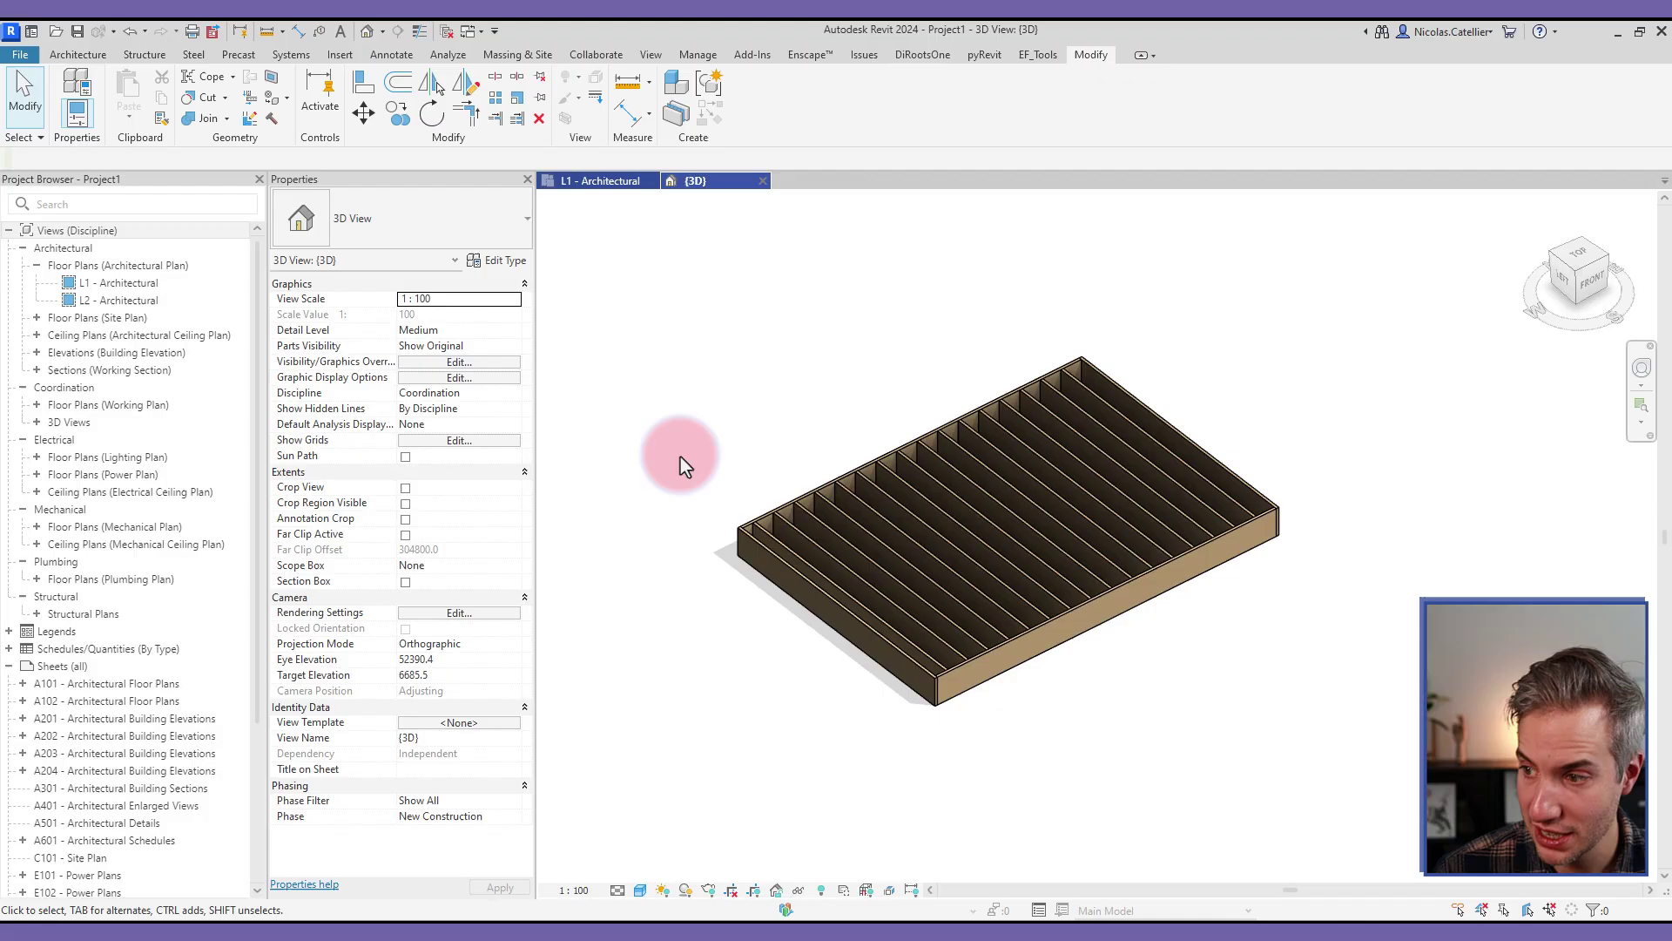
{"action": "scroll", "coordinate": [720, 493], "scroll_direction": "up", "scroll_amount": 6}
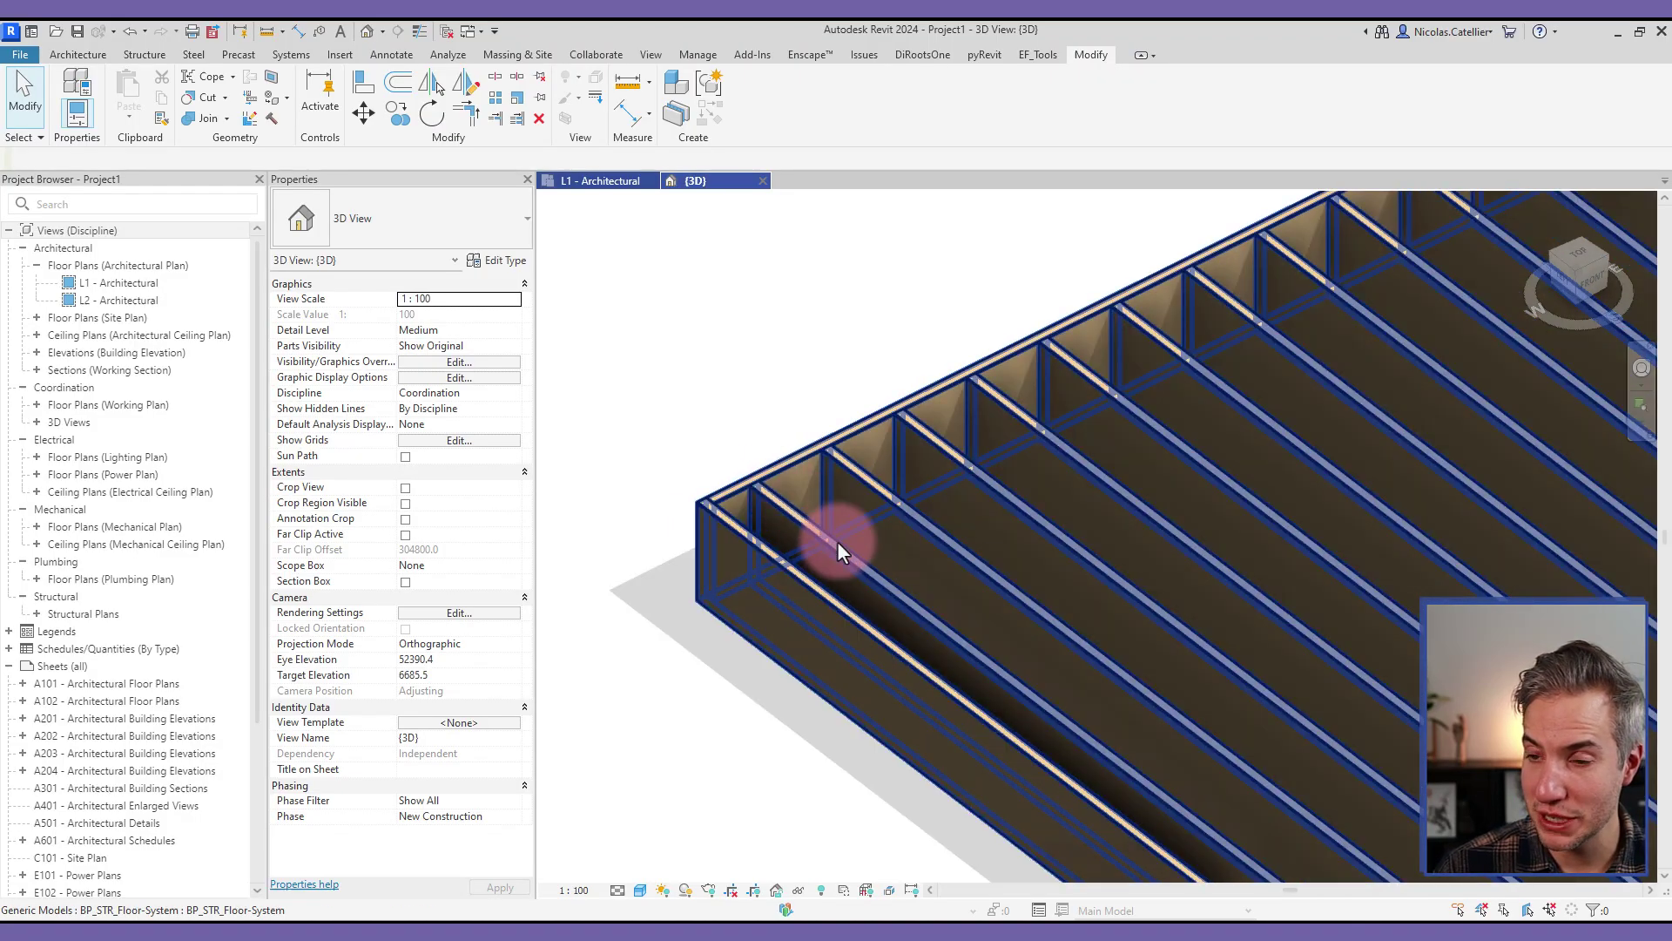
{"action": "scroll", "coordinate": [700, 601], "scroll_direction": "down", "scroll_amount": 8}
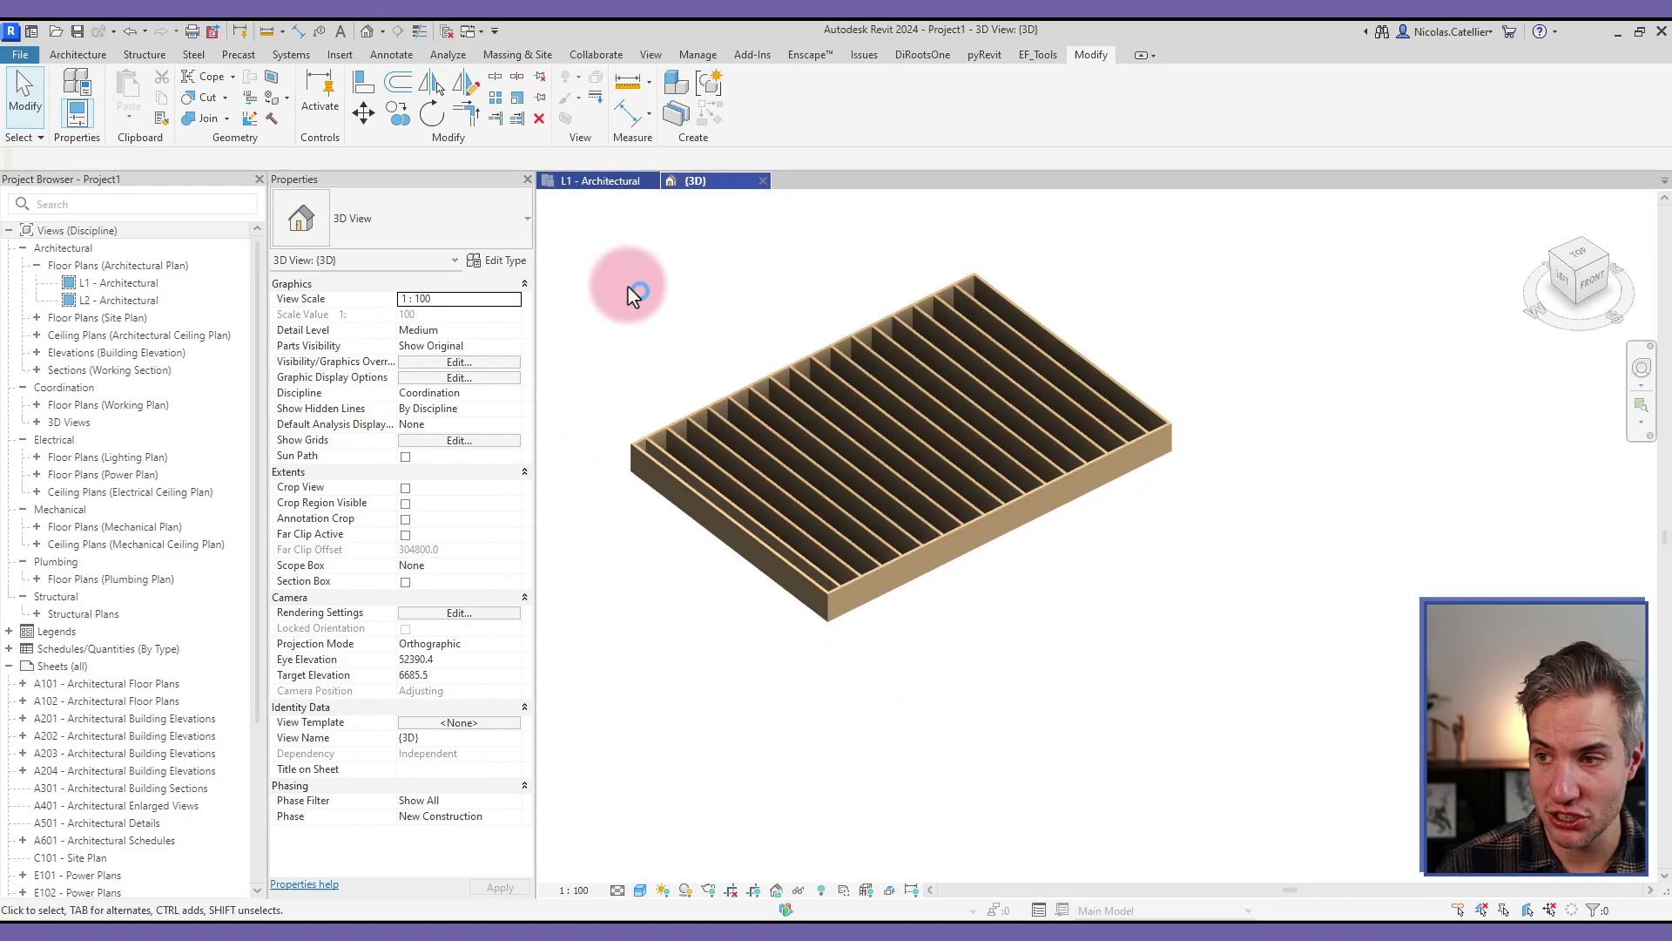
- Create a new family from the English-Imperial template Generic Model.rft
{"action": "left_click", "coordinate": [20, 56]}
{"action": "mouse_move", "coordinate": [35, 112]}
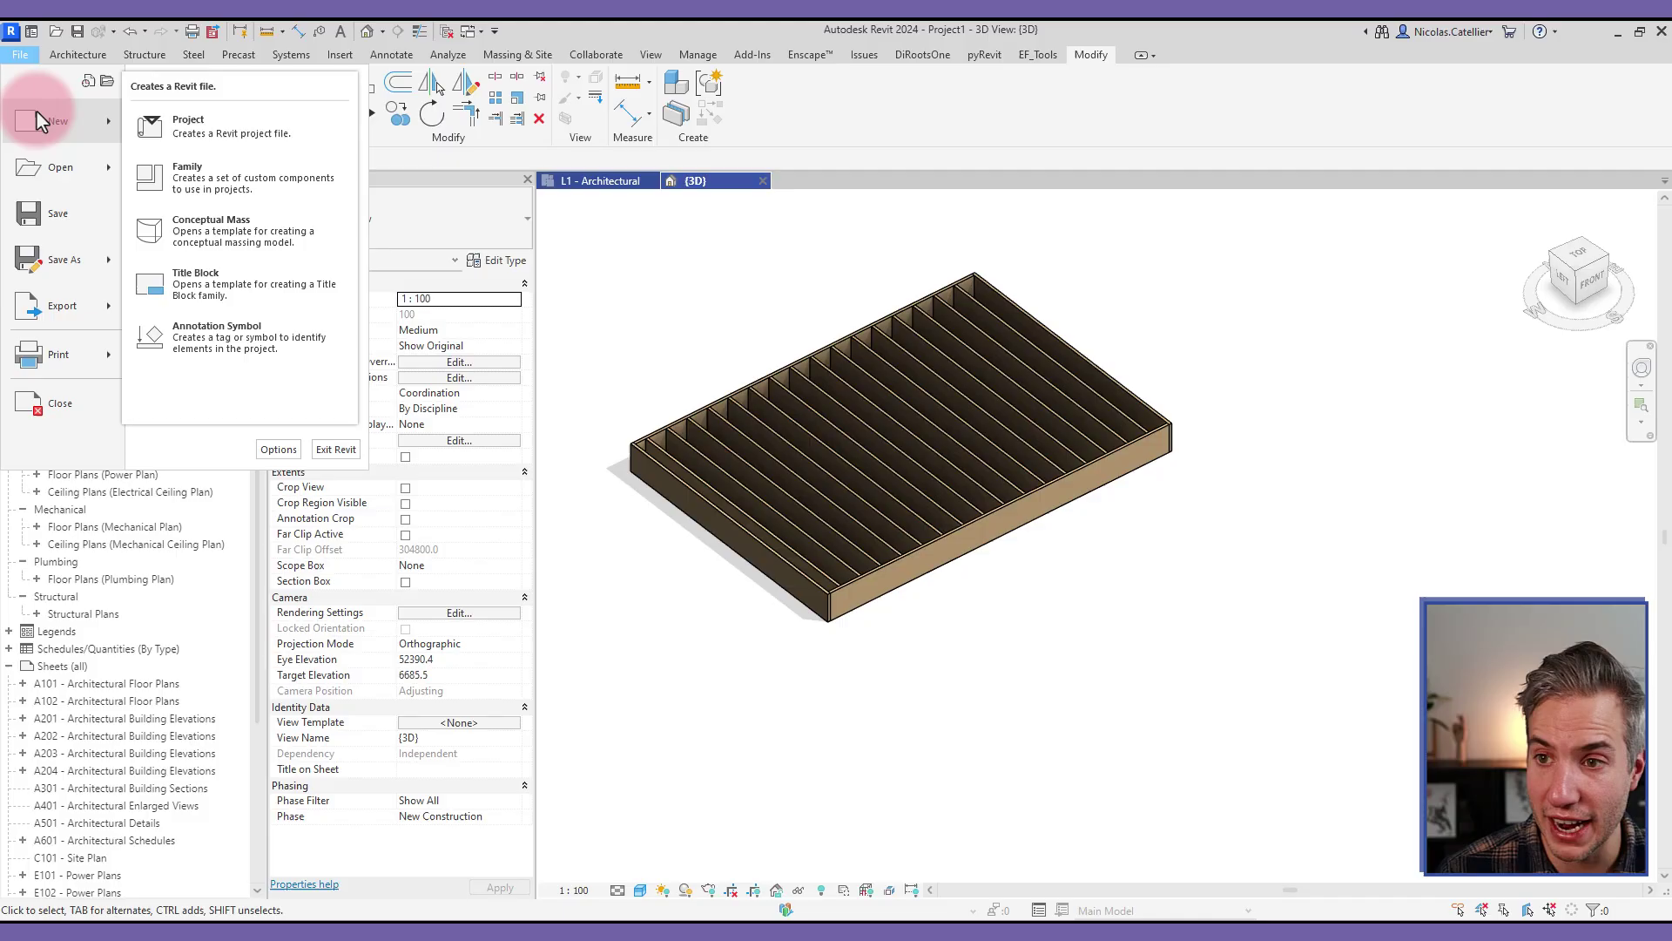
{"action": "left_click", "coordinate": [186, 174]}
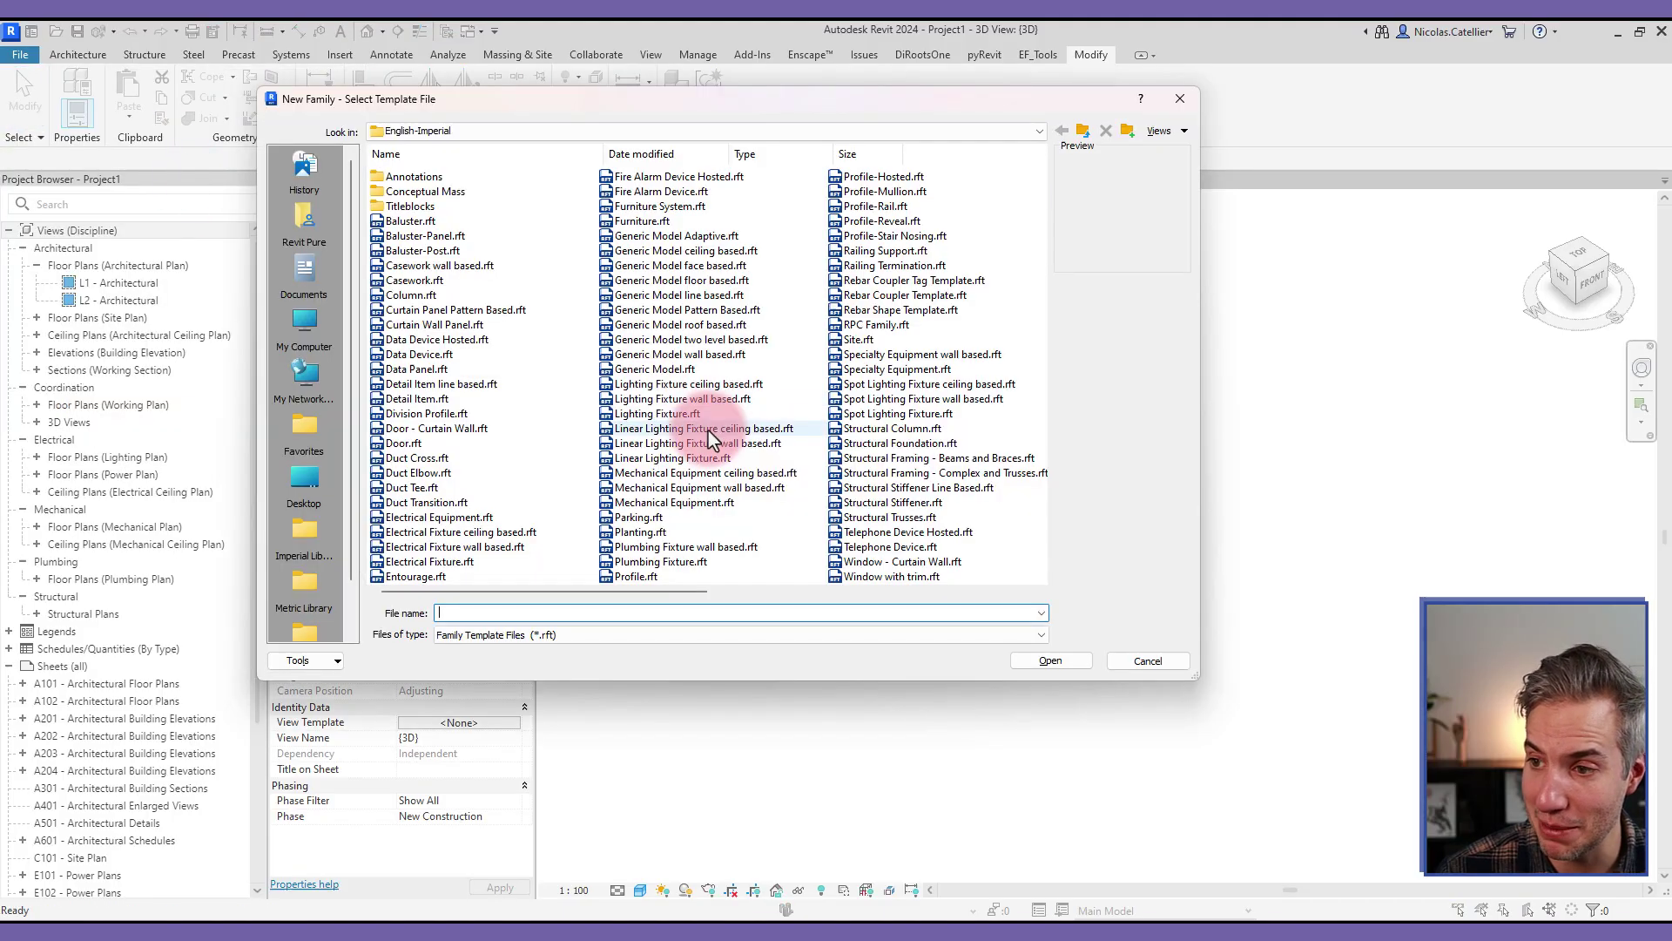
{"action": "left_click", "coordinate": [696, 371]}
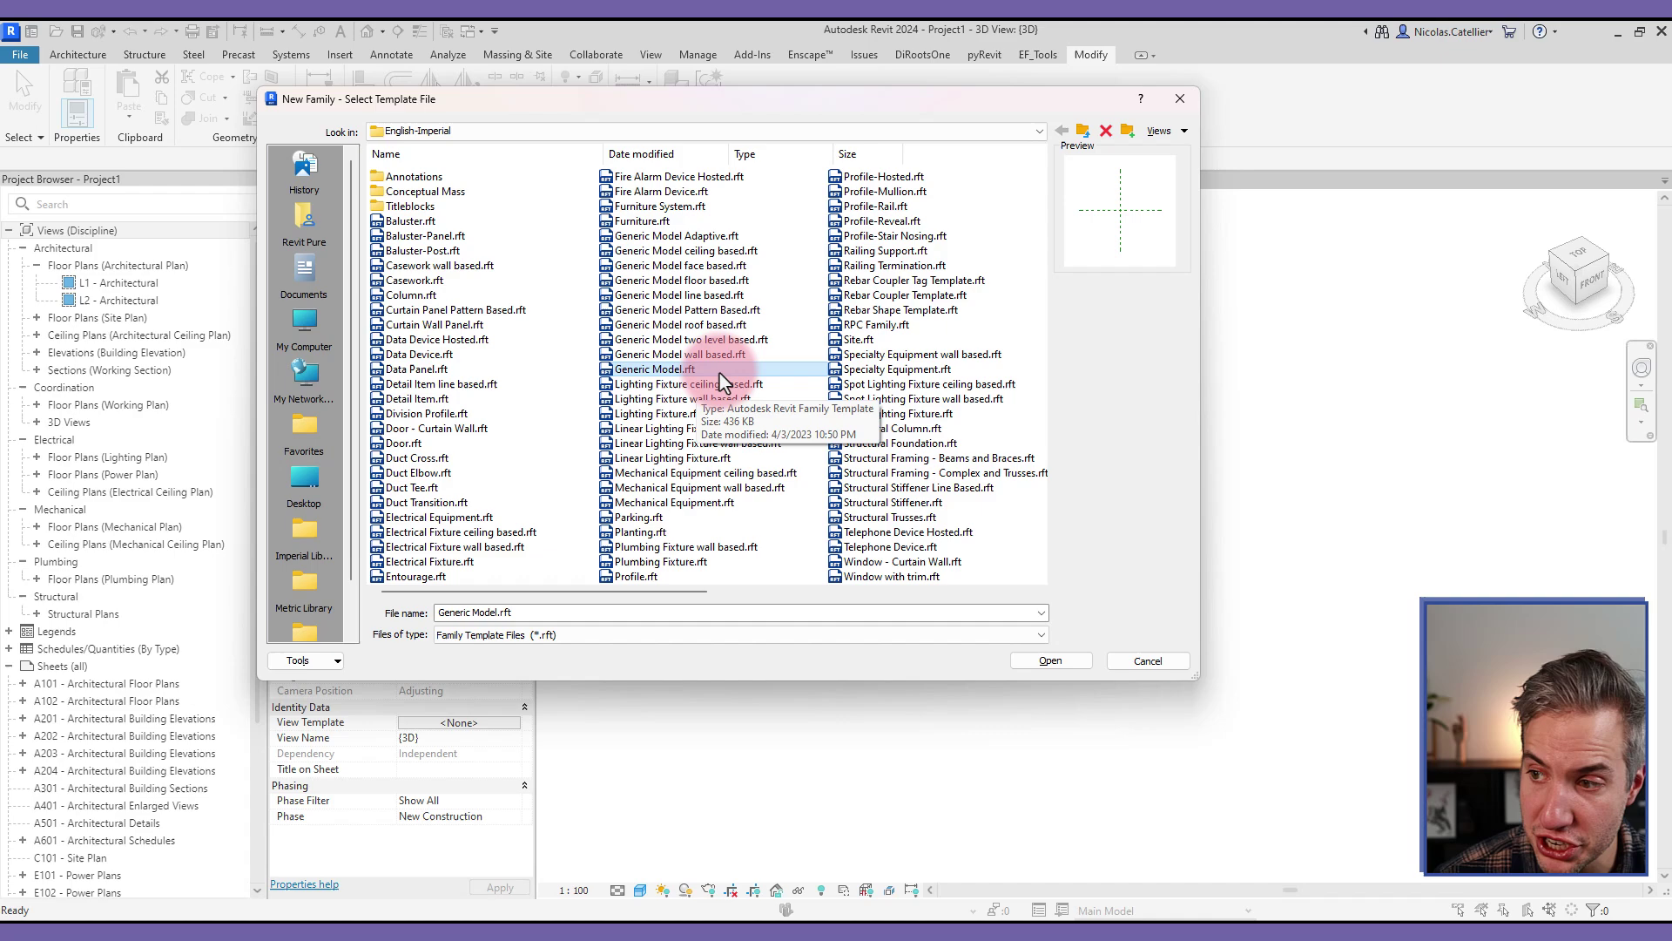
{"action": "double_click", "coordinate": [719, 374]}
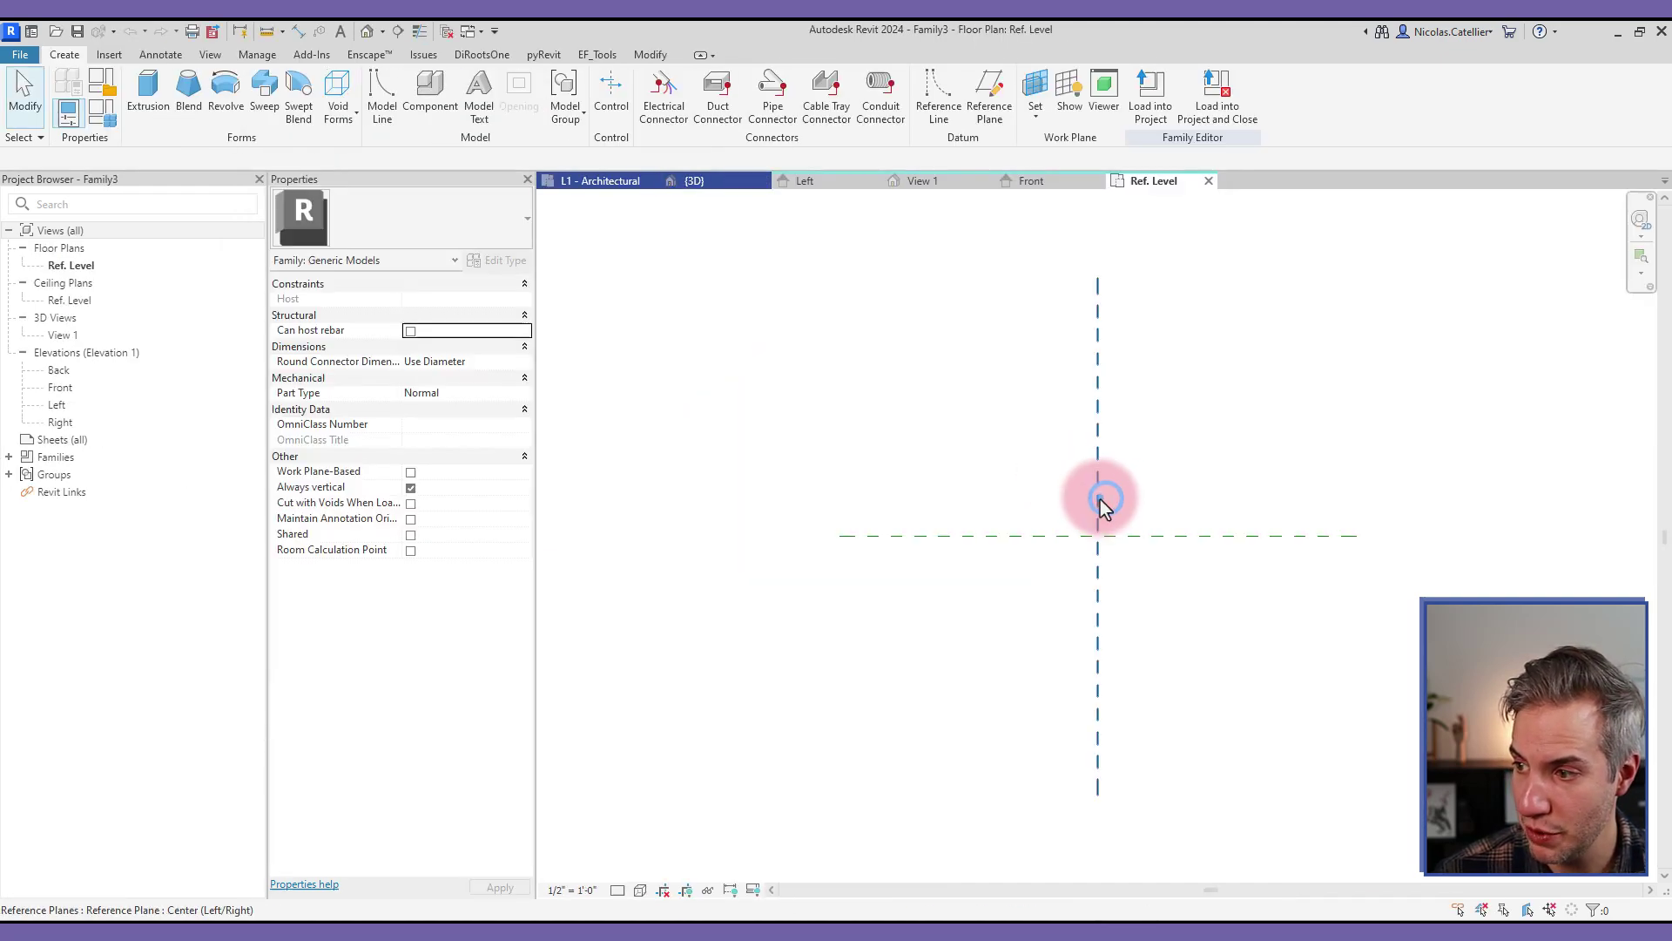
- Draw two horizontal reference planes, one just above and one just below the horizontal center plane
{"action": "left_click", "coordinate": [1099, 501]}
{"action": "key", "text": "r"}
{"action": "key", "text": "p"}
{"action": "left_click", "coordinate": [902, 526]}
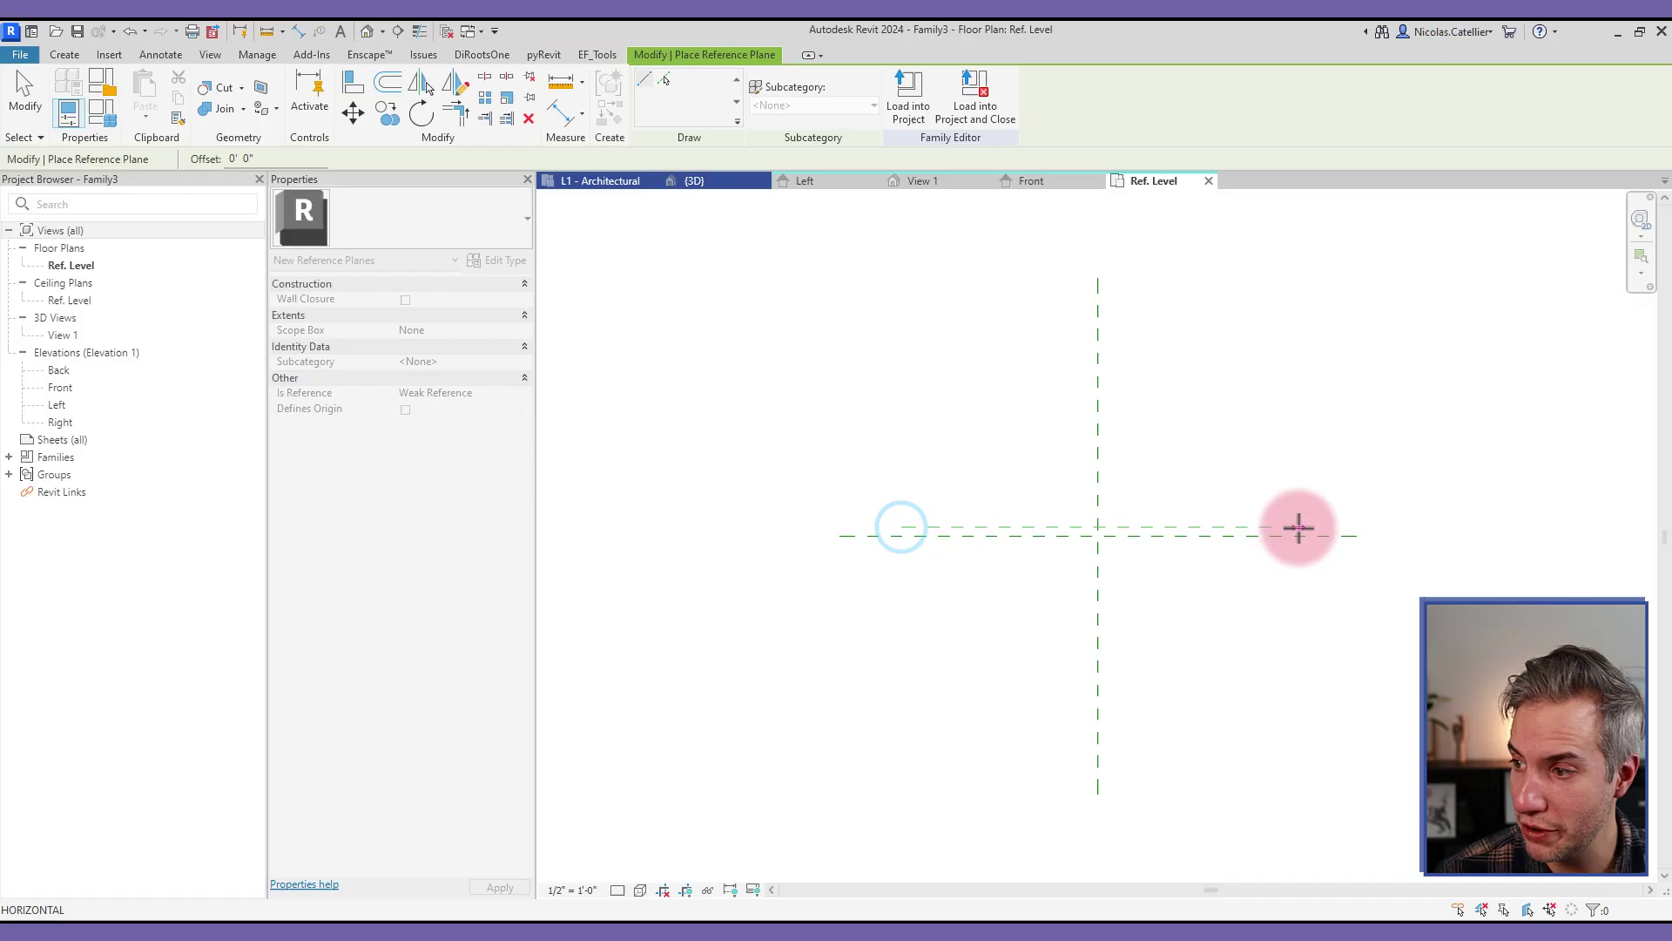
{"action": "left_click", "coordinate": [1325, 528]}
{"action": "key", "text": "Escape"}
{"action": "key", "text": "Escape"}
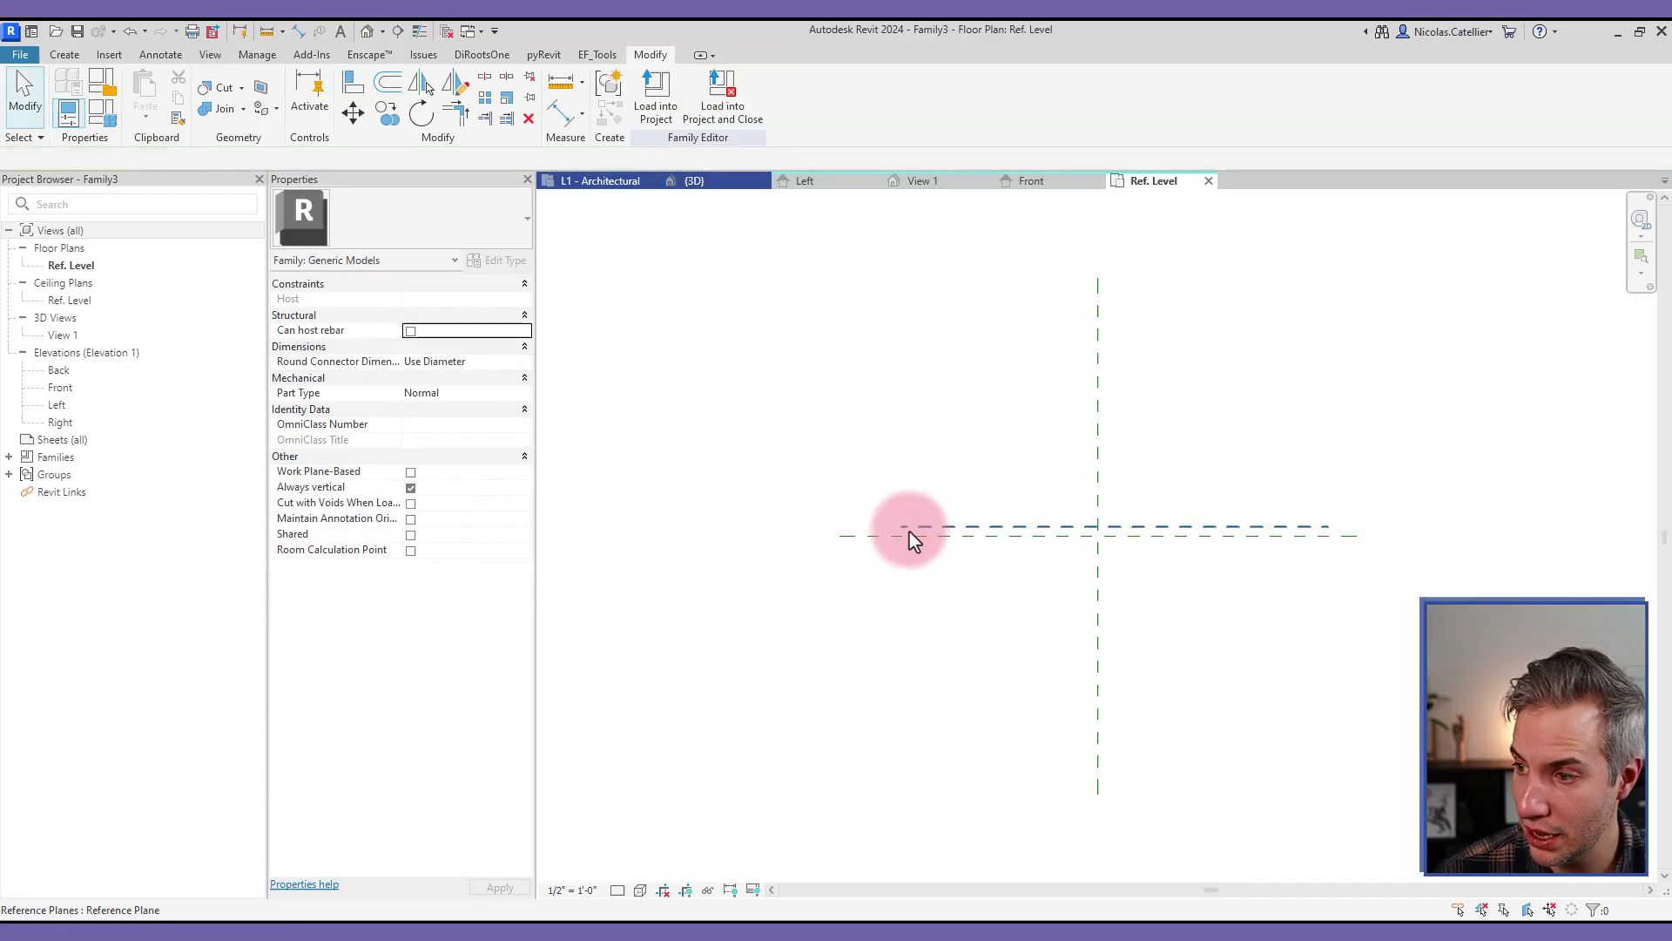
{"action": "key", "text": "r"}
{"action": "key", "text": "p"}
{"action": "left_click", "coordinate": [900, 549]}
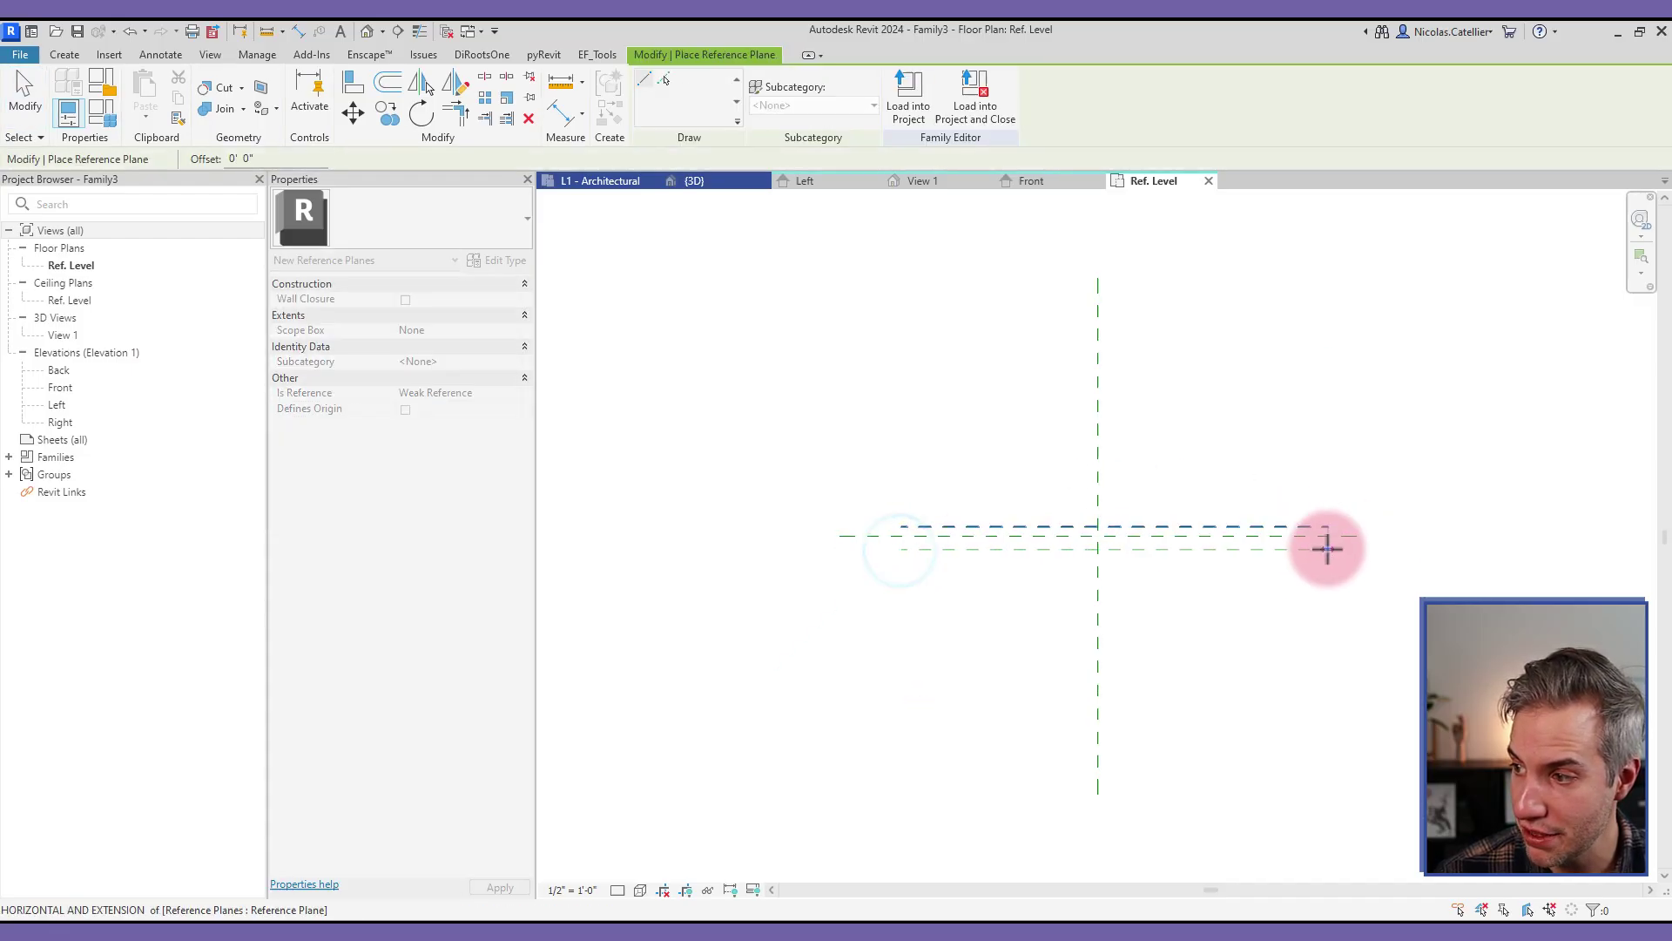
{"action": "left_click", "coordinate": [1325, 549]}
- Draw vertical reference planes about 4' to the right and about 3'-6" to the left of the vertical center plane
{"action": "left_click", "coordinate": [1303, 481]}
{"action": "left_click", "coordinate": [1301, 616]}
{"action": "left_click", "coordinate": [915, 471]}
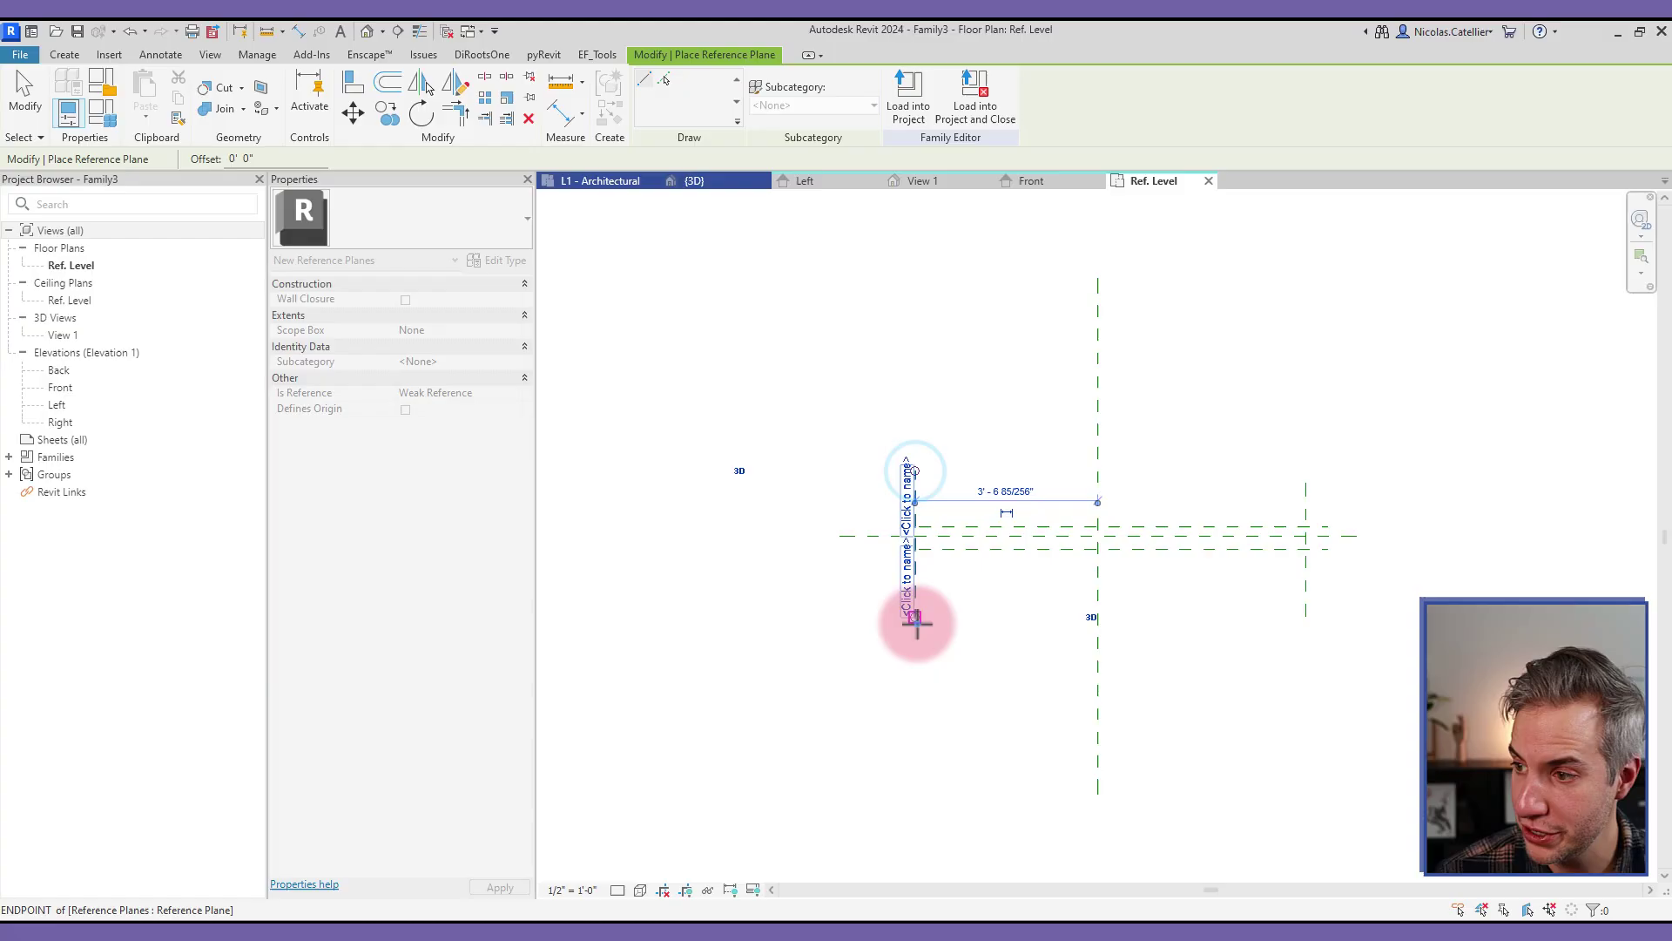
{"action": "left_click", "coordinate": [916, 616]}
{"action": "key", "text": "Escape"}
{"action": "key", "text": "Escape"}
- Unpin the Center (Left/Right) plane, then set the right-hand plane's Is Reference to Right and enable Defines Origin
{"action": "left_click", "coordinate": [1098, 449]}
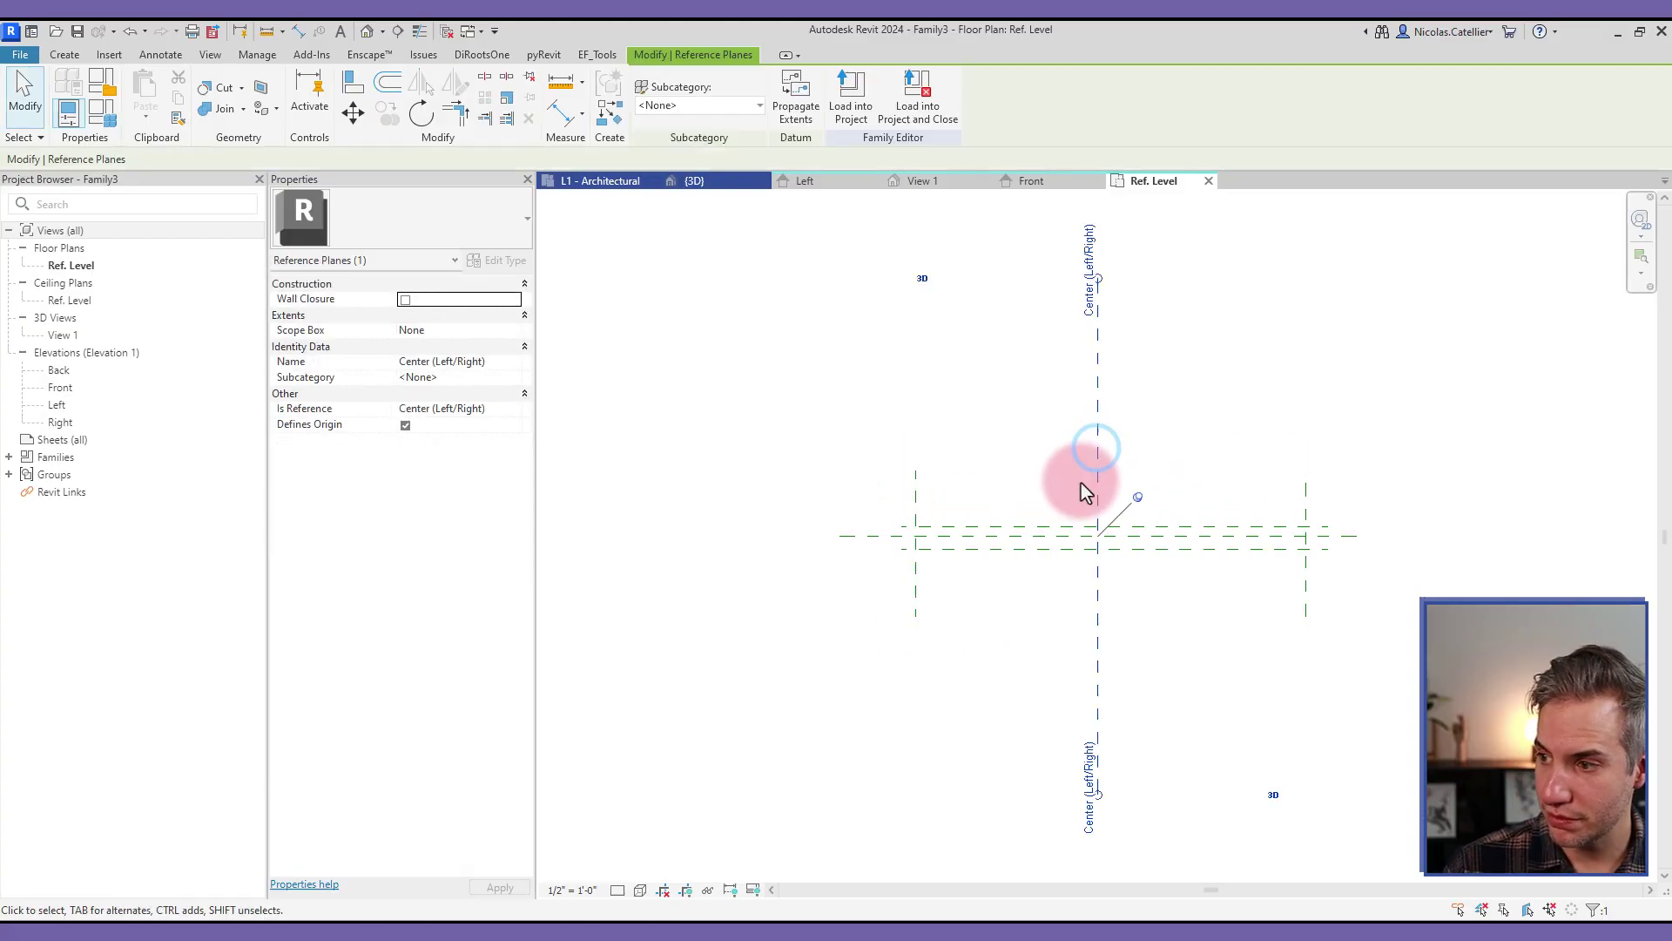
{"action": "left_click", "coordinate": [1136, 498]}
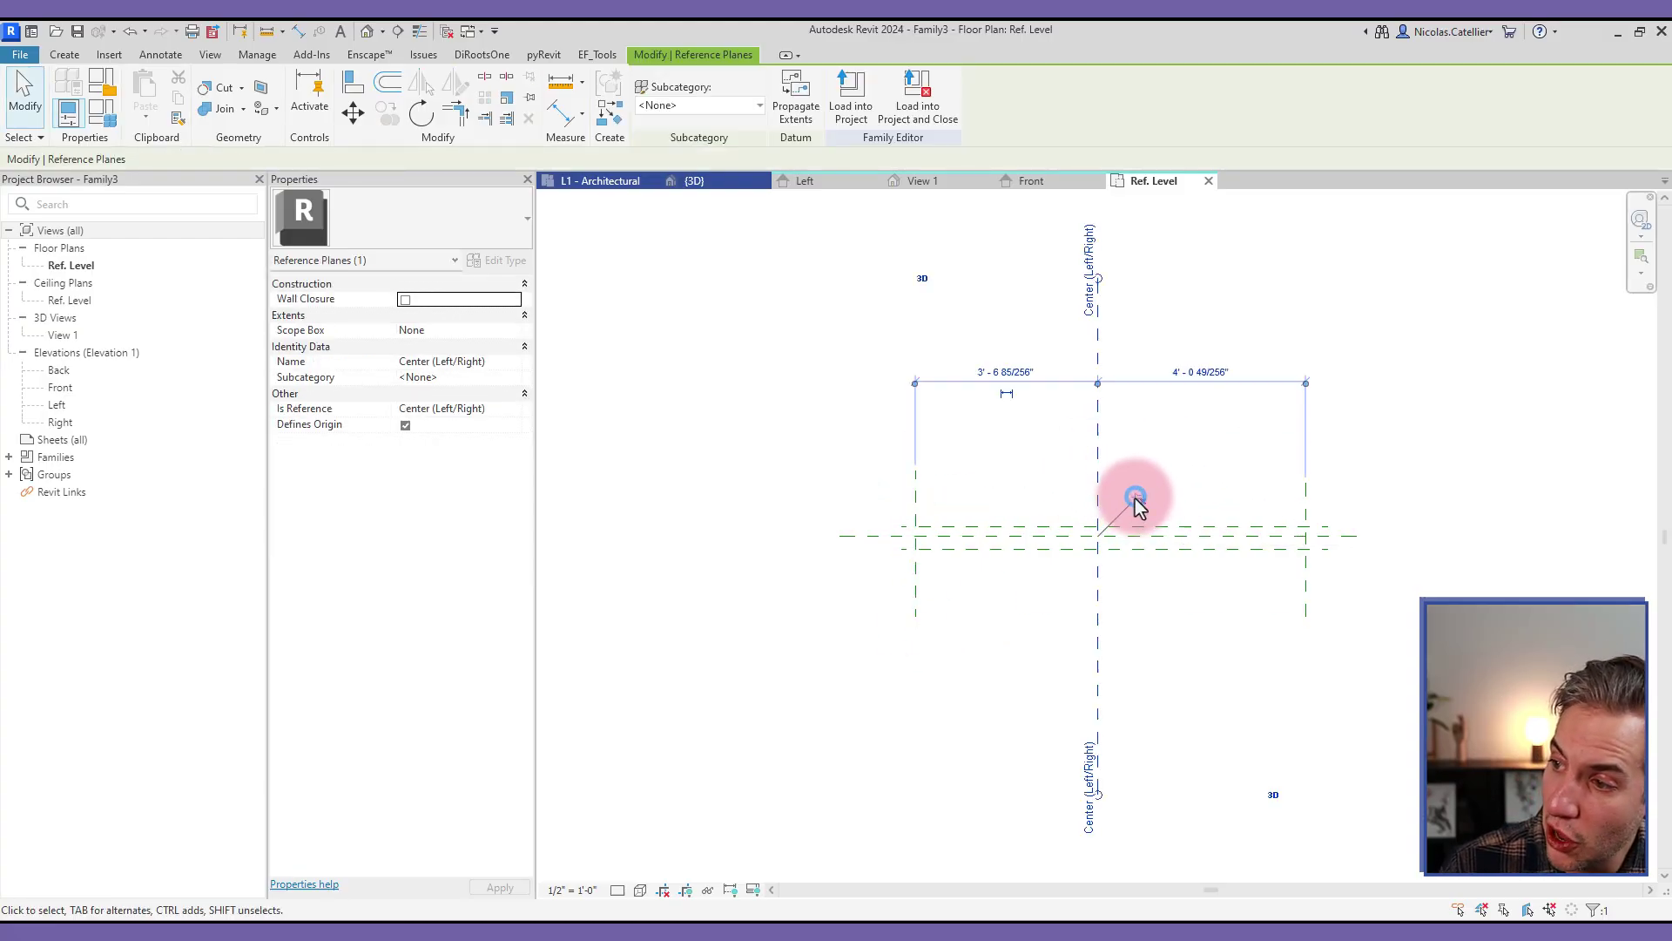
{"action": "left_click", "coordinate": [1306, 514]}
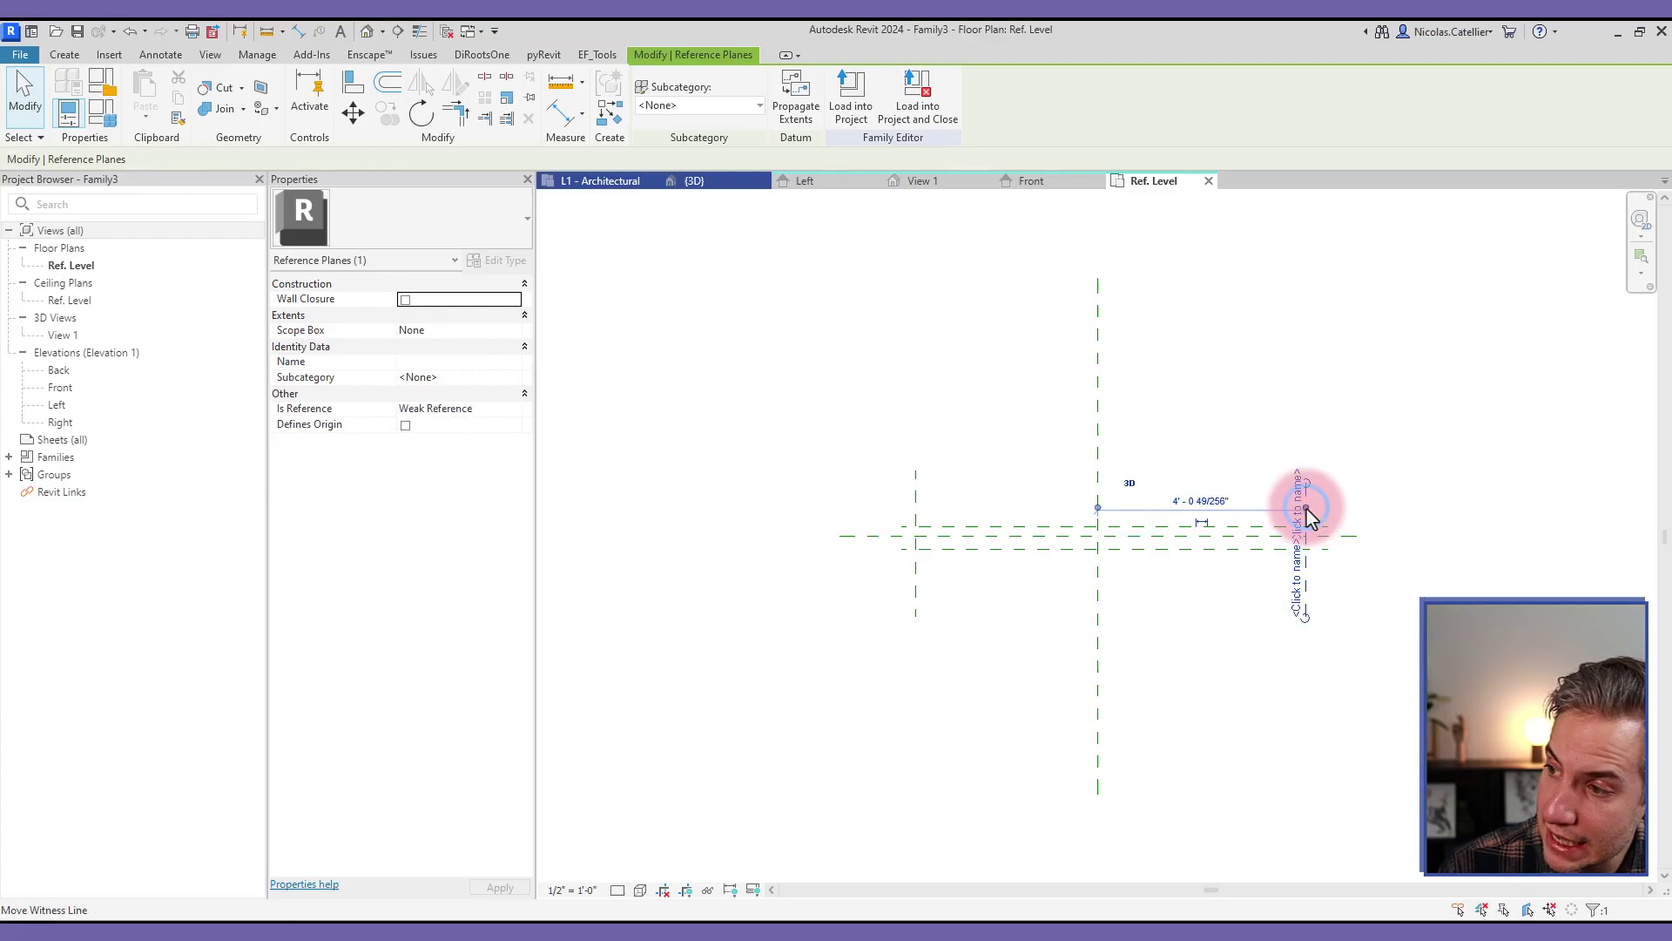
{"action": "left_click", "coordinate": [514, 410]}
{"action": "left_click", "coordinate": [413, 477]}
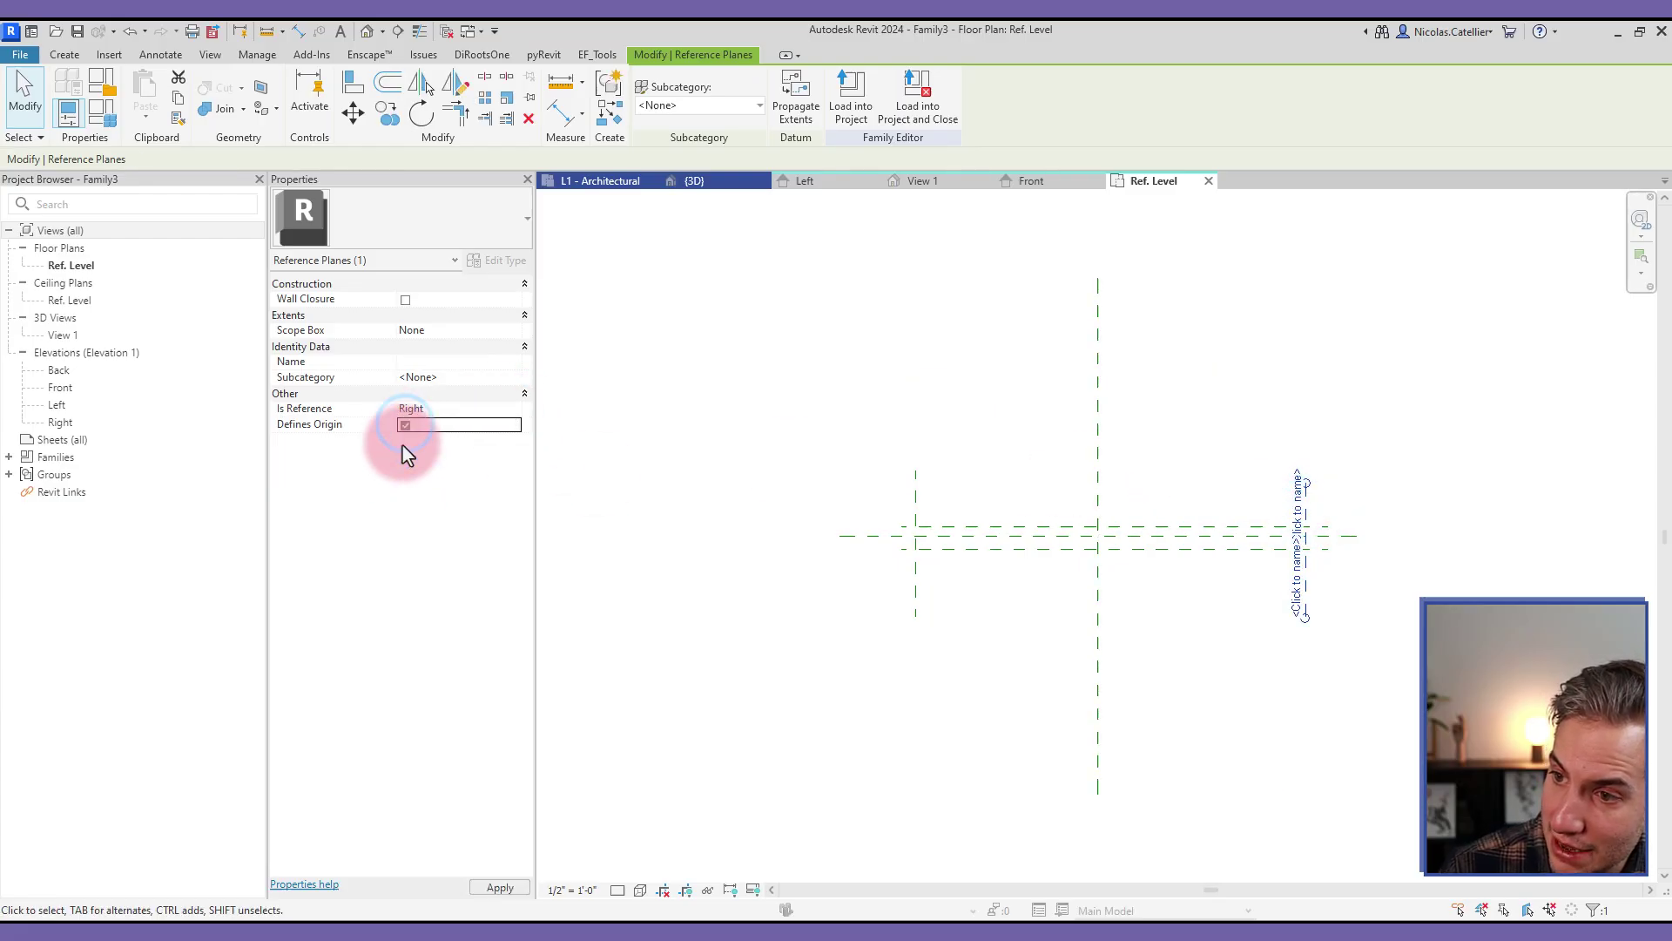
{"action": "left_click", "coordinate": [1239, 519]}
{"action": "left_click", "coordinate": [1228, 389]}
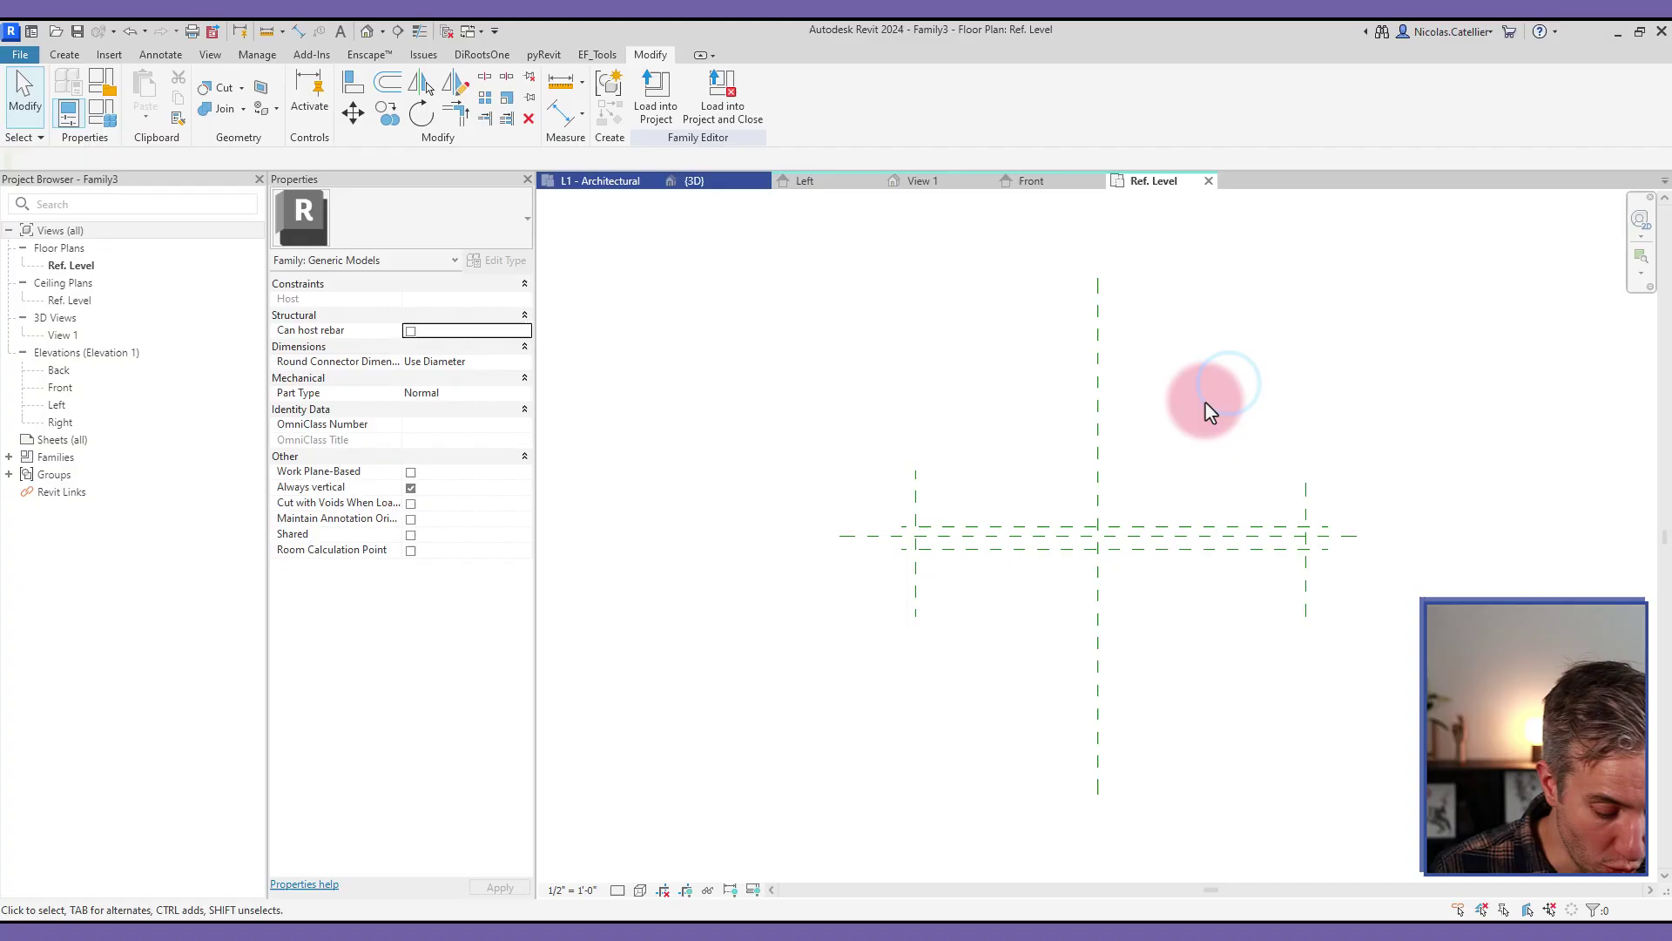
- Add a continuous aligned dimension across the left, center and right vertical reference planes
{"action": "key", "text": "d"}
{"action": "key", "text": "i"}
{"action": "left_click", "coordinate": [1099, 444]}
{"action": "left_click", "coordinate": [1306, 501]}
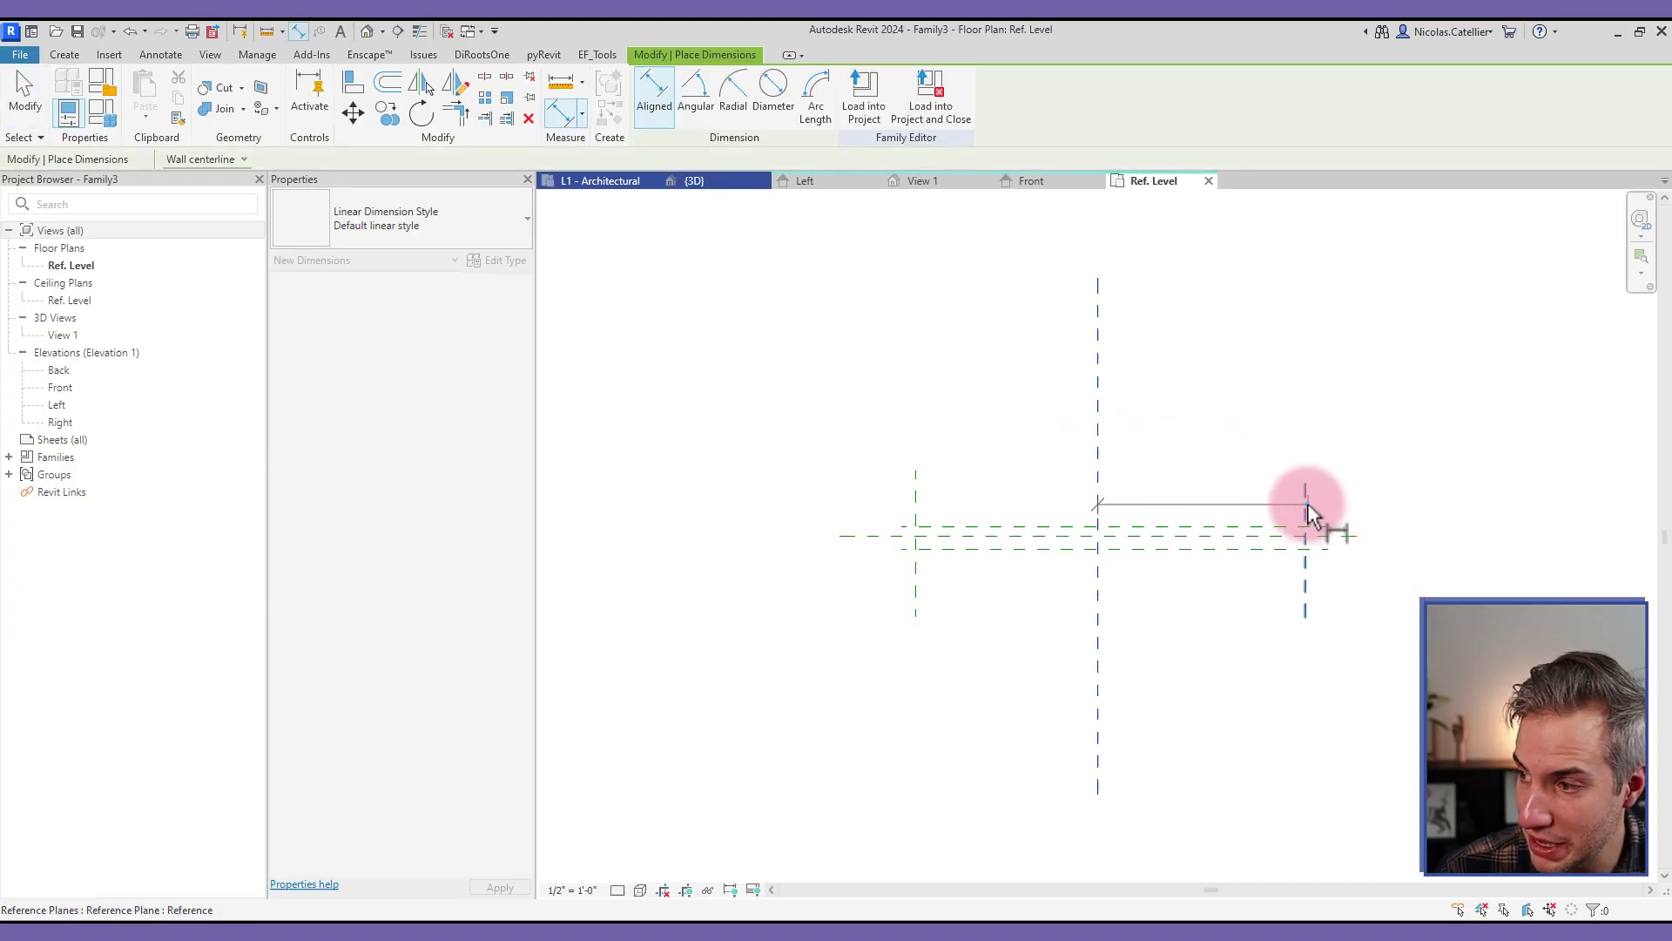
{"action": "left_click", "coordinate": [915, 496]}
{"action": "left_click", "coordinate": [954, 492]}
{"action": "key", "text": "Escape"}
{"action": "key", "text": "Escape"}
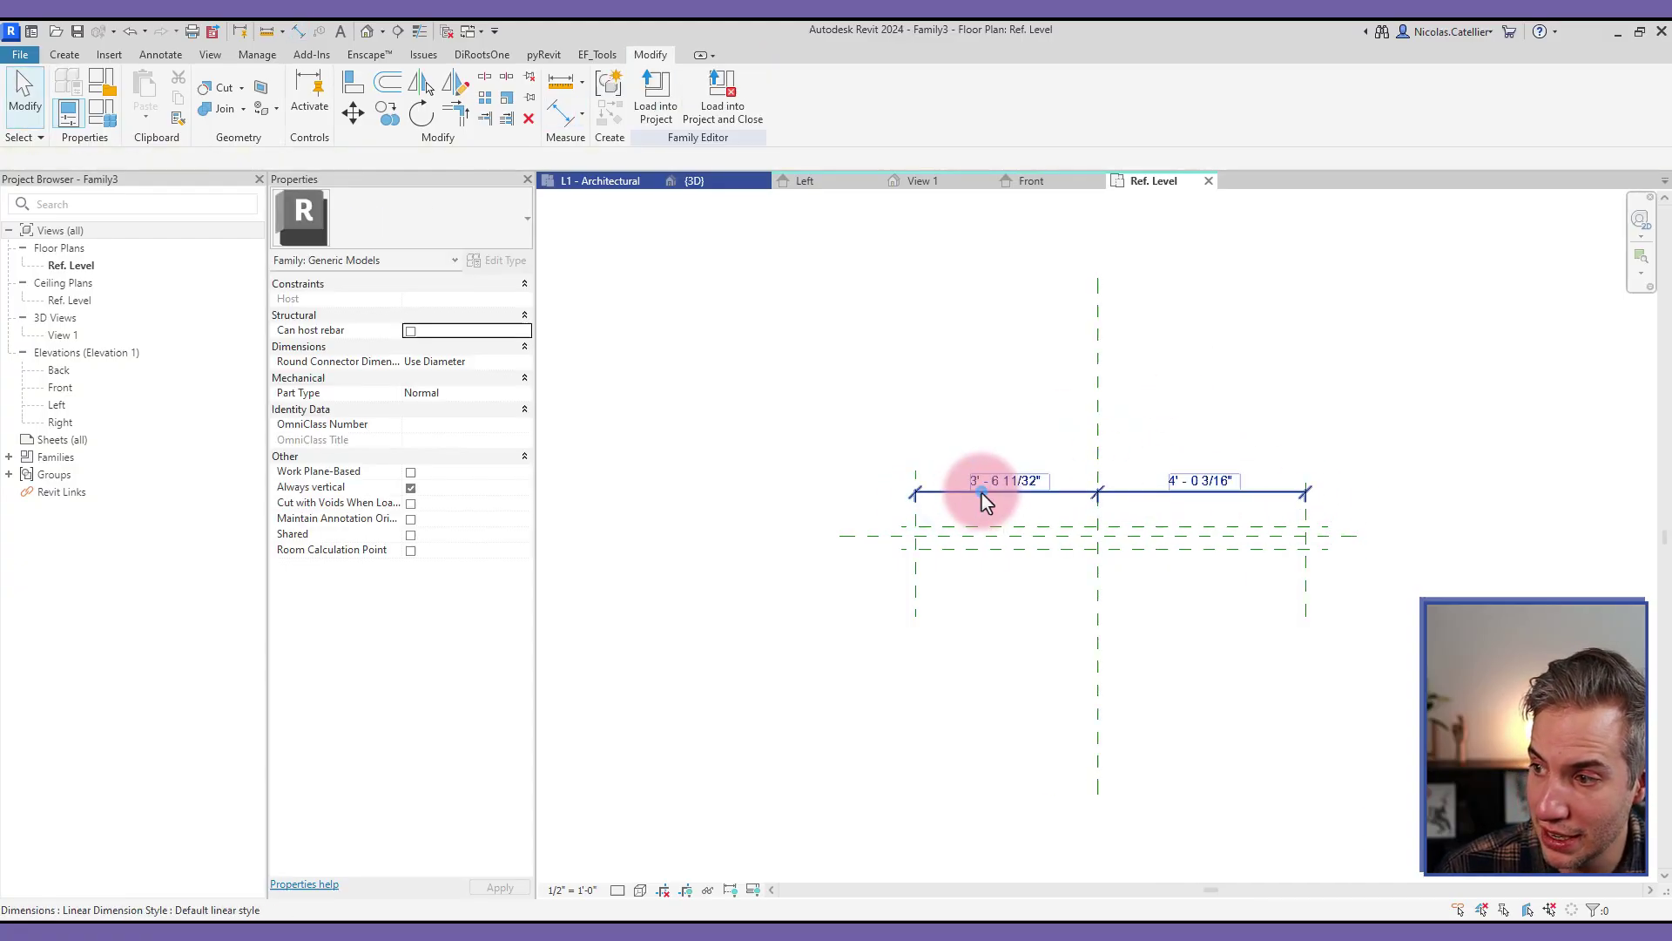
- Change the family's length units to millimeters with 0 decimal places
{"action": "left_click", "coordinate": [984, 490]}
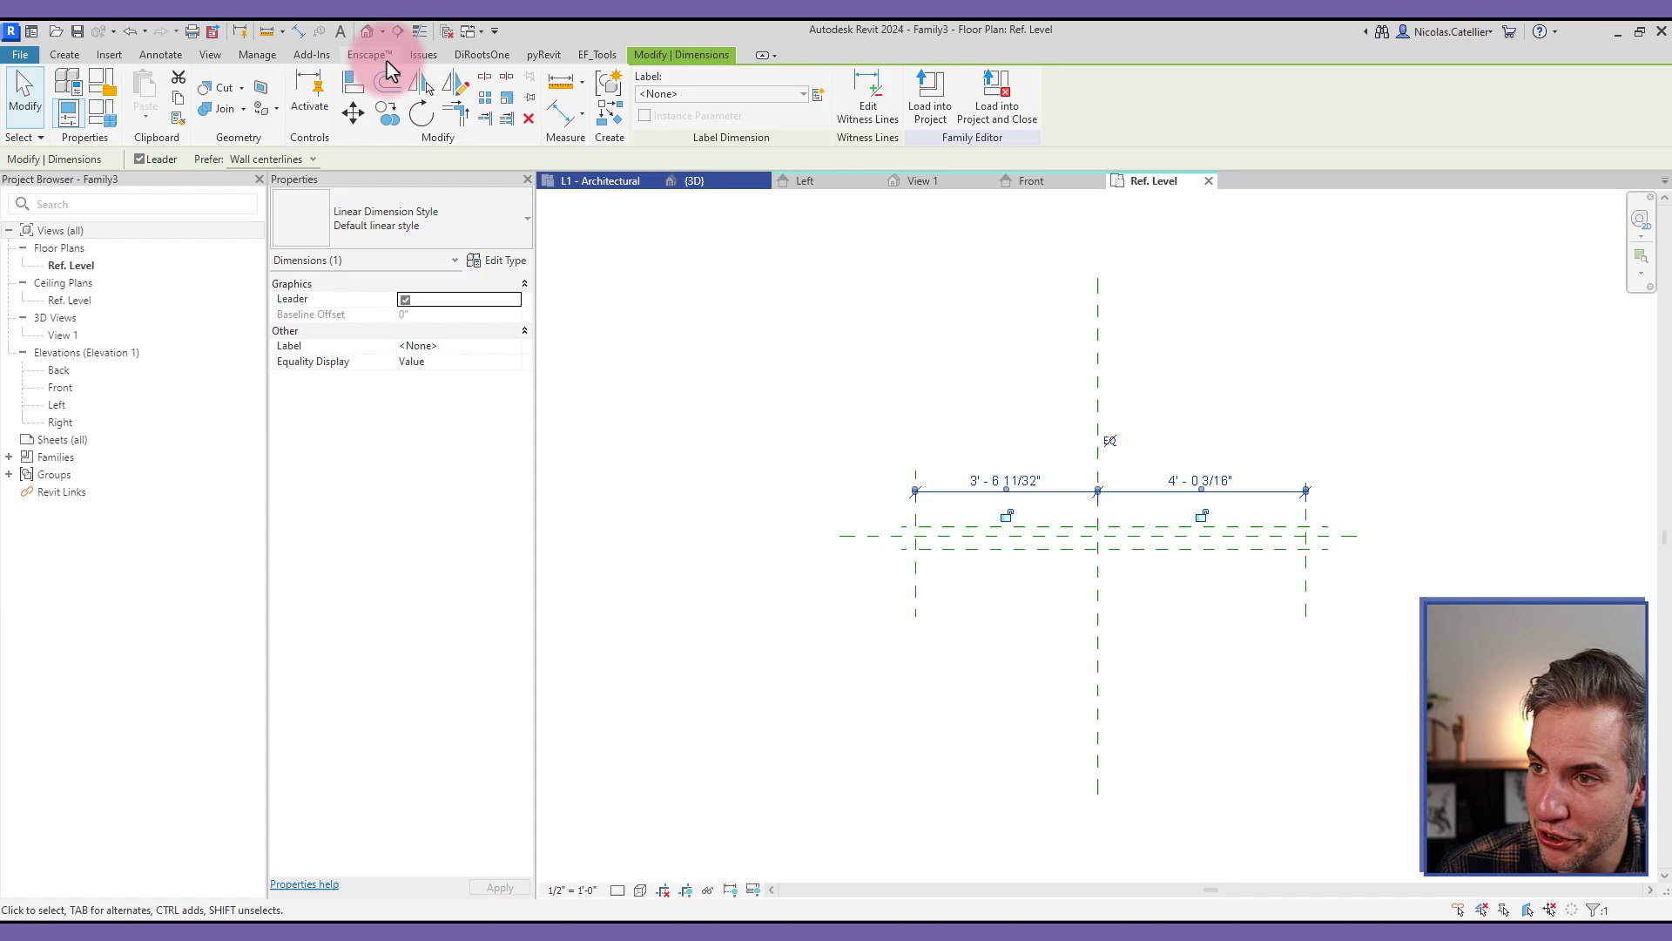
{"action": "left_click", "coordinate": [257, 55]}
{"action": "left_click", "coordinate": [433, 108]}
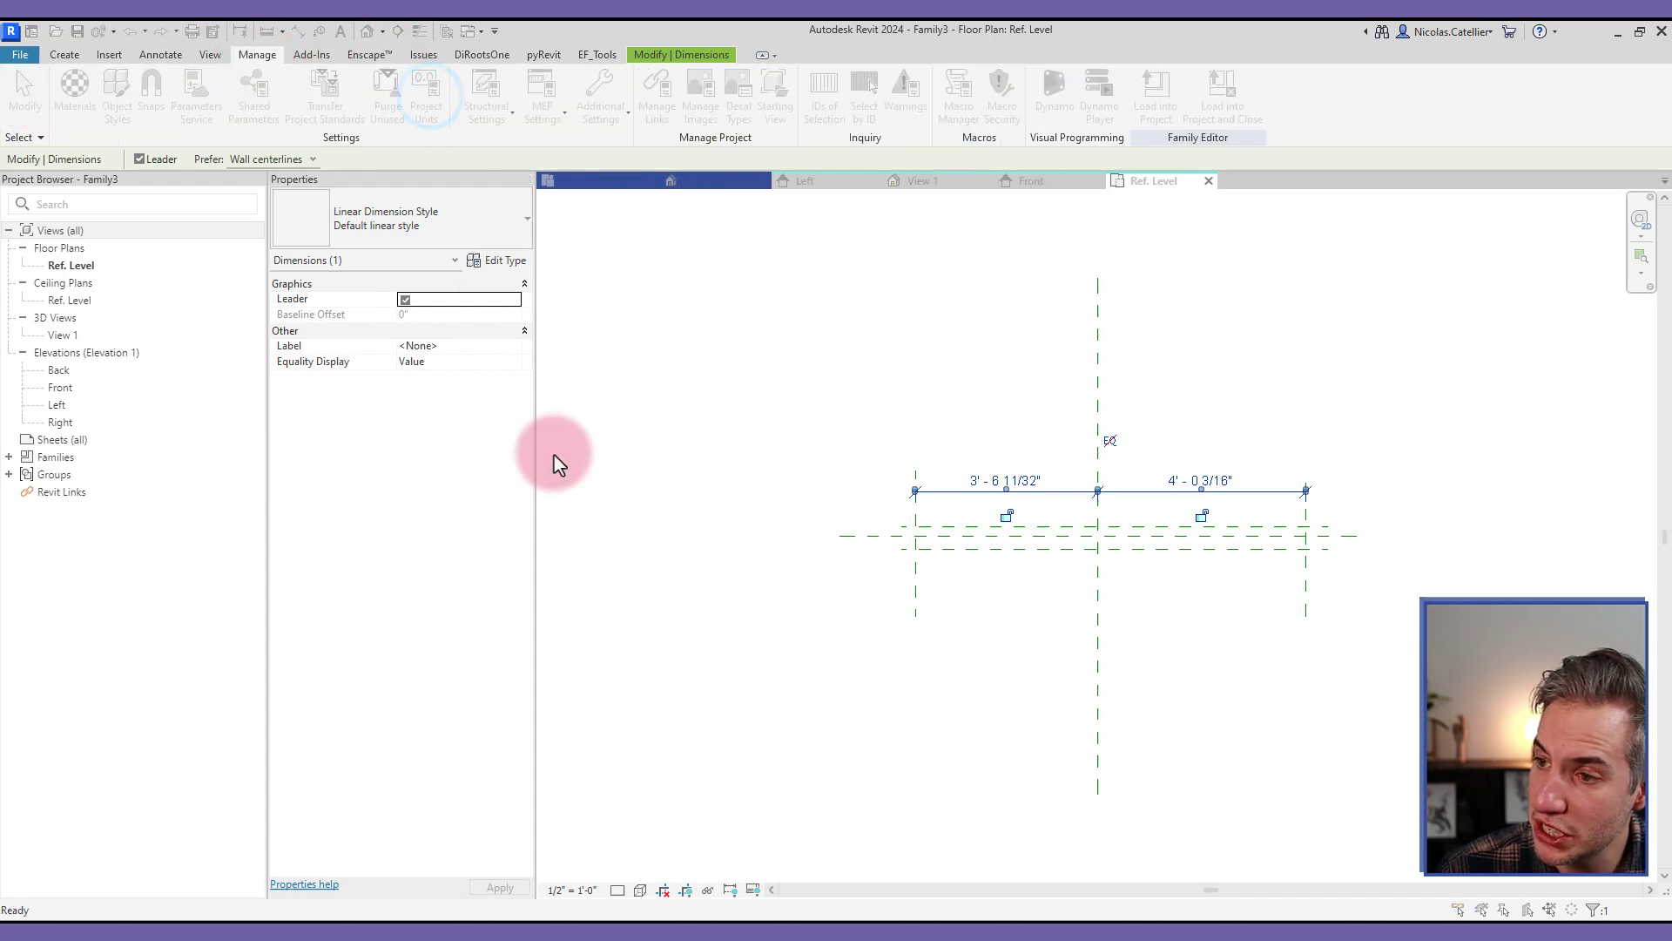
{"action": "left_click", "coordinate": [704, 296]}
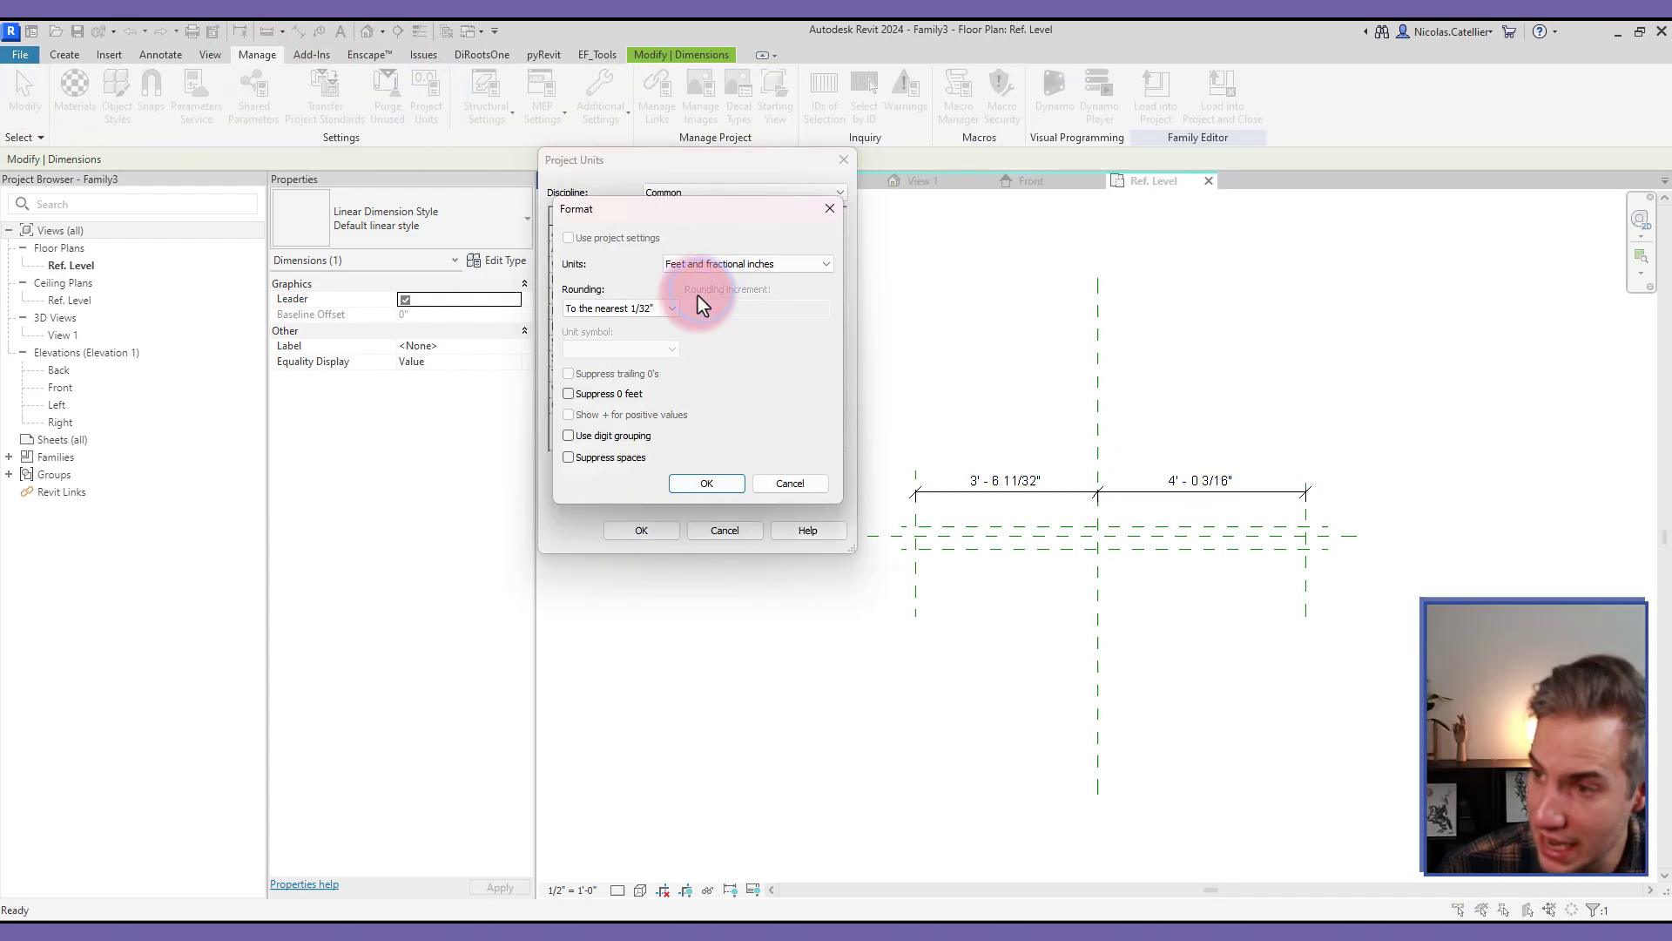
{"action": "left_click", "coordinate": [716, 264]}
{"action": "left_click", "coordinate": [697, 335]}
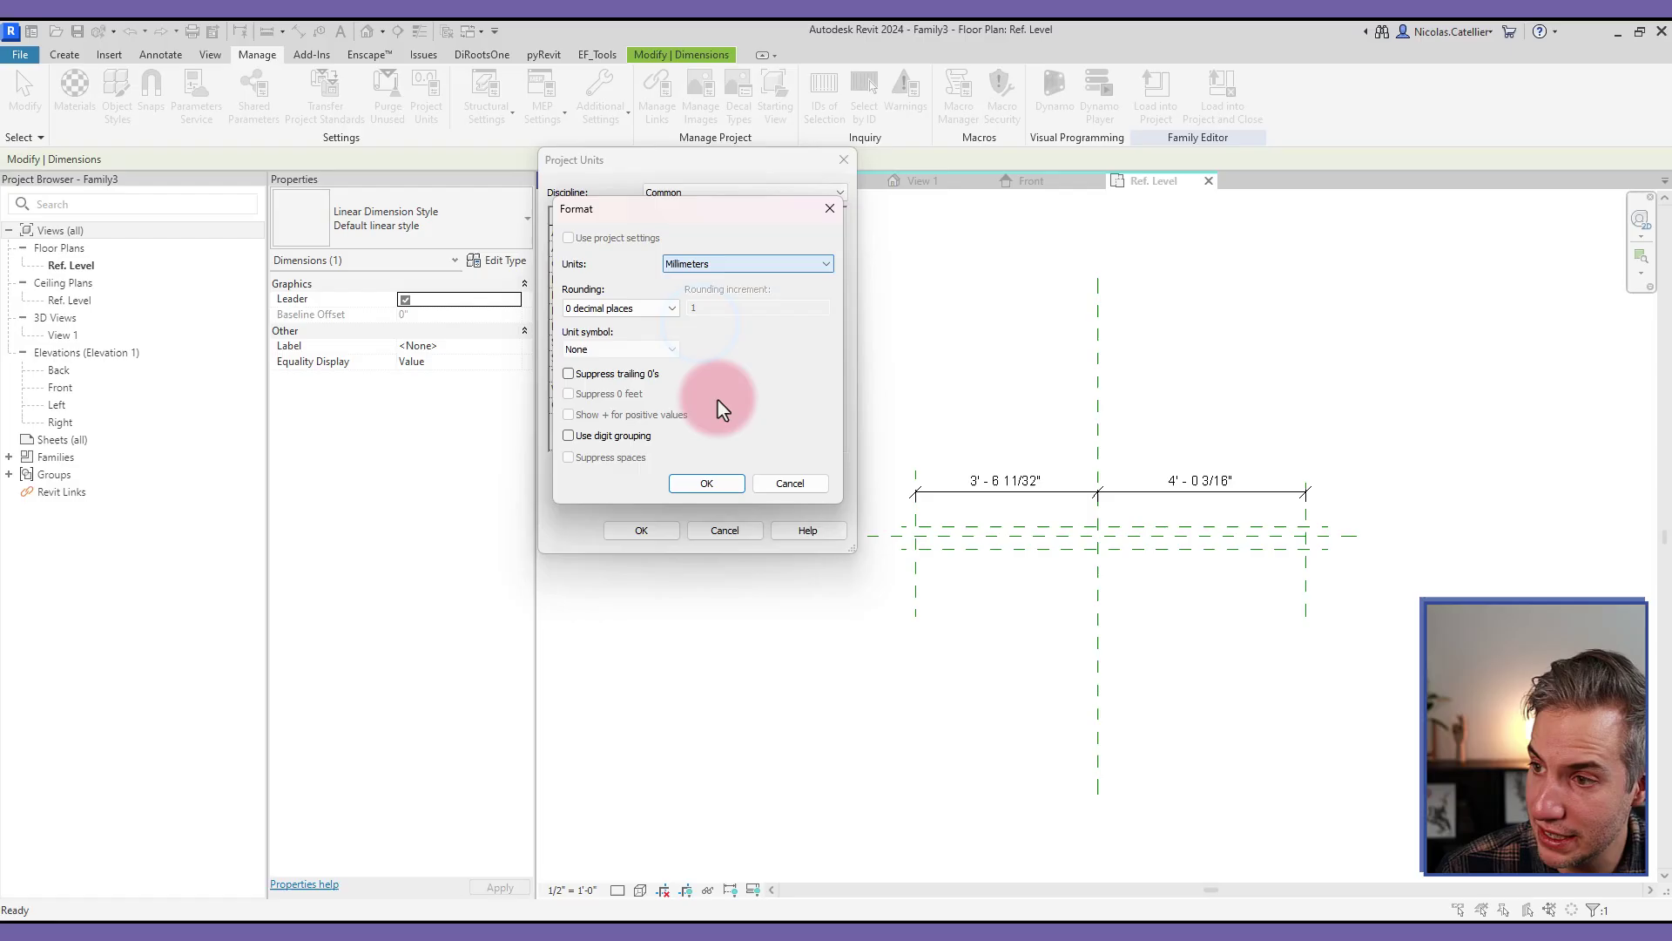
{"action": "left_click", "coordinate": [706, 482]}
{"action": "left_click", "coordinate": [641, 530]}
- Apply an equality constraint to the dimension across the left, center and right vertical reference planes
{"action": "left_click", "coordinate": [1000, 492]}
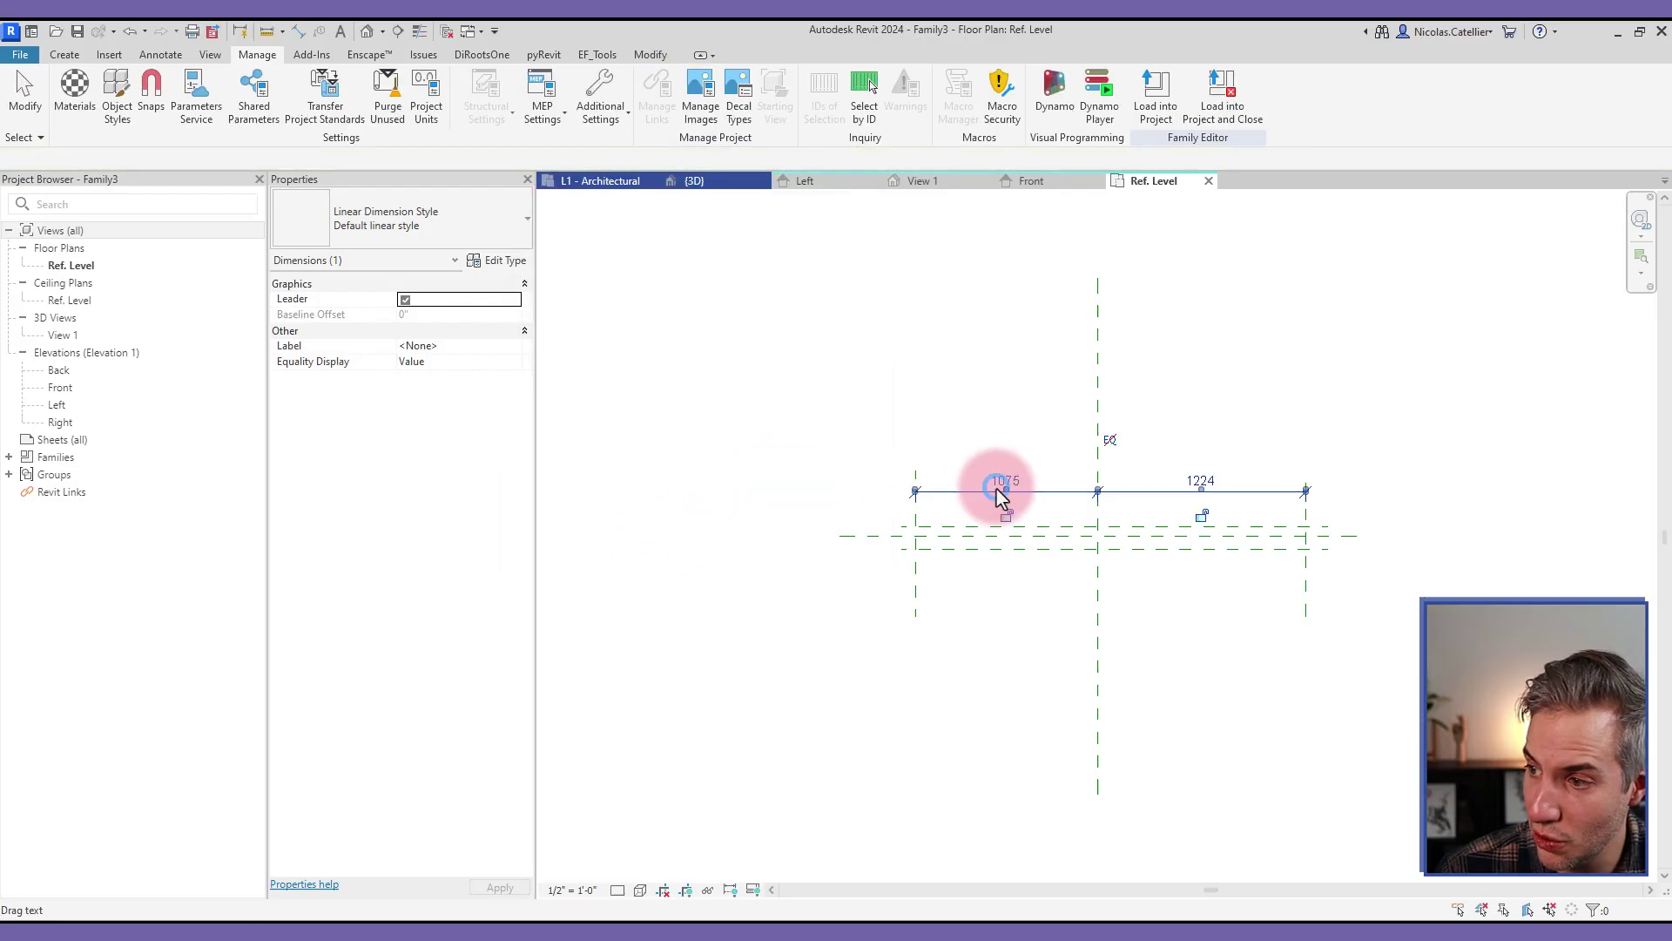
{"action": "left_click", "coordinate": [944, 328]}
{"action": "left_click", "coordinate": [1131, 503]}
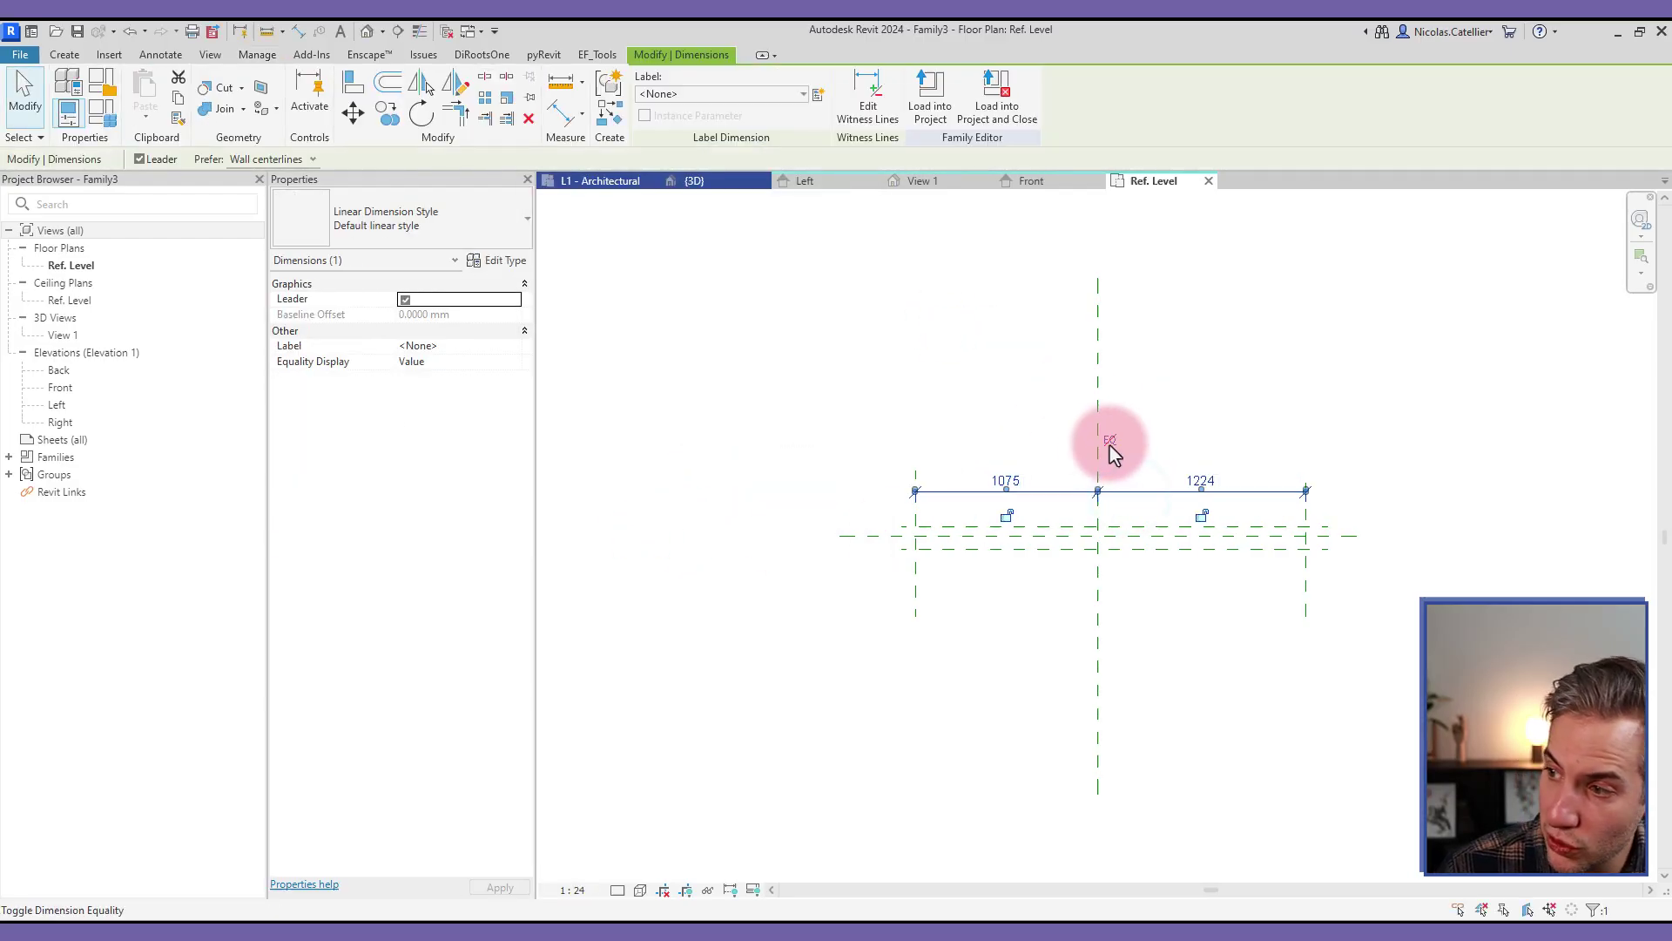
{"action": "left_click", "coordinate": [1109, 392]}
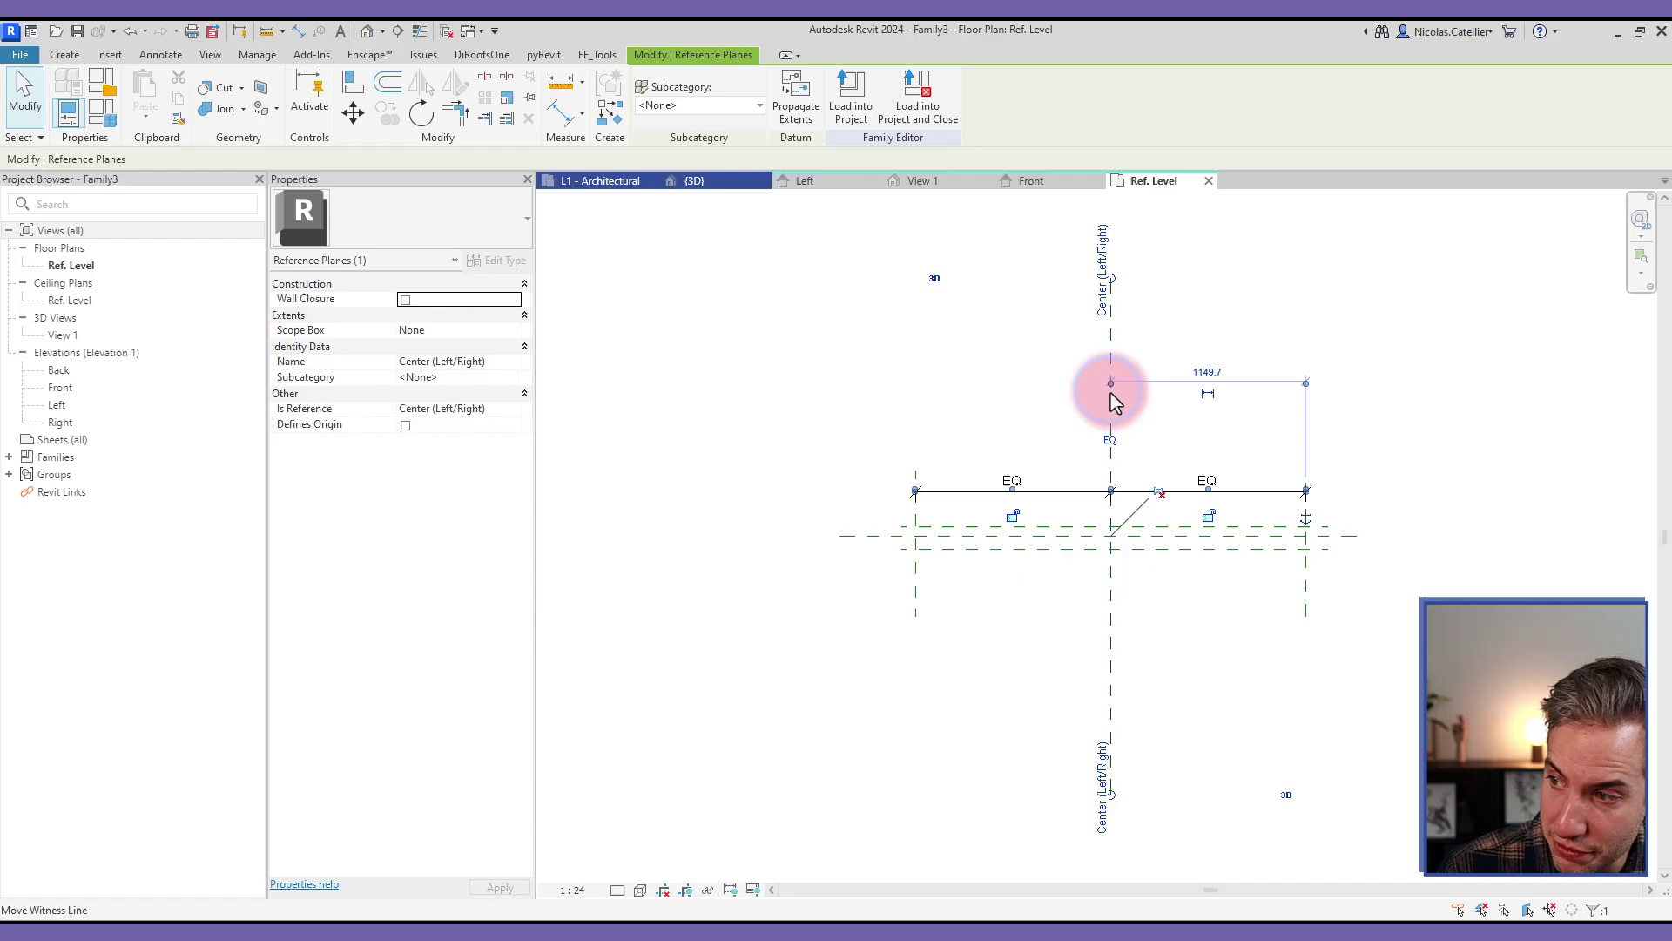
{"action": "left_click", "coordinate": [1229, 336]}
- Set the left-hand vertical reference plane's Is Reference property to Left
{"action": "left_click", "coordinate": [915, 568]}
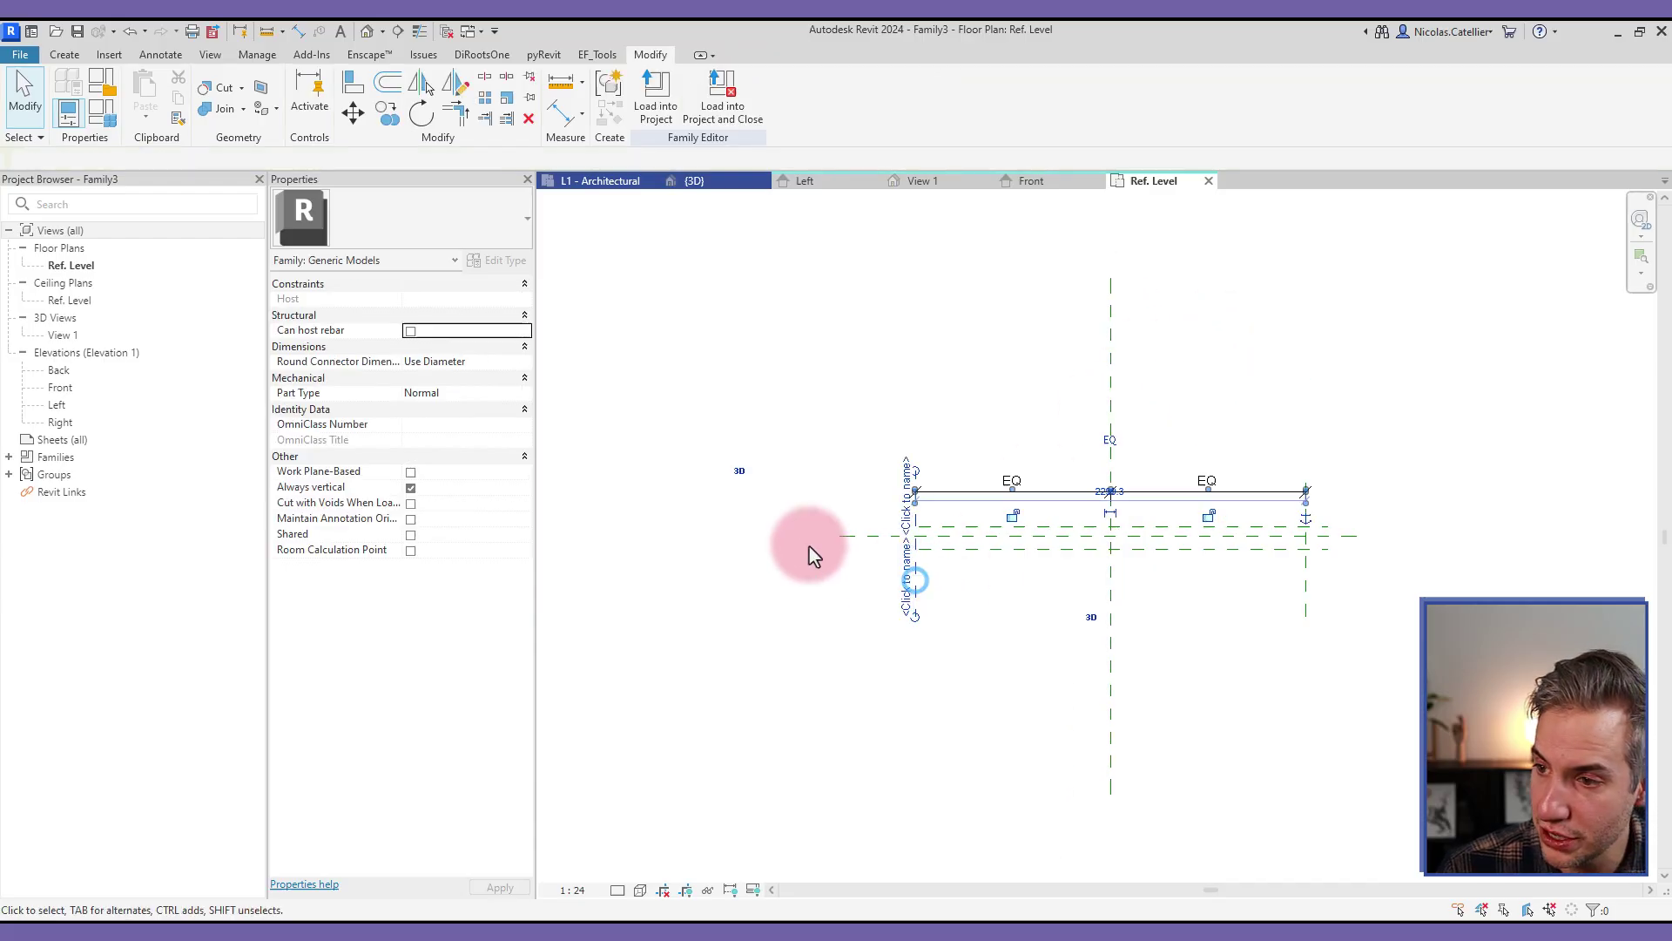
{"action": "left_click", "coordinate": [514, 408]}
{"action": "left_click", "coordinate": [443, 454]}
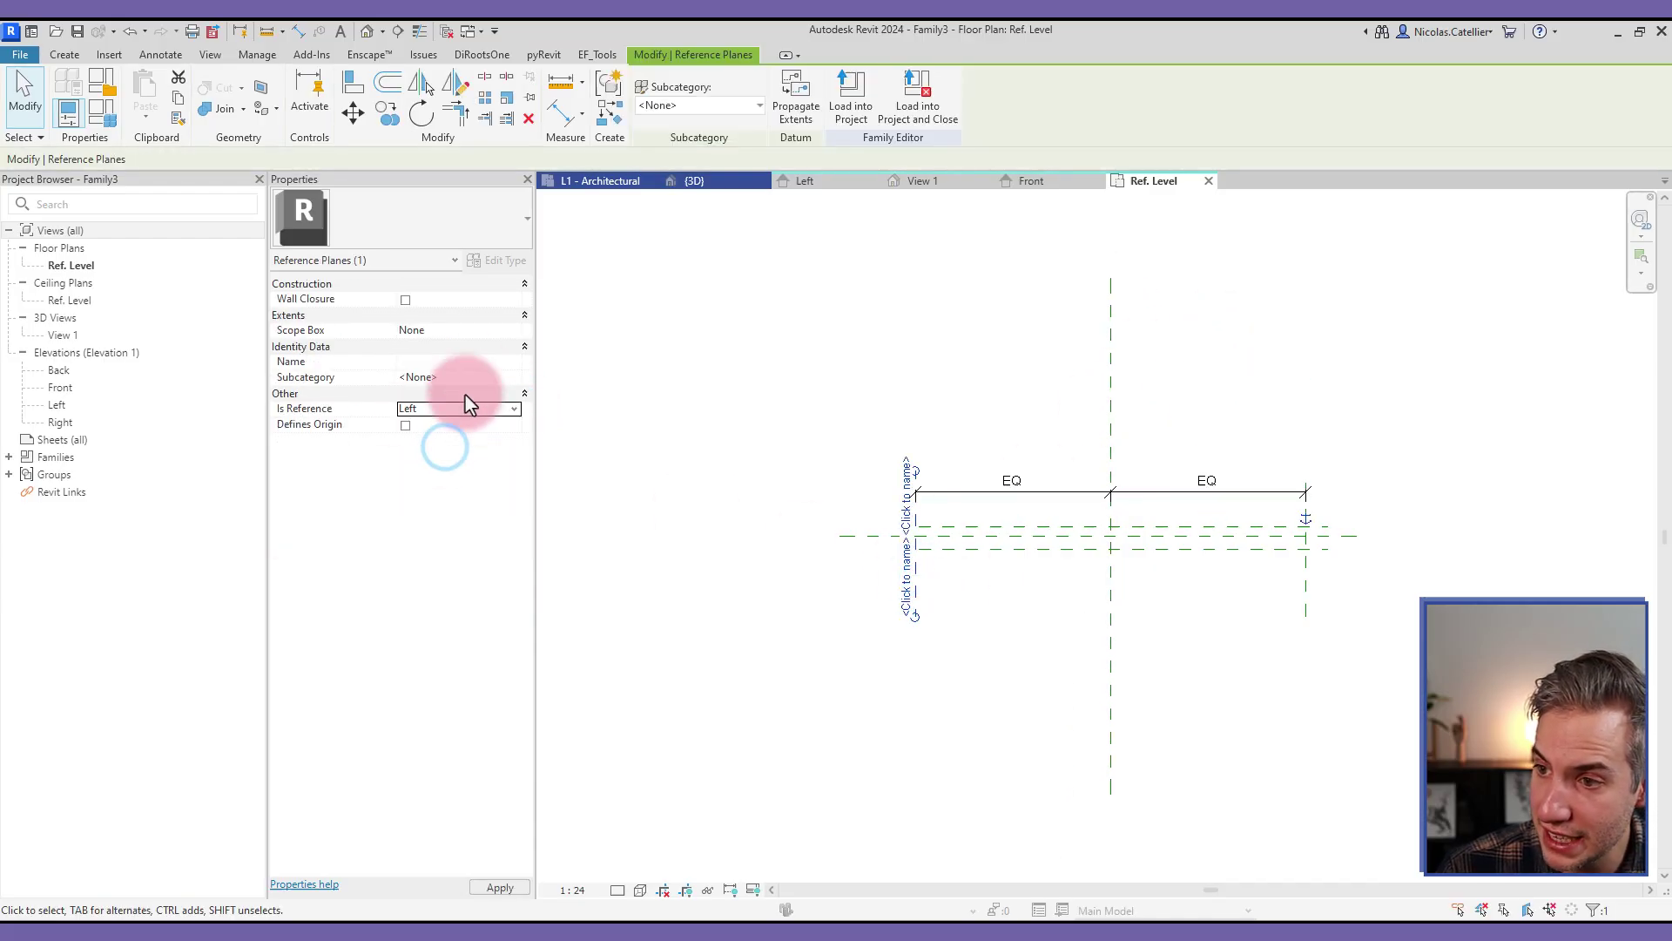
{"action": "left_click", "coordinate": [1034, 698]}
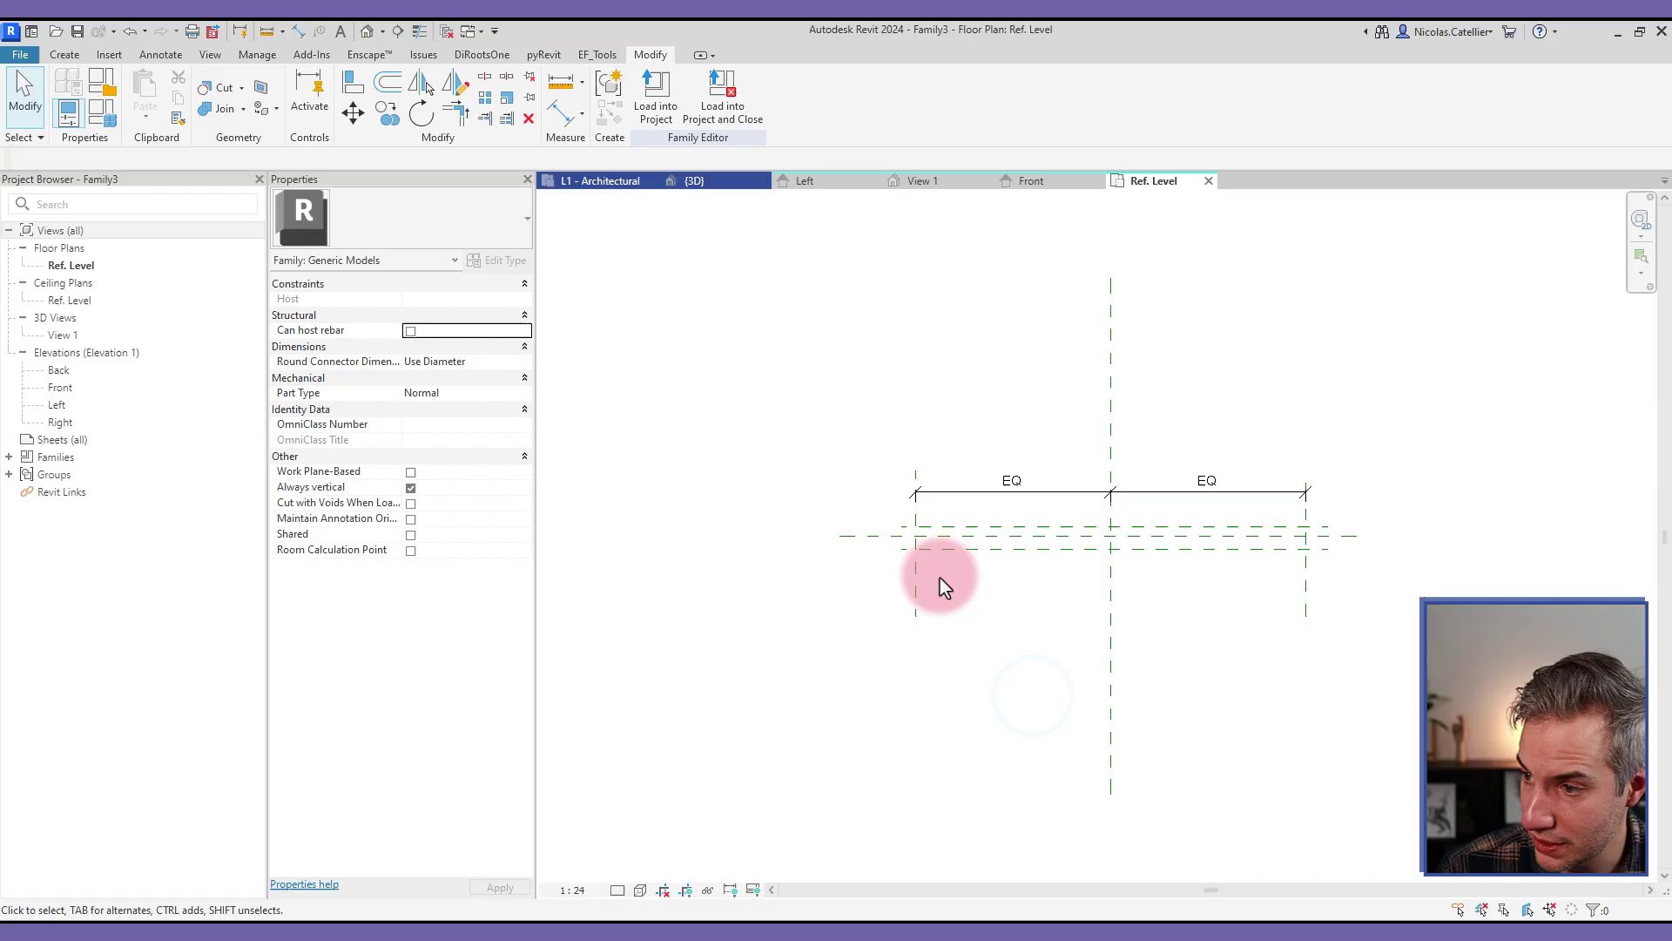
- Add an aligned dimension between the outer left and right vertical reference planes, below the horizontal planes
{"action": "key", "text": "d"}
{"action": "key", "text": "i"}
{"action": "left_click", "coordinate": [921, 592]}
{"action": "left_click", "coordinate": [1309, 572]}
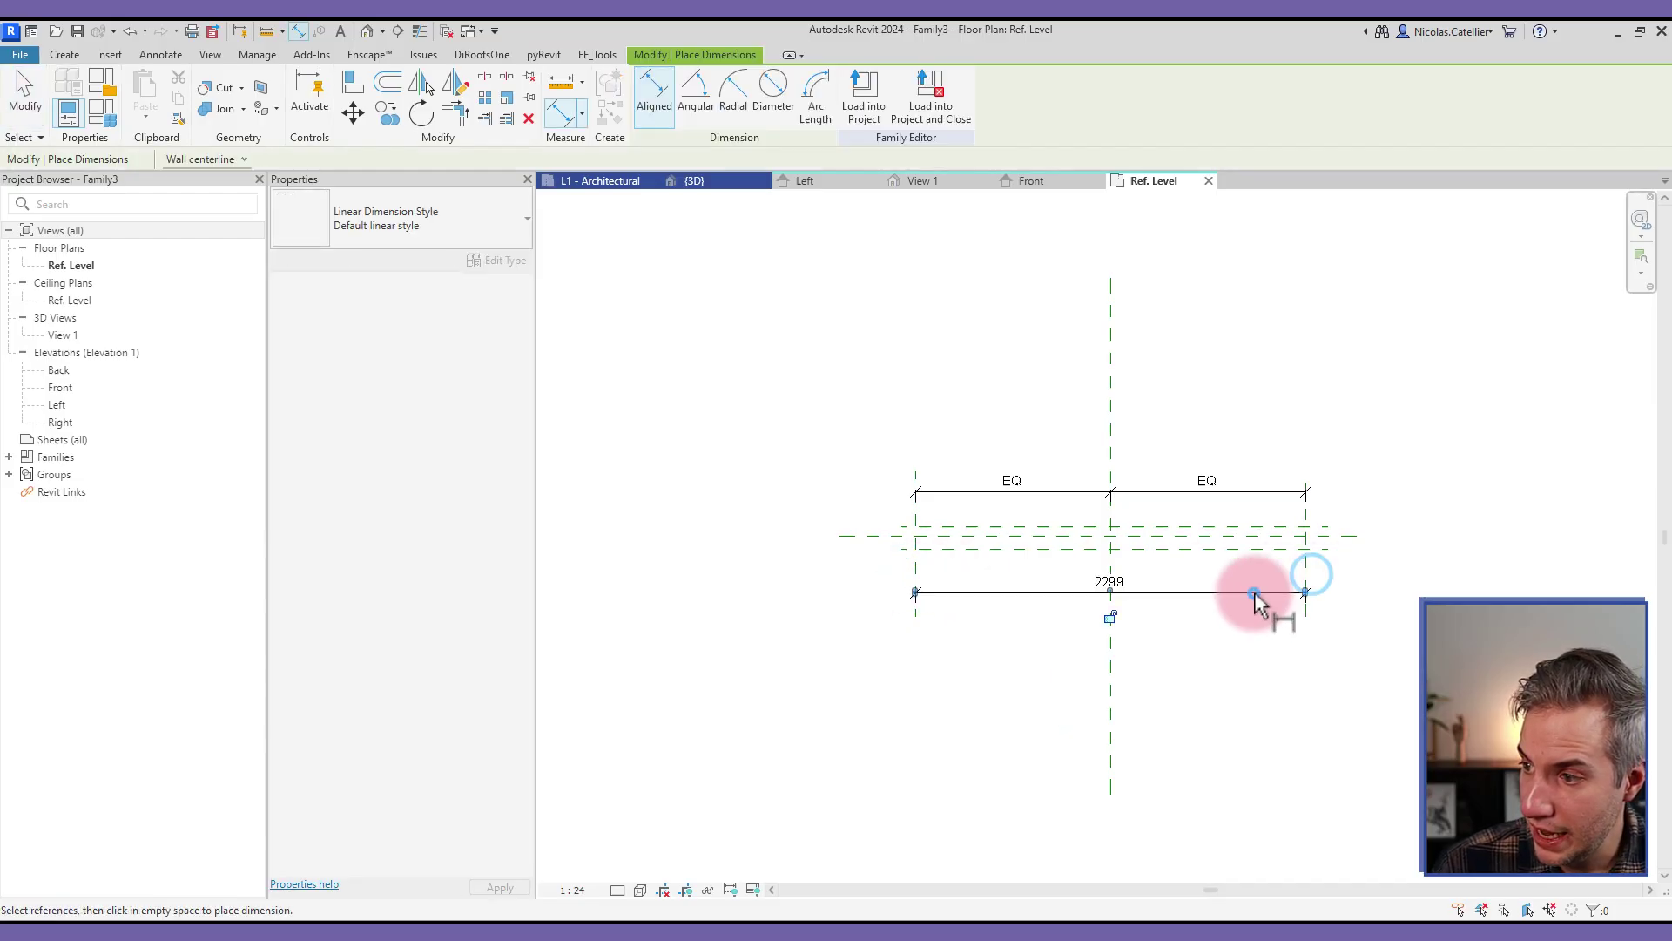
{"action": "left_click", "coordinate": [1255, 594]}
- Label the overall horizontal dimension with the shared parameter Length from the Dimensions group, as an instance parameter
{"action": "left_click", "coordinate": [1137, 601]}
{"action": "left_click", "coordinate": [1130, 595]}
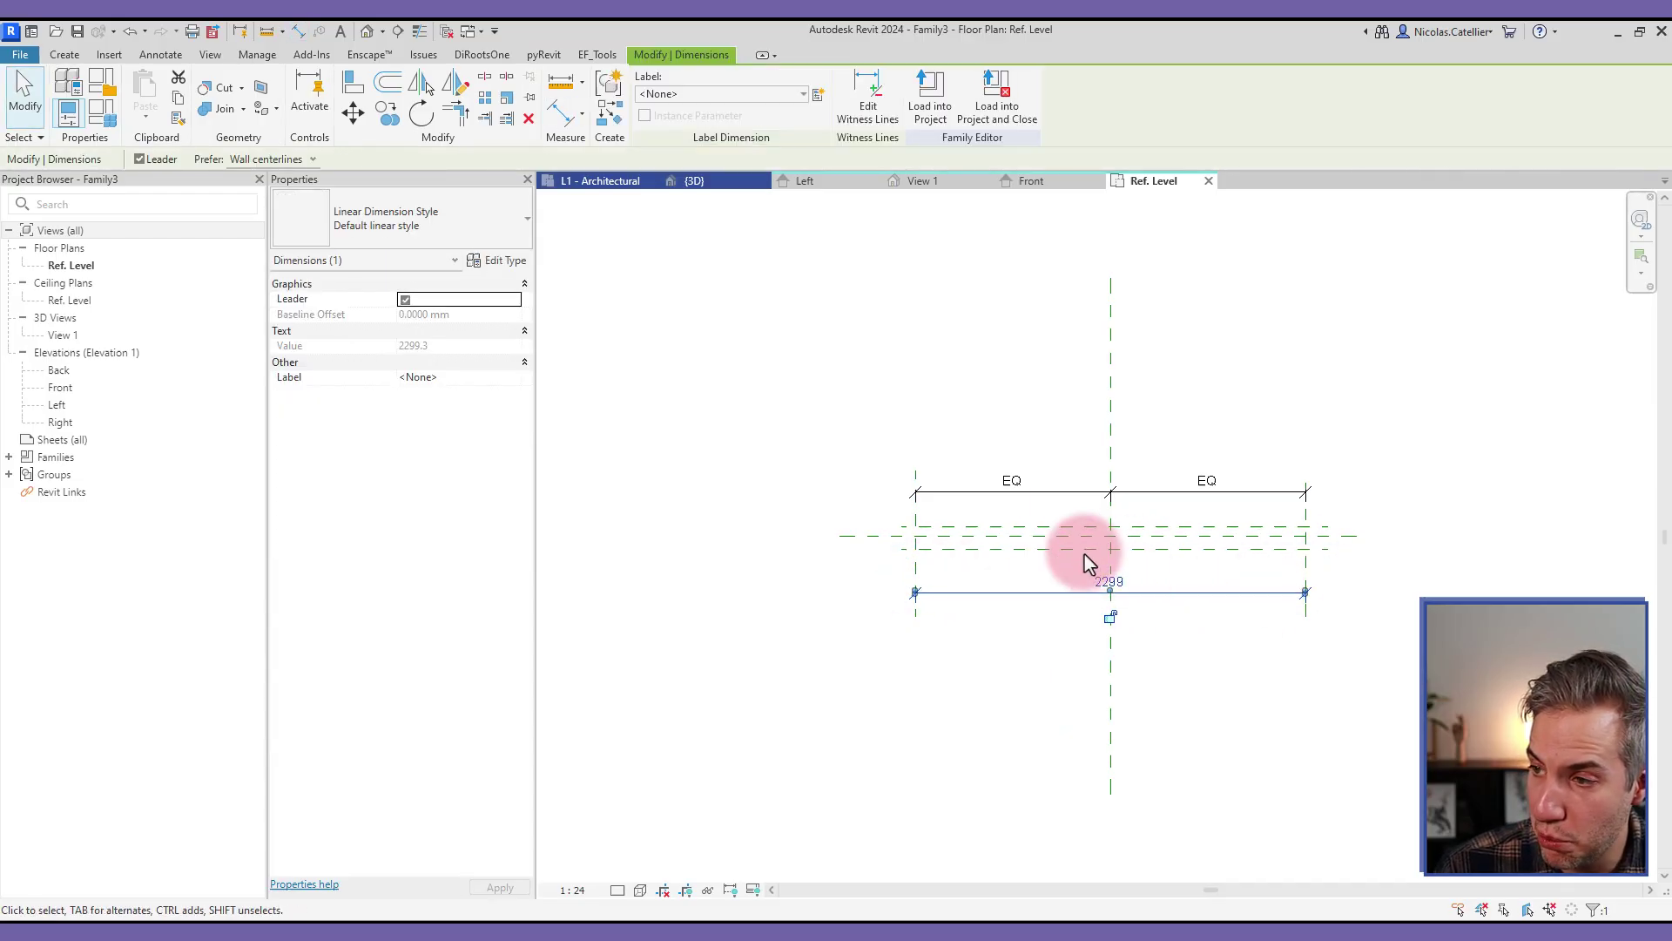
{"action": "left_click", "coordinate": [817, 95]}
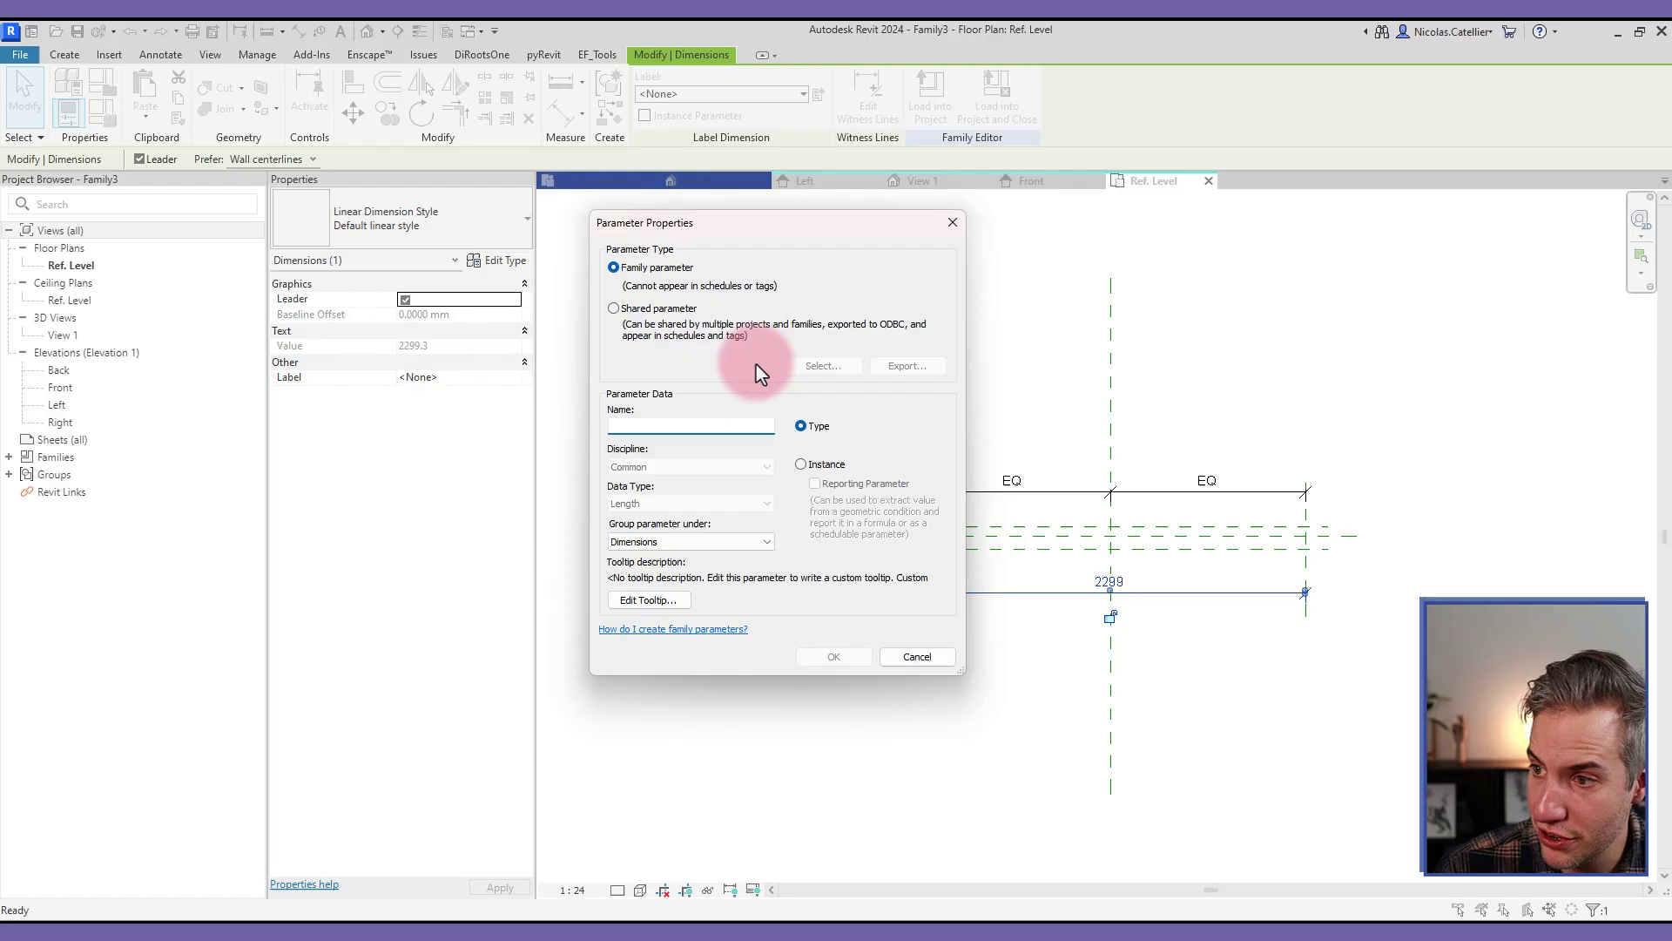
{"action": "left_click", "coordinate": [646, 311]}
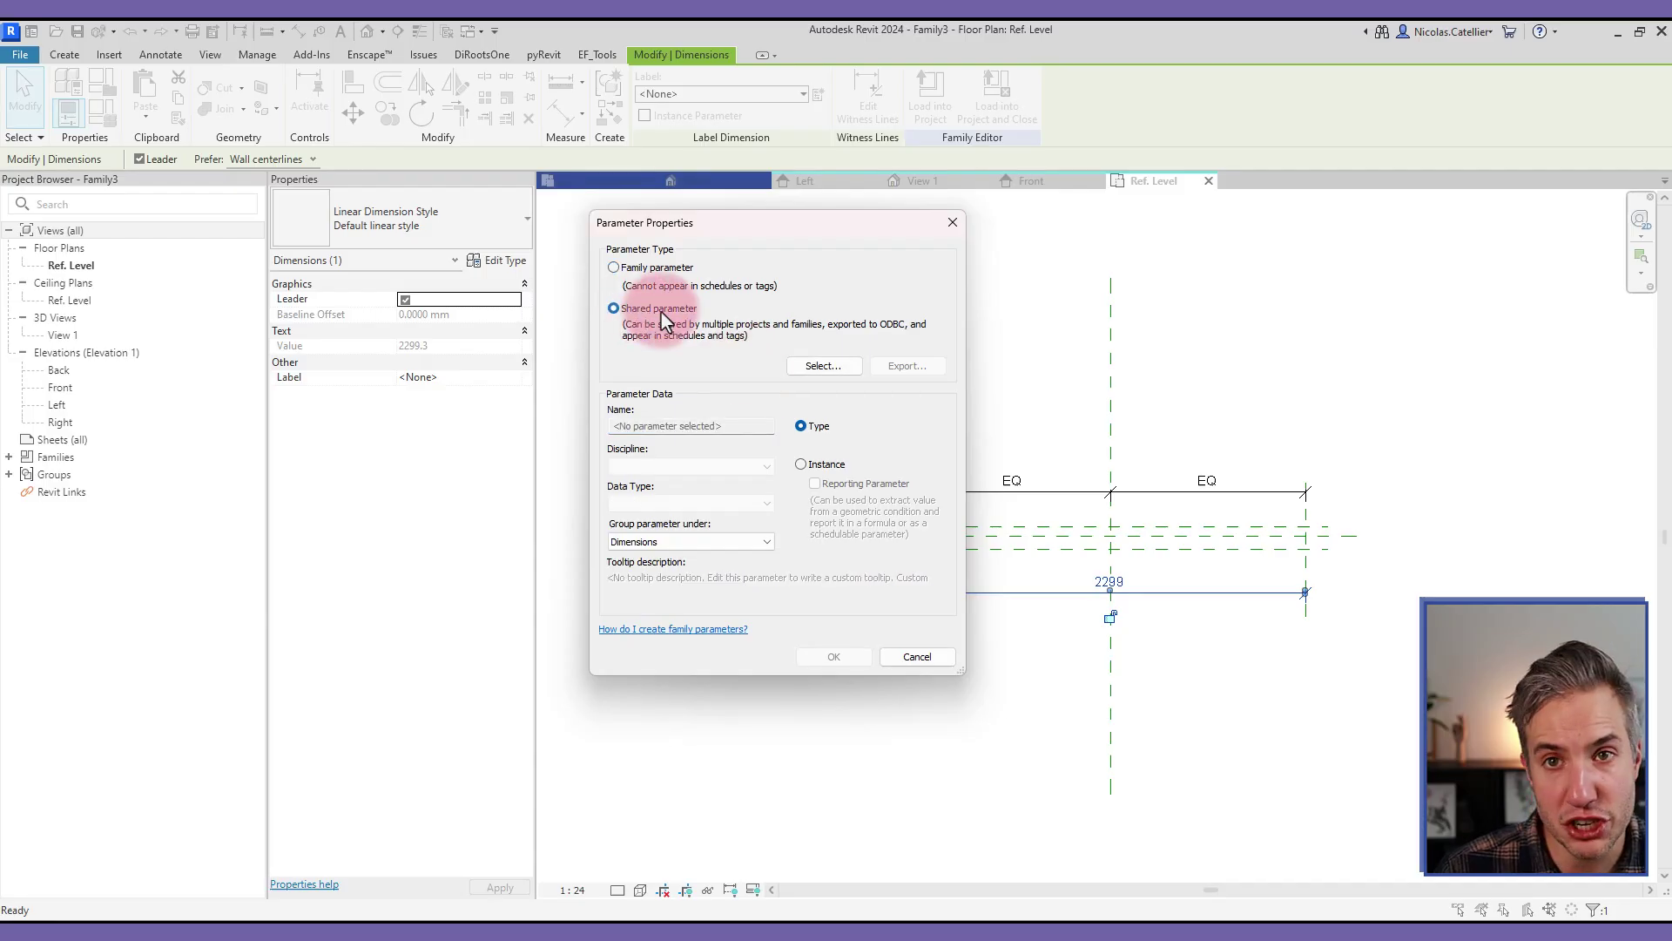
{"action": "left_click", "coordinate": [823, 366]}
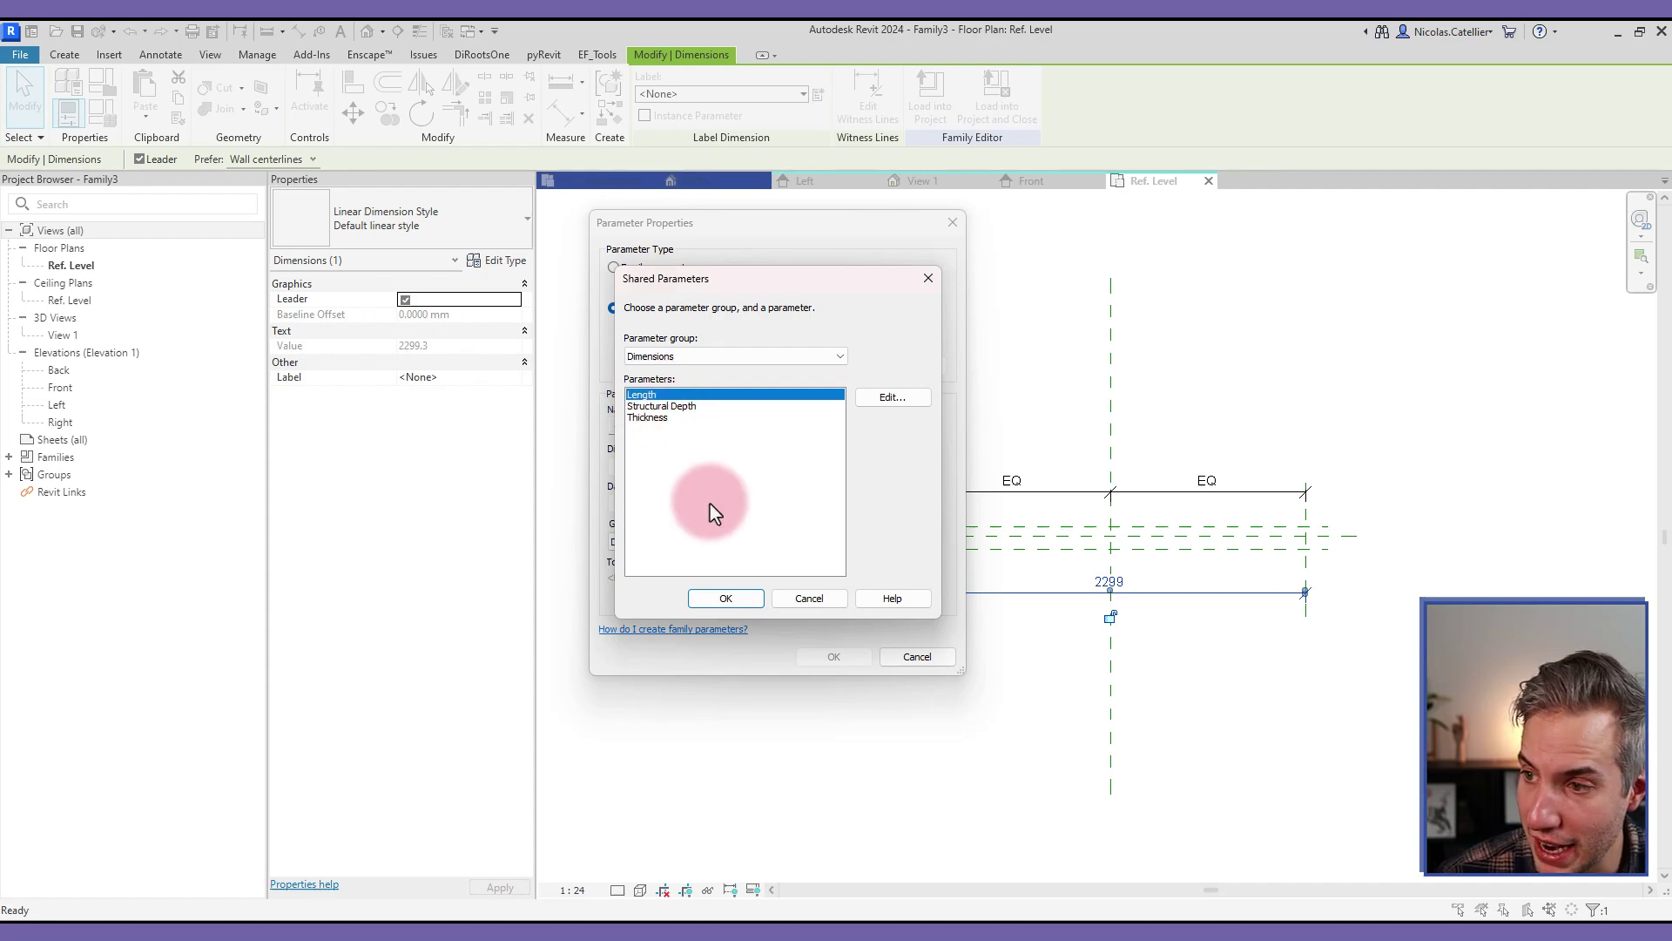
{"action": "left_click", "coordinate": [725, 598]}
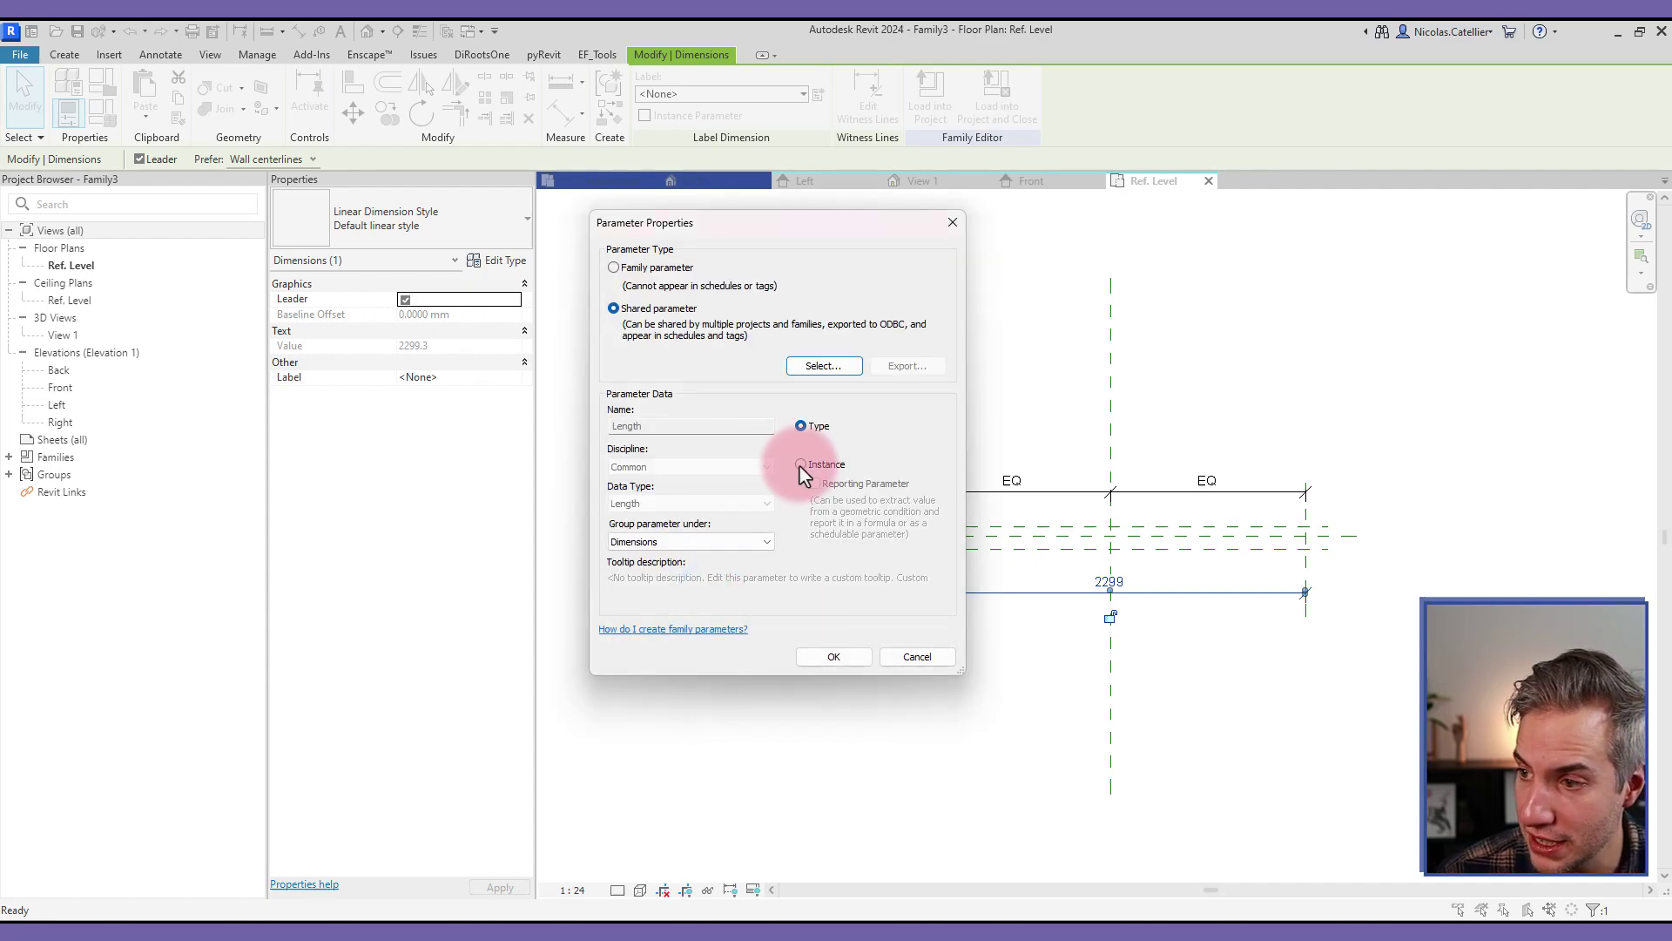
{"action": "left_click", "coordinate": [836, 662]}
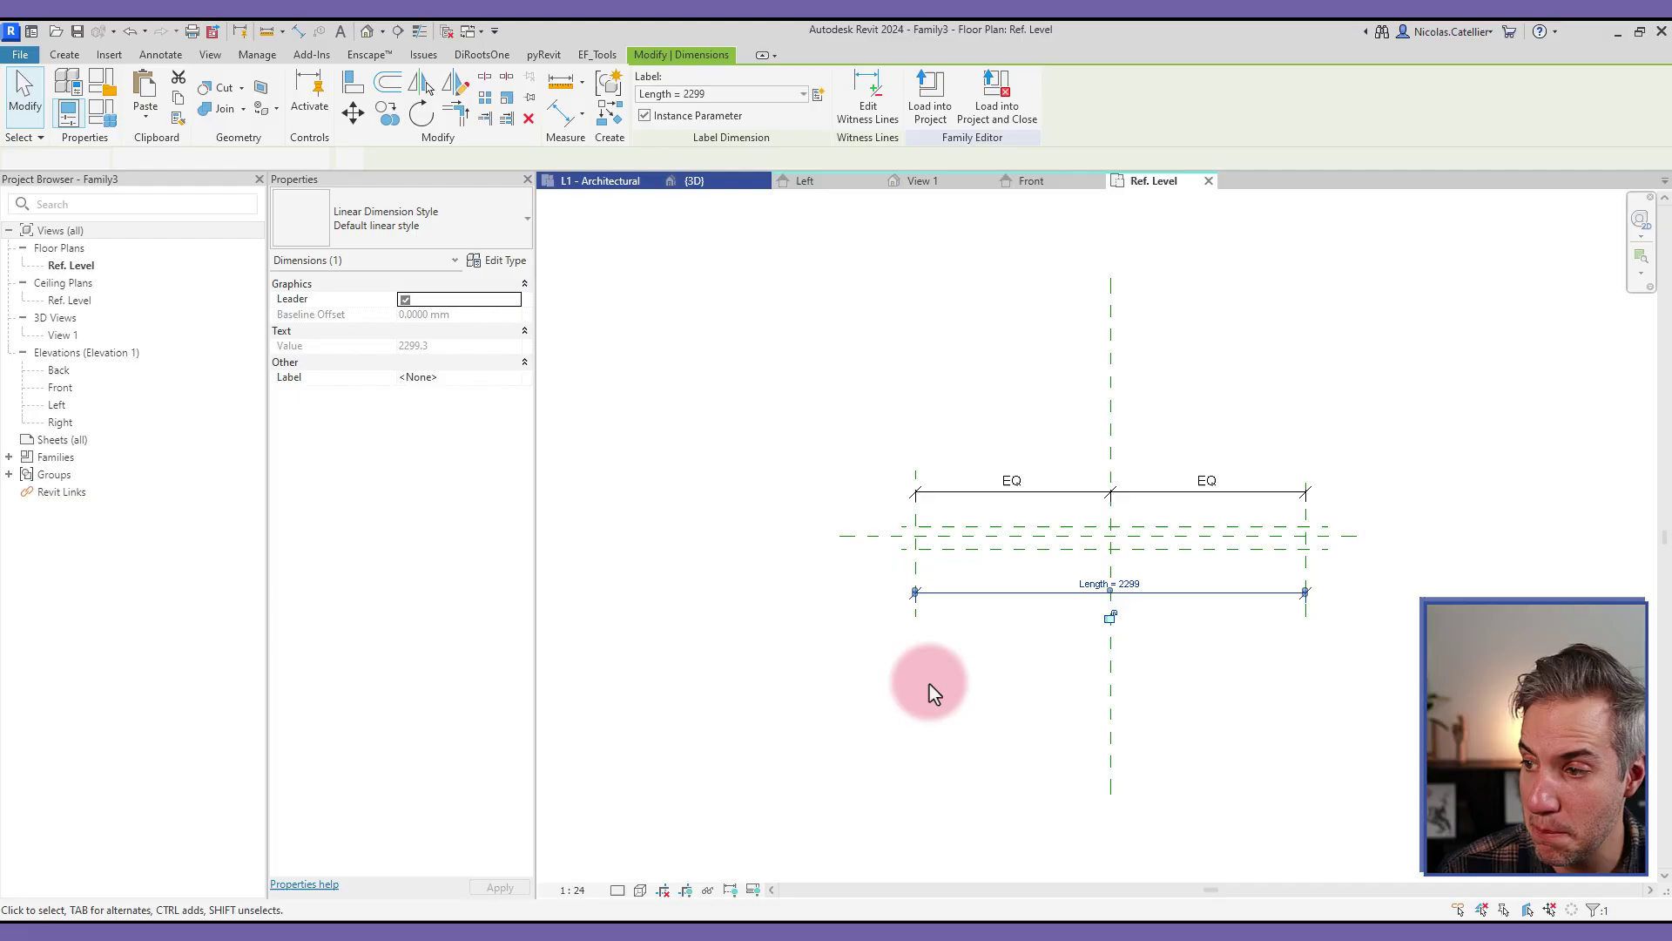
{"action": "left_click", "coordinate": [964, 701]}
- Dimension continuously across the three horizontal reference planes and constrain the spacing to be equal
{"action": "key", "text": "i"}
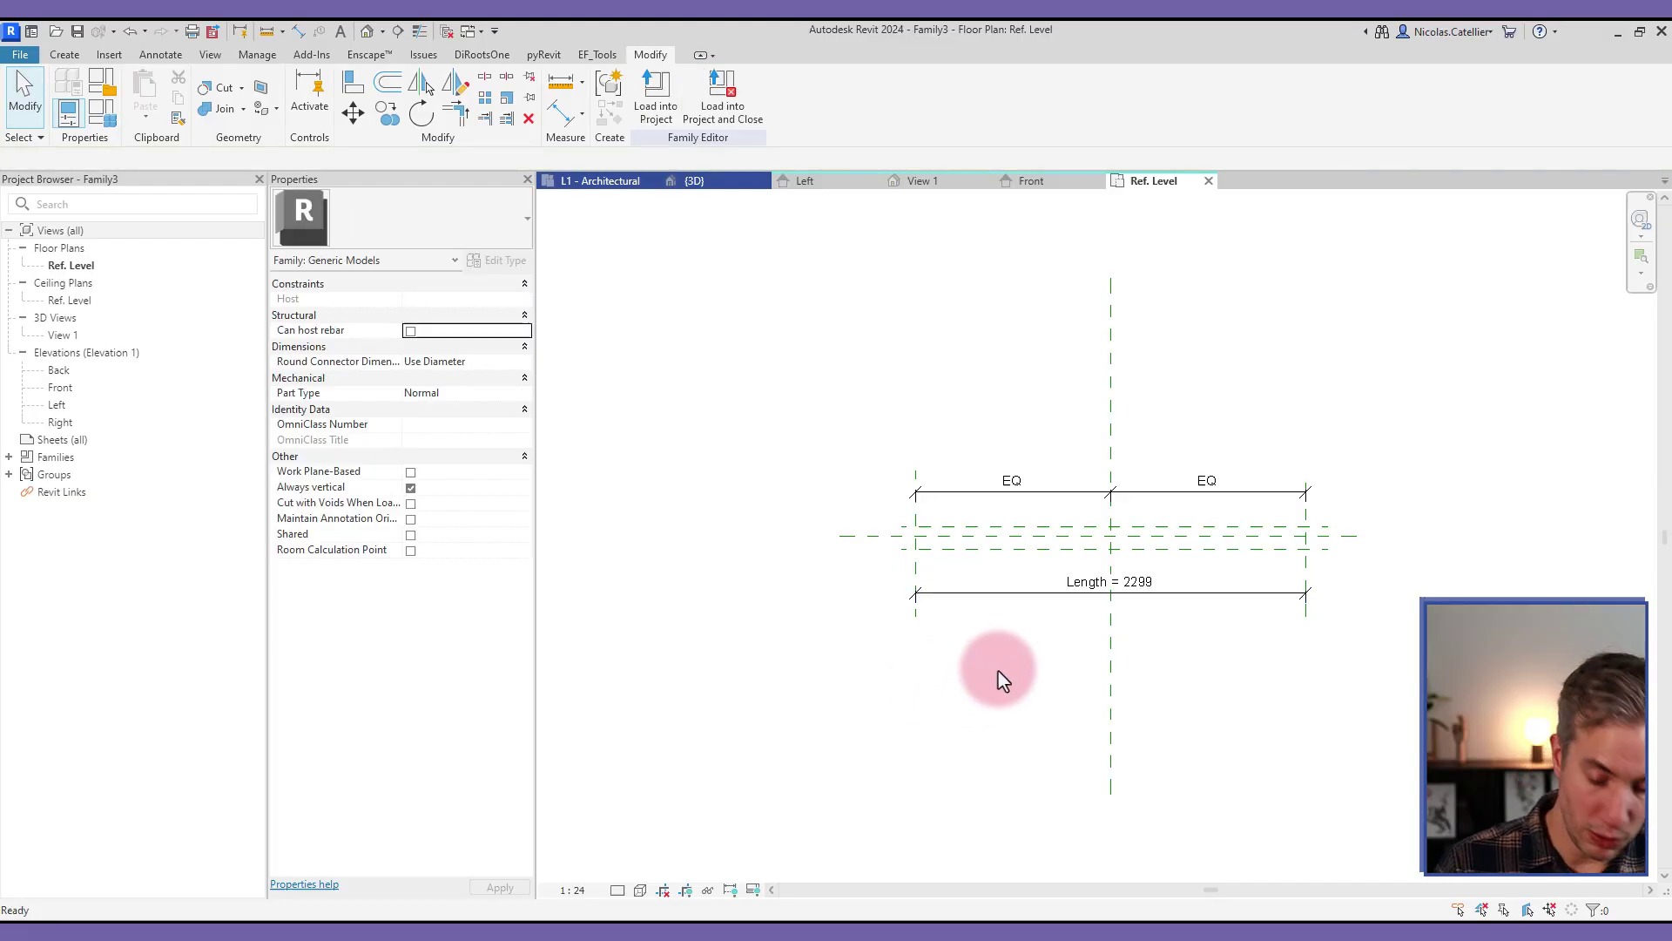
{"action": "left_click", "coordinate": [987, 526]}
{"action": "left_click", "coordinate": [990, 536]}
{"action": "left_click", "coordinate": [986, 548]}
{"action": "left_click", "coordinate": [985, 561]}
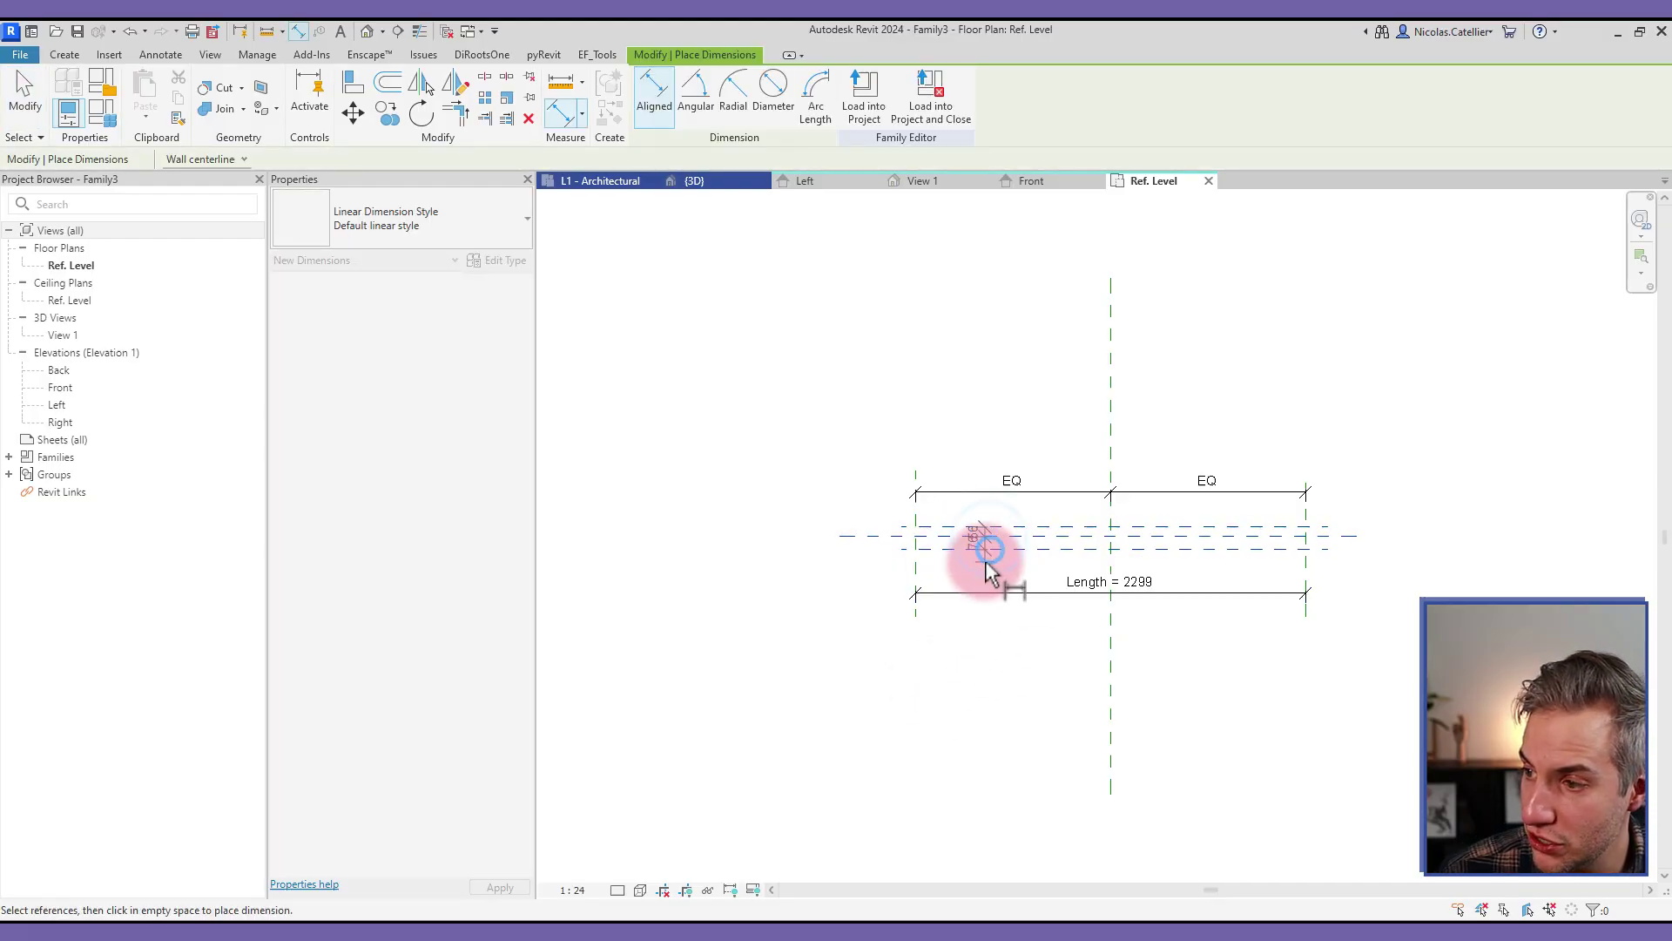
{"action": "key", "text": "Escape"}
{"action": "key", "text": "Escape"}
{"action": "left_click", "coordinate": [1037, 549]}
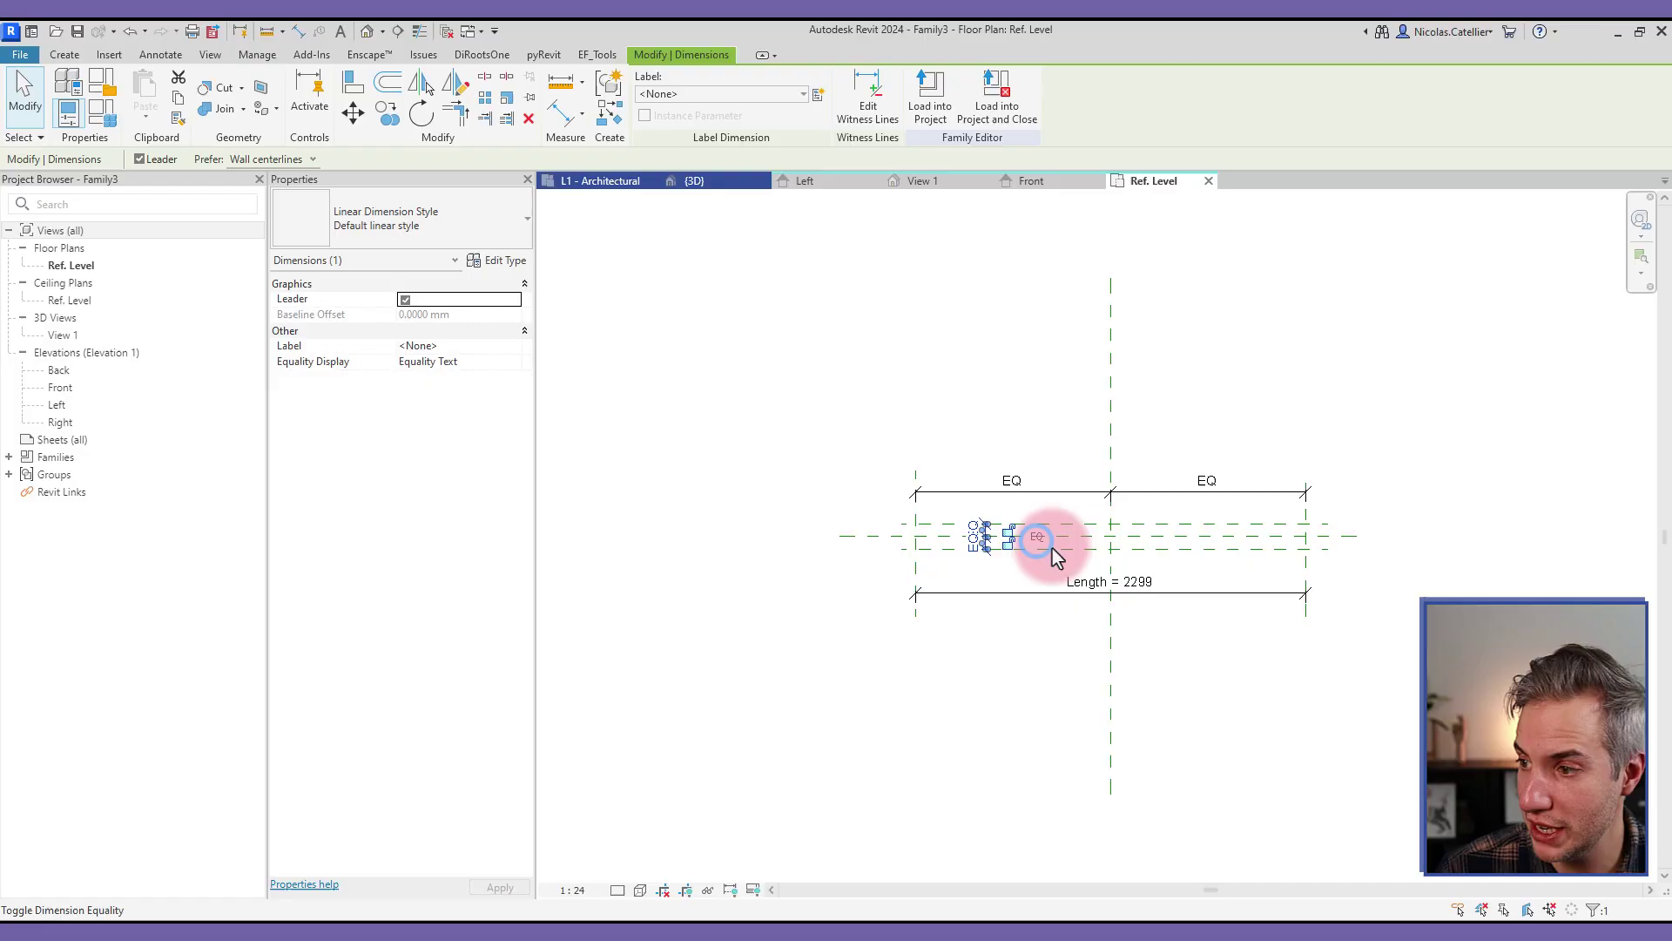
- Add an aligned dimension between the two outer horizontal reference planes, beside the equality dimension
{"action": "key", "text": "d"}
{"action": "key", "text": "i"}
{"action": "left_click", "coordinate": [1060, 525]}
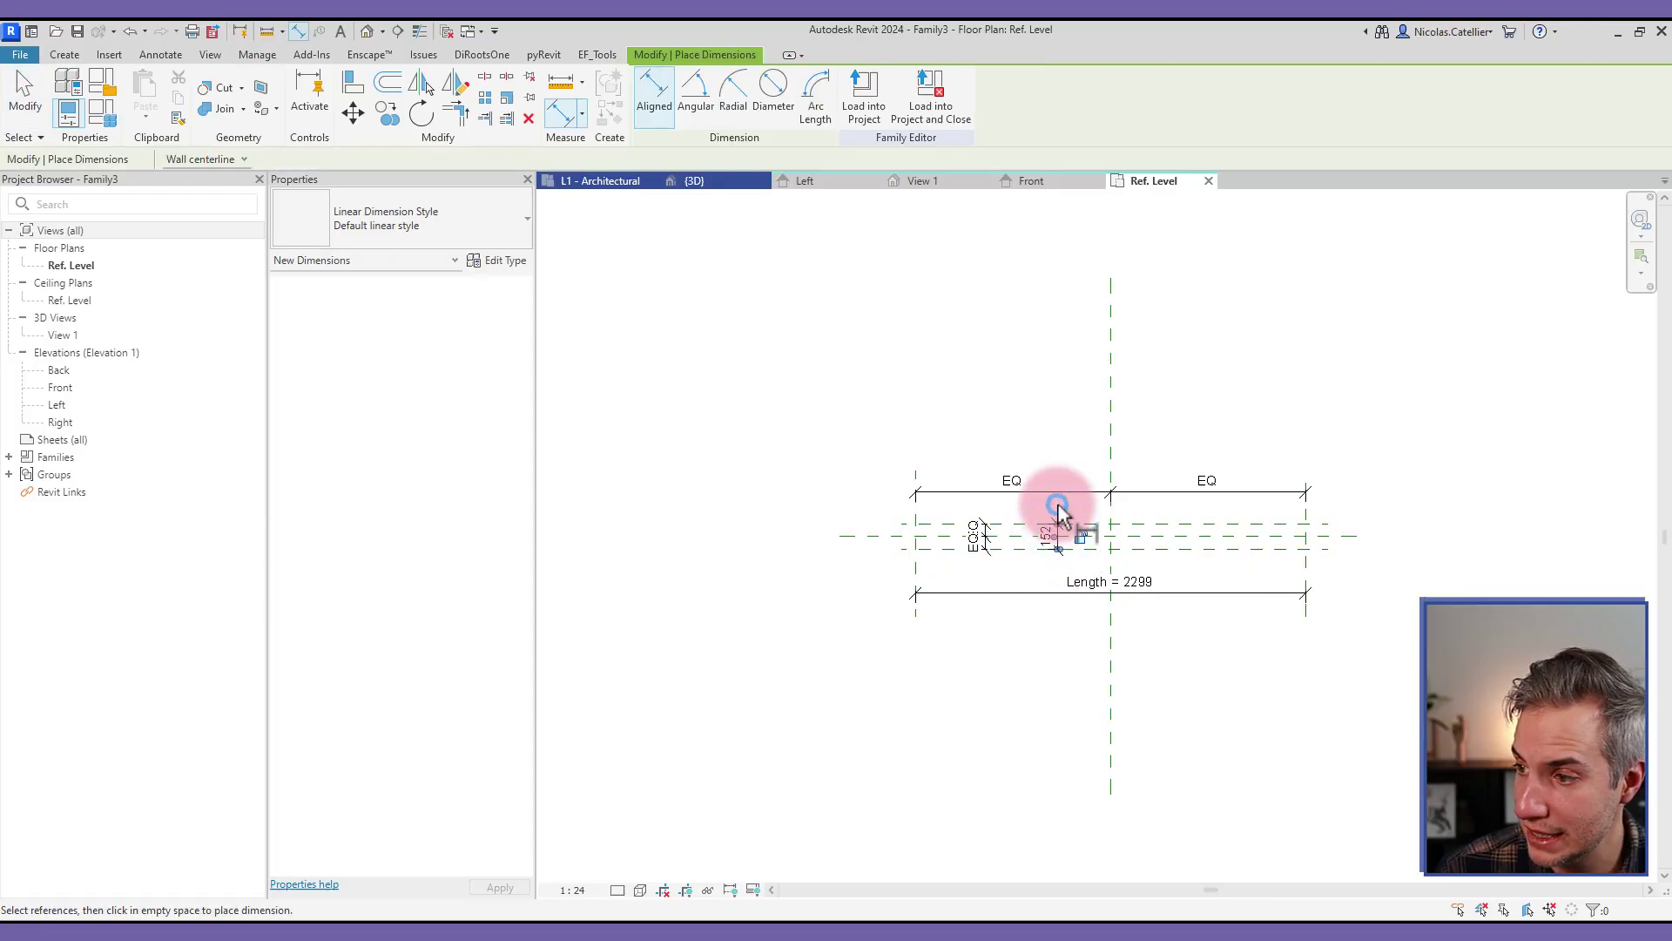
{"action": "key", "text": "Escape"}
{"action": "key", "text": "Escape"}
- Label the dimension between the outer horizontal planes with the shared parameter Thickness, as an instance parameter
{"action": "left_click", "coordinate": [1056, 533]}
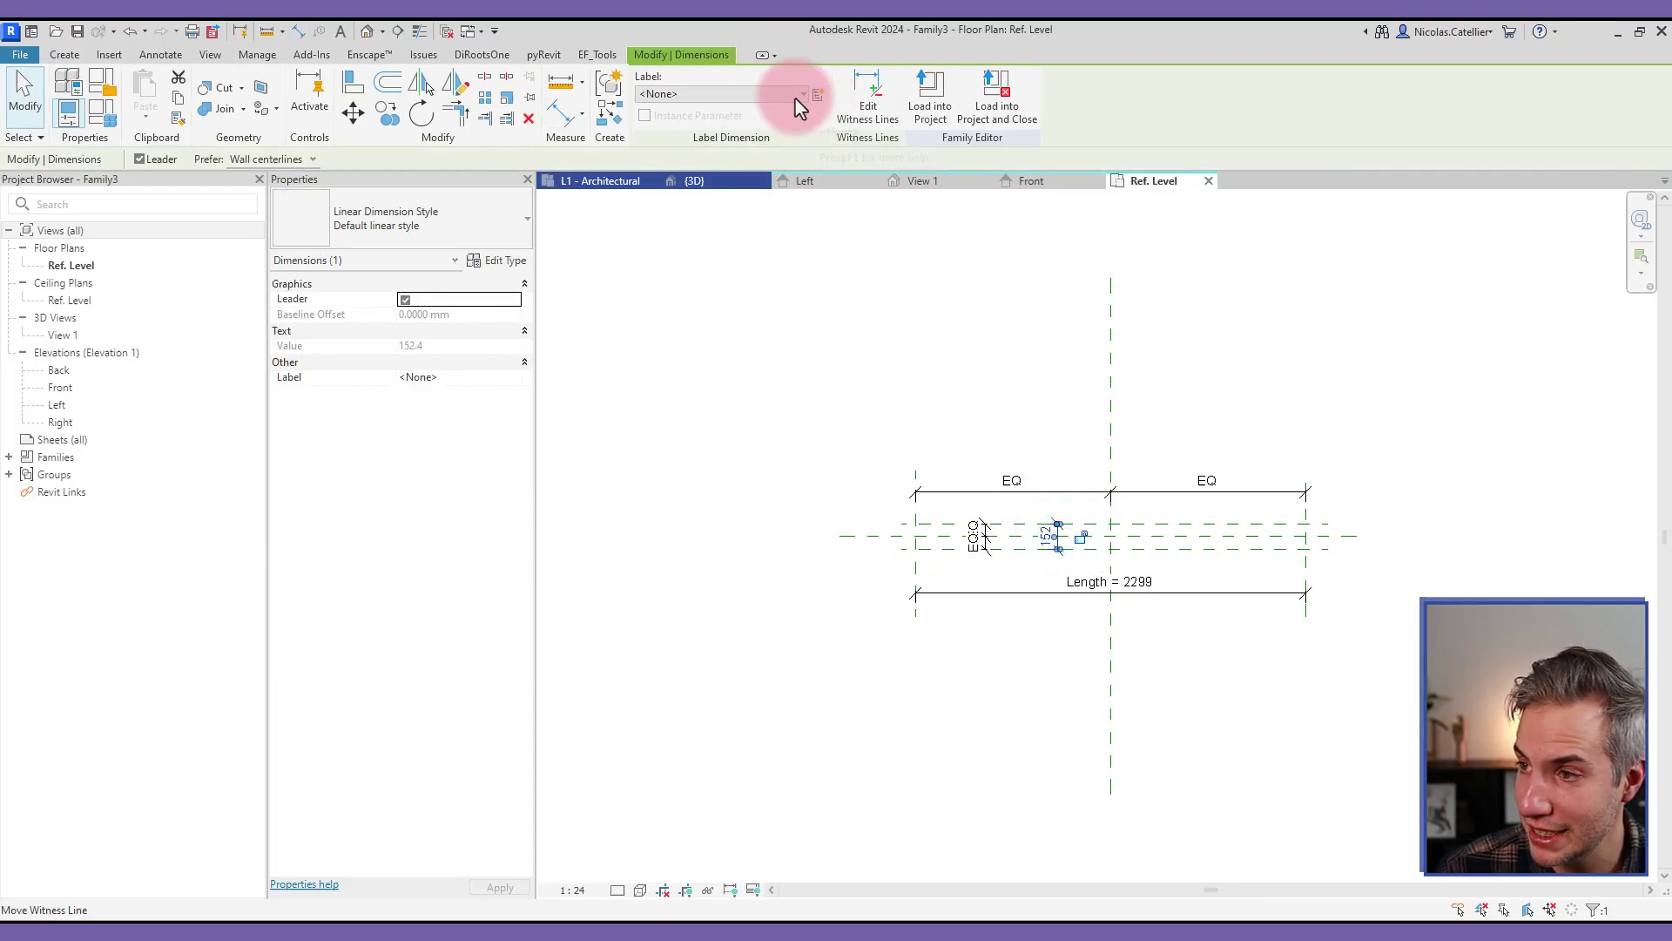
{"action": "left_click", "coordinate": [799, 95]}
{"action": "left_click", "coordinate": [821, 94]}
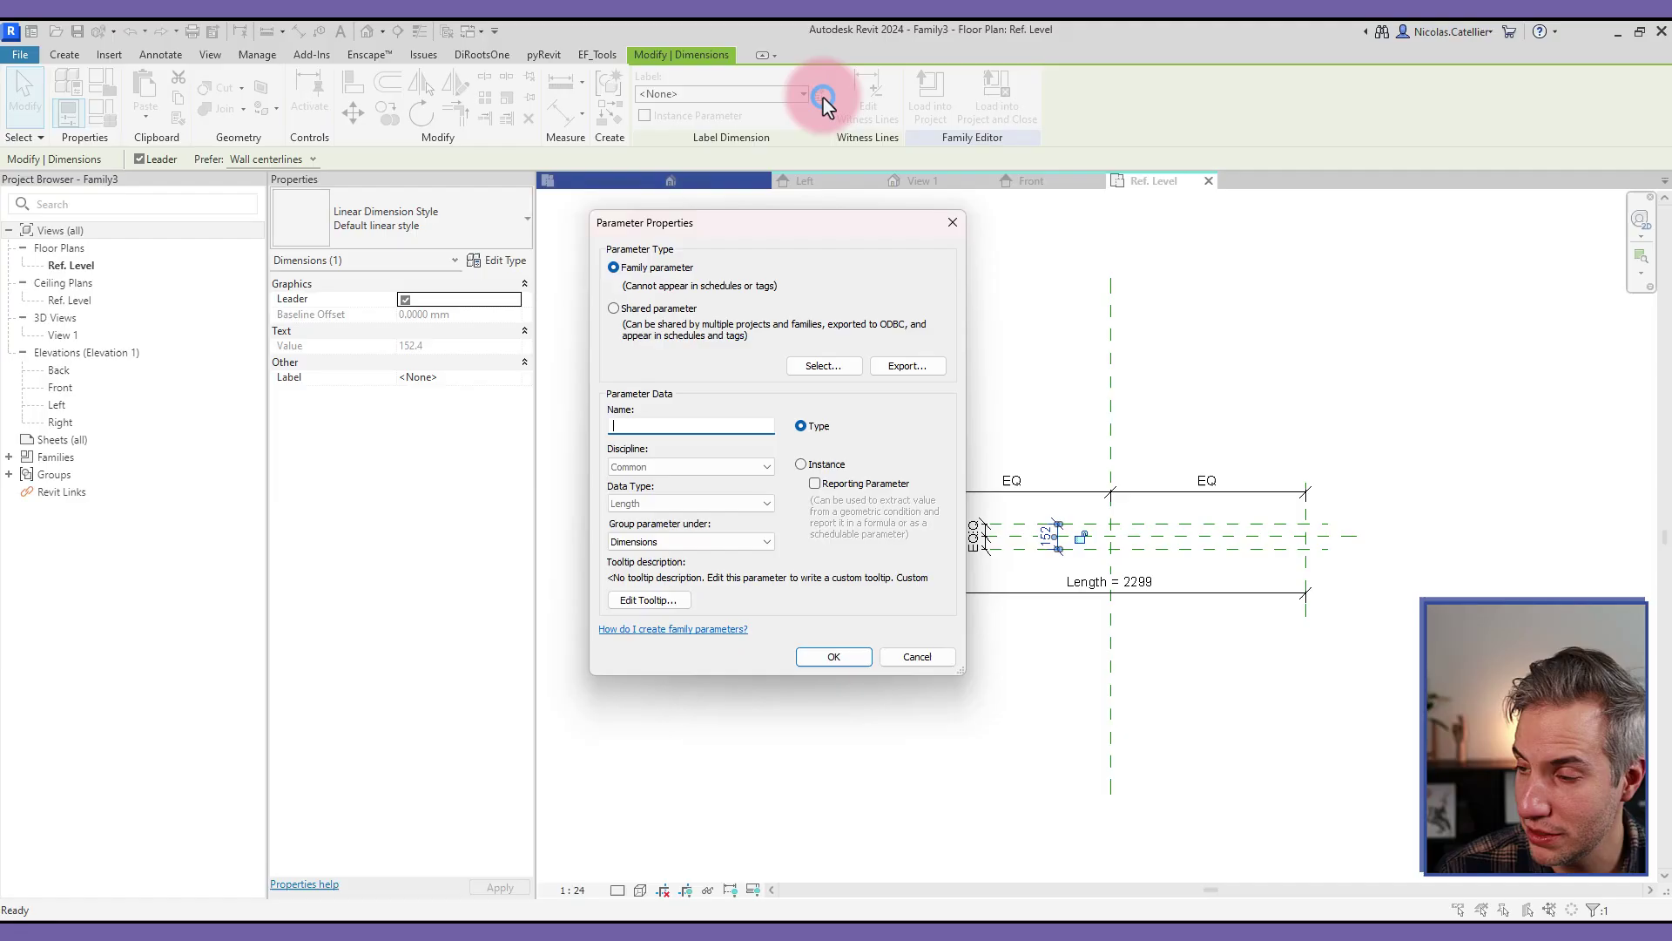
{"action": "left_click", "coordinate": [694, 309]}
{"action": "left_click", "coordinate": [819, 366]}
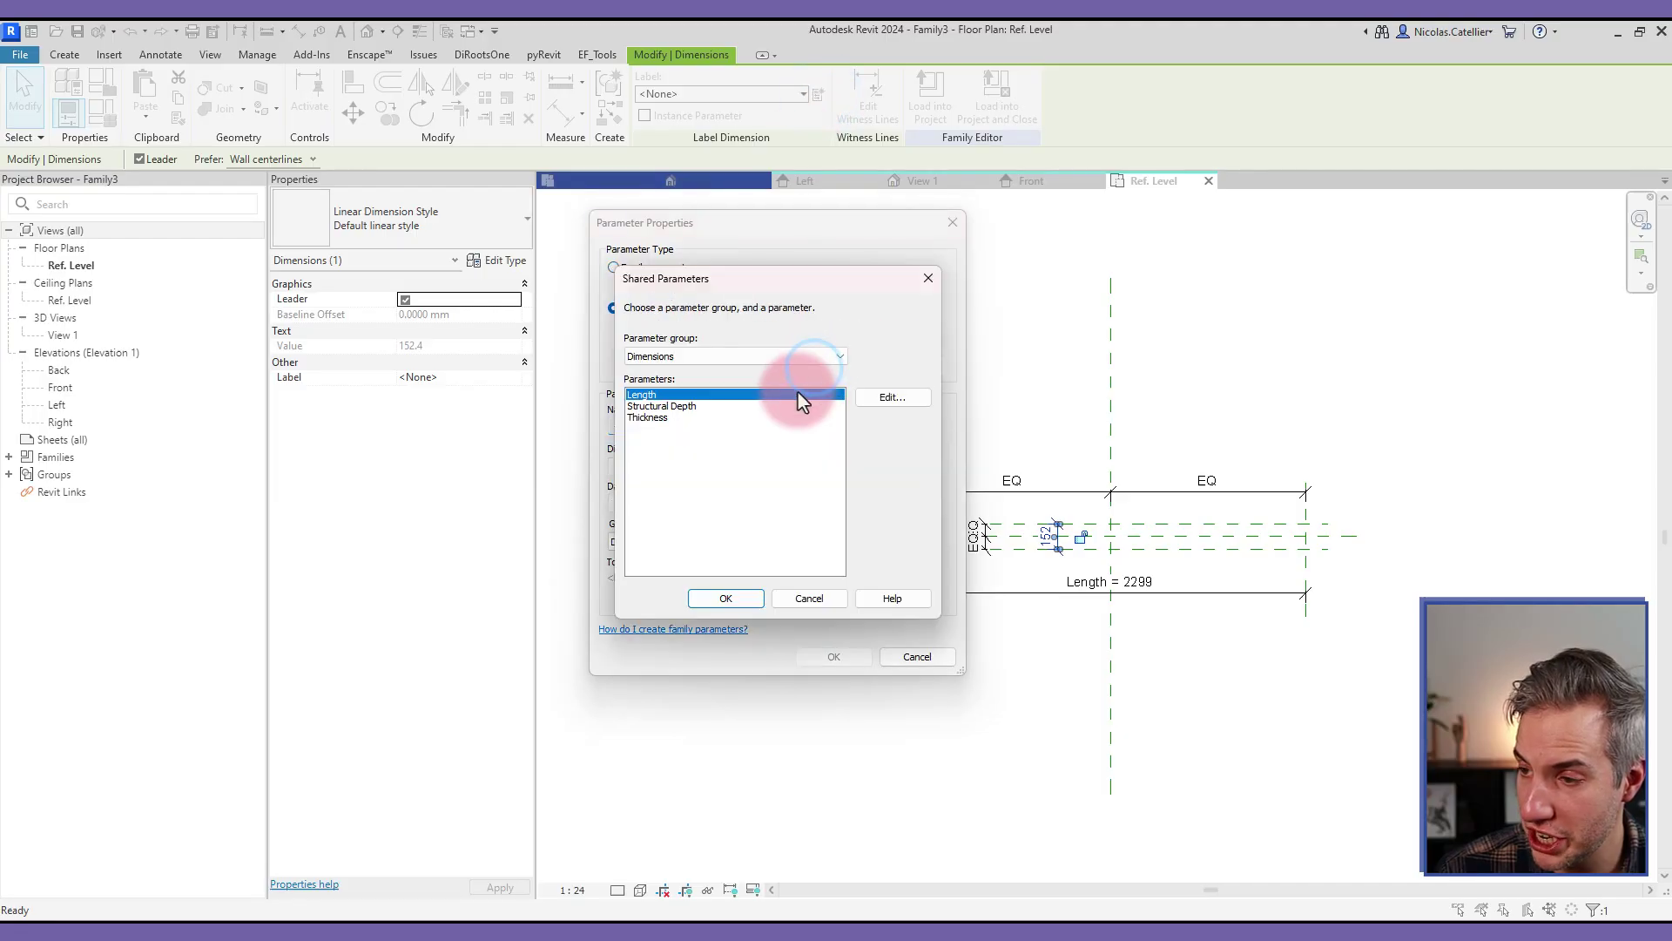
{"action": "left_click", "coordinate": [667, 418]}
{"action": "left_click", "coordinate": [726, 599]}
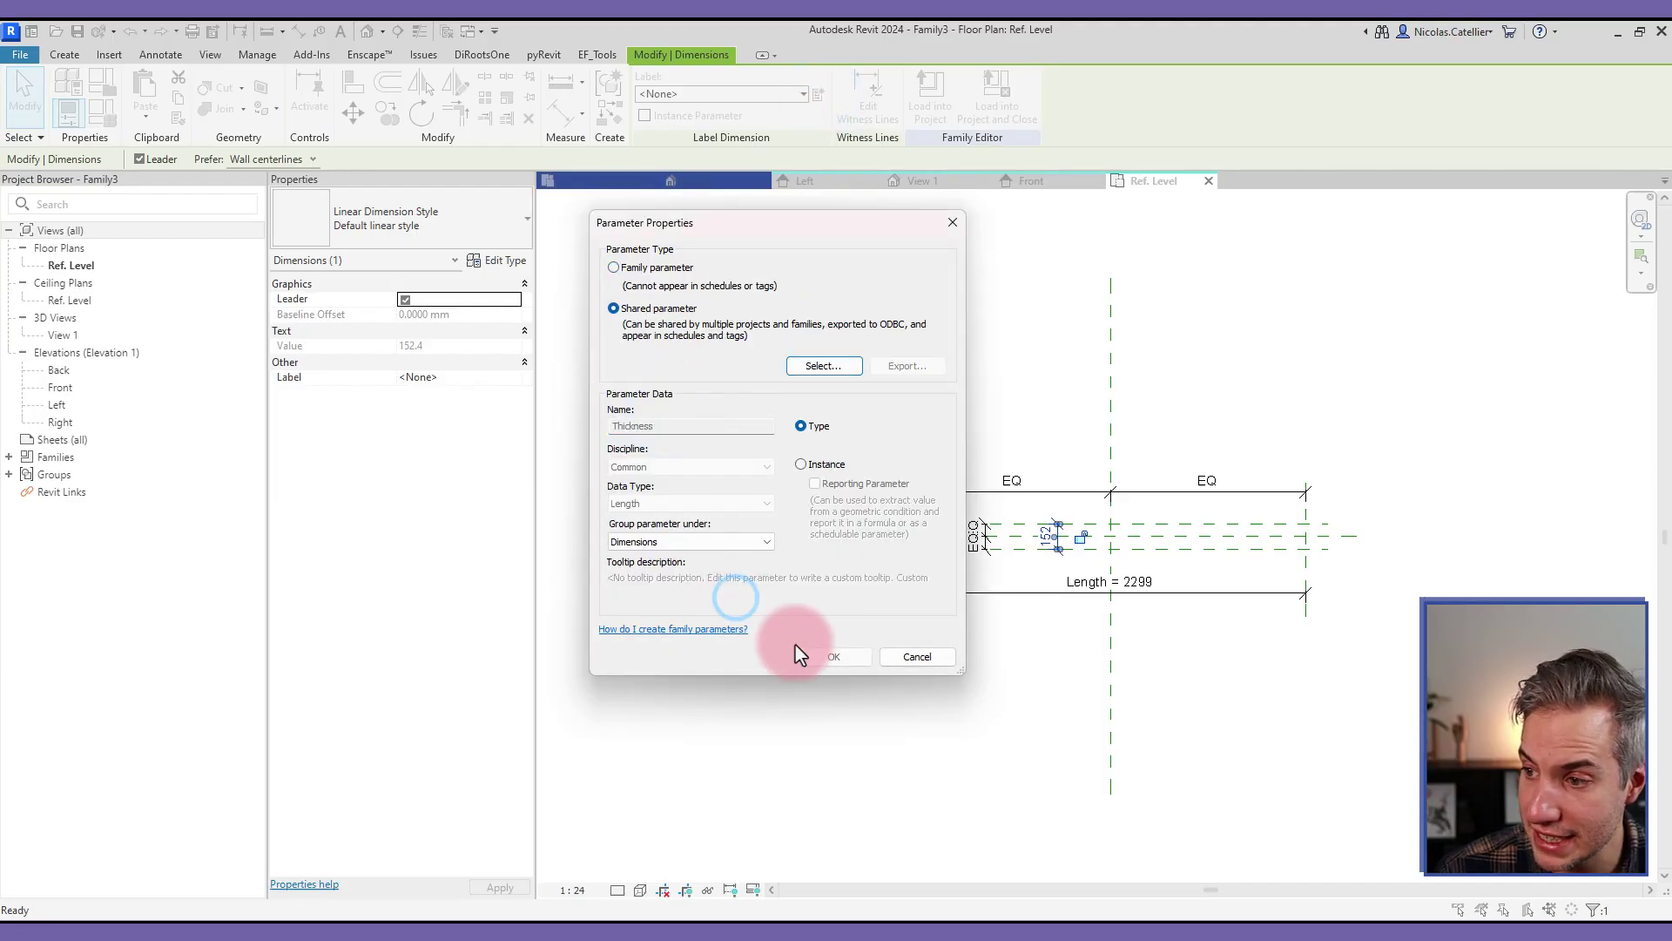
{"action": "left_click", "coordinate": [801, 464]}
{"action": "left_click", "coordinate": [833, 655]}
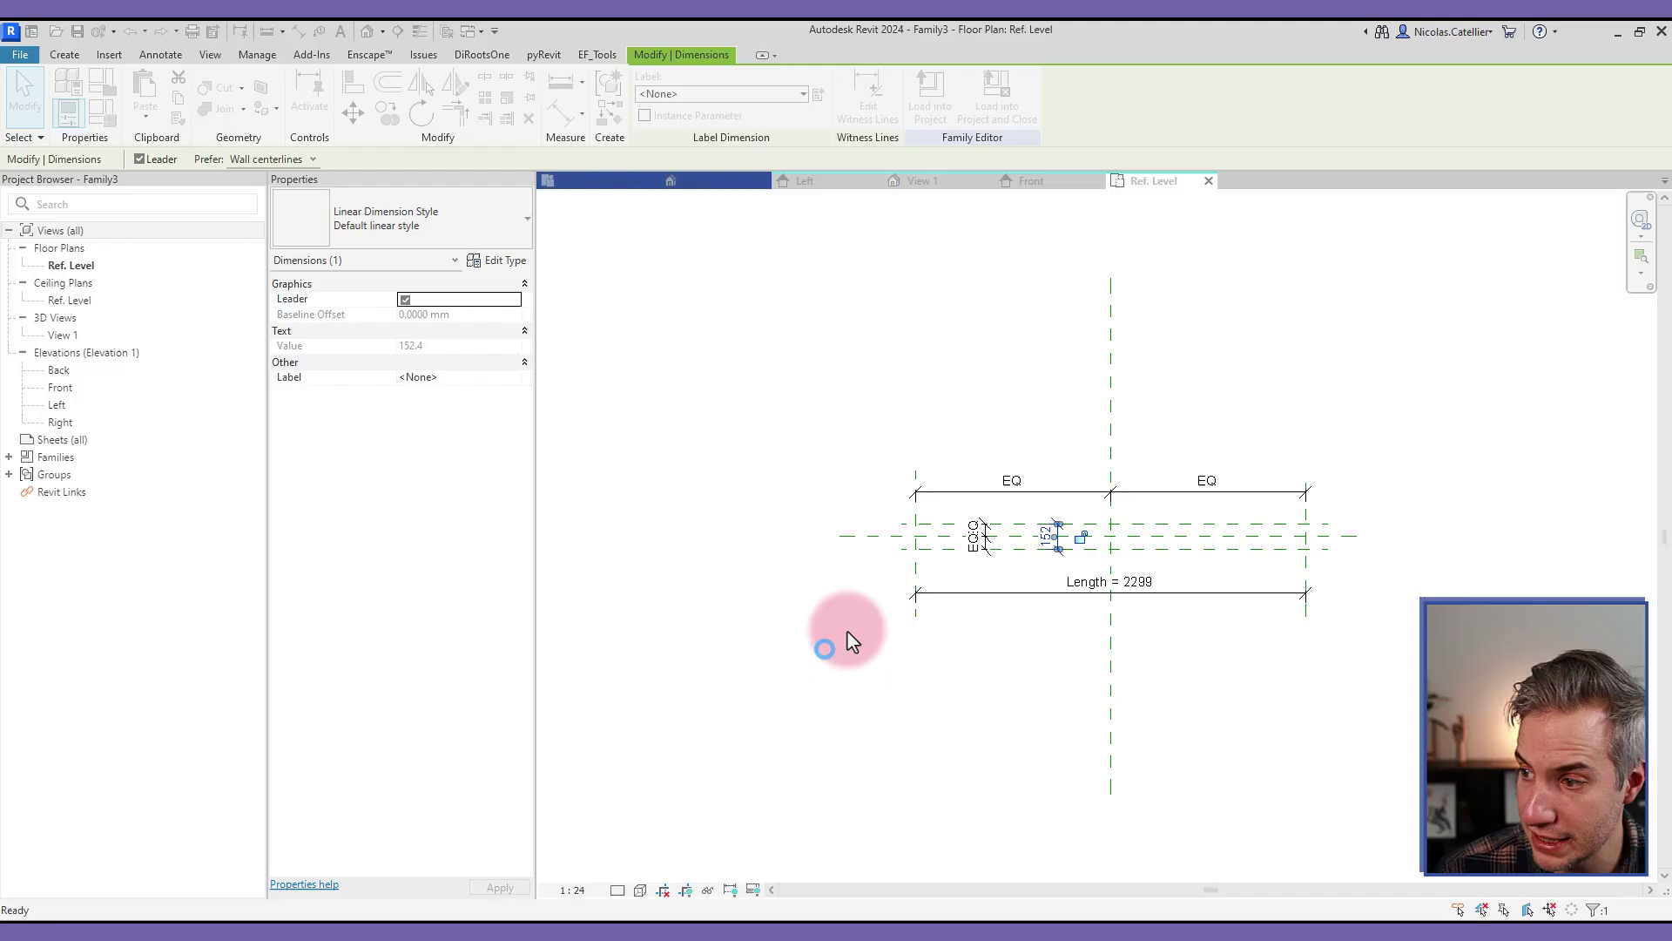
- Set the Thickness dimension to 38 mm
{"action": "scroll", "coordinate": [1056, 535], "scroll_direction": "up", "scroll_amount": 3}
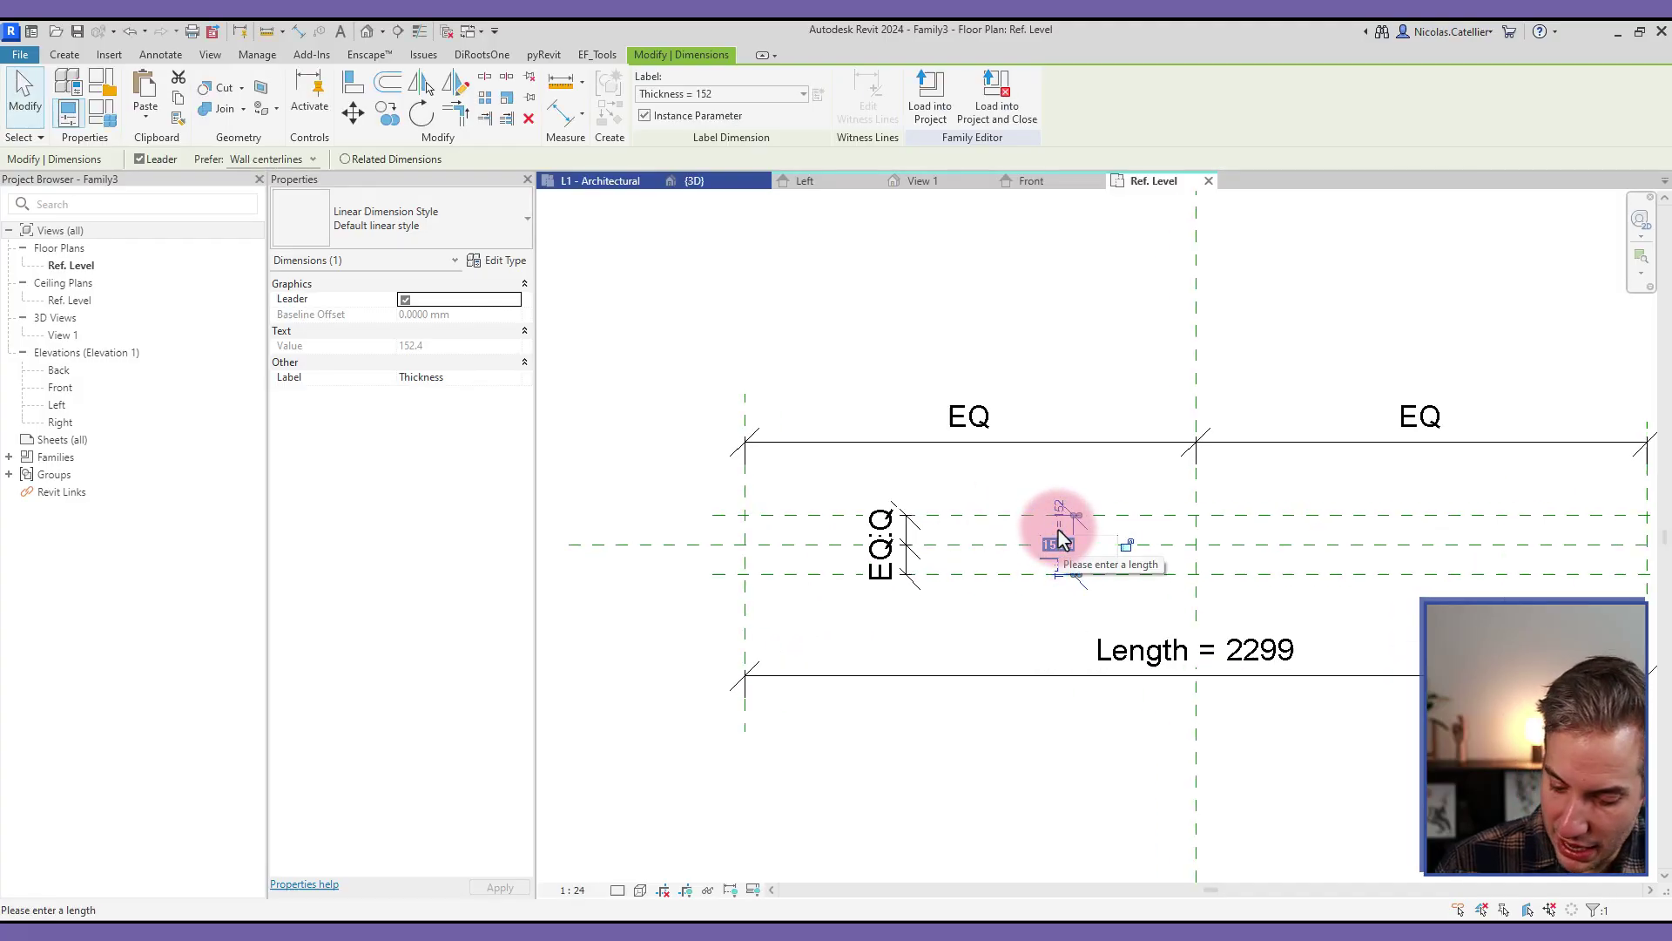
{"action": "key", "text": "Escape"}
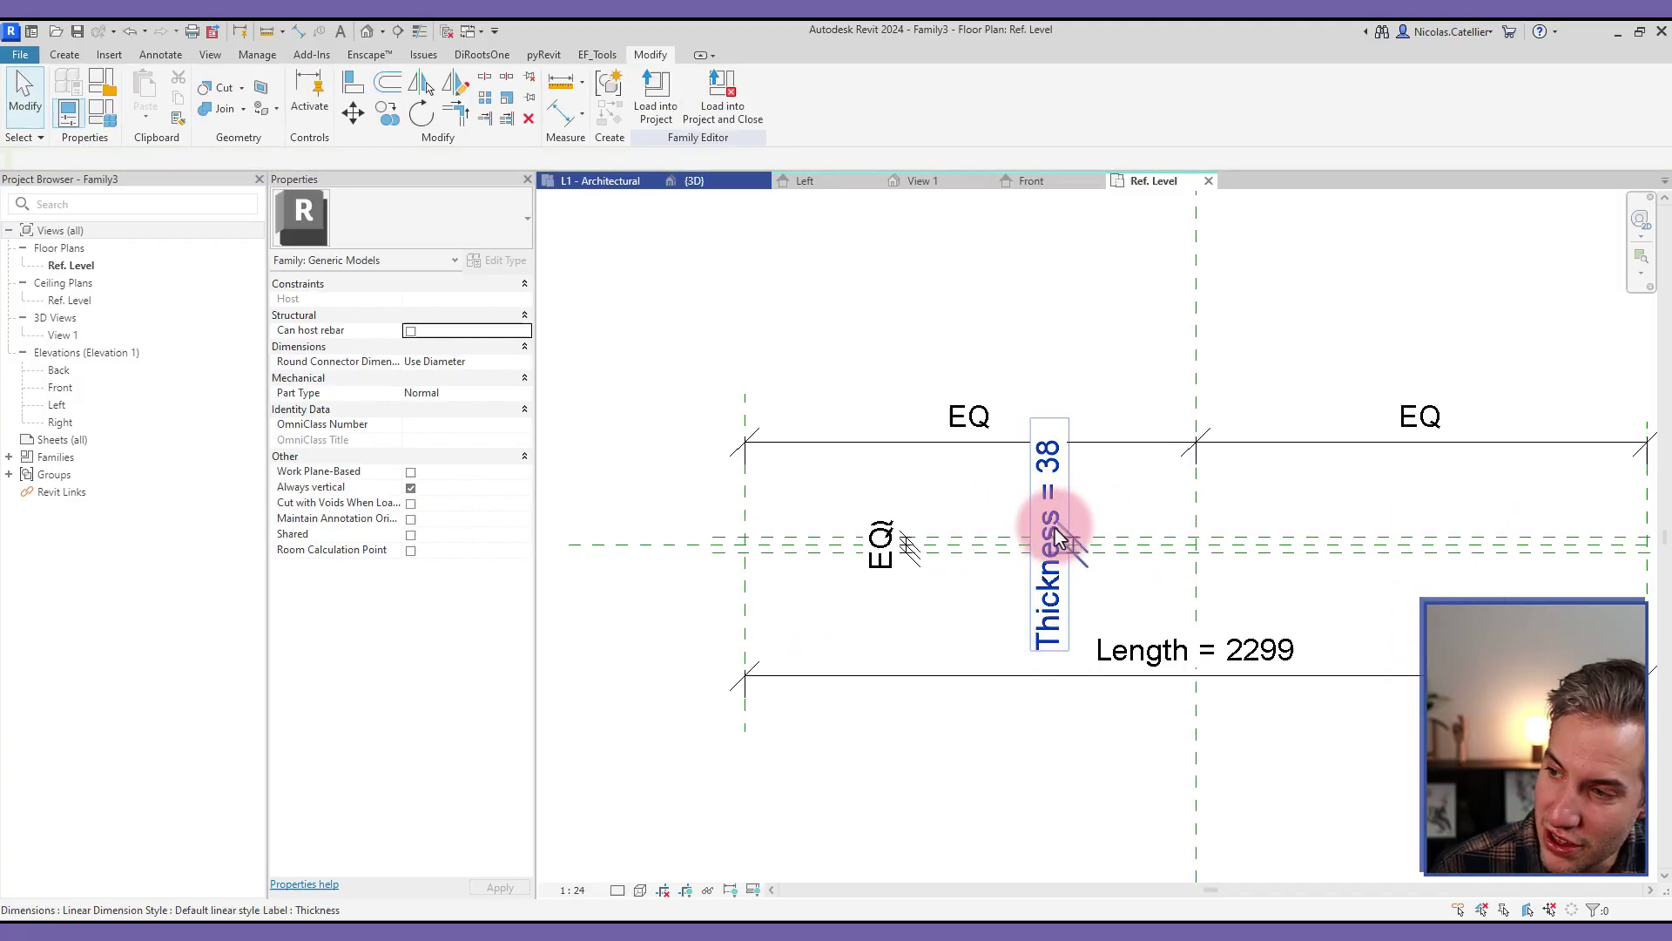
{"action": "scroll", "coordinate": [885, 570], "scroll_direction": "down", "scroll_amount": 4}
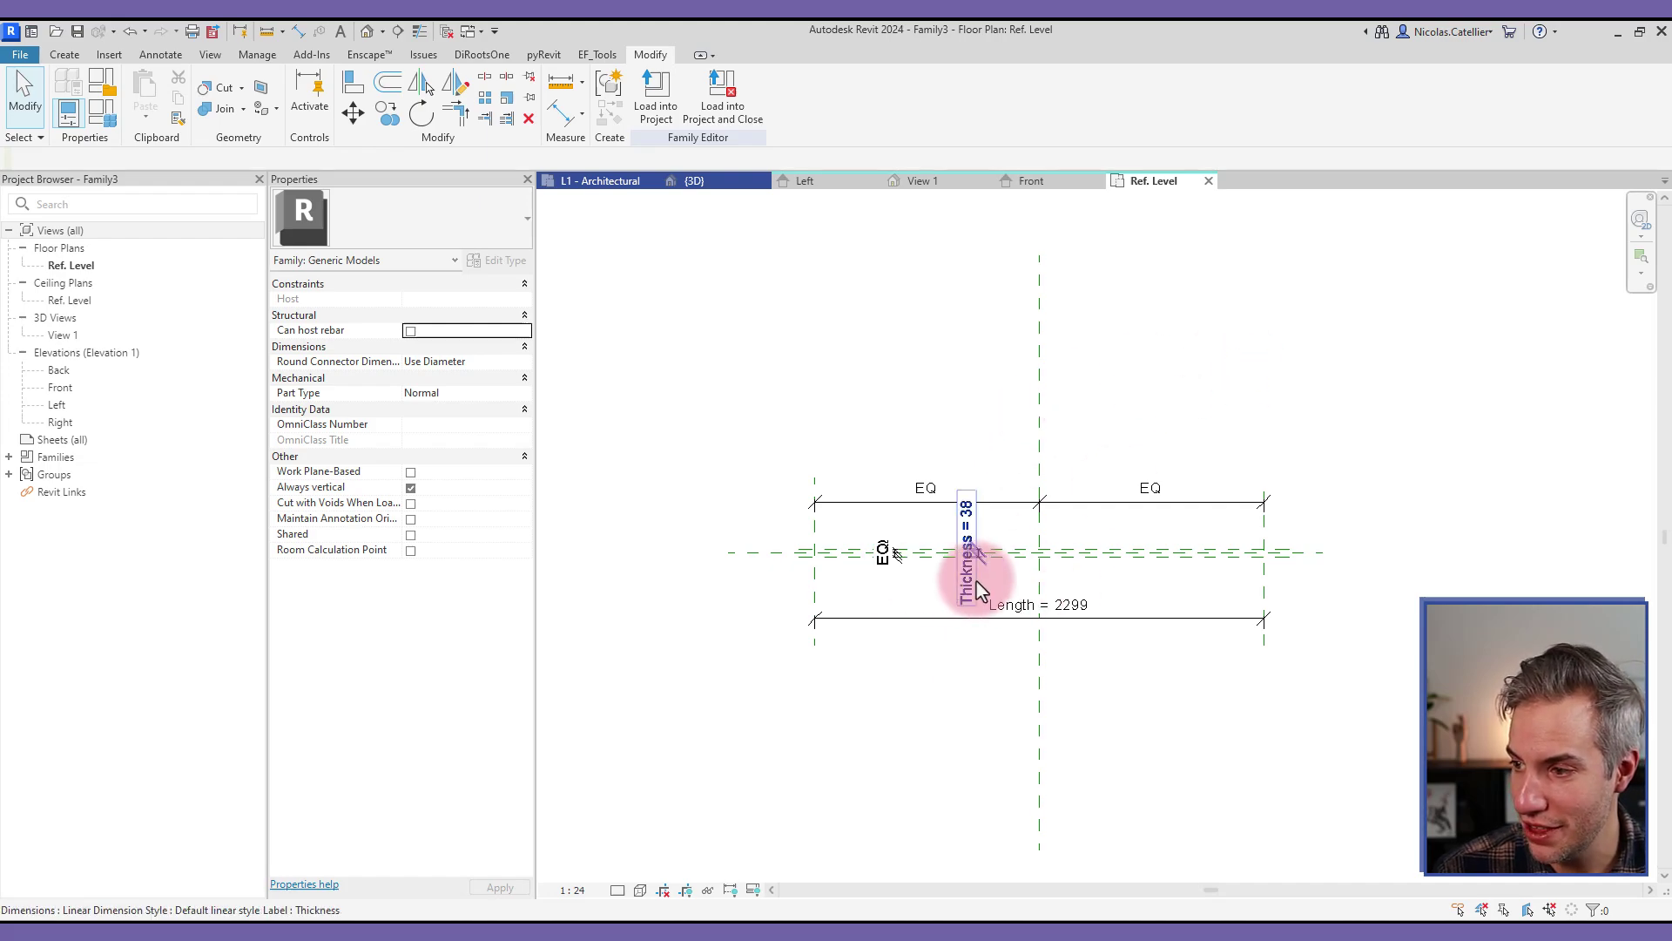
- In the Front elevation, draw a horizontal reference plane about 309 mm above the Ref. Level, crossing all three vertical planes
{"action": "double_click", "coordinate": [60, 387]}
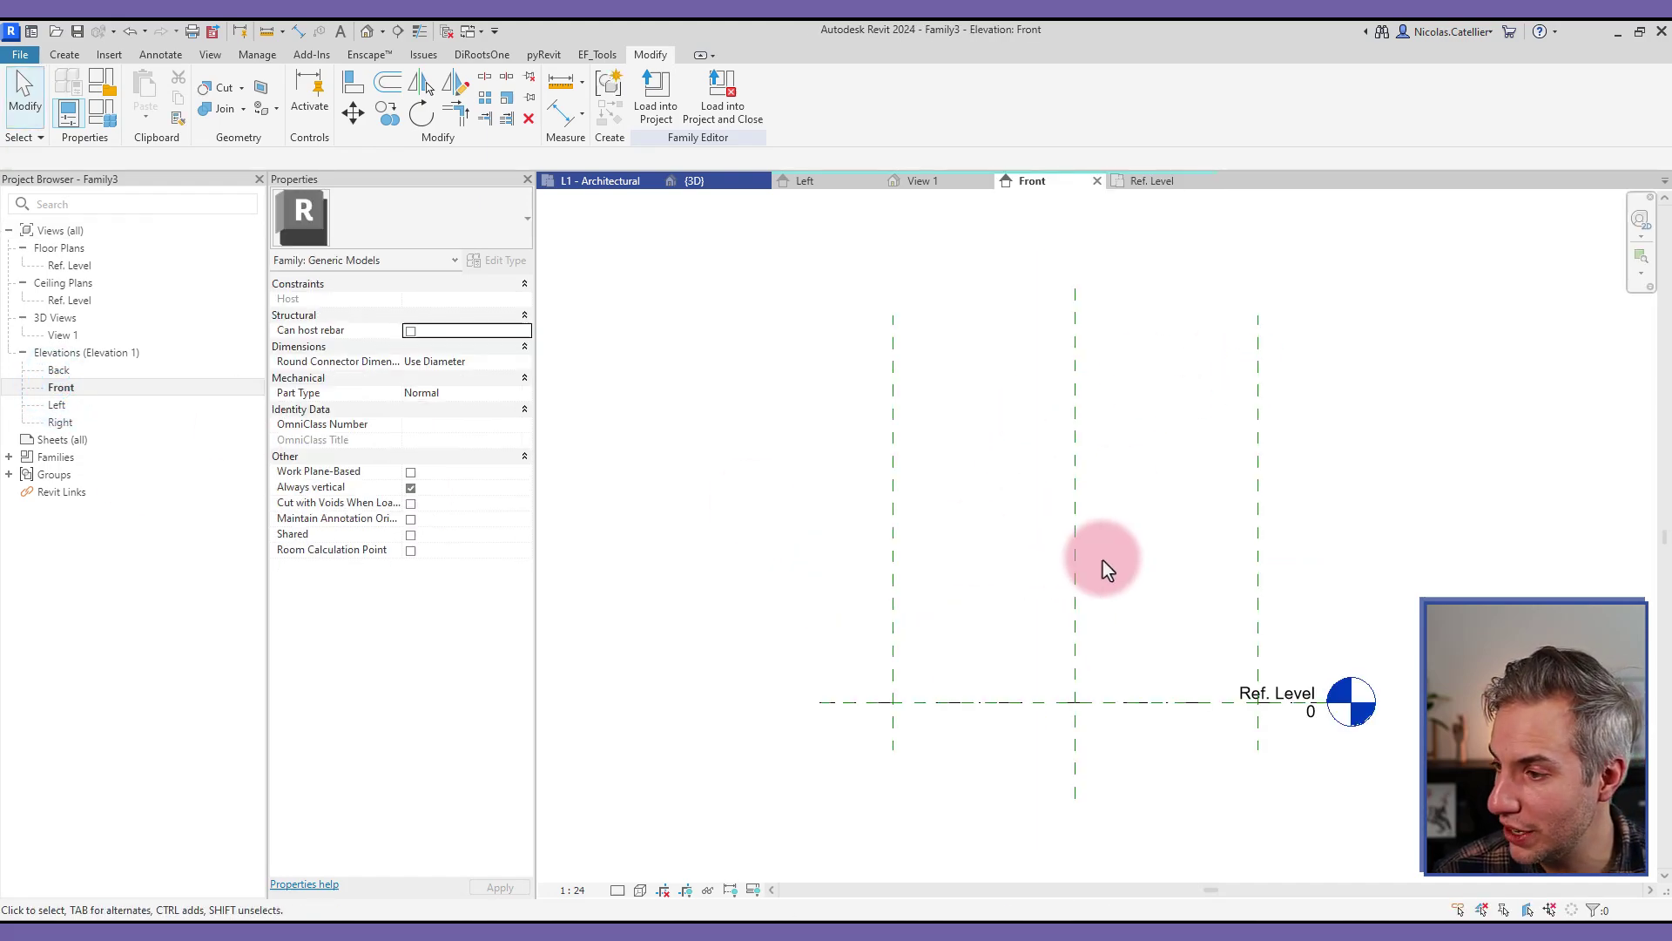
{"action": "left_click", "coordinate": [1073, 541]}
{"action": "key", "text": "r"}
{"action": "key", "text": "p"}
{"action": "left_click", "coordinate": [841, 655]}
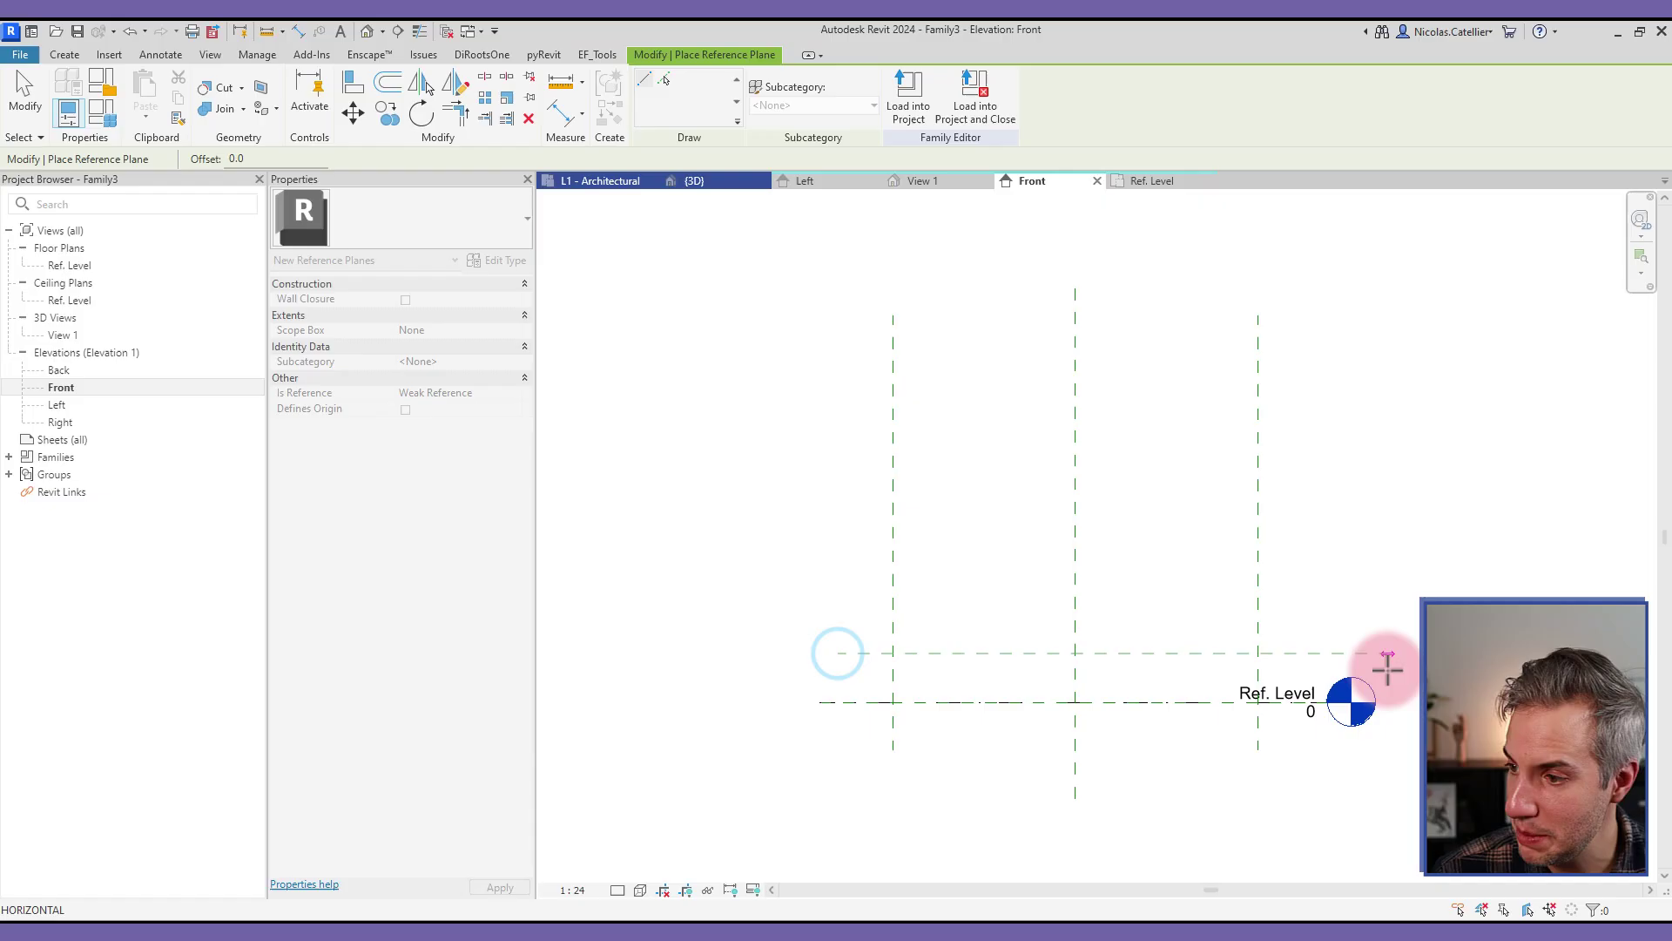
{"action": "left_click", "coordinate": [1385, 655]}
{"action": "key", "text": "Escape"}
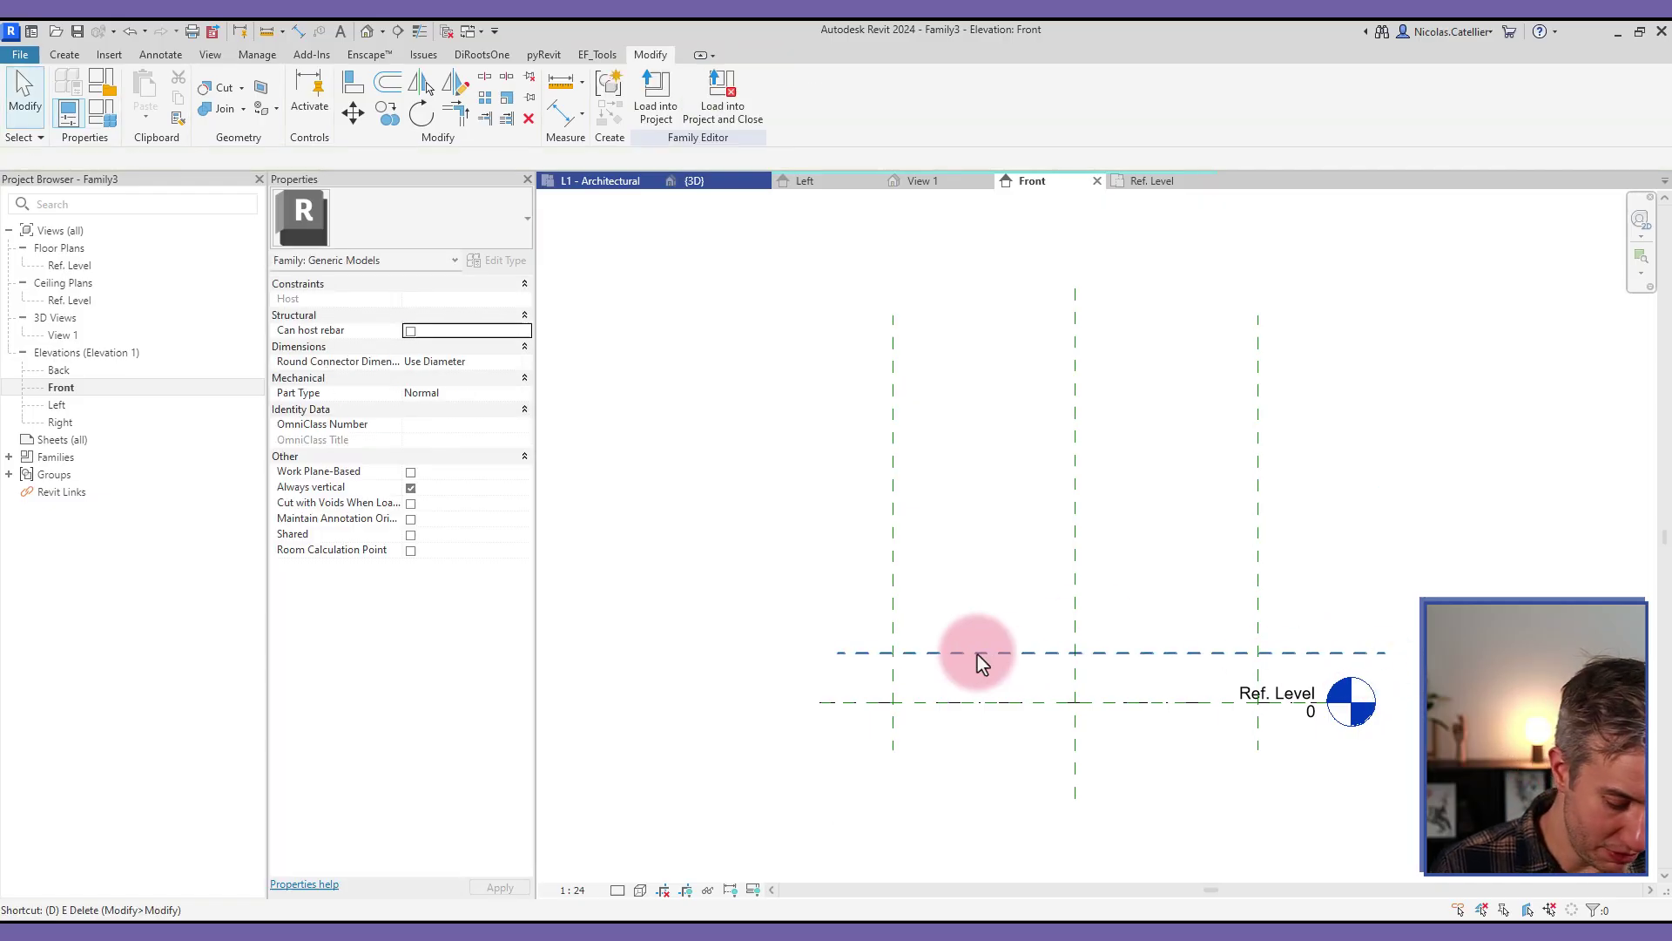
- Add an aligned dimension between the new horizontal reference plane and the Ref. Level in the Front elevation
{"action": "key", "text": "d"}
{"action": "key", "text": "i"}
{"action": "left_click", "coordinate": [975, 653]}
{"action": "left_click", "coordinate": [973, 702]}
{"action": "left_click", "coordinate": [968, 681]}
- Label the vertical dimension with the shared parameter Structural Depth from the Dimensions group, as a type parameter
{"action": "left_click", "coordinate": [688, 103]}
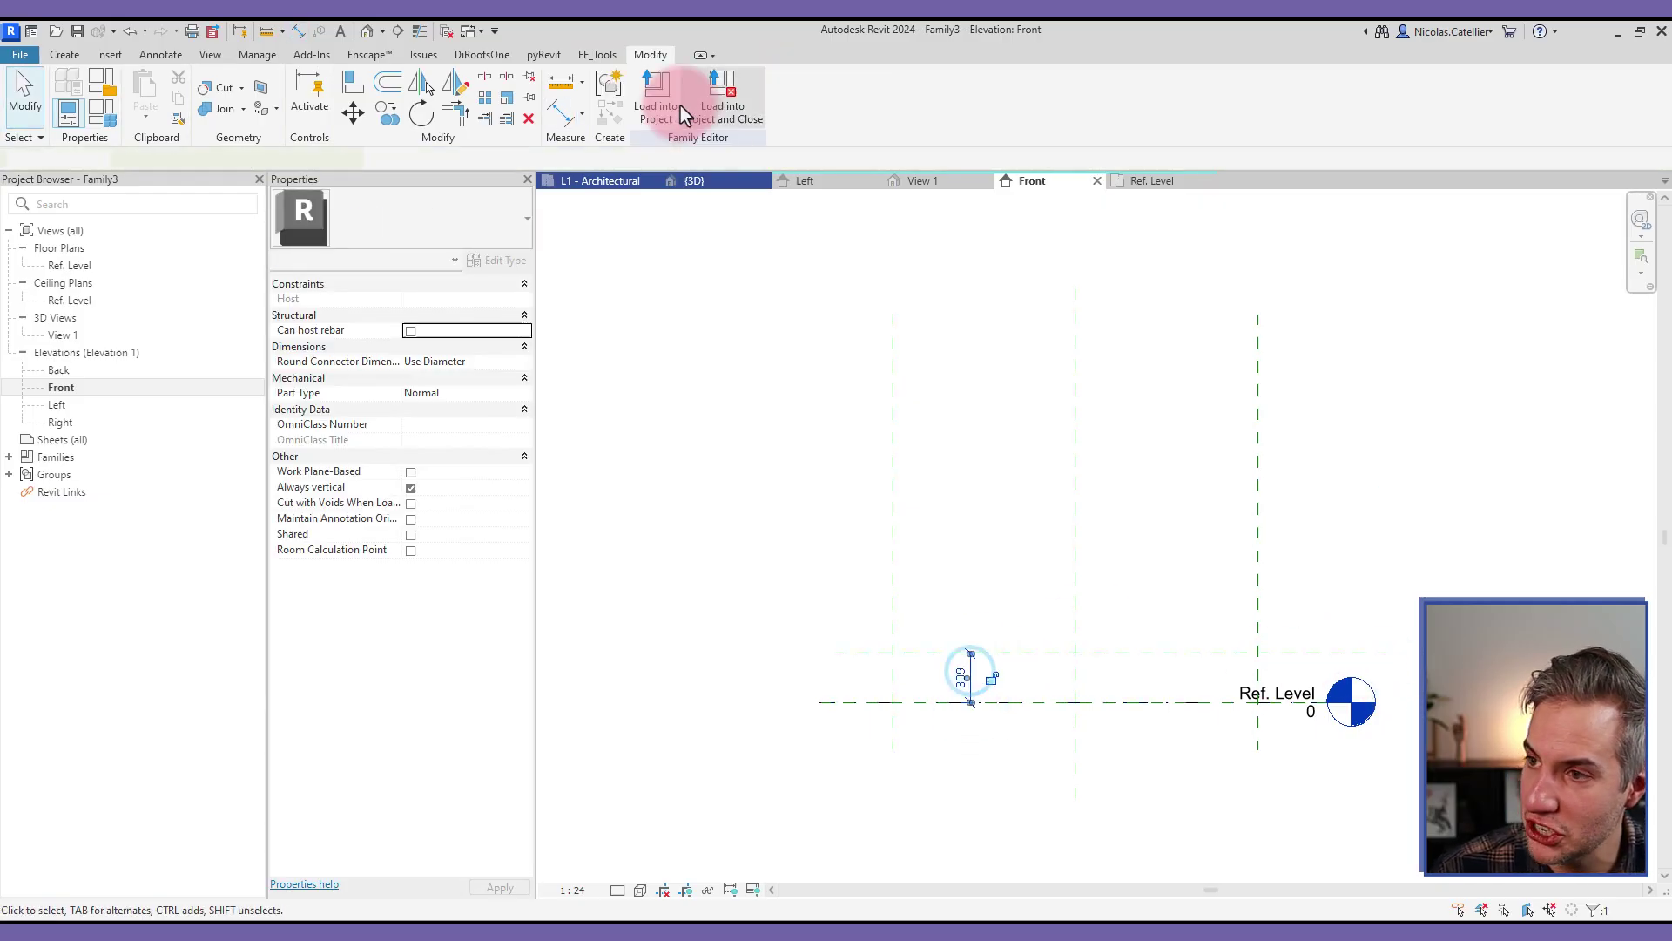
{"action": "left_click", "coordinate": [818, 96]}
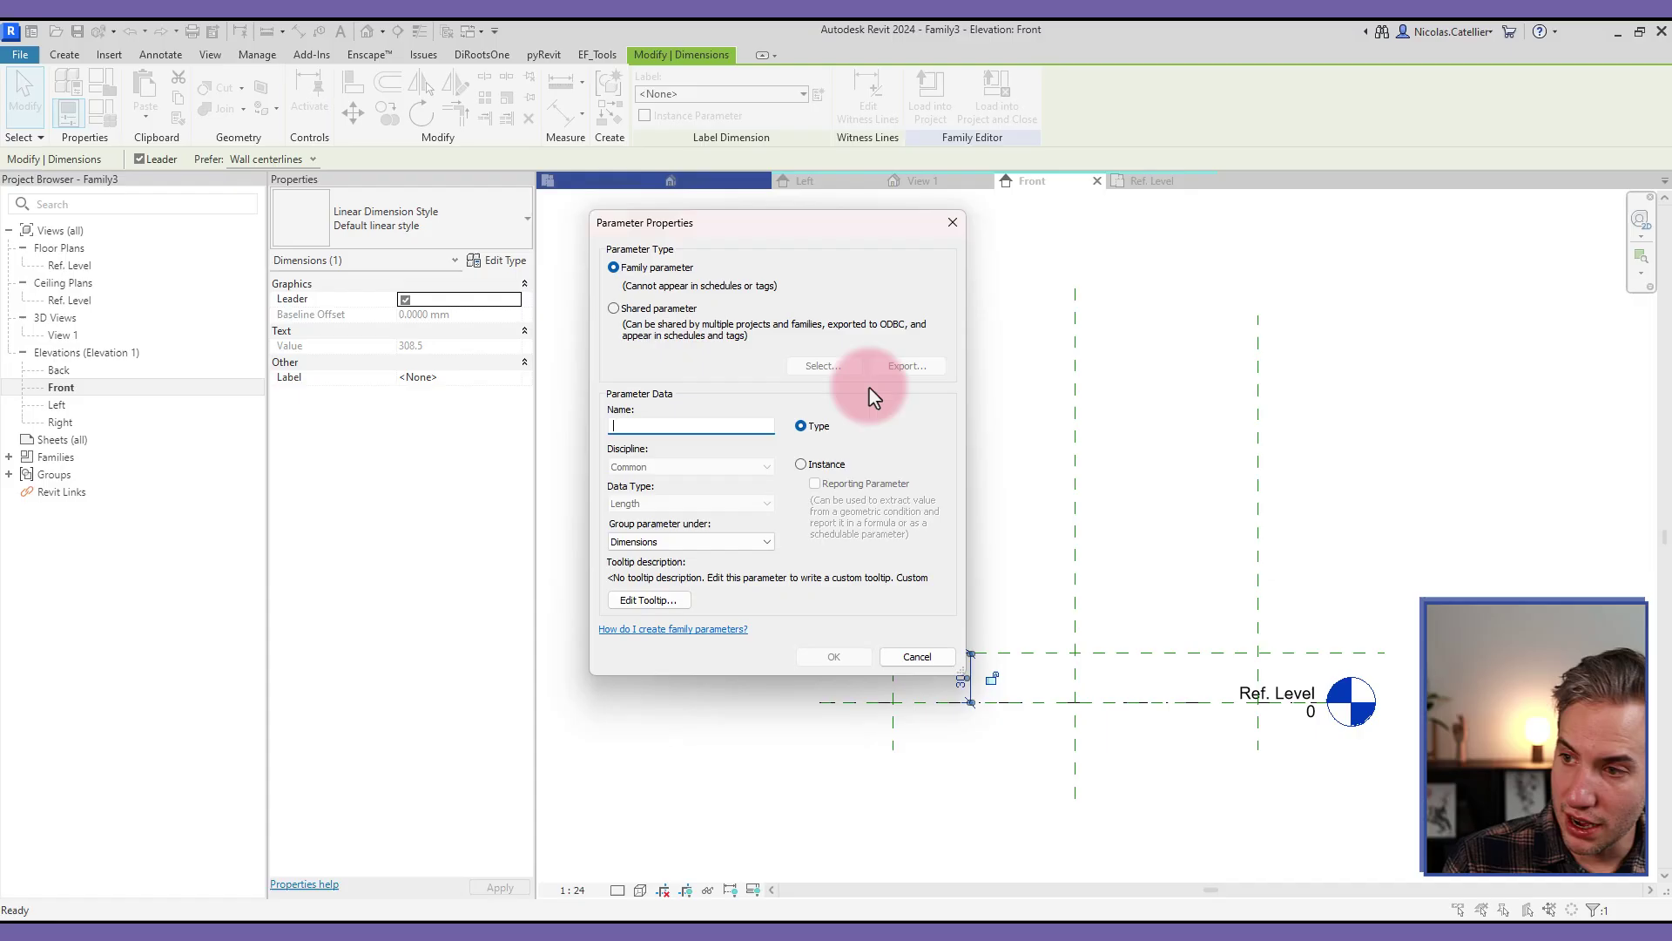
{"action": "left_click", "coordinate": [639, 314]}
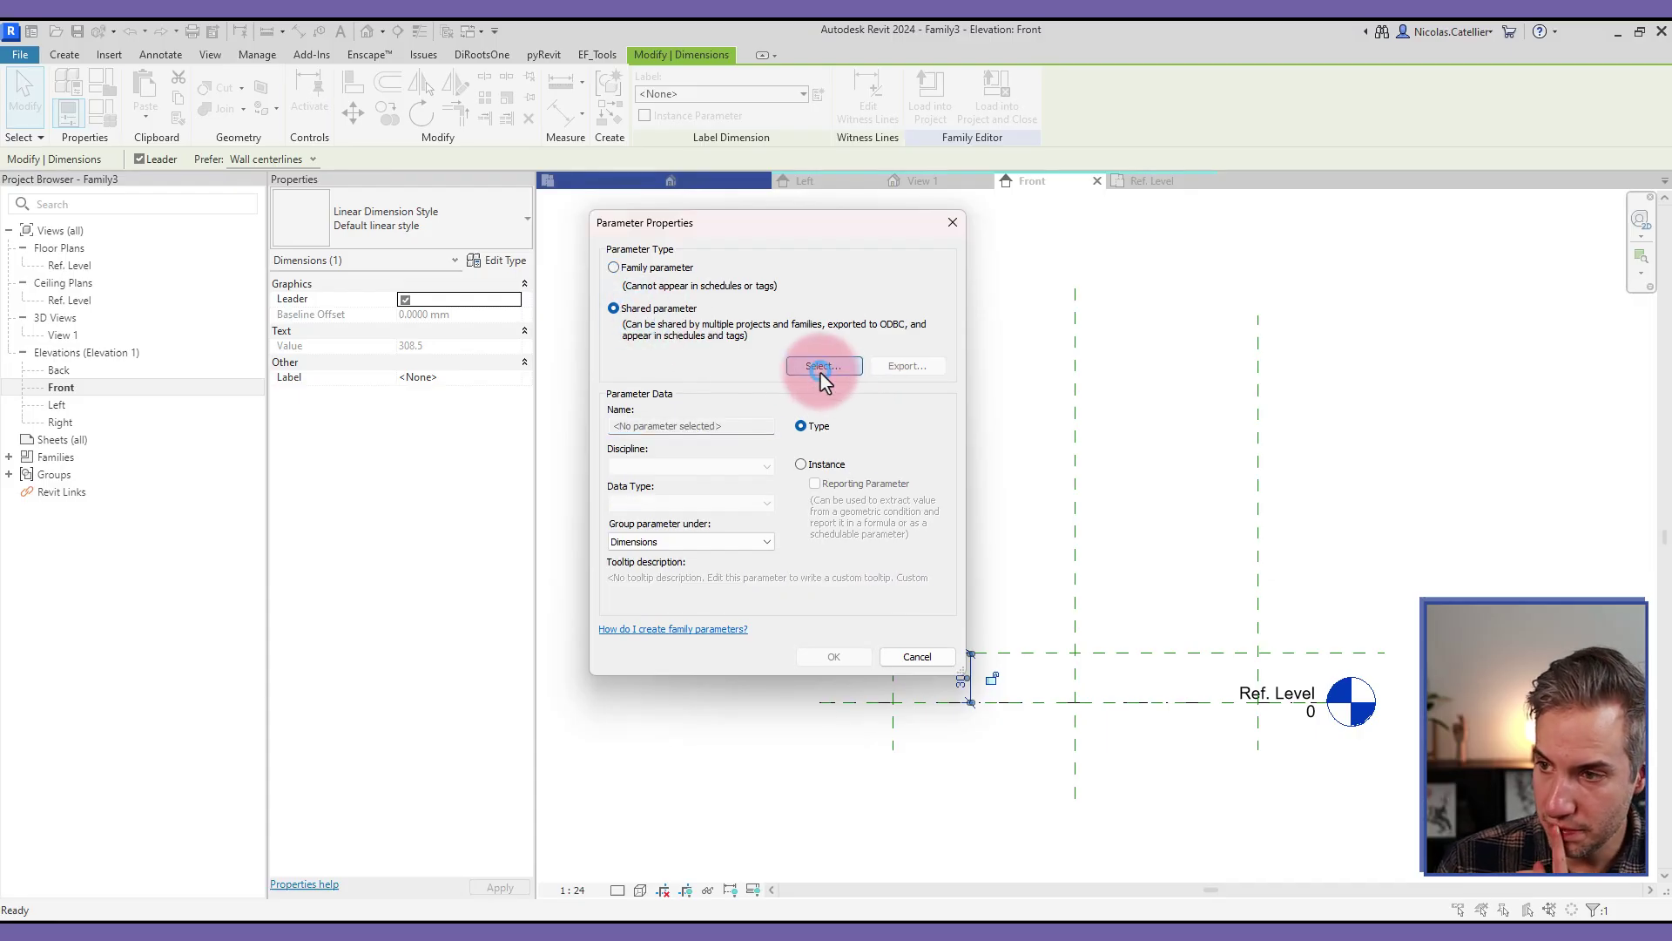
{"action": "left_click", "coordinate": [822, 368]}
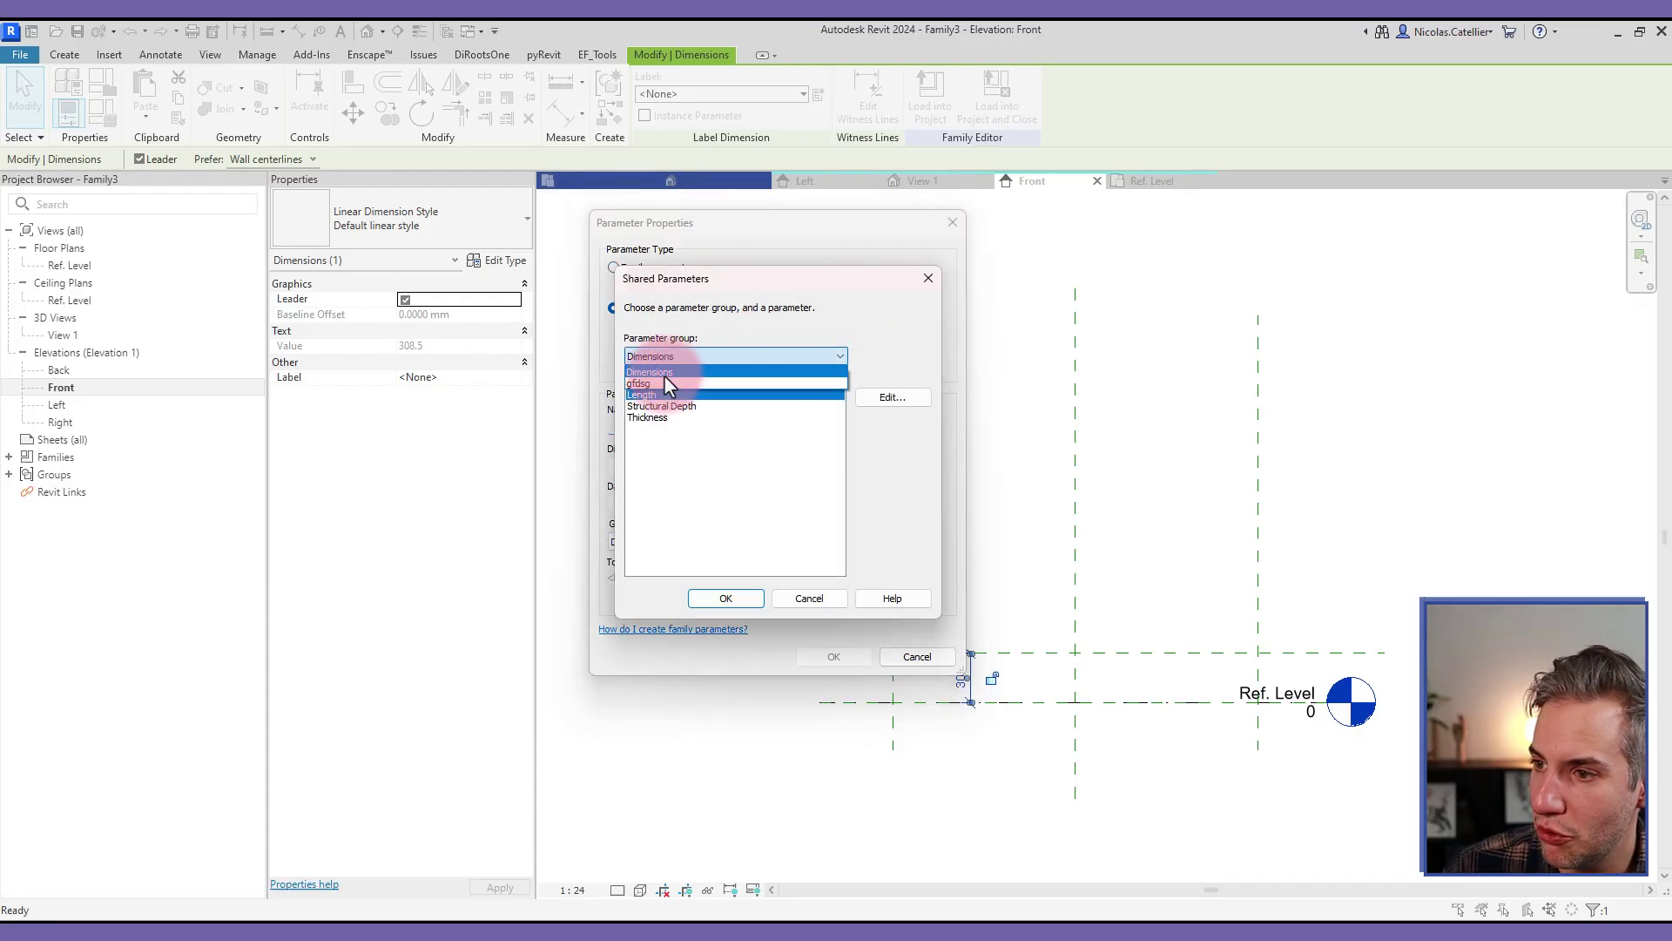
{"action": "left_click", "coordinate": [664, 374]}
{"action": "left_click", "coordinate": [655, 418]}
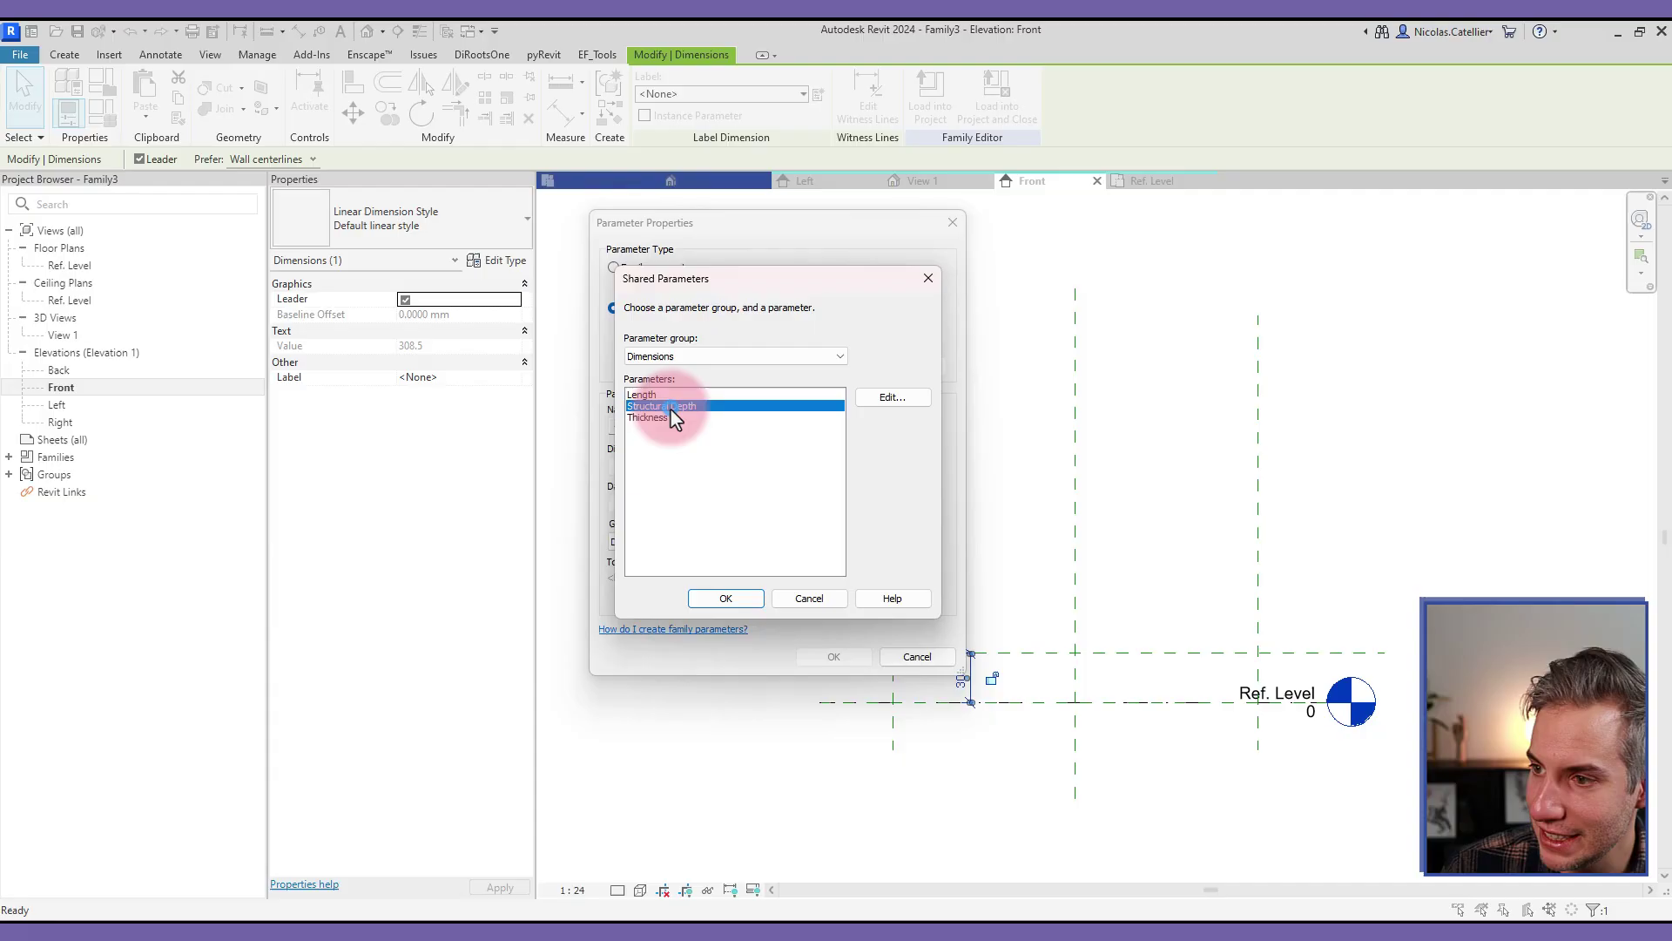
{"action": "left_click", "coordinate": [730, 598]}
{"action": "left_click", "coordinate": [835, 658]}
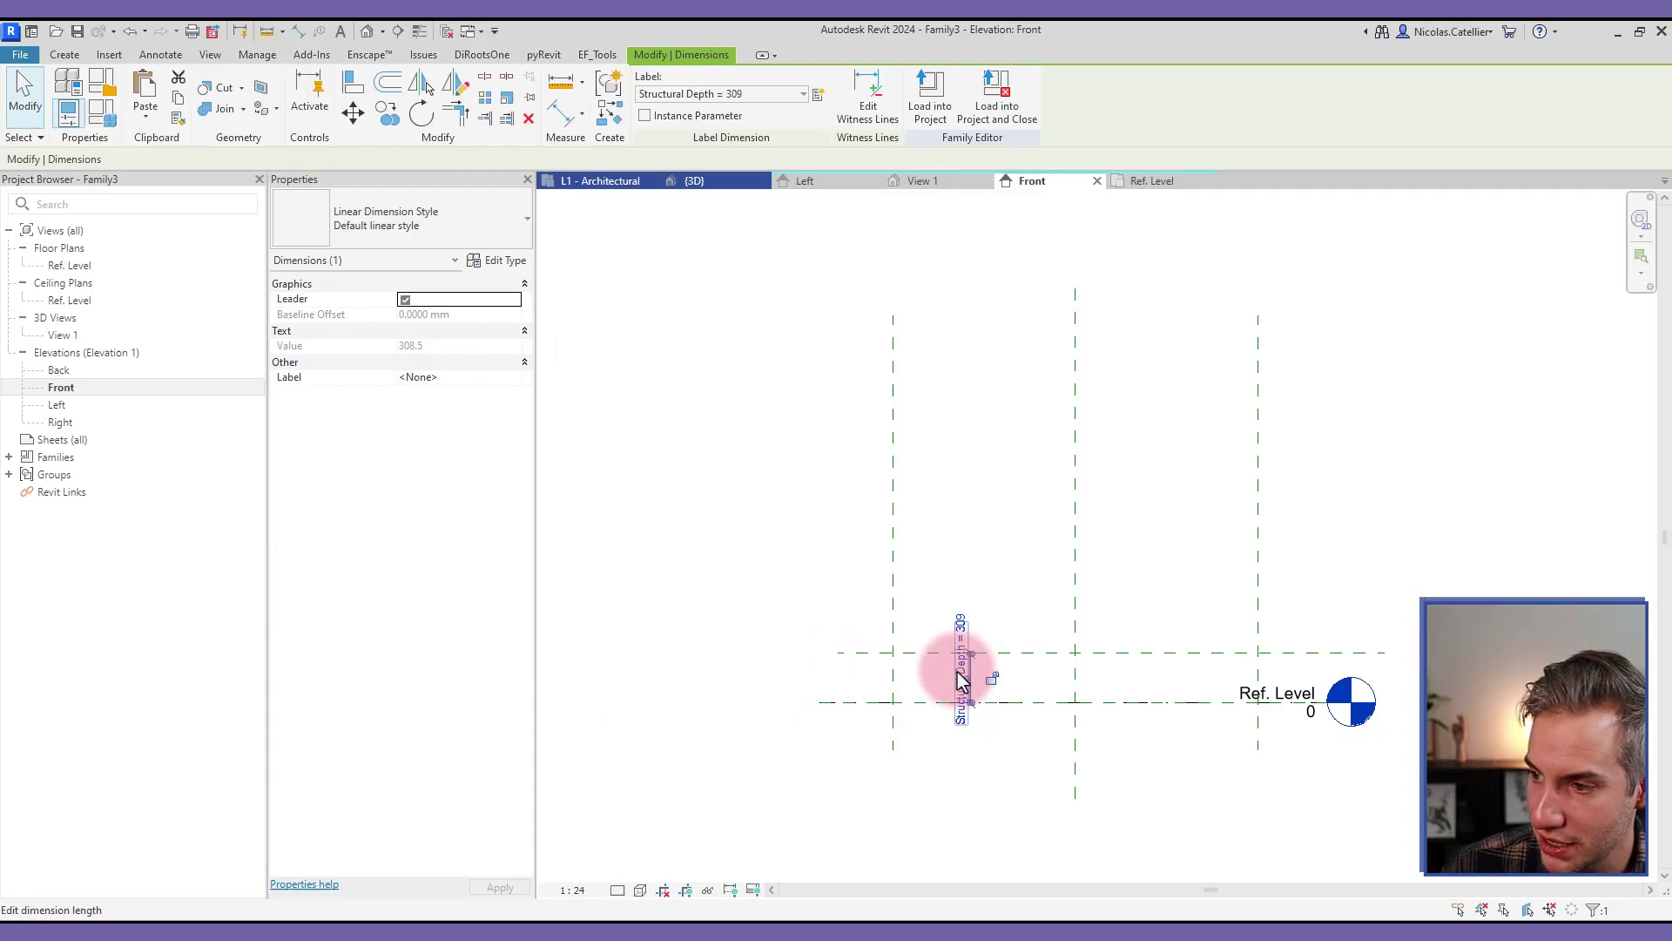
- Set the Structural Depth dimension to 300 mm
{"action": "type", "text": "300"}
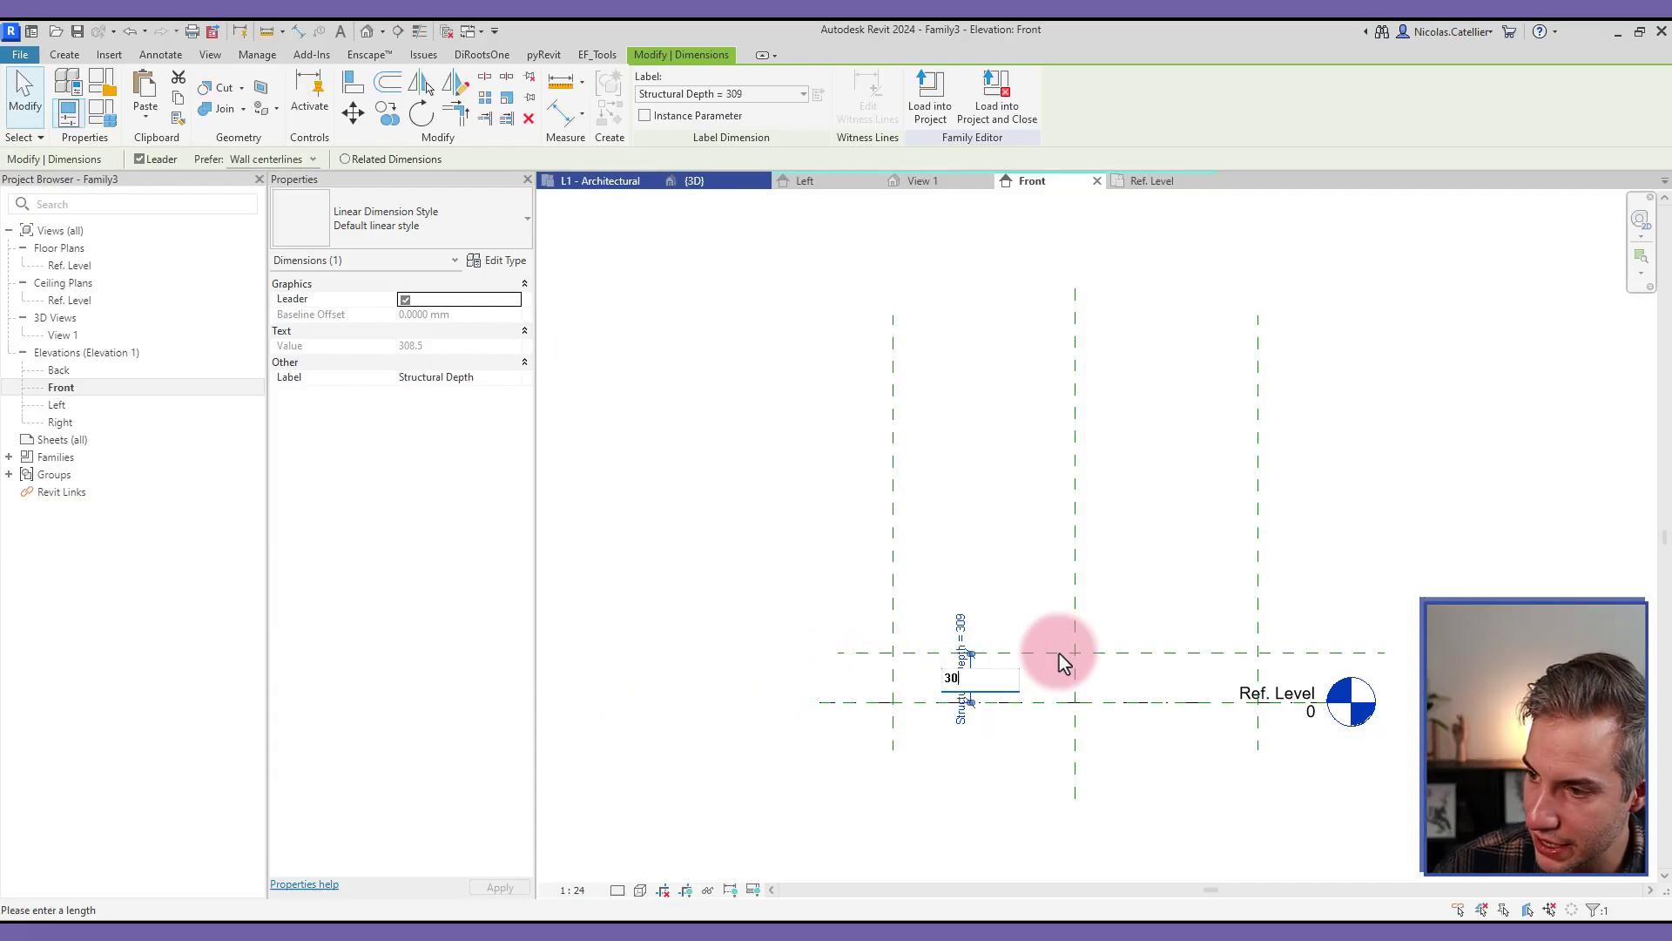
{"action": "key", "text": "Return"}
{"action": "key", "text": "Escape"}
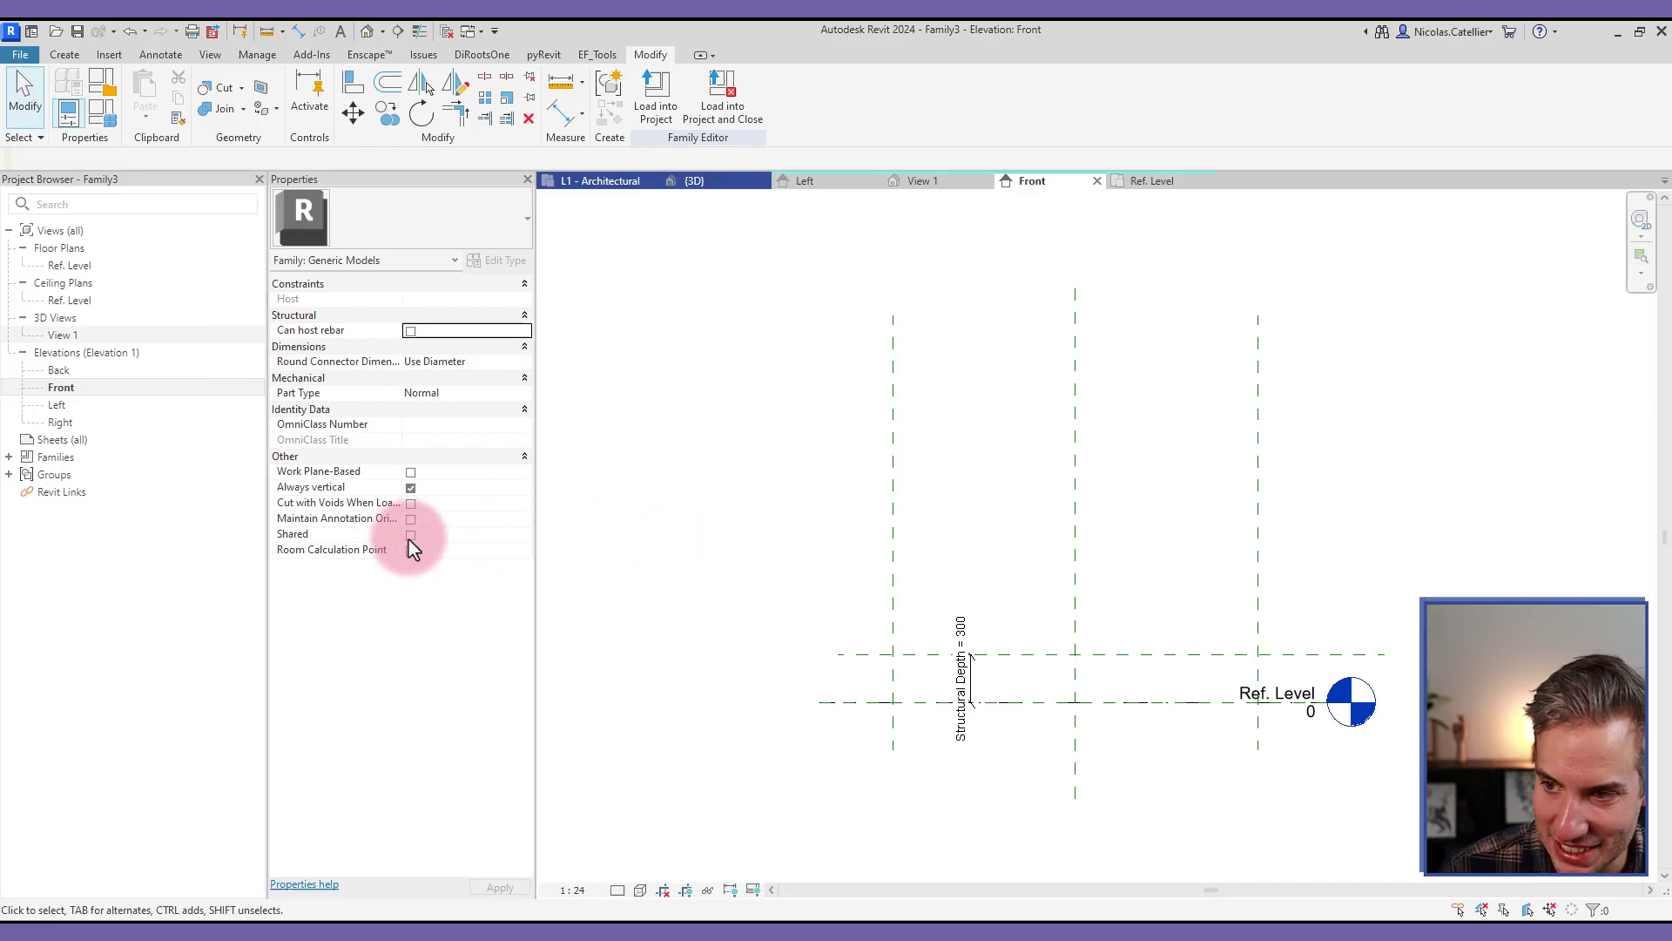
- In the Ref. Level plan, sketch a rectangular extrusion profile spanning the outer Length planes and the two Thickness planes
{"action": "double_click", "coordinate": [75, 267]}
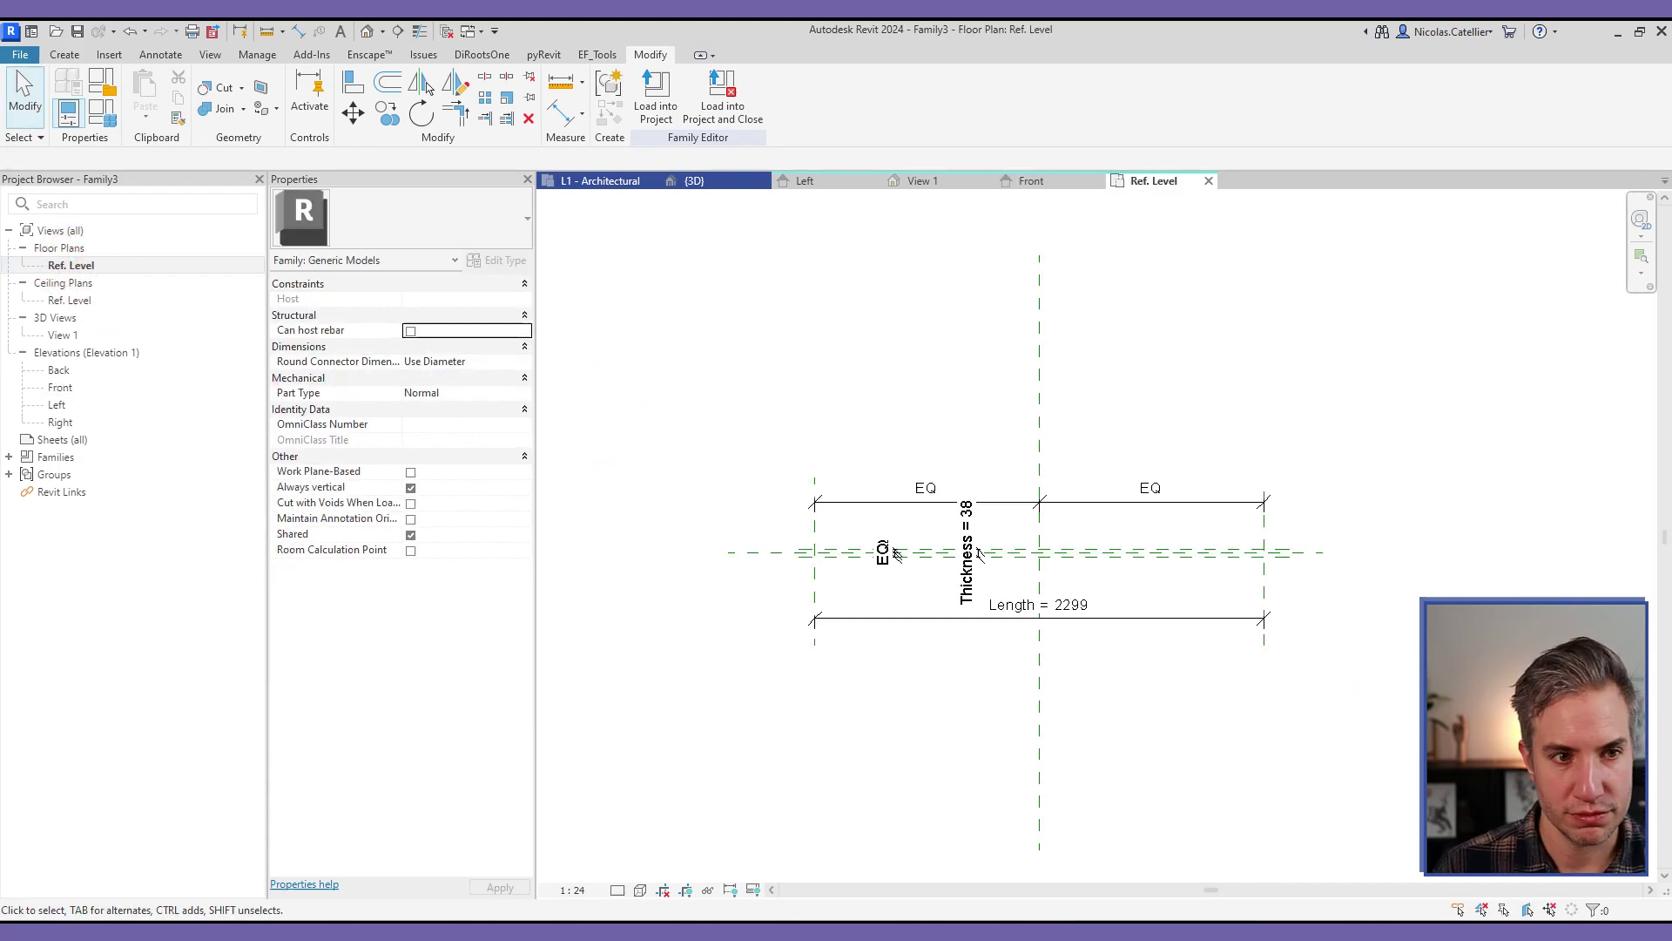
{"action": "left_click", "coordinate": [64, 54]}
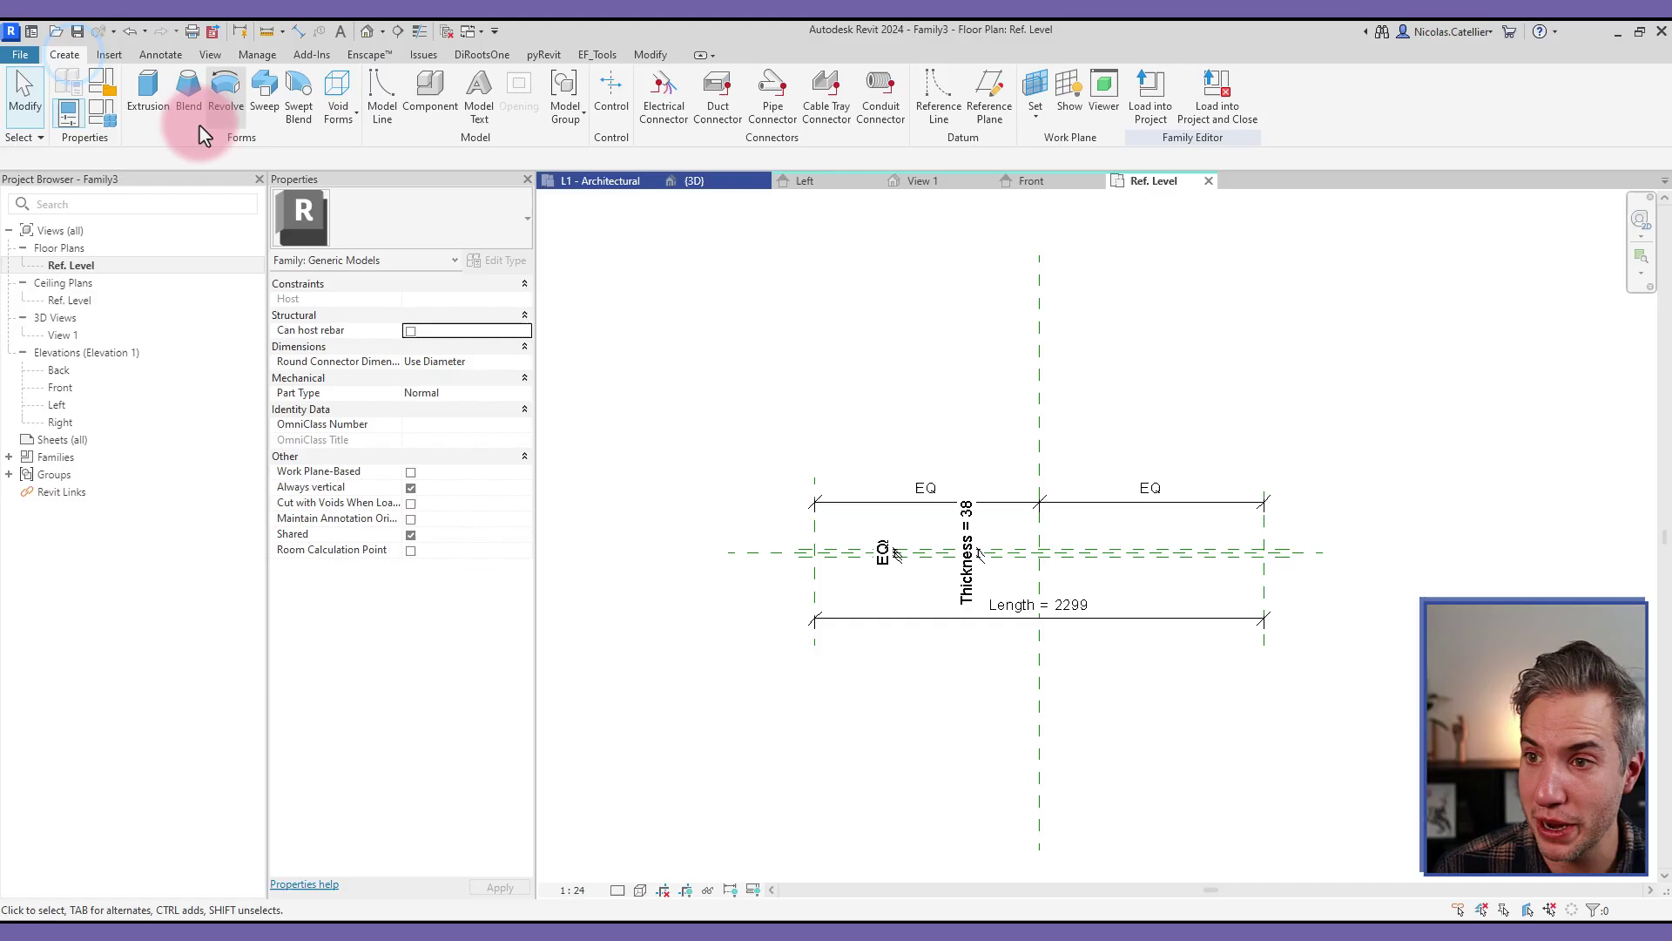
{"action": "left_click", "coordinate": [150, 94]}
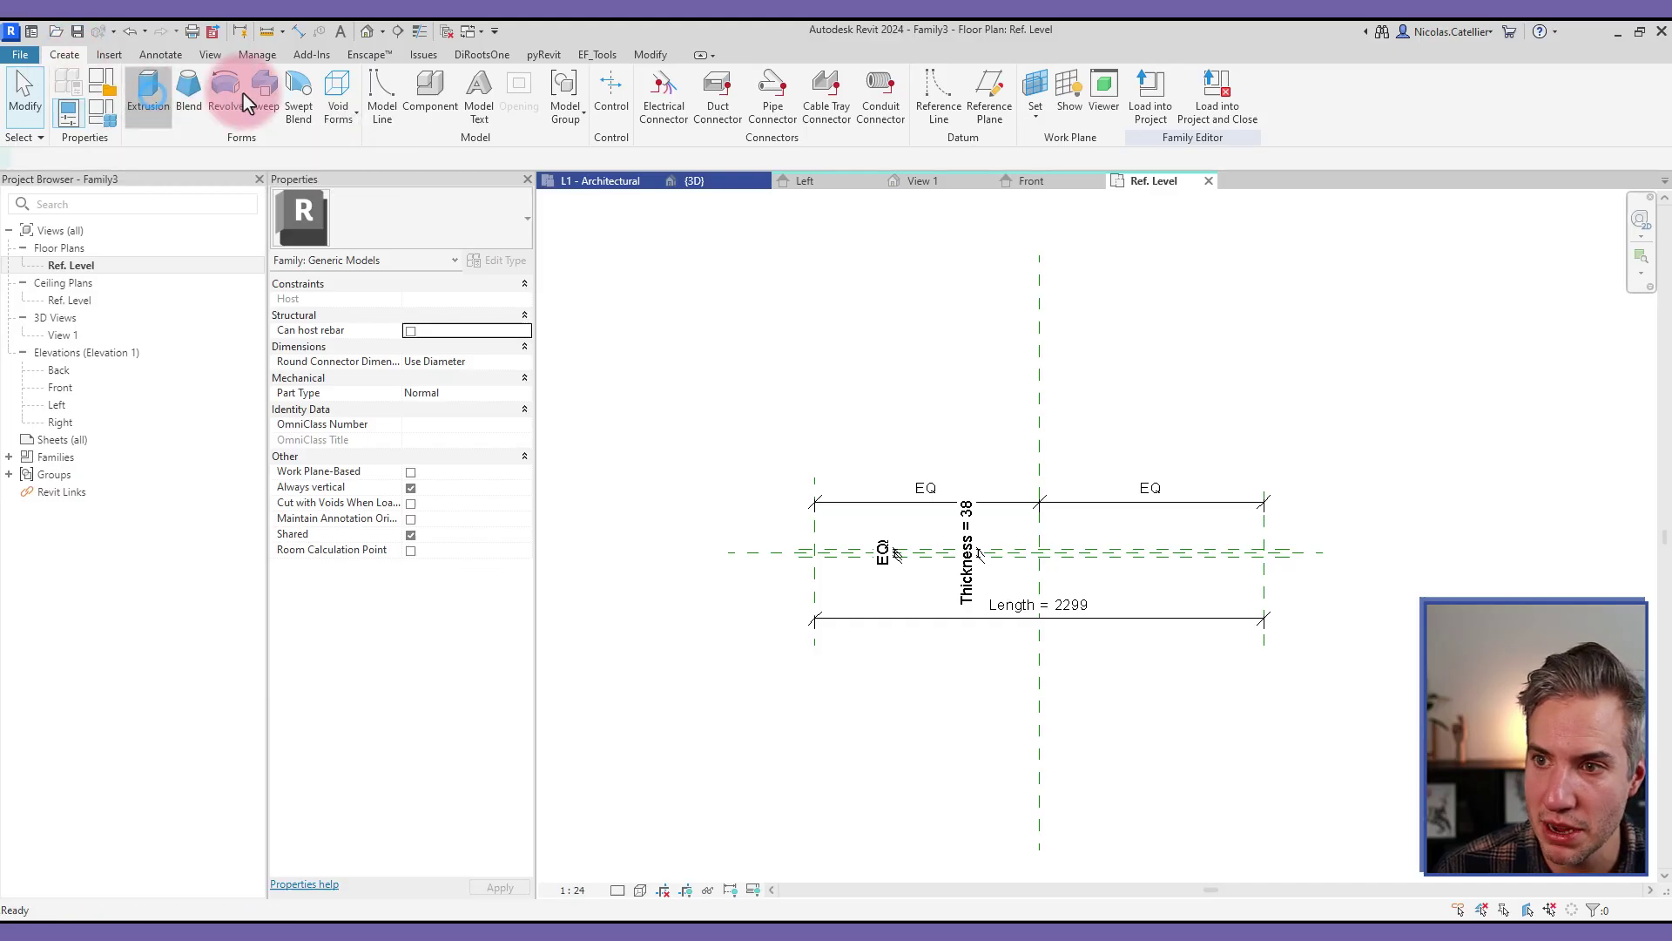
{"action": "left_click", "coordinate": [702, 79]}
{"action": "scroll", "coordinate": [815, 549], "scroll_direction": "up", "scroll_amount": 2}
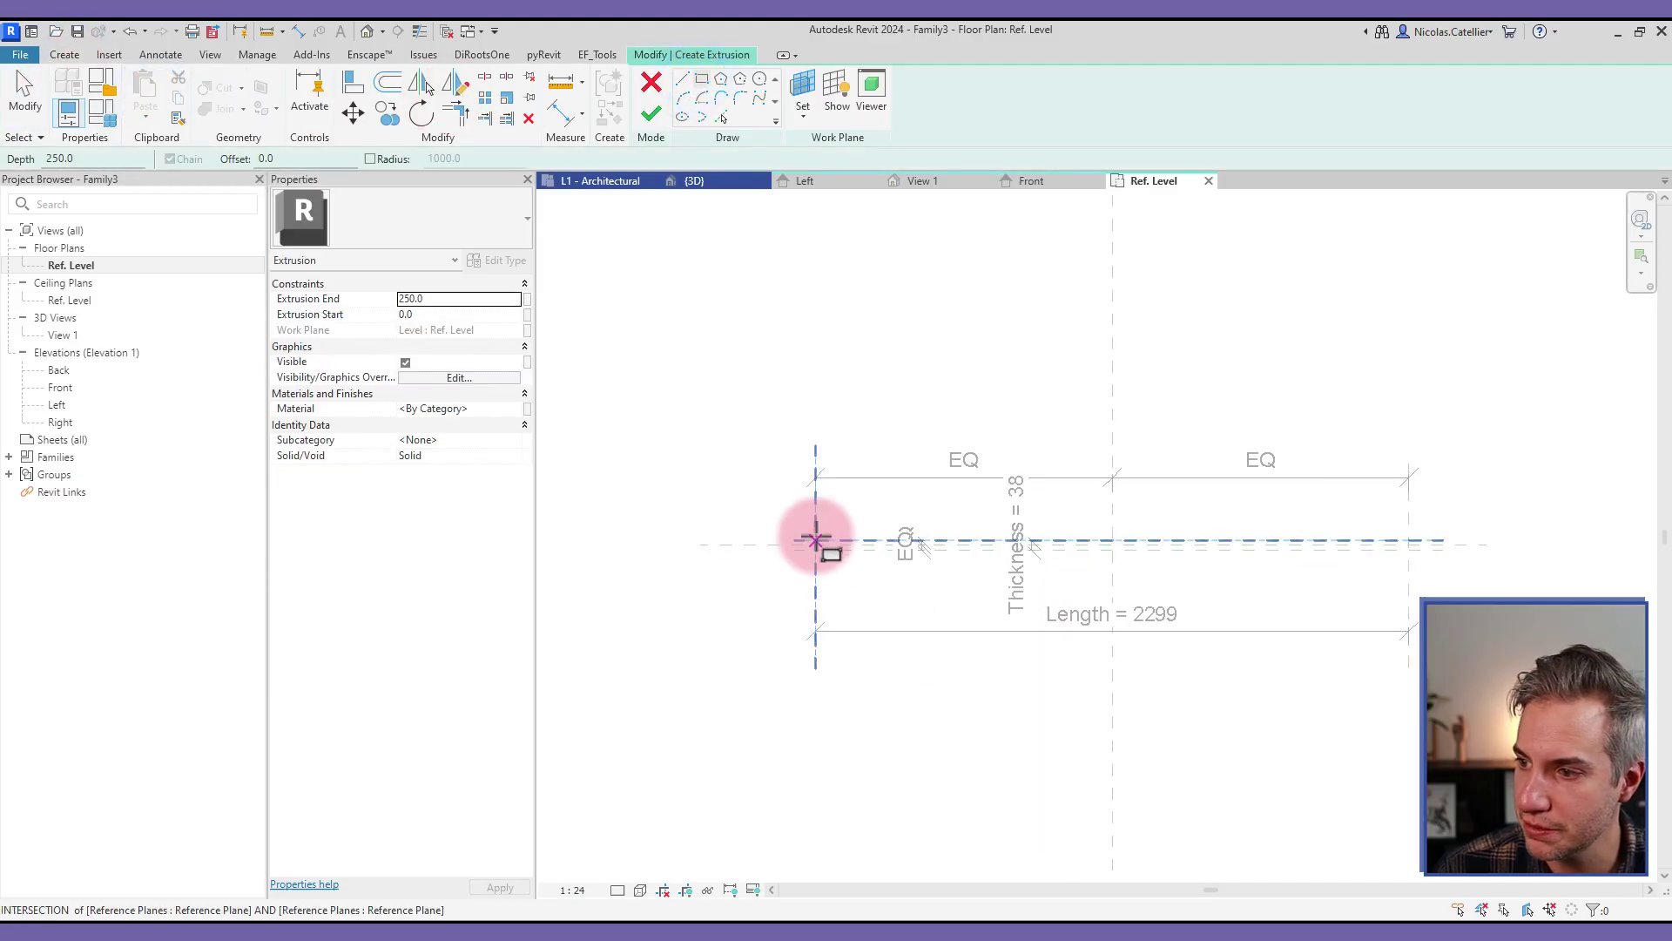
{"action": "left_click", "coordinate": [815, 541]}
{"action": "scroll", "coordinate": [1315, 549], "scroll_direction": "up", "scroll_amount": 4}
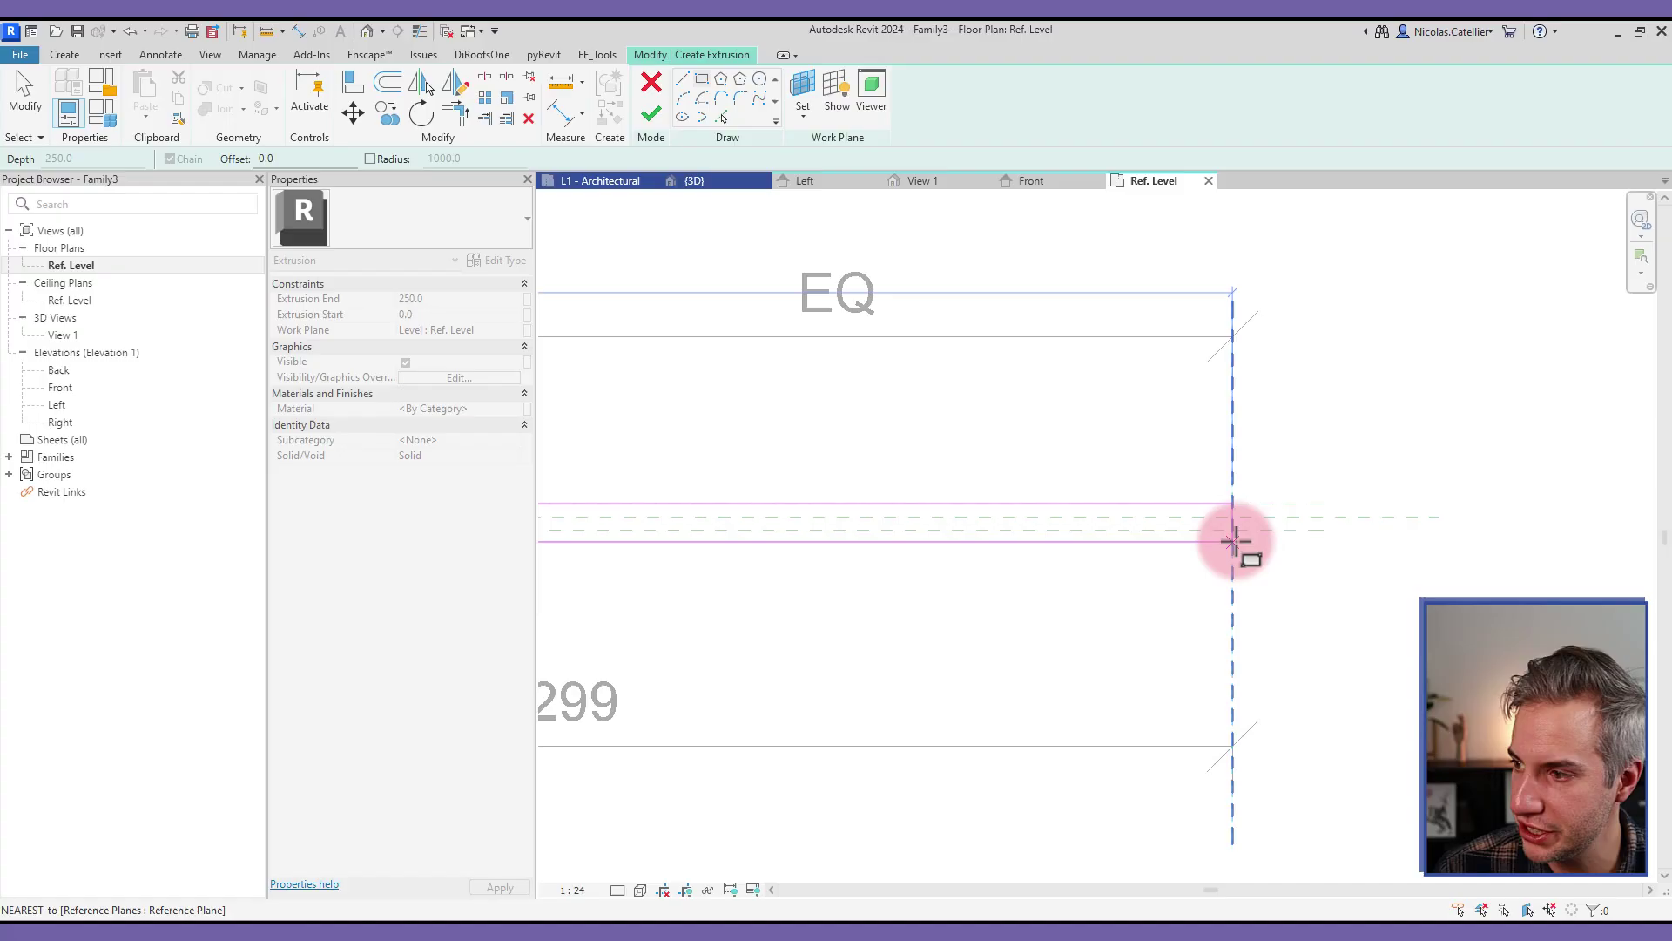
{"action": "left_click", "coordinate": [1233, 529]}
- Lock the rectangle's sketch lines to the surrounding reference planes and finish the extrusion
{"action": "scroll", "coordinate": [1295, 528], "scroll_direction": "down", "scroll_amount": 2}
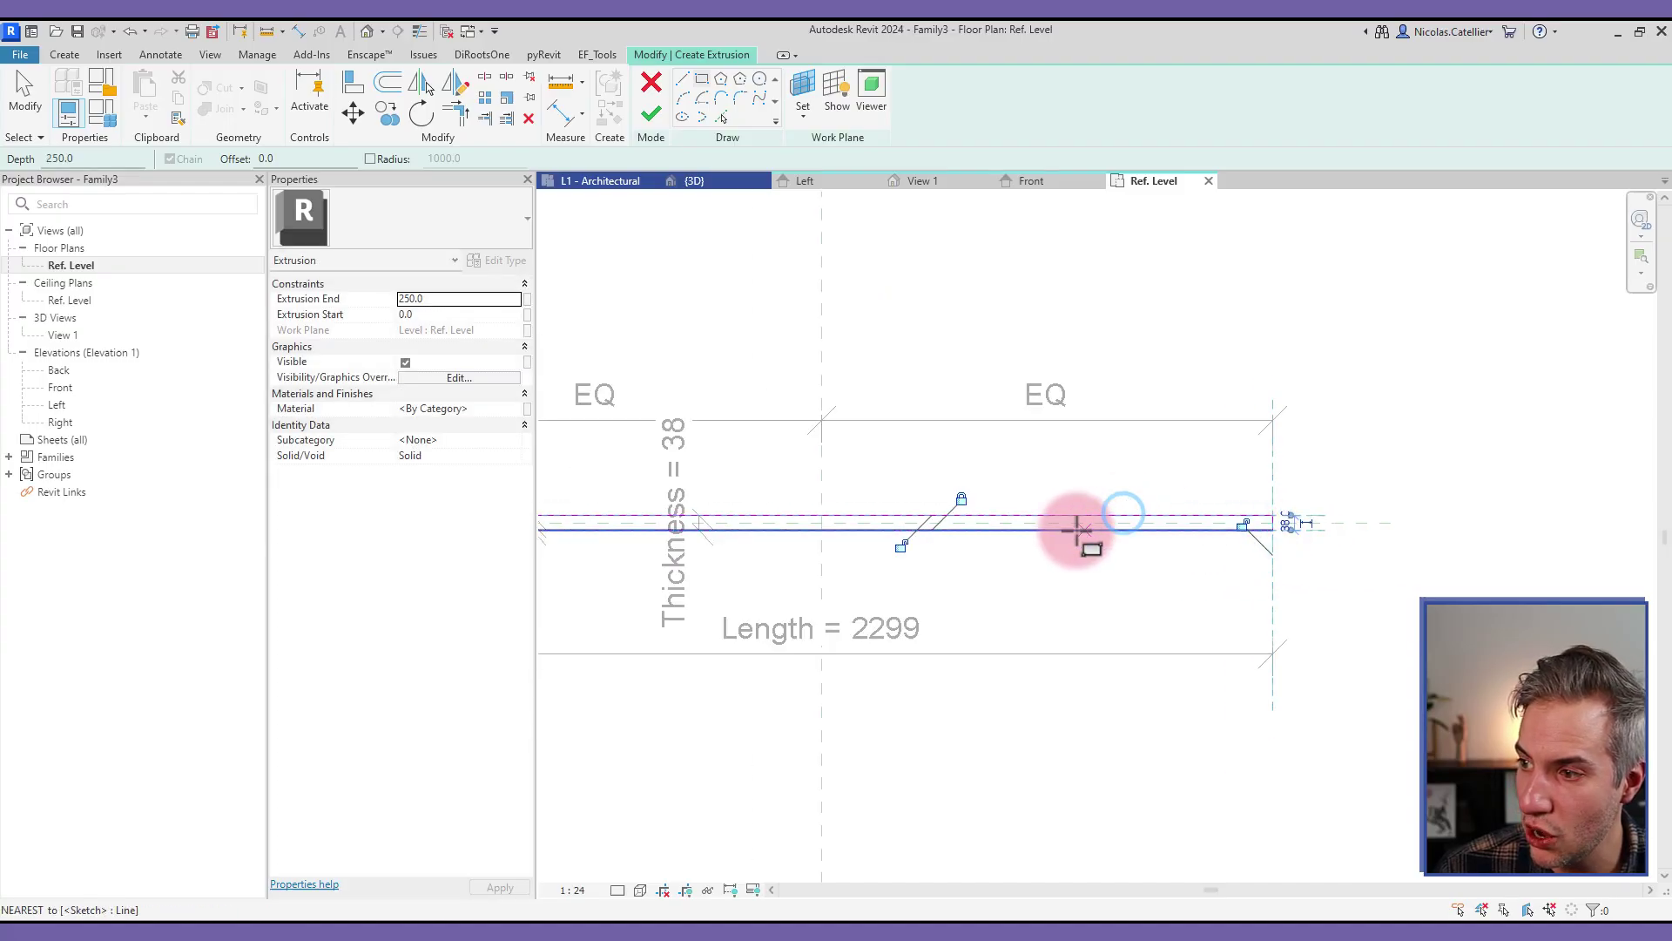
{"action": "middle_click_drag", "start_coordinate": [610, 593], "coordinate": [1083, 599]}
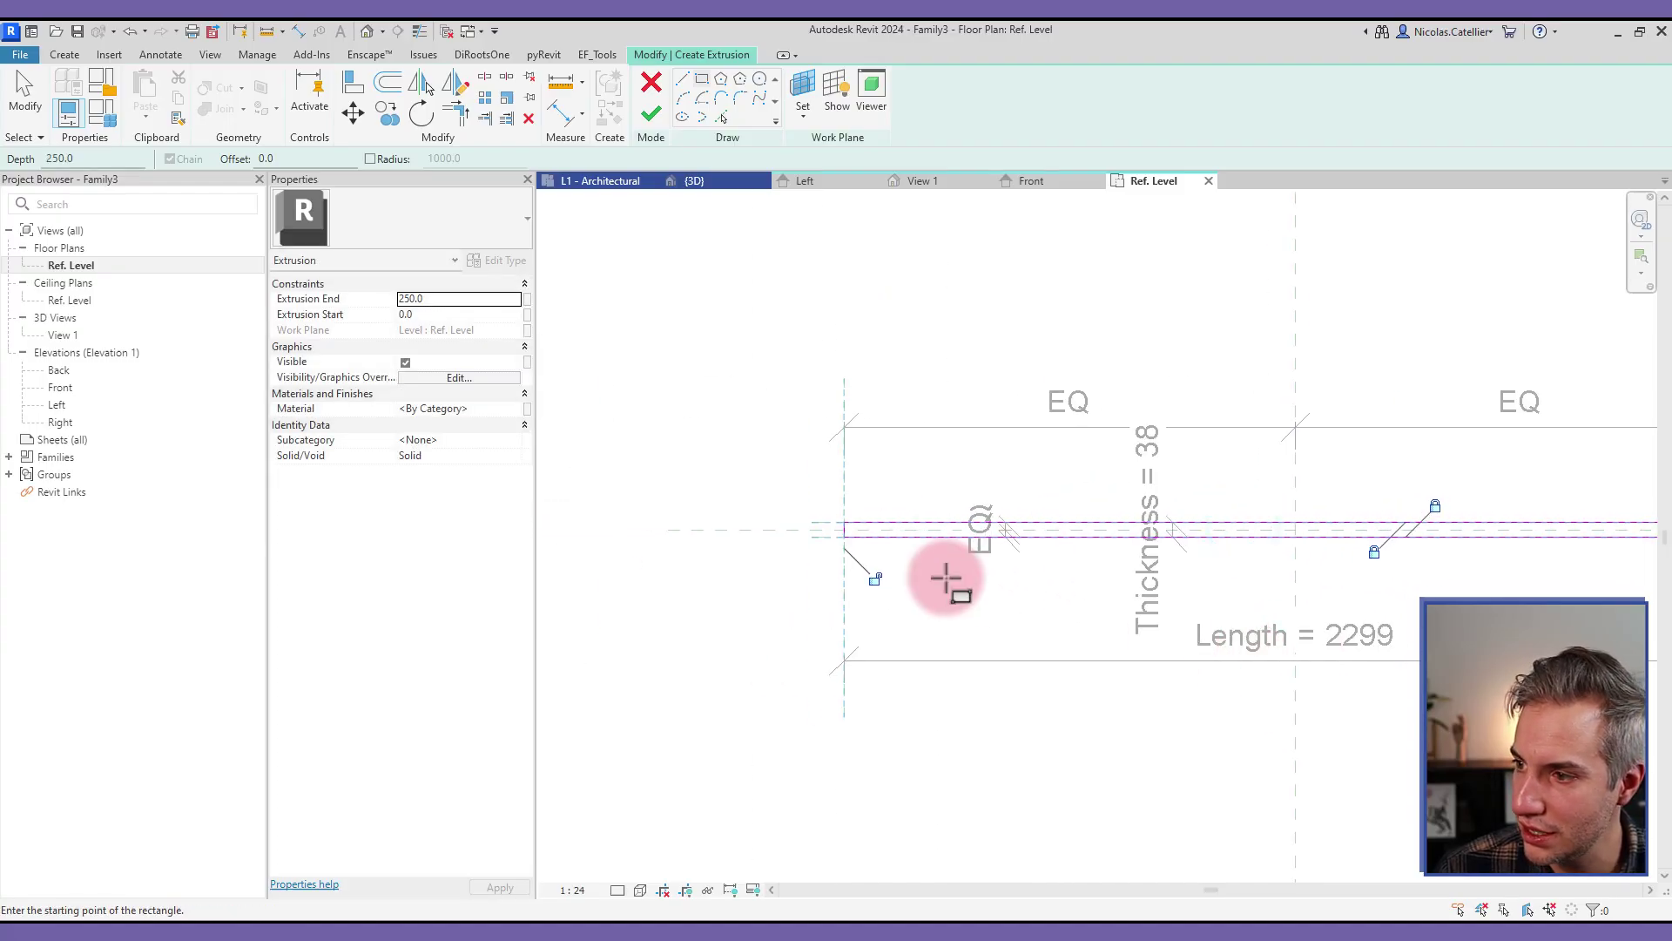
{"action": "left_click", "coordinate": [653, 115]}
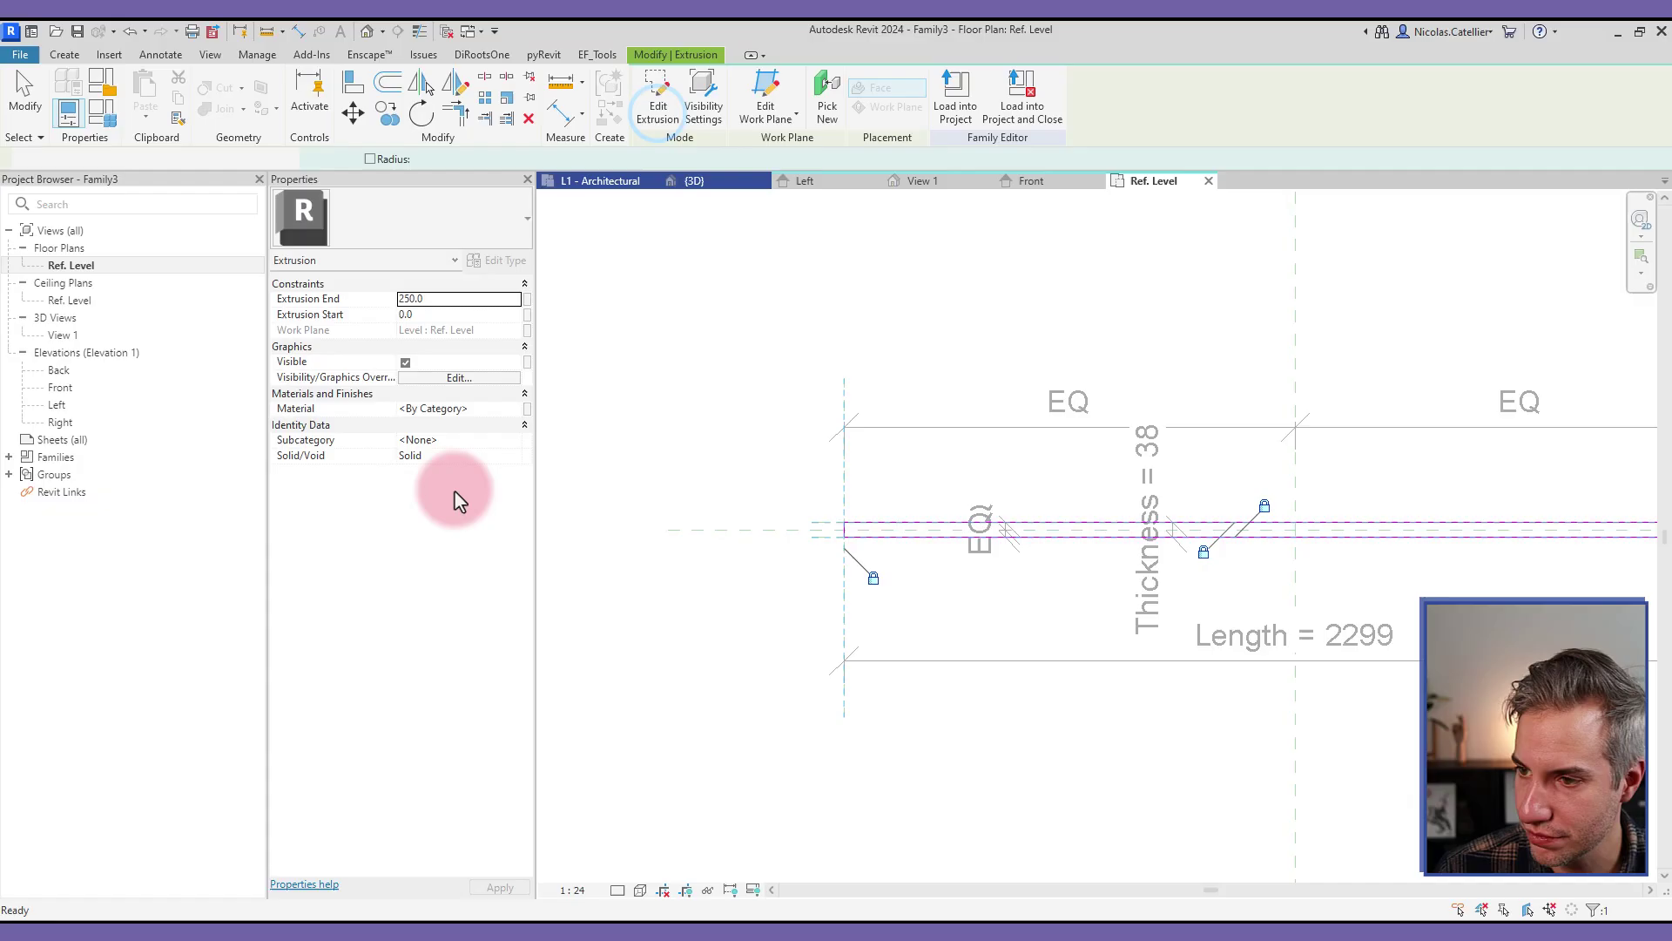
- Associate the extrusion's material with a new family type parameter named Material, grouped under Materials and Finishes
{"action": "left_click", "coordinate": [527, 411]}
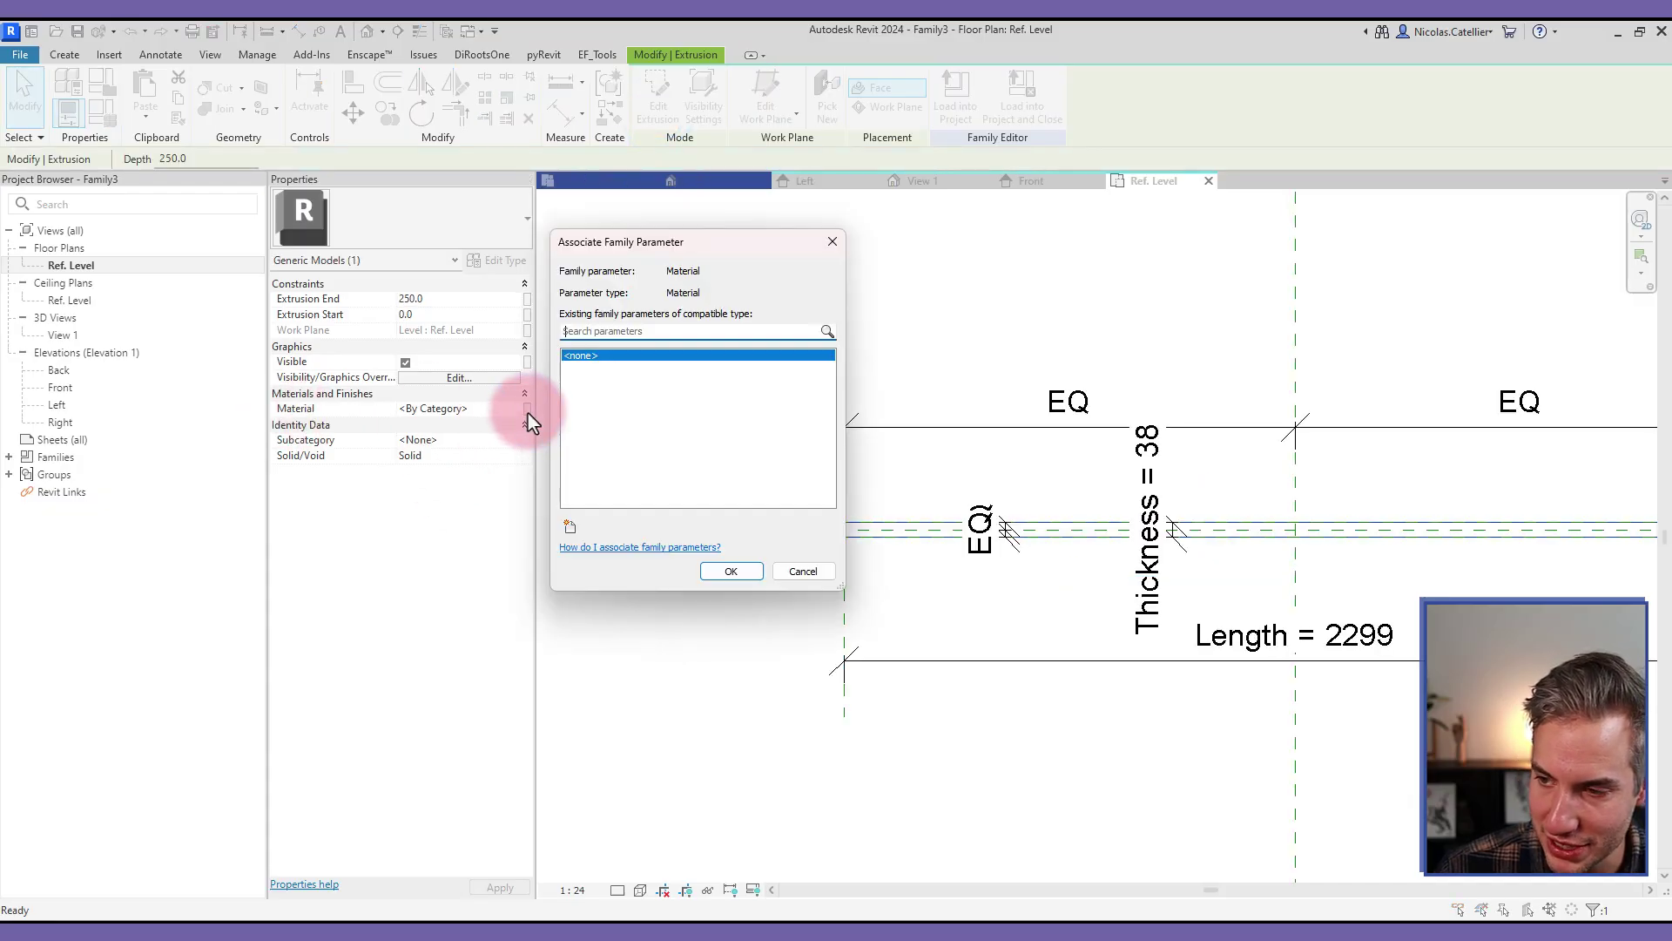
{"action": "left_click", "coordinate": [571, 527]}
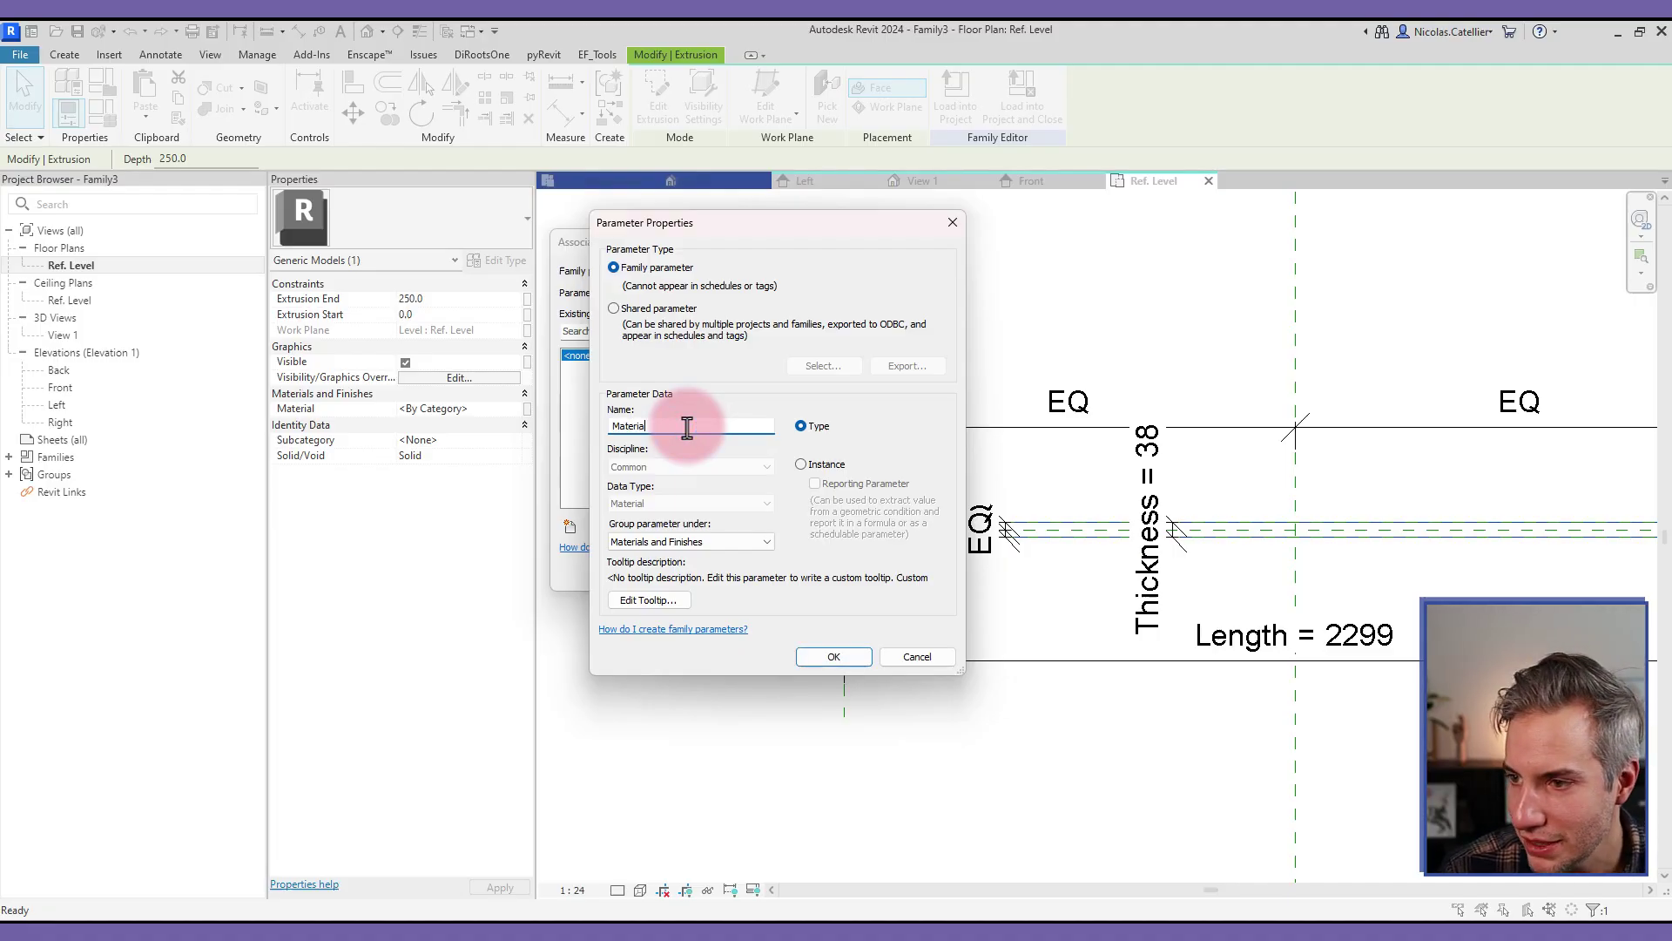
{"action": "type", "text": "Material"}
{"action": "left_click", "coordinate": [827, 657]}
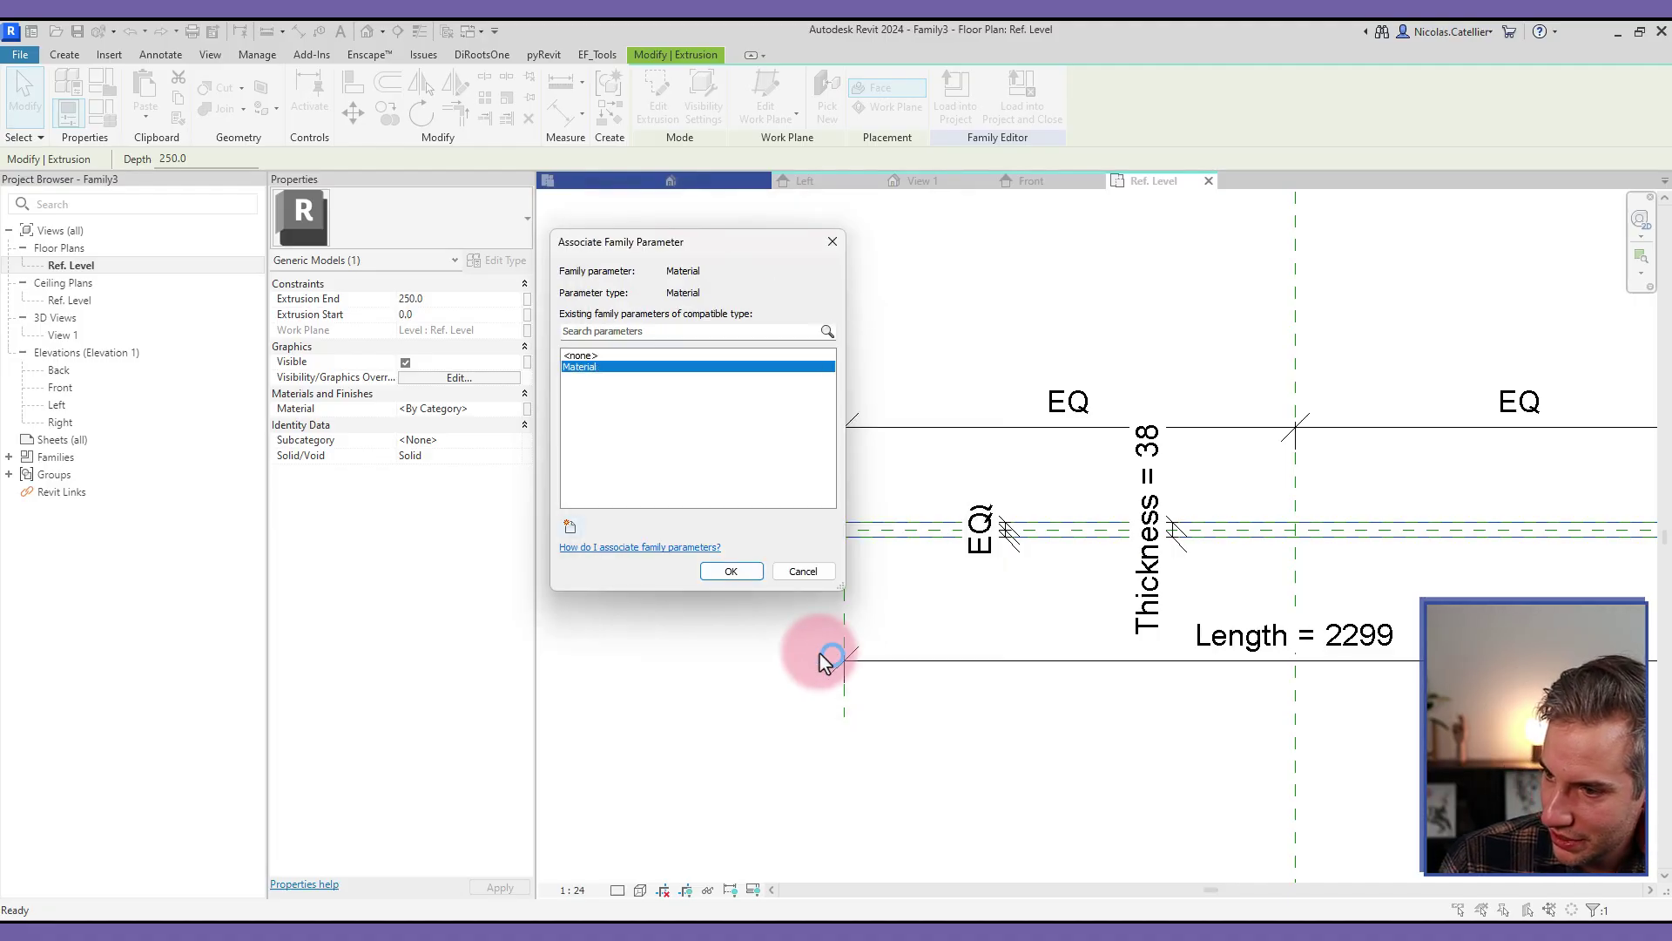
{"action": "left_click", "coordinate": [728, 572]}
{"action": "left_click", "coordinate": [736, 597]}
{"action": "scroll", "coordinate": [627, 522], "scroll_direction": "down", "scroll_amount": 3}
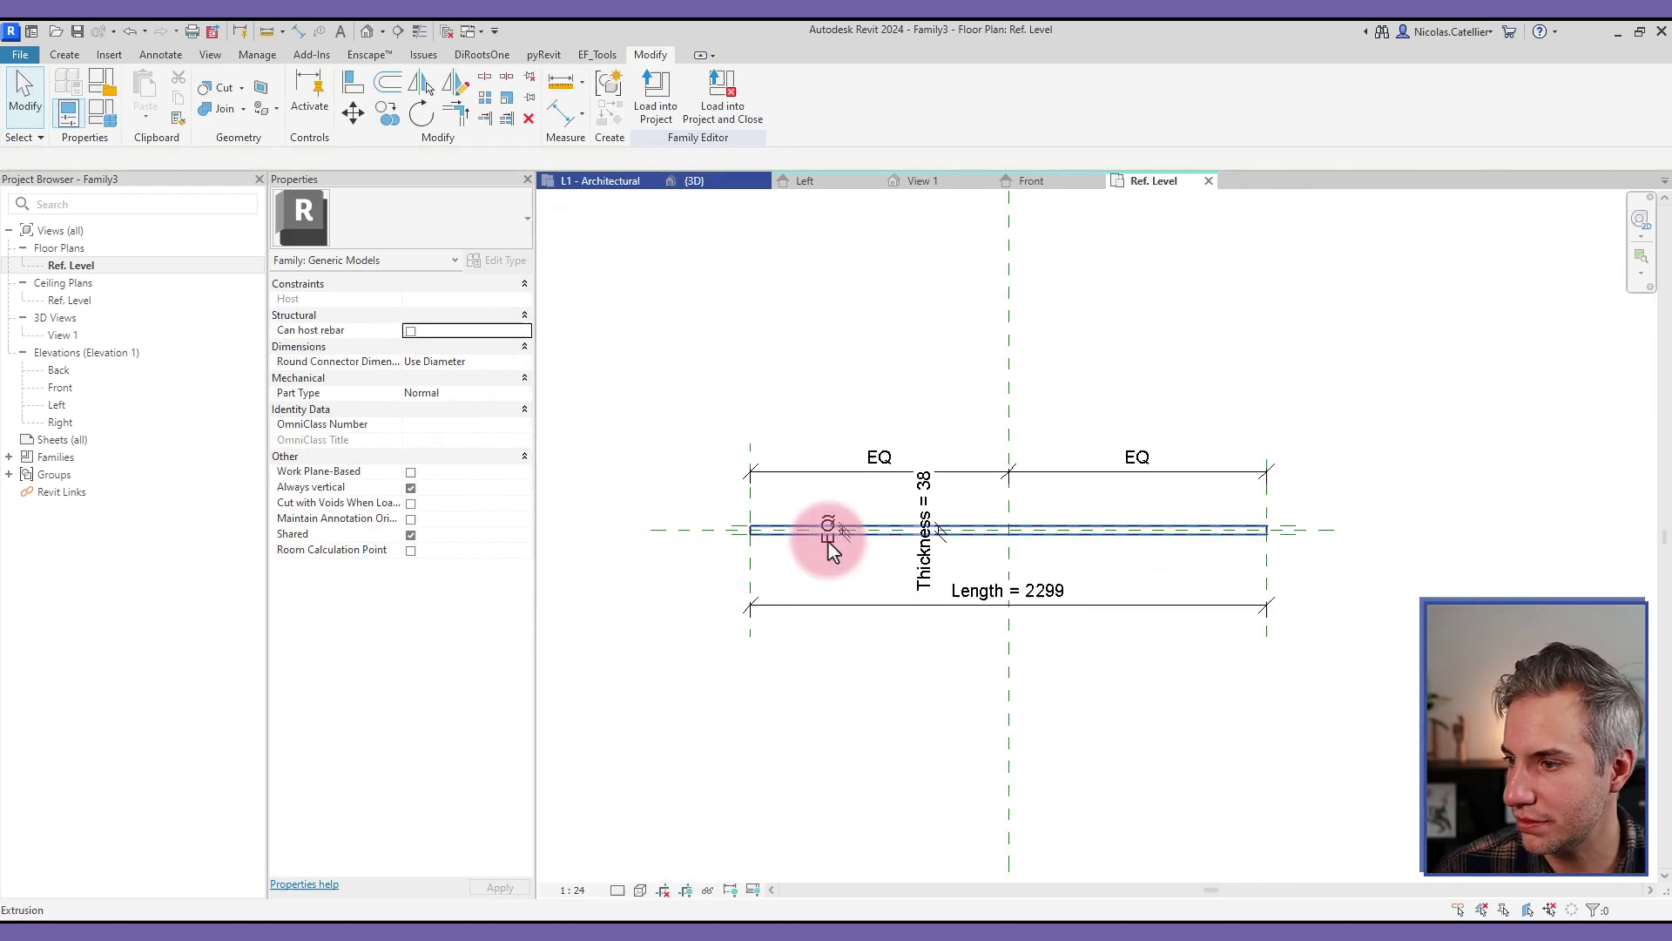
- In the Front elevation, stretch the extrusion's top face up to the Structural Depth reference plane and lock it there
{"action": "scroll", "coordinate": [1104, 548], "scroll_direction": "up", "scroll_amount": 1}
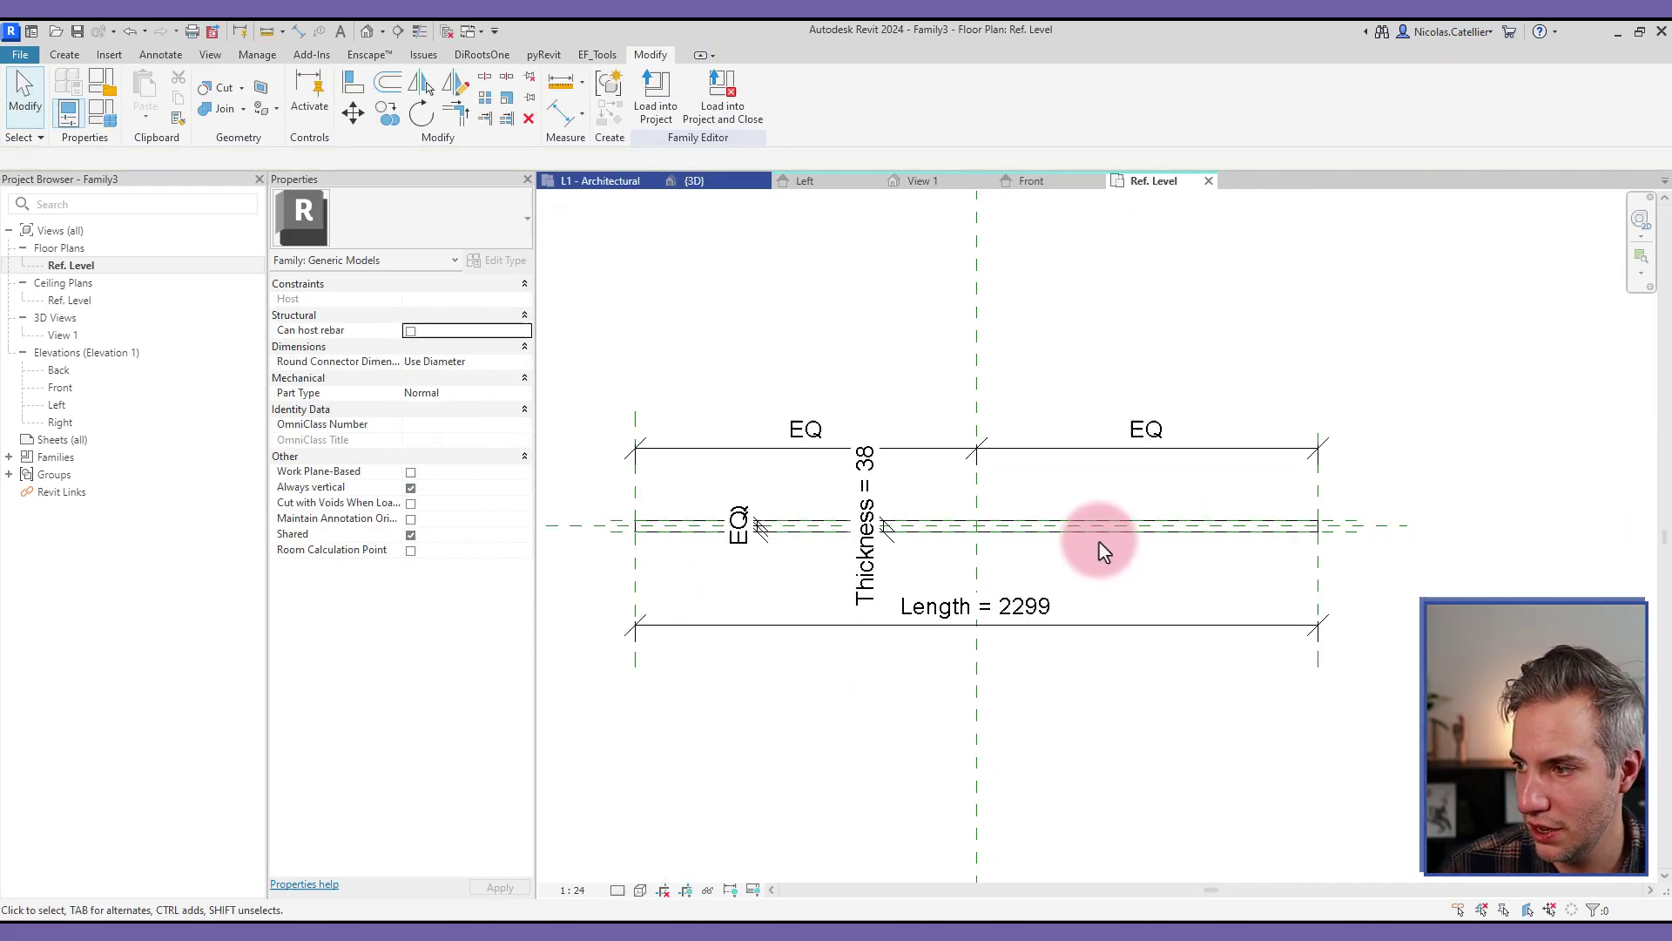
{"action": "left_click", "coordinate": [932, 448]}
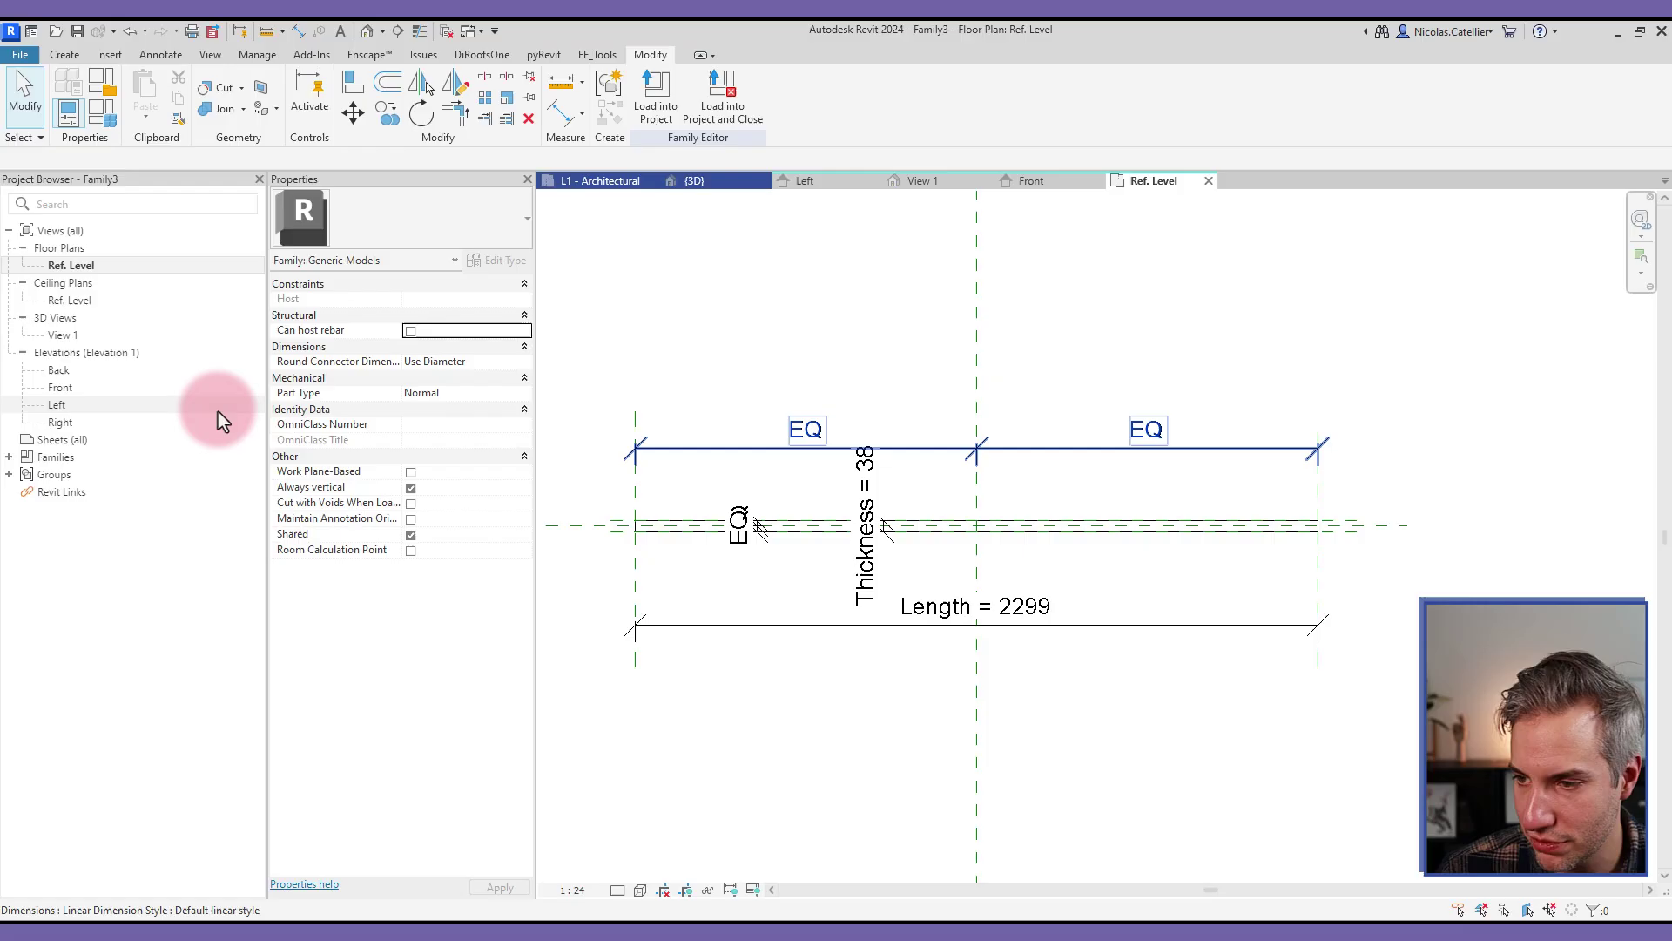
{"action": "double_click", "coordinate": [61, 387]}
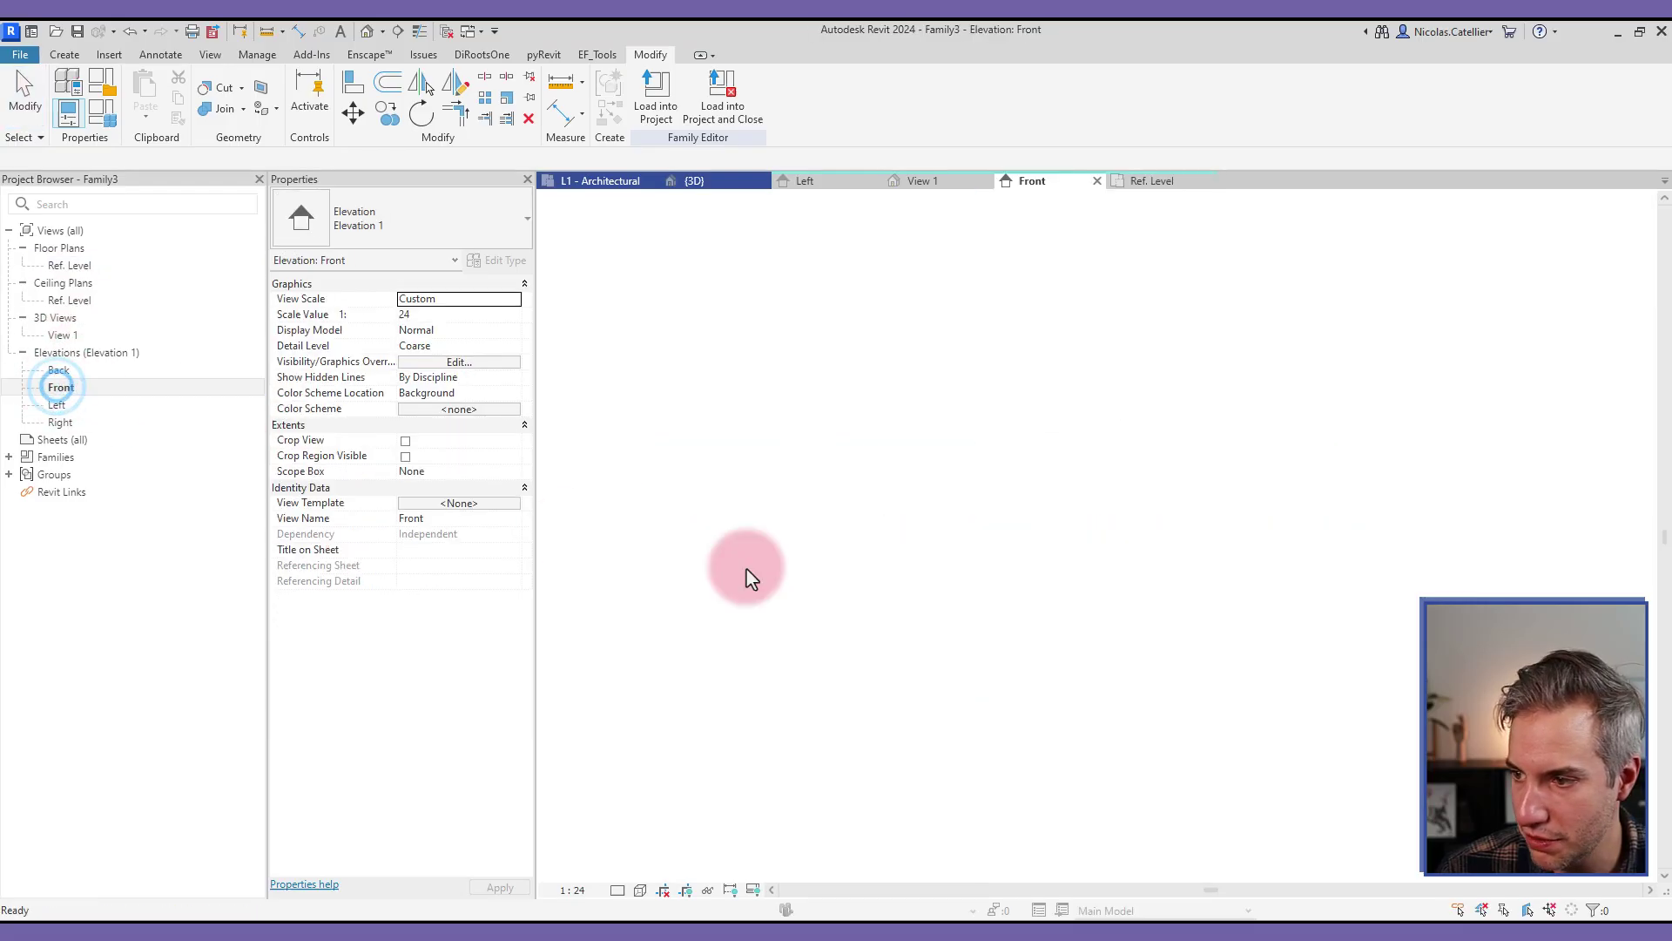
{"action": "double_click", "coordinate": [1028, 678]}
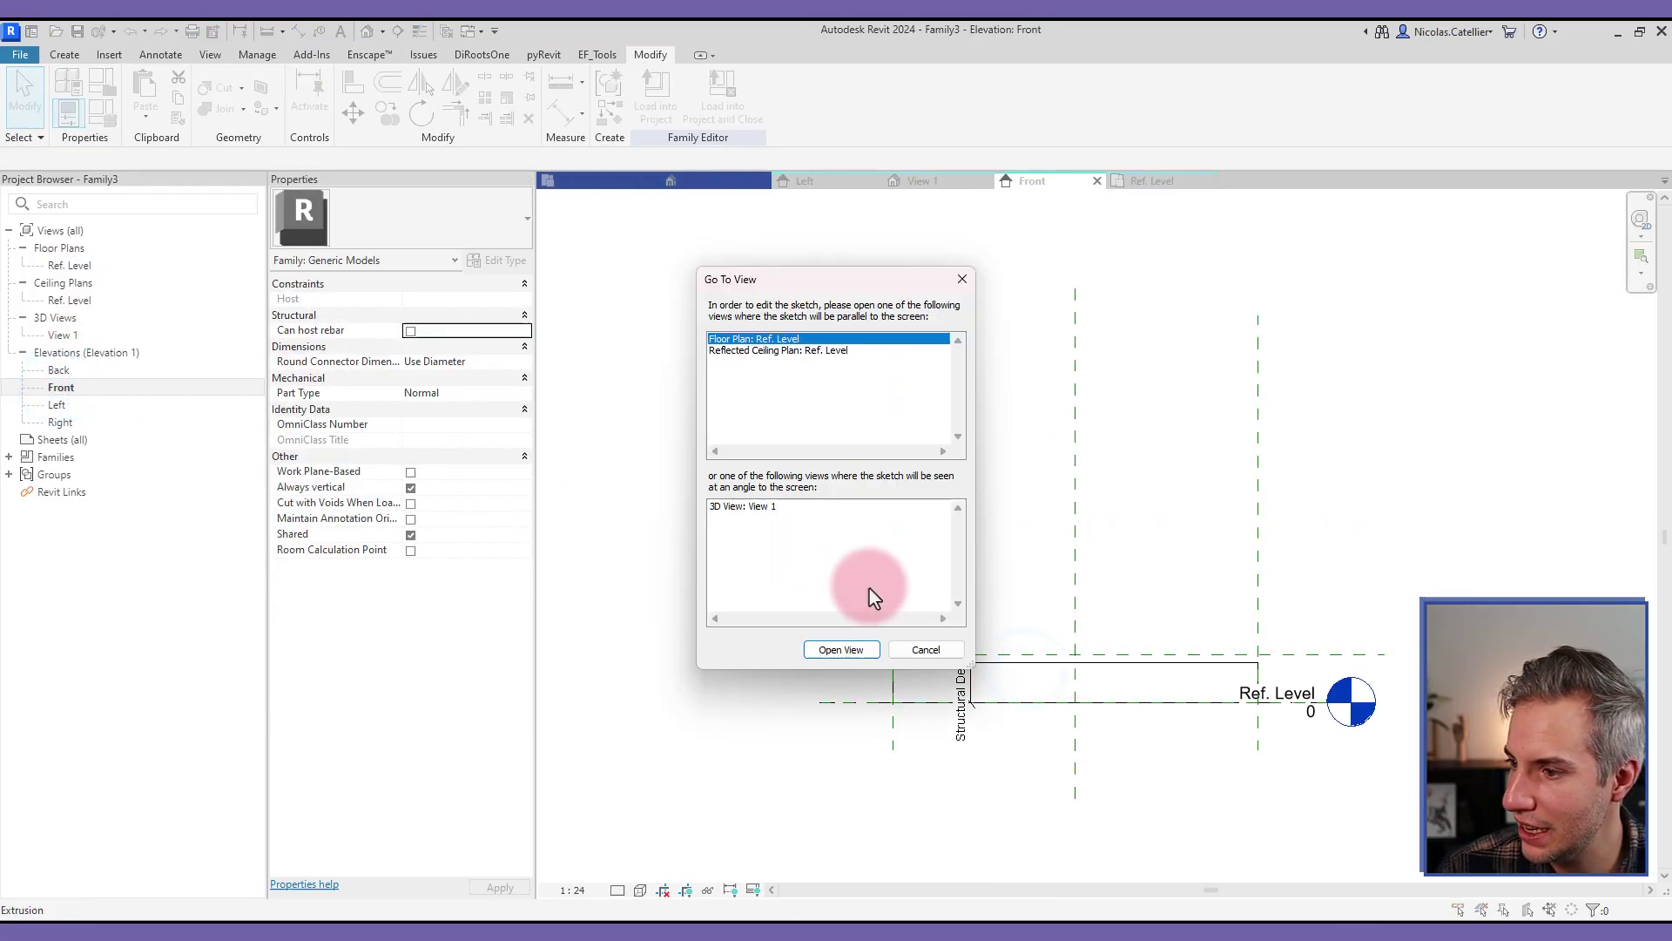
{"action": "left_click", "coordinate": [937, 651]}
{"action": "left_click", "coordinate": [1064, 676]}
{"action": "left_click_drag", "start_coordinate": [1080, 664], "coordinate": [1073, 653]}
{"action": "scroll", "coordinate": [1075, 657], "scroll_direction": "up", "scroll_amount": 2}
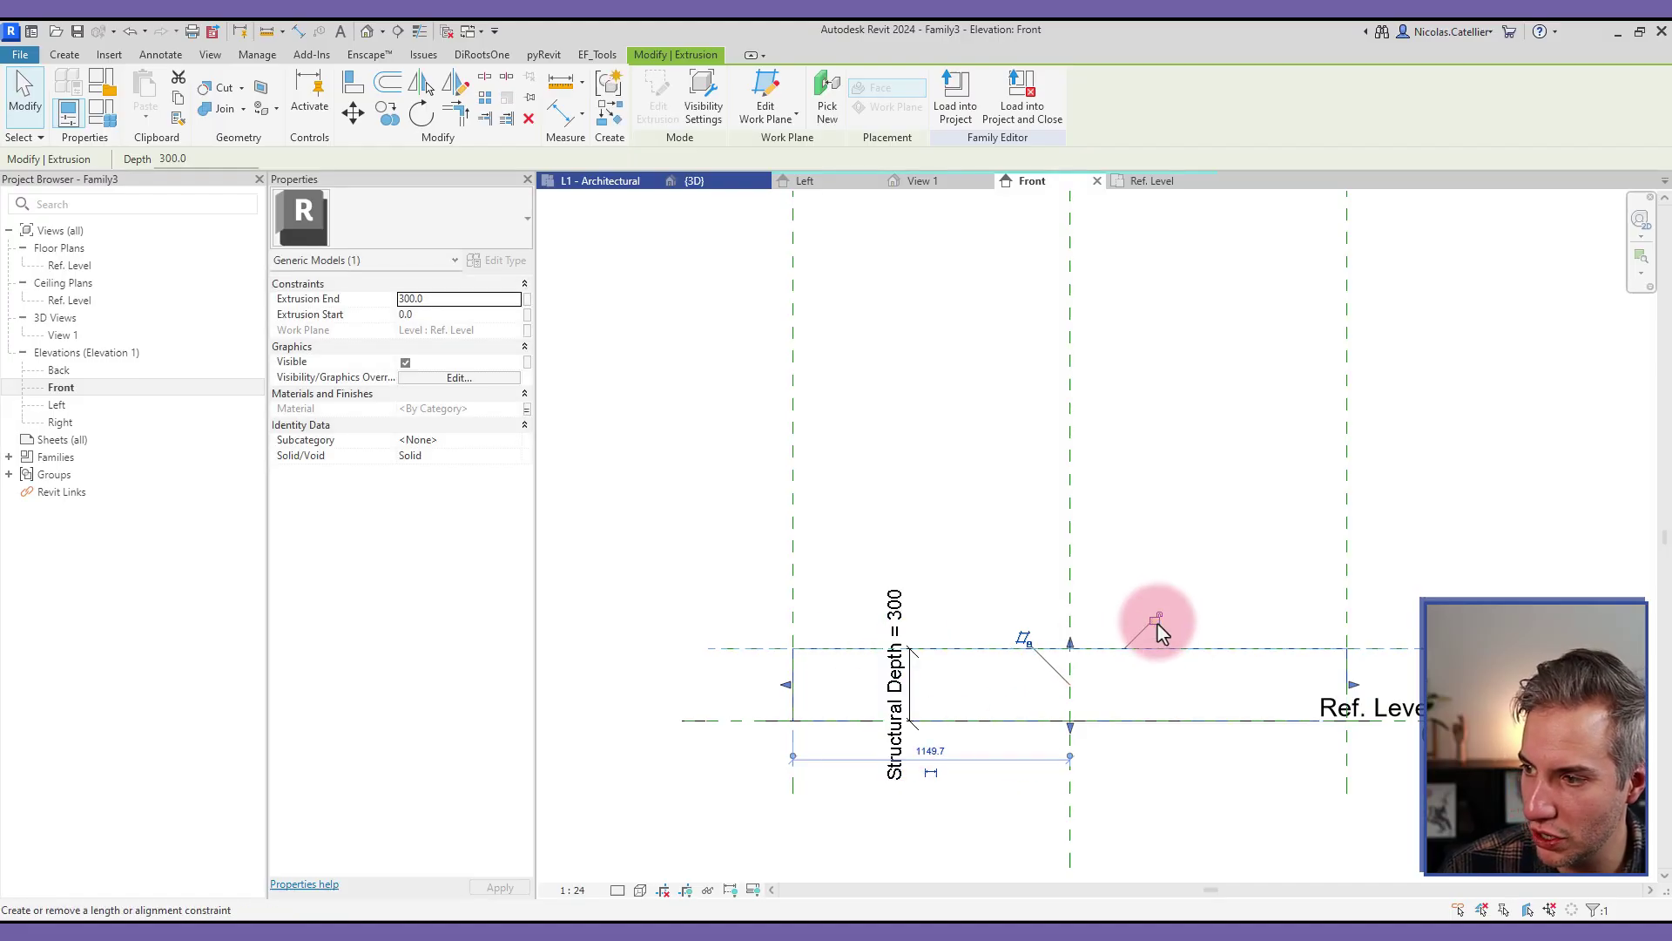
- Lock the extrusion's two ends to the outer vertical reference planes and its base to the Ref. Level
{"action": "left_click", "coordinate": [762, 463]}
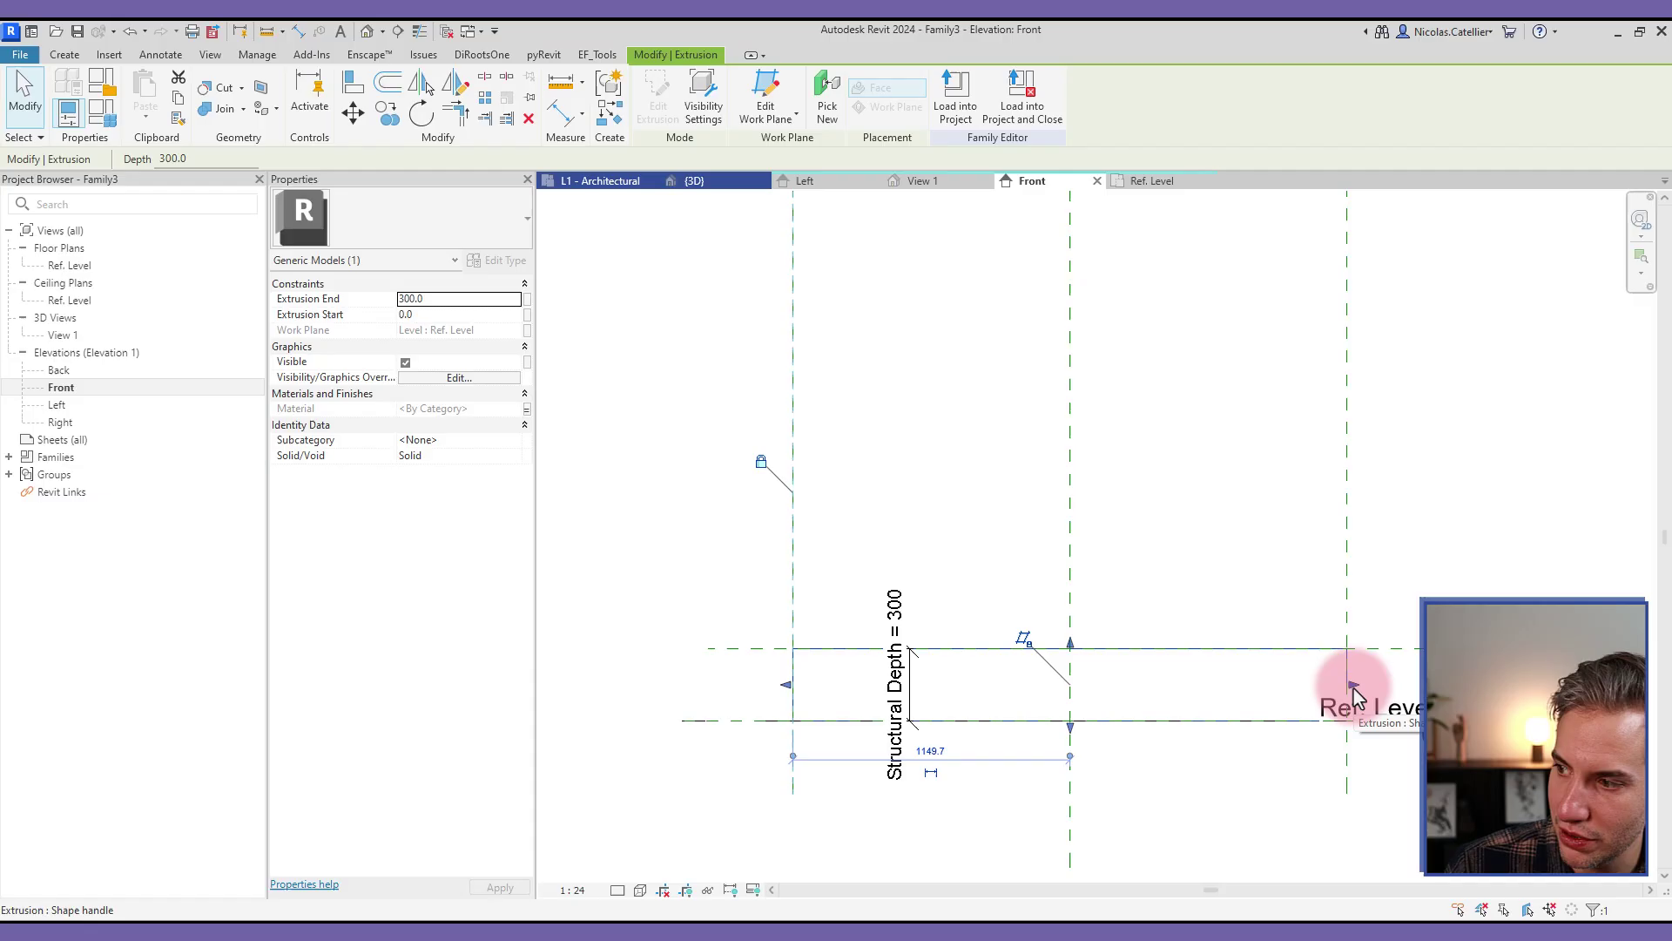
{"action": "left_click_drag", "start_coordinate": [1353, 694], "coordinate": [1350, 589]}
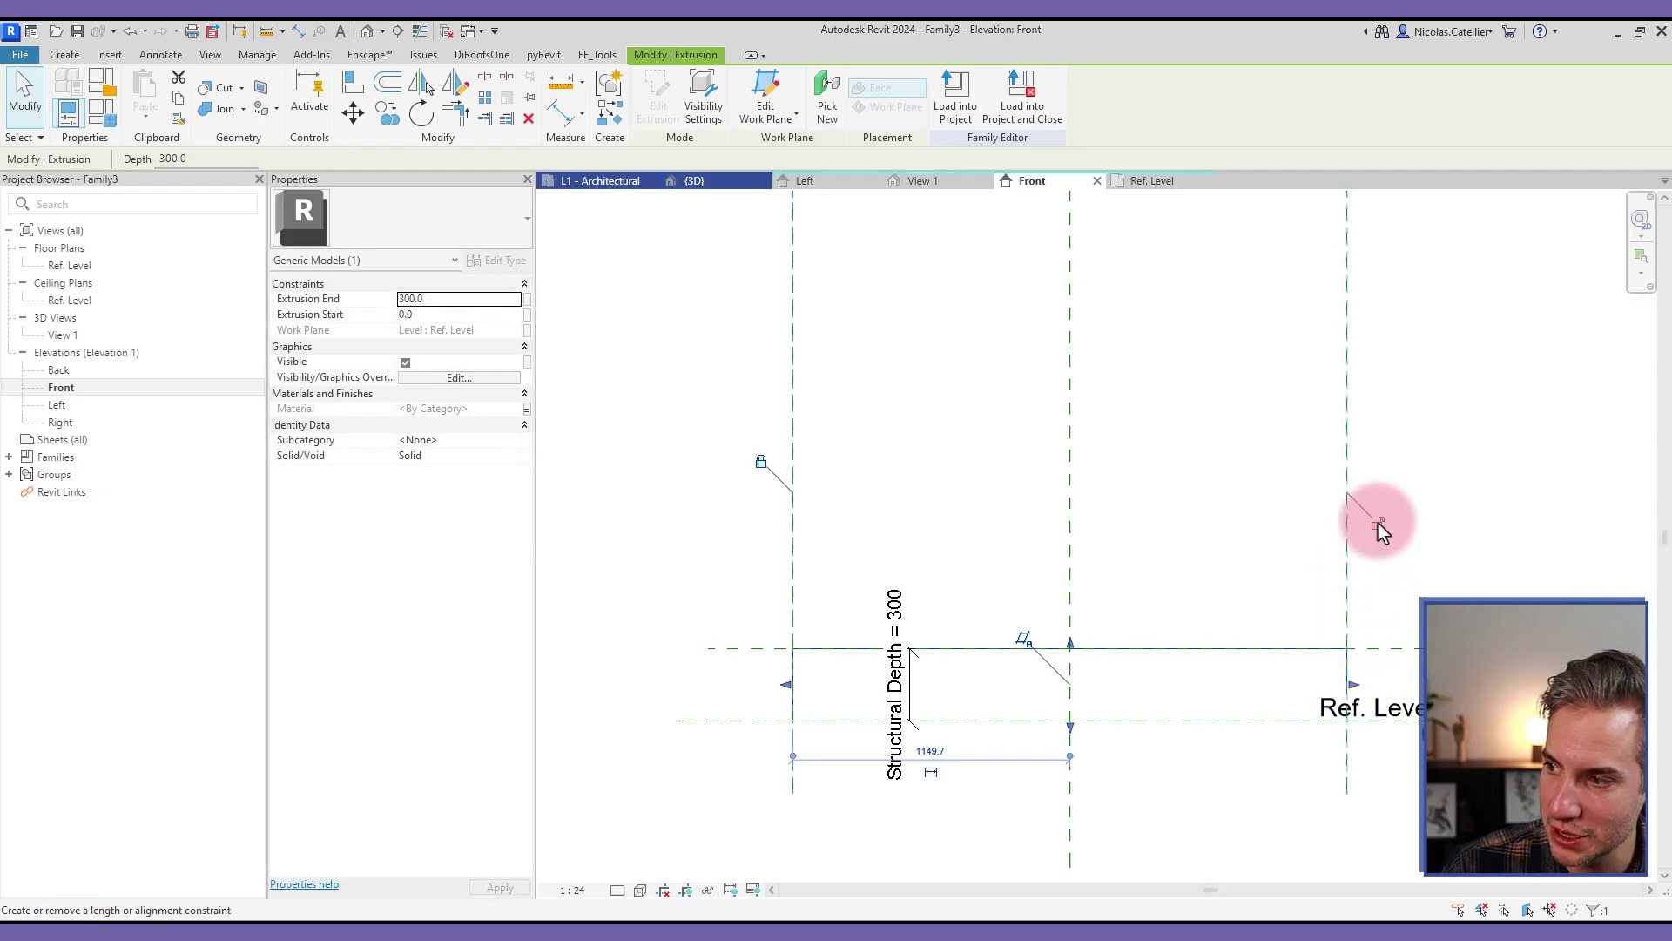
{"action": "left_click", "coordinate": [1377, 523]}
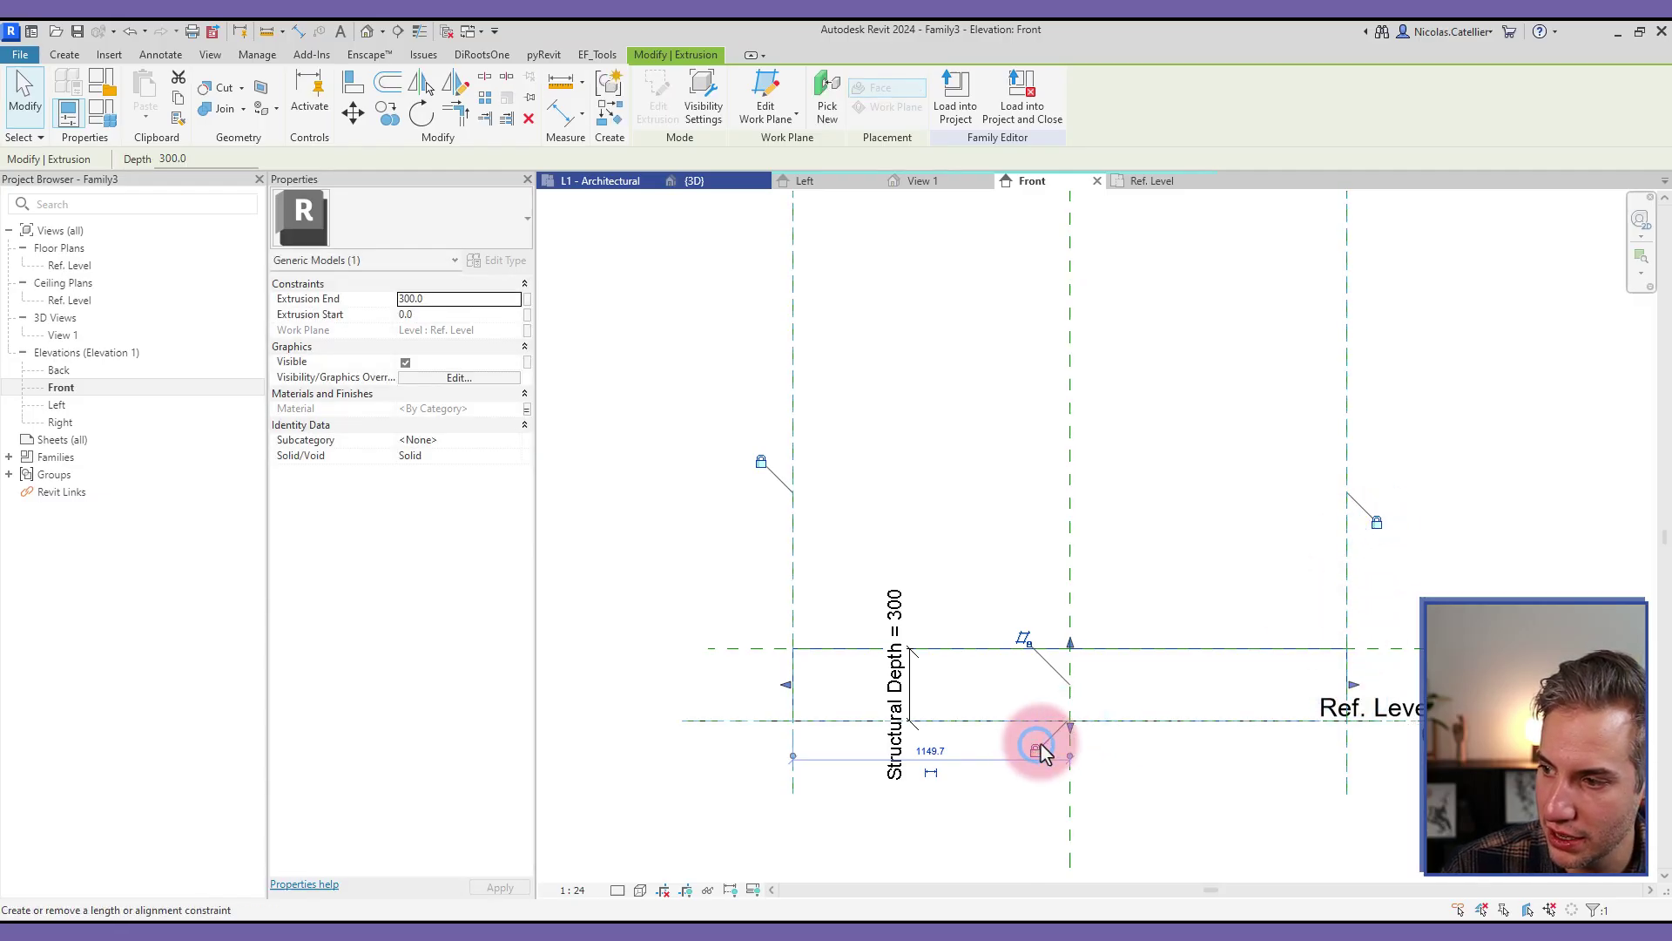
{"action": "scroll", "coordinate": [984, 789], "scroll_direction": "down", "scroll_amount": 3}
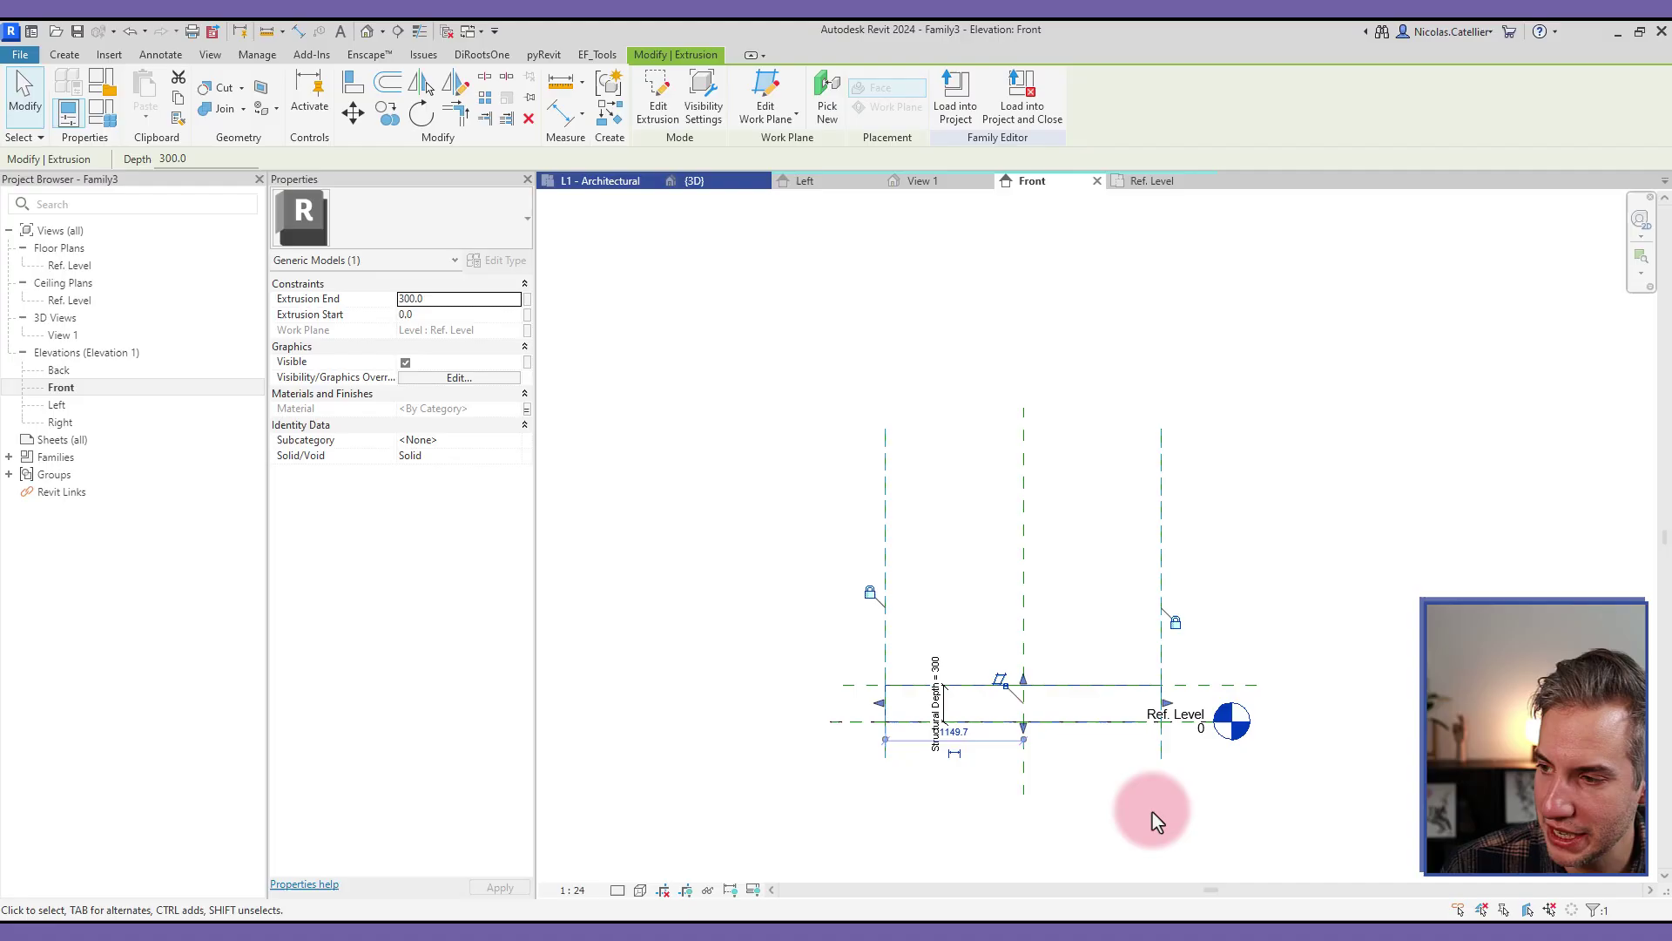
{"action": "left_click", "coordinate": [1157, 821]}
- In the default 3D view, set the family's Structural Depth to 250, Thickness to 50 and Length to 2000, and apply
{"action": "left_click", "coordinate": [207, 56]}
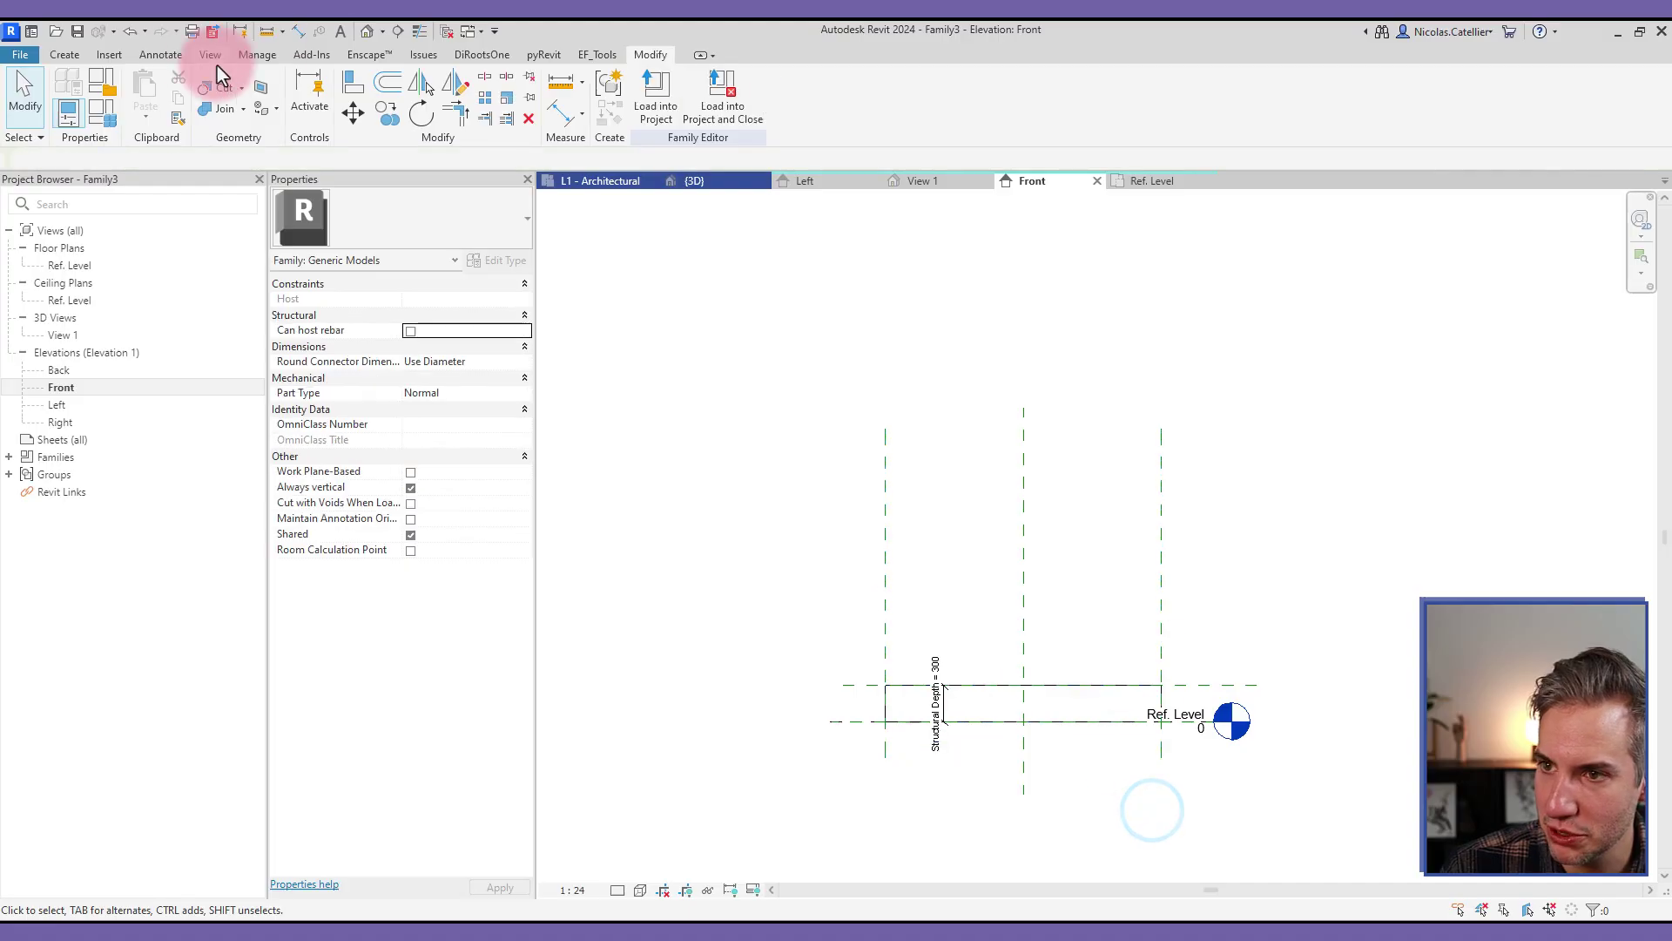
{"action": "left_click", "coordinate": [82, 118]}
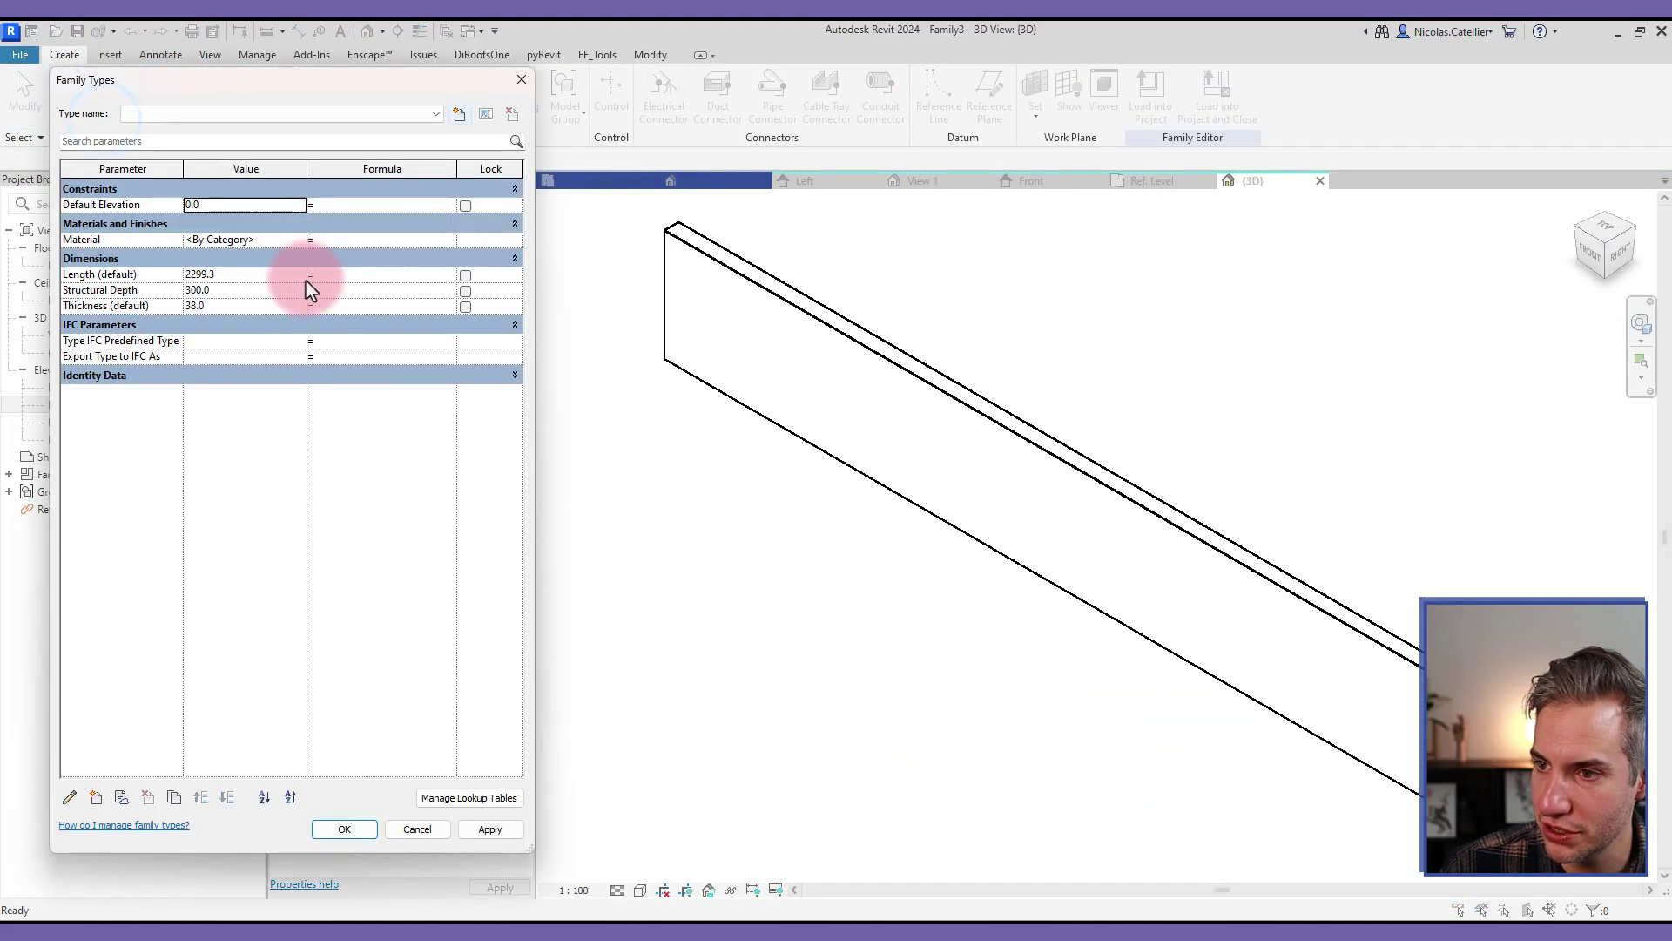
{"action": "left_click", "coordinate": [235, 277]}
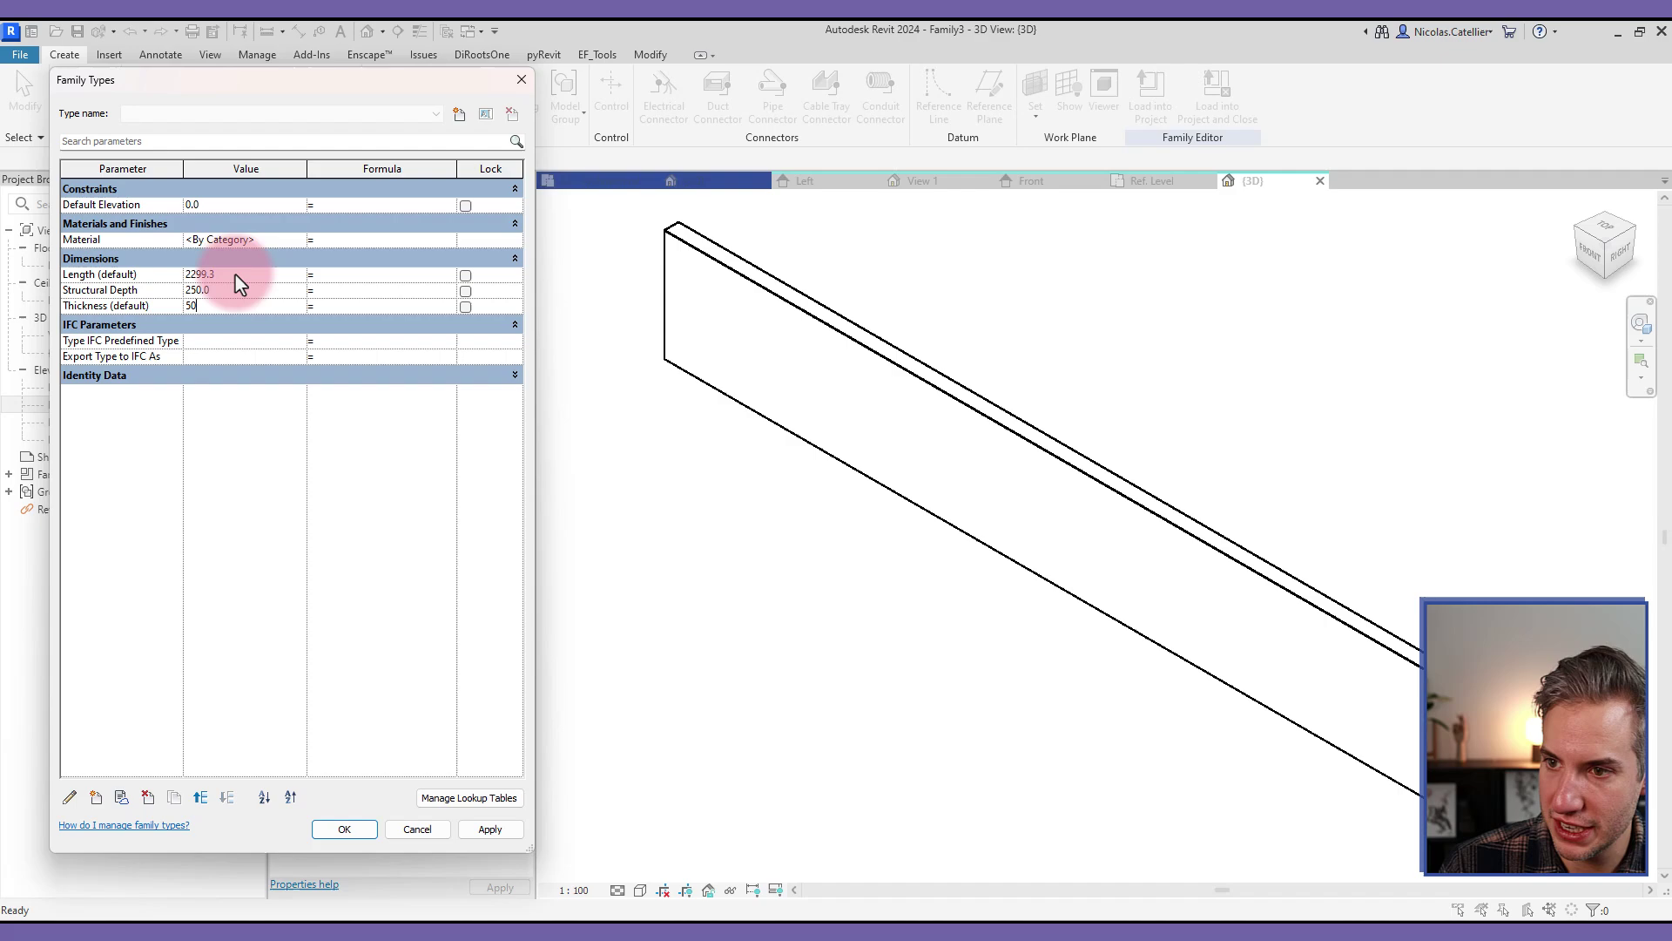
{"action": "type", "text": "2000"}
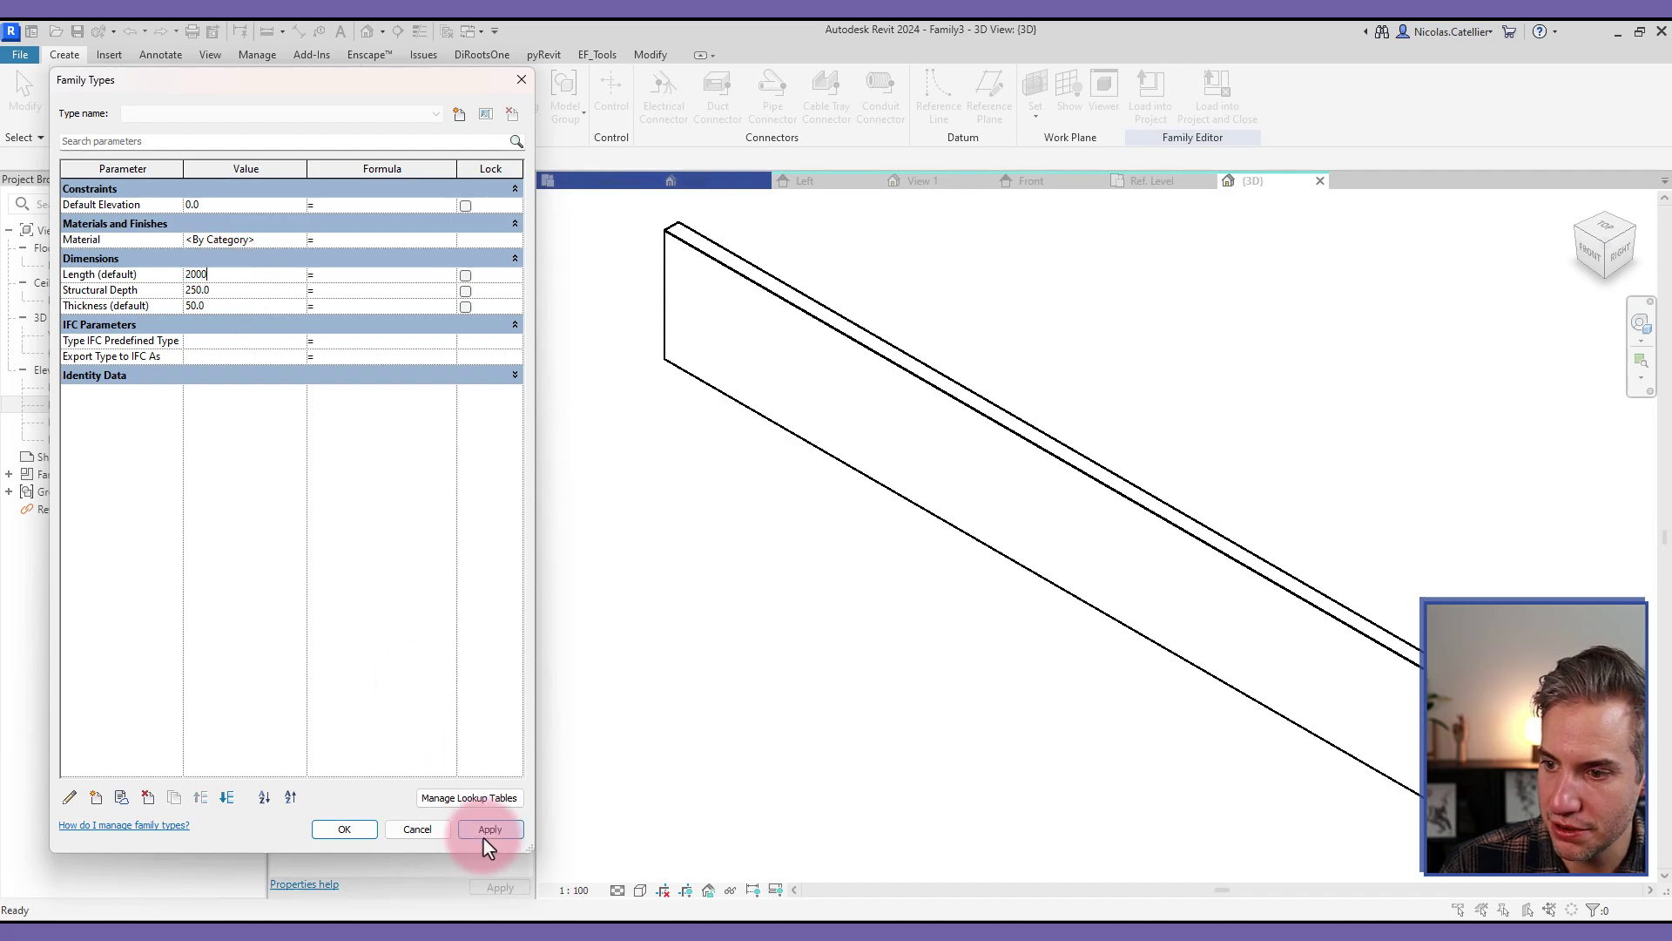
{"action": "left_click", "coordinate": [486, 832]}
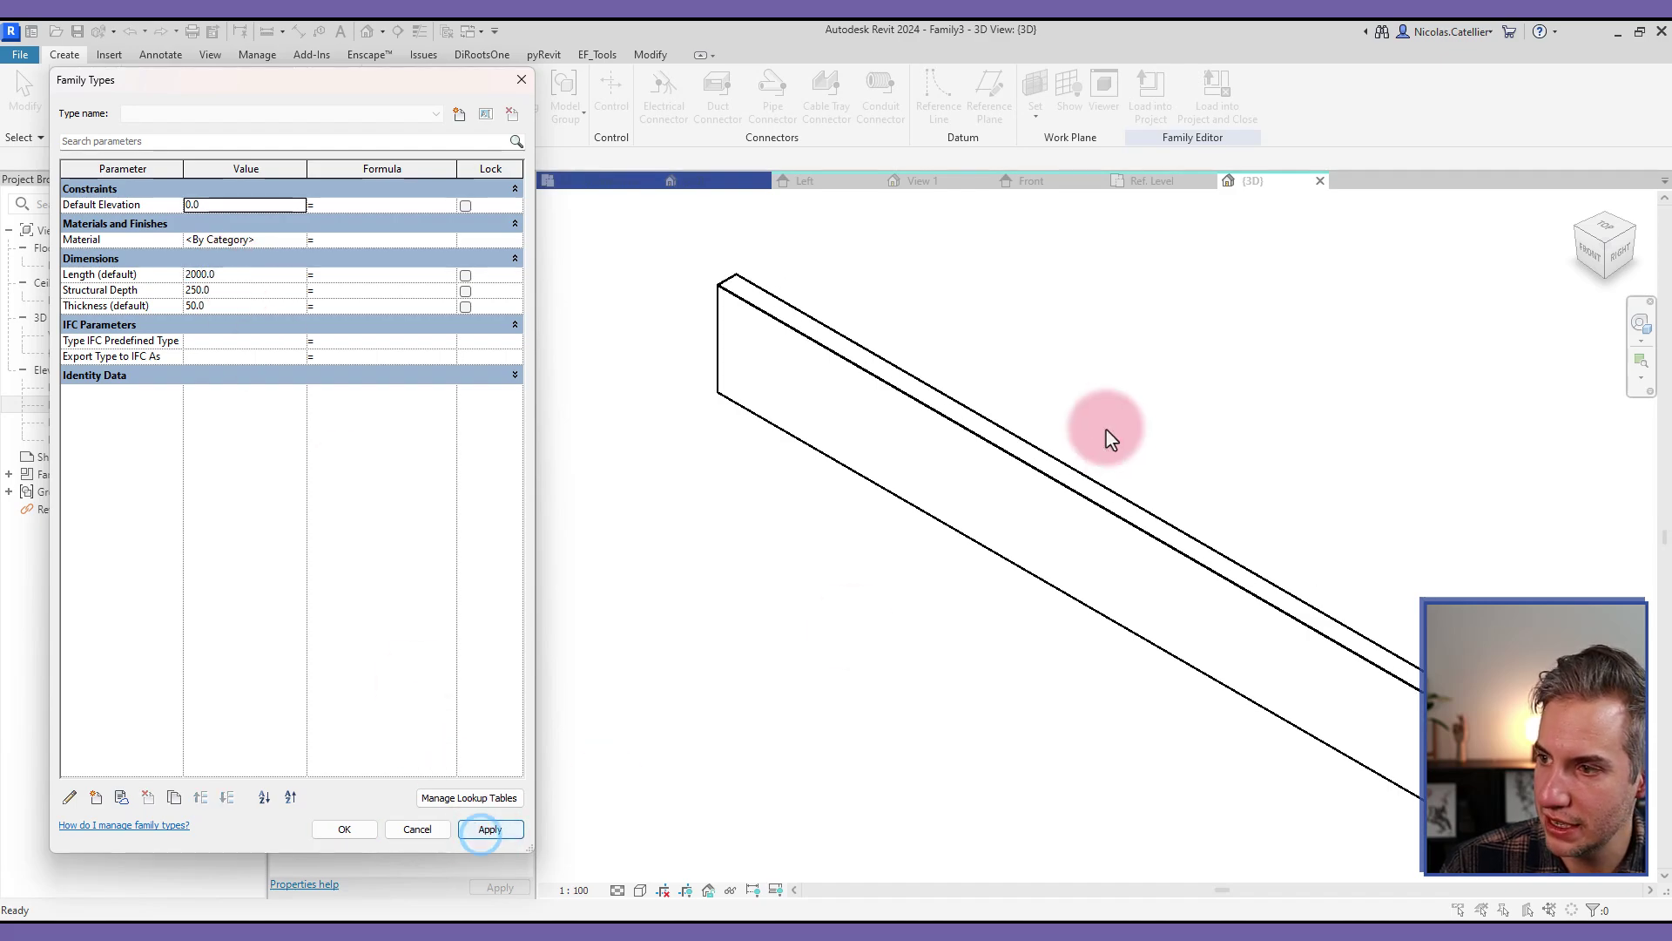
- Set the family's Thickness to 38, apply it and close the family types
{"action": "left_click", "coordinate": [227, 309]}
{"action": "type", "text": "3"}
{"action": "left_click", "coordinate": [490, 829]}
{"action": "left_click", "coordinate": [345, 828]}
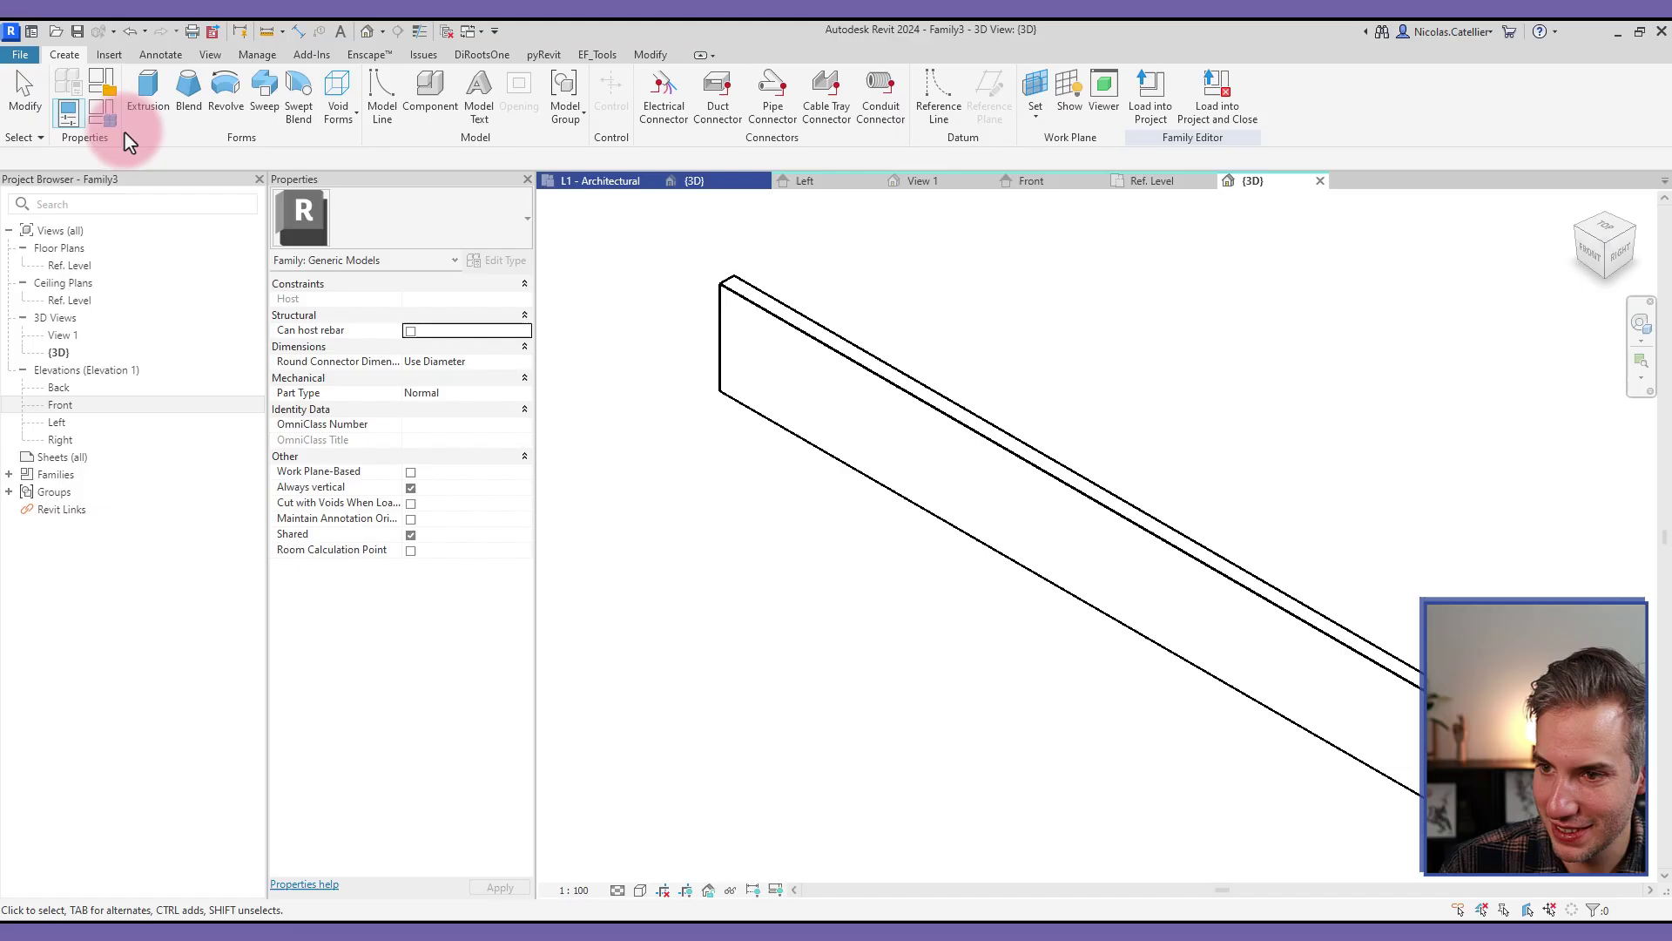
- Change the Structural Depth parameter from a type parameter to an instance parameter in the family types
{"action": "left_click", "coordinate": [100, 112]}
{"action": "left_click", "coordinate": [141, 296]}
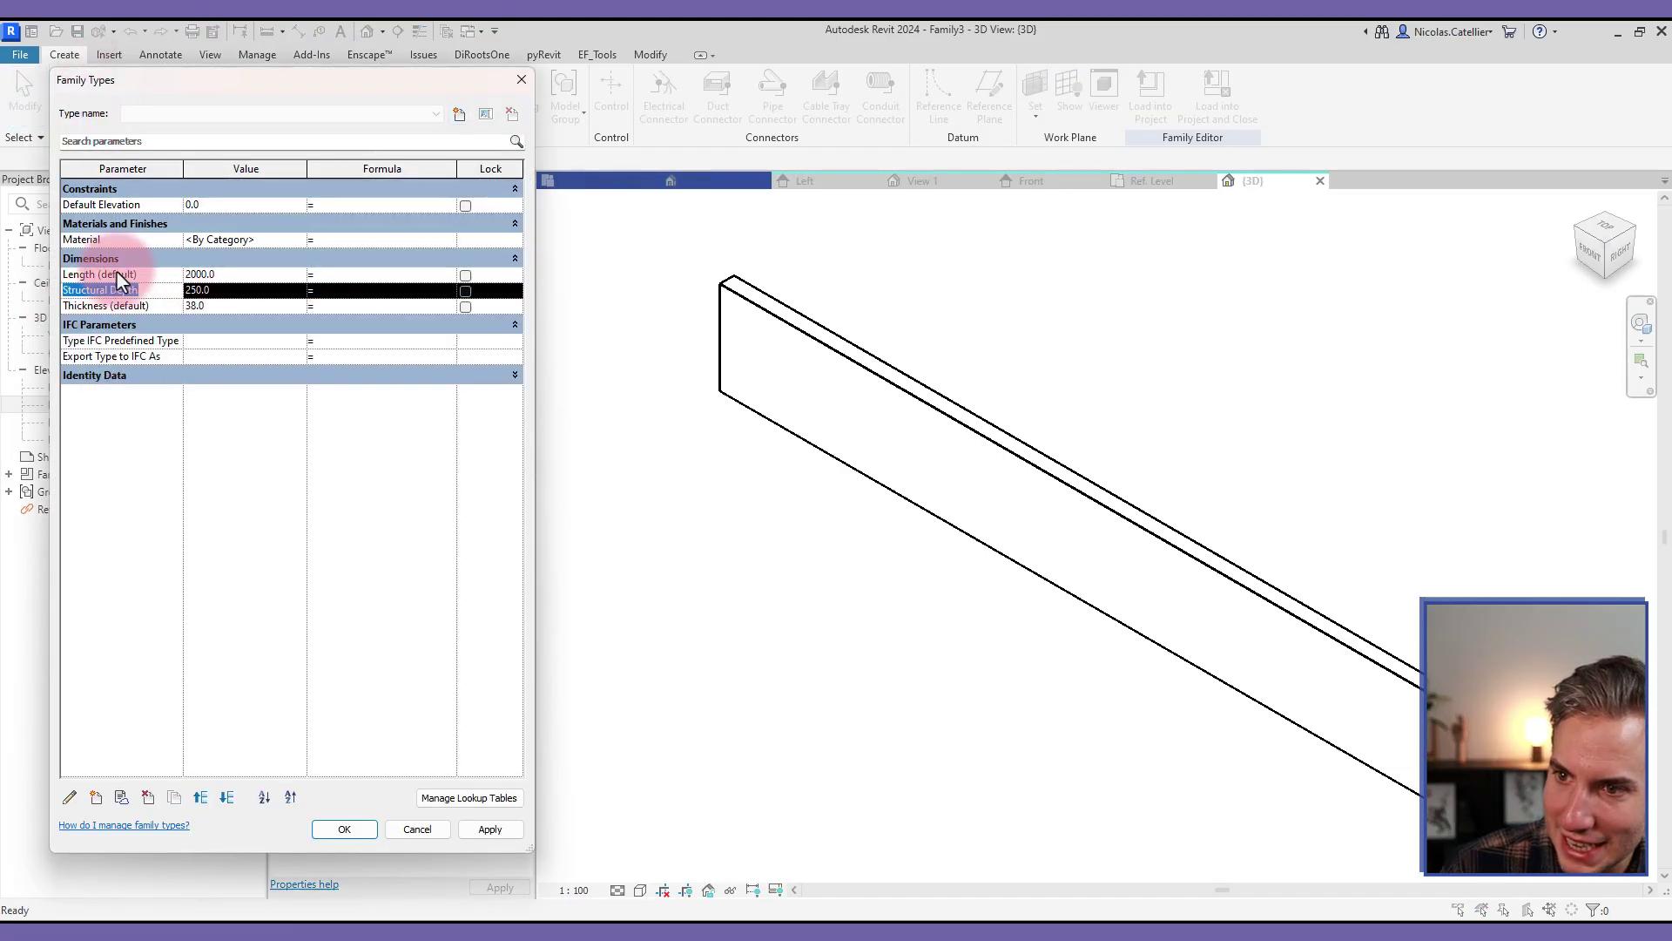
{"action": "left_click", "coordinate": [71, 797]}
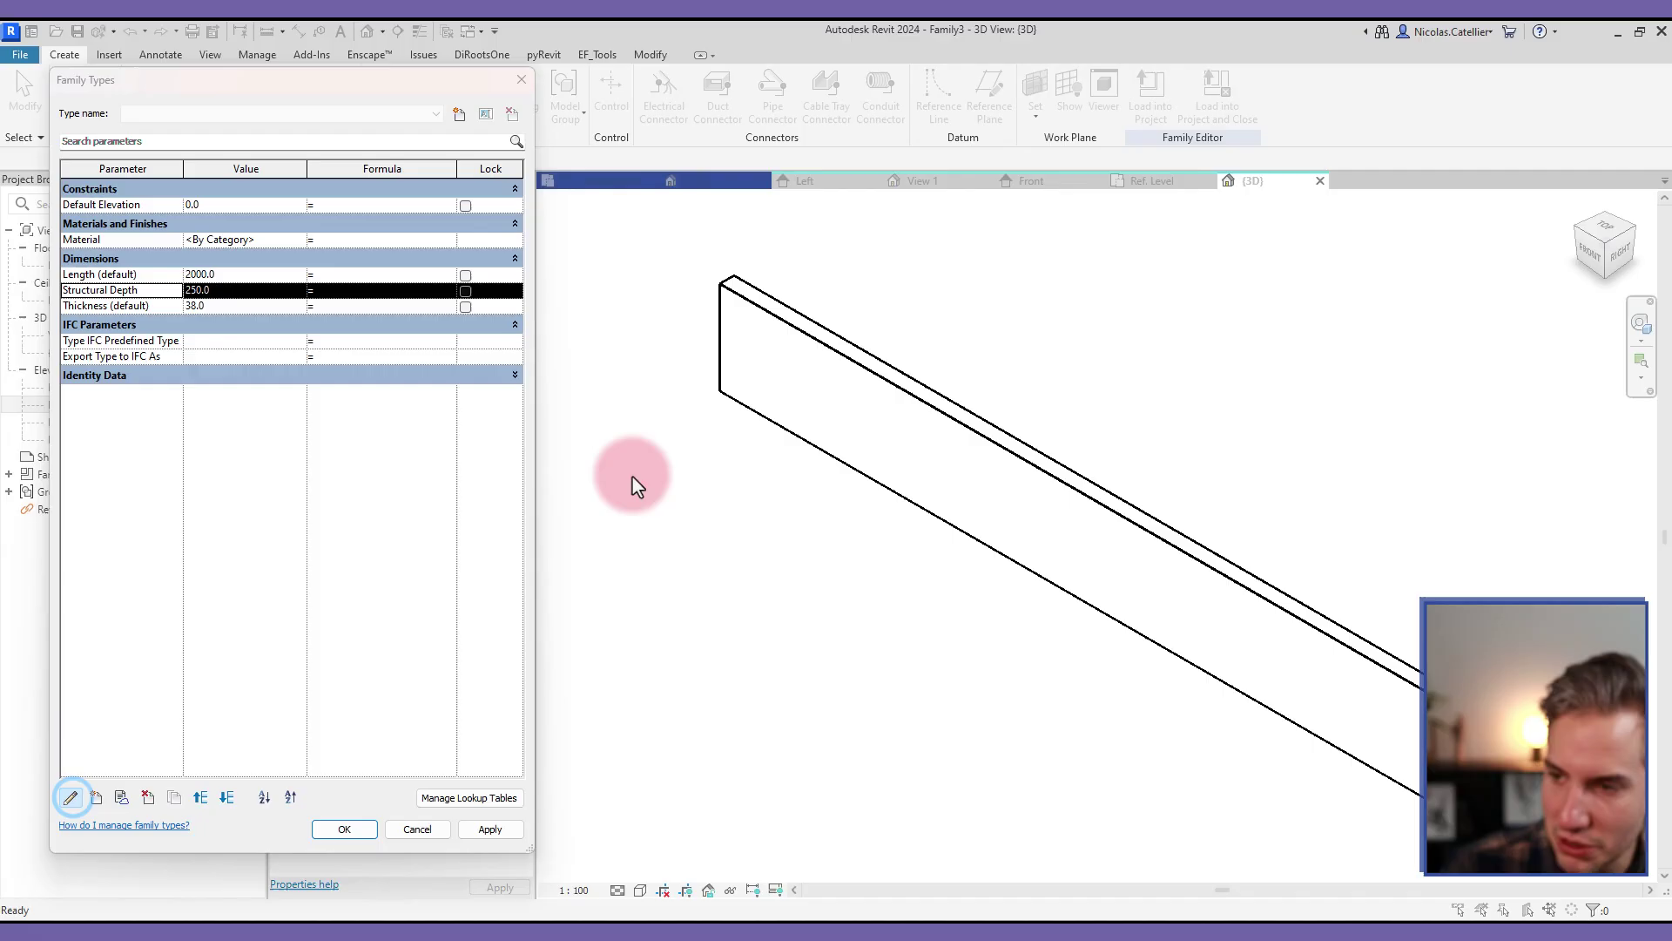
{"action": "left_click", "coordinate": [817, 464]}
{"action": "left_click", "coordinate": [834, 656]}
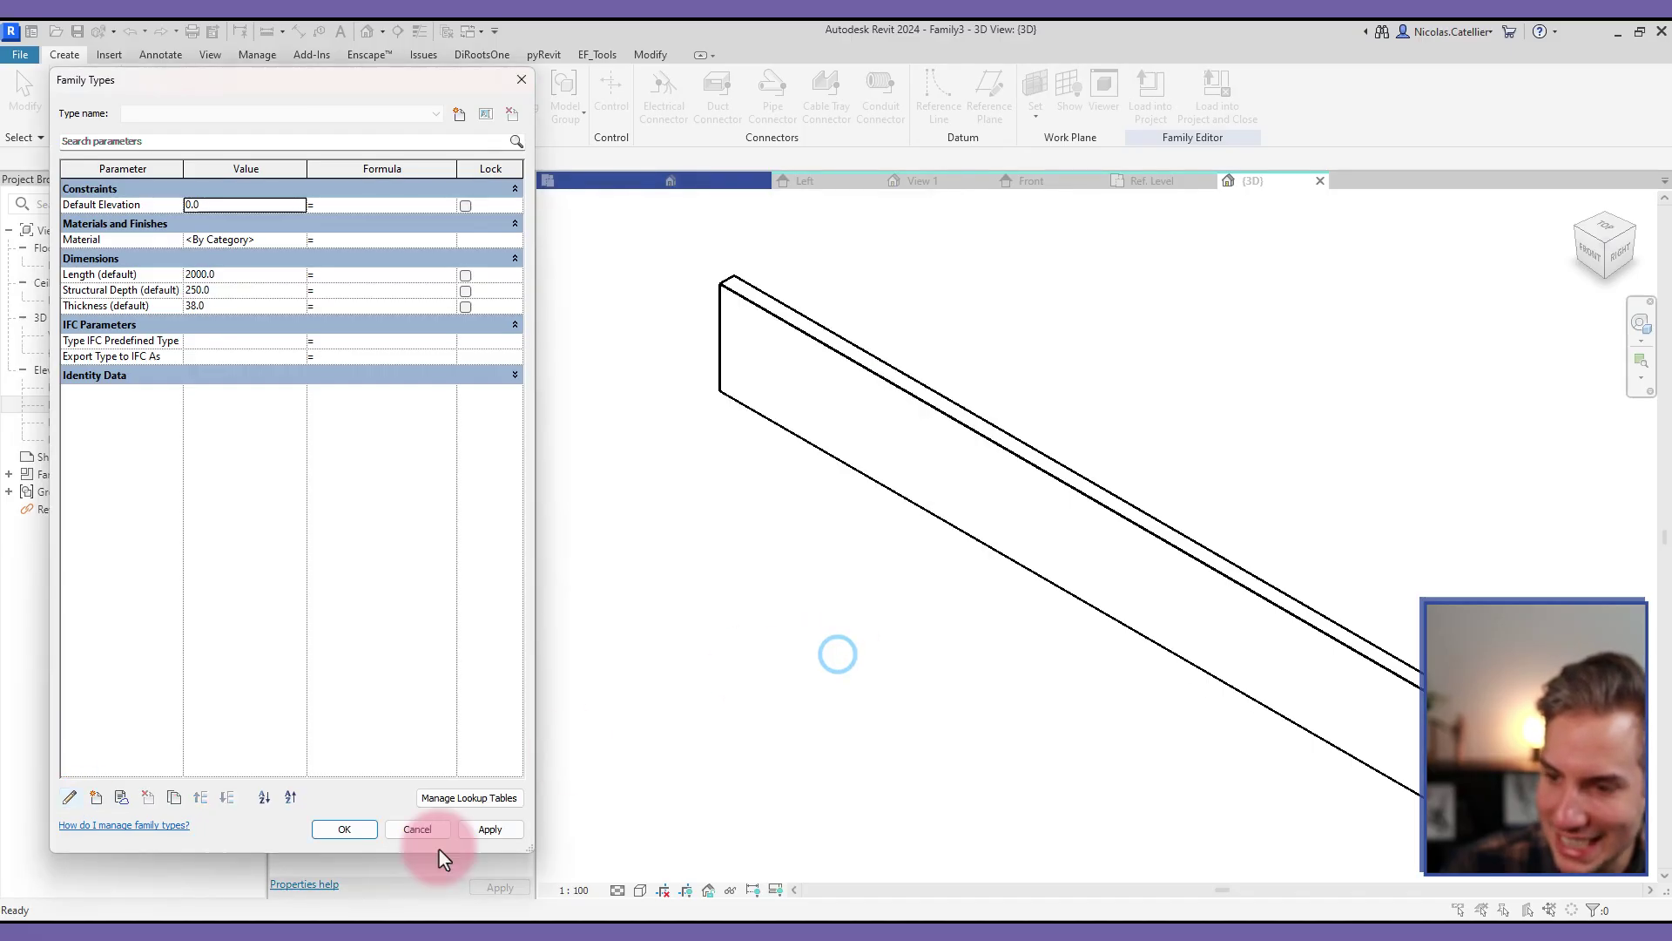
{"action": "left_click", "coordinate": [345, 828]}
{"action": "left_click", "coordinate": [807, 675]}
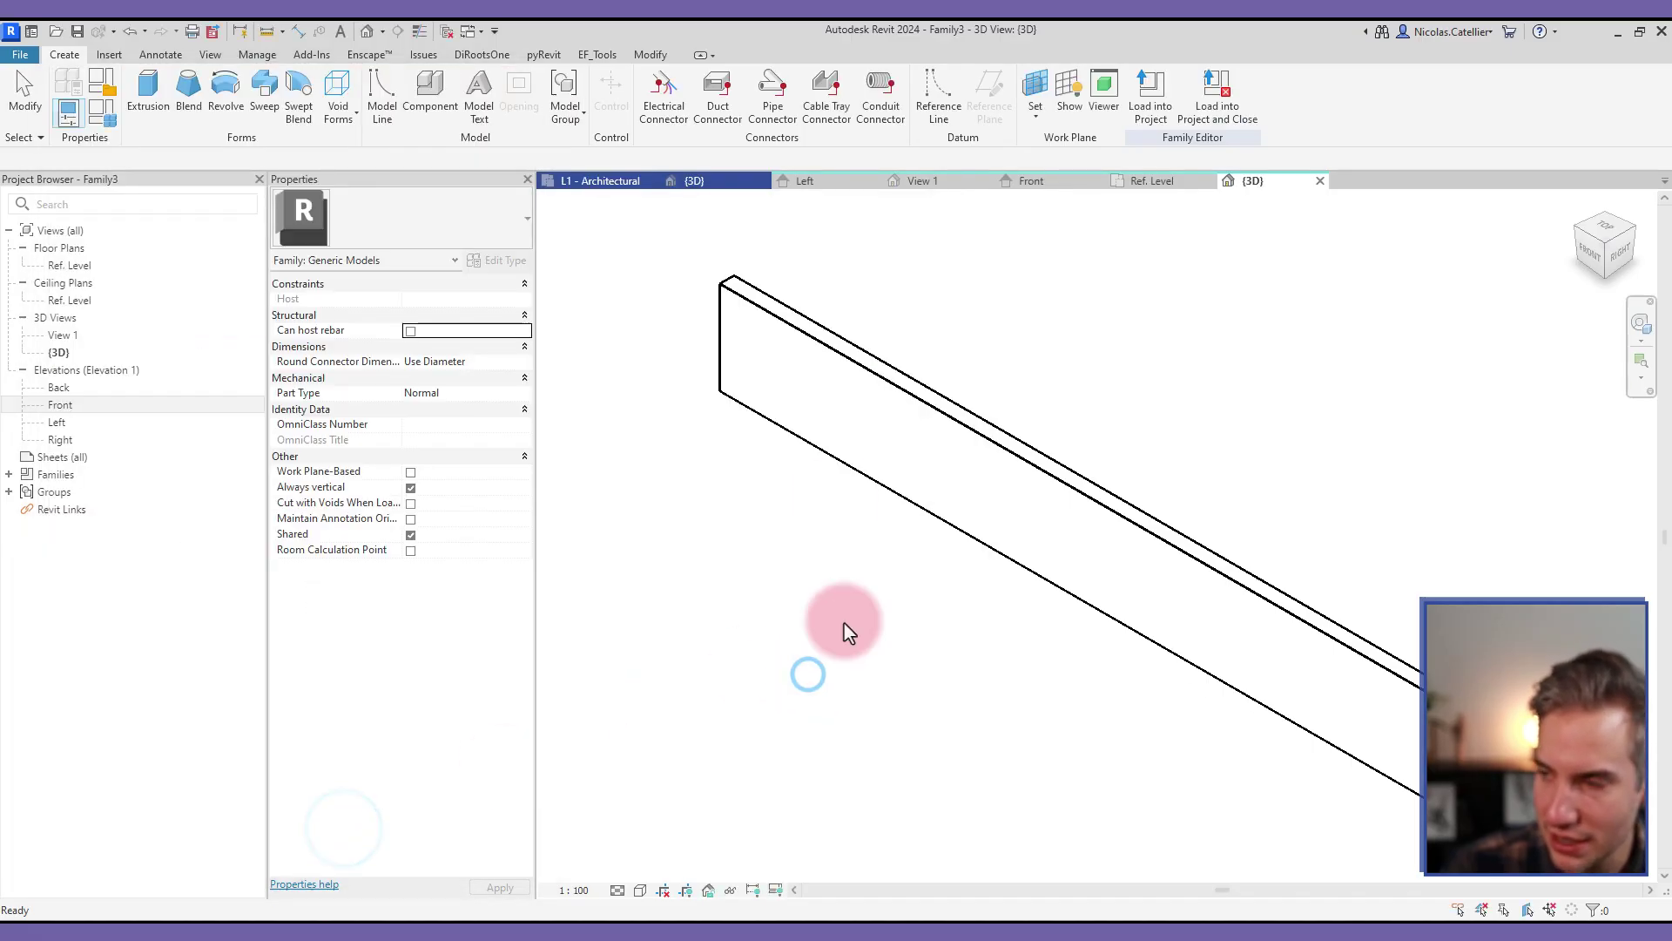
- Close the inactive views and save the family as BP_STR_Wood_Framing.rfa
{"action": "left_click", "coordinate": [210, 54]}
{"action": "left_click", "coordinate": [439, 100]}
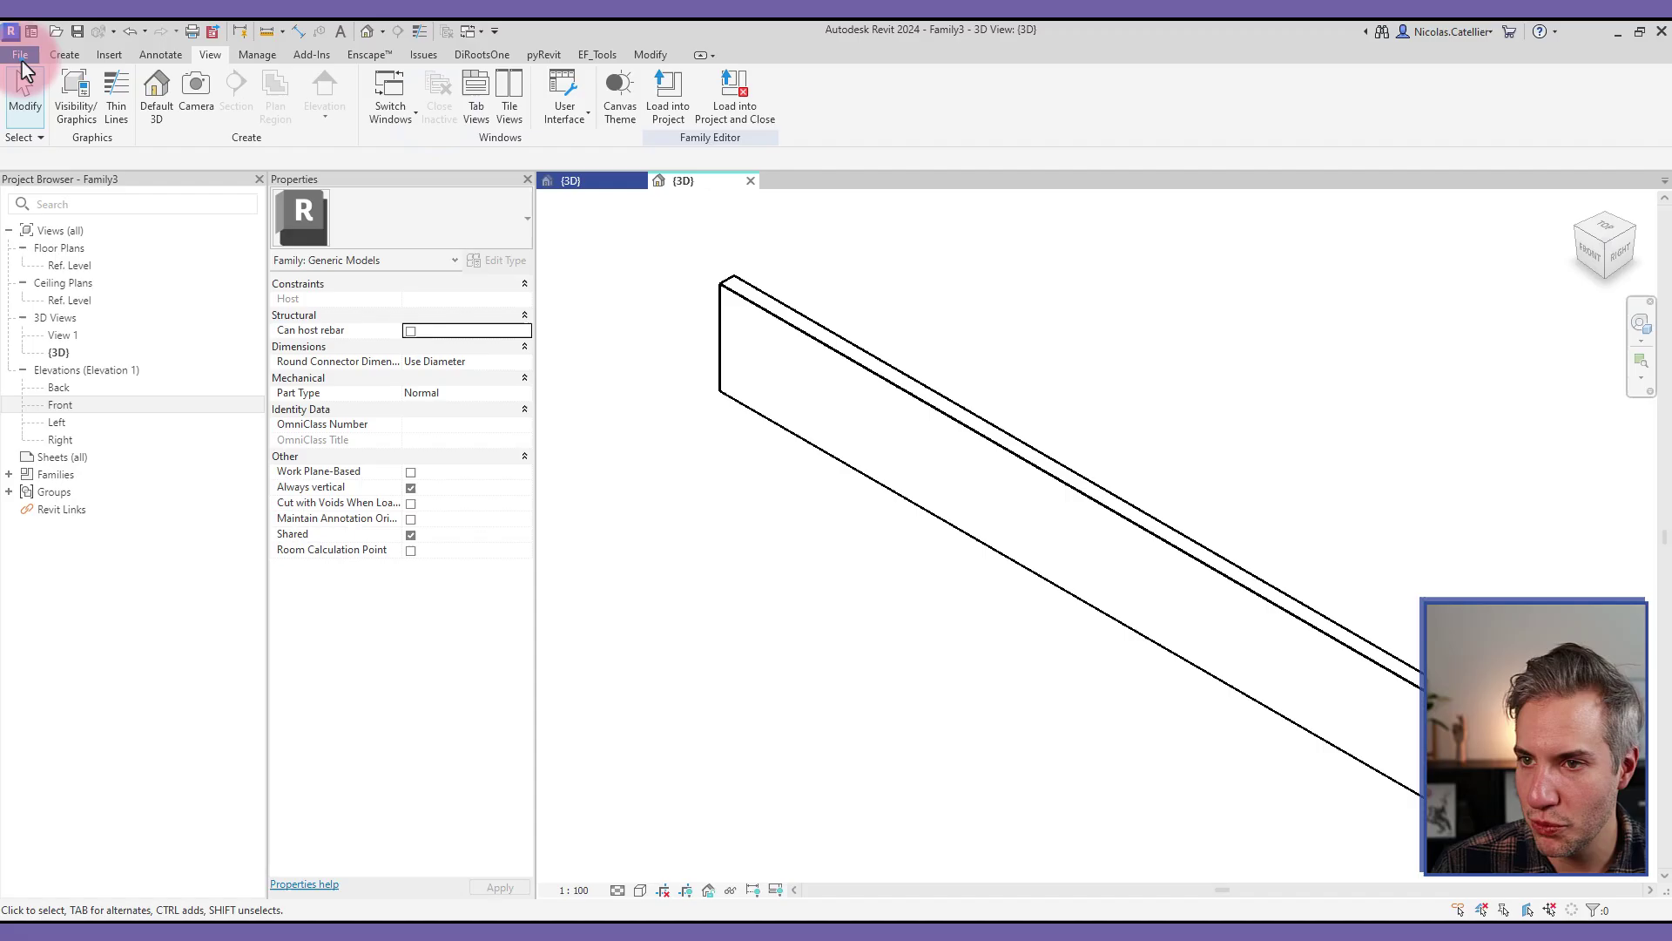
{"action": "left_click", "coordinate": [20, 56]}
{"action": "left_click", "coordinate": [56, 260]}
{"action": "left_click", "coordinate": [177, 261]}
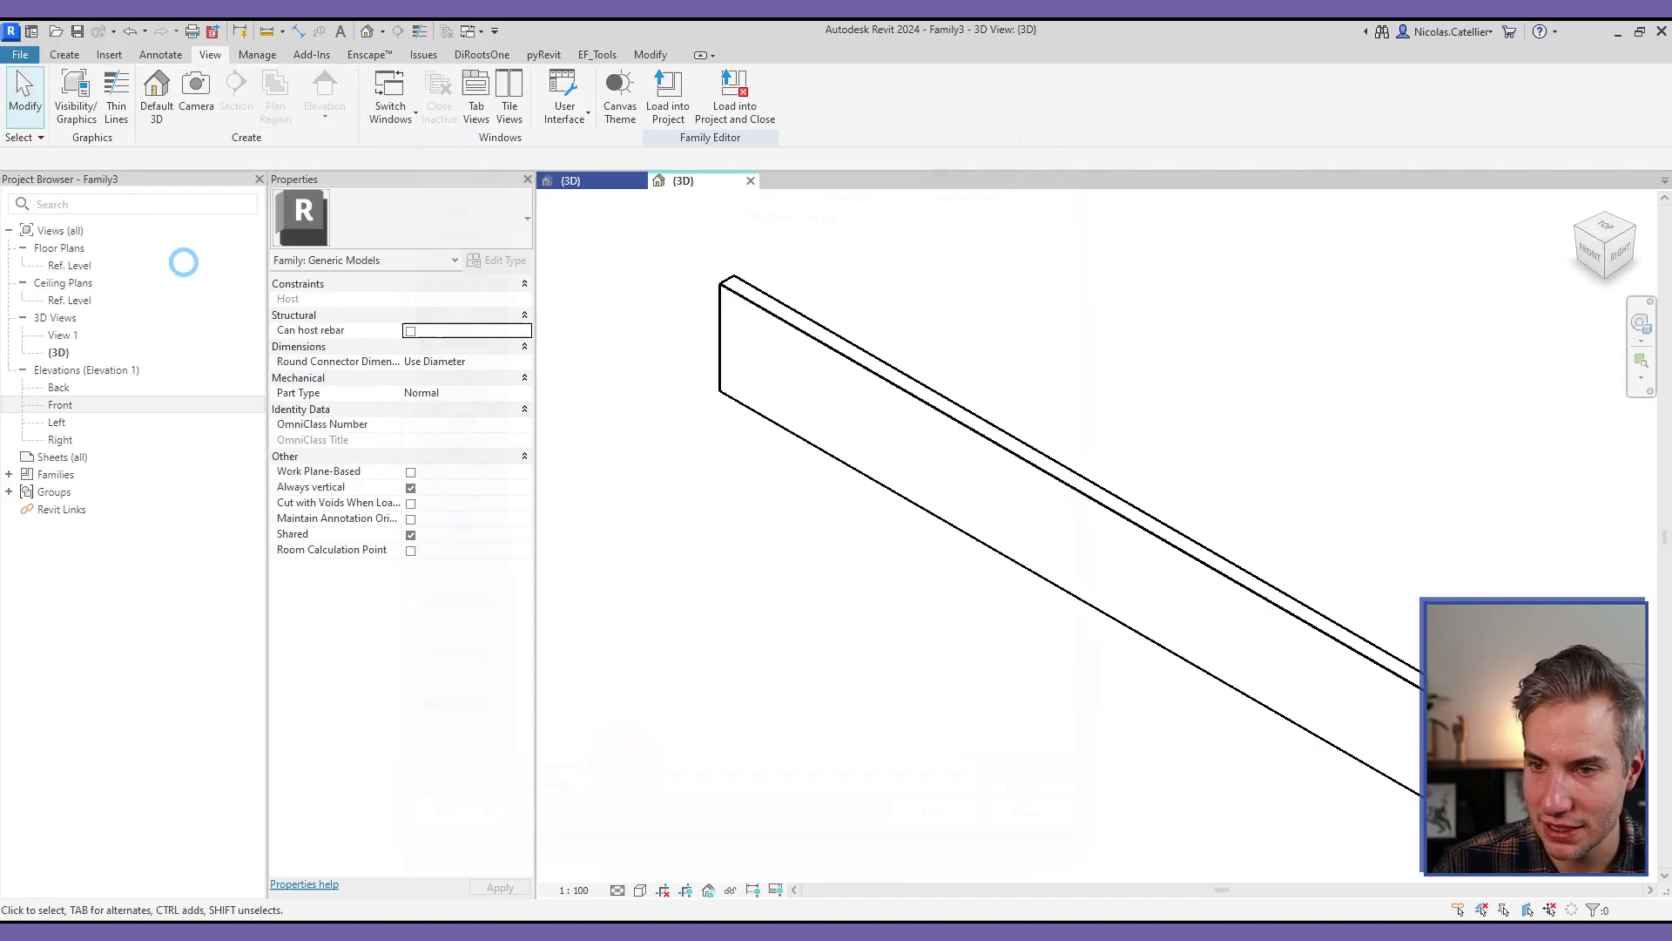
{"action": "key", "text": "Return"}
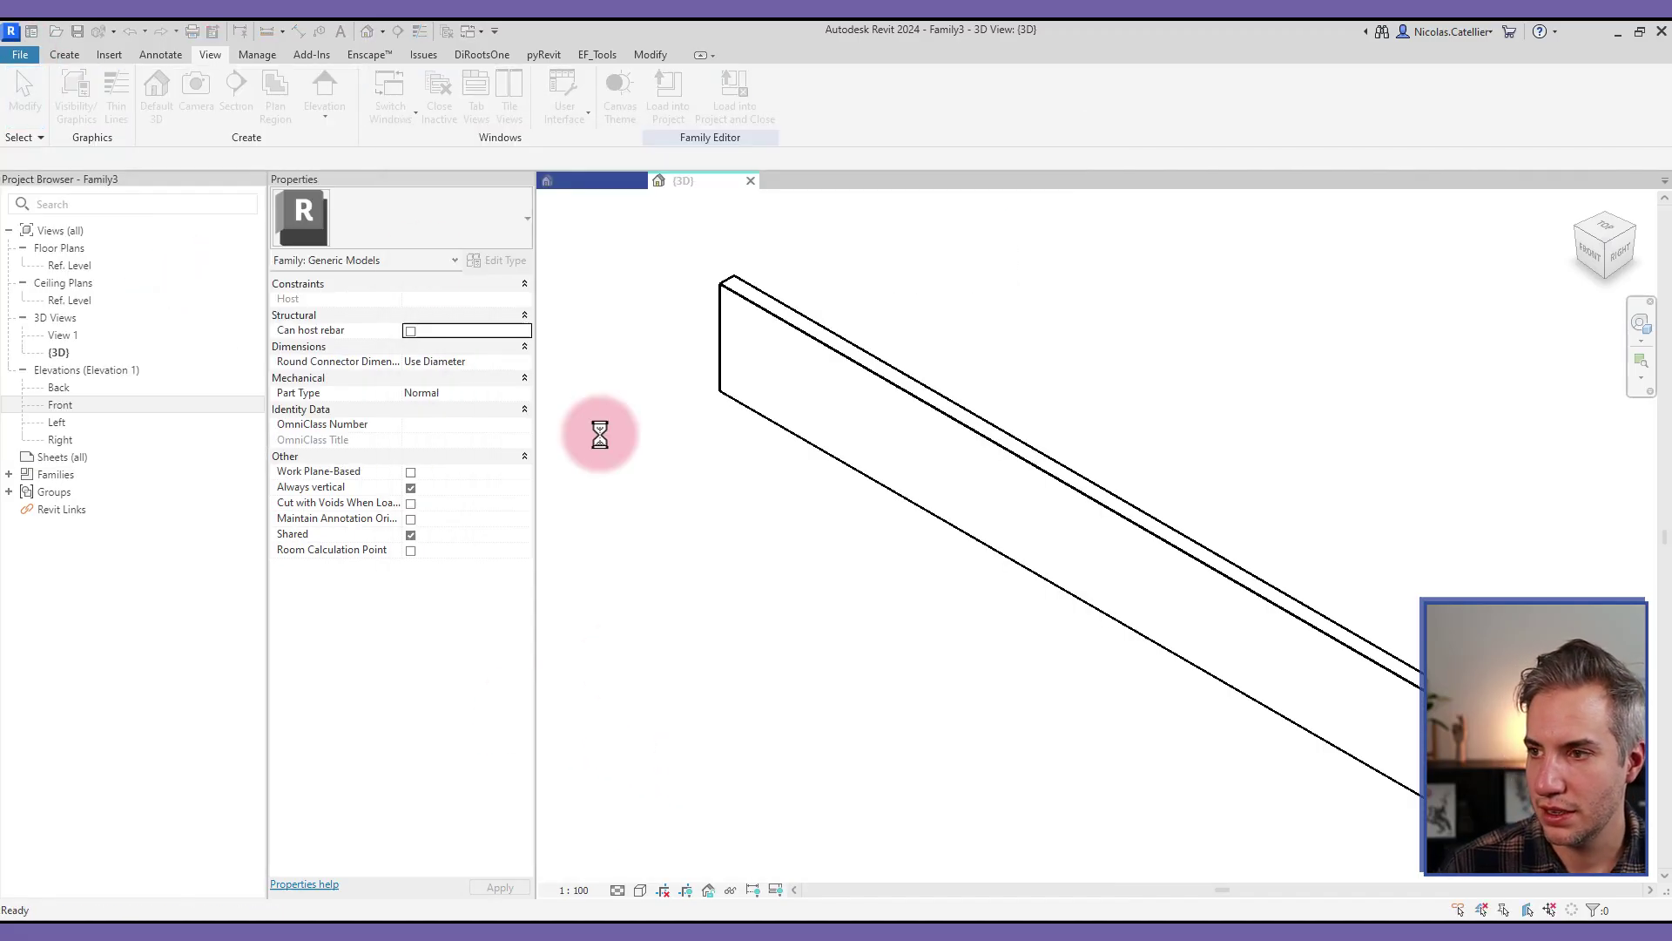
{"action": "left_click", "coordinate": [64, 54]}
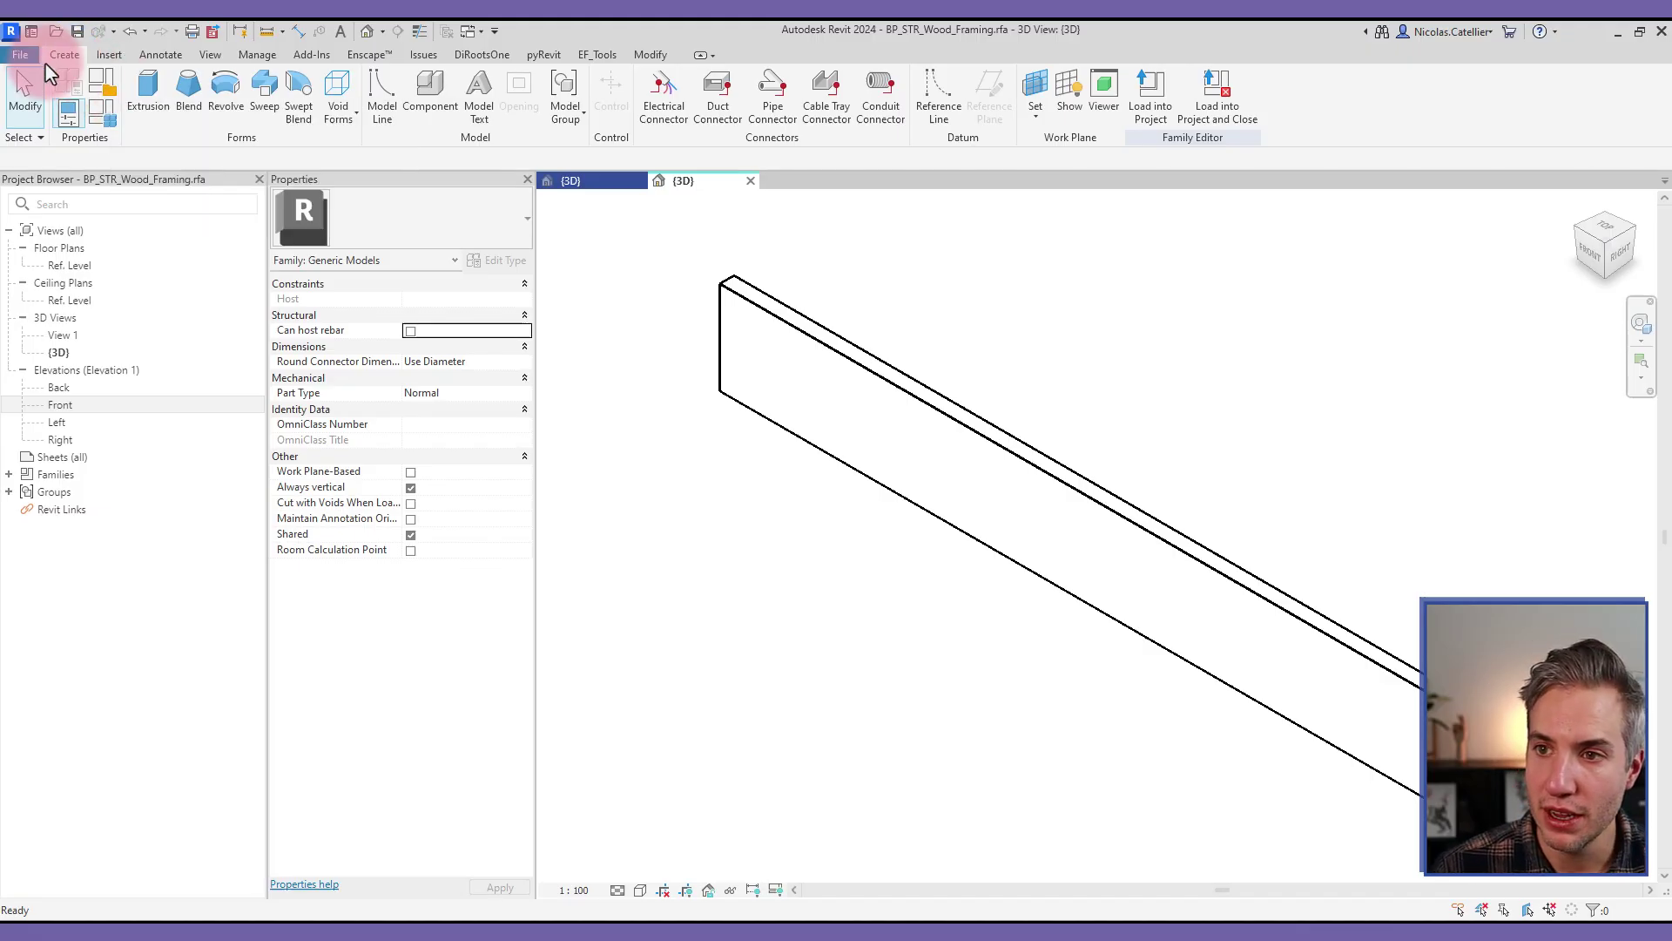
- Change the wood framing family's category from Generic Models to Structural Framing
{"action": "left_click", "coordinate": [104, 87]}
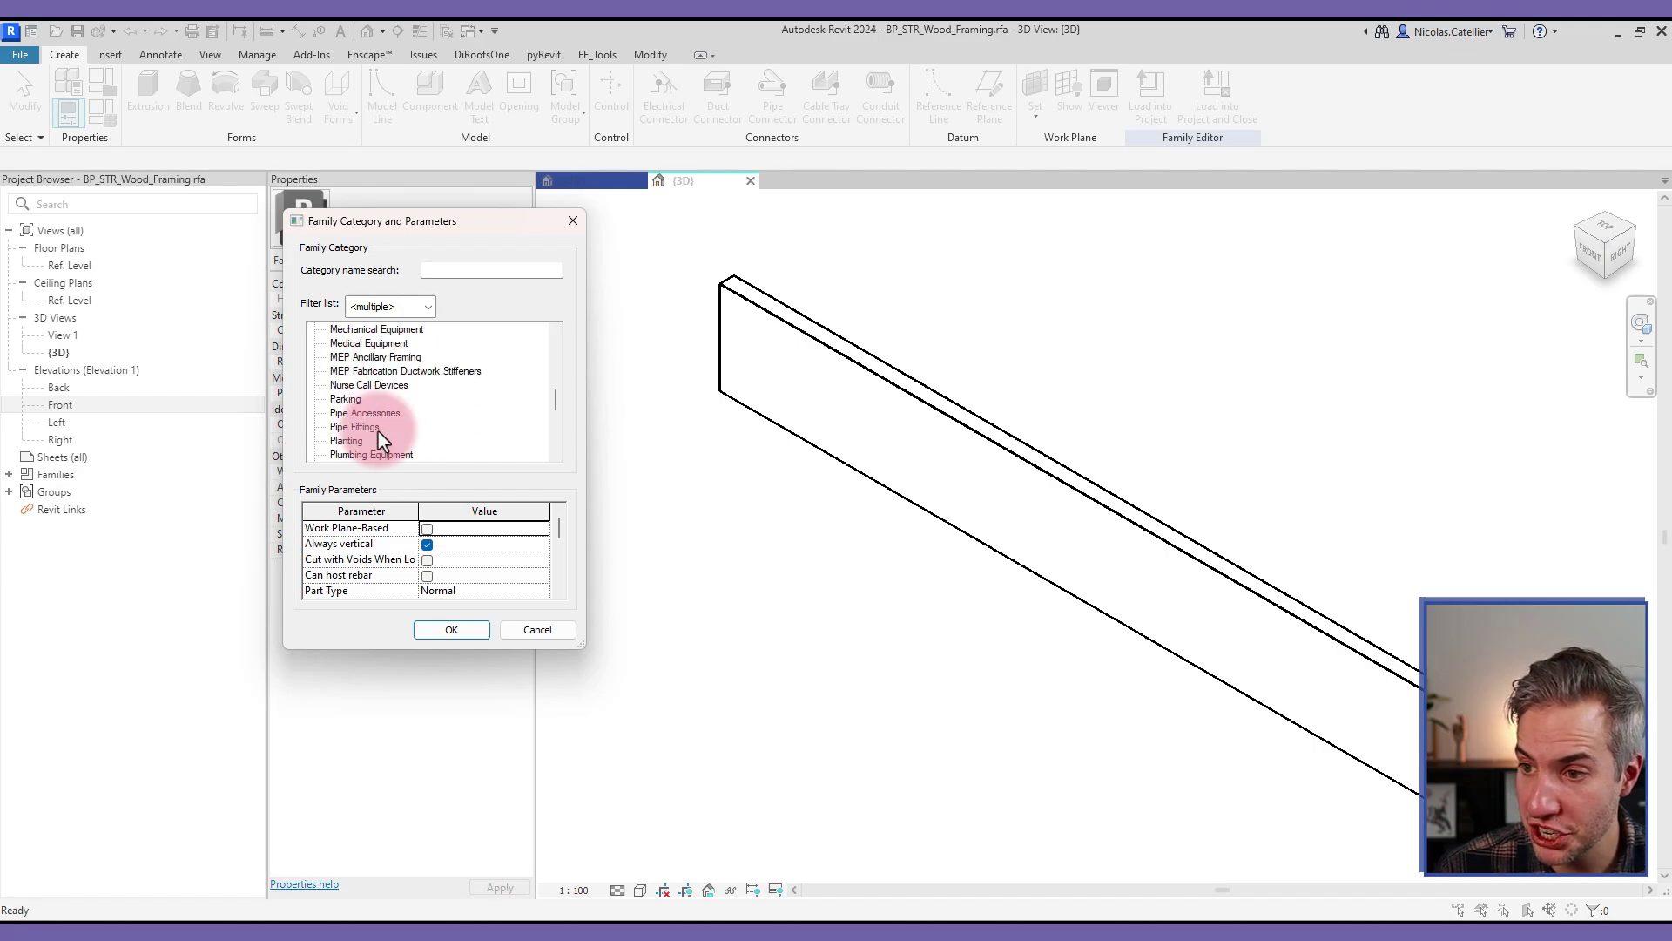
{"action": "scroll", "coordinate": [410, 402], "scroll_direction": "down", "scroll_amount": 2}
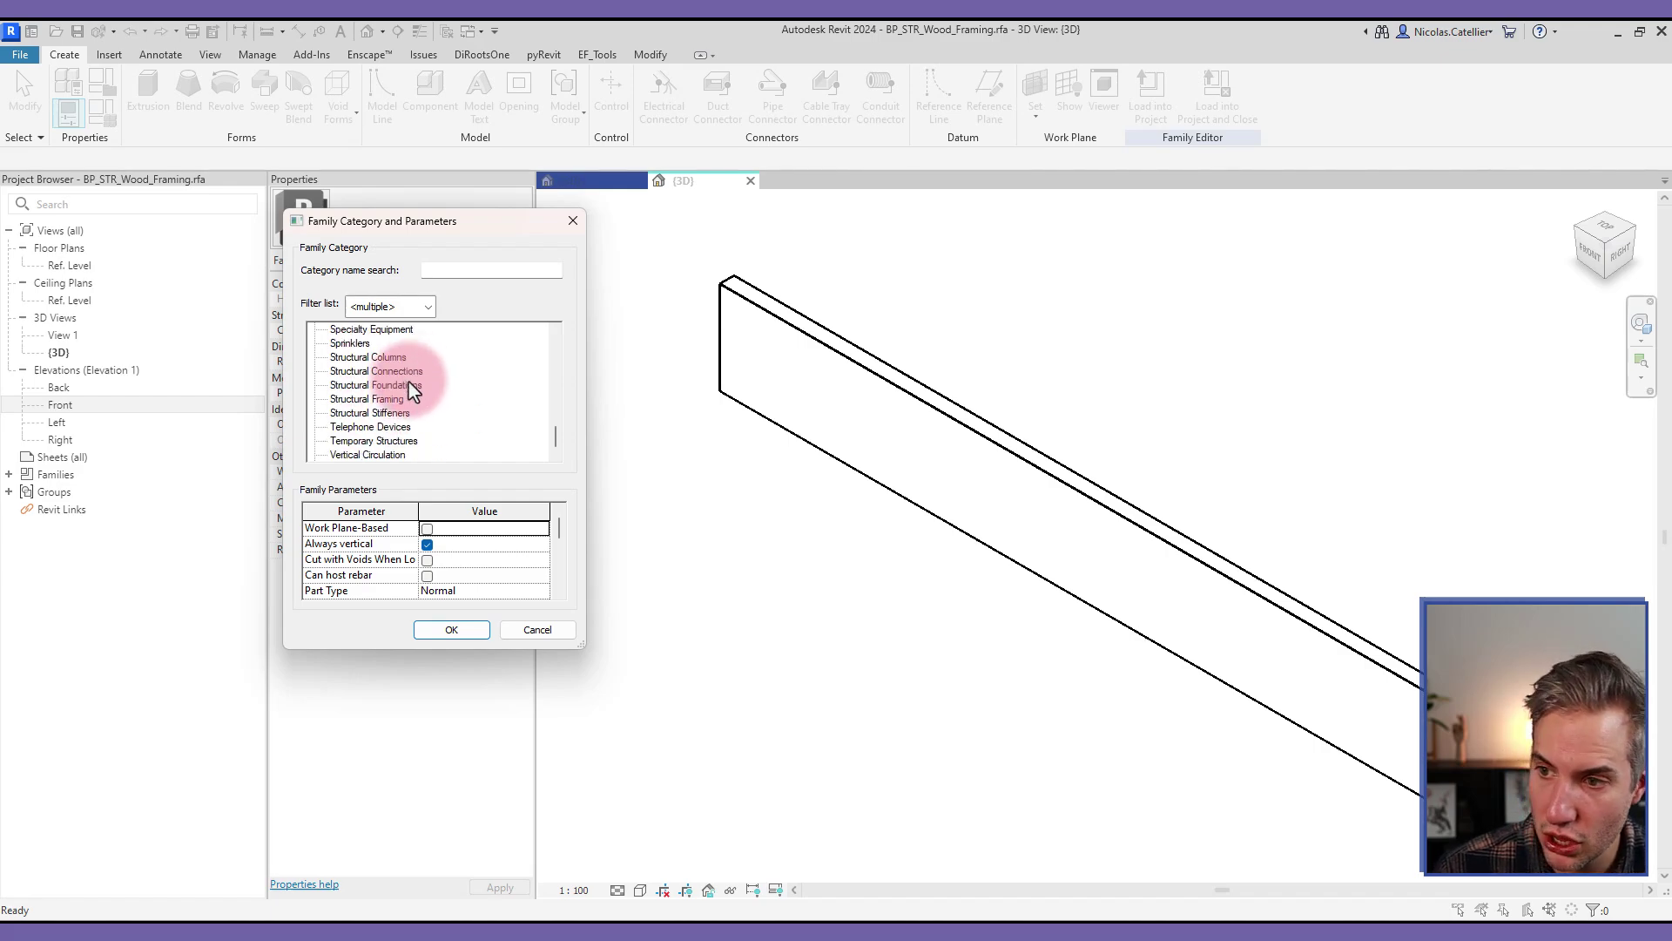
{"action": "left_click", "coordinate": [410, 398]}
{"action": "left_click", "coordinate": [449, 632]}
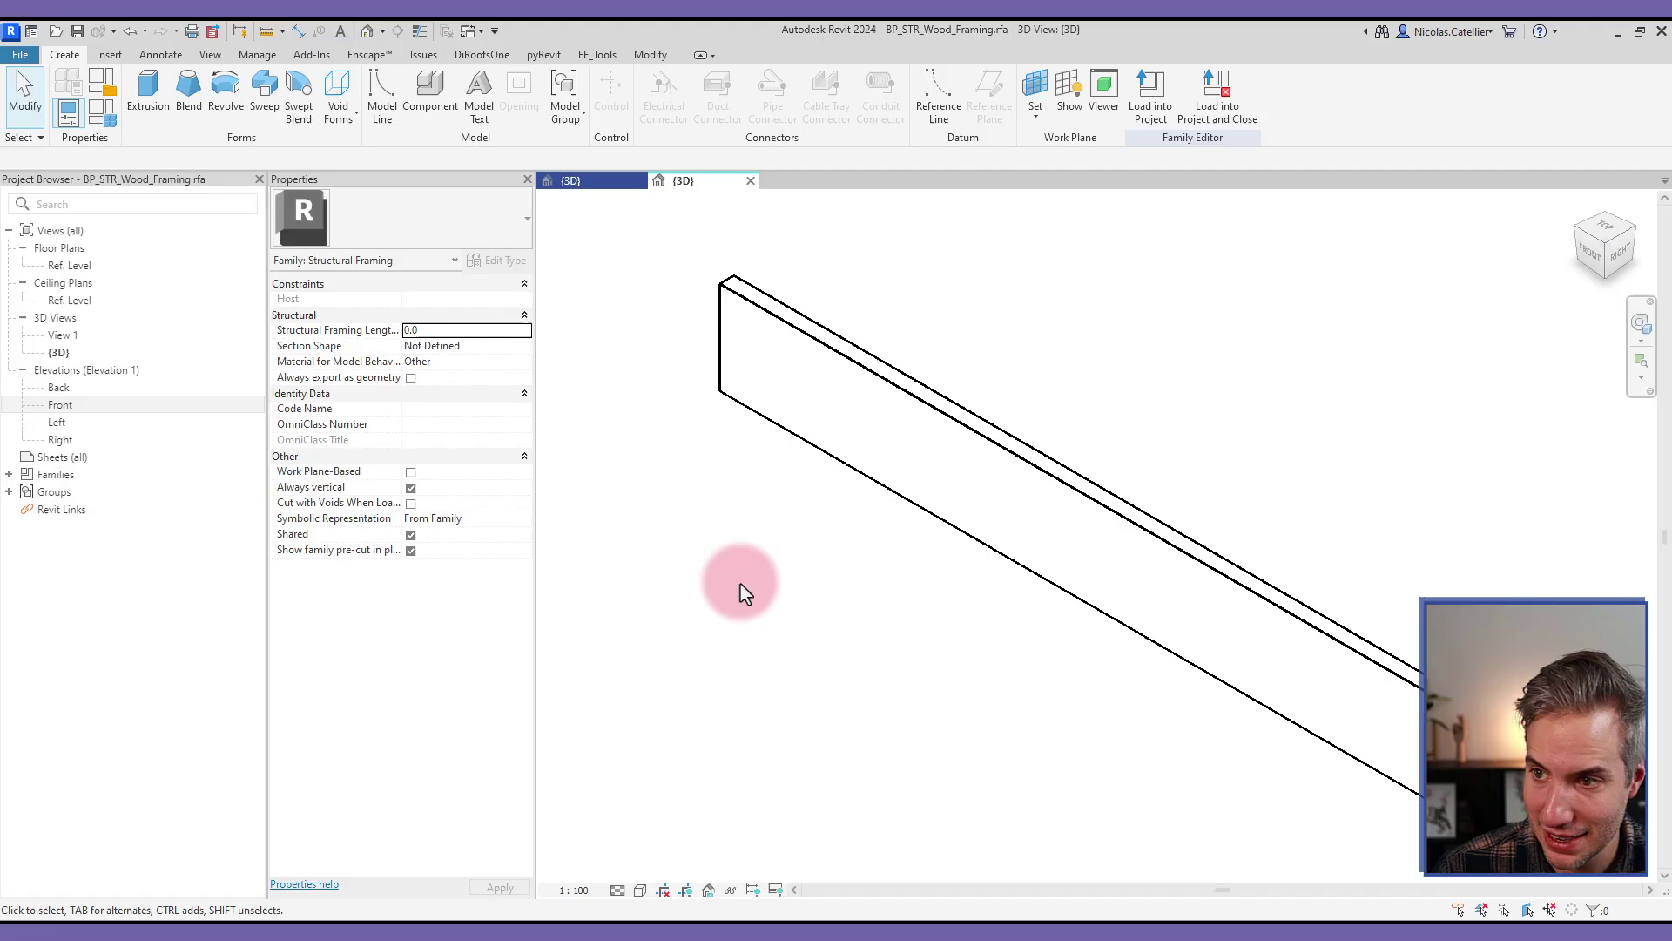
- Create a new family from the Generic Model.rft template in the English-Imperial folder
{"action": "left_click", "coordinate": [23, 55]}
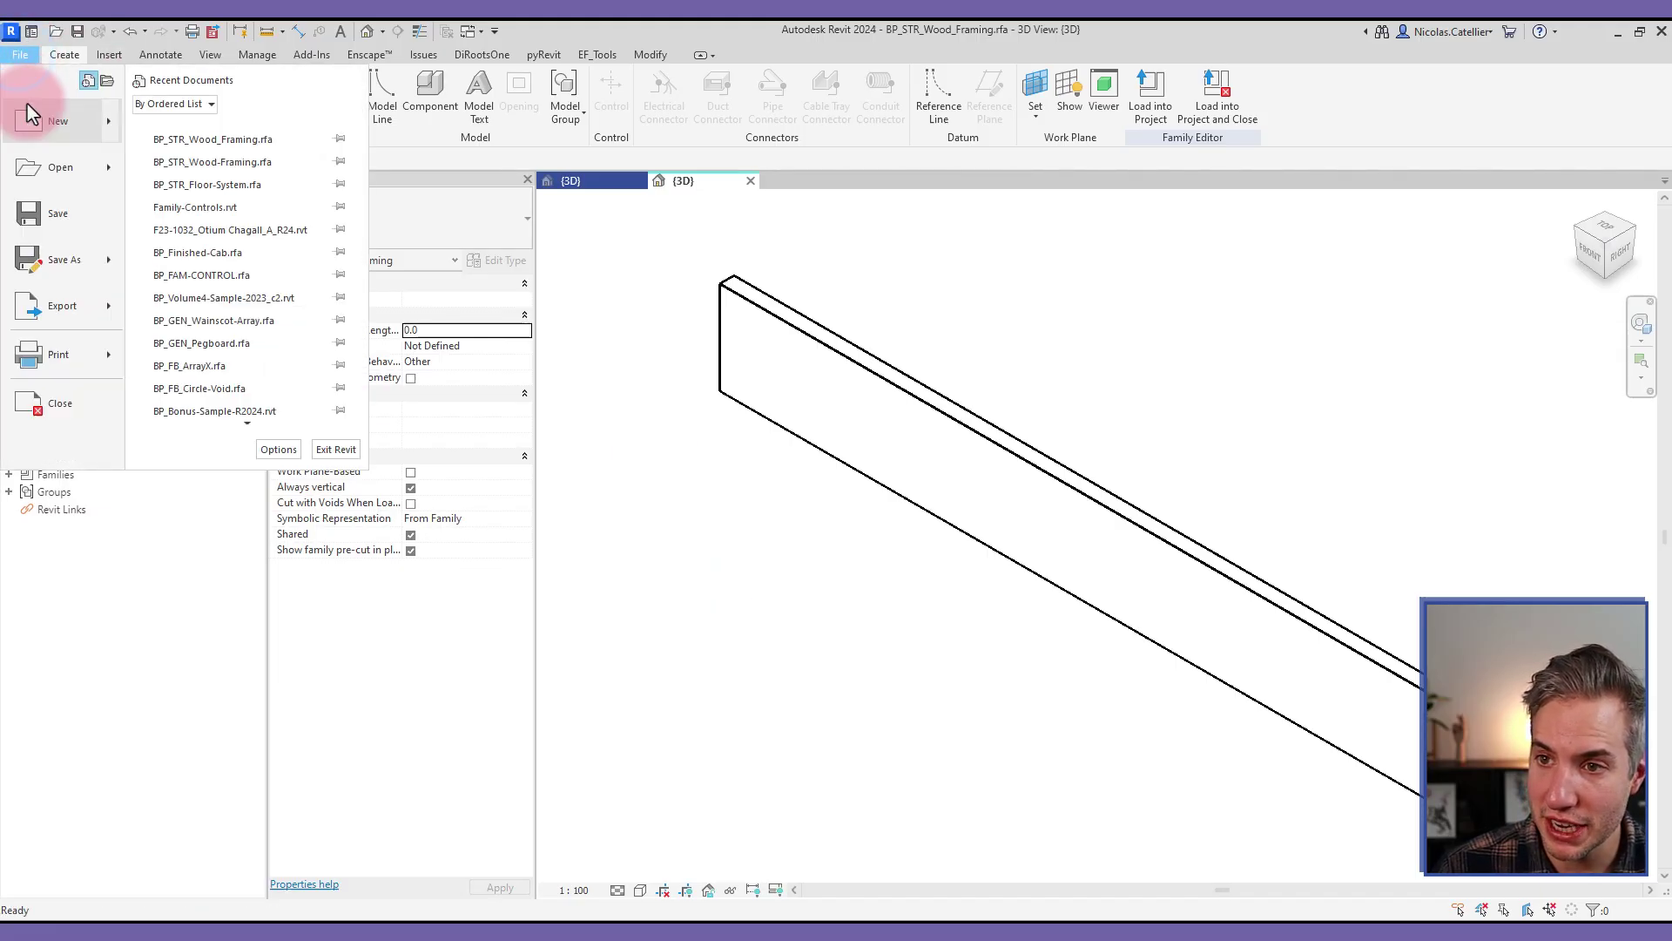
{"action": "left_click", "coordinate": [69, 123]}
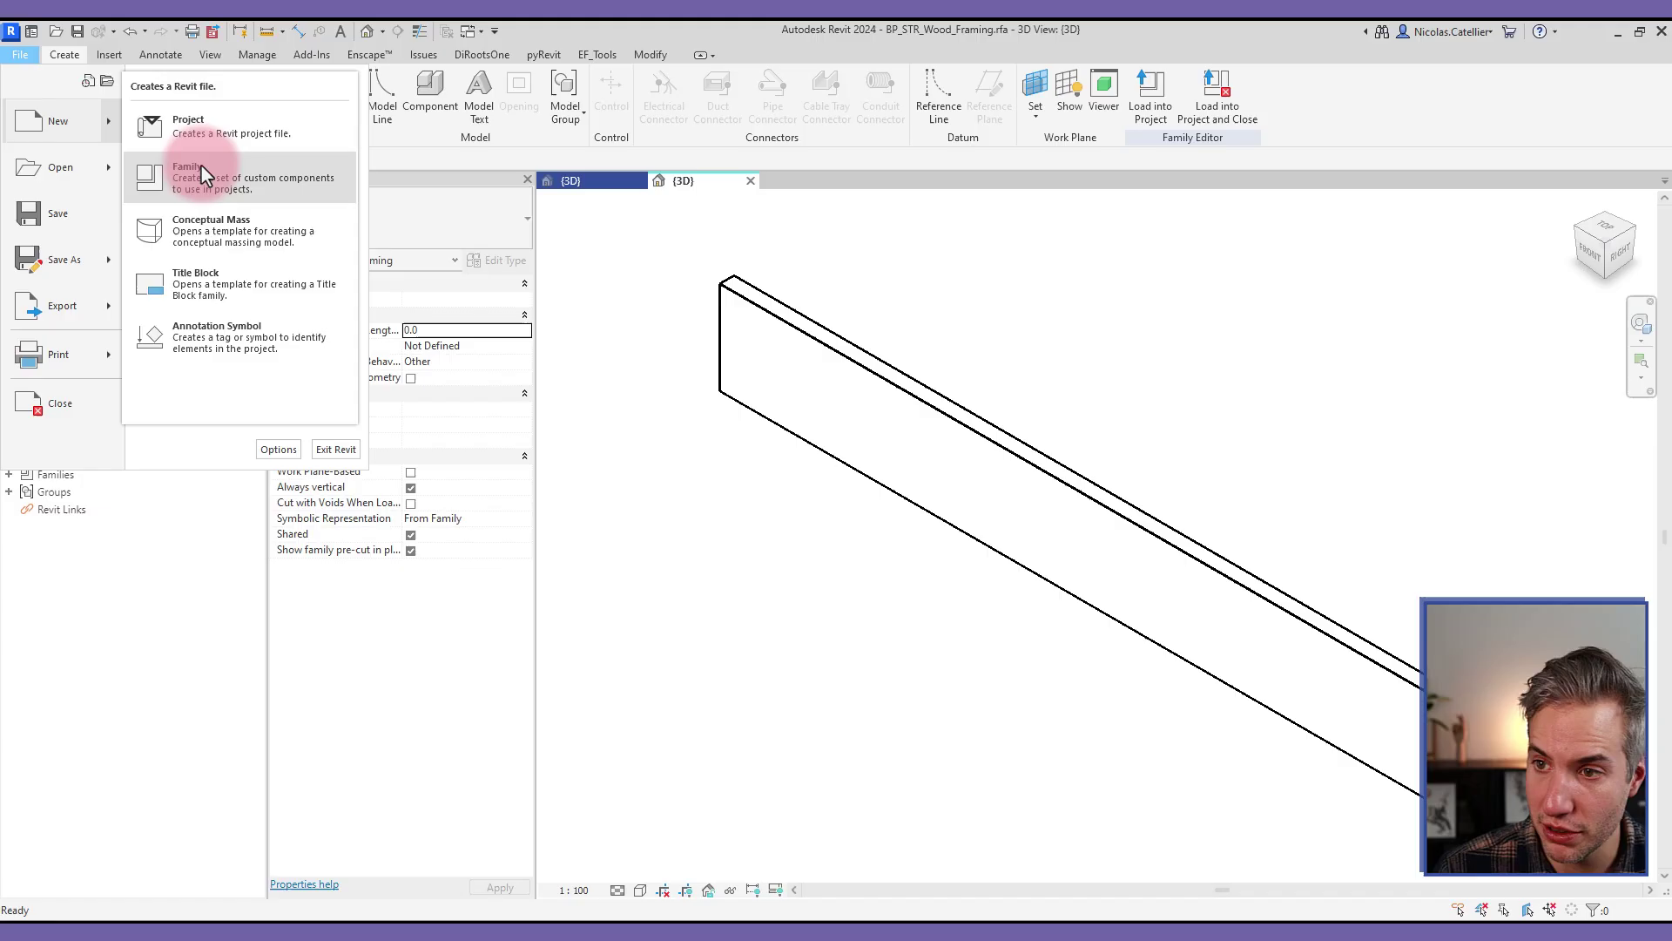
{"action": "left_click", "coordinate": [201, 170]}
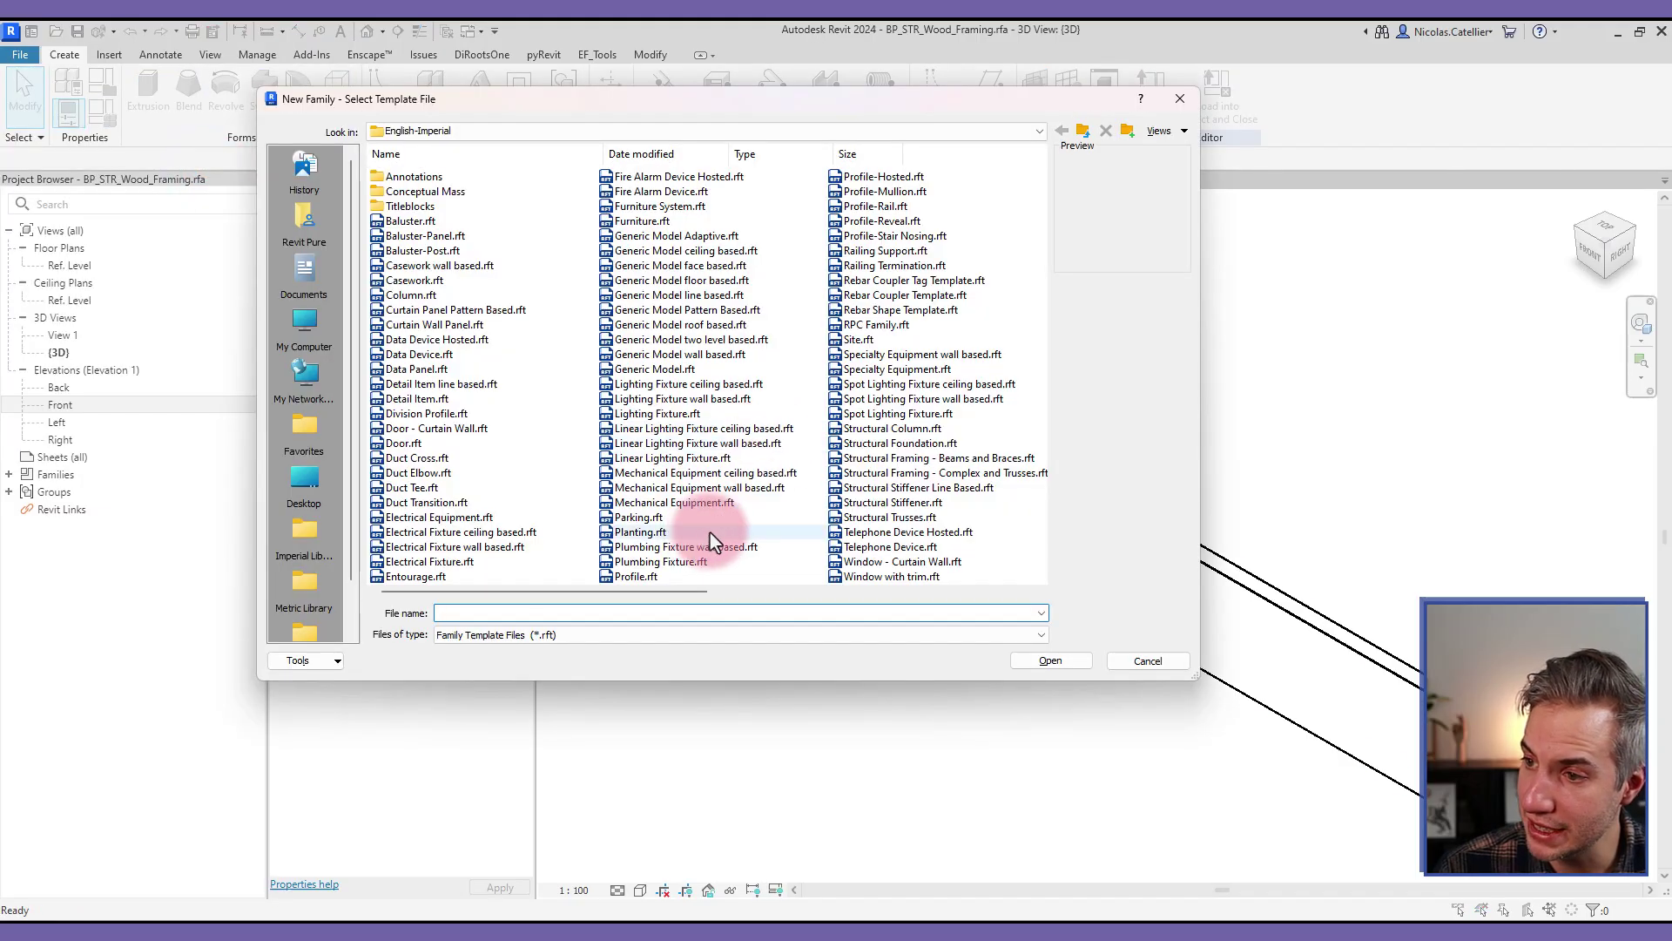
{"action": "double_click", "coordinate": [662, 369]}
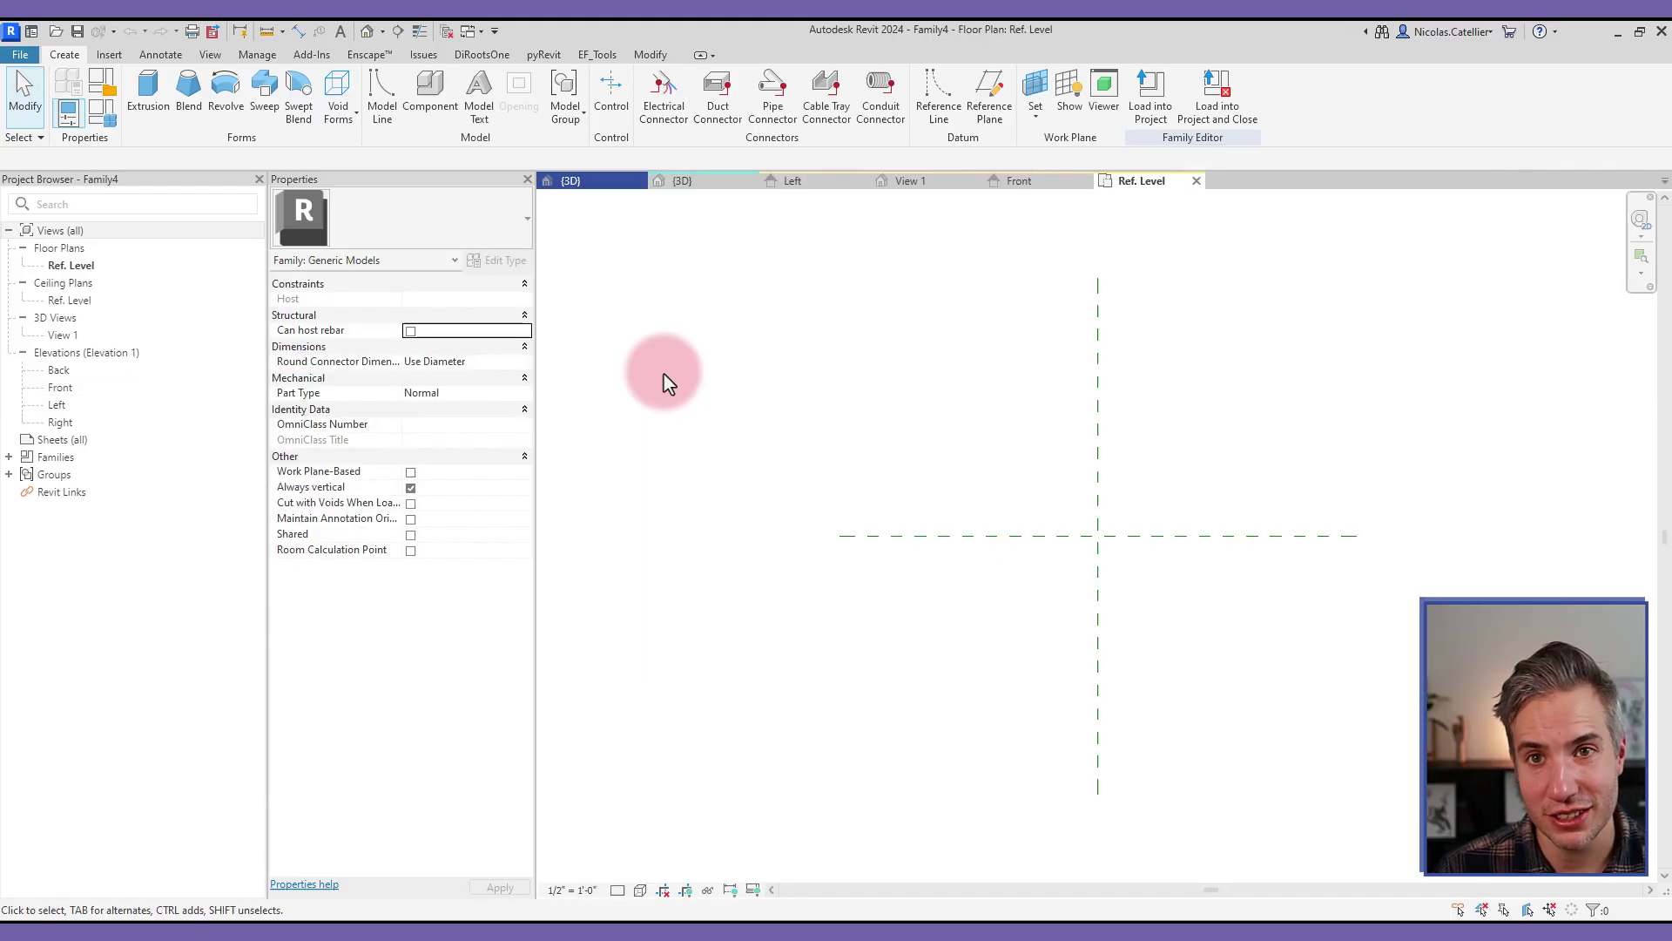
- Draw four reference planes around the center planes, about 3' above, 3'-6" below, 4'-7" to the left and 4'-1" to the right
{"action": "left_click", "coordinate": [1096, 420]}
{"action": "key", "text": "r"}
{"action": "key", "text": "p"}
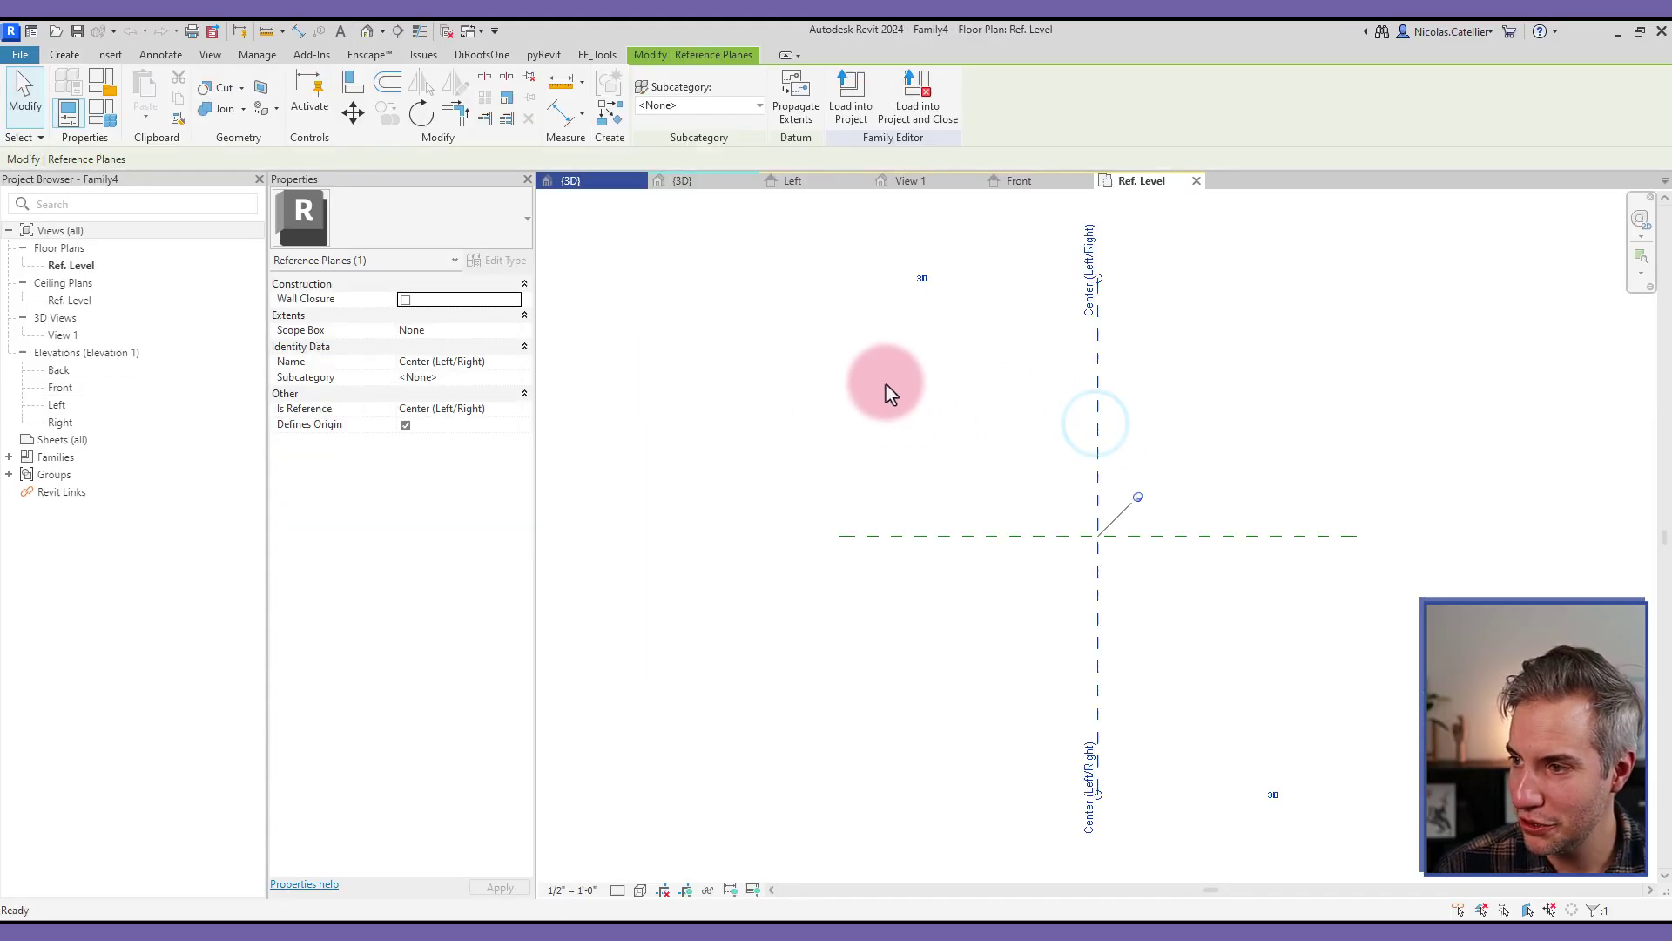
{"action": "left_click", "coordinate": [880, 381]}
{"action": "left_click", "coordinate": [1314, 381]}
{"action": "left_click", "coordinate": [1307, 332]}
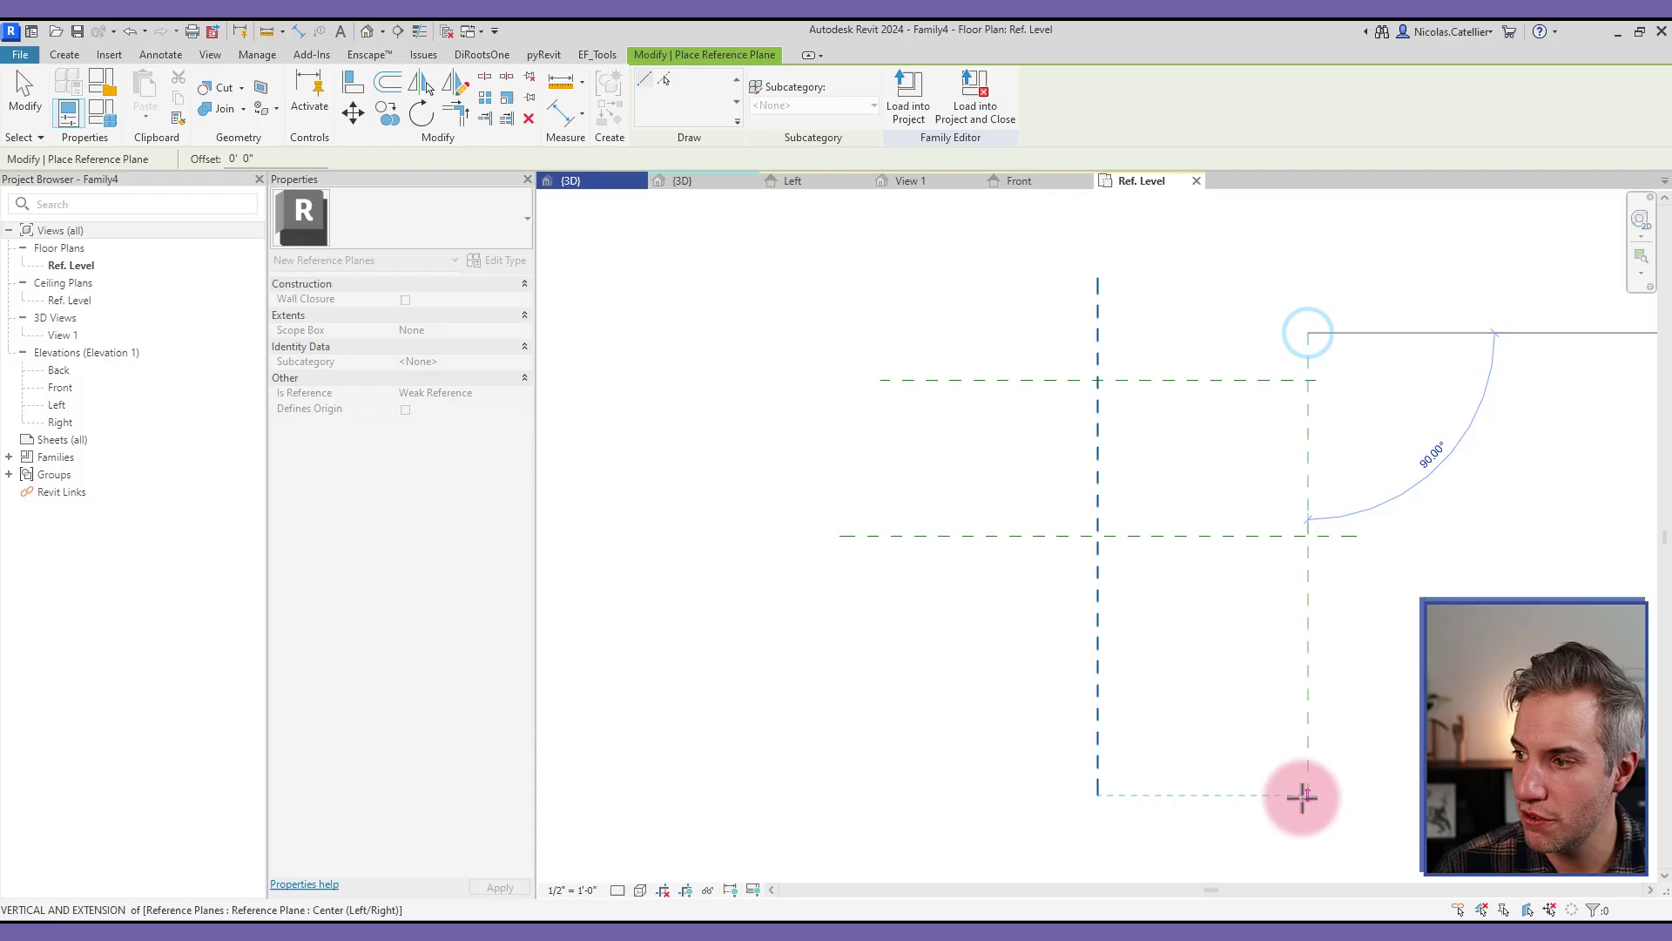
{"action": "left_click", "coordinate": [1307, 794]}
{"action": "left_click", "coordinate": [1359, 717]}
{"action": "left_click", "coordinate": [816, 717]}
{"action": "left_click", "coordinate": [860, 316]}
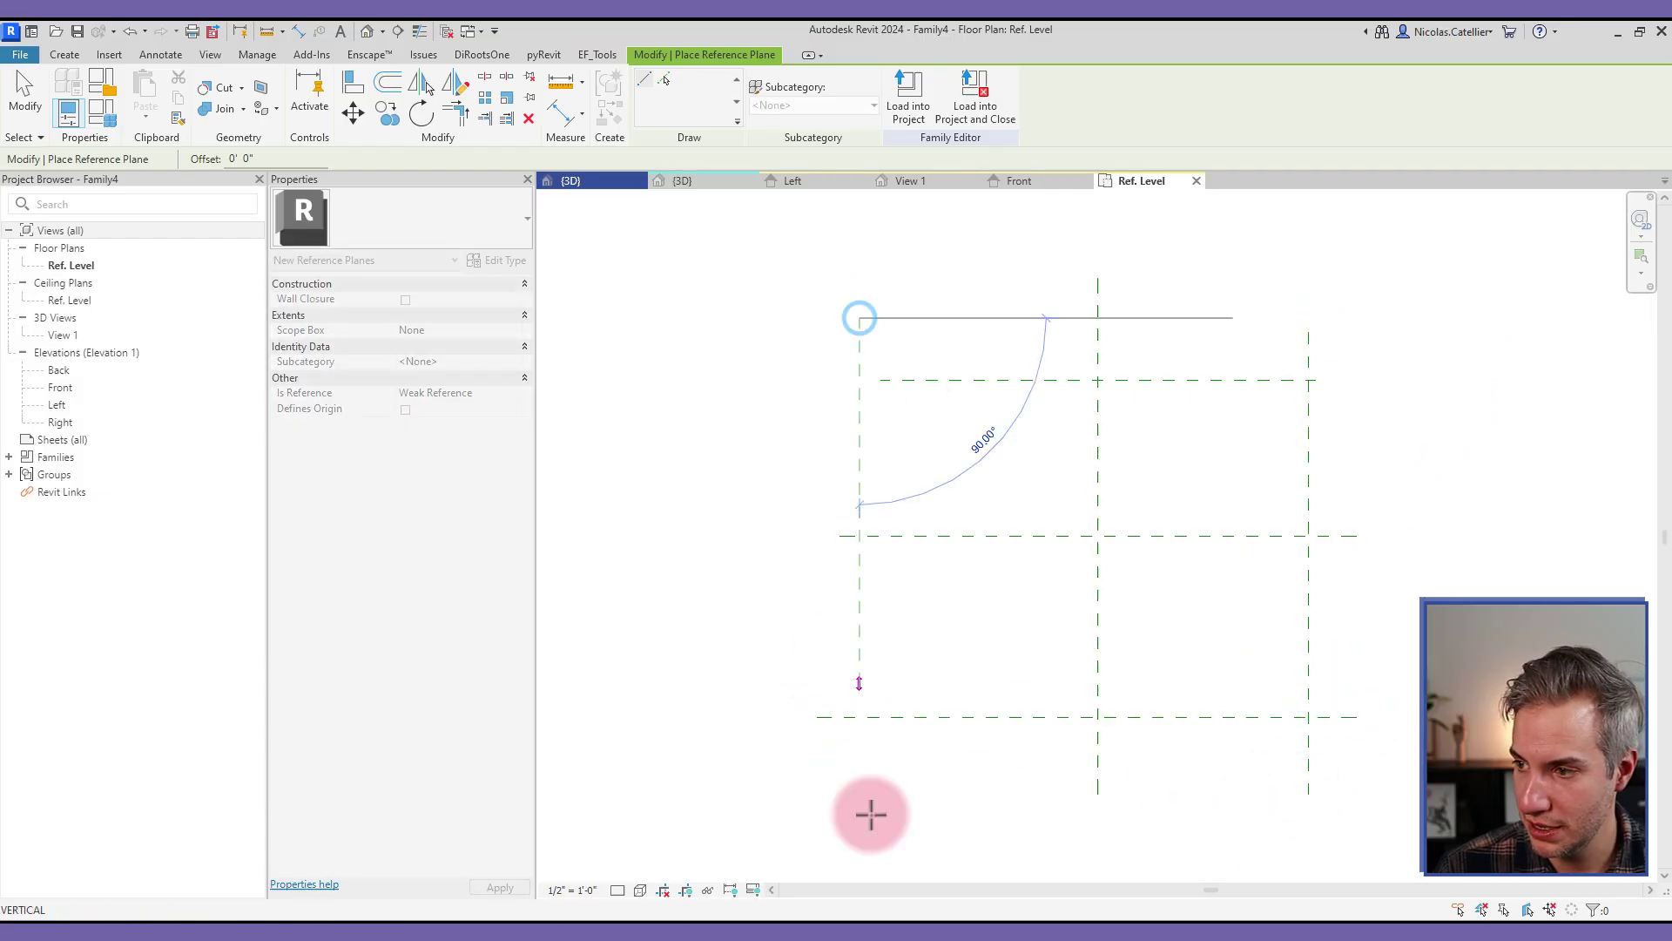
{"action": "left_click", "coordinate": [862, 810]}
{"action": "key", "text": "Escape"}
{"action": "key", "text": "Escape"}
- Add a horizontal and a vertical aligned dimension string, each running from outer plane through the center plane to the opposite outer plane
{"action": "key", "text": "d"}
{"action": "key", "text": "i"}
{"action": "left_click", "coordinate": [859, 331]}
{"action": "left_click", "coordinate": [1097, 340]}
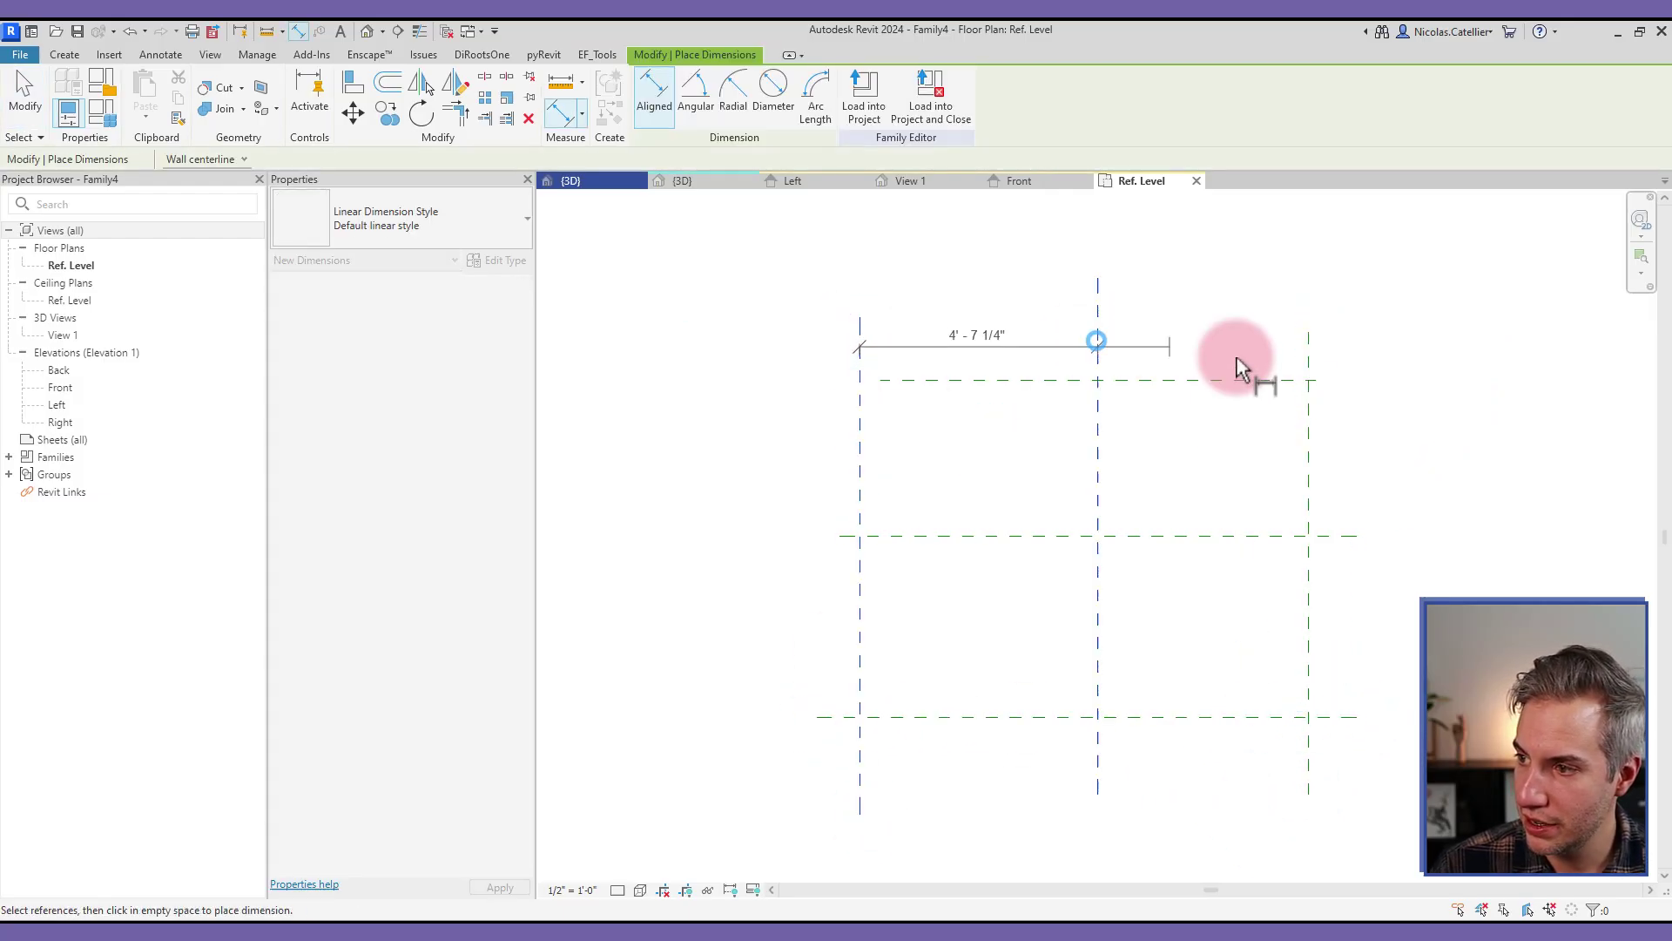
{"action": "left_click", "coordinate": [1312, 359]}
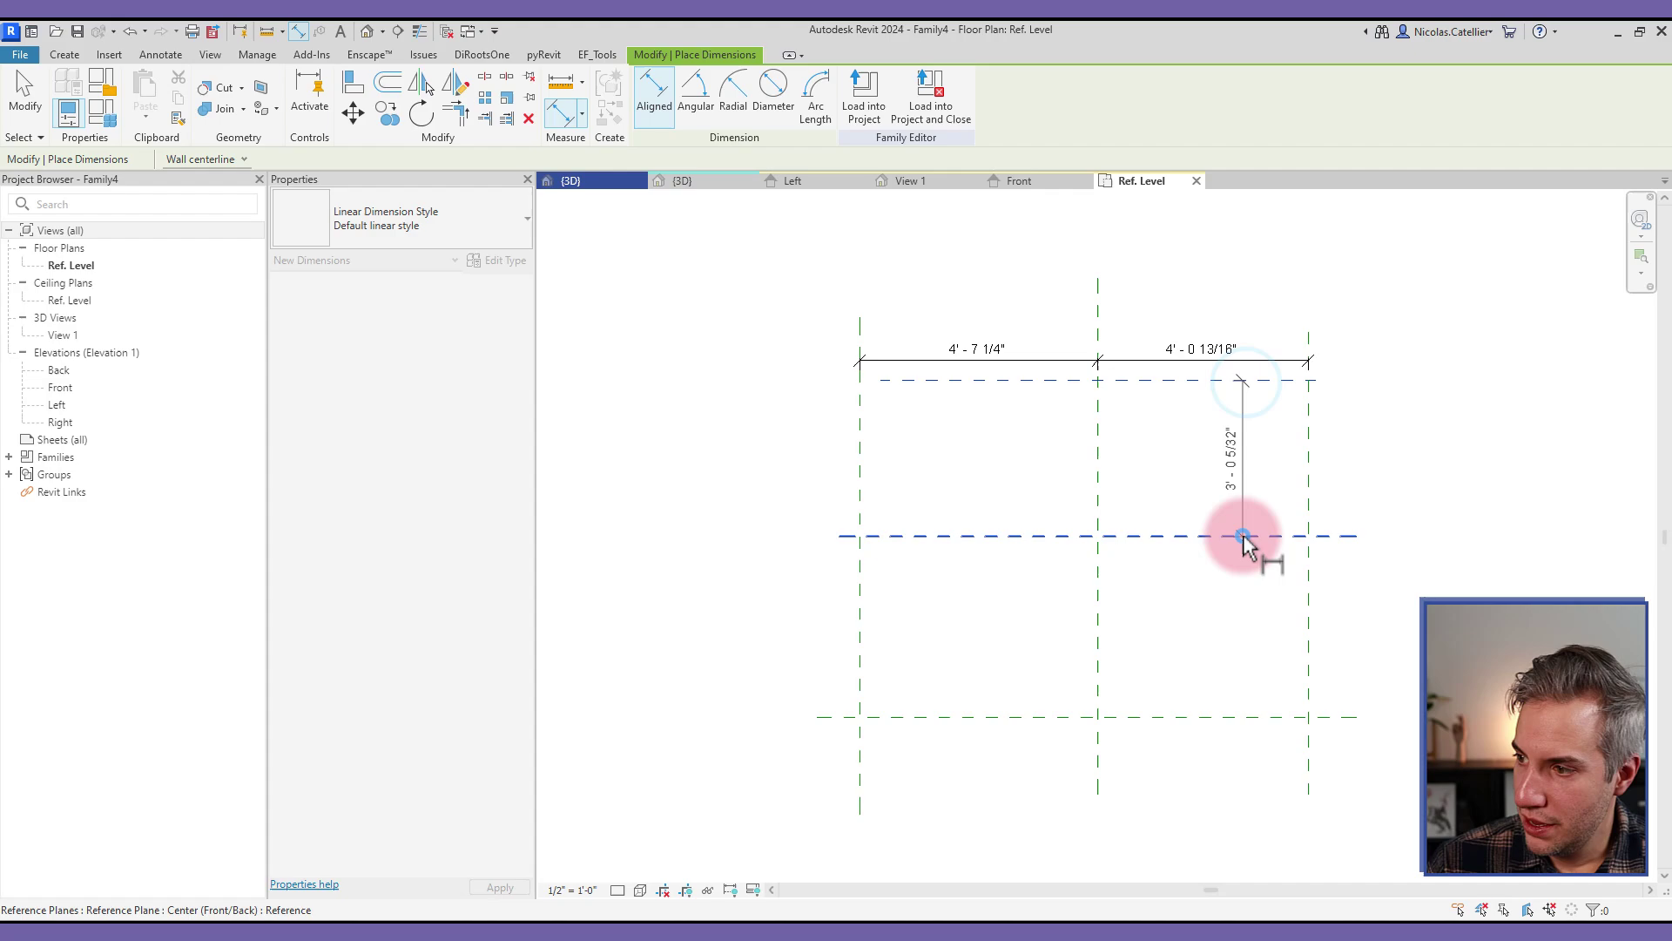
{"action": "left_click", "coordinate": [1244, 536]}
{"action": "left_click", "coordinate": [1245, 717]}
{"action": "left_click", "coordinate": [1243, 616]}
{"action": "key", "text": "Escape"}
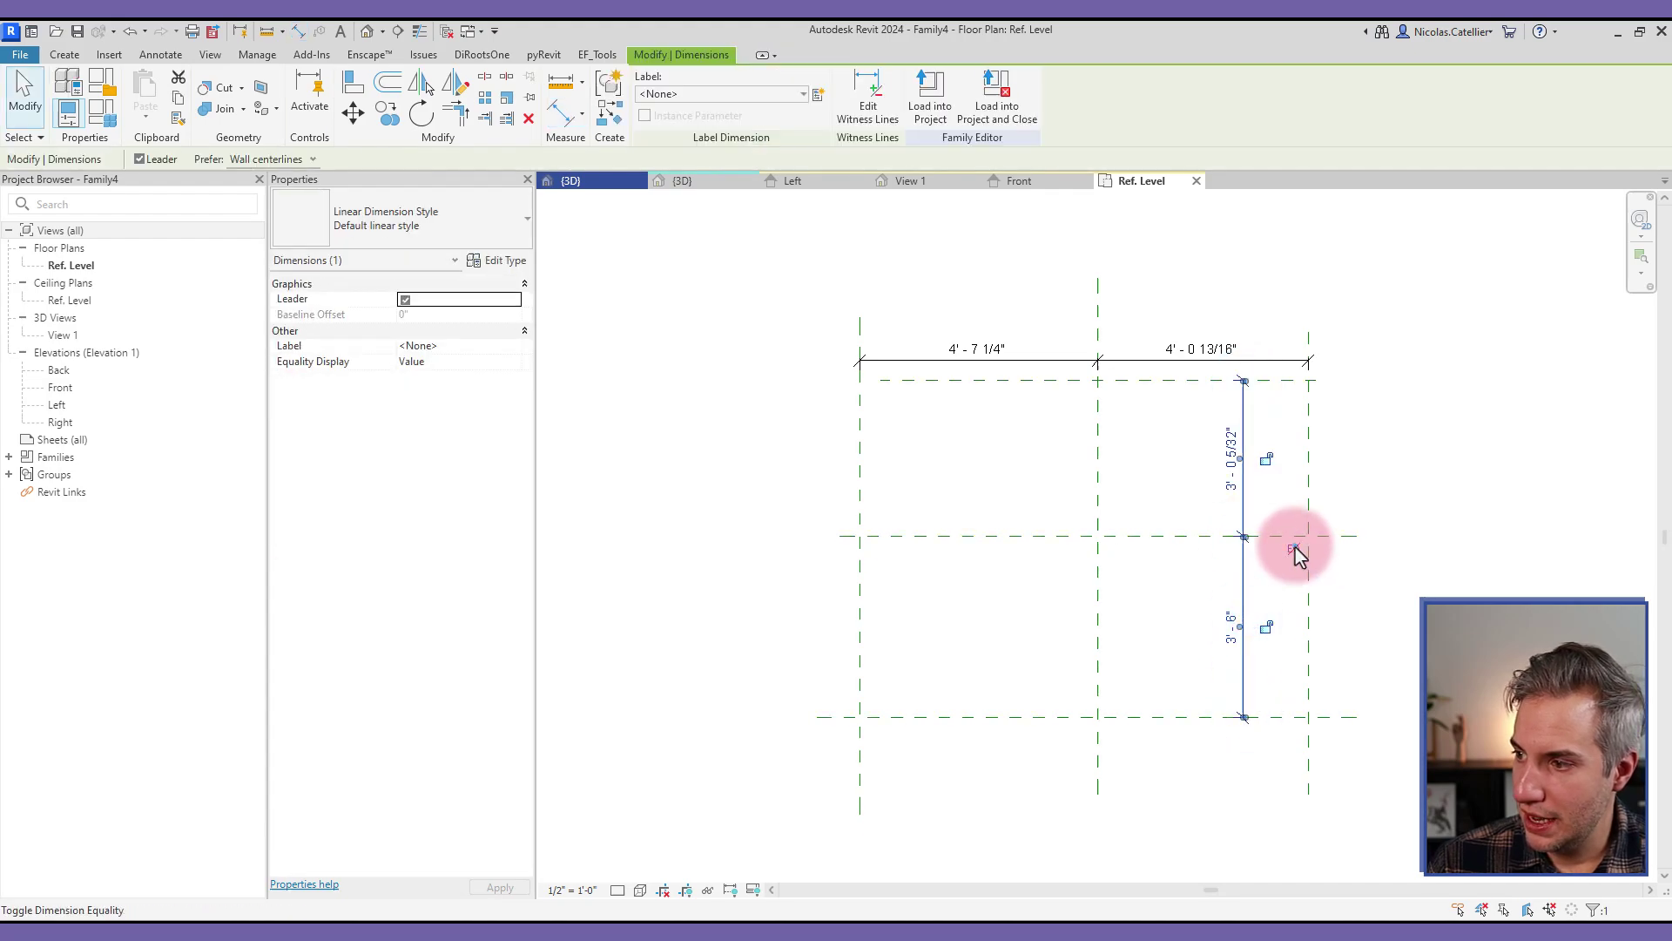
- Apply the equality constraint to both dimension strings so the outer planes are centered on the origin planes
{"action": "left_click", "coordinate": [1294, 548]}
{"action": "left_click", "coordinate": [1165, 353]}
{"action": "left_click", "coordinate": [1095, 309]}
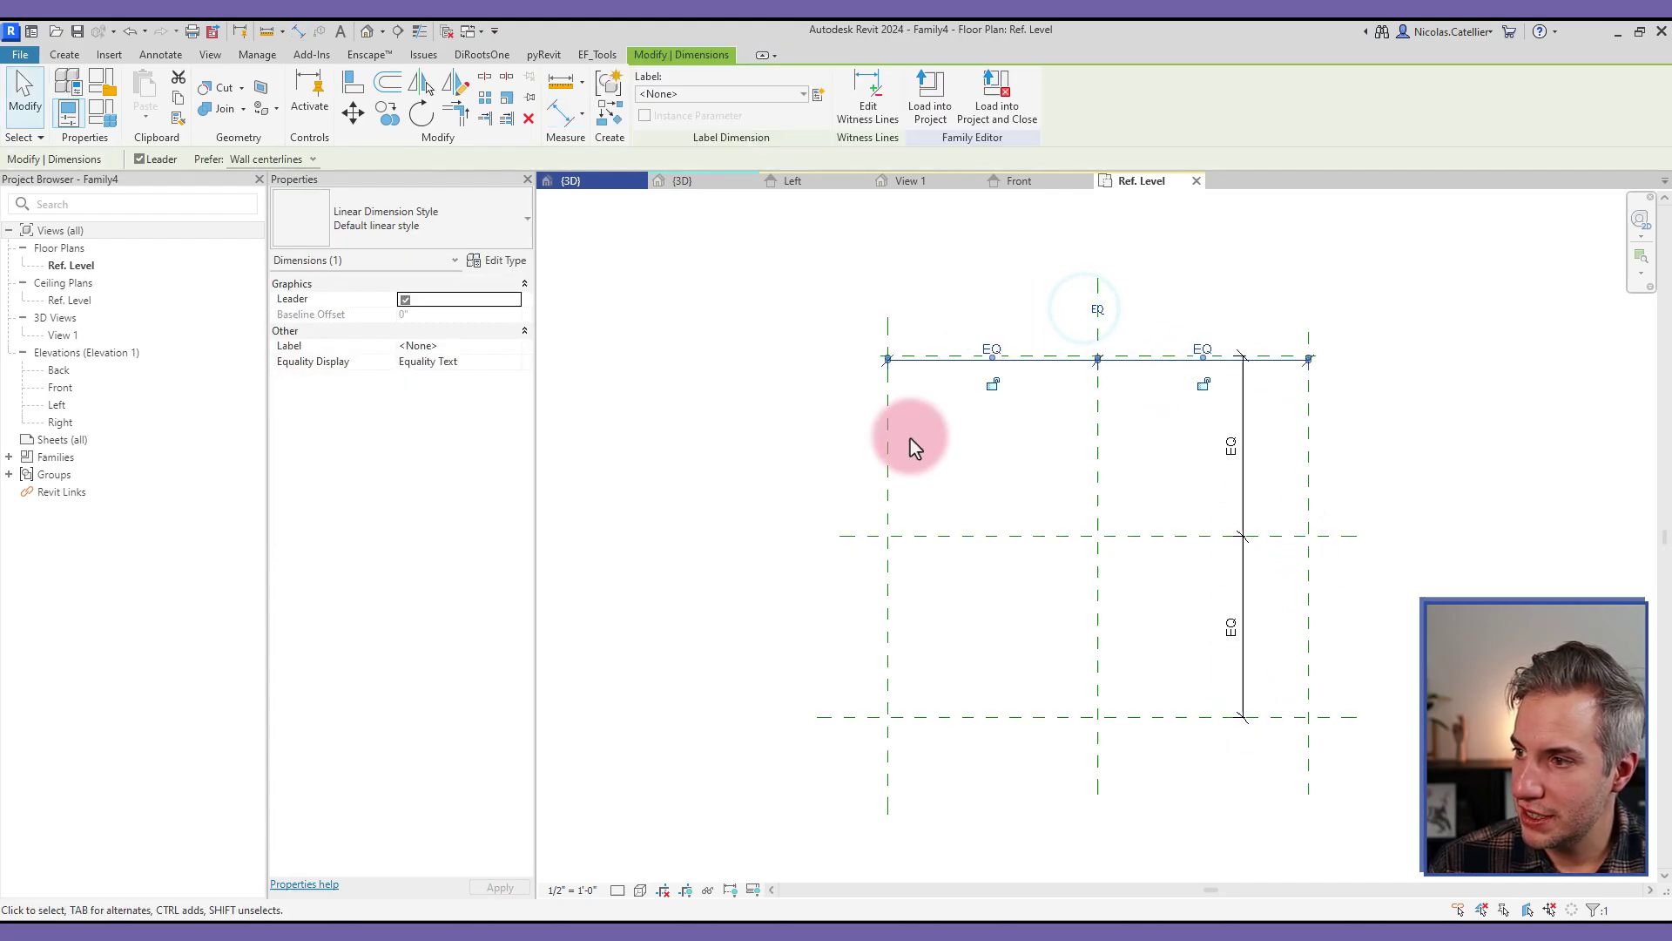
{"action": "key", "text": "Escape"}
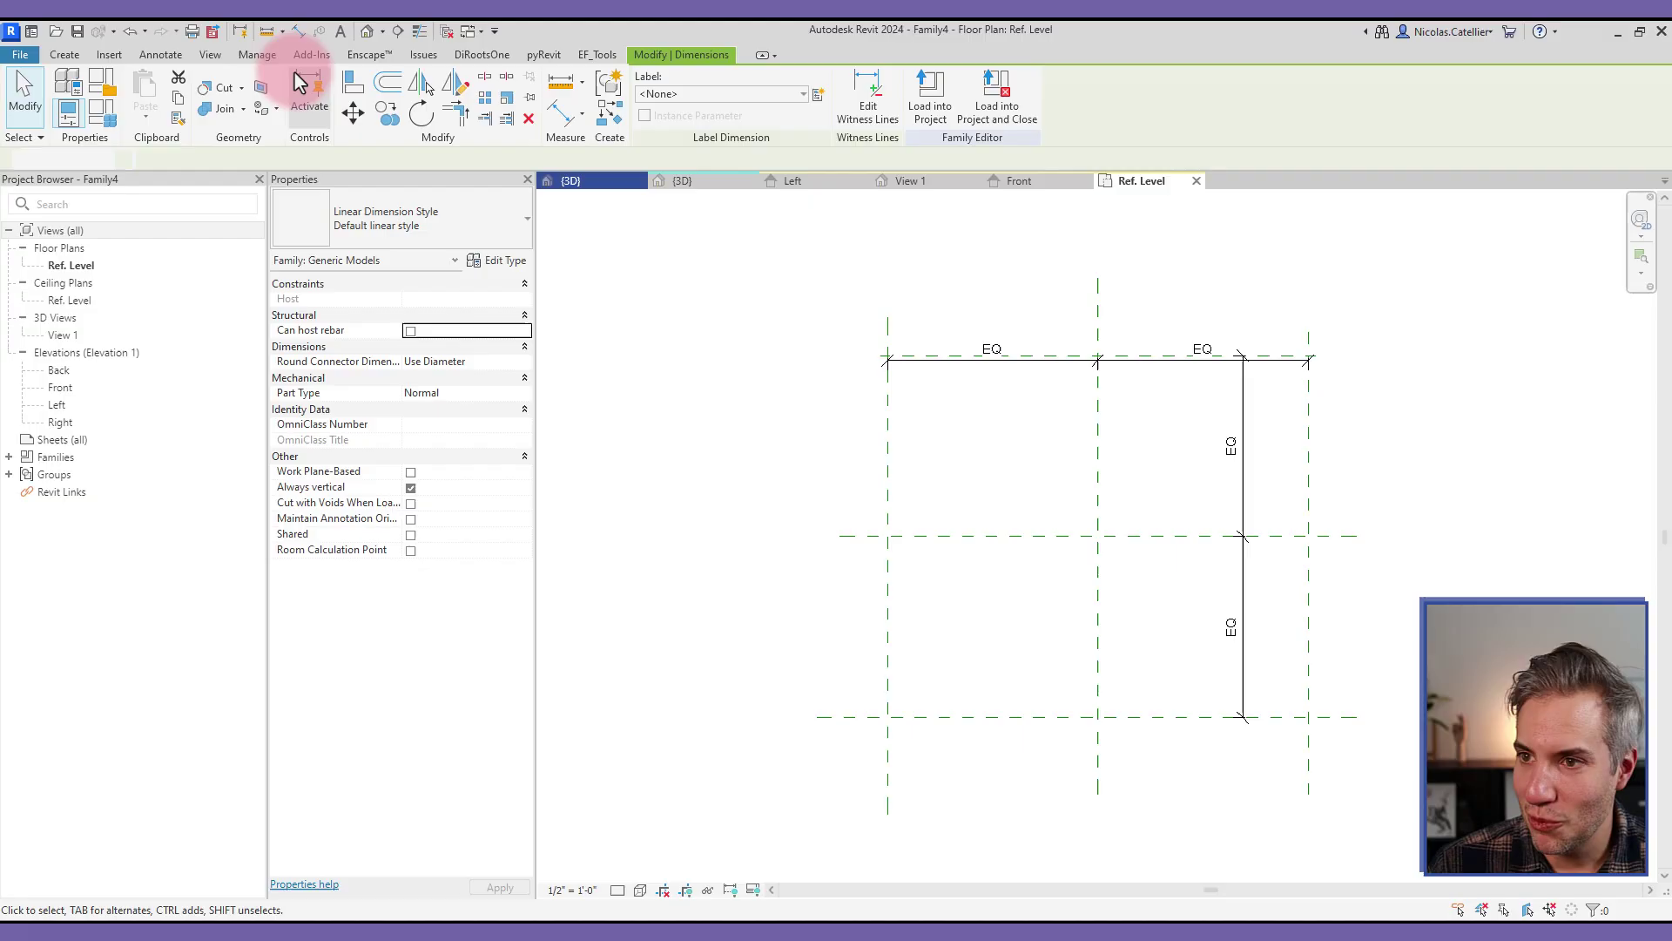
- Set the family's length units to millimeters in the project units
{"action": "left_click", "coordinate": [261, 55]}
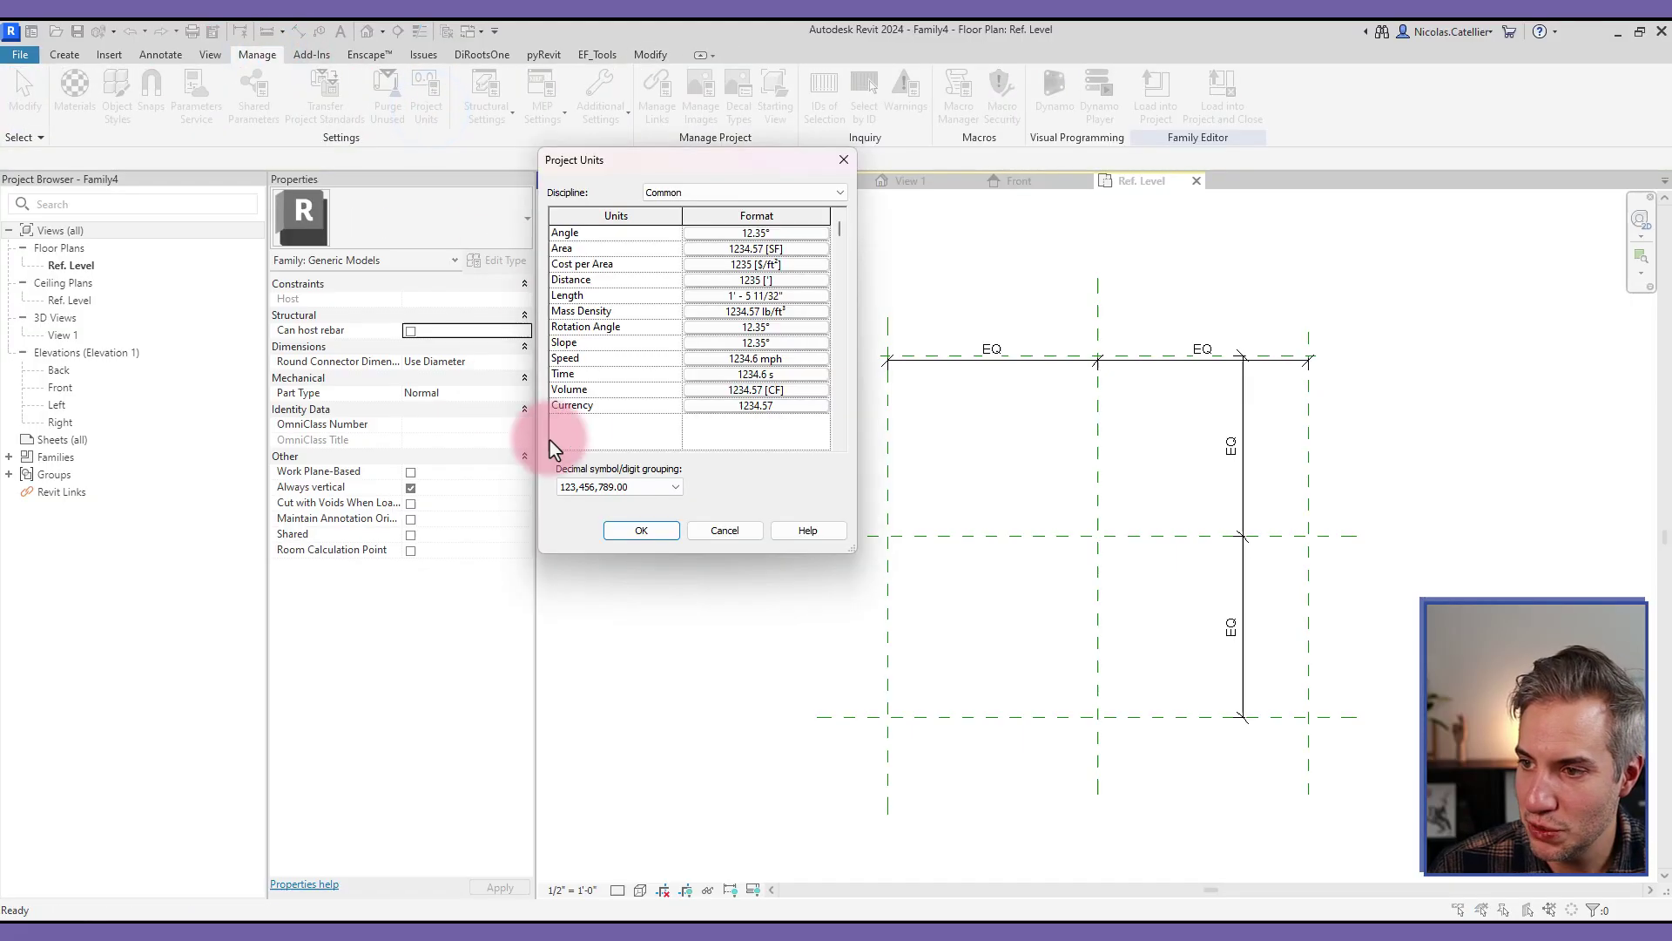
{"action": "left_click", "coordinate": [723, 296]}
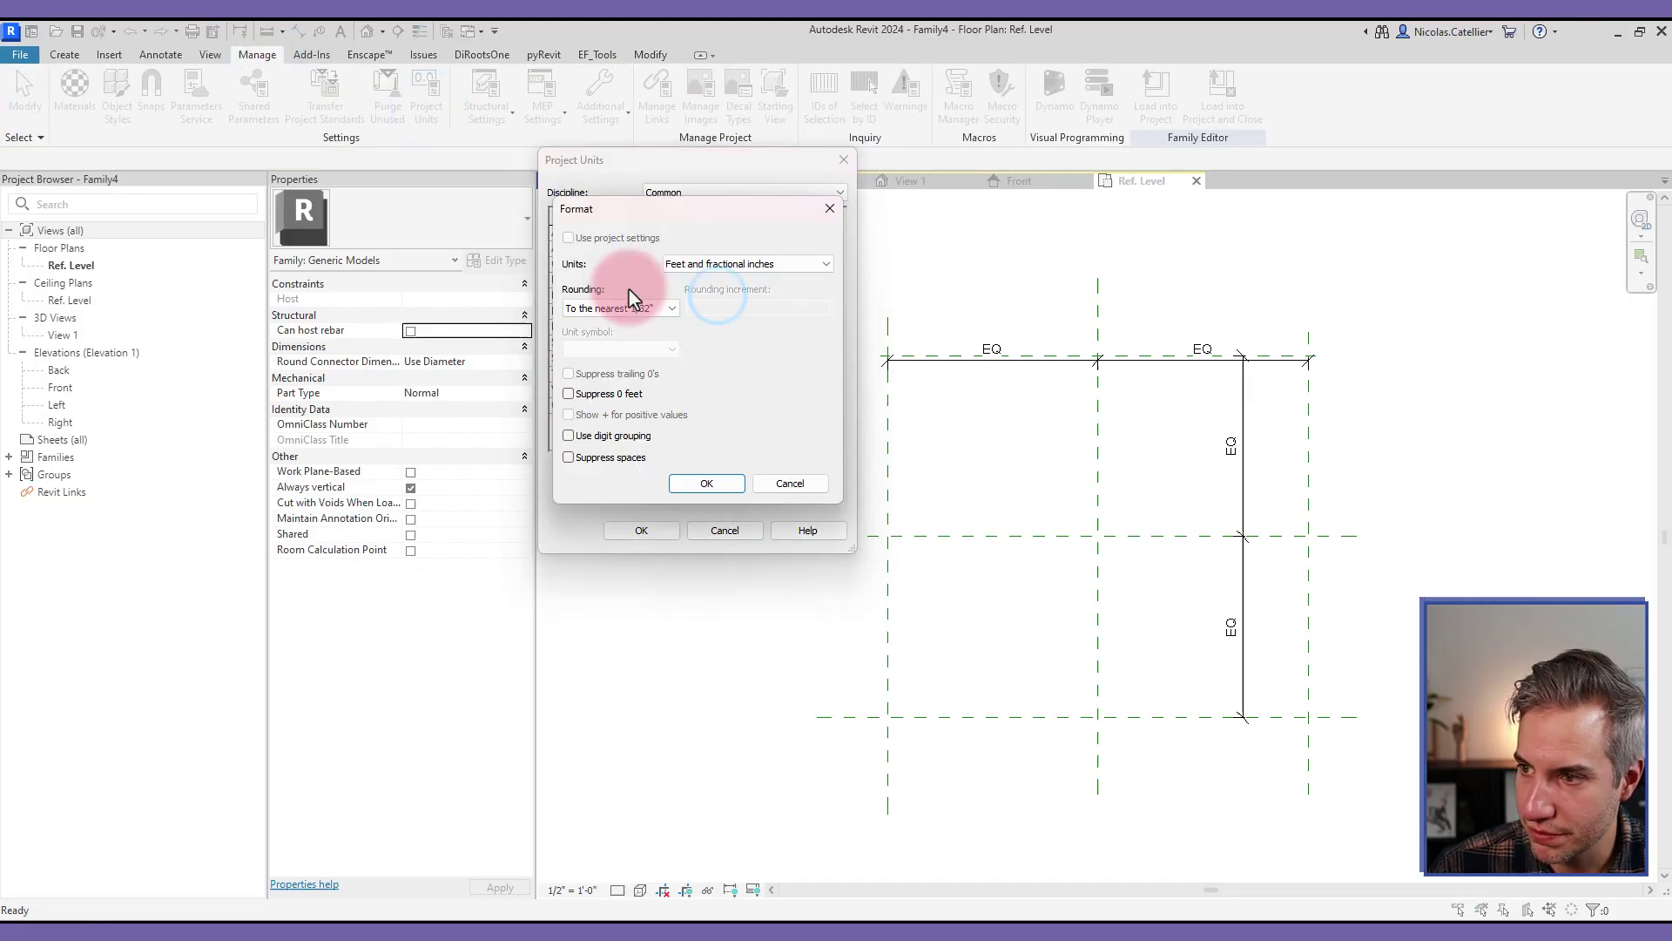
{"action": "left_click", "coordinate": [728, 264]}
{"action": "left_click", "coordinate": [722, 336]}
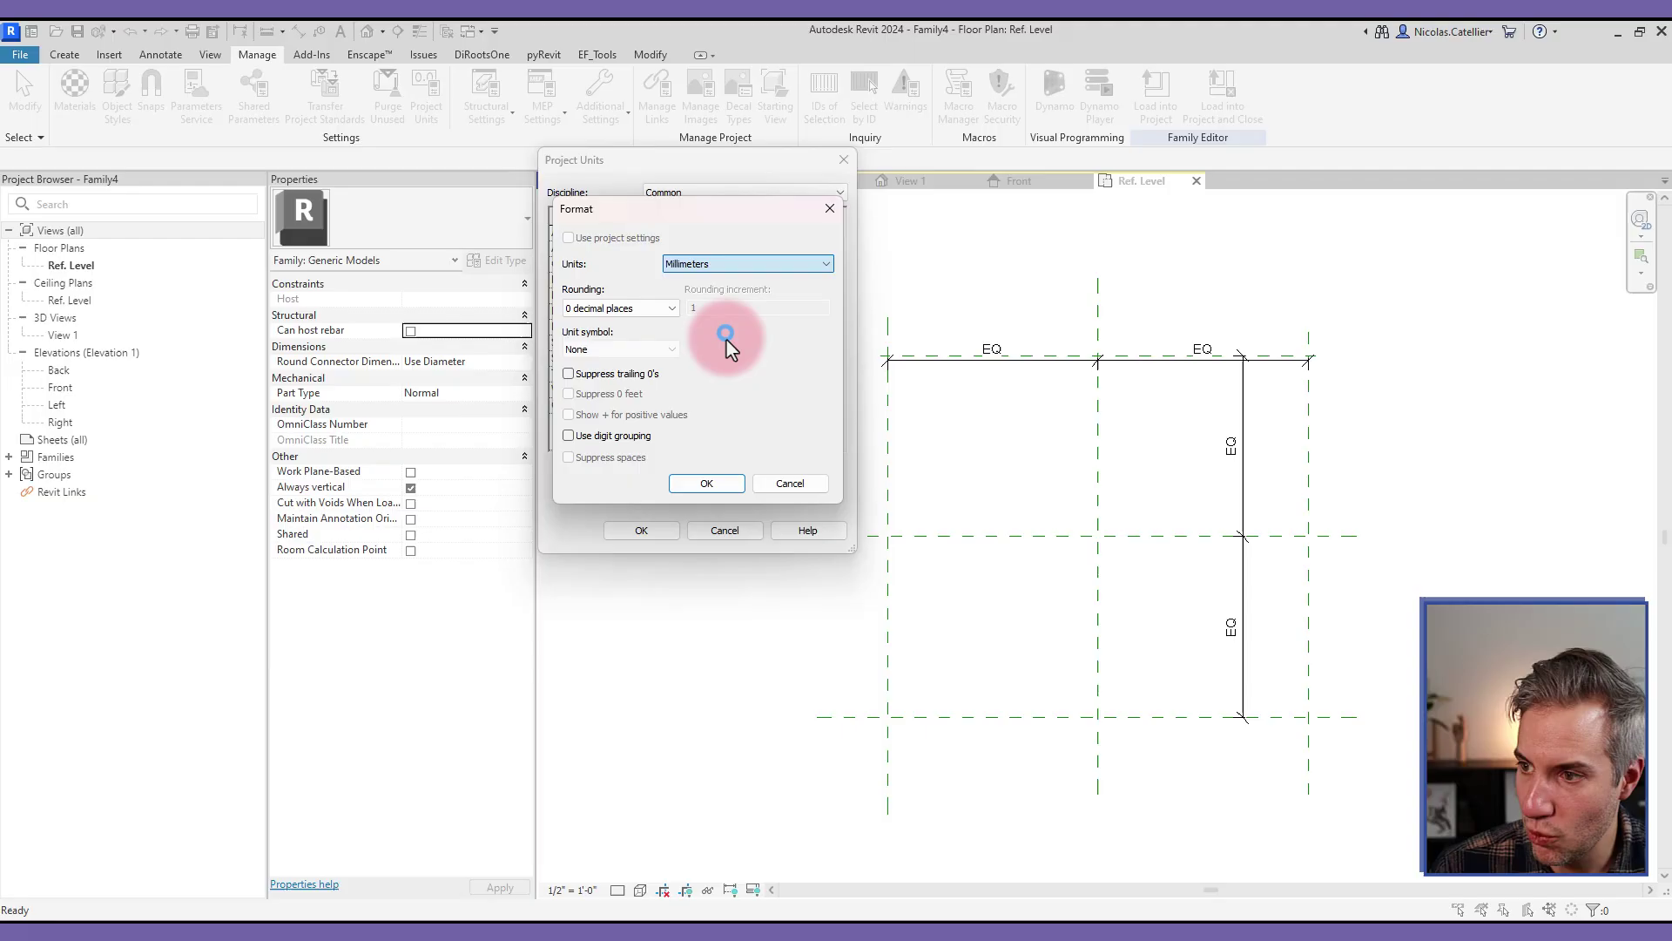
{"action": "left_click", "coordinate": [716, 488]}
{"action": "left_click", "coordinate": [645, 533]}
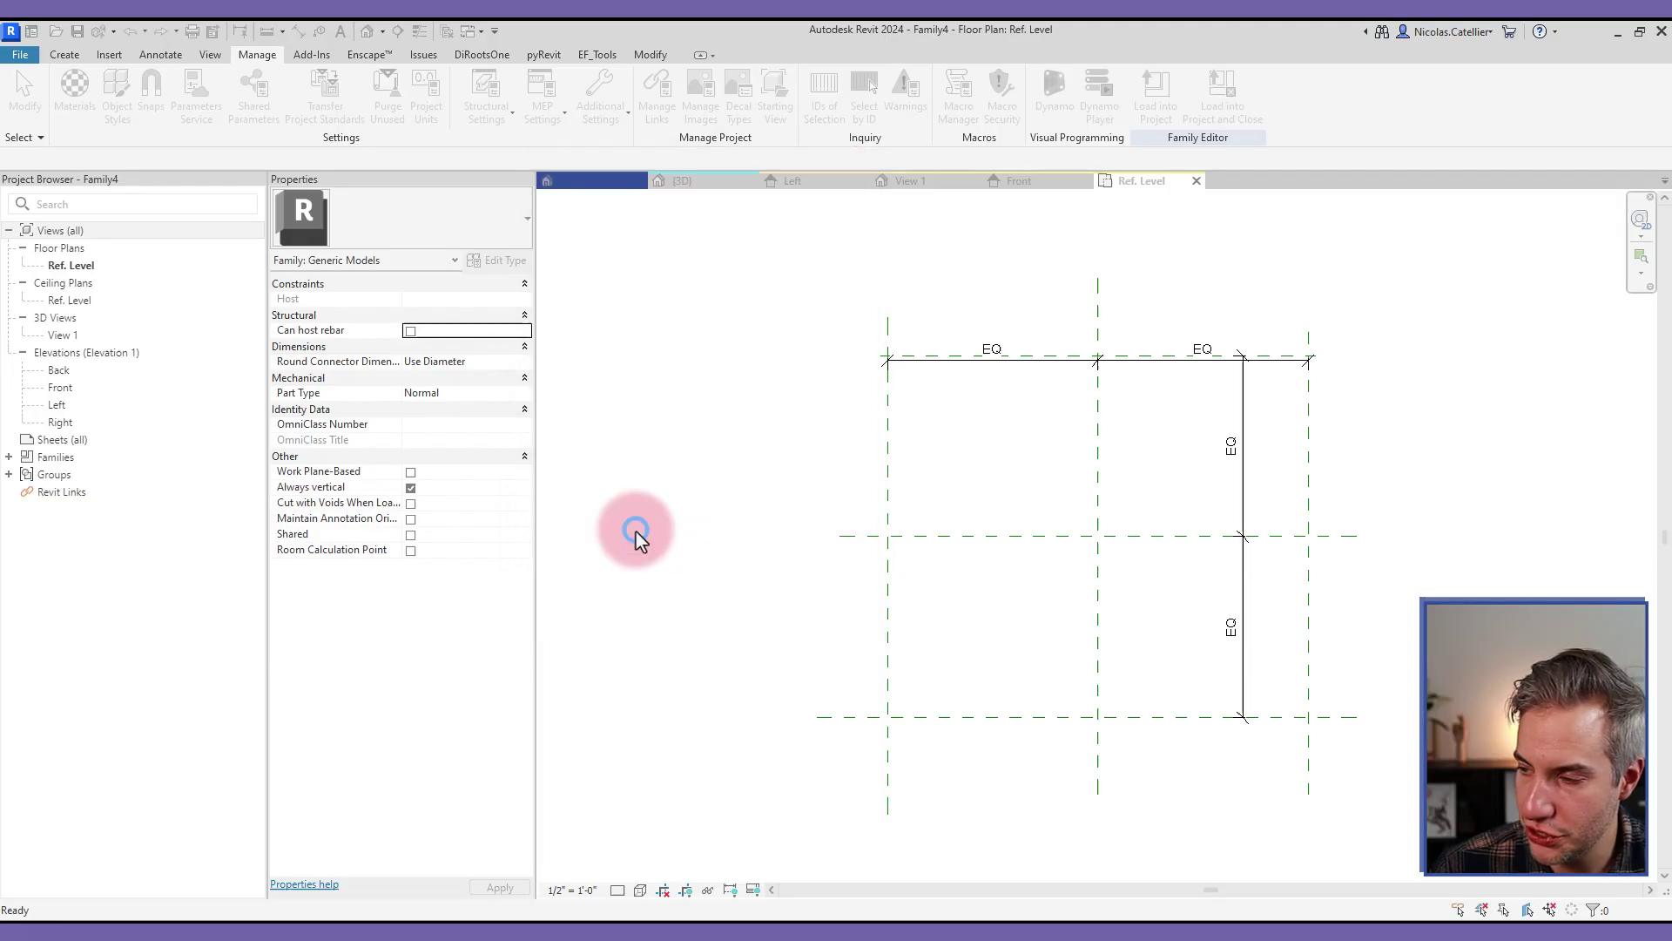
- Move the horizontal equality dimension string above the upper reference plane
{"action": "left_click", "coordinate": [1021, 362]}
{"action": "left_click_drag", "start_coordinate": [1031, 361], "coordinate": [1027, 319]}
{"action": "left_click", "coordinate": [1478, 329]}
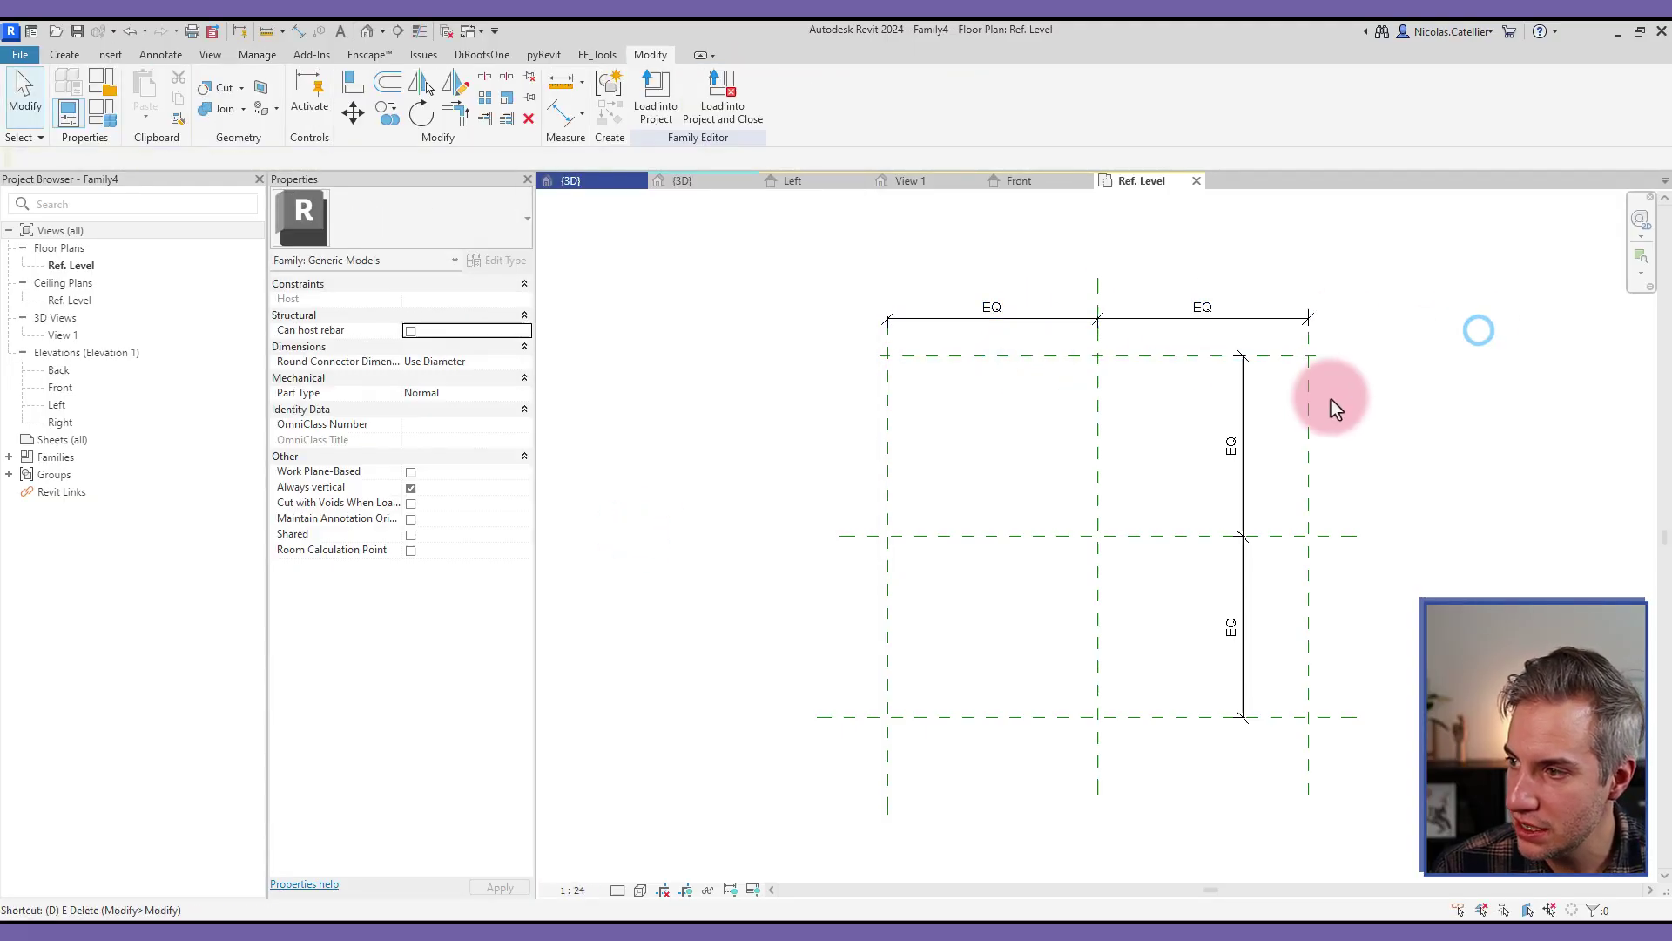
- Add overall aligned dimensions between the left and right outer planes and between the upper and lower outer planes
{"action": "key", "text": "d"}
{"action": "key", "text": "i"}
{"action": "left_click", "coordinate": [1309, 392]}
{"action": "left_click", "coordinate": [887, 419]}
{"action": "left_click", "coordinate": [978, 396]}
{"action": "left_click", "coordinate": [1150, 357]}
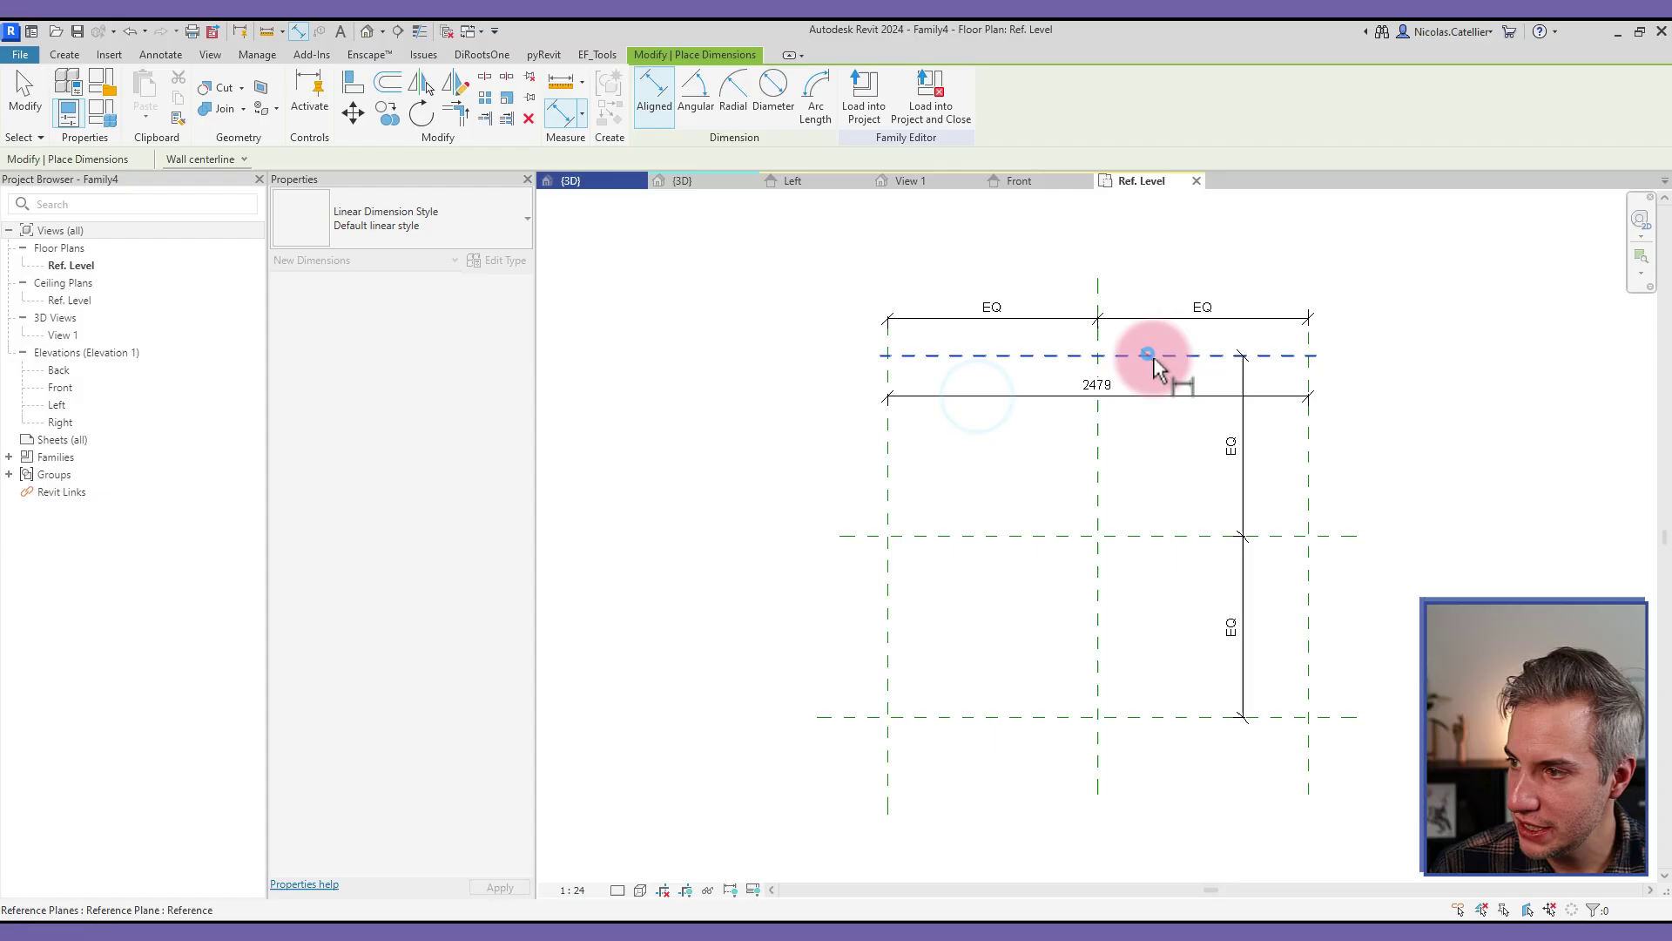
{"action": "left_click", "coordinate": [1157, 717]}
{"action": "left_click", "coordinate": [1172, 680]}
{"action": "key", "text": "Escape"}
{"action": "key", "text": "Escape"}
- Label the vertical overall dimension with a new family type parameter named Depth
{"action": "left_click", "coordinate": [1175, 610]}
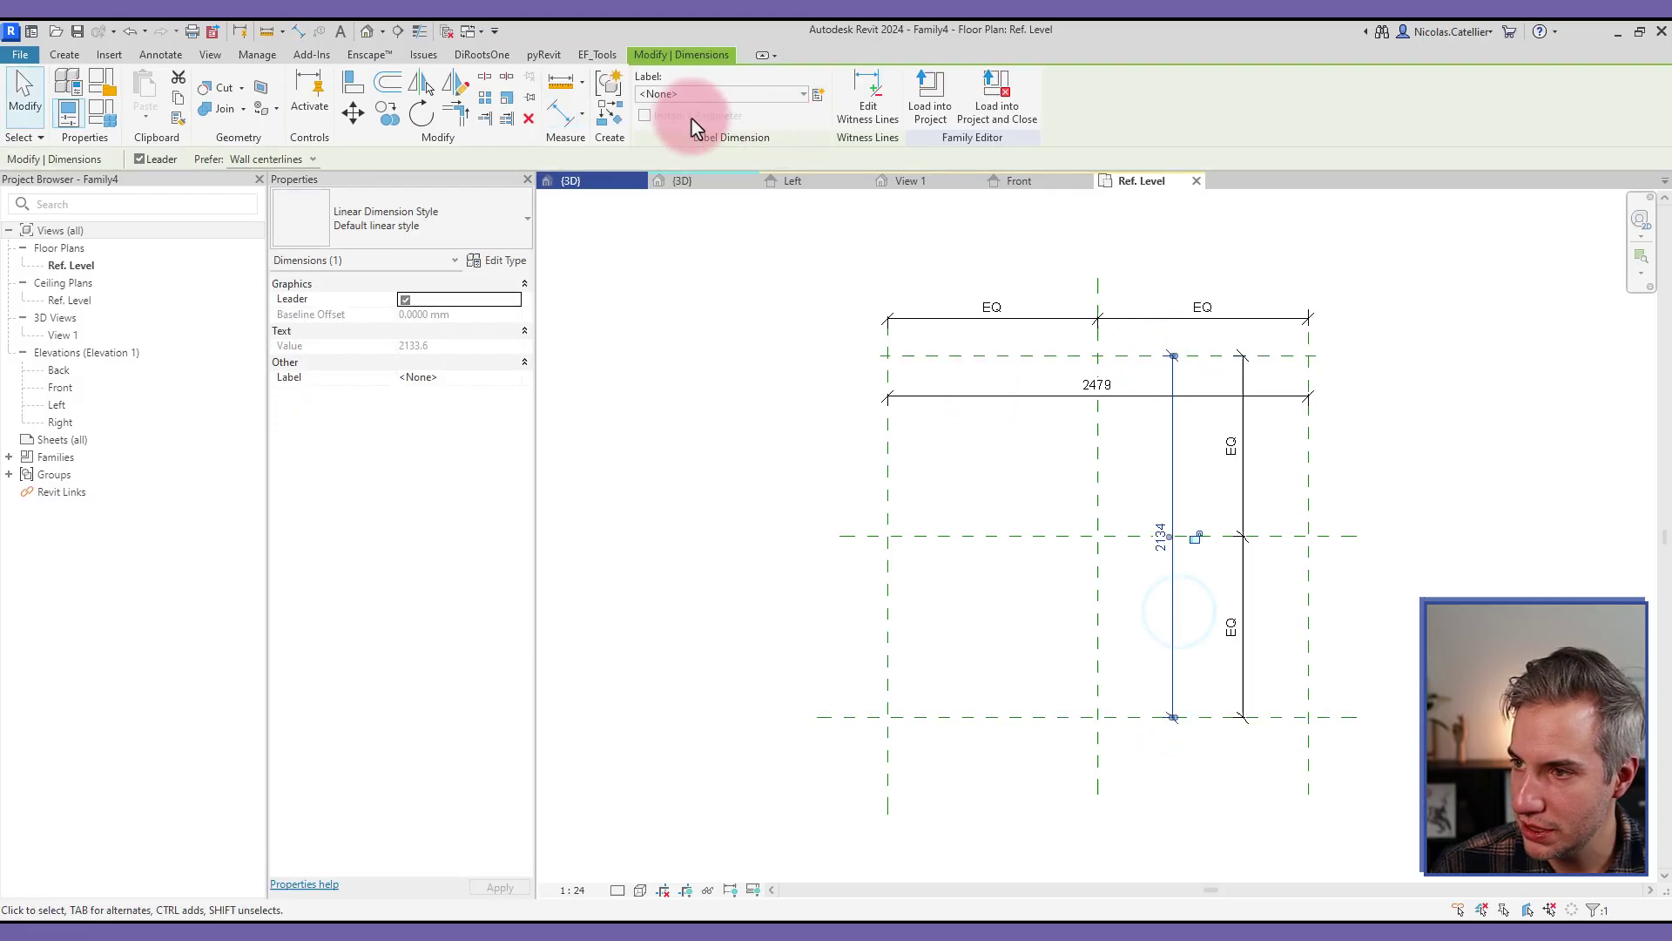
{"action": "left_click", "coordinate": [710, 94]}
{"action": "left_click", "coordinate": [819, 96]}
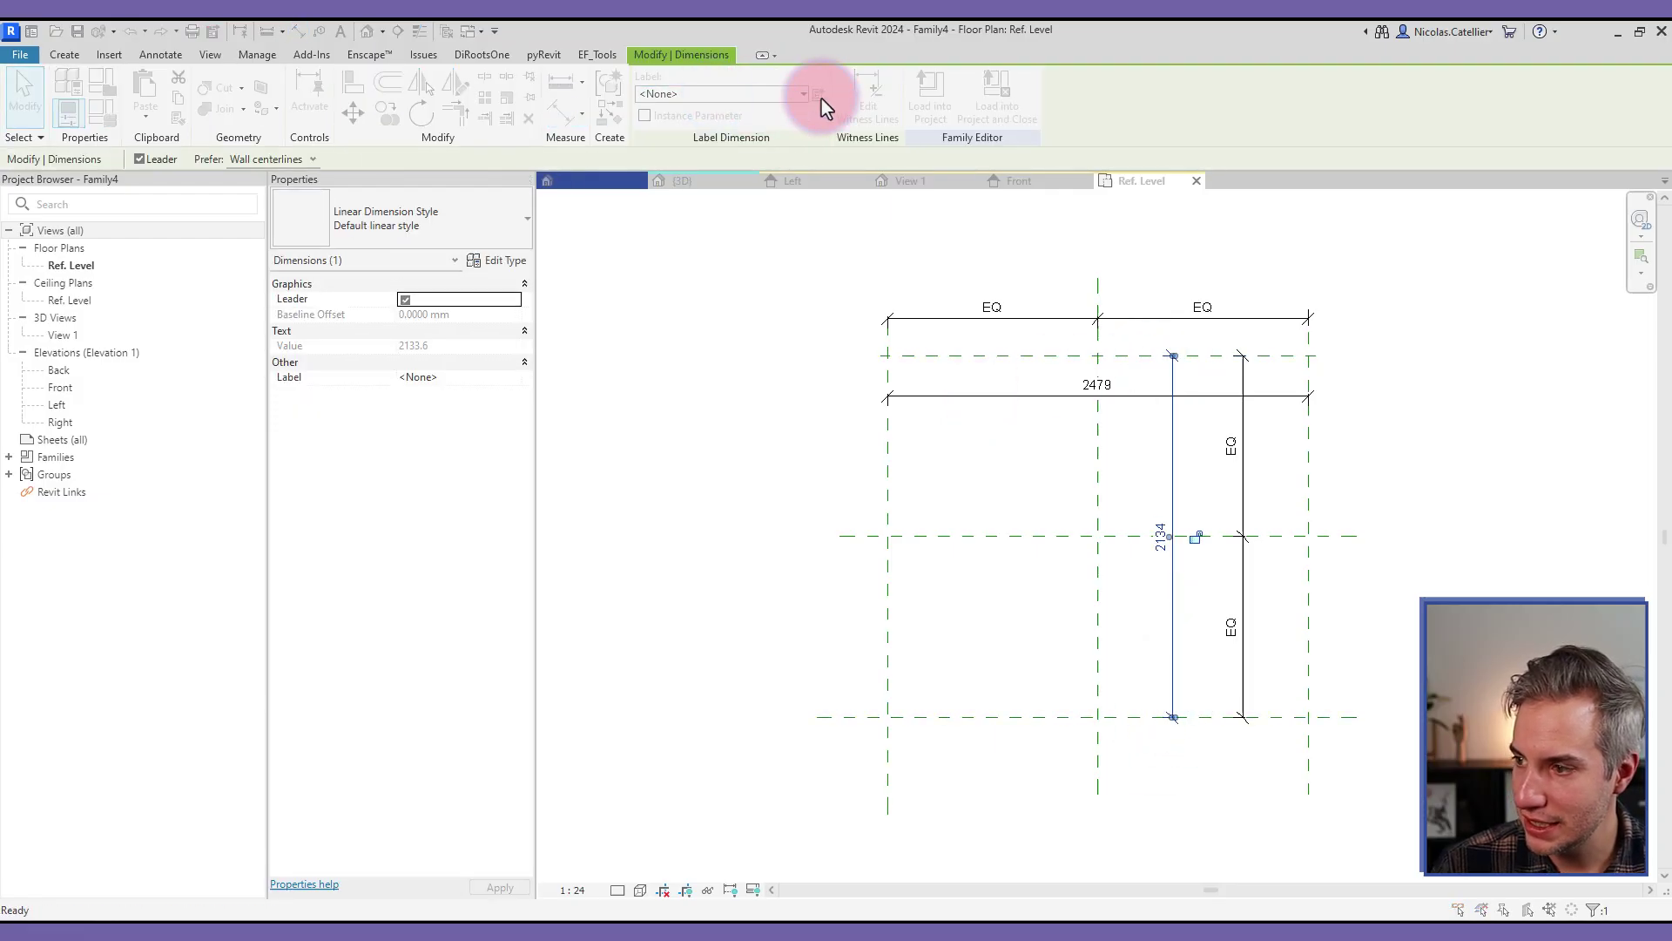
{"action": "type", "text": "Dept"}
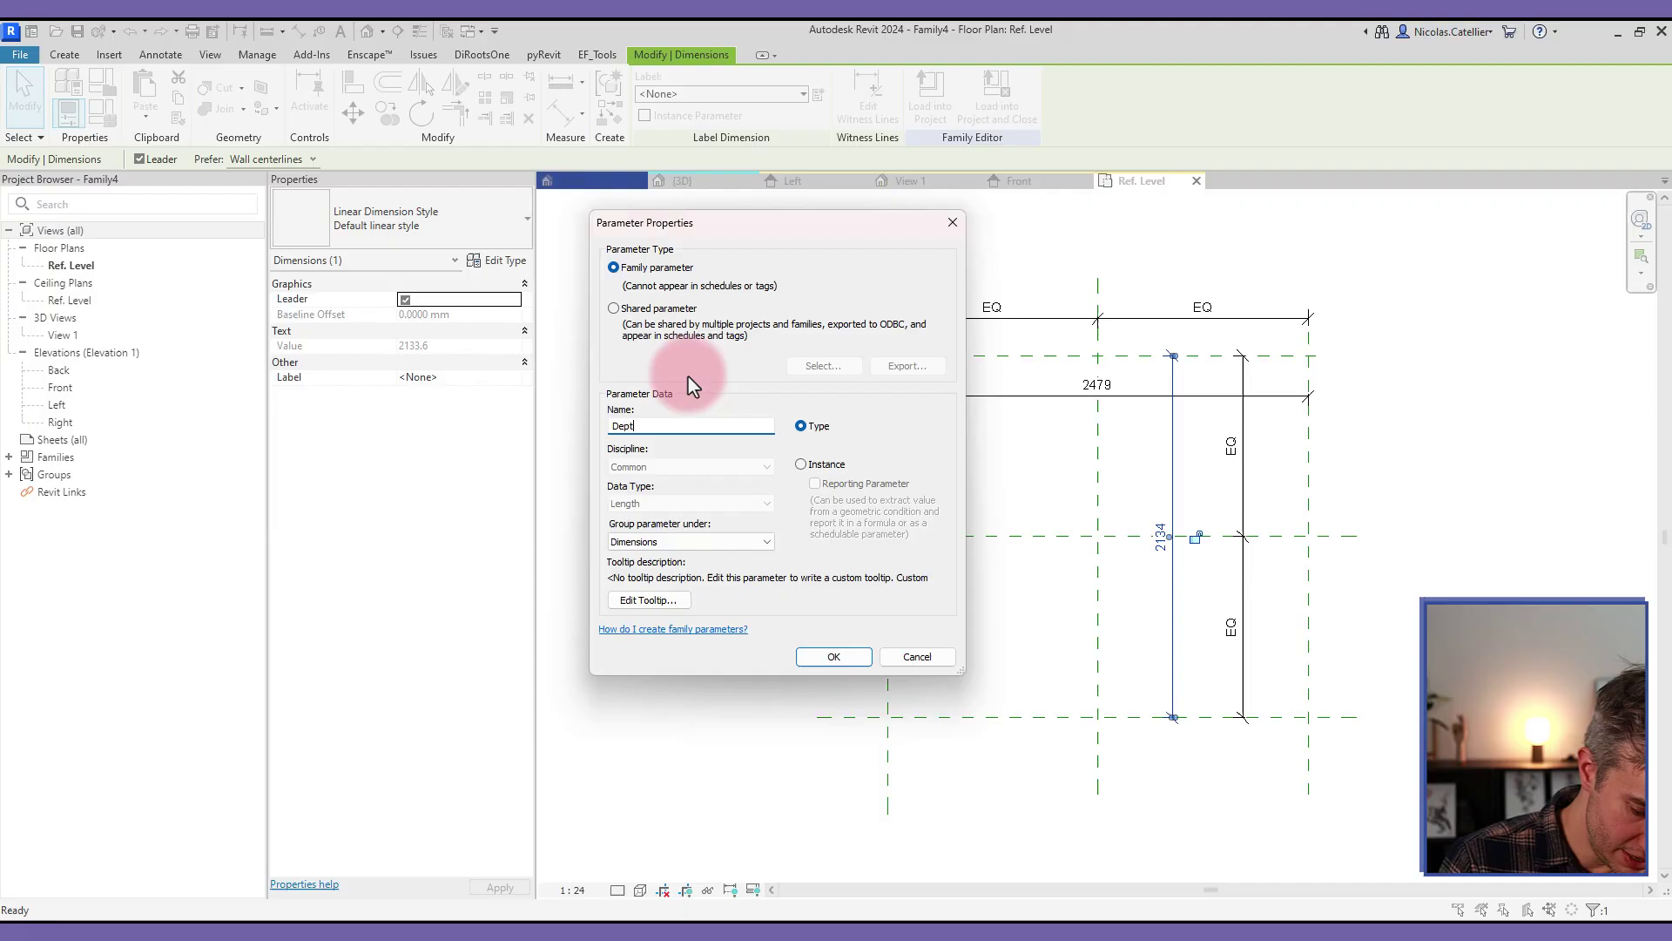
{"action": "type", "text": "h"}
{"action": "key", "text": "Return"}
{"action": "left_click", "coordinate": [1002, 402]}
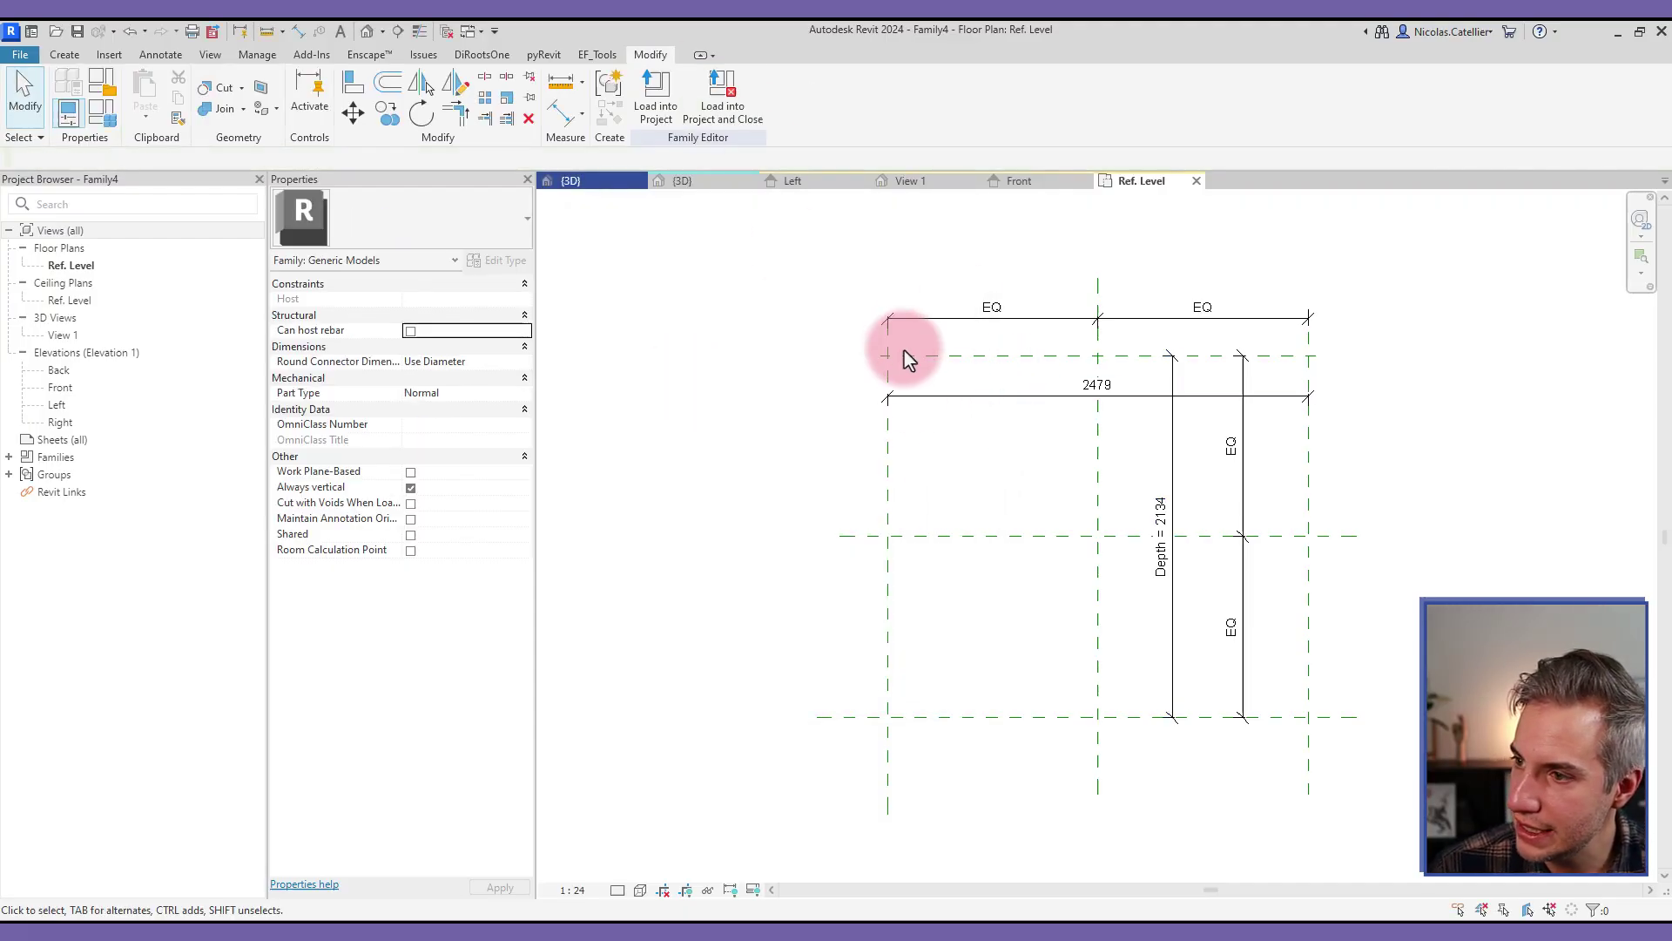
- Label the horizontal overall dimension with a new family instance parameter named Length
{"action": "left_click", "coordinate": [914, 394]}
{"action": "left_click", "coordinate": [679, 94]}
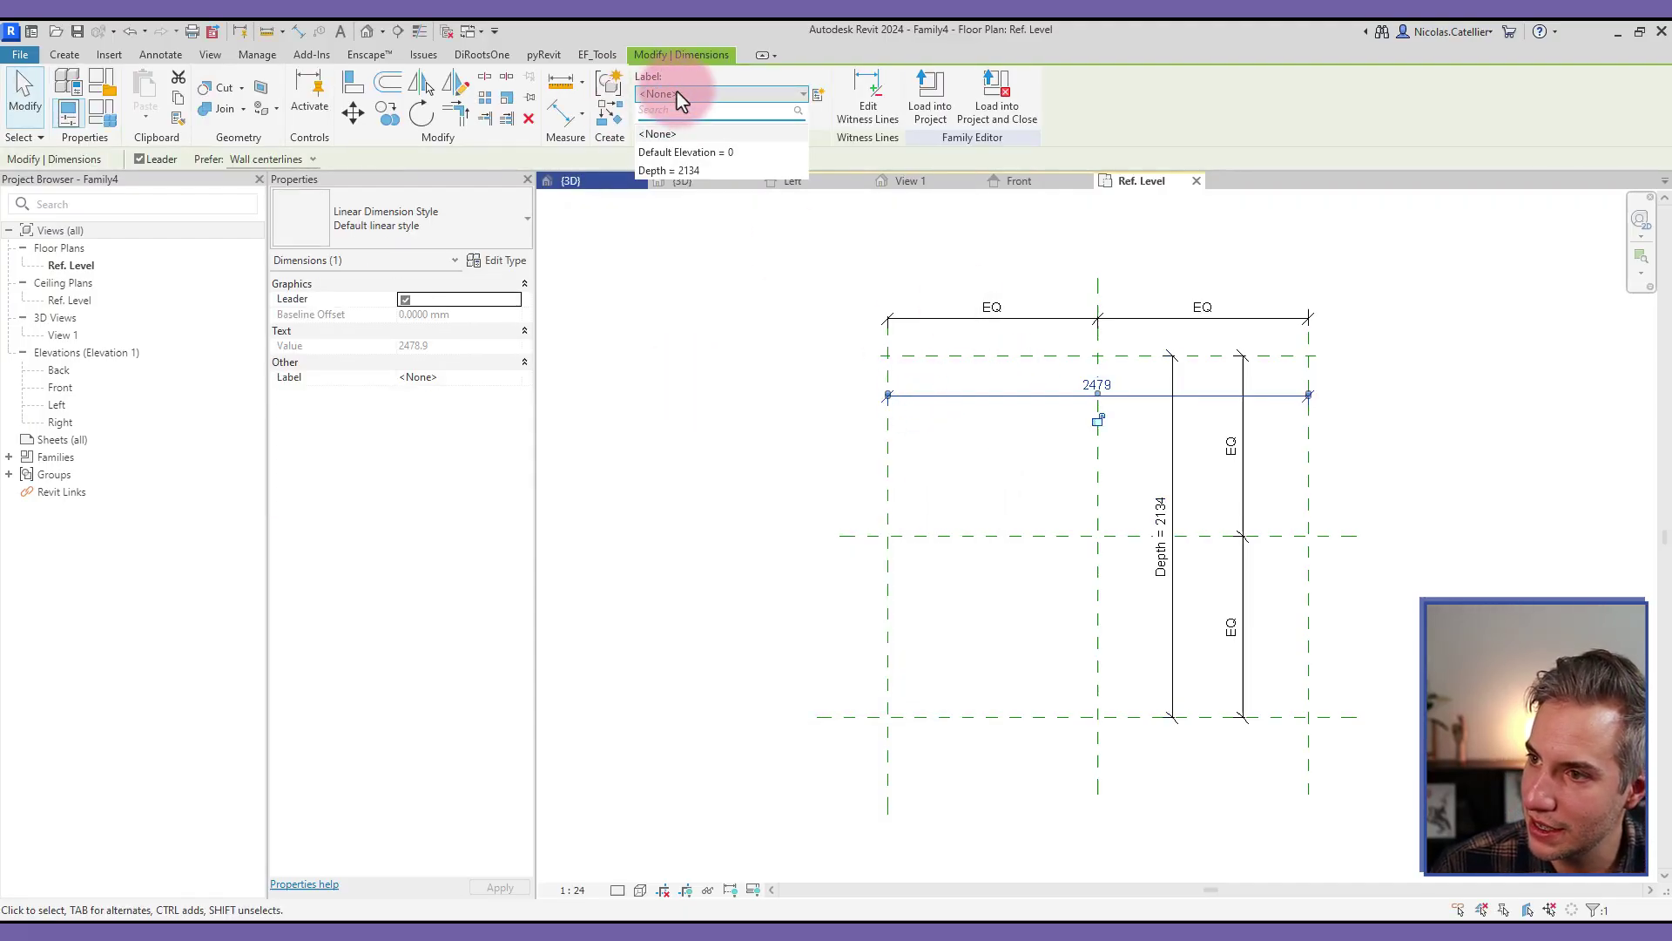
{"action": "left_click", "coordinate": [816, 94]}
{"action": "left_click", "coordinate": [817, 95]}
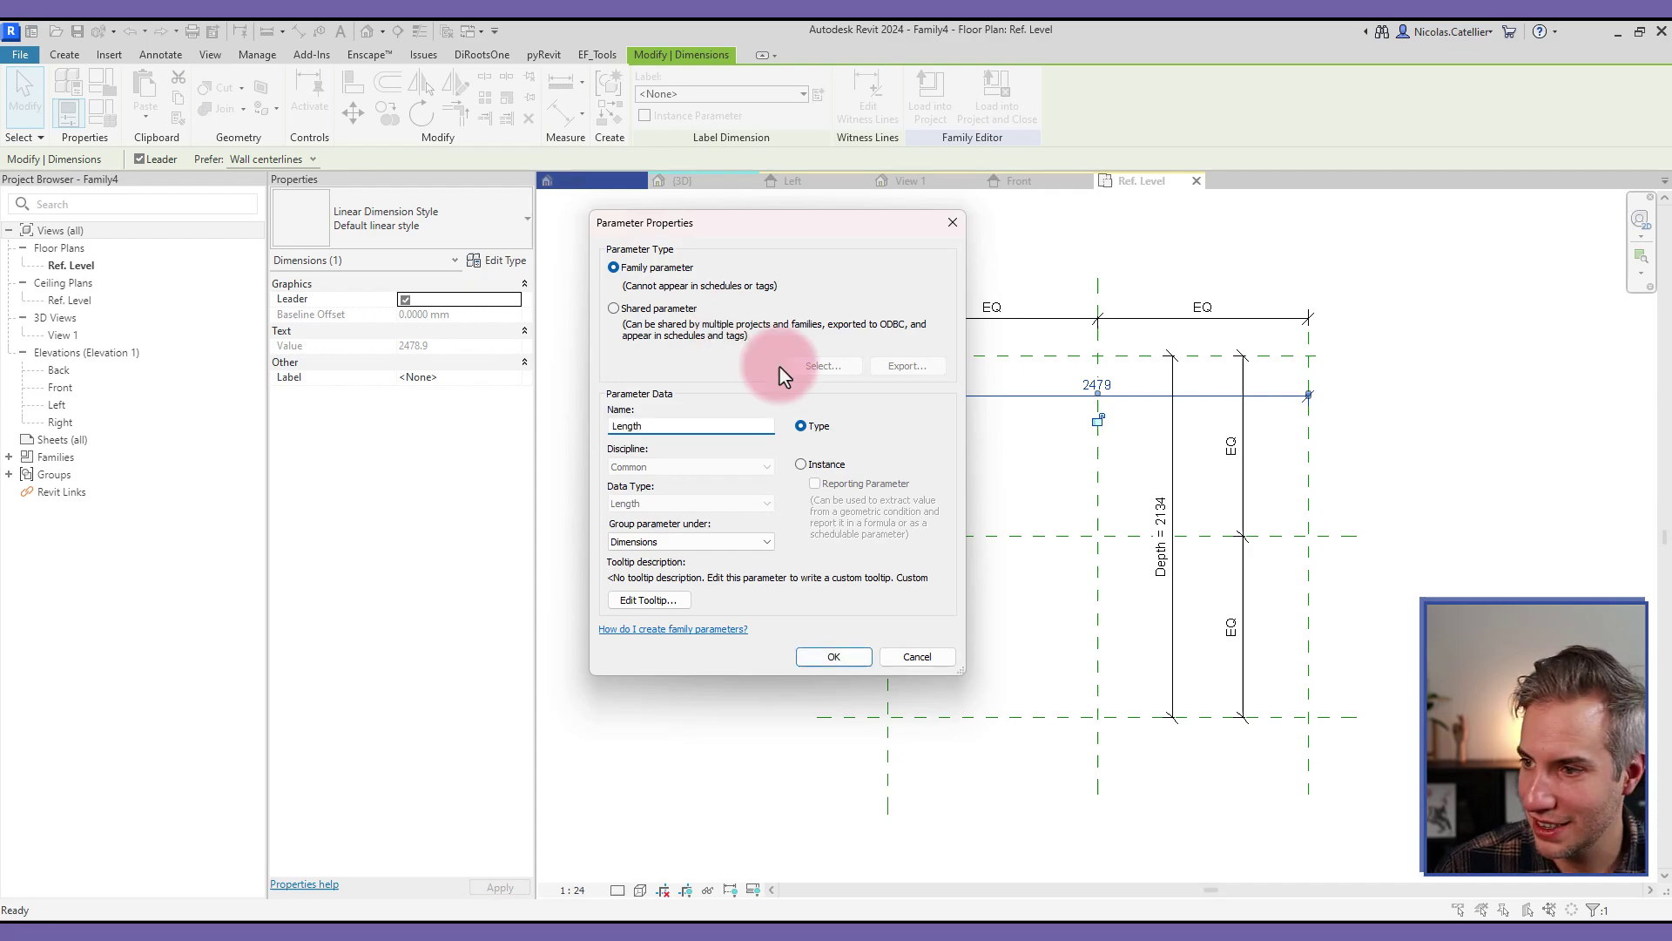
{"action": "left_click", "coordinate": [835, 658]}
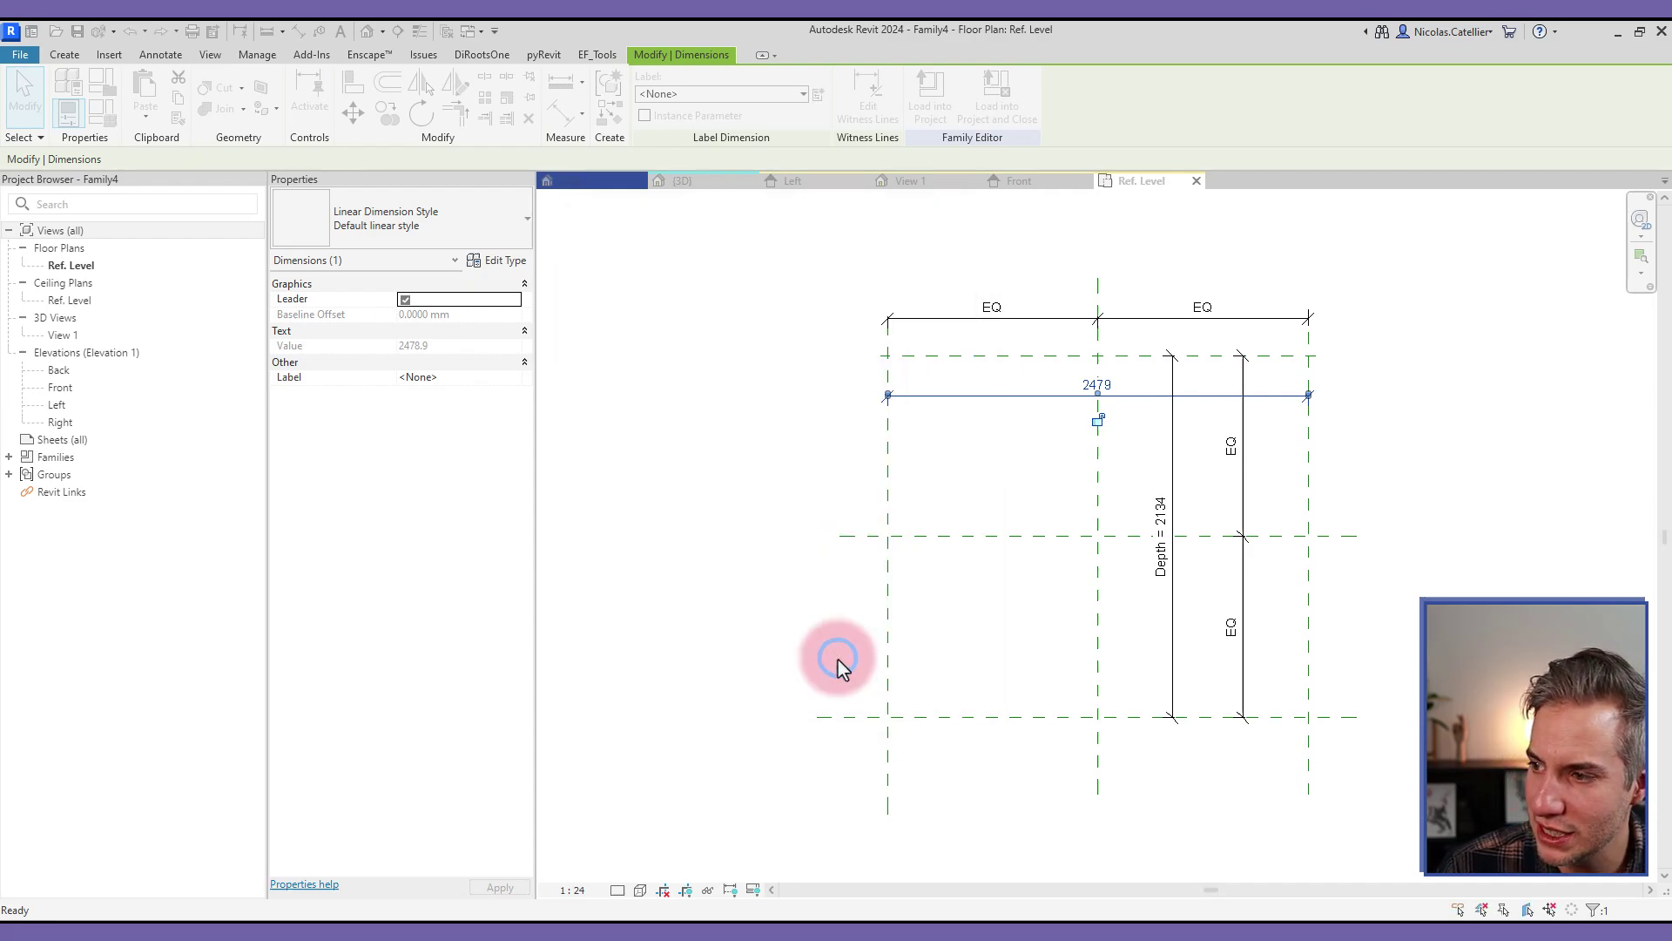
{"action": "key", "text": "Escape"}
- Change the Depth parameter to an instance parameter in the family types
{"action": "left_click", "coordinate": [98, 115]}
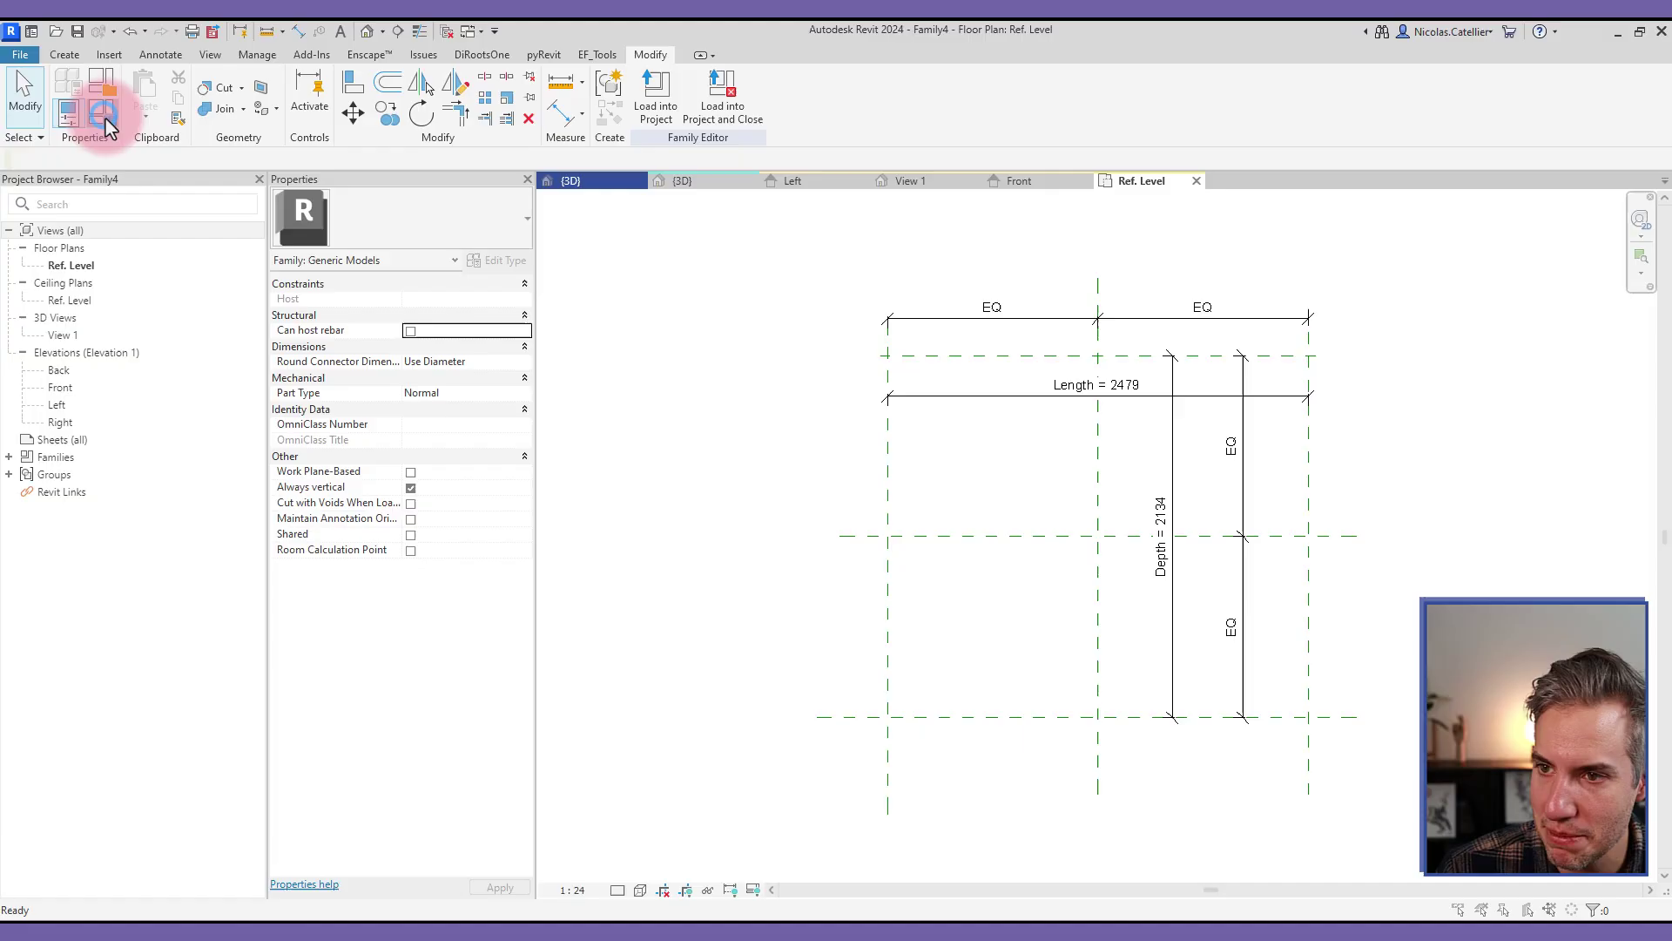
{"action": "left_click", "coordinate": [78, 241]}
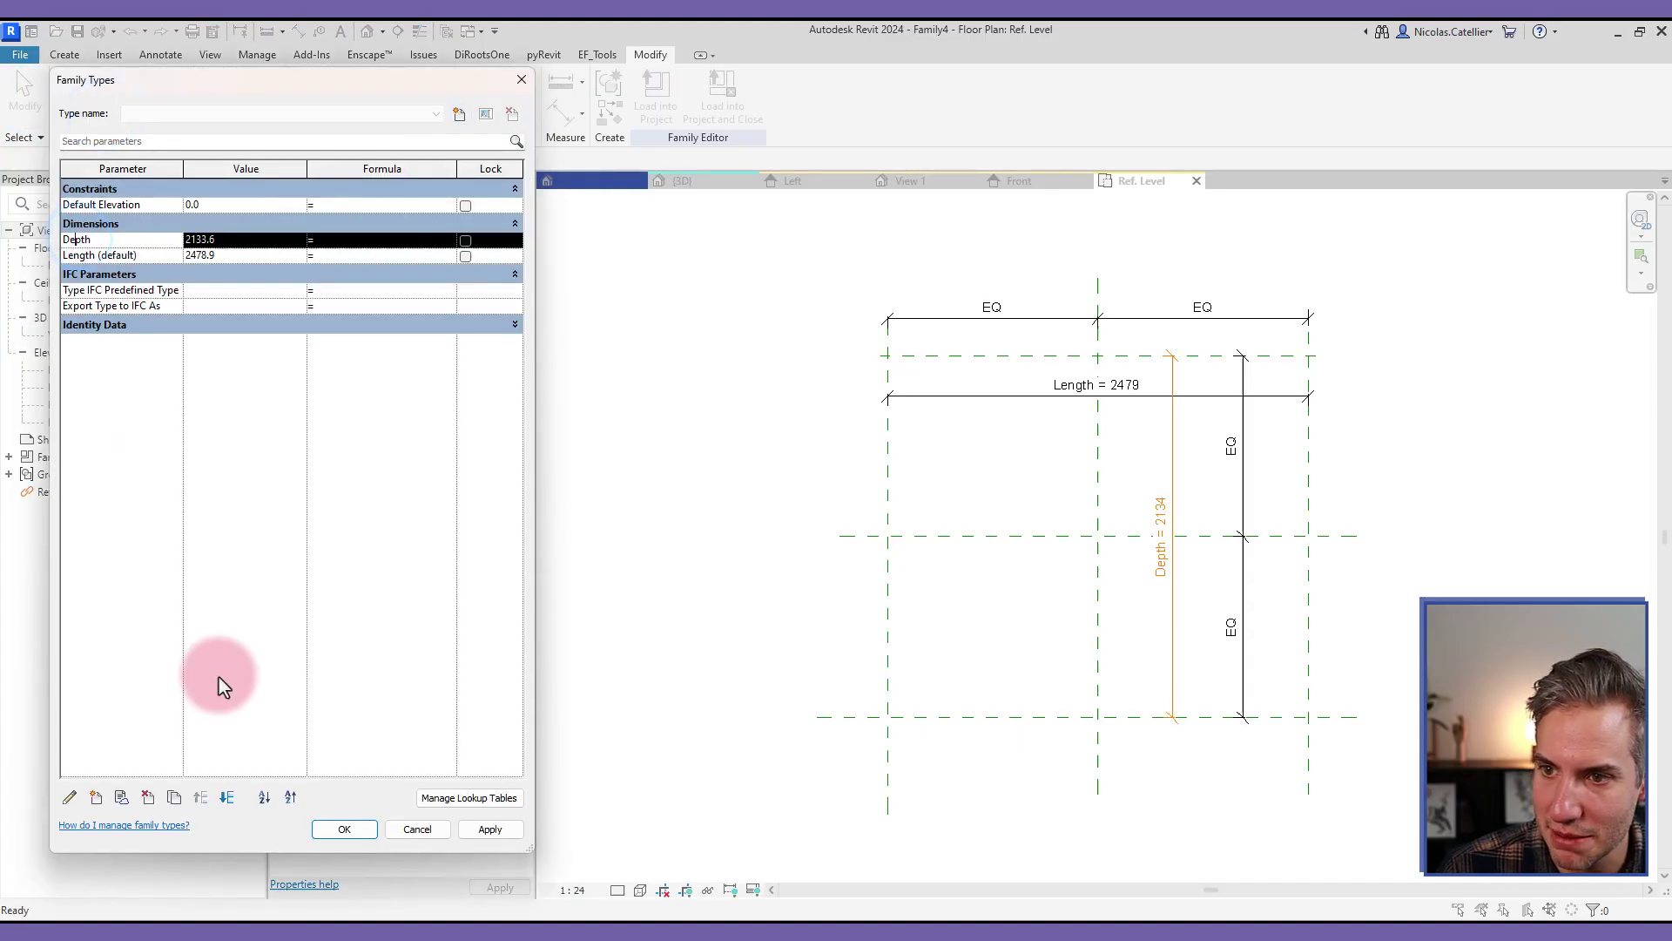
{"action": "left_click", "coordinate": [70, 797]}
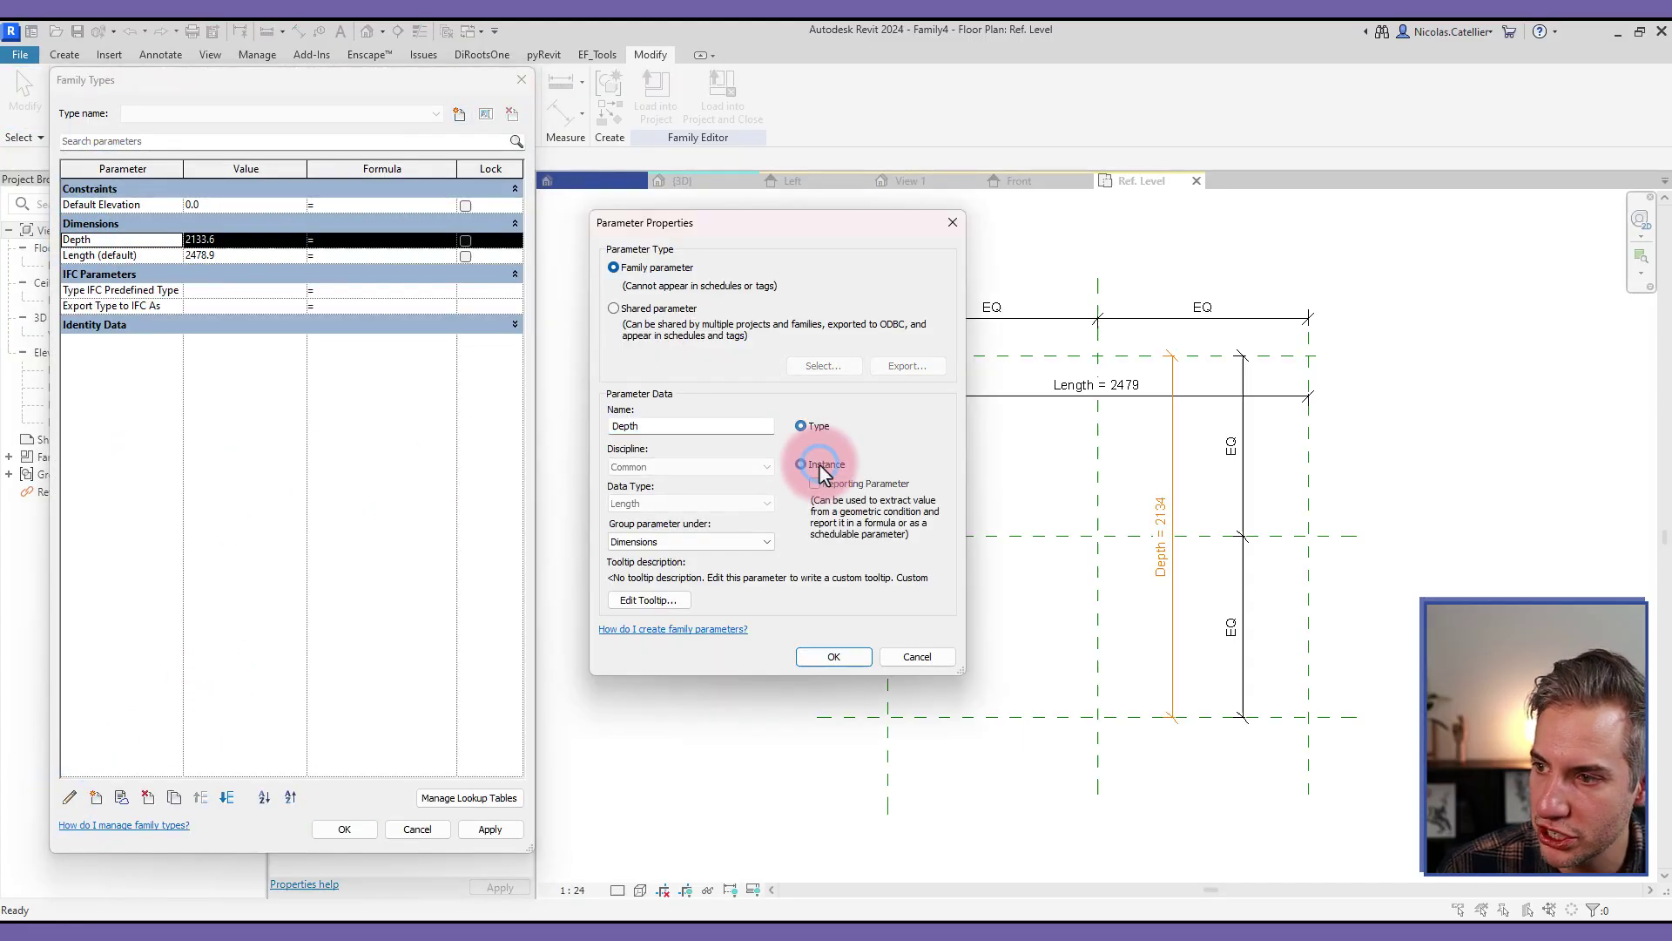
{"action": "left_click", "coordinate": [819, 465]}
{"action": "left_click", "coordinate": [834, 656]}
{"action": "left_click", "coordinate": [333, 829]}
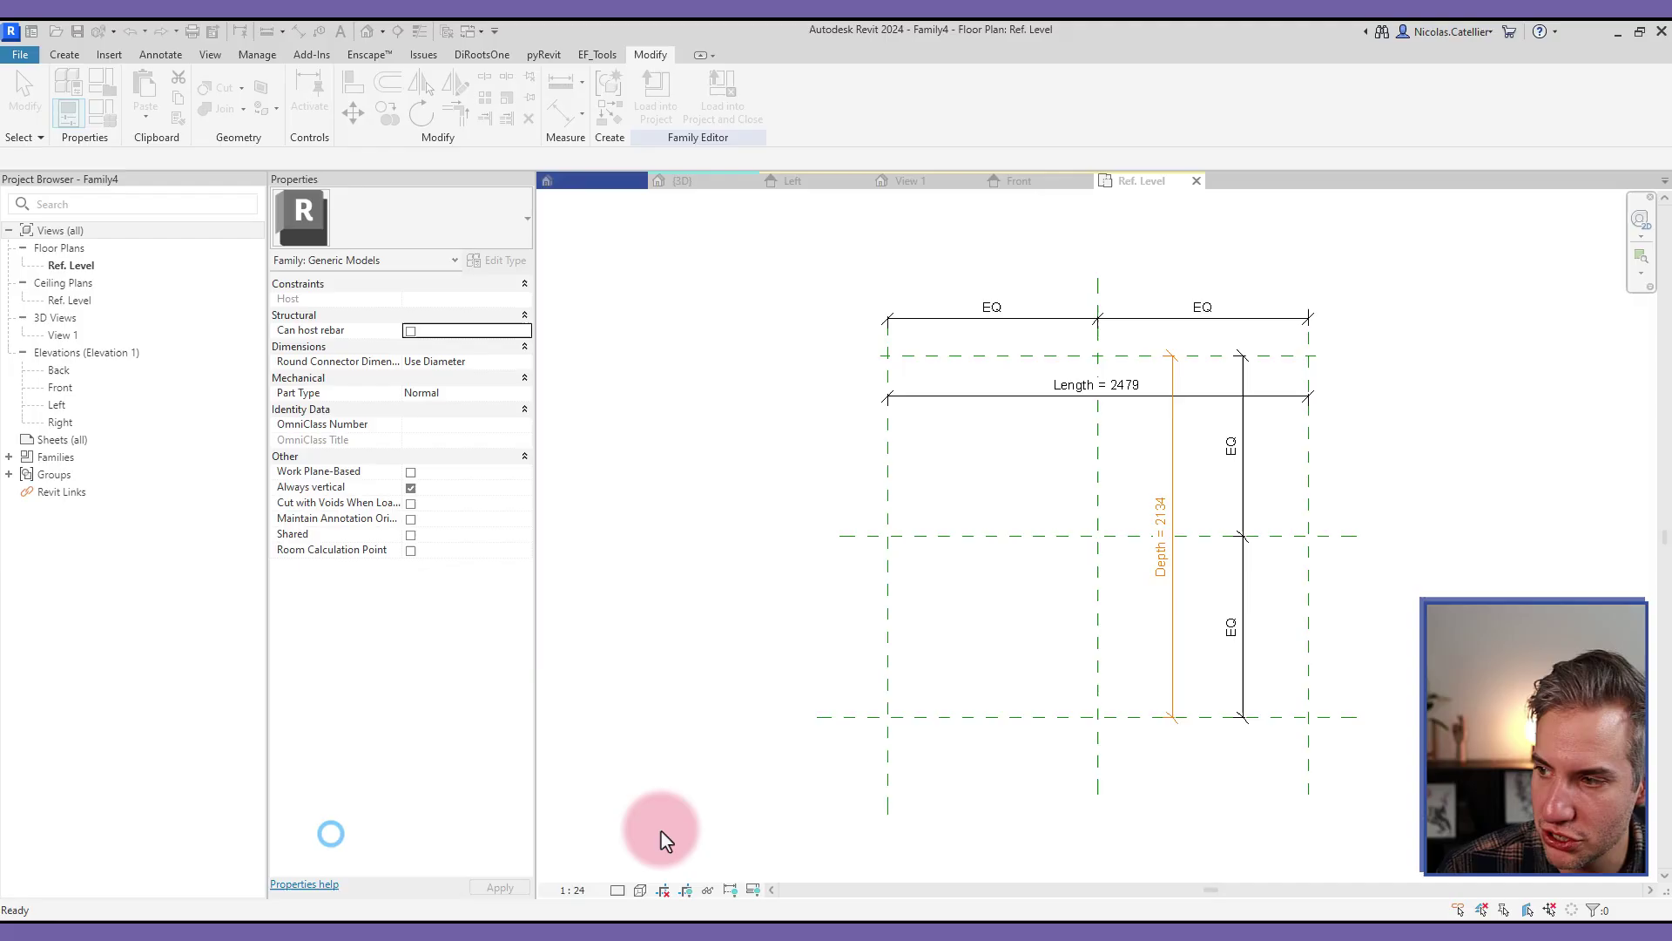
- Draw four inner reference planes in the Ref. Level plan, one just inside each outer right, upper, left and lower plane
{"action": "key", "text": "r"}
{"action": "key", "text": "p"}
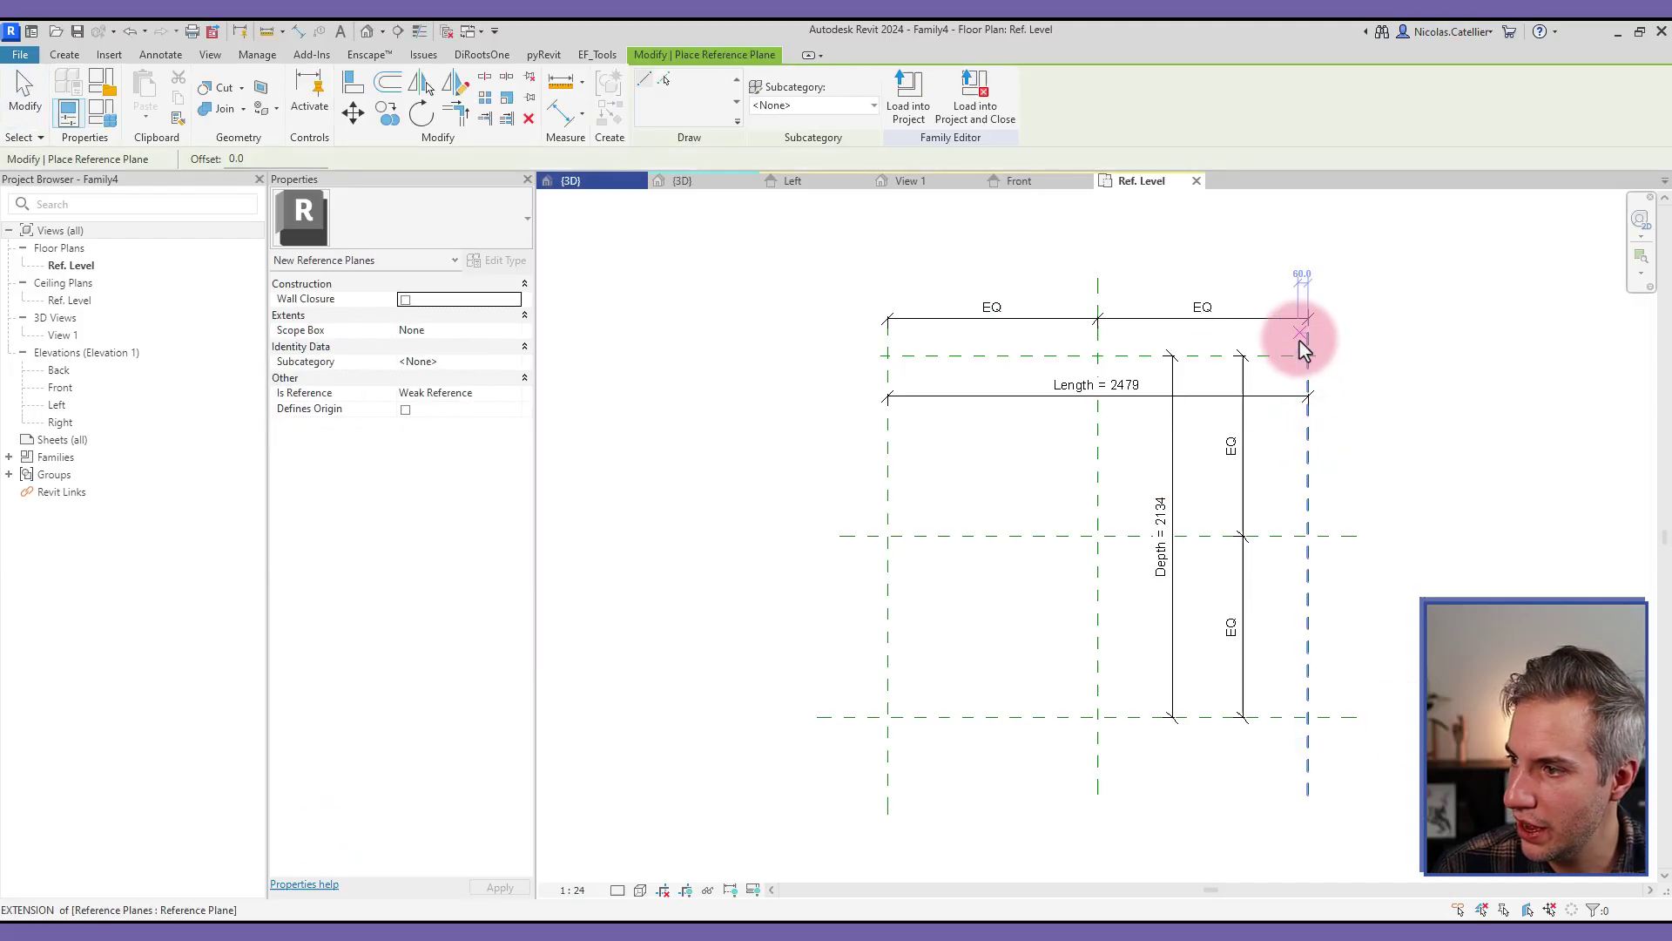
{"action": "left_click", "coordinate": [1300, 338]}
{"action": "left_click", "coordinate": [1299, 751]}
{"action": "scroll", "coordinate": [1311, 375], "scroll_direction": "up", "scroll_amount": 2}
{"action": "left_click", "coordinate": [1334, 364]}
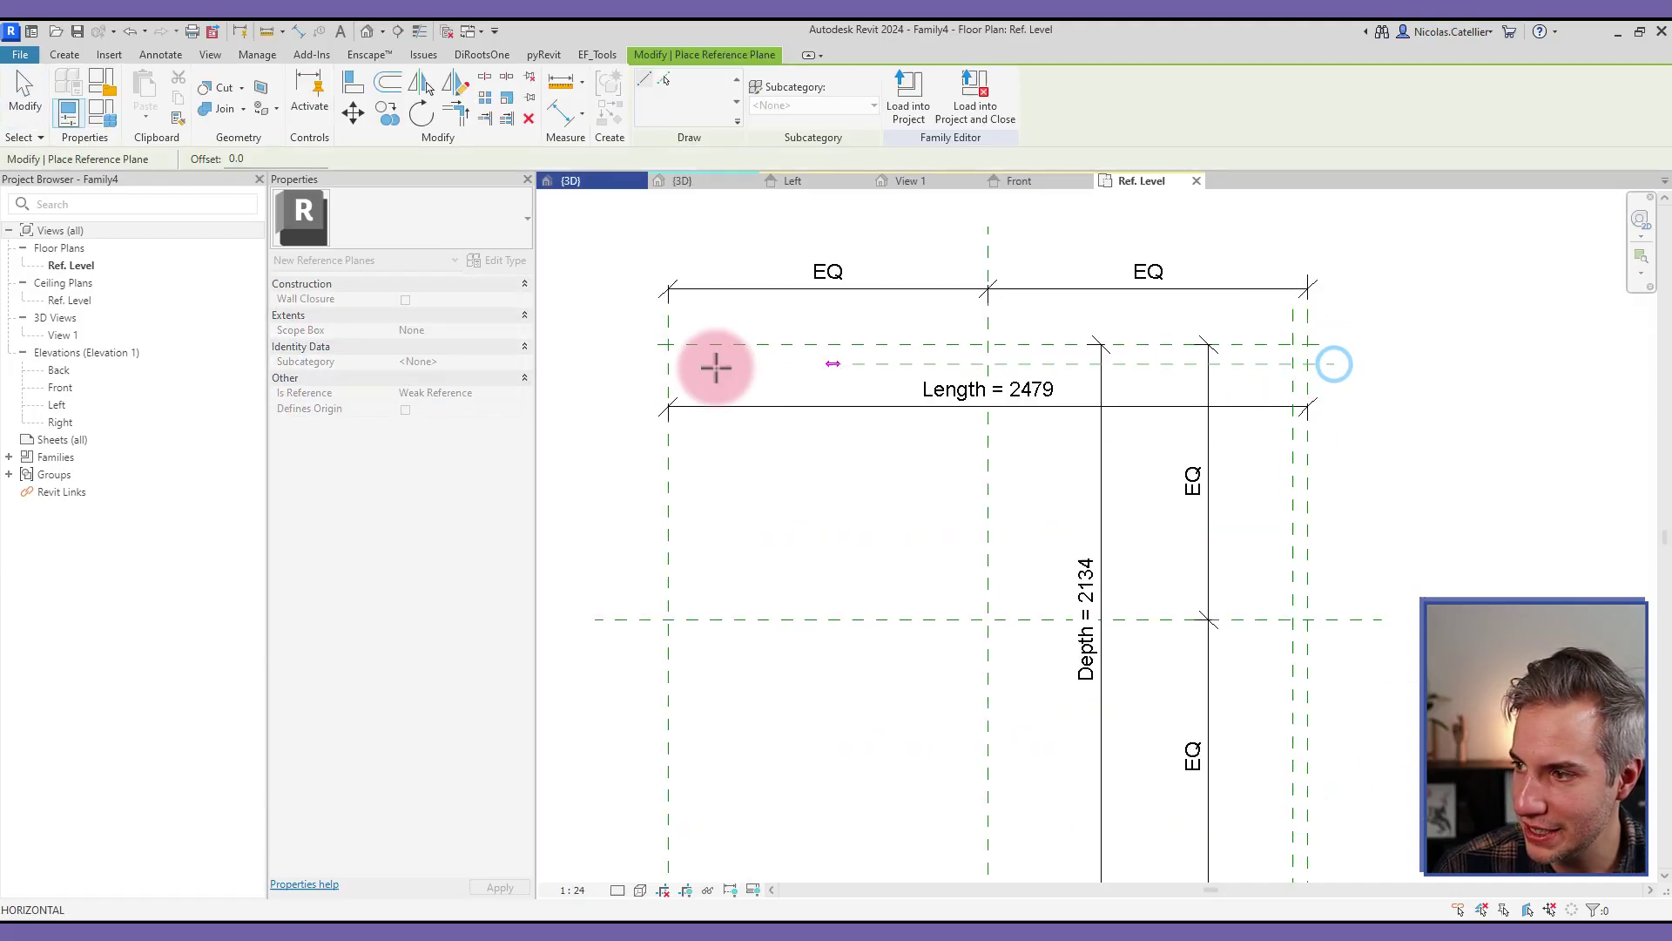
{"action": "left_click", "coordinate": [619, 366]}
{"action": "left_click", "coordinate": [679, 325]}
{"action": "left_click", "coordinate": [644, 650]}
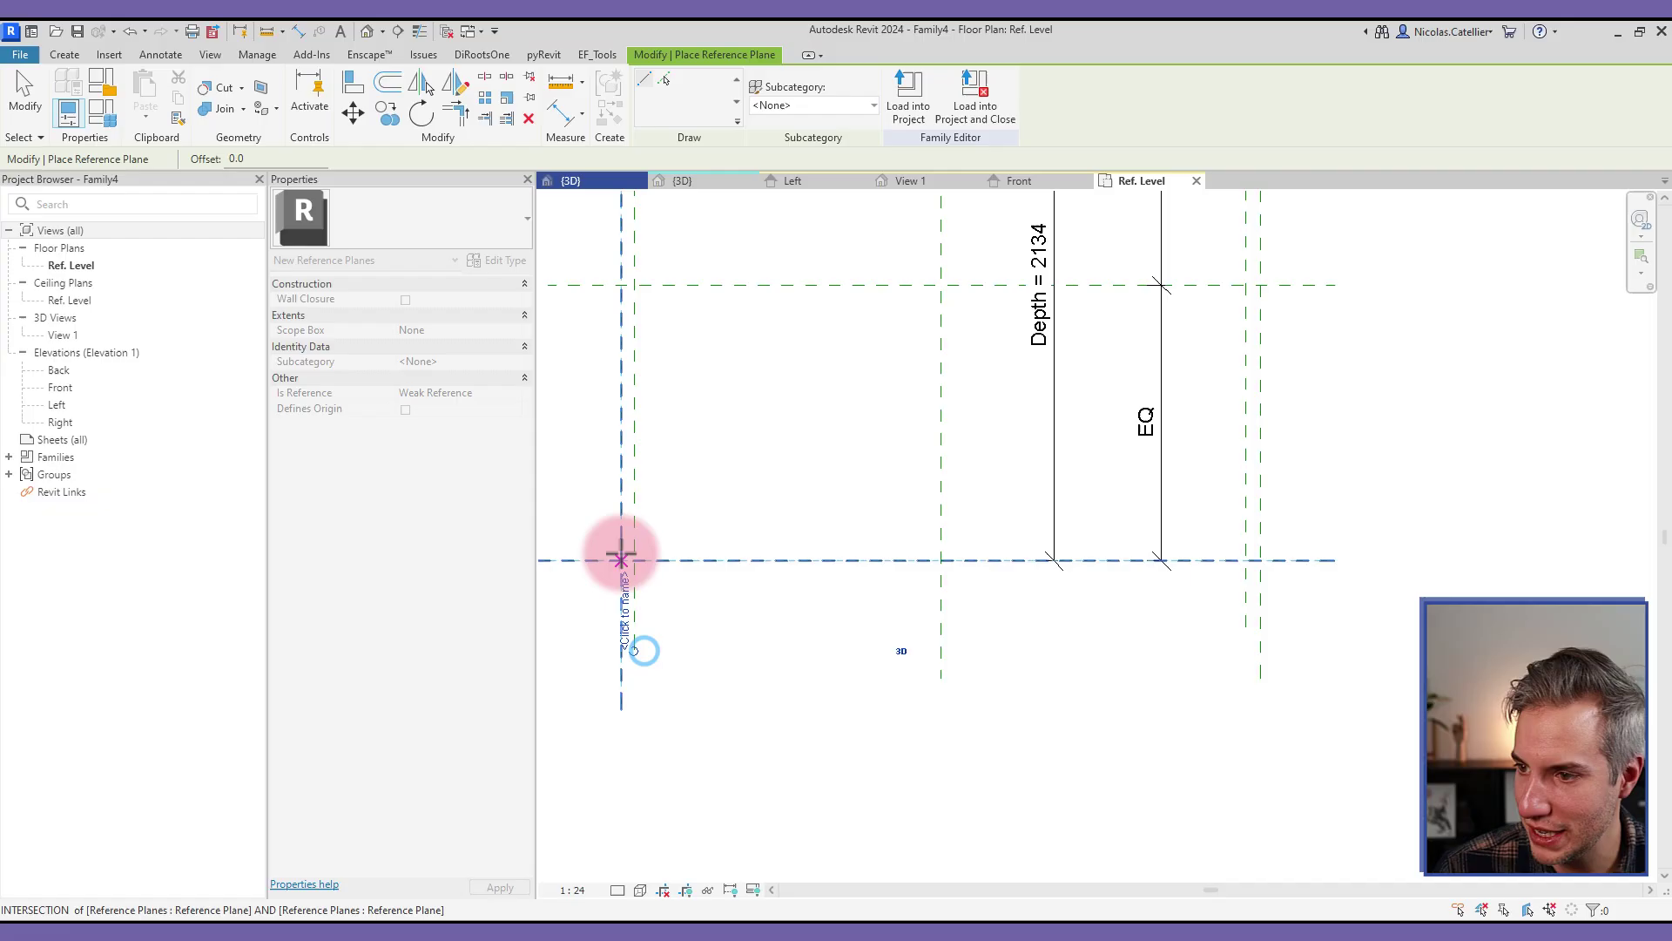
{"action": "key", "text": "Escape"}
{"action": "key", "text": "Escape"}
{"action": "scroll", "coordinate": [1202, 829], "scroll_direction": "down", "scroll_amount": 2}
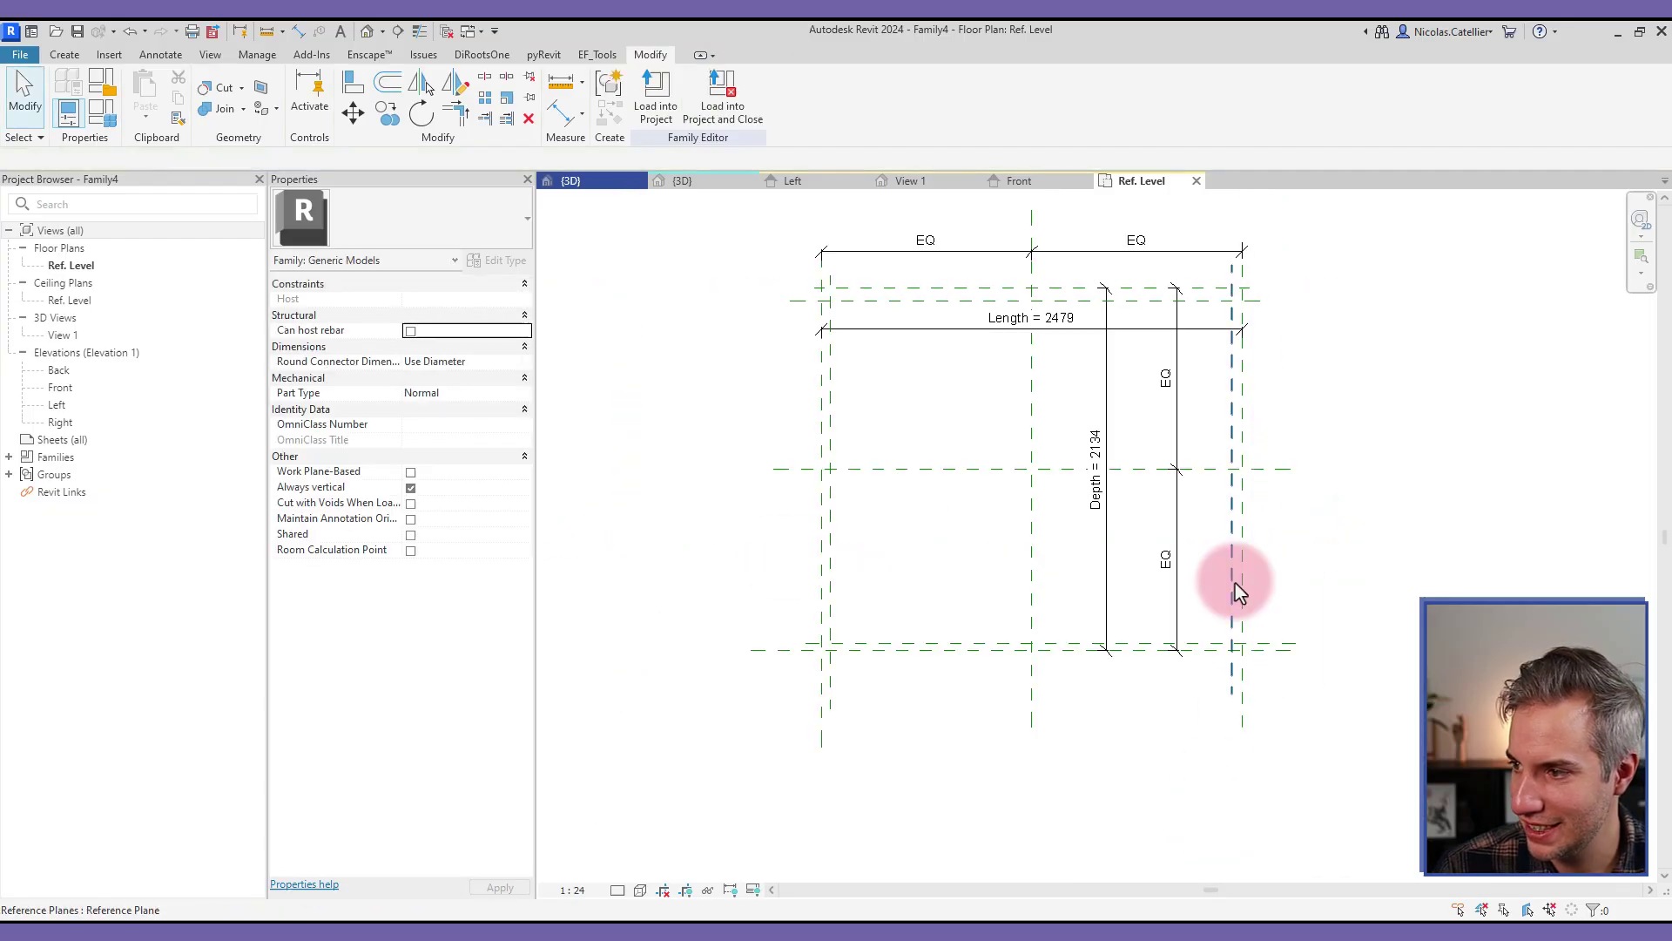
- Add aligned dimensions between the inner and outer reference planes on the right and lower sides
{"action": "scroll", "coordinate": [1238, 591], "scroll_direction": "up", "scroll_amount": 2}
{"action": "key", "text": "d"}
{"action": "key", "text": "i"}
{"action": "left_click", "coordinate": [1234, 579]}
{"action": "left_click", "coordinate": [1245, 570]}
{"action": "left_click", "coordinate": [1307, 567]}
{"action": "left_click", "coordinate": [1186, 664]}
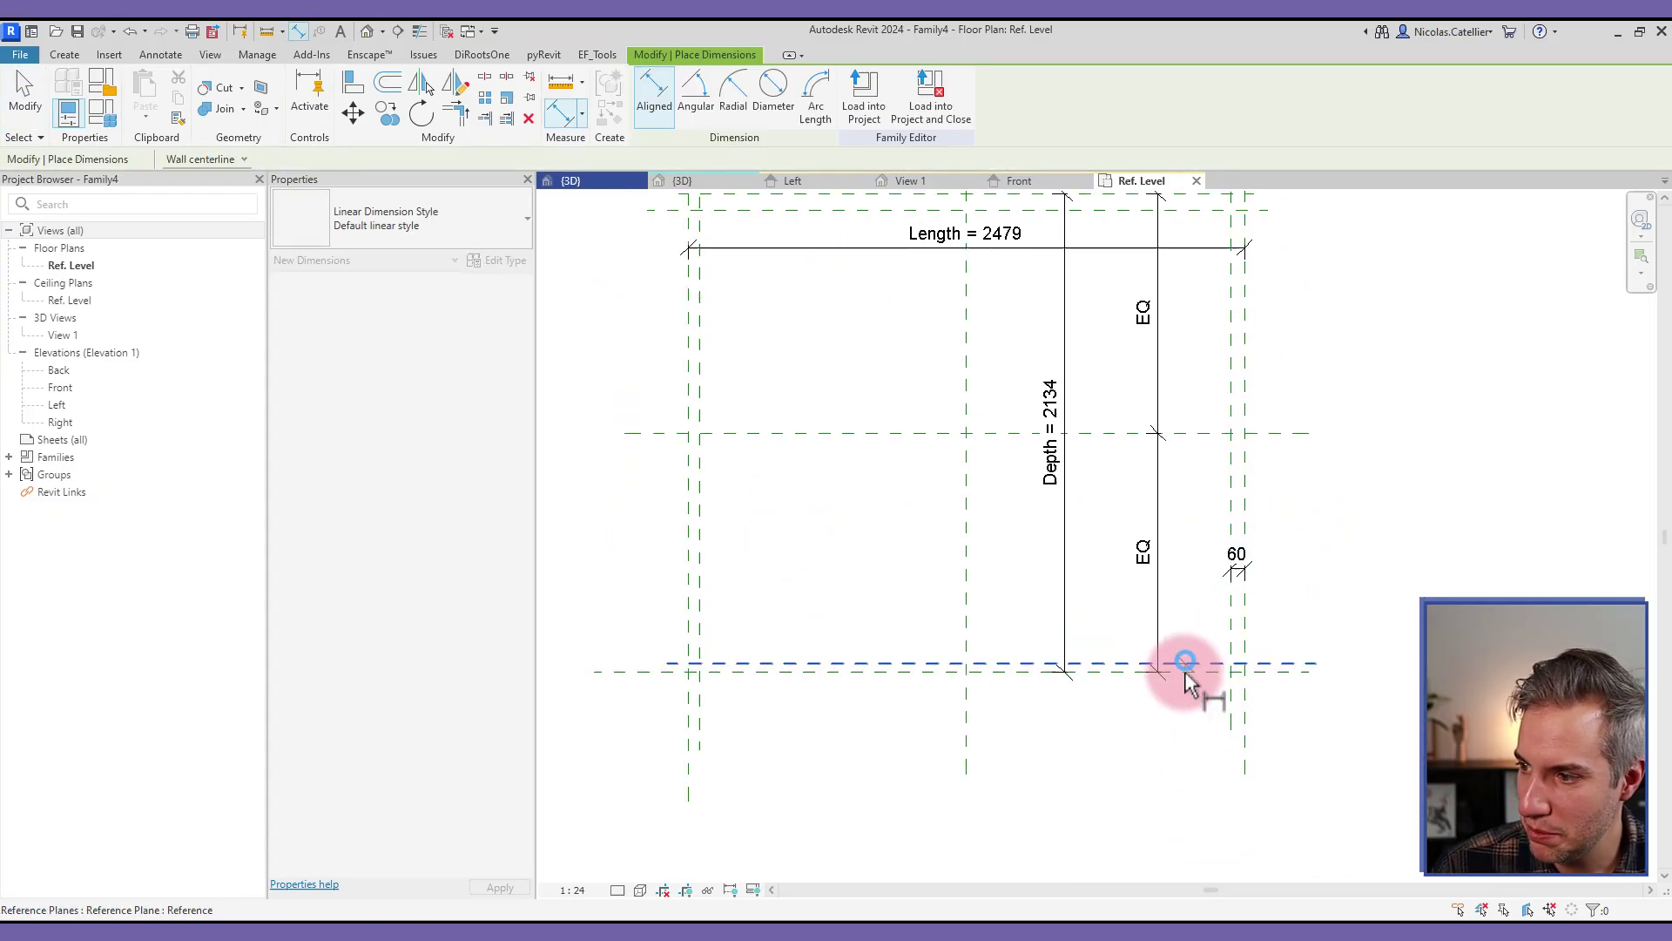
{"action": "left_click", "coordinate": [1186, 723]}
- Add aligned dimensions between the inner and outer reference planes on the left and upper sides
{"action": "left_click", "coordinate": [697, 642]}
{"action": "left_click", "coordinate": [689, 635]}
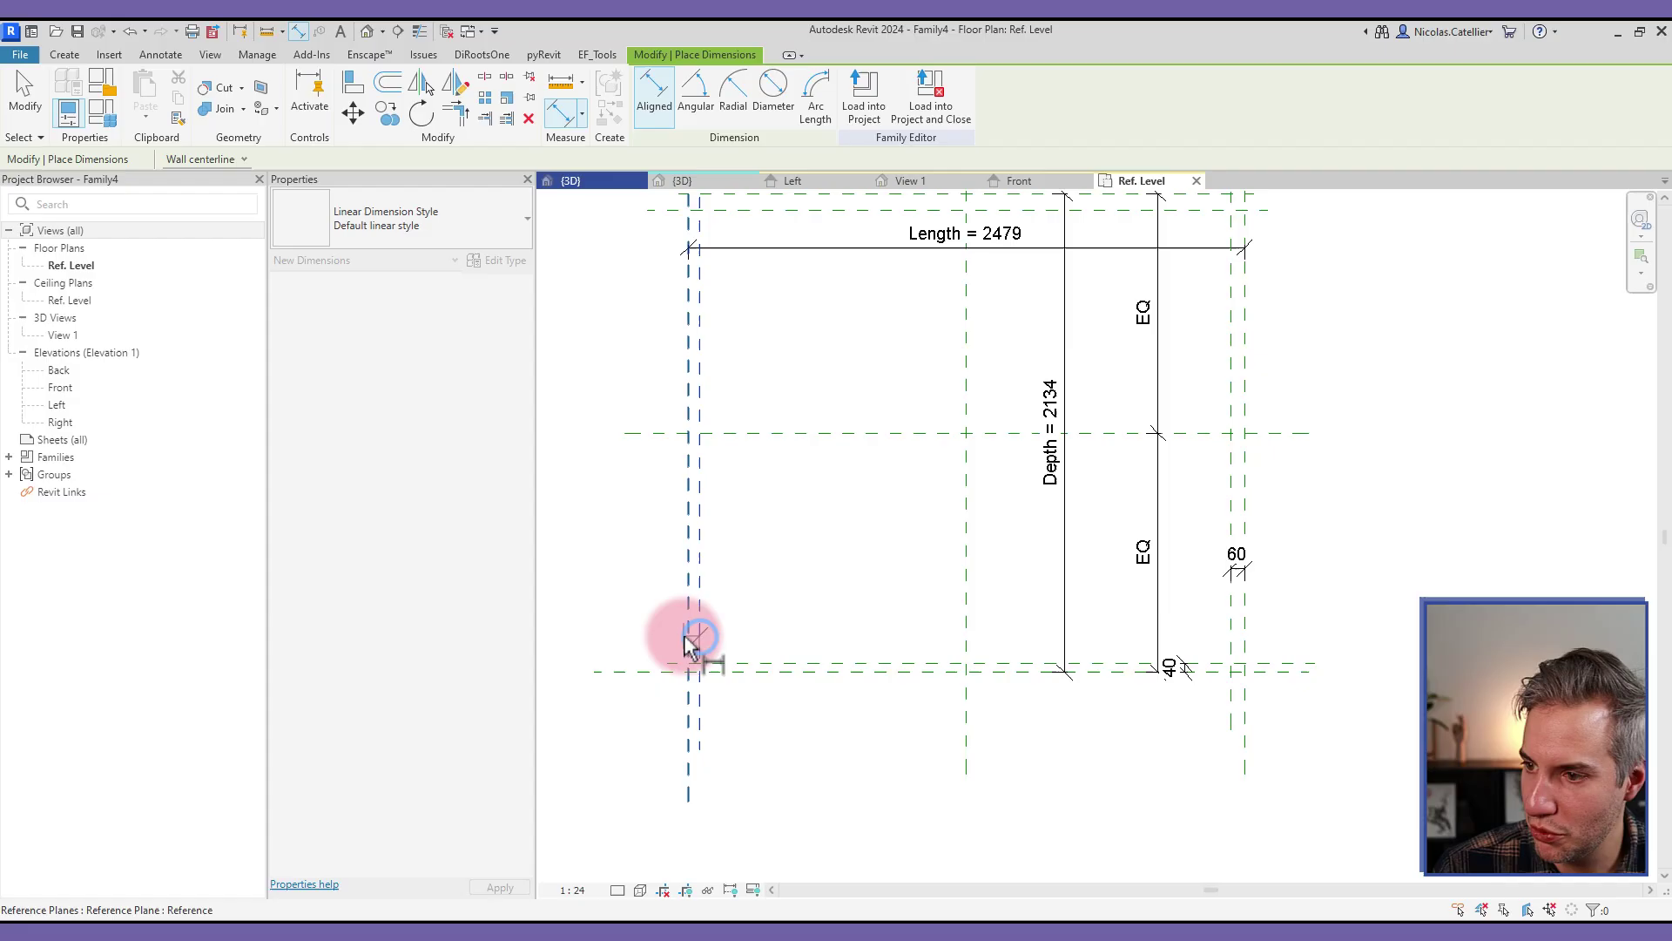
{"action": "left_click", "coordinate": [640, 625]}
{"action": "scroll", "coordinate": [671, 514], "scroll_direction": "up", "scroll_amount": 1}
{"action": "left_click", "coordinate": [841, 262]}
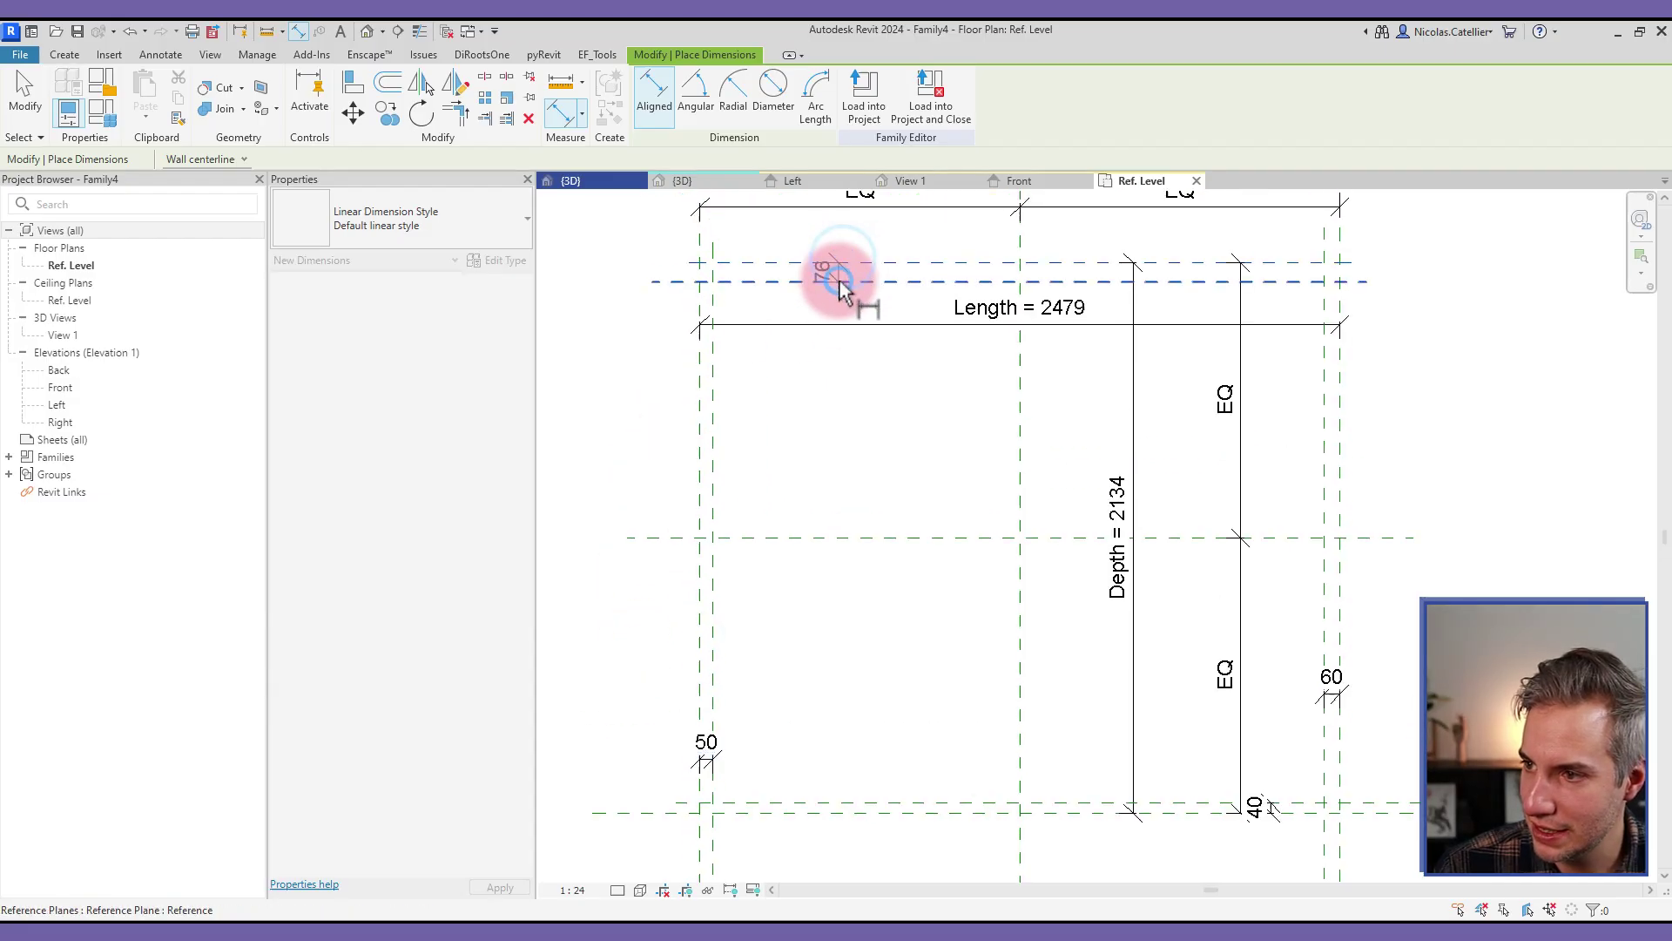
{"action": "left_click", "coordinate": [839, 280]}
{"action": "left_click", "coordinate": [834, 299]}
{"action": "key", "text": "Escape"}
{"action": "key", "text": "Escape"}
{"action": "scroll", "coordinate": [795, 347], "scroll_direction": "down", "scroll_amount": 1}
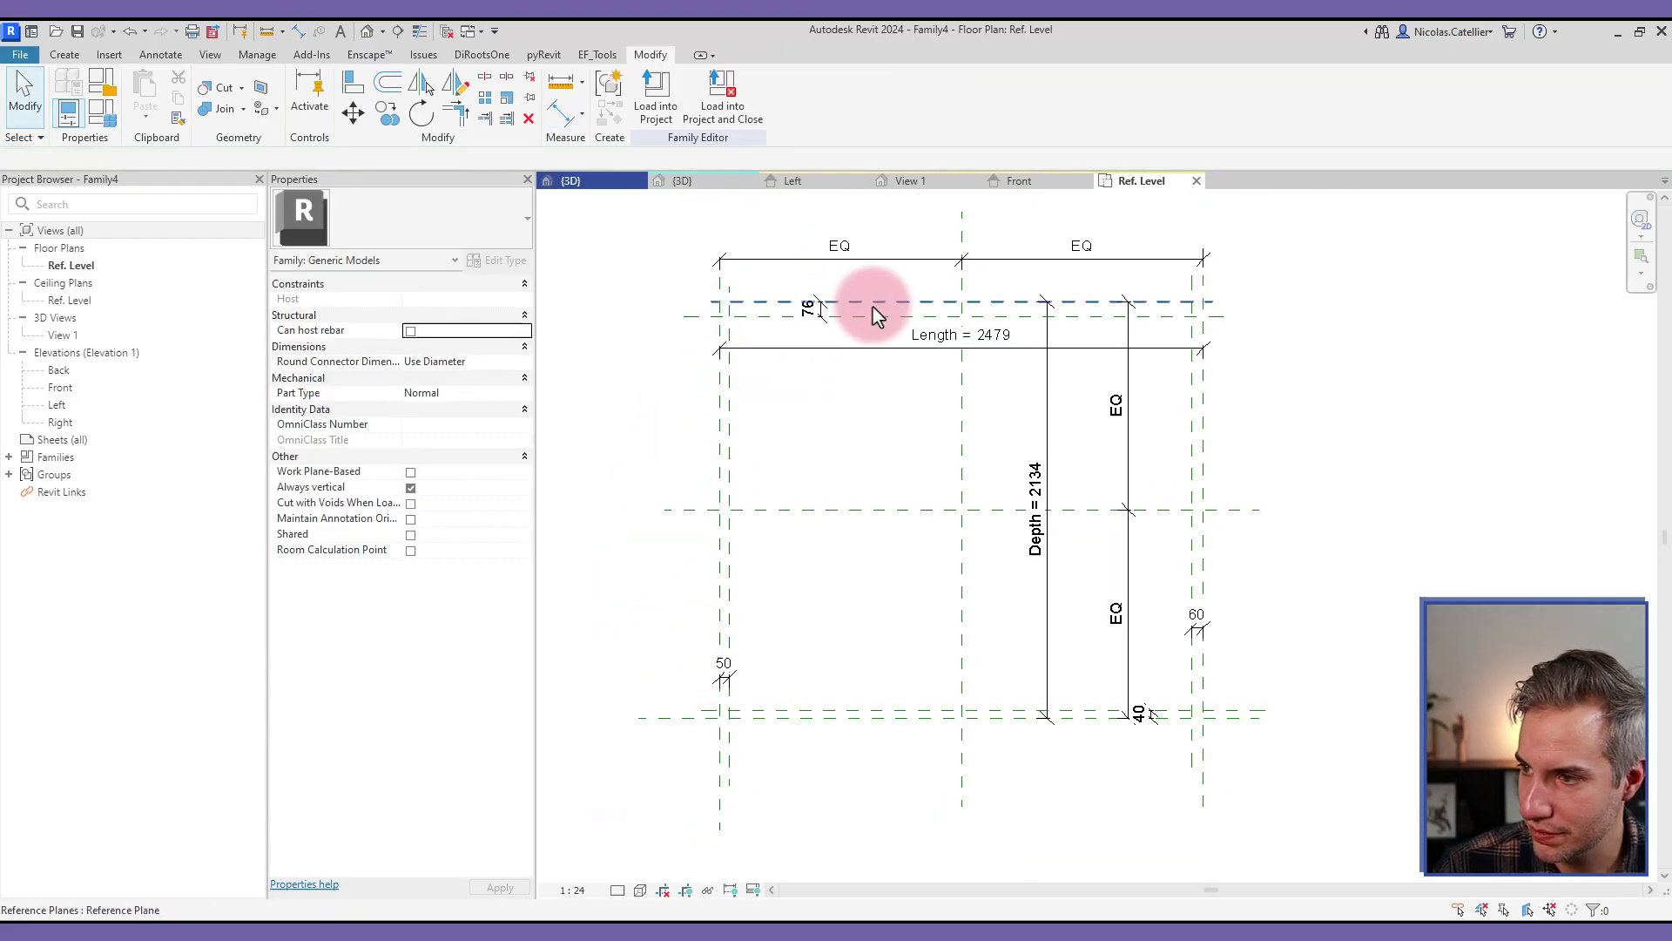
- Label the four small inner-to-outer plane dimensions together with a new family instance parameter named Thickness
{"action": "left_click", "coordinate": [872, 302]}
{"action": "left_click", "coordinate": [845, 421]}
{"action": "left_click", "coordinate": [814, 309]}
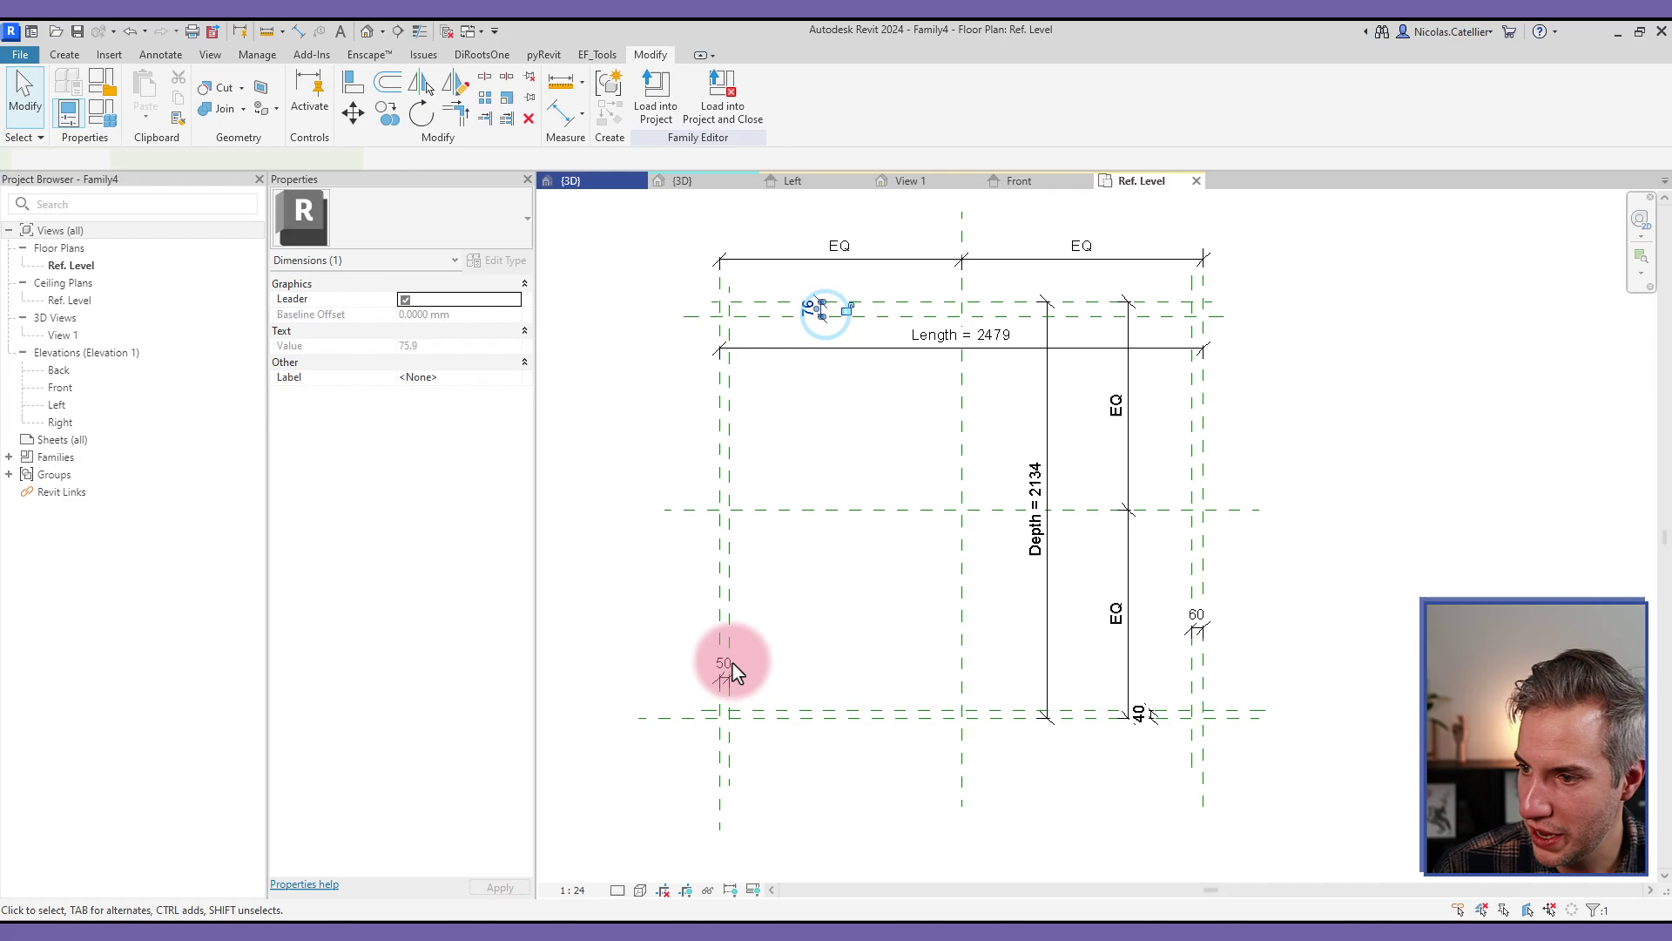
{"action": "left_click", "coordinate": [730, 662]}
{"action": "left_click", "coordinate": [1151, 712], "text": "ctrl"}
{"action": "left_click", "coordinate": [1198, 629], "text": "ctrl"}
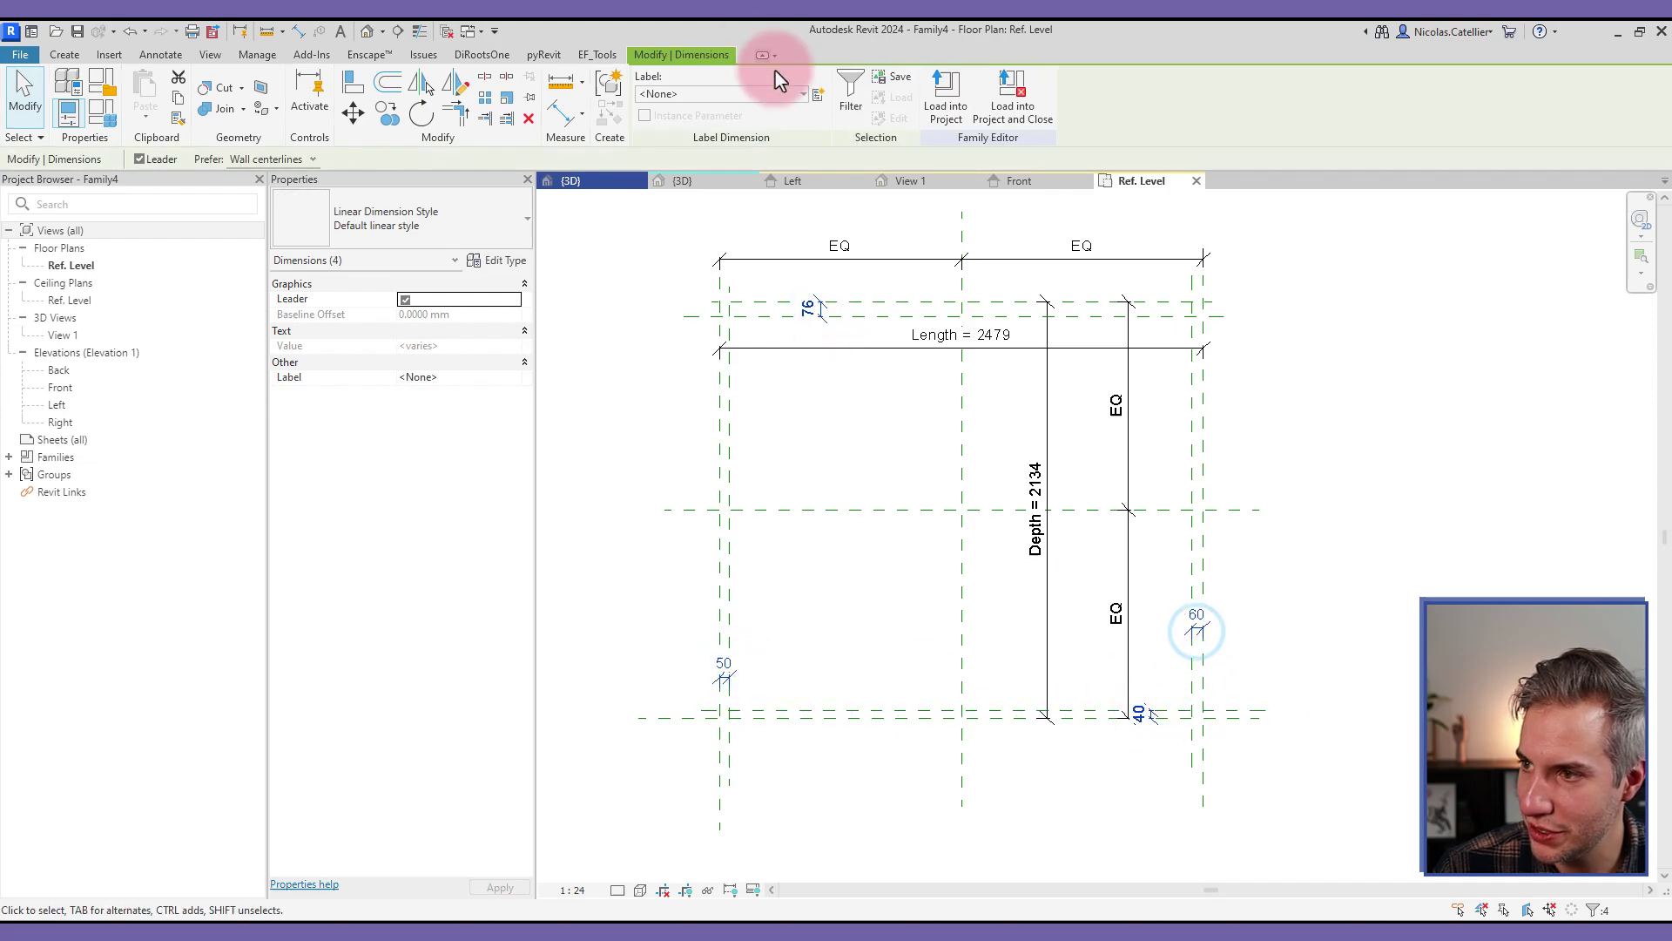
{"action": "left_click", "coordinate": [819, 95]}
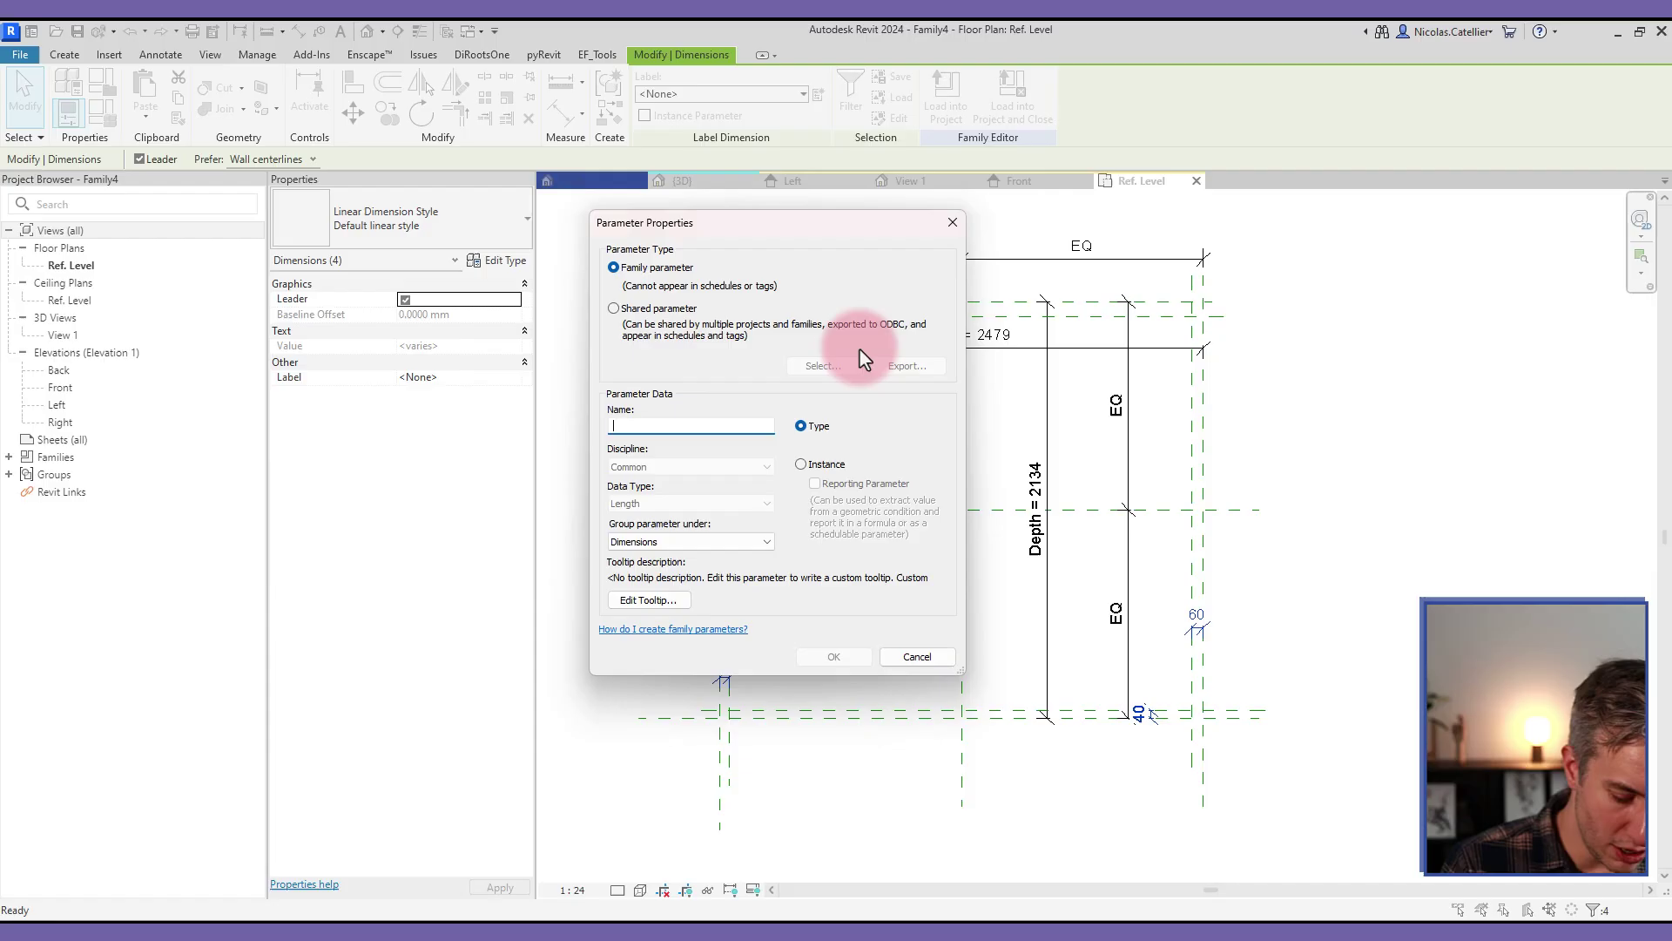
{"action": "type", "text": "Thickness"}
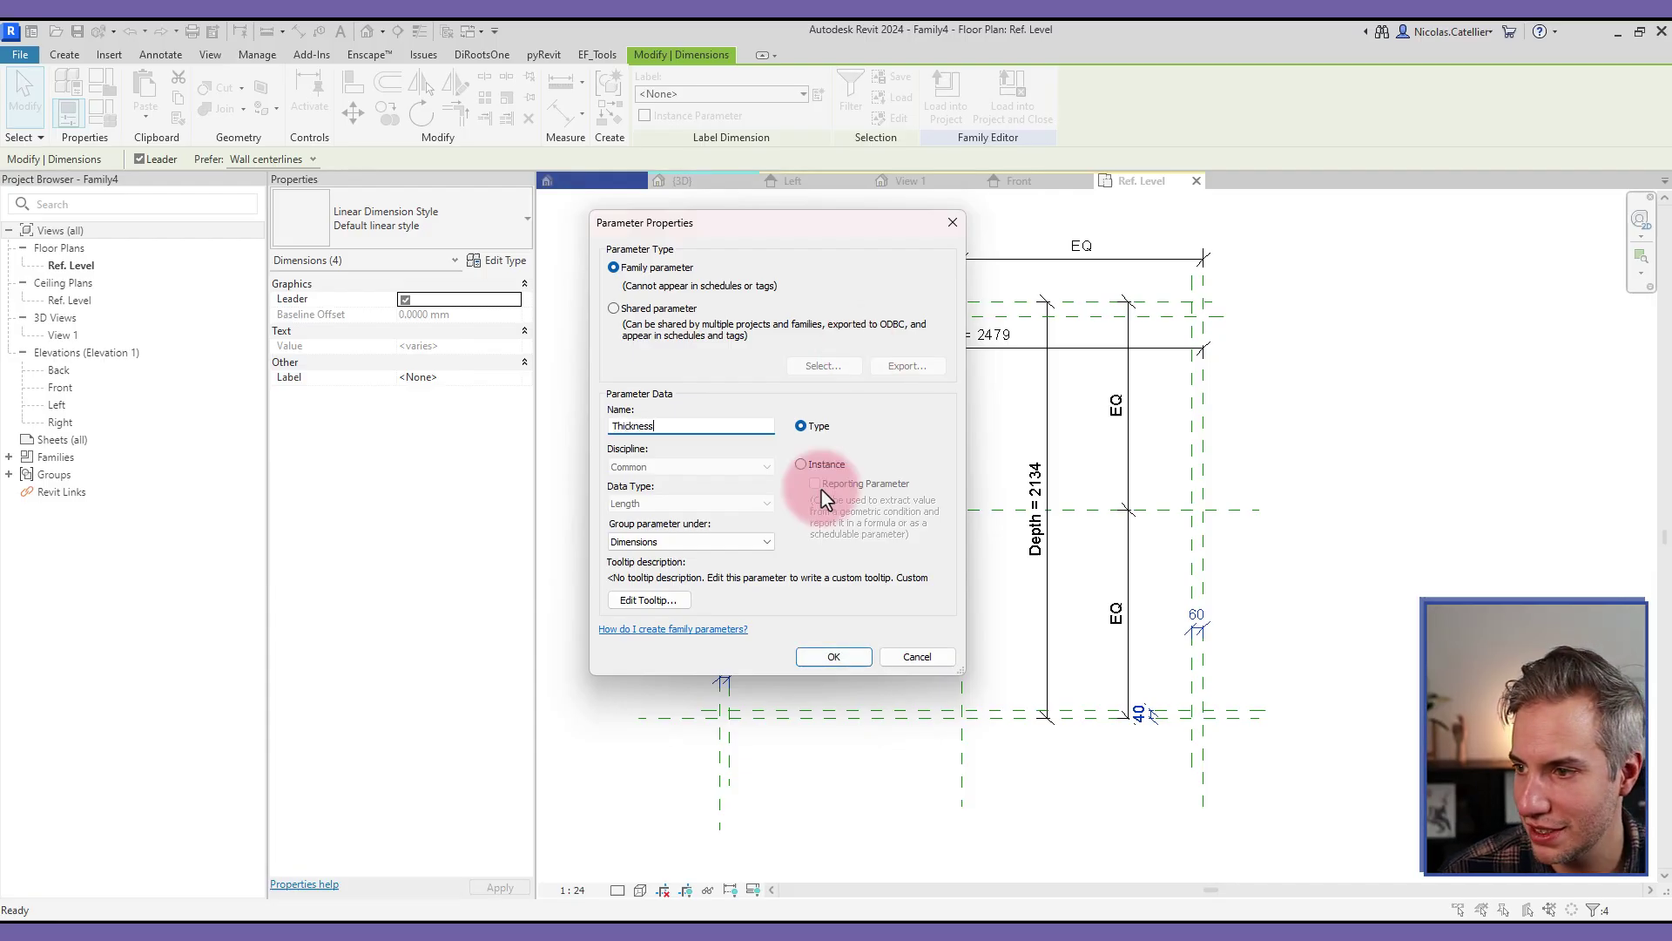
{"action": "left_click", "coordinate": [803, 464]}
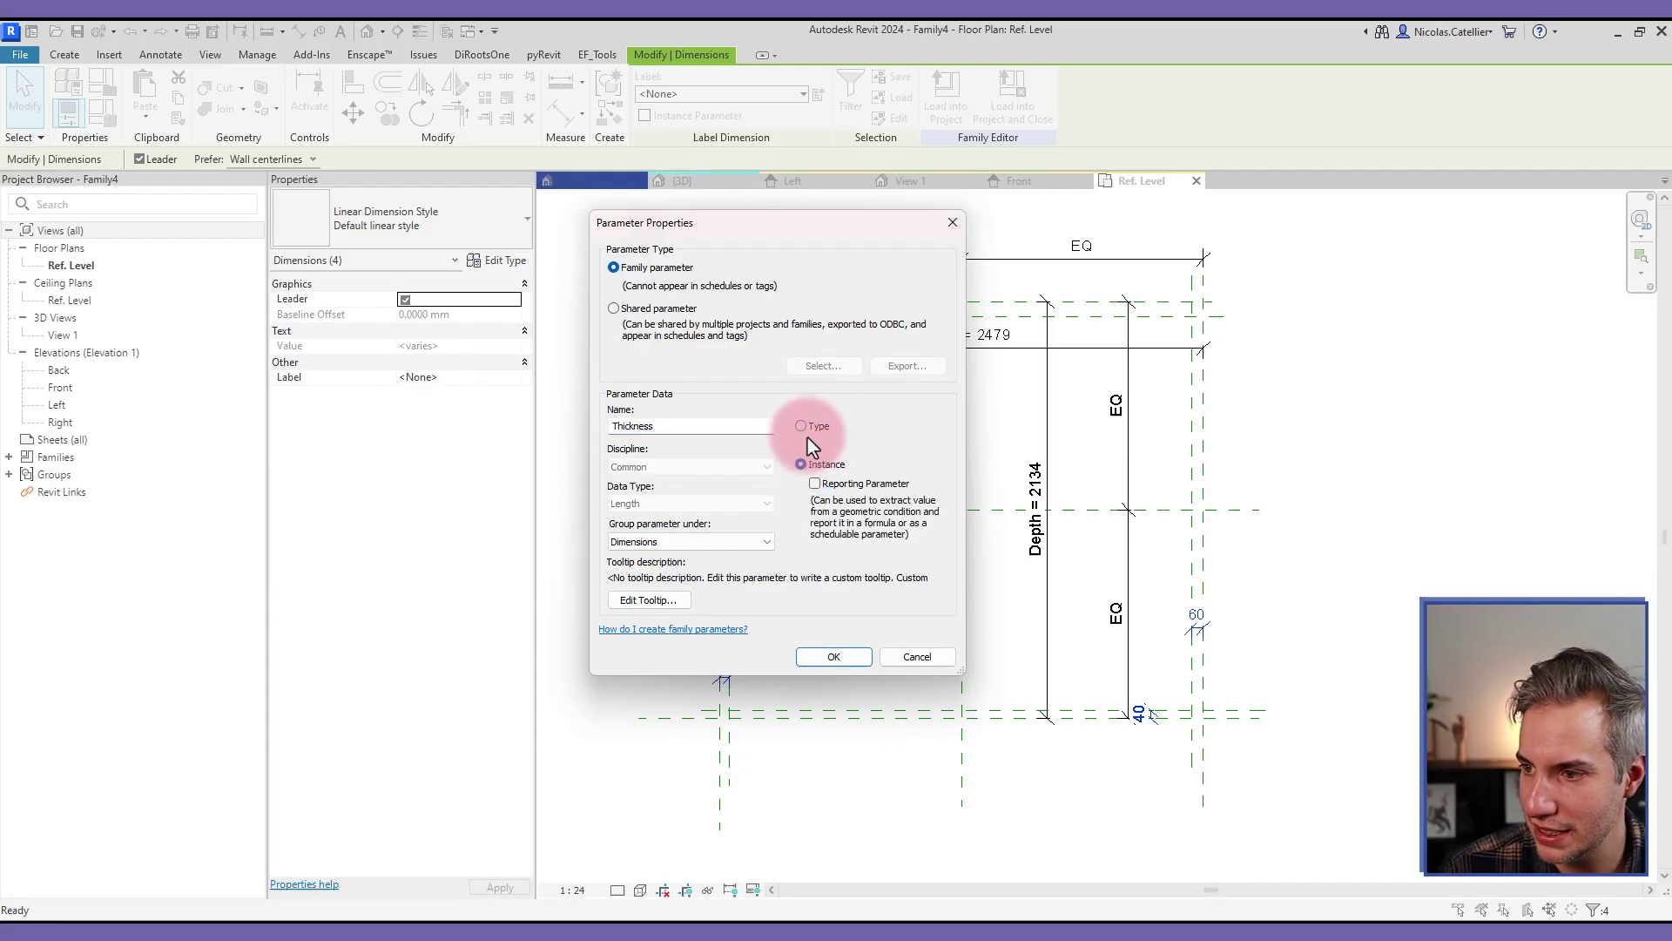
{"action": "left_click", "coordinate": [832, 658]}
- Set the Thickness parameter to 38 mm through the dimension on the right side
{"action": "left_click", "coordinate": [1230, 616]}
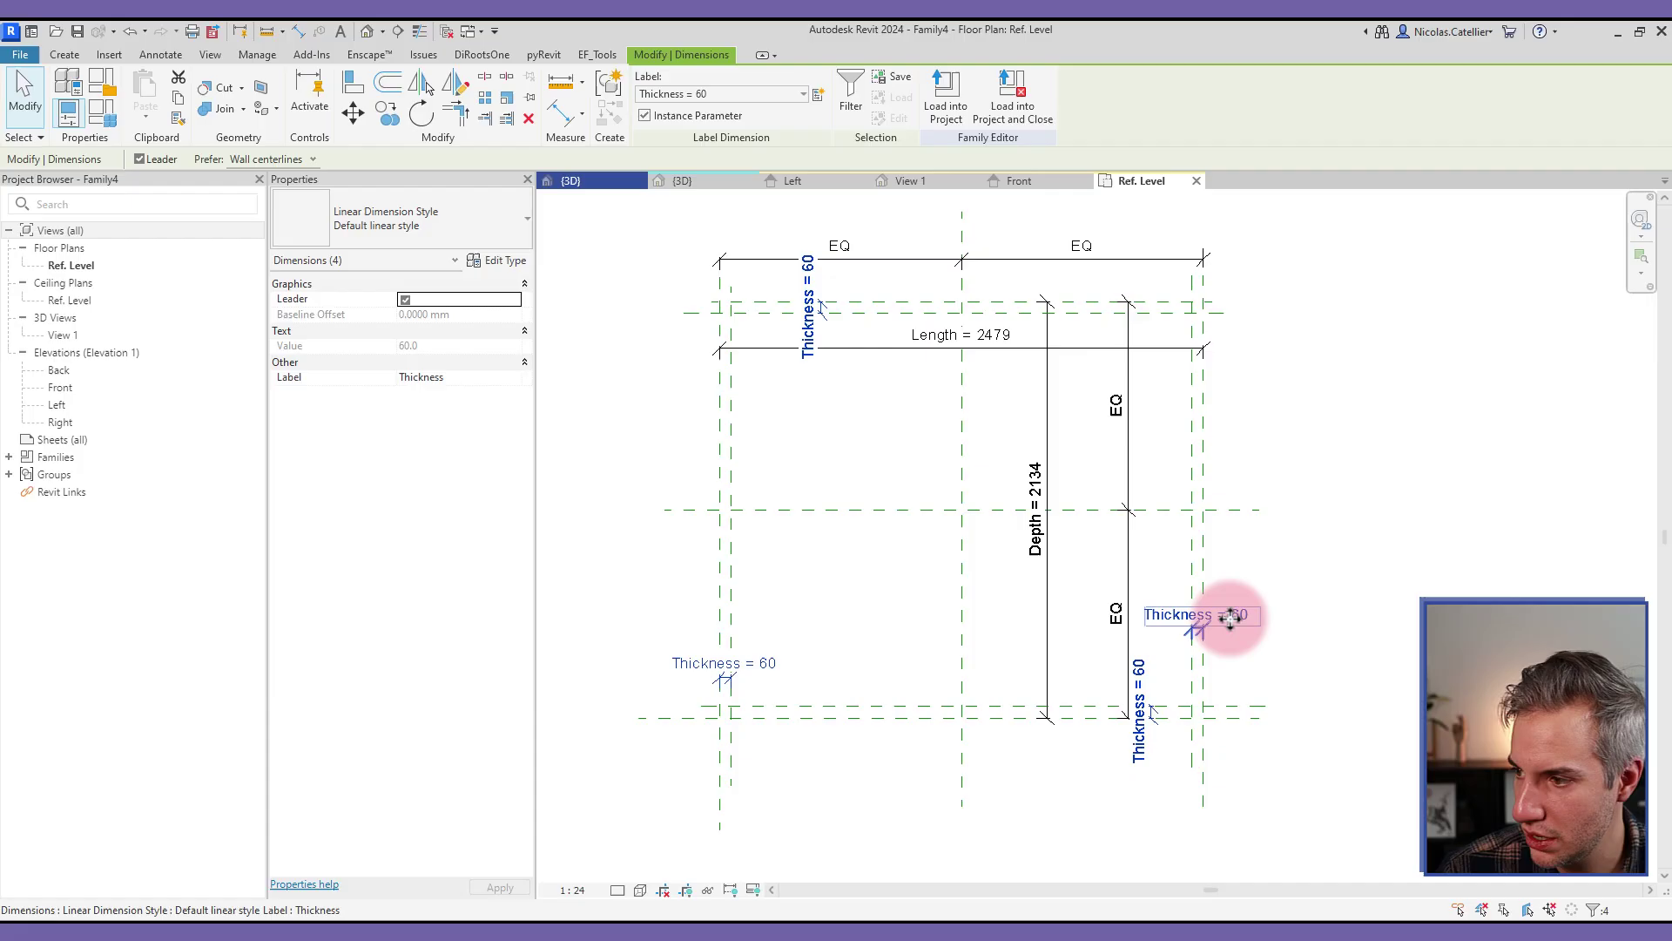
{"action": "left_click", "coordinate": [1229, 615]}
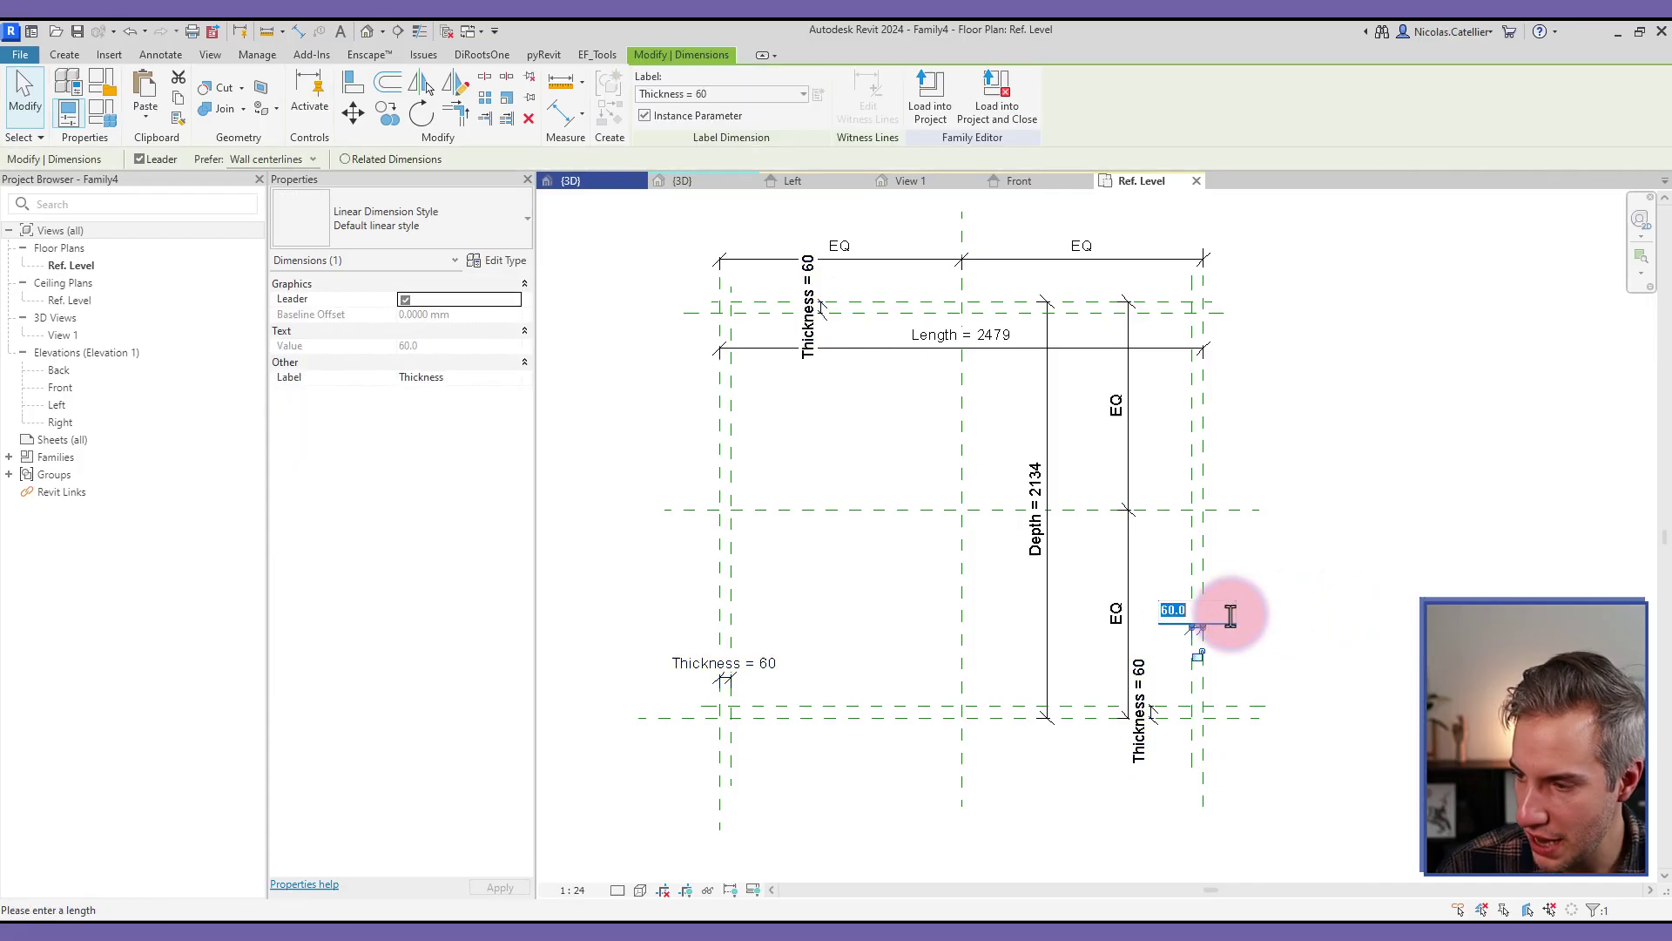
{"action": "key", "text": "Return"}
{"action": "left_click", "coordinate": [1370, 542]}
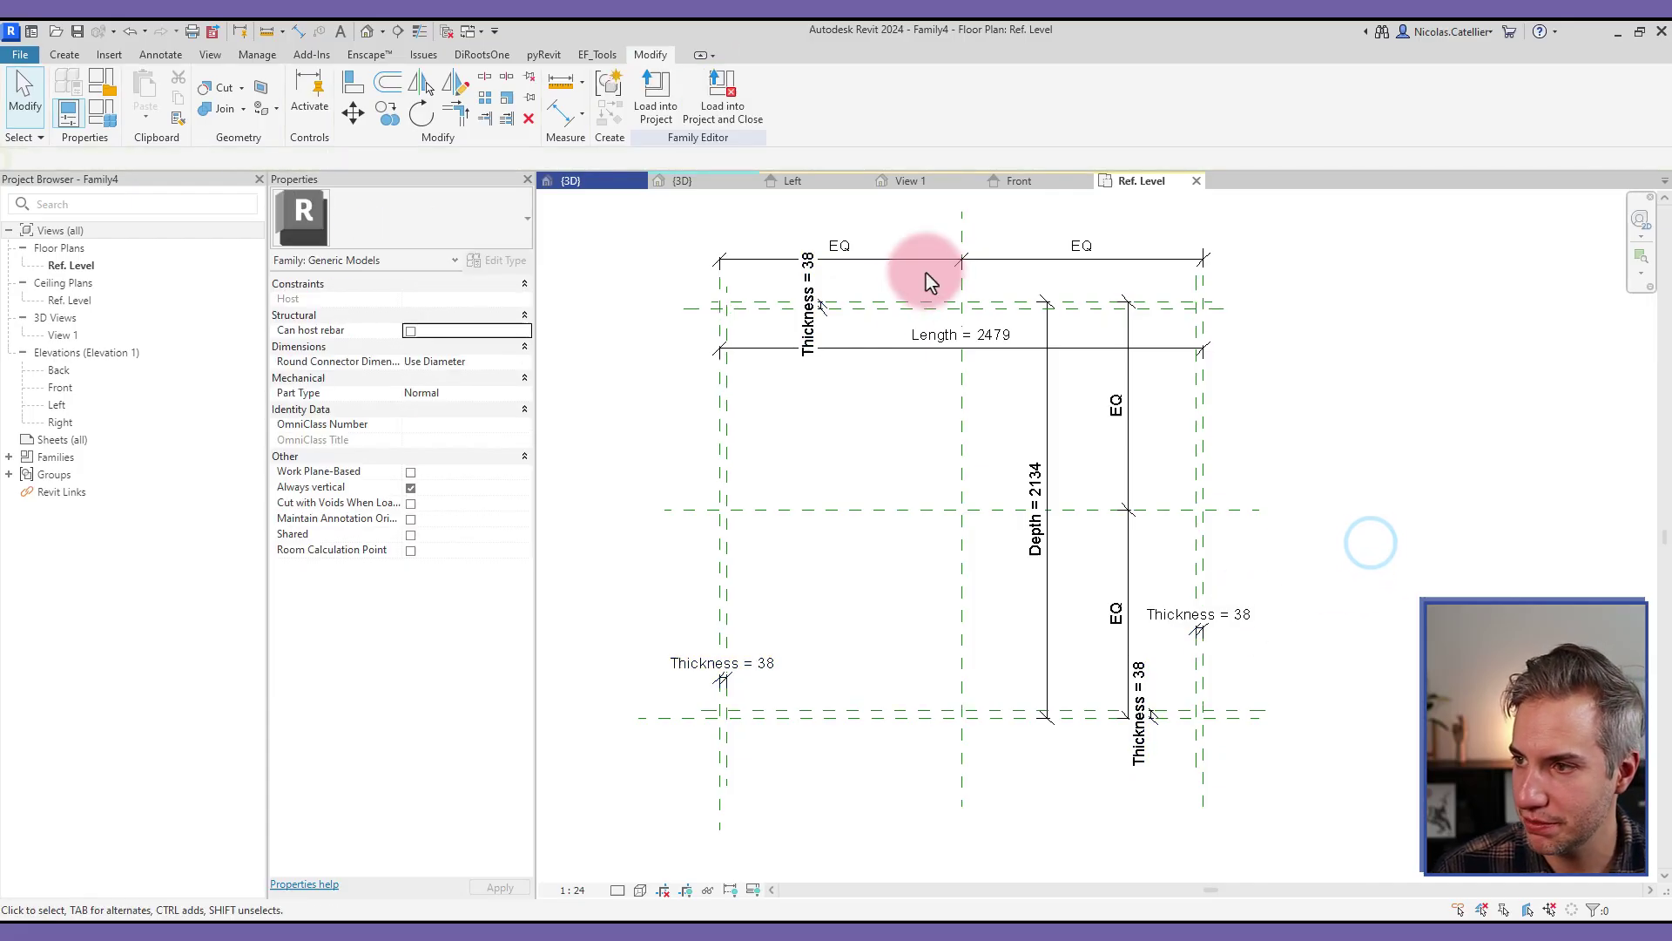
- In the Front elevation, draw a horizontal reference plane about 360 mm above Ref. Level
{"action": "double_click", "coordinate": [60, 386]}
{"action": "left_click", "coordinate": [870, 610]}
{"action": "key", "text": "r"}
{"action": "key", "text": "p"}
{"action": "left_click", "coordinate": [822, 646]}
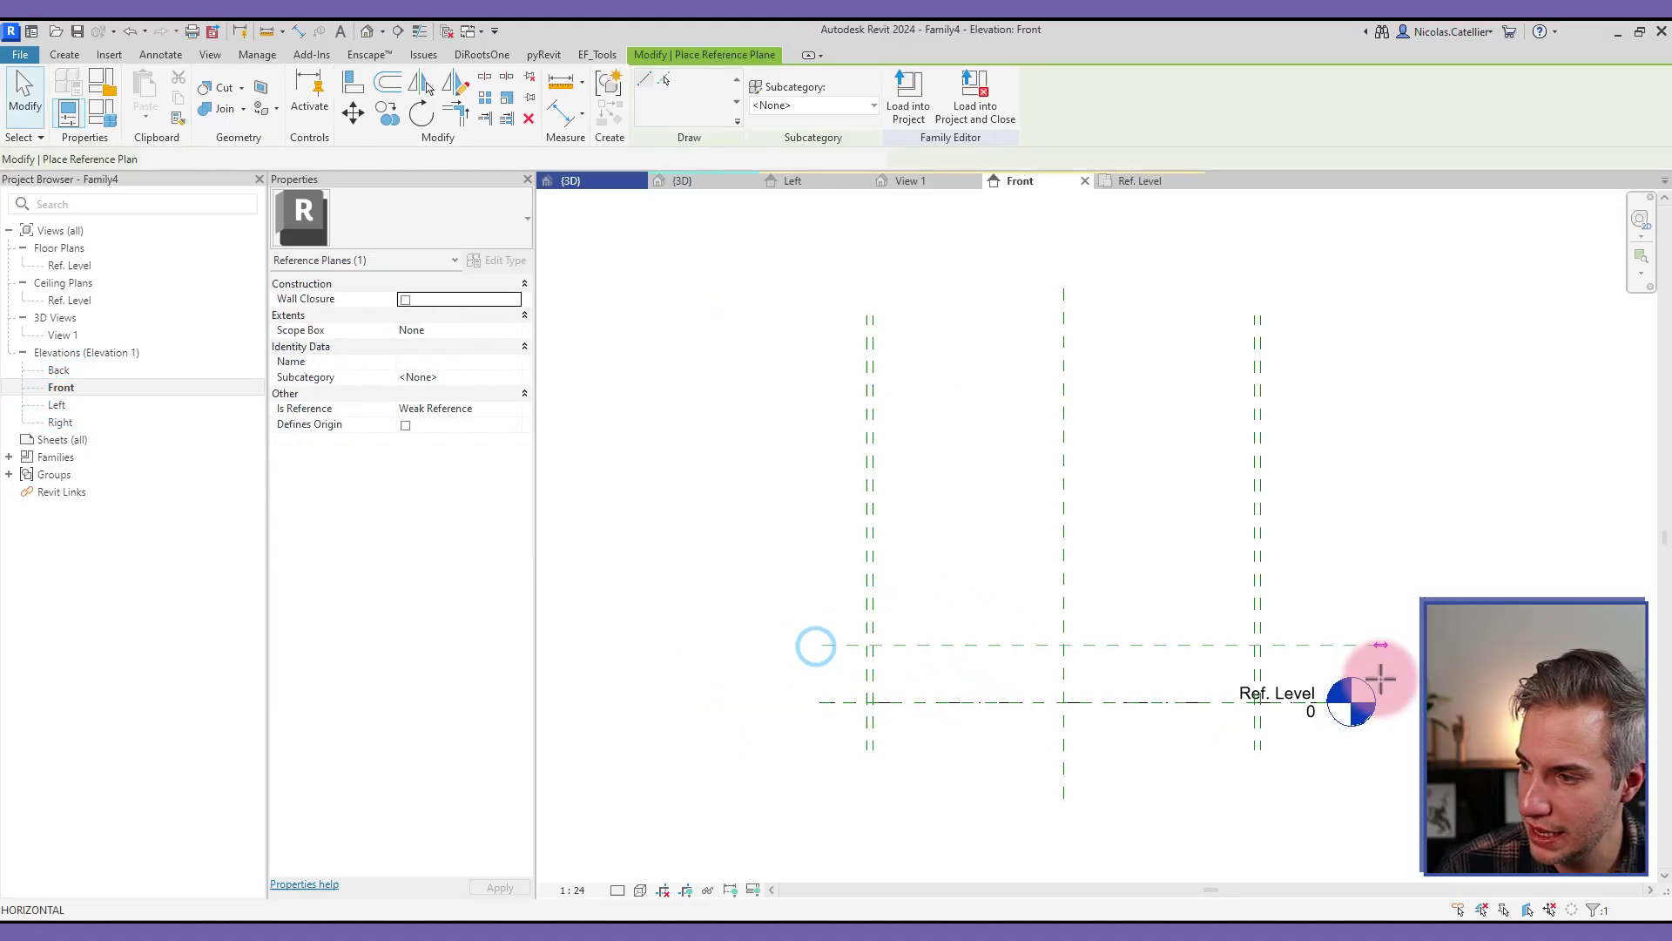
{"action": "left_click", "coordinate": [1364, 645]}
{"action": "key", "text": "Escape"}
- Add an aligned vertical dimension between Ref. Level and the horizontal reference plane above it
{"action": "key", "text": "i"}
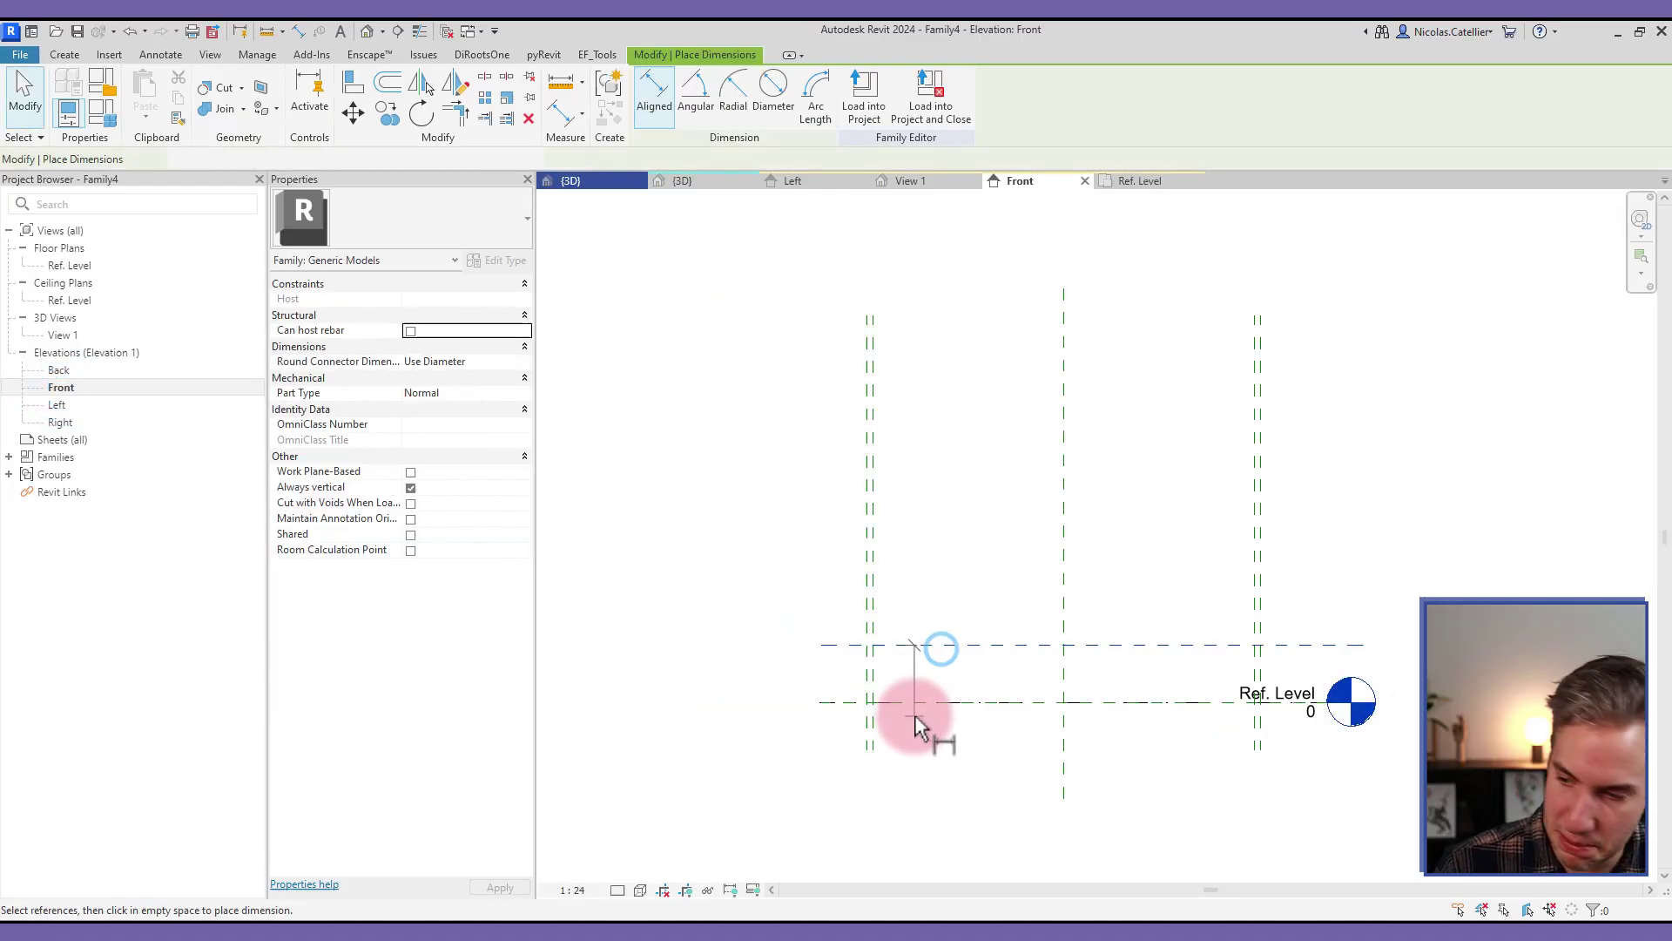
{"action": "left_click", "coordinate": [912, 701]}
{"action": "left_click", "coordinate": [913, 645]}
{"action": "left_click", "coordinate": [919, 667]}
{"action": "key", "text": "Escape"}
- Label the vertical dimension with a new family instance parameter named Structural Depth and set it to 300 mm
{"action": "left_click", "coordinate": [920, 669]}
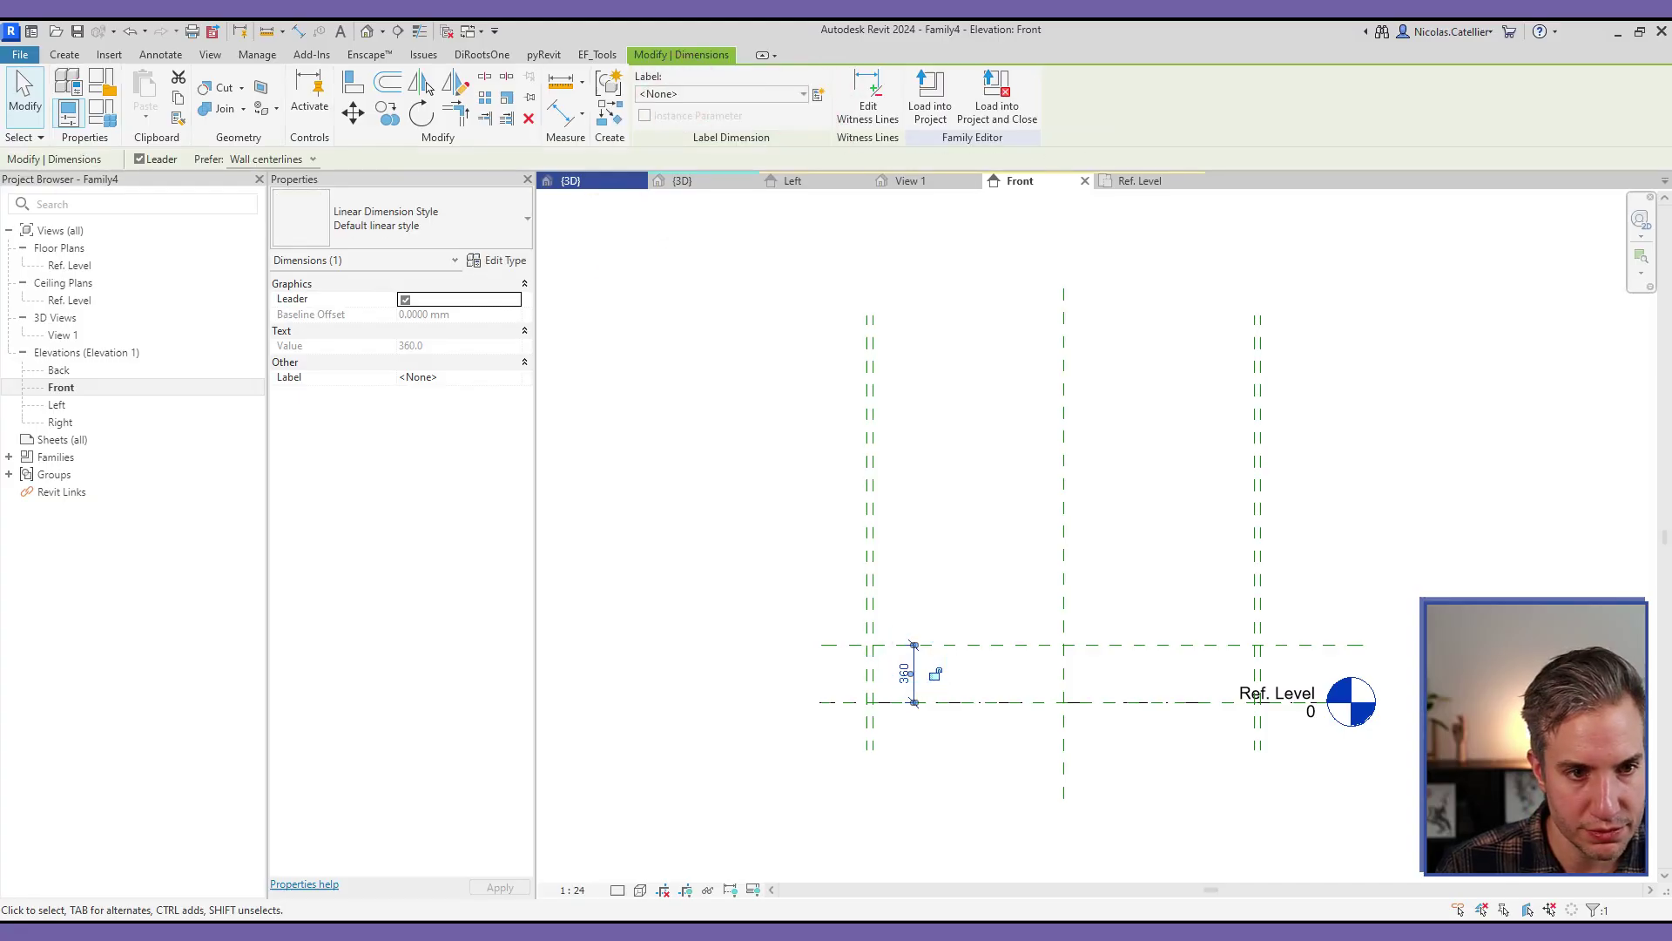
{"action": "left_click", "coordinate": [818, 96]}
{"action": "type", "text": "Structural"}
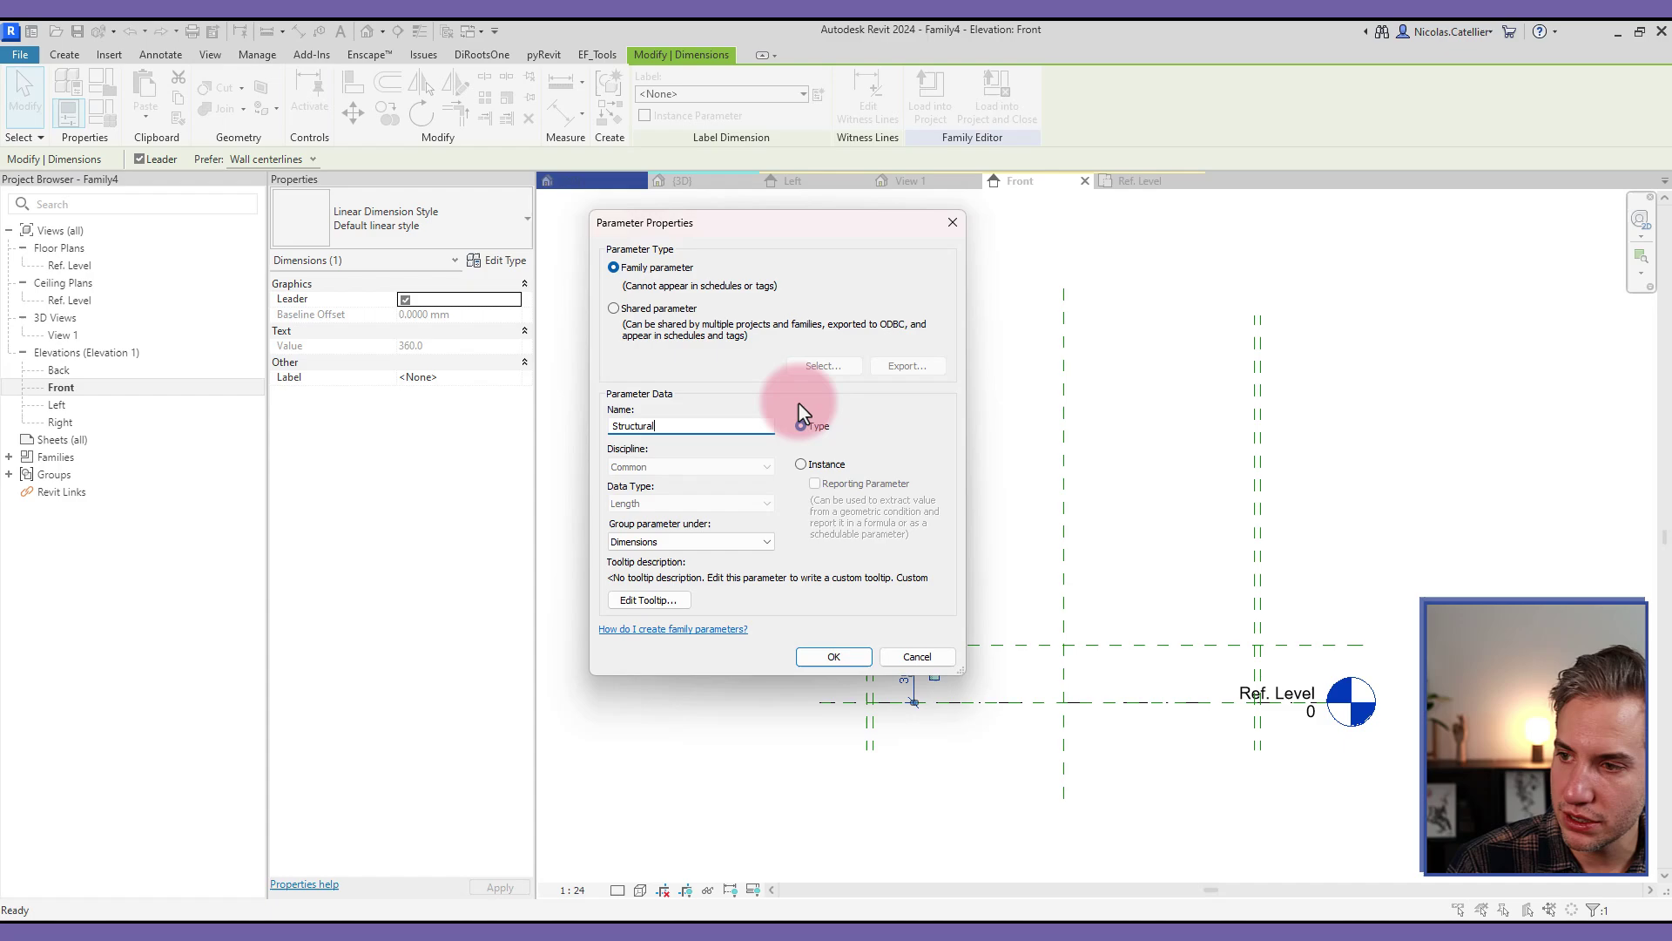
{"action": "type", "text": " Depth"}
{"action": "left_click", "coordinate": [801, 465]}
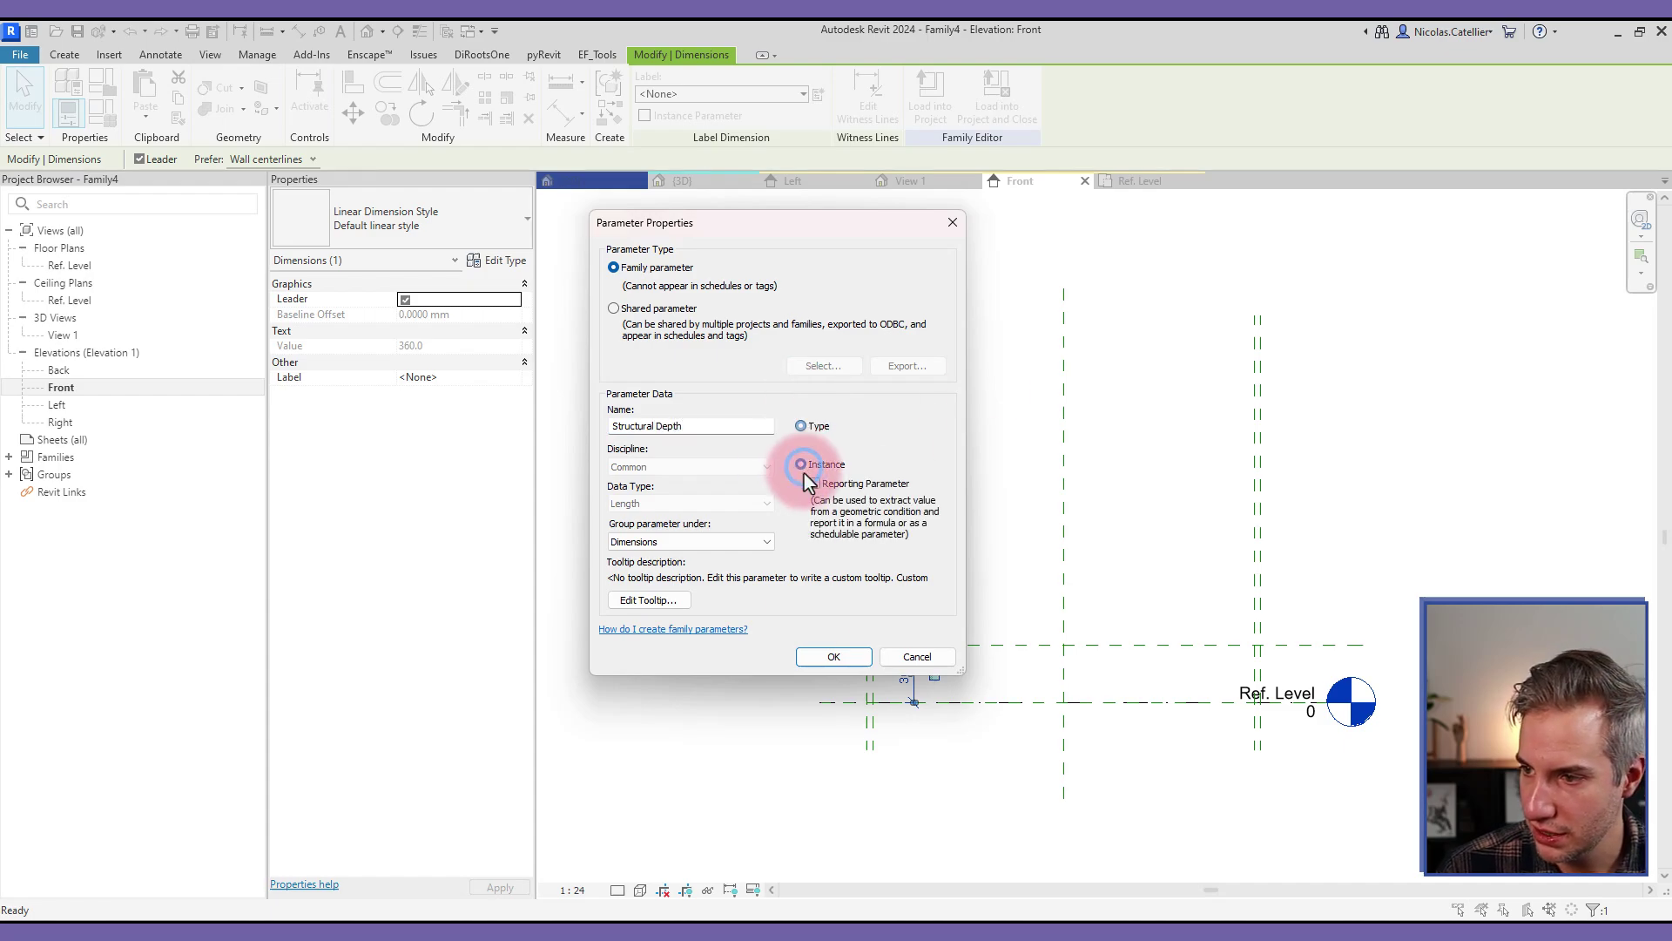
{"action": "left_click", "coordinate": [827, 656]}
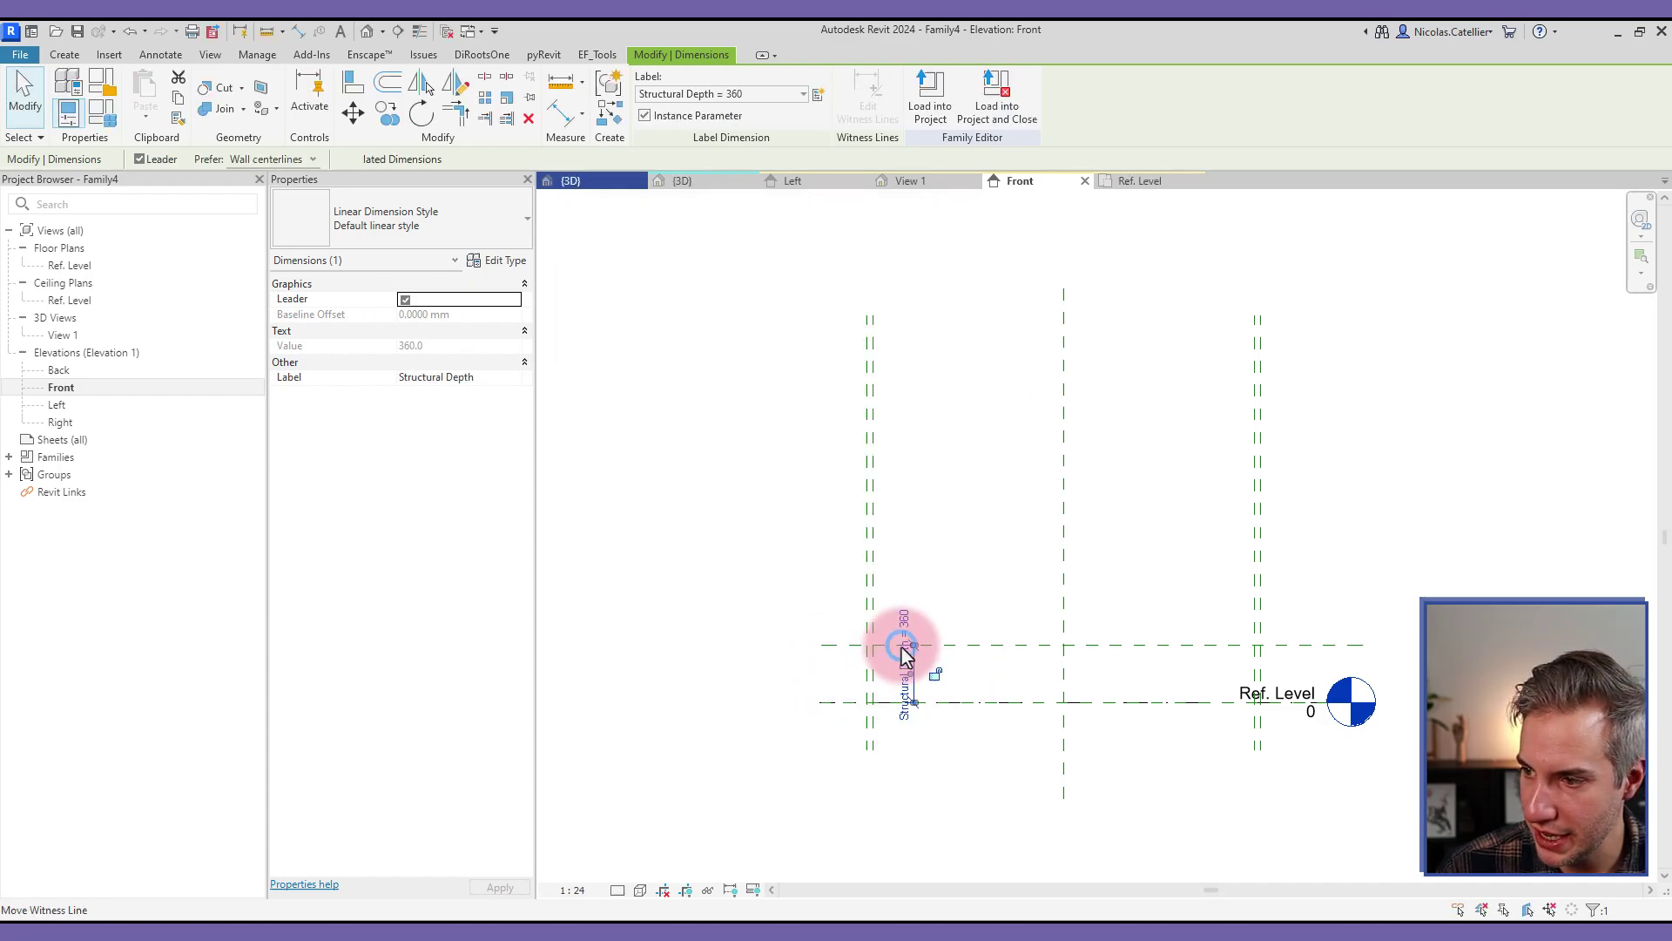
{"action": "scroll", "coordinate": [905, 669], "scroll_direction": "up", "scroll_amount": 3}
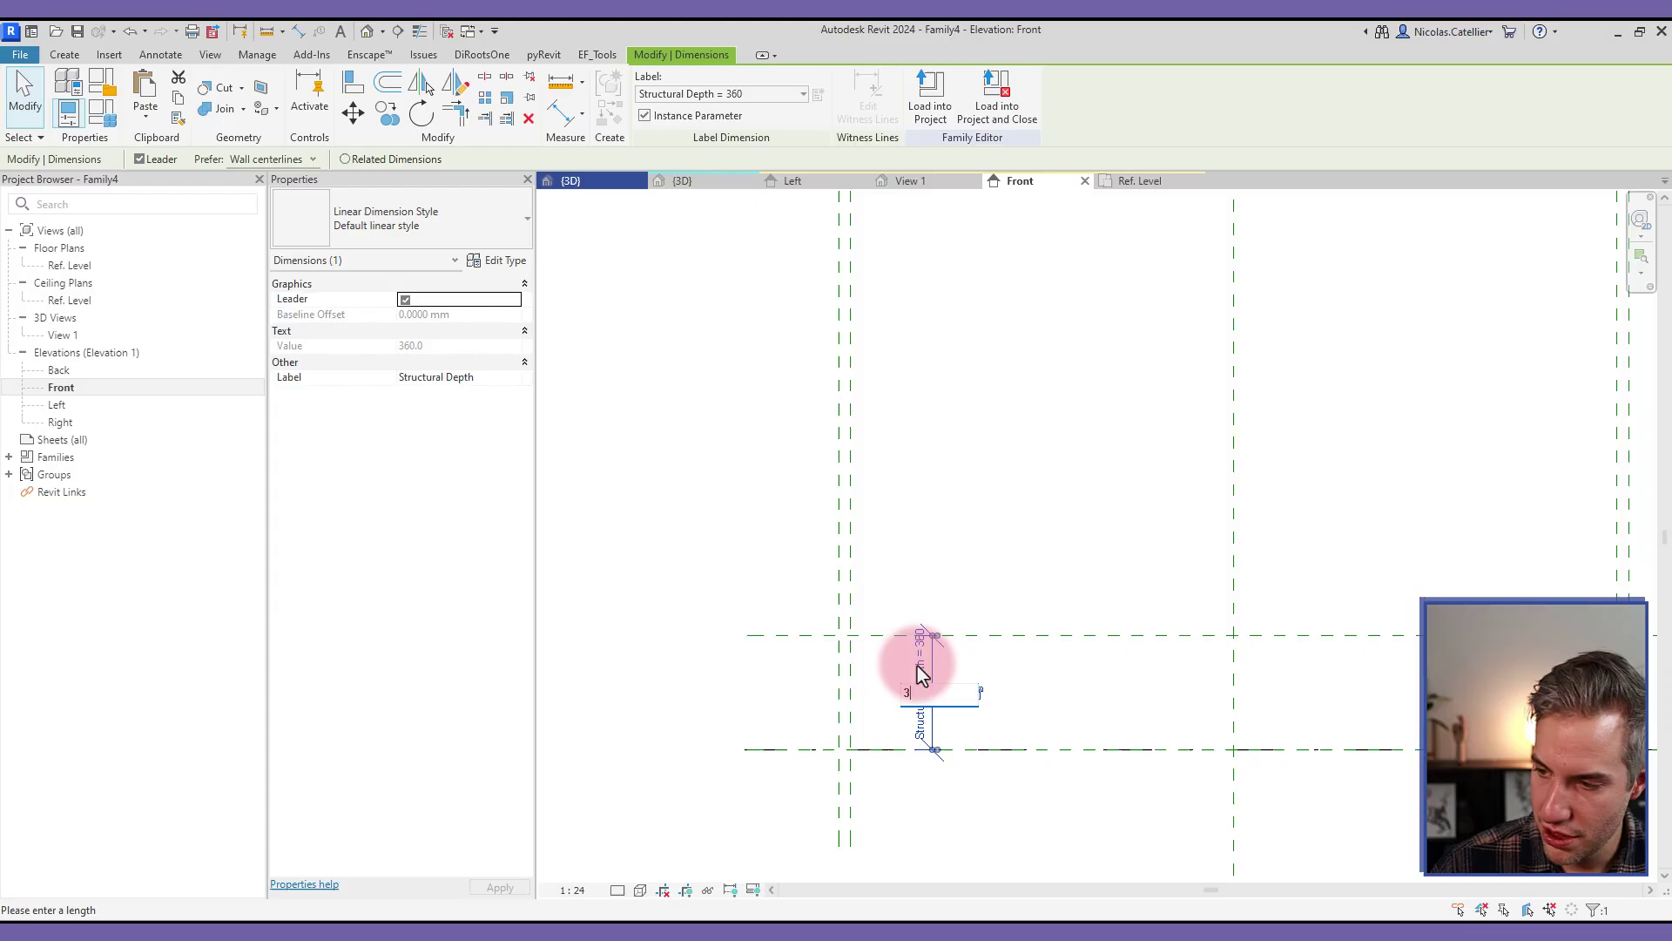
{"action": "left_click", "coordinate": [938, 490]}
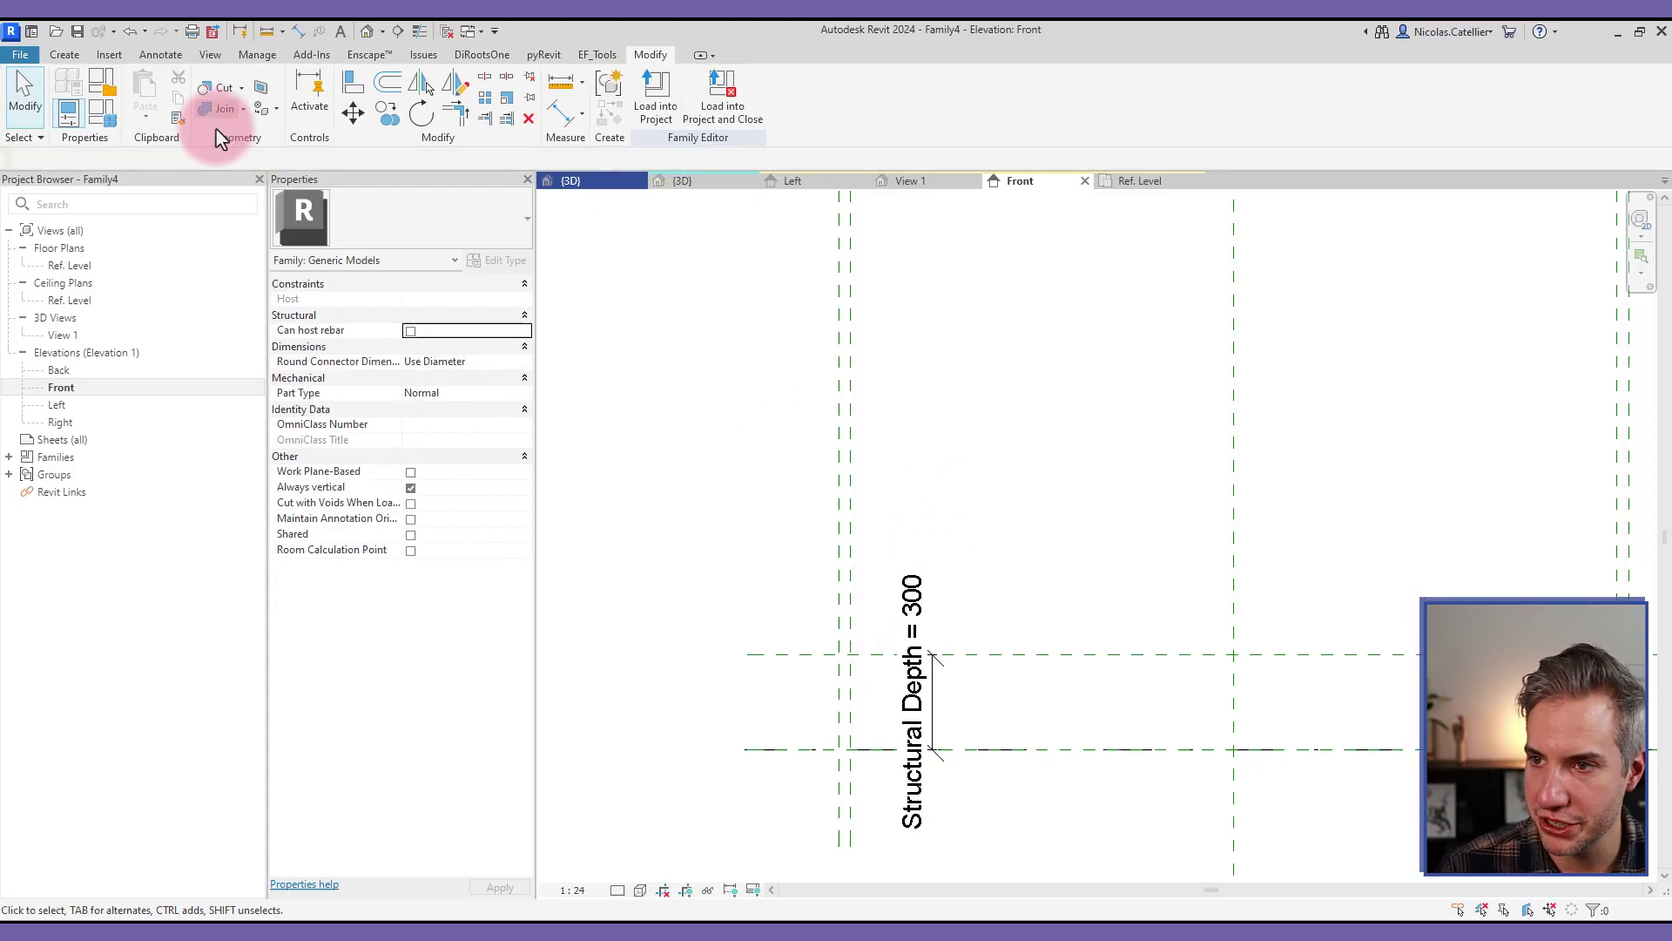
- Return to the Ref. Level floor plan
{"action": "double_click", "coordinate": [82, 265]}
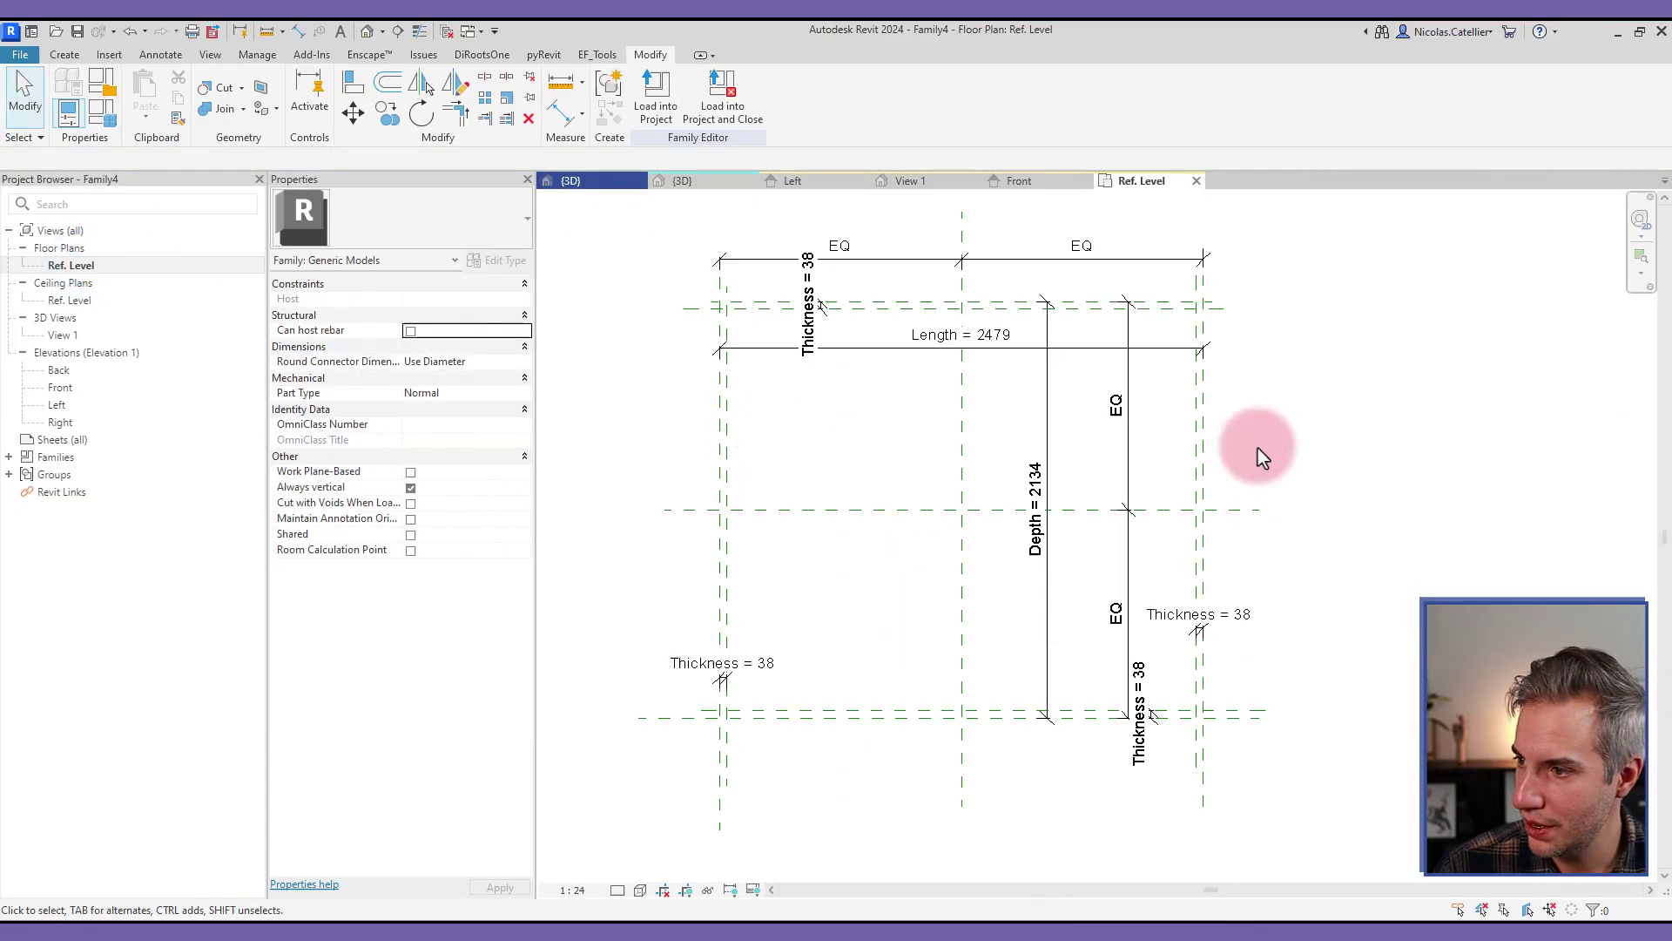
{"action": "key", "text": "r"}
{"action": "key", "text": "p"}
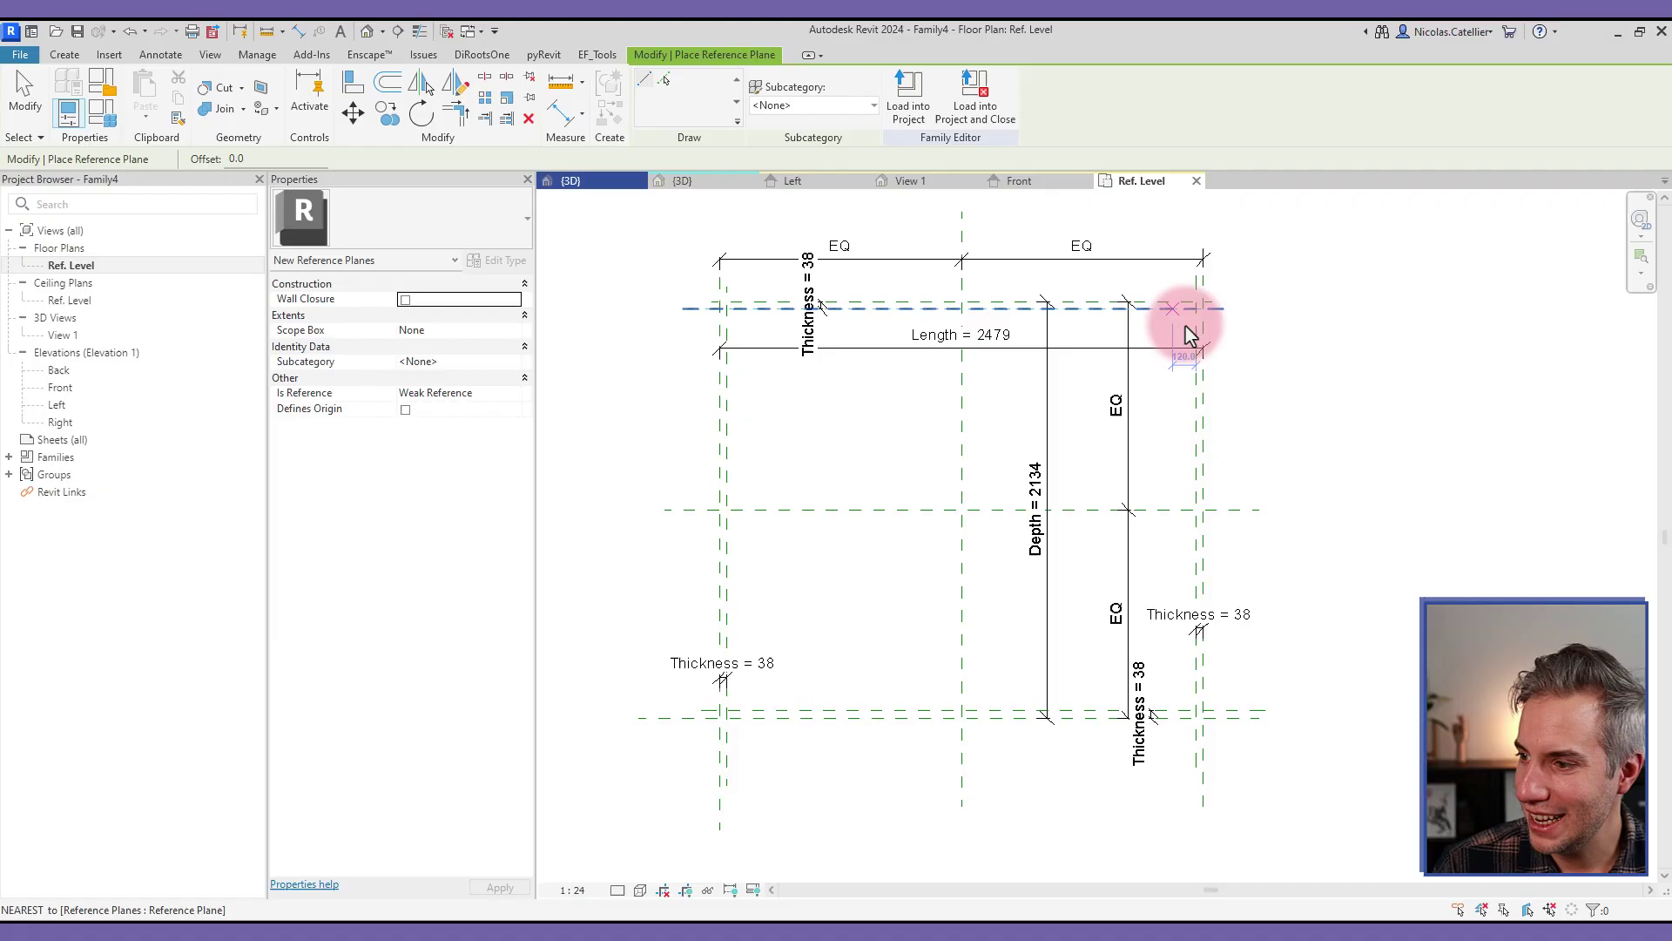
{"action": "key", "text": "Escape"}
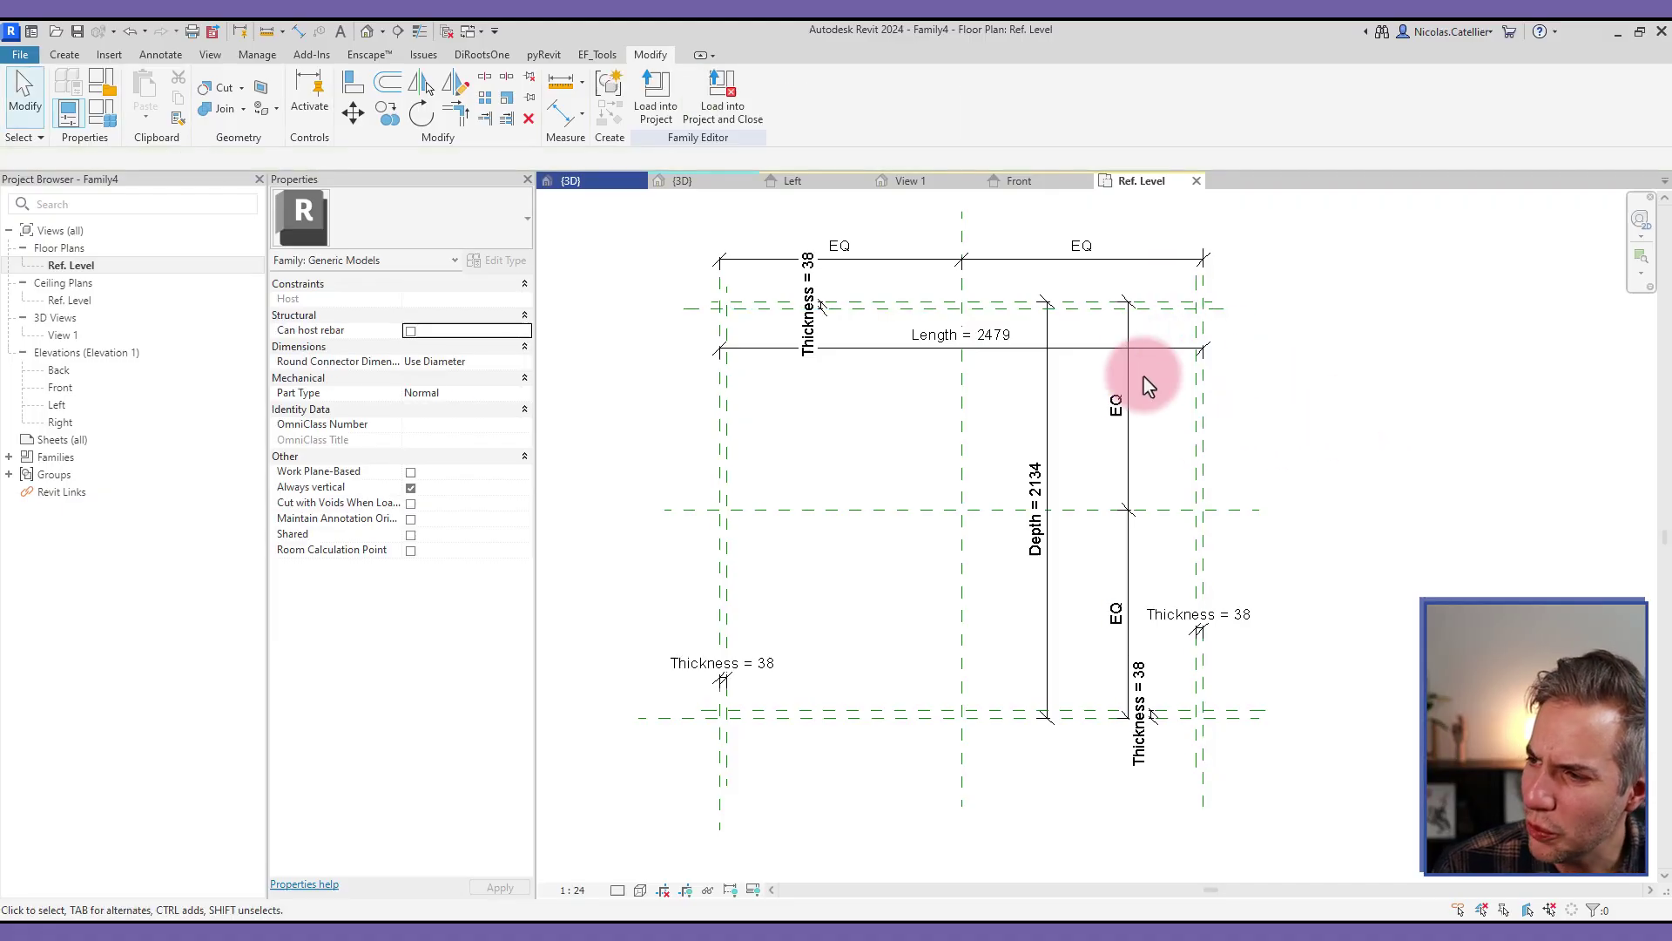
- Close all inactive views, leaving Ref. Level as the open view of the host family
{"action": "left_click", "coordinate": [210, 54]}
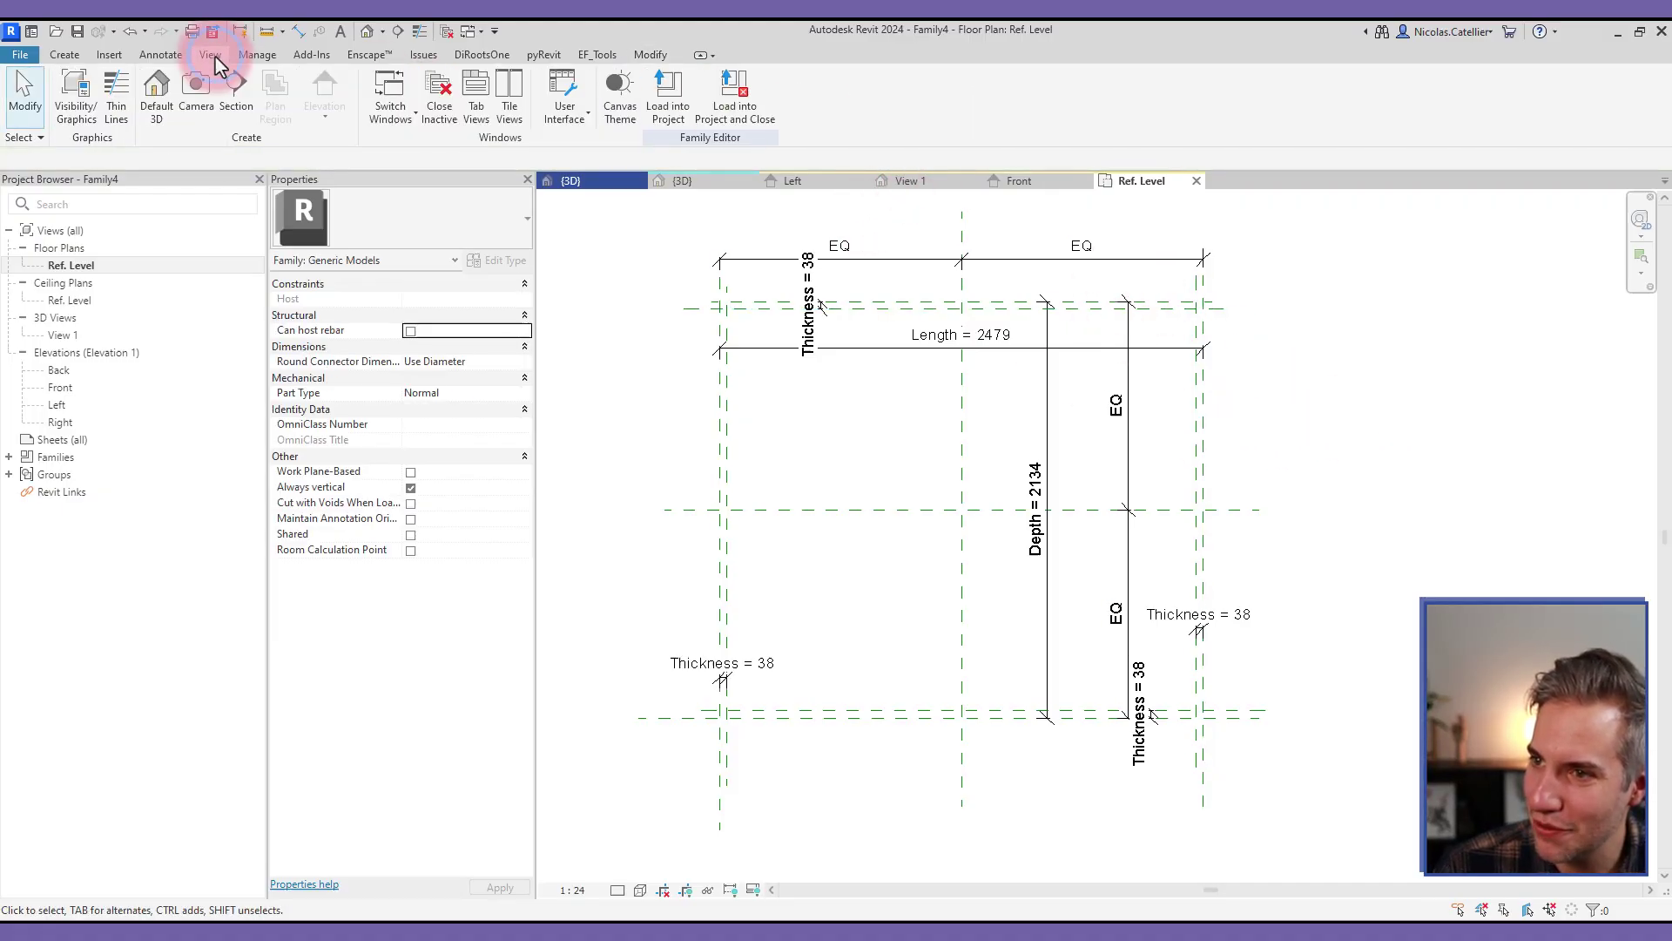
{"action": "left_click", "coordinate": [437, 106]}
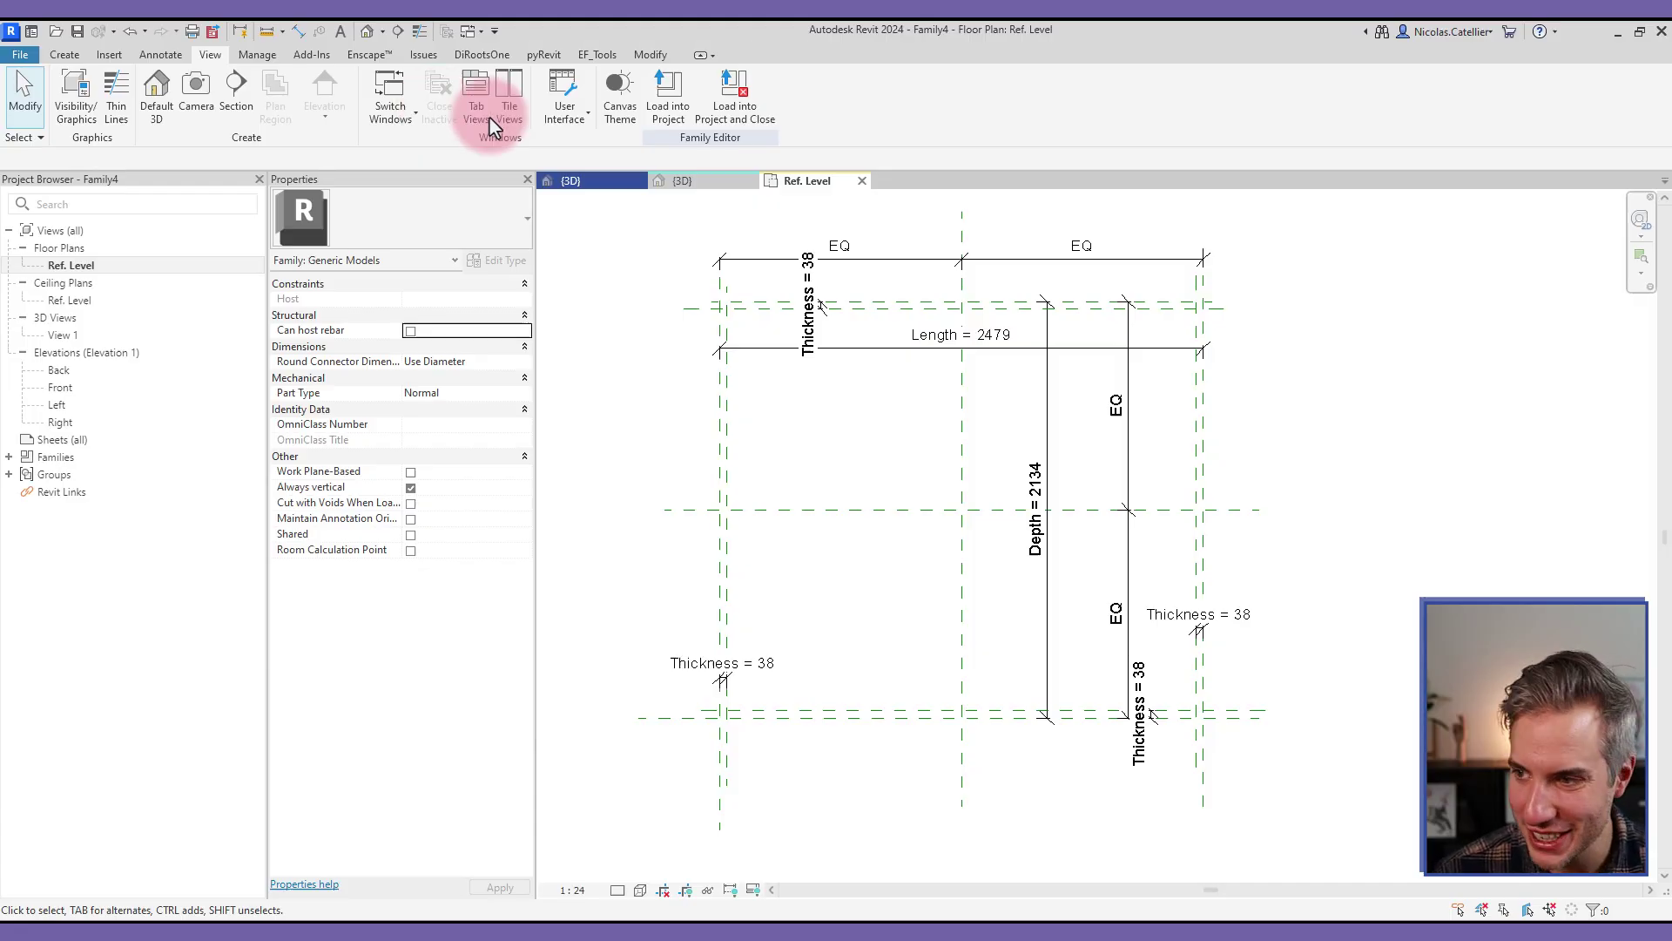
- Load the BP_STR_Wood_Framing family into Family4 only and close the framing family
{"action": "left_click", "coordinate": [686, 187]}
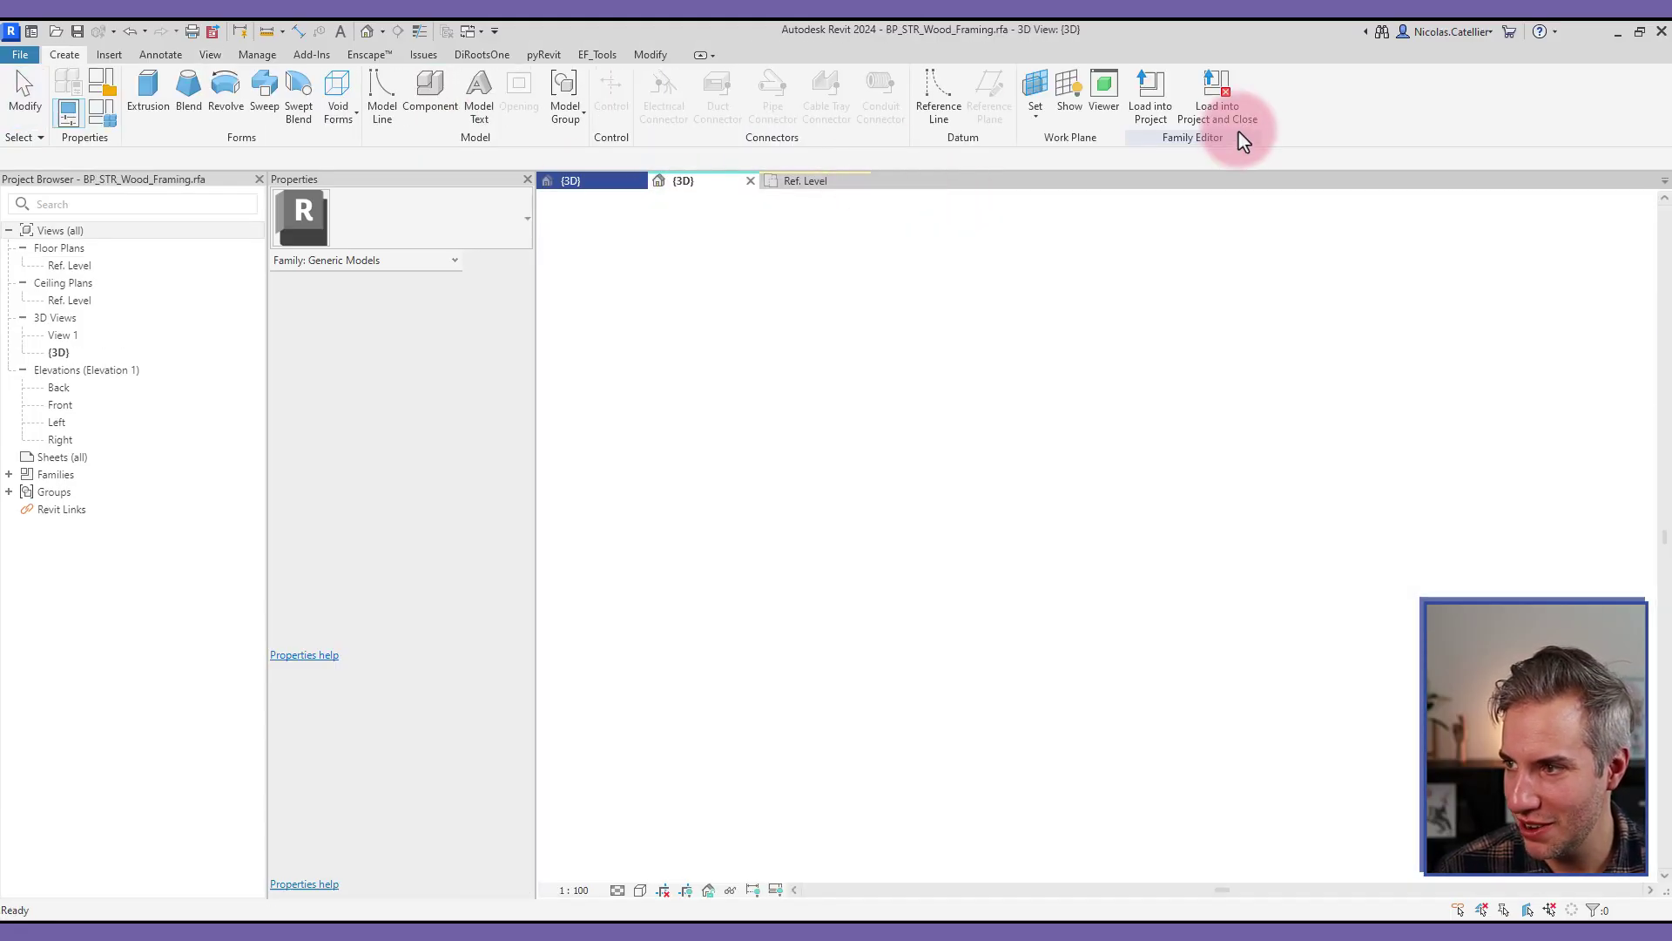
{"action": "left_click", "coordinate": [1225, 107]}
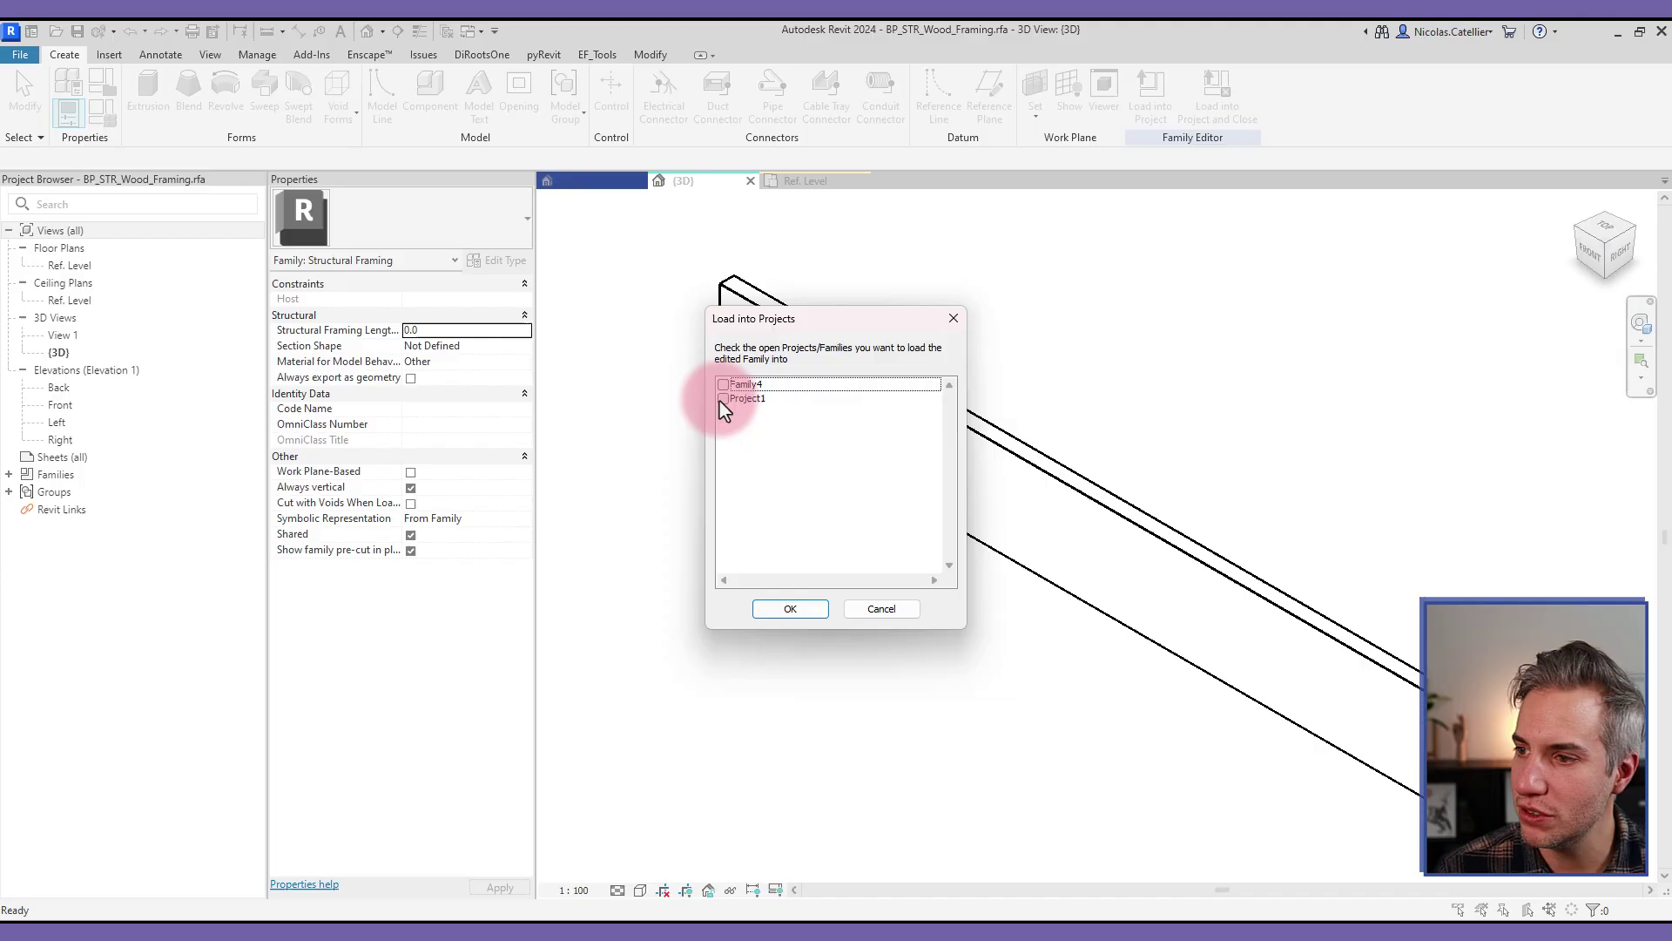
{"action": "left_click", "coordinate": [722, 384]}
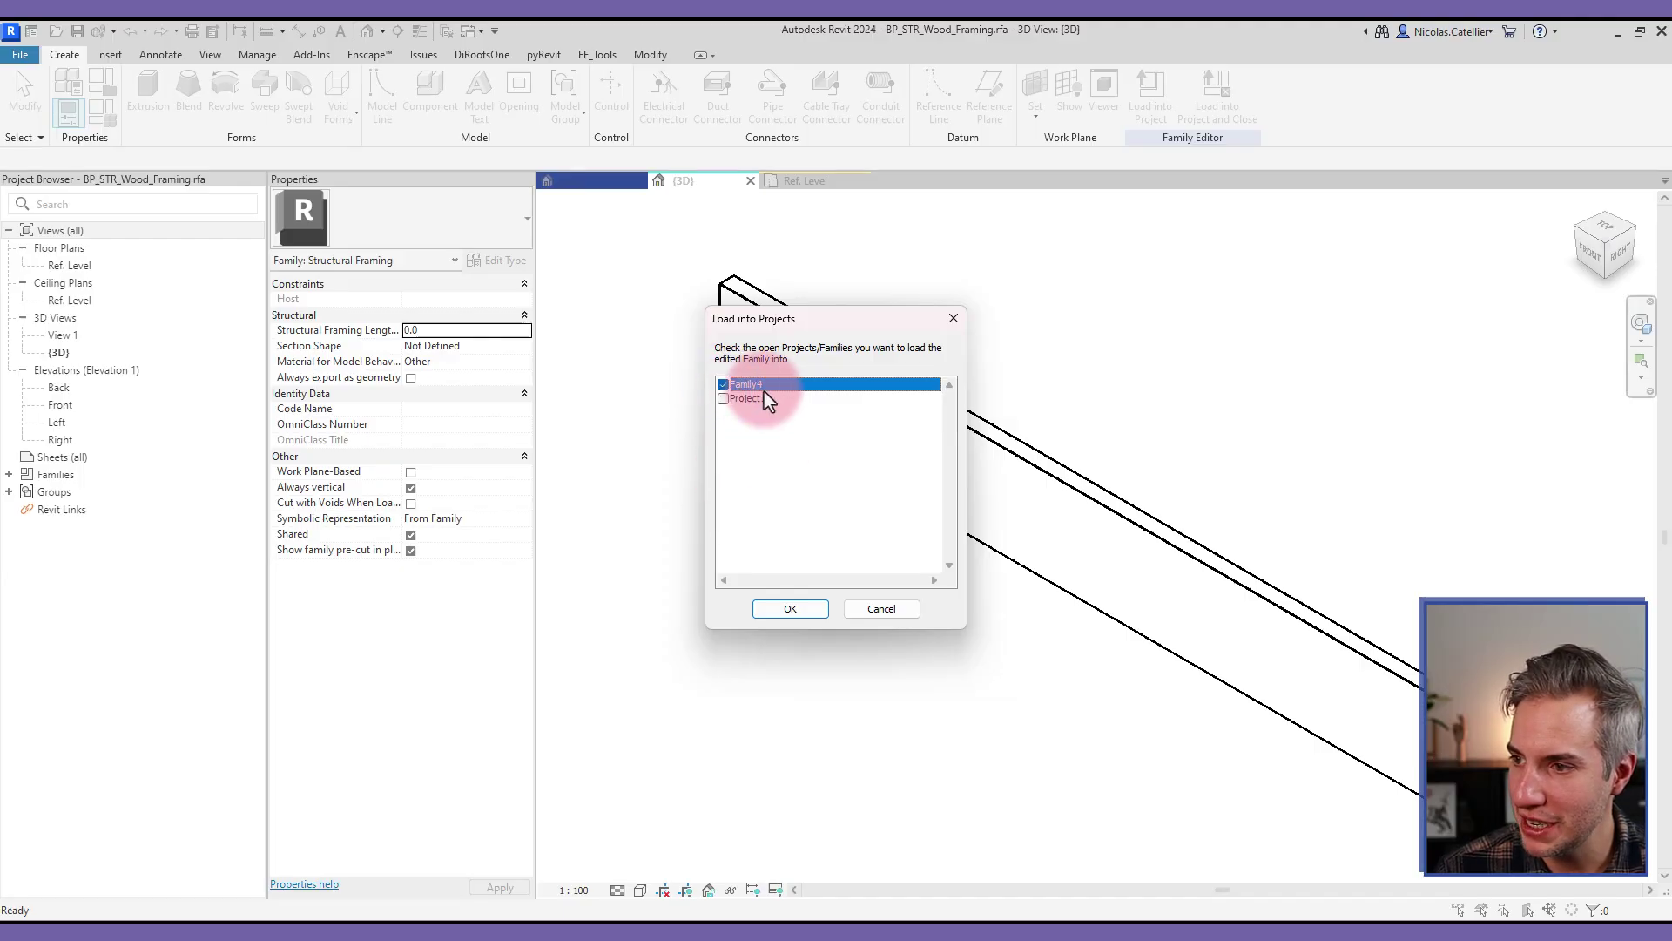
{"action": "left_click", "coordinate": [789, 608]}
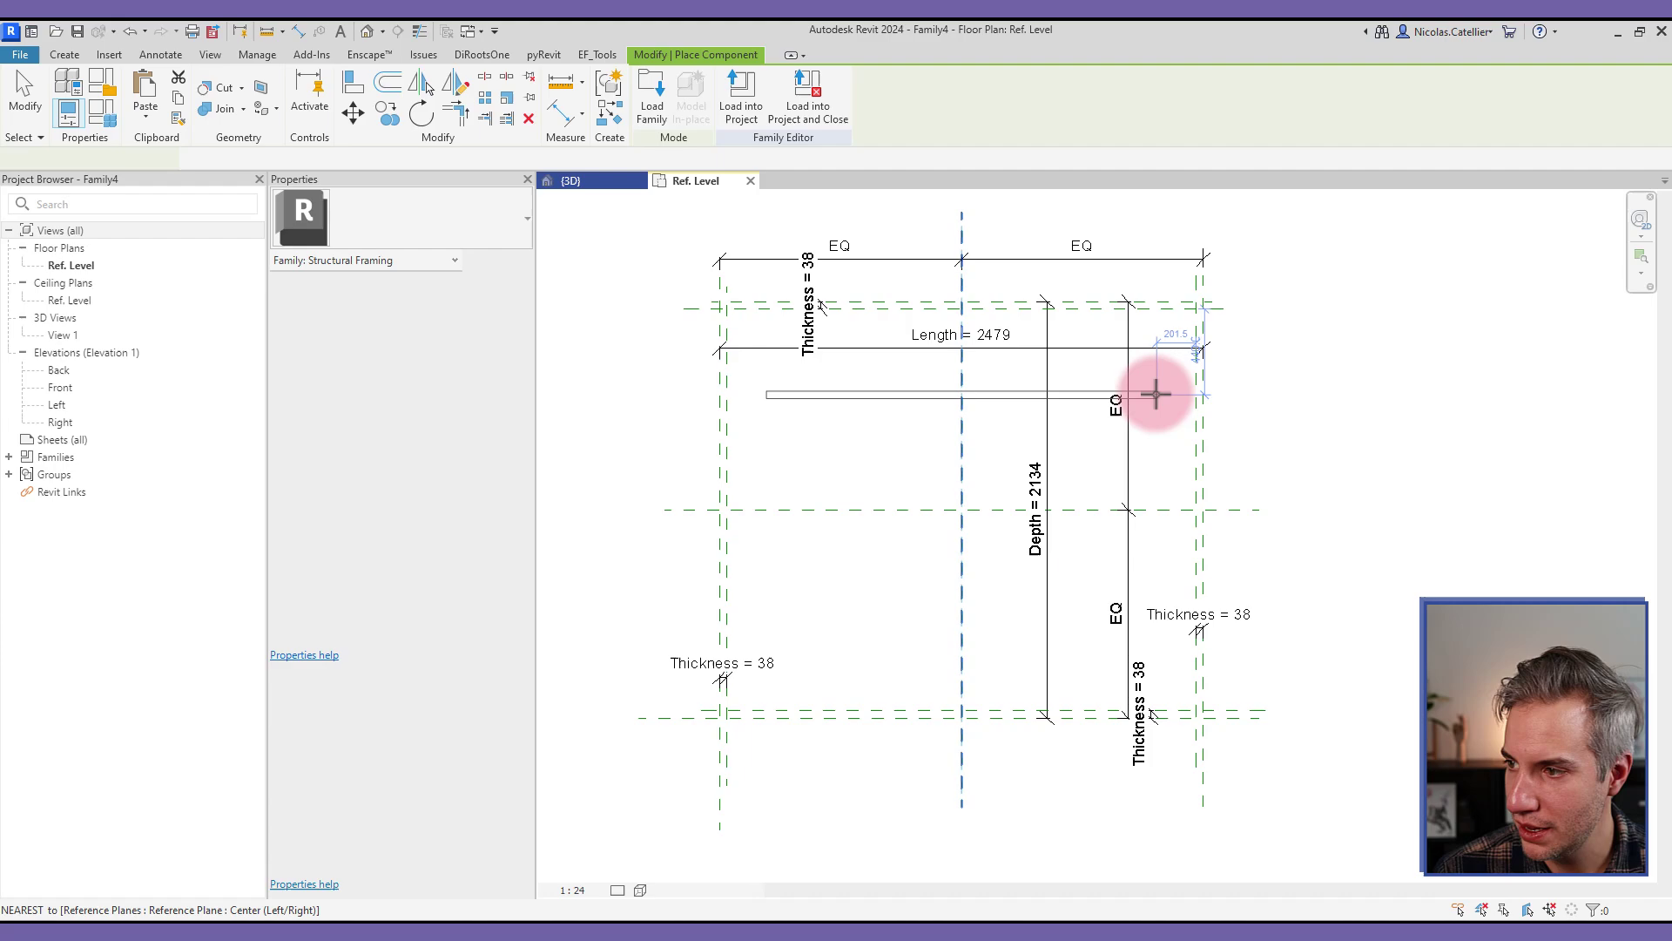
- Place one BP_STR_Wood_Framing member horizontally in the upper half of the plan and select it to check its properties
{"action": "left_click", "coordinate": [1156, 394]}
{"action": "key", "text": "Escape"}
{"action": "key", "text": "Escape"}
{"action": "left_click", "coordinate": [794, 406]}
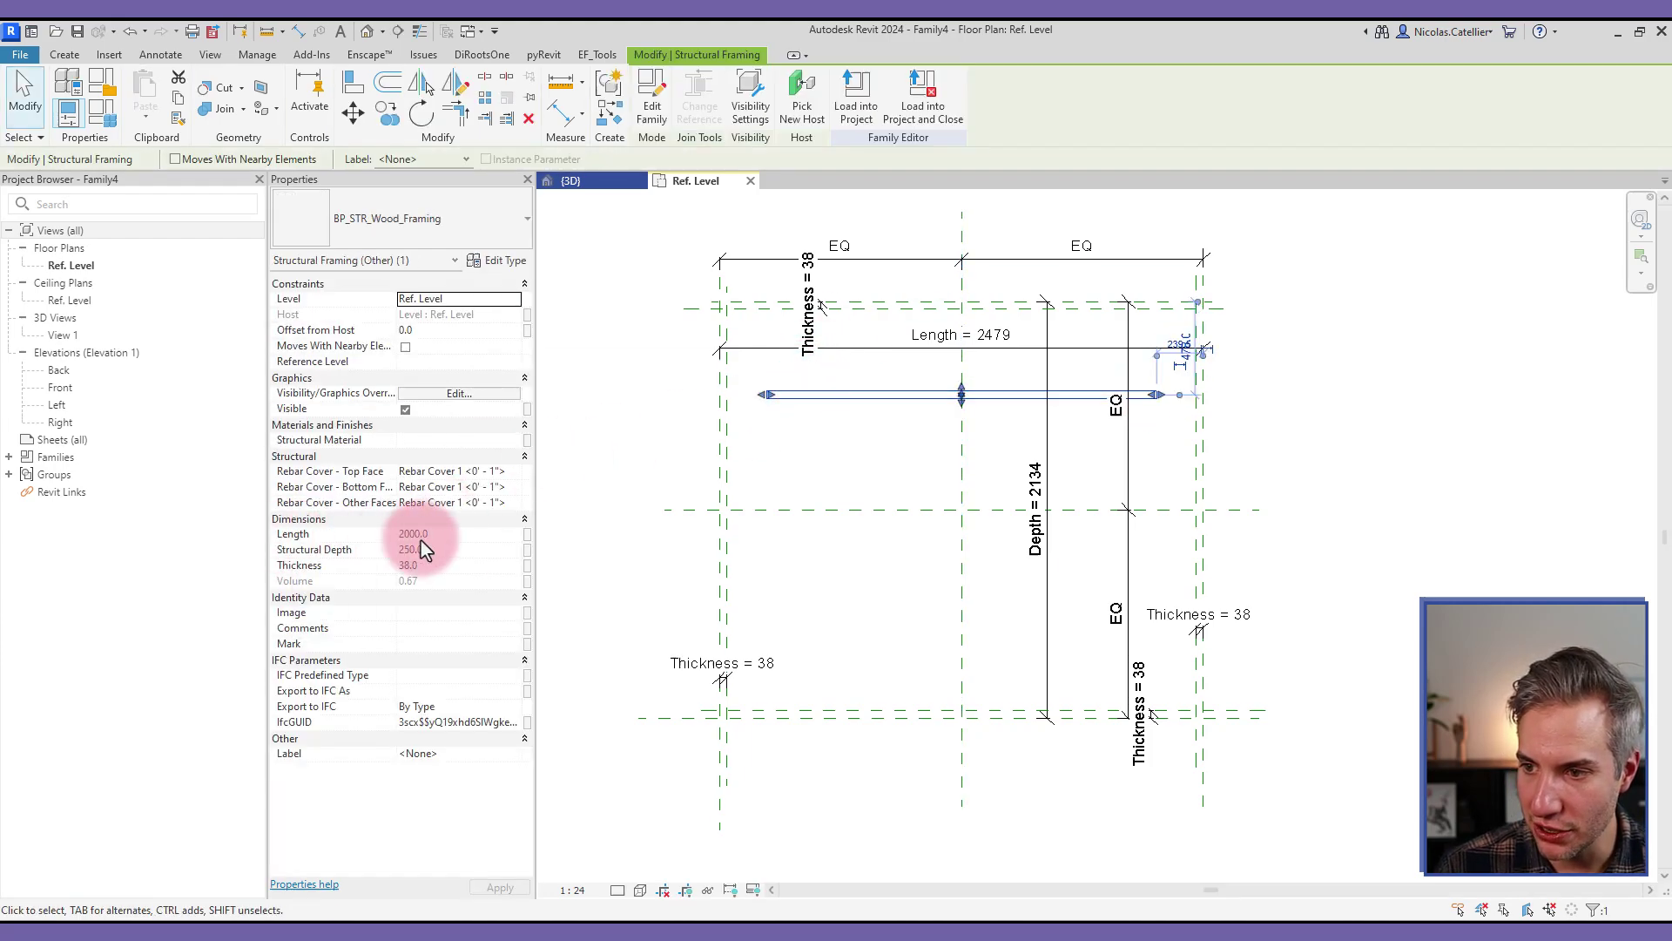
- Align and lock both ends of the horizontal framing member to the inner vertical reference planes
{"action": "scroll", "coordinate": [926, 403], "scroll_direction": "up", "scroll_amount": 2}
{"action": "middle_click_drag", "start_coordinate": [926, 403], "coordinate": [840, 485]}
{"action": "key", "text": "a"}
{"action": "key", "text": "l"}
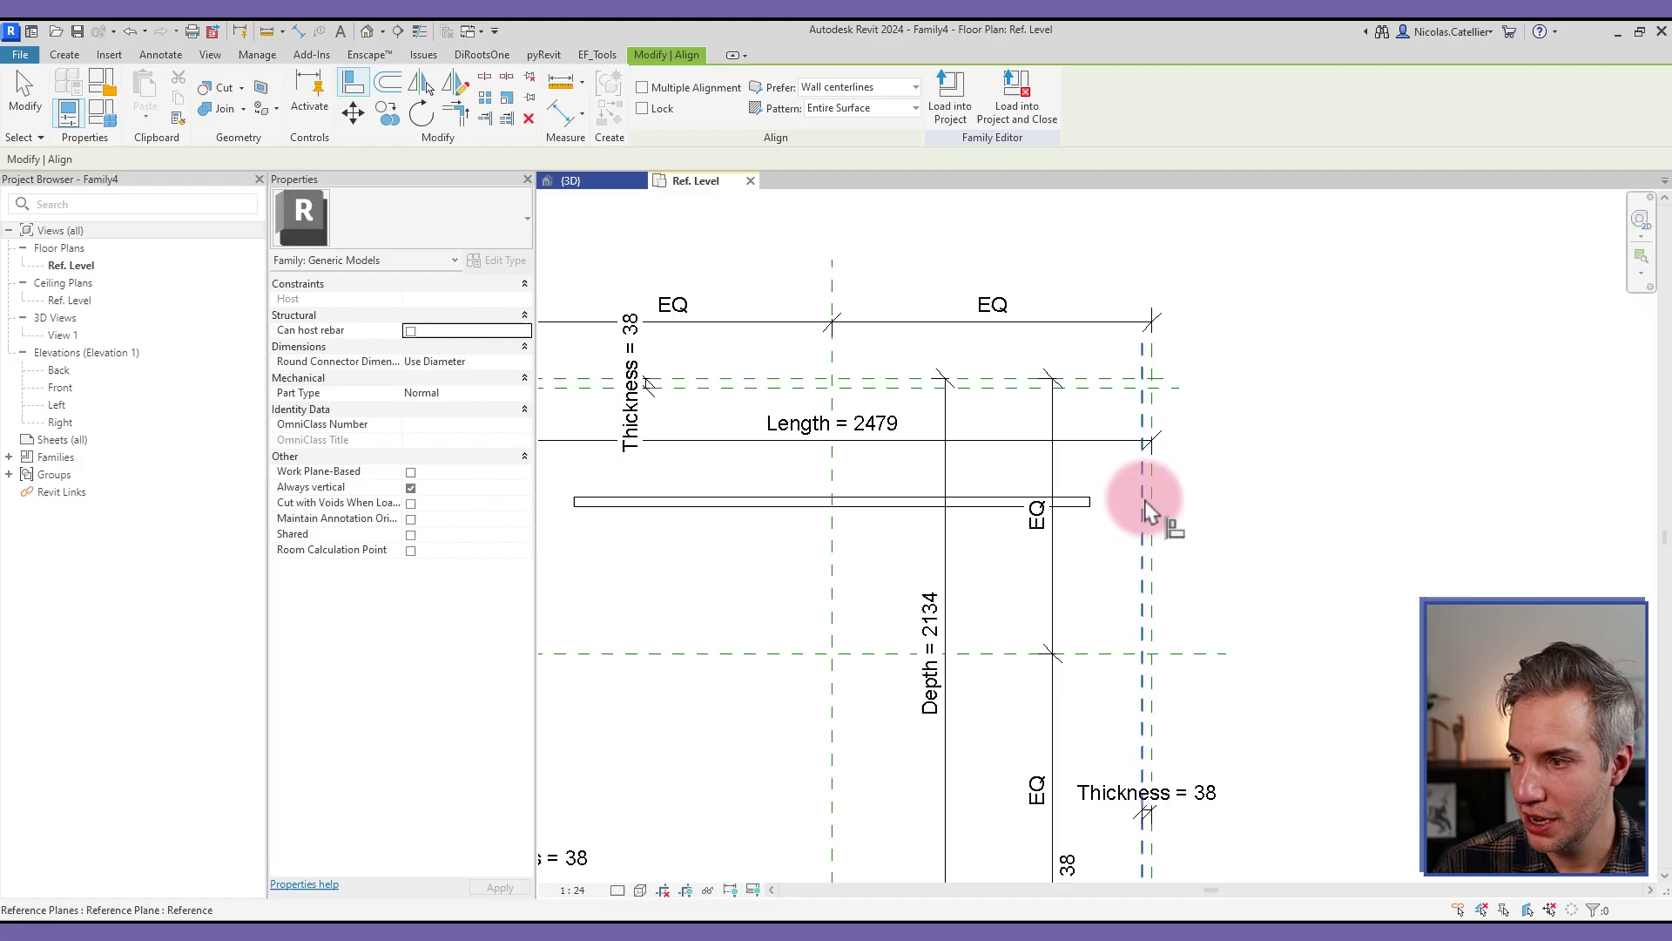
{"action": "left_click", "coordinate": [1142, 505]}
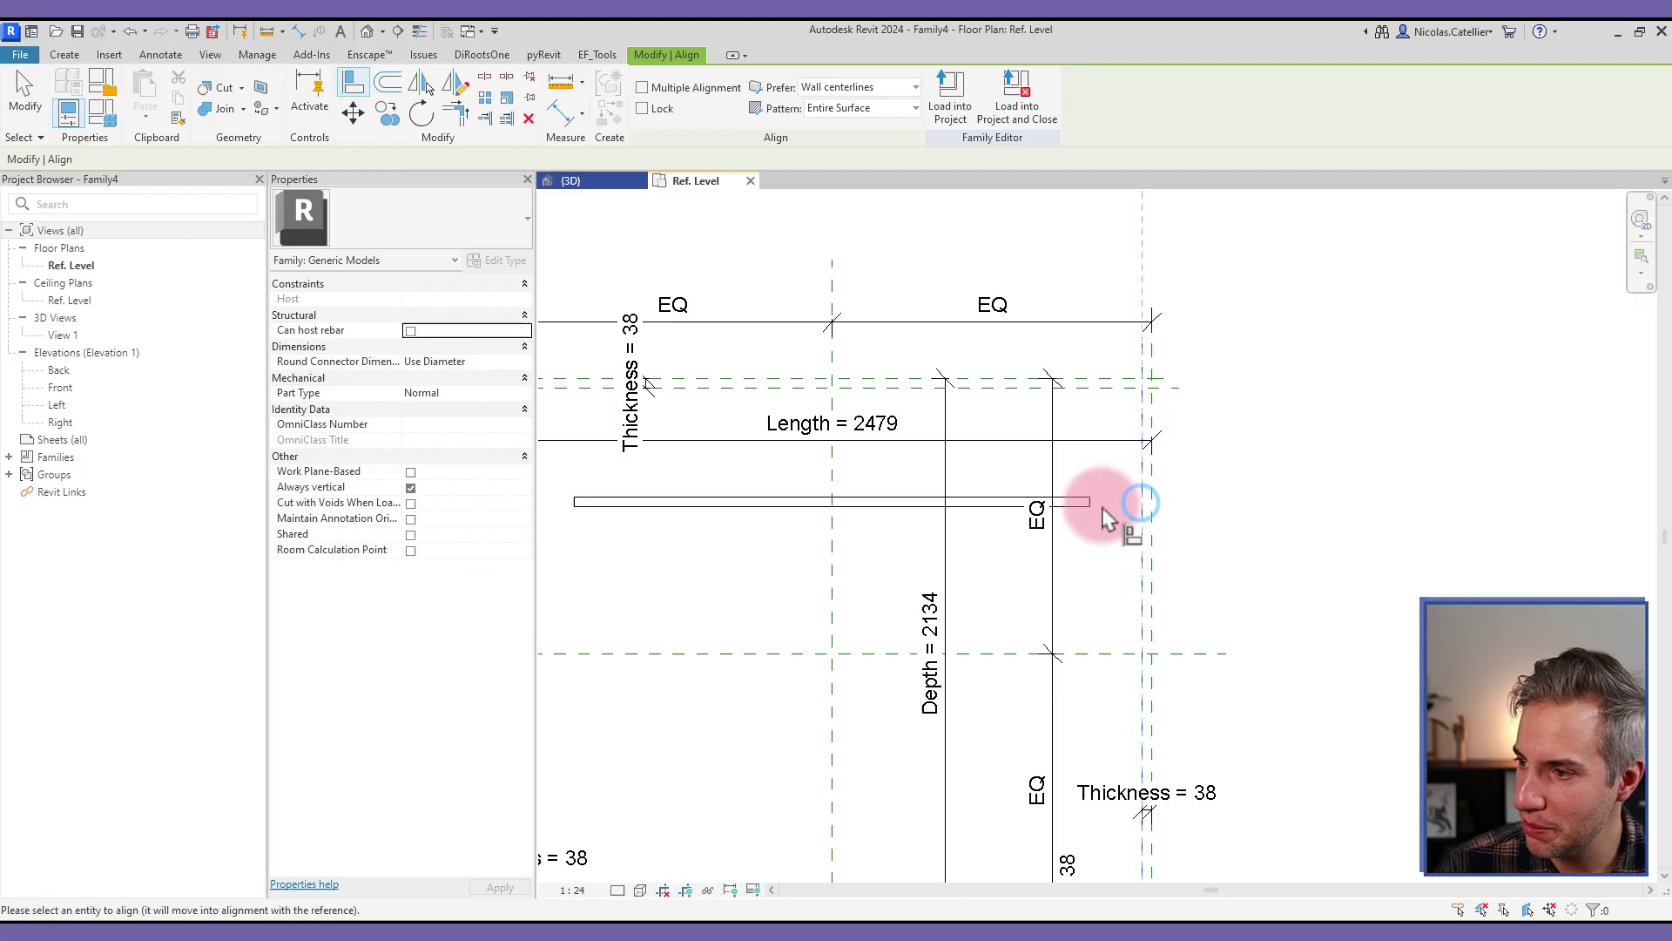
{"action": "left_click", "coordinate": [1094, 503]}
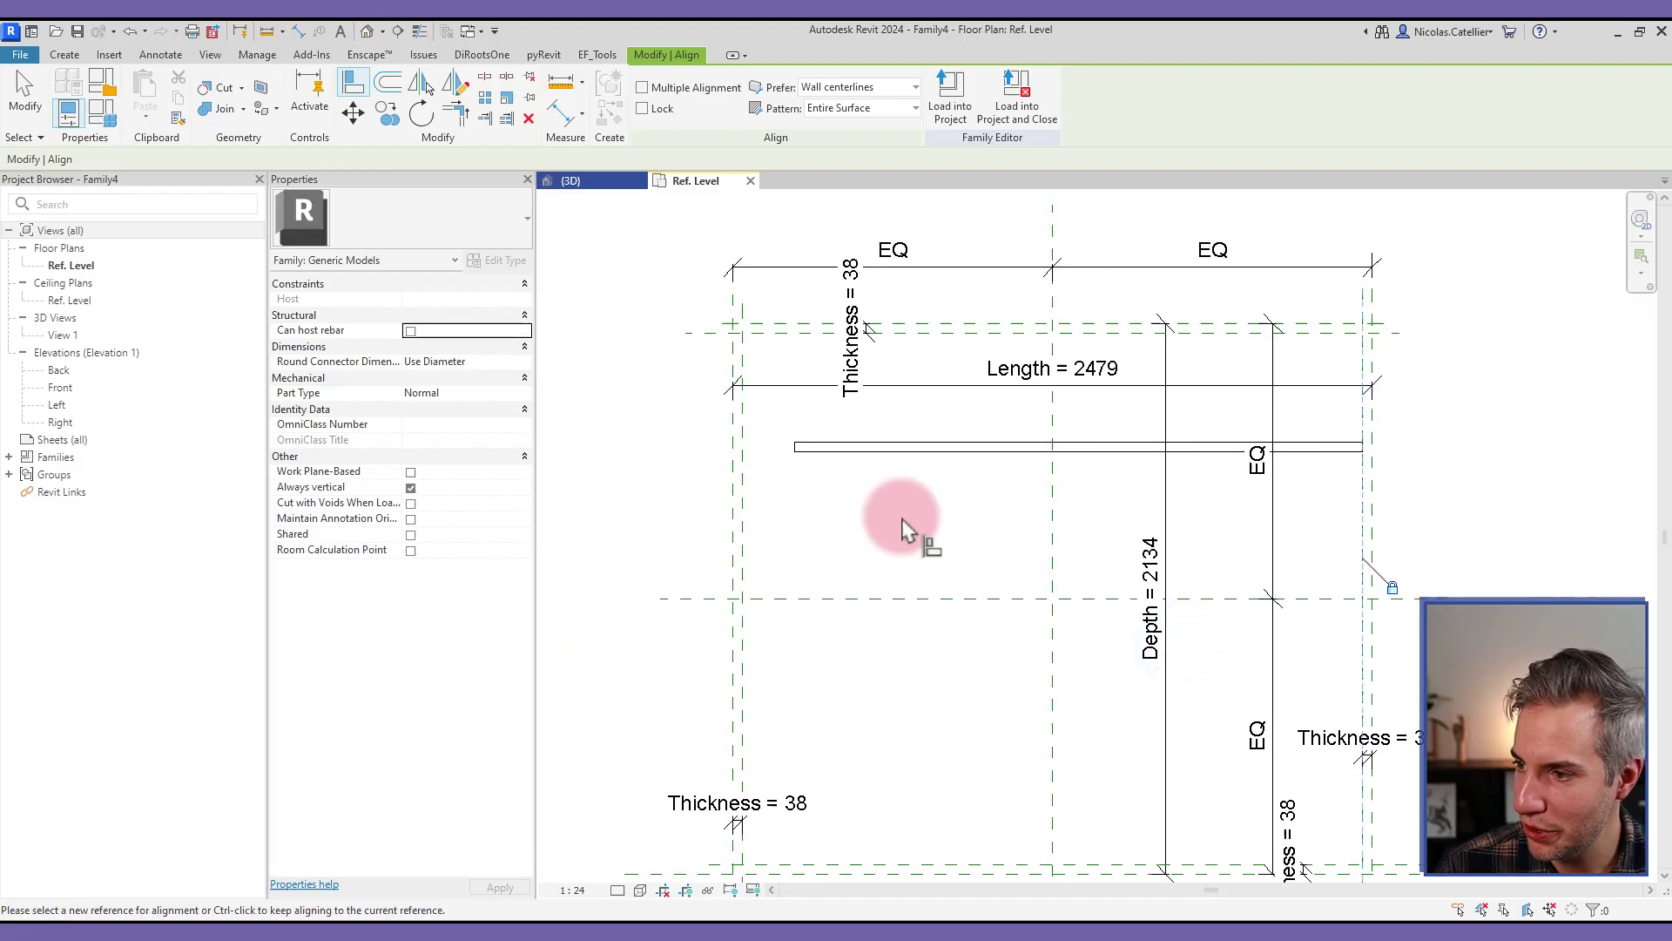
{"action": "left_click", "coordinate": [743, 477]}
{"action": "left_click", "coordinate": [795, 447]}
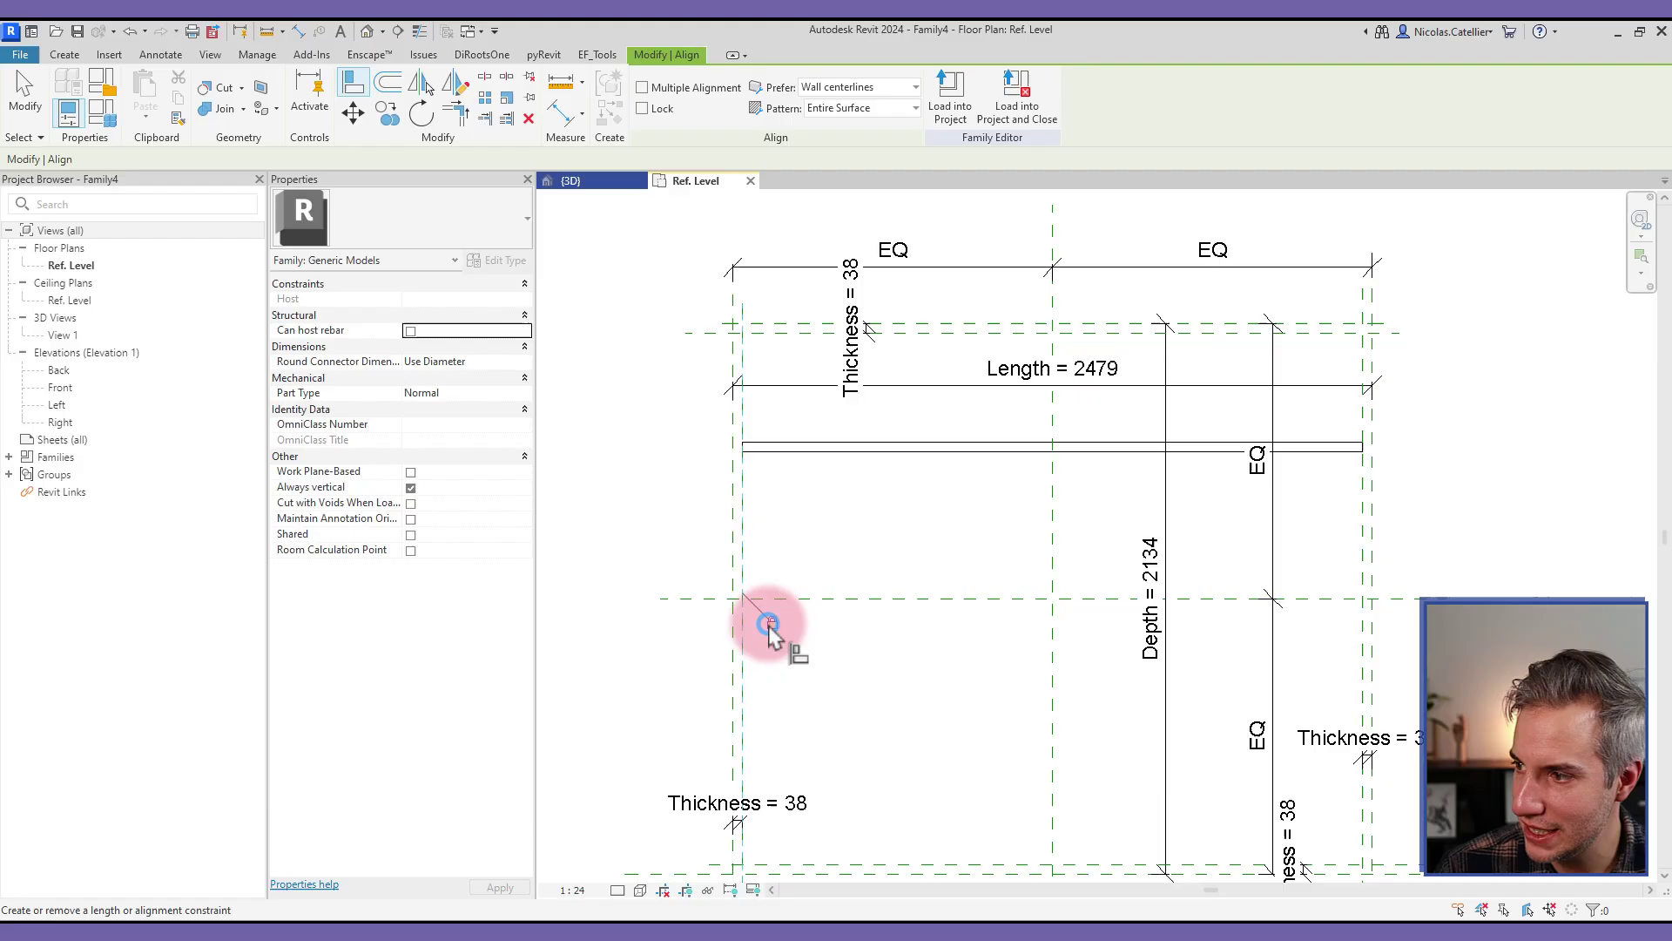
{"action": "scroll", "coordinate": [788, 498], "scroll_direction": "down", "scroll_amount": 2}
{"action": "key", "text": "Escape"}
{"action": "key", "text": "Escape"}
- Flex the Length dimension to 3600 mm to test the member's locked ends, and undo the change
{"action": "left_click", "coordinate": [986, 422]}
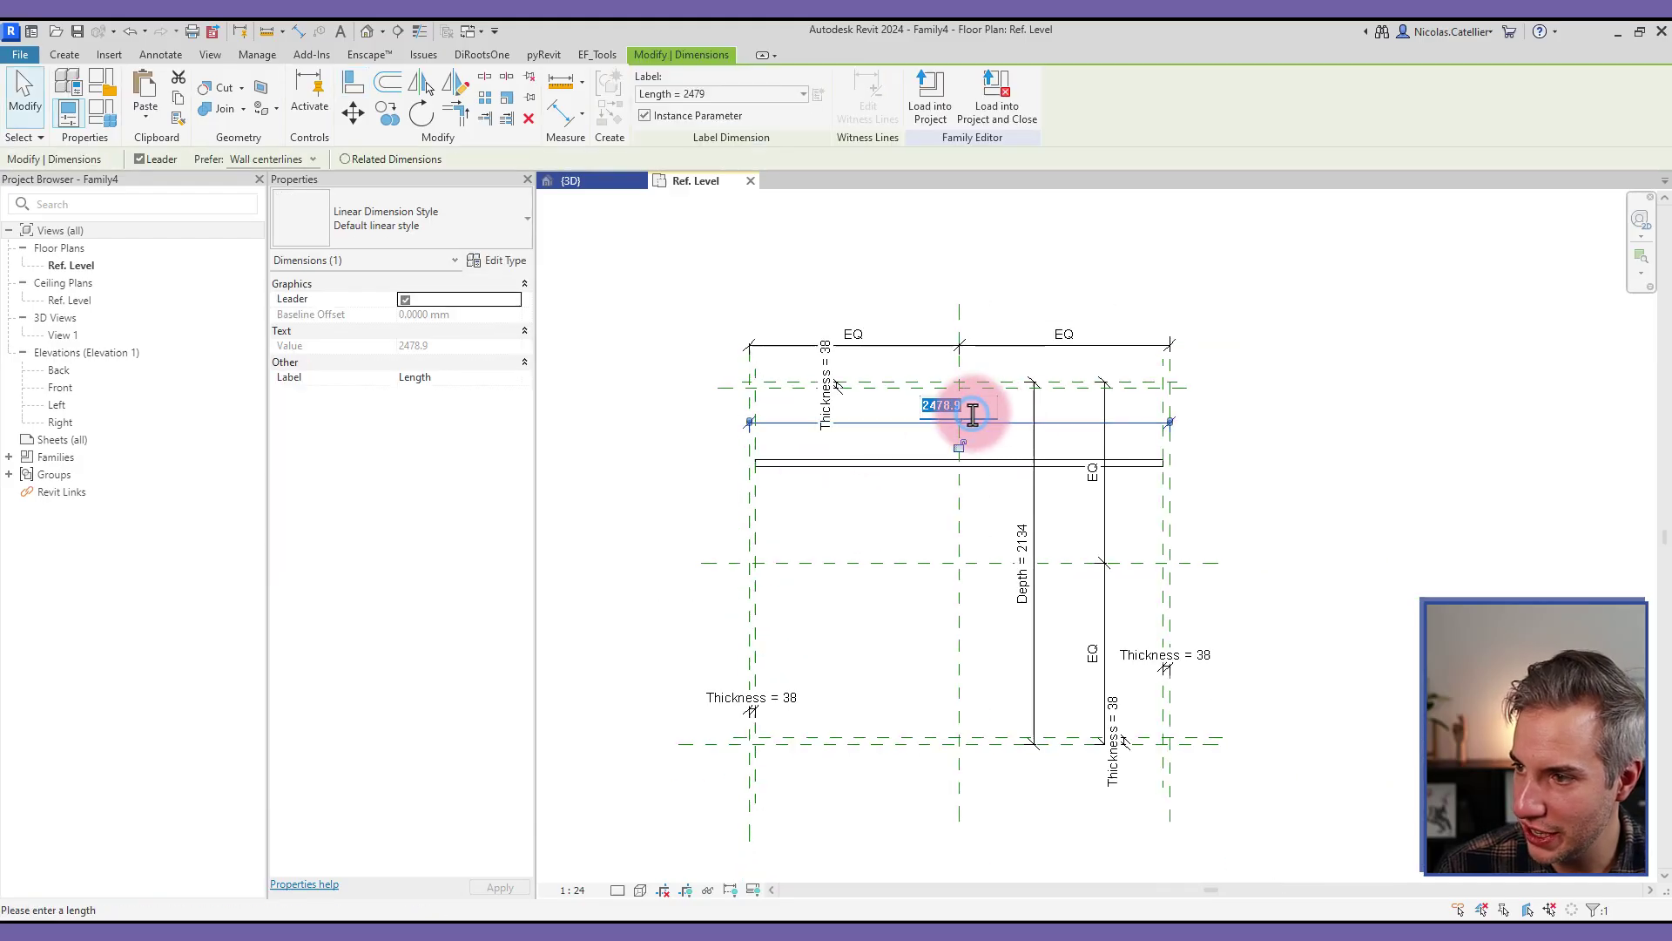
{"action": "type", "text": "3600"}
{"action": "key", "text": "Return"}
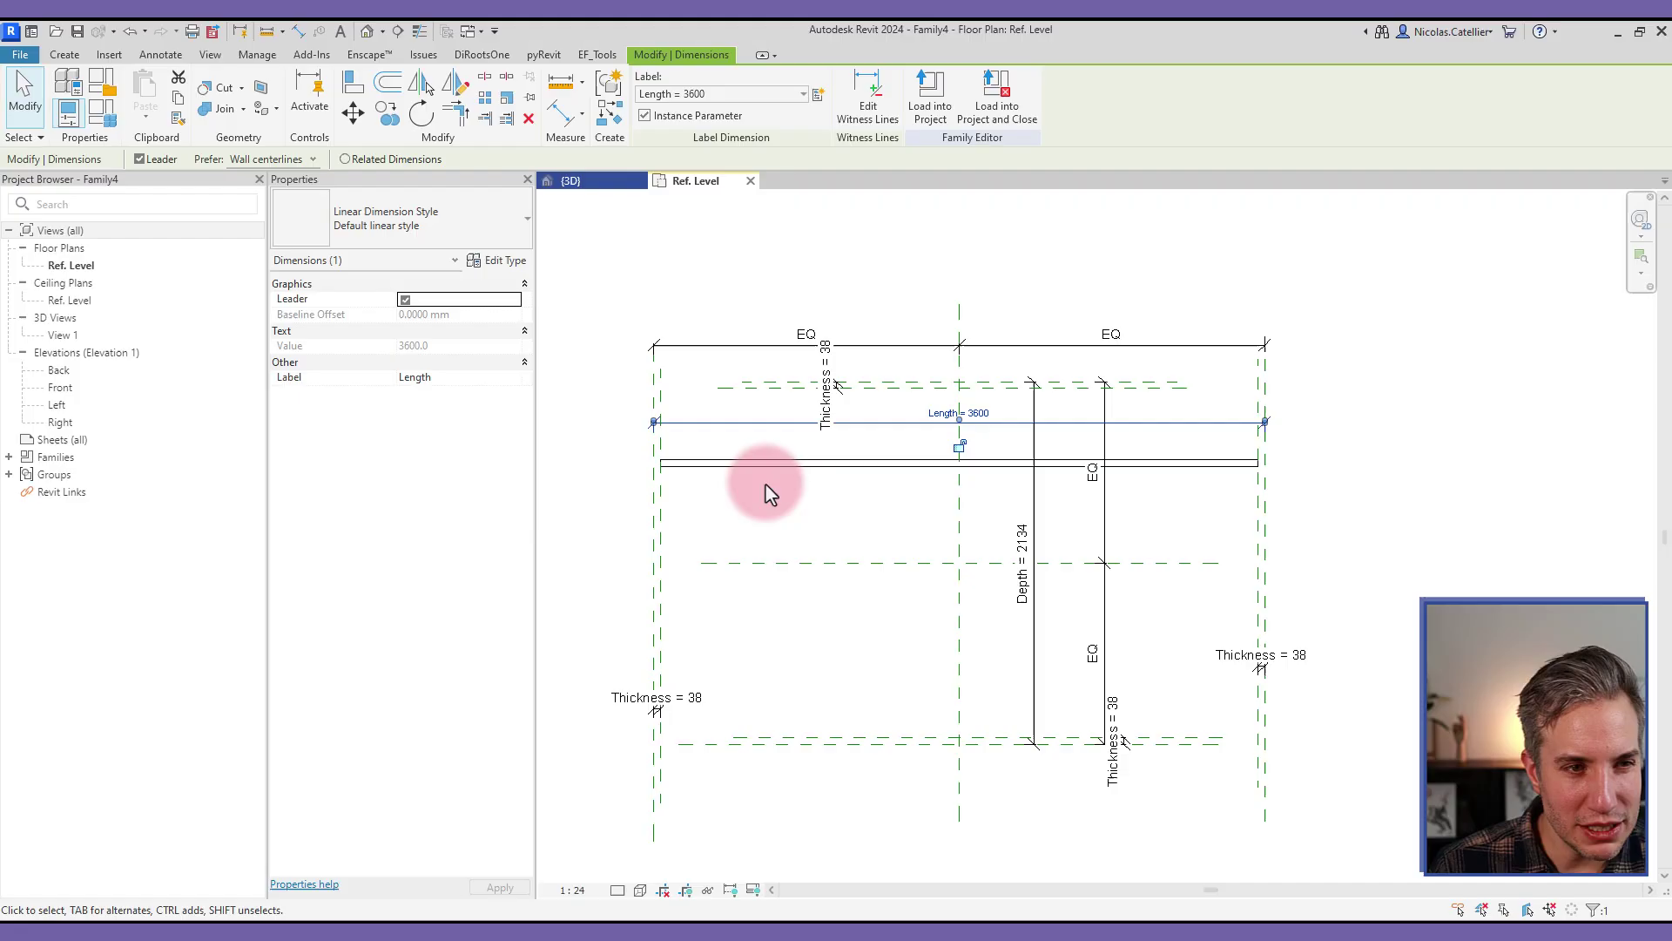
{"action": "key", "text": "ctrl+z"}
- Undo the framing member's end alignments to the inner vertical reference planes
{"action": "scroll", "coordinate": [836, 485], "scroll_direction": "up", "scroll_amount": 2}
{"action": "left_click", "coordinate": [843, 445]}
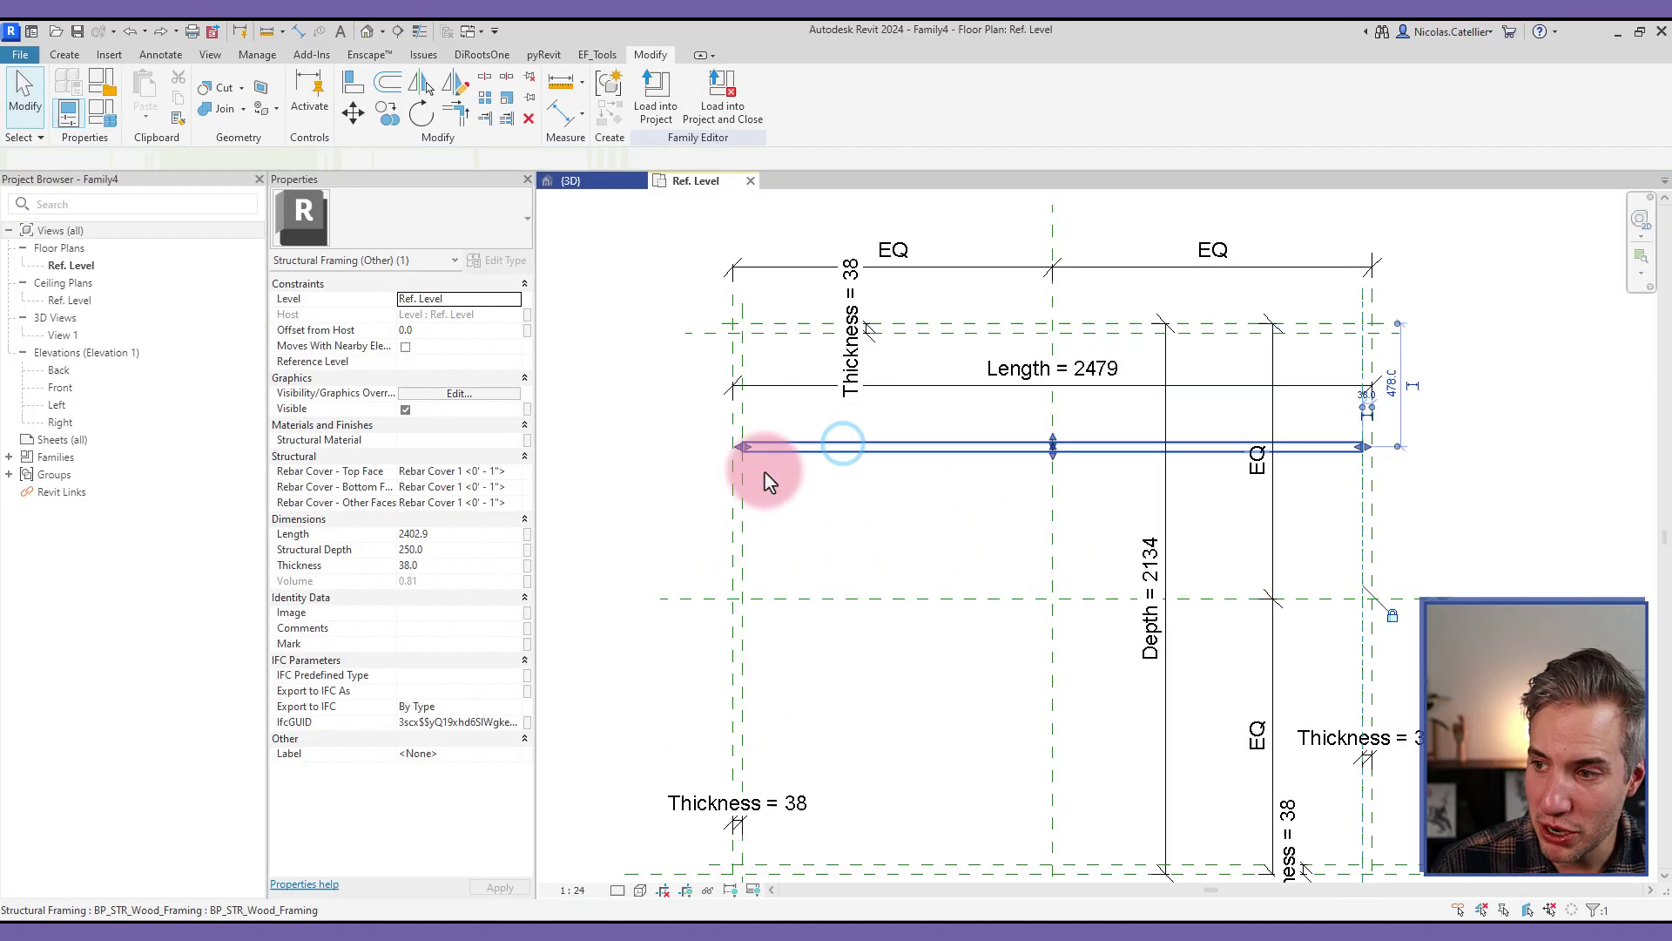
{"action": "left_click", "coordinate": [1041, 499]}
{"action": "middle_click_drag", "start_coordinate": [1022, 481], "coordinate": [944, 440]}
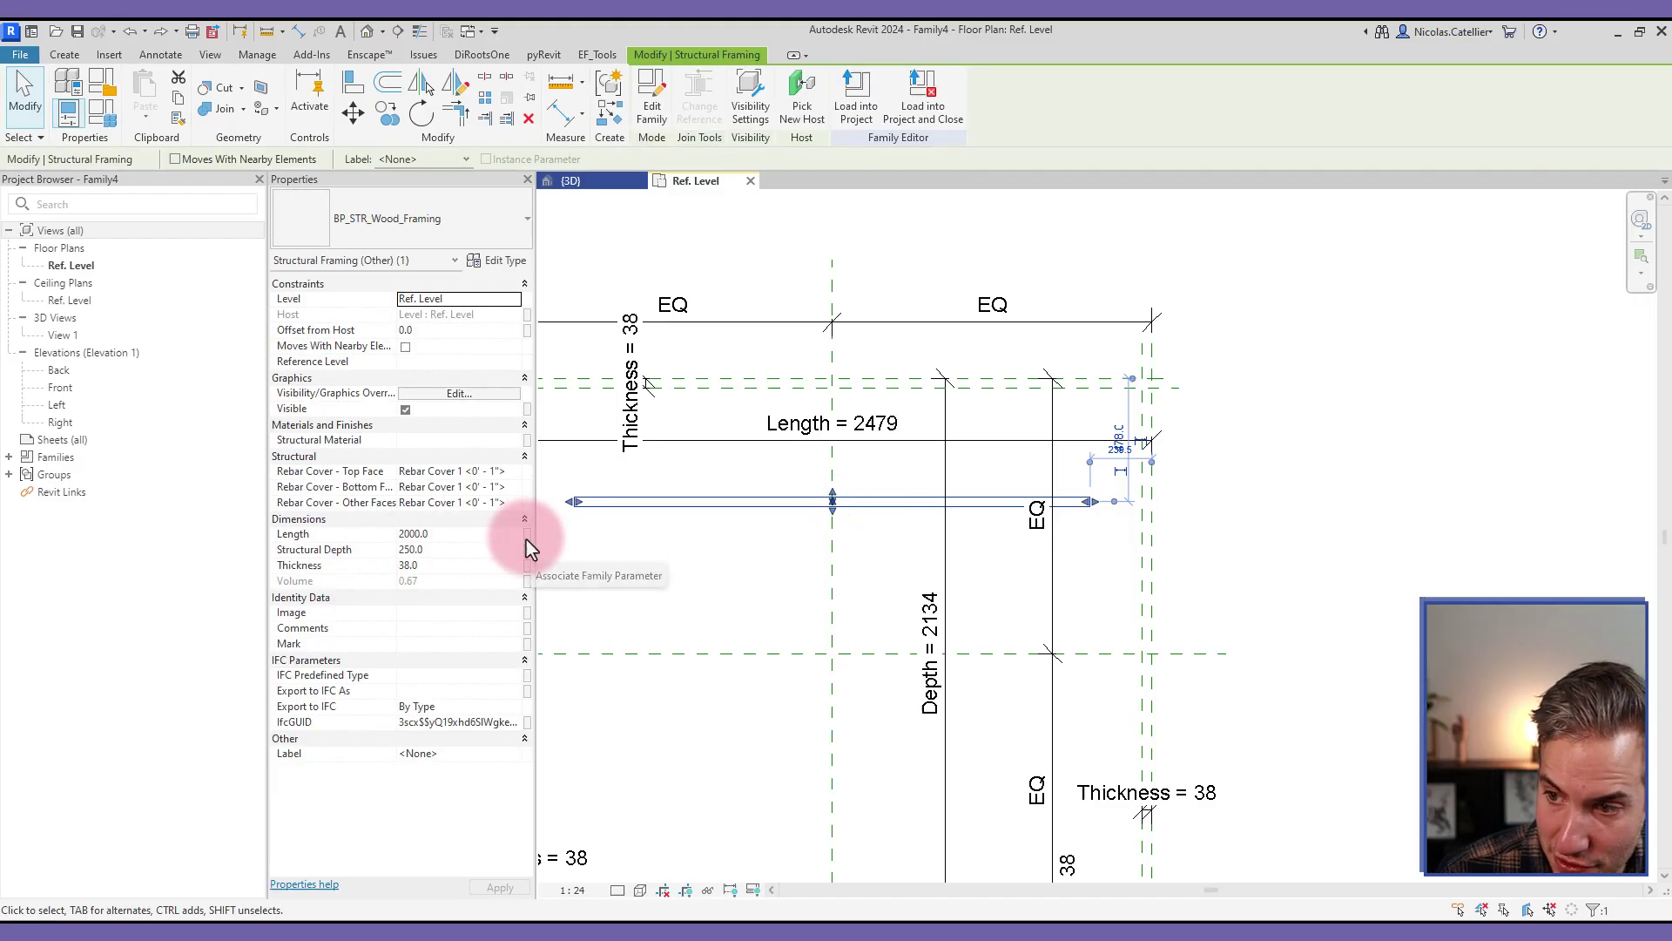
- Associate the framing member's Length, Structural Depth and Thickness with the host family parameters of the same names
{"action": "scroll", "coordinate": [928, 553], "scroll_direction": "down", "scroll_amount": 2}
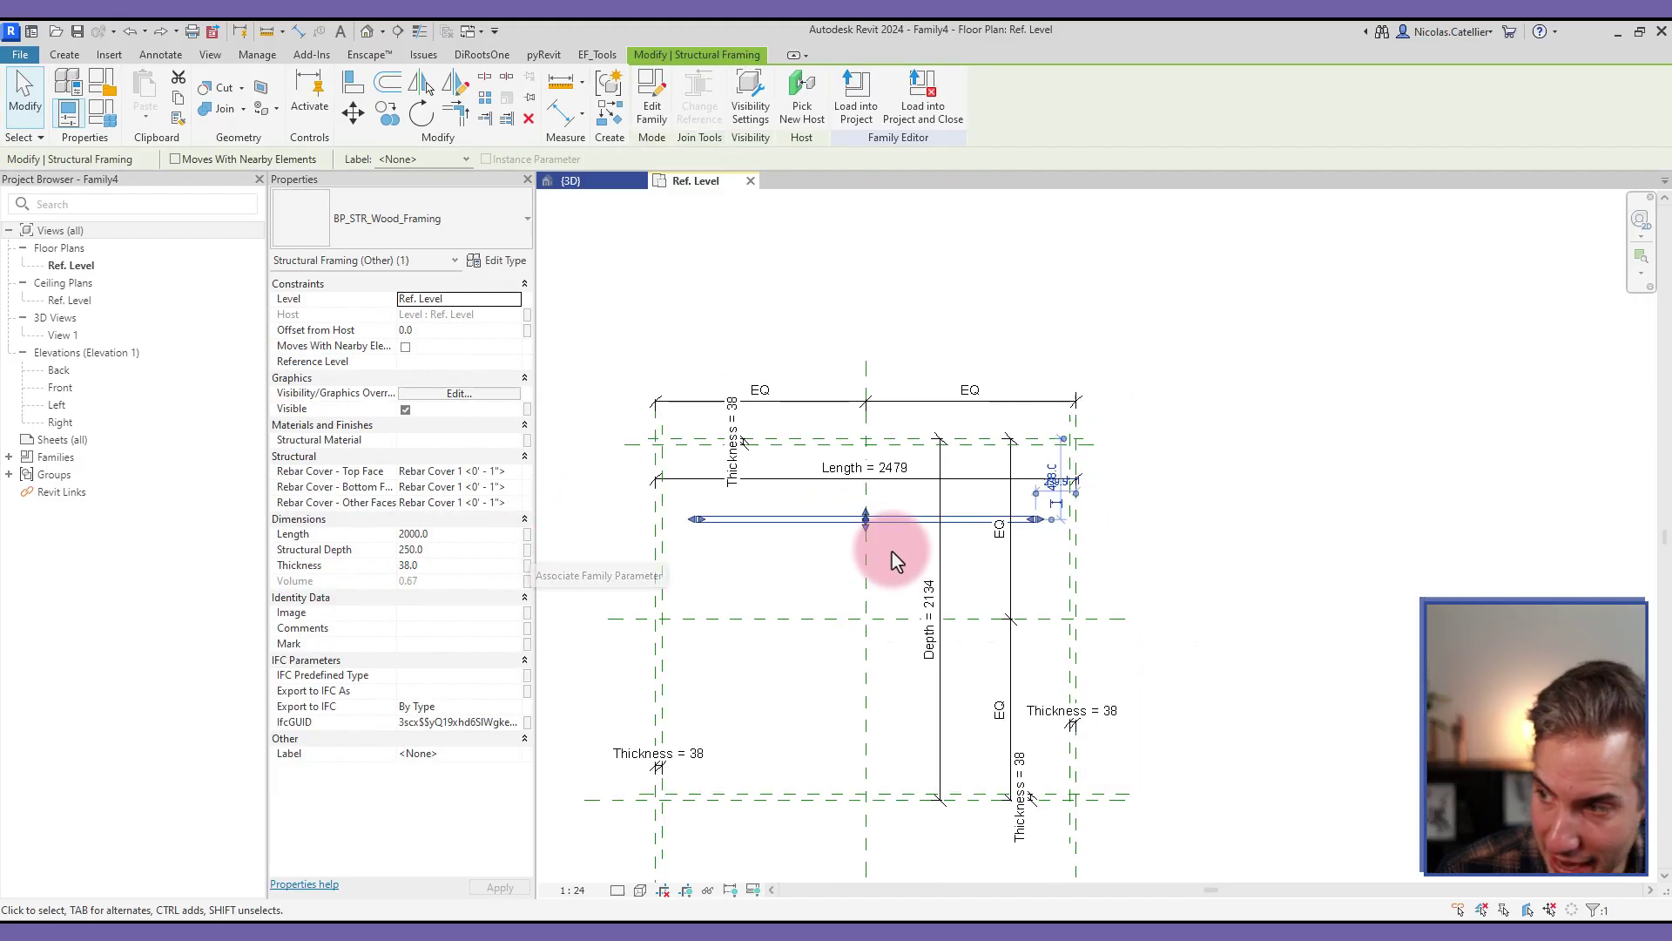
{"action": "left_click", "coordinate": [528, 534]}
{"action": "left_click", "coordinate": [579, 391]}
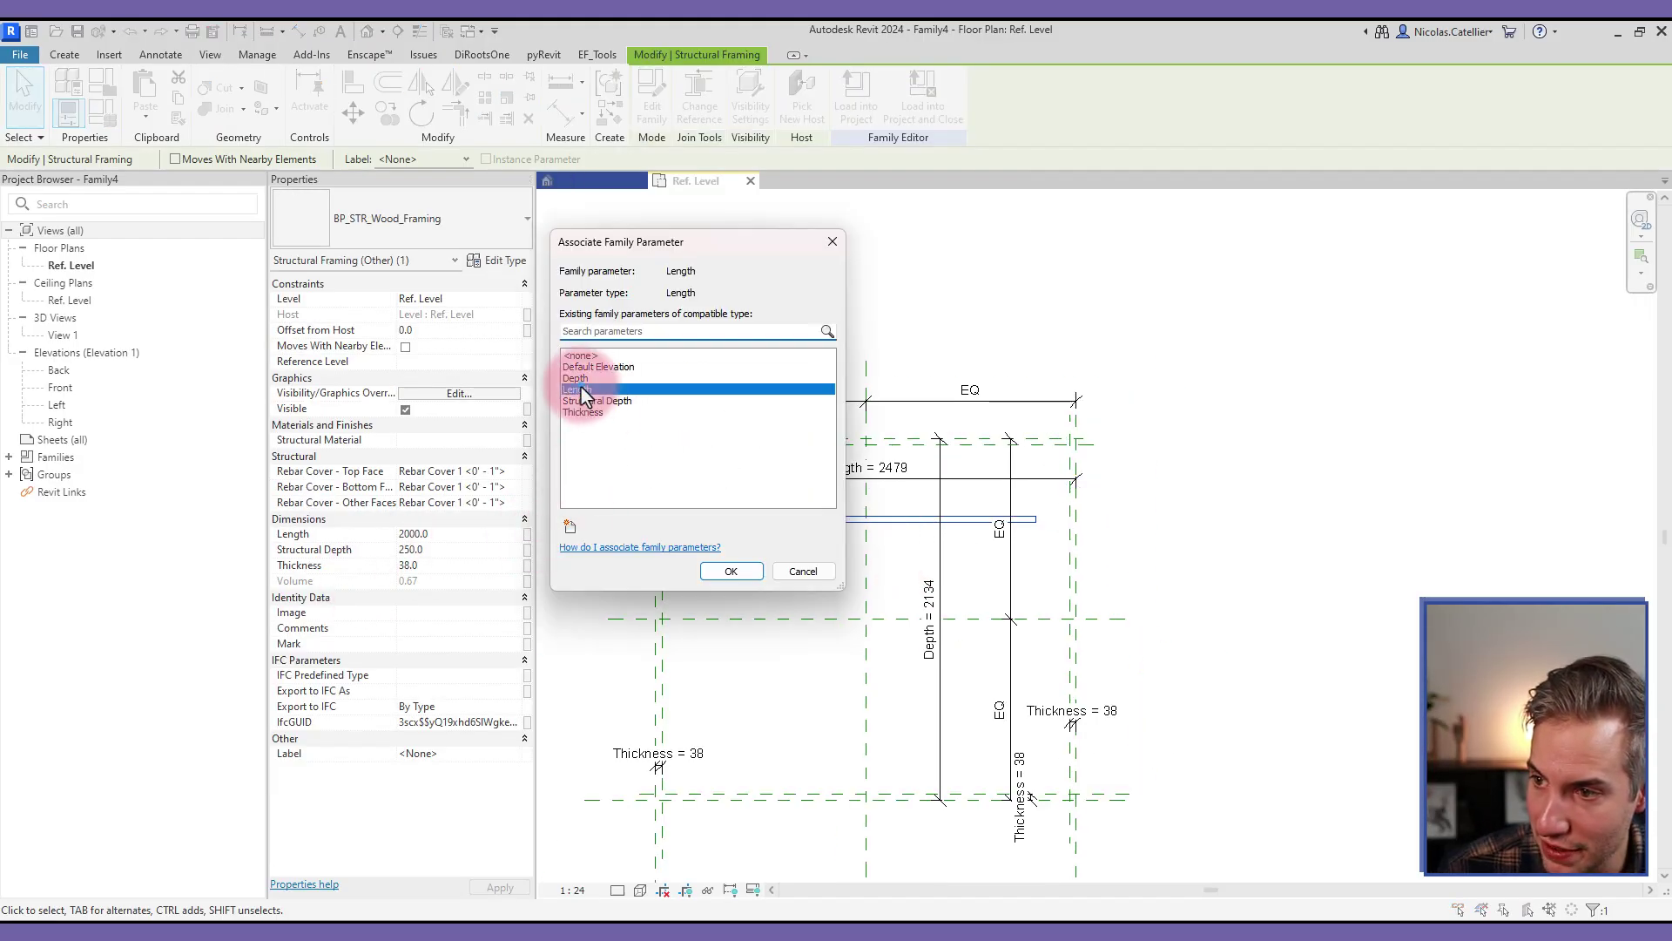
{"action": "left_click", "coordinate": [731, 572]}
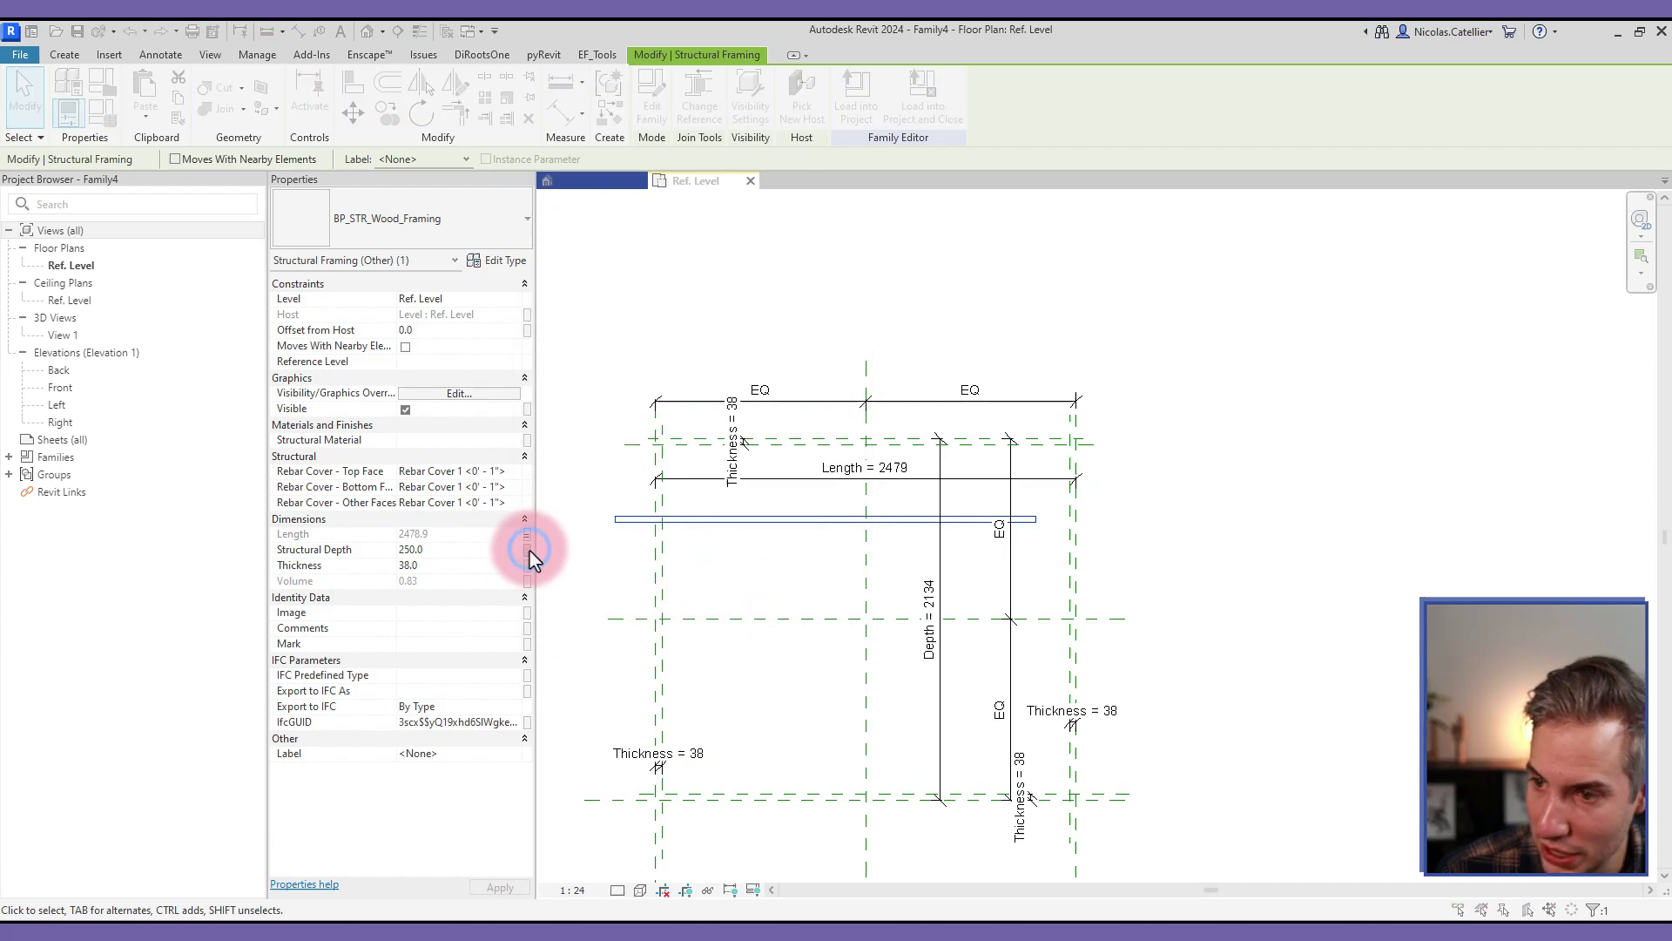
{"action": "left_click", "coordinate": [527, 550]}
{"action": "left_click", "coordinate": [615, 401]}
{"action": "left_click", "coordinate": [730, 572]}
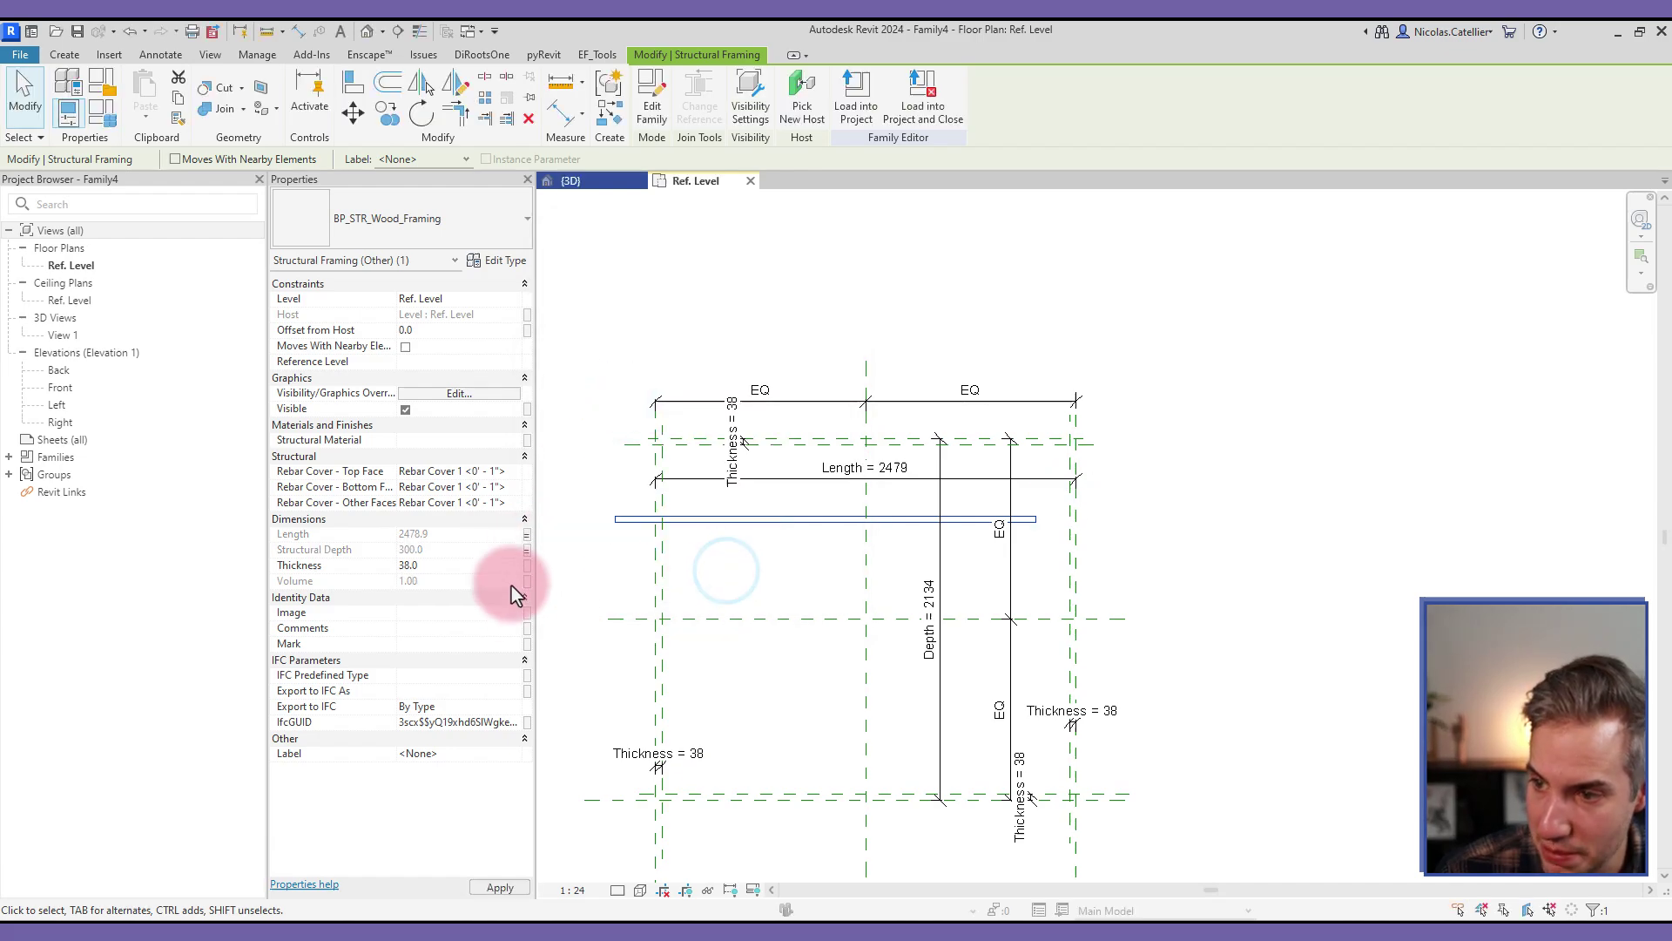
{"action": "left_click", "coordinate": [527, 565]}
{"action": "left_click", "coordinate": [662, 412]}
{"action": "left_click", "coordinate": [730, 573]}
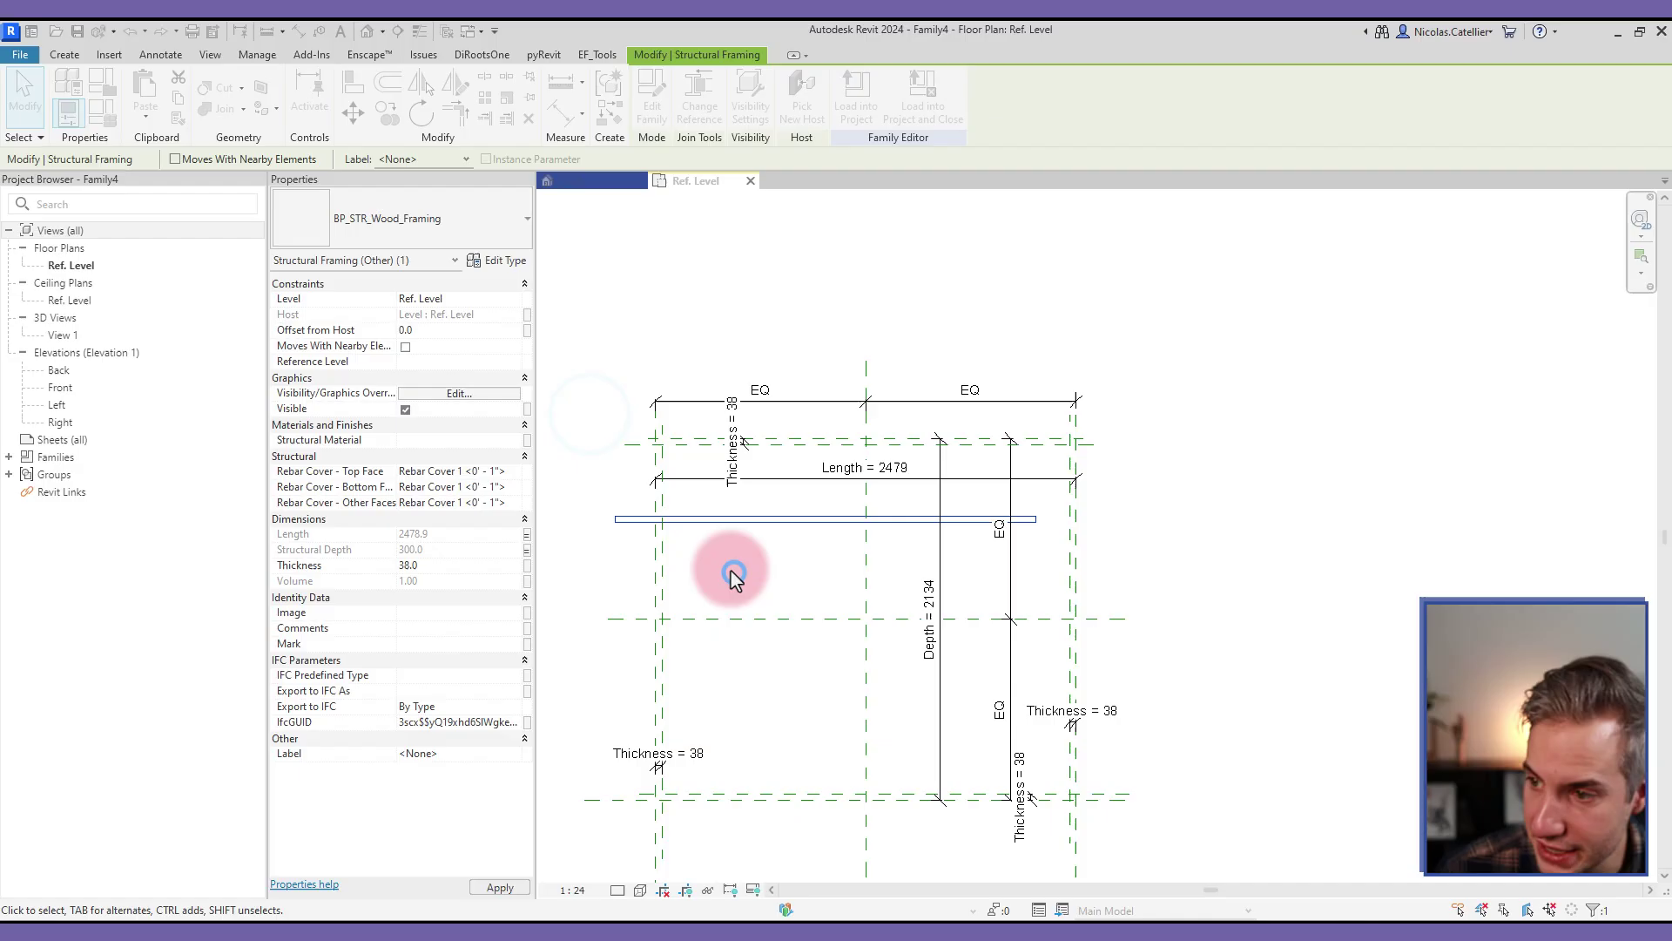
{"action": "key", "text": "Escape"}
- Align and lock the framing member to the upper outer reference plane and its right end to the right outer reference plane
{"action": "key", "text": "a"}
{"action": "key", "text": "l"}
{"action": "left_click", "coordinate": [926, 441]}
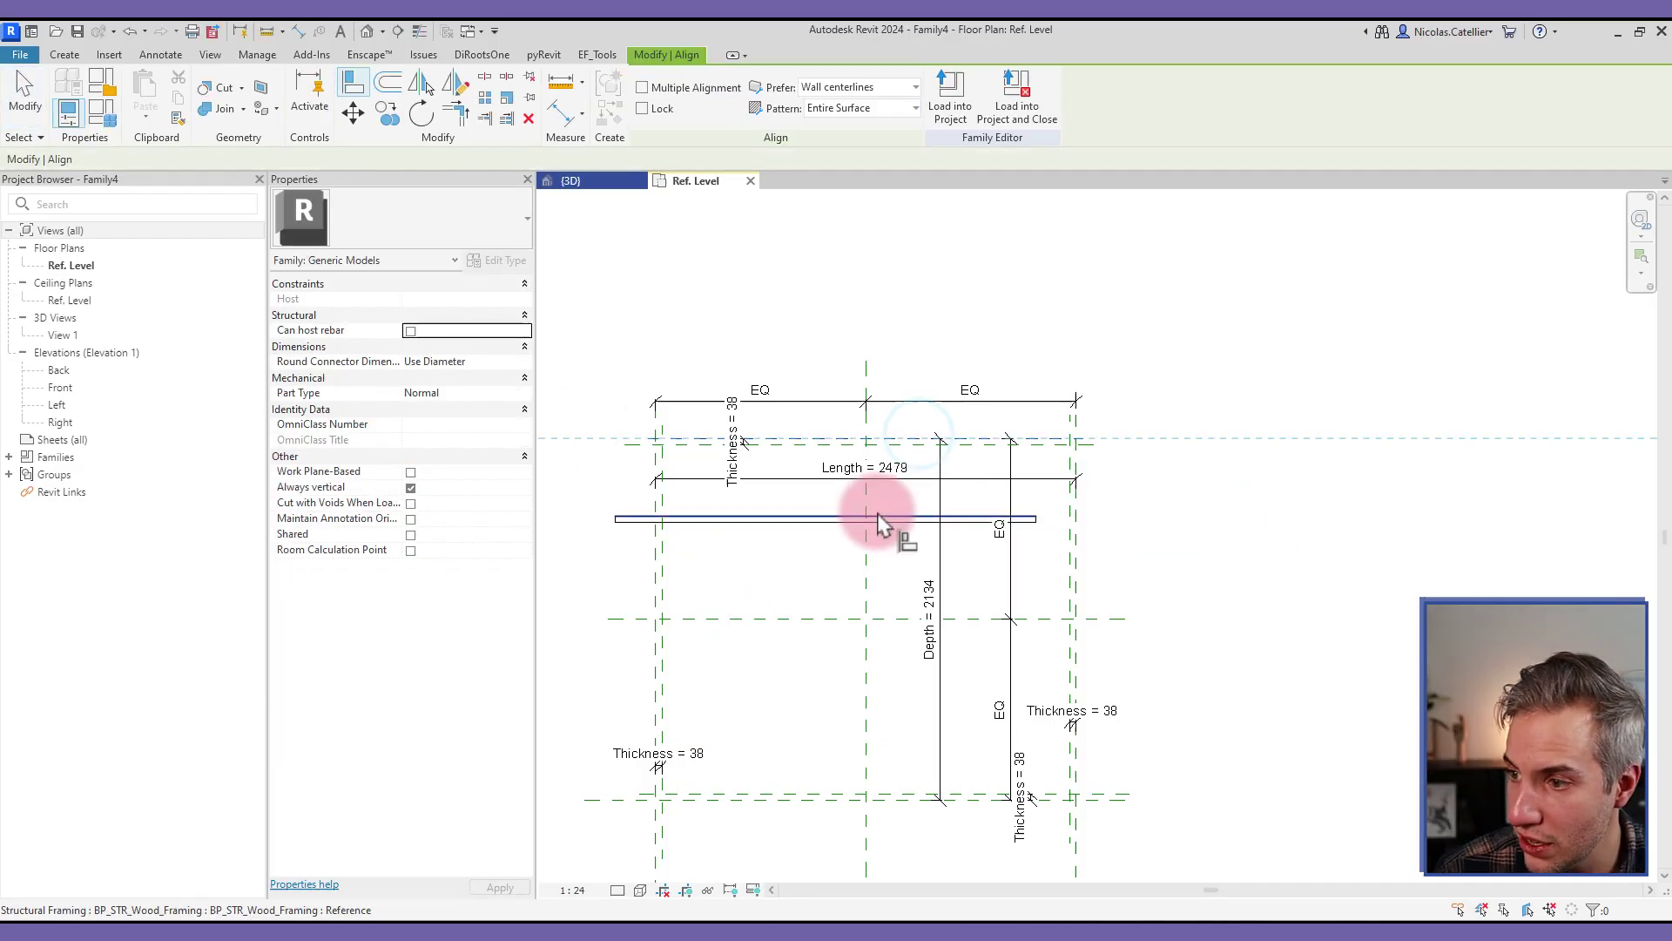
{"action": "left_click", "coordinate": [881, 517]}
{"action": "left_click", "coordinate": [881, 408]}
{"action": "left_click", "coordinate": [1080, 491]}
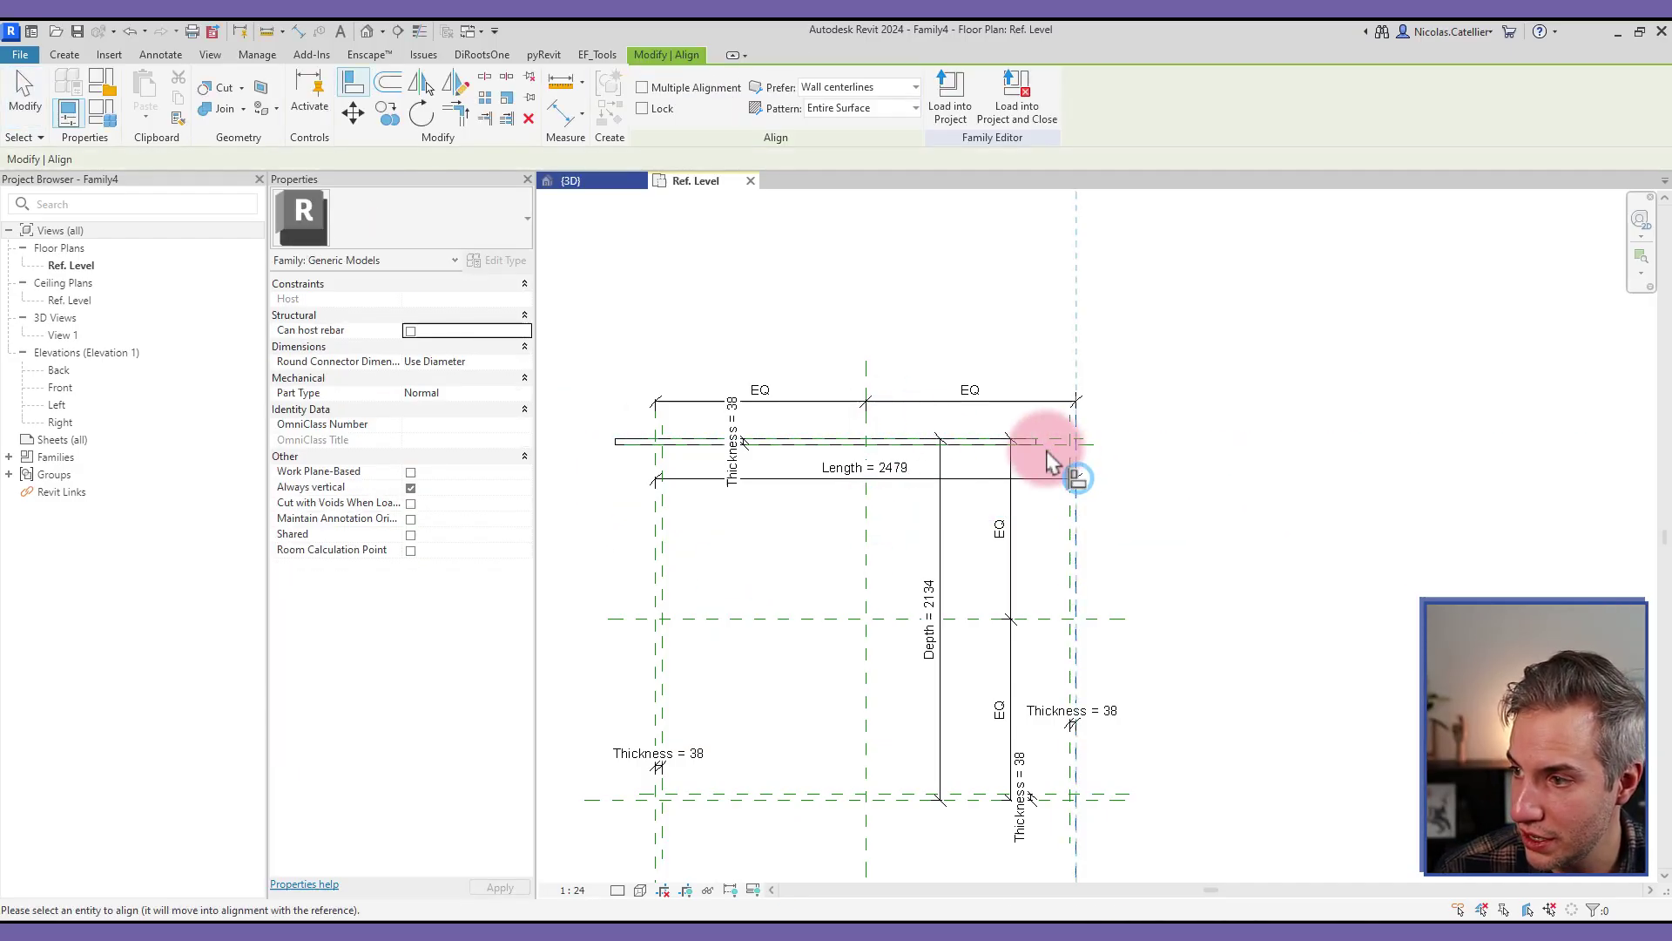
{"action": "left_click", "coordinate": [1057, 446]}
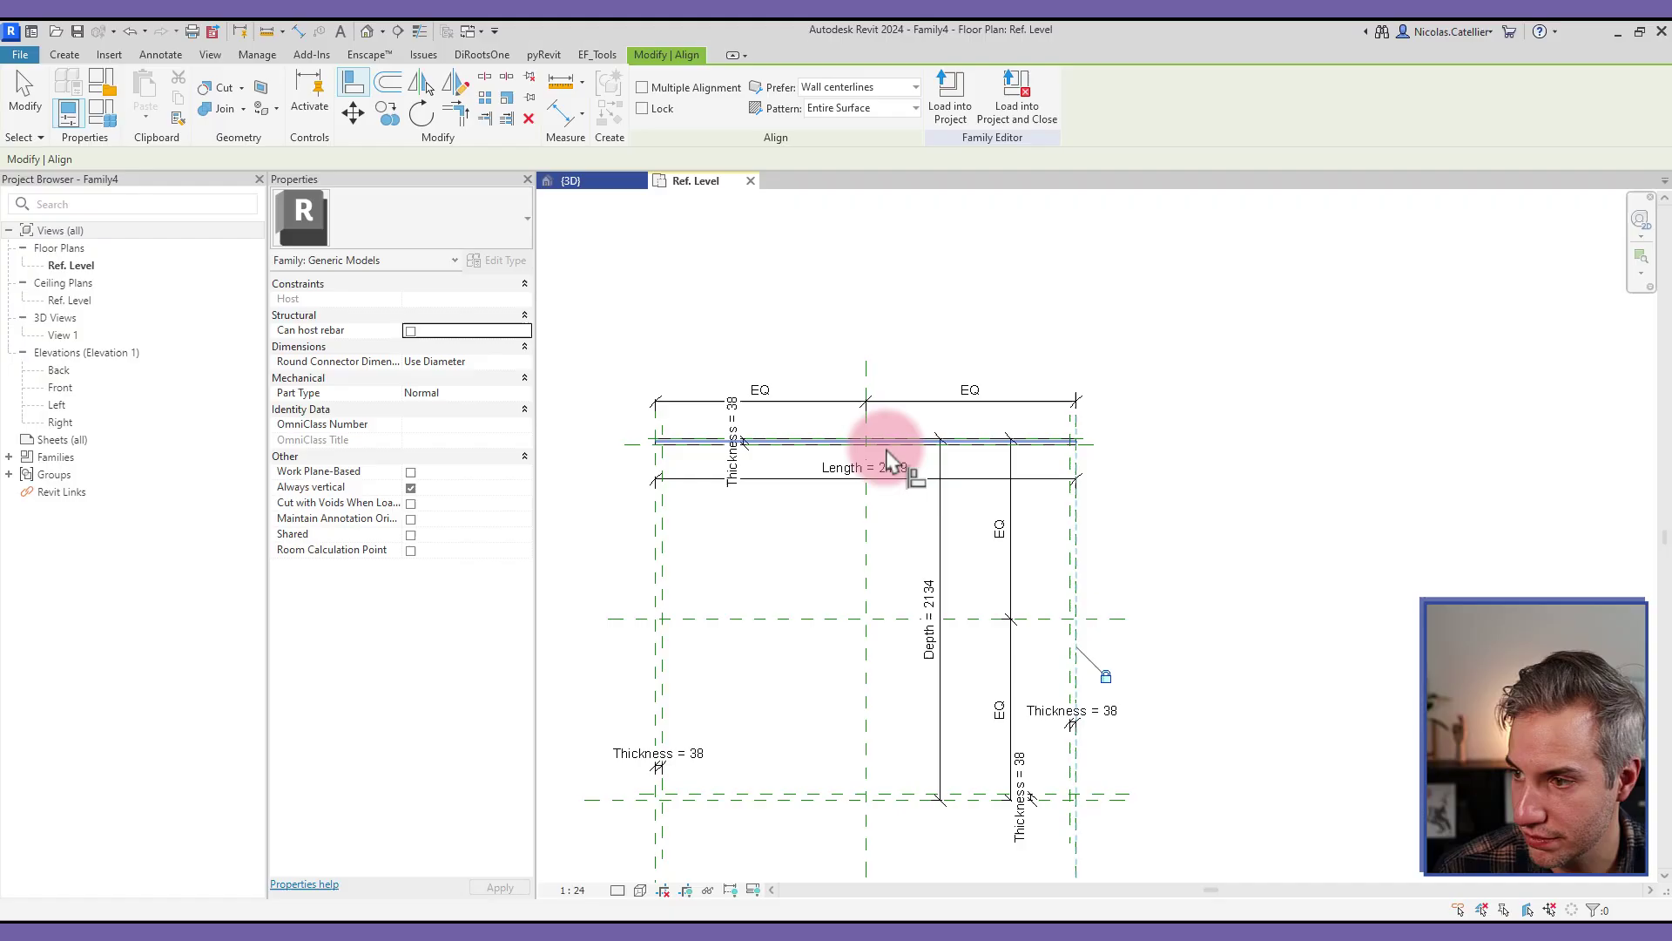
- In the Front elevation, align and lock the member's top edge to the upper reference plane and its bottom edge to the Ref. Level
{"action": "double_click", "coordinate": [61, 386]}
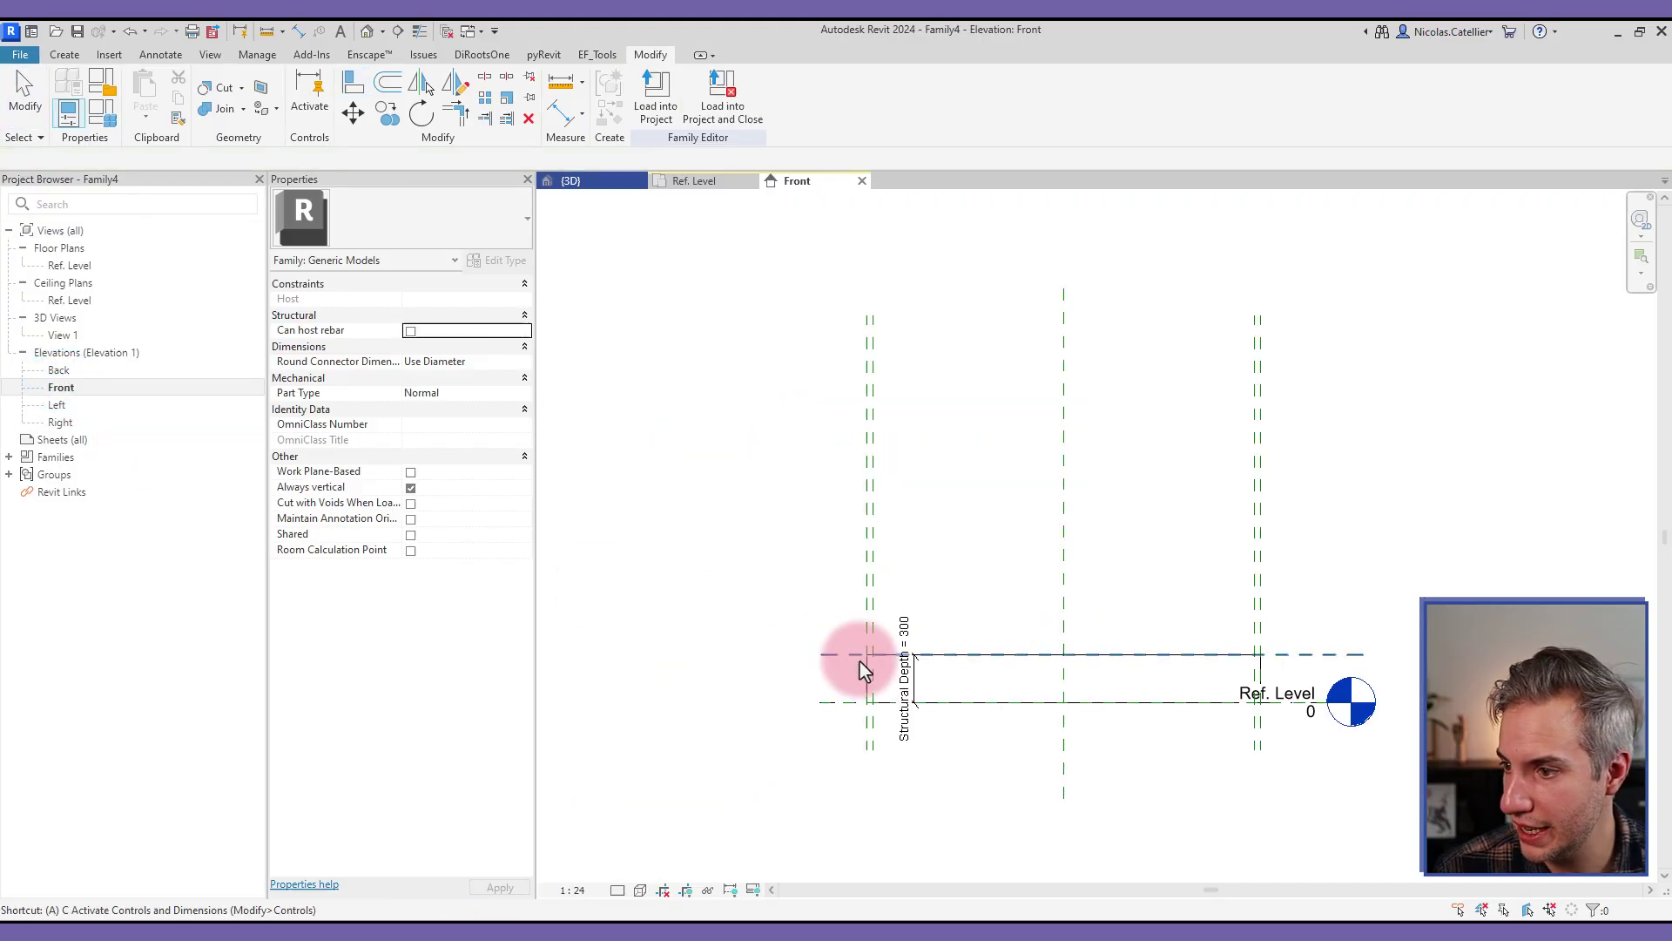
{"action": "key", "text": "a"}
{"action": "key", "text": "l"}
{"action": "left_click", "coordinate": [829, 654]}
{"action": "left_click", "coordinate": [906, 653]}
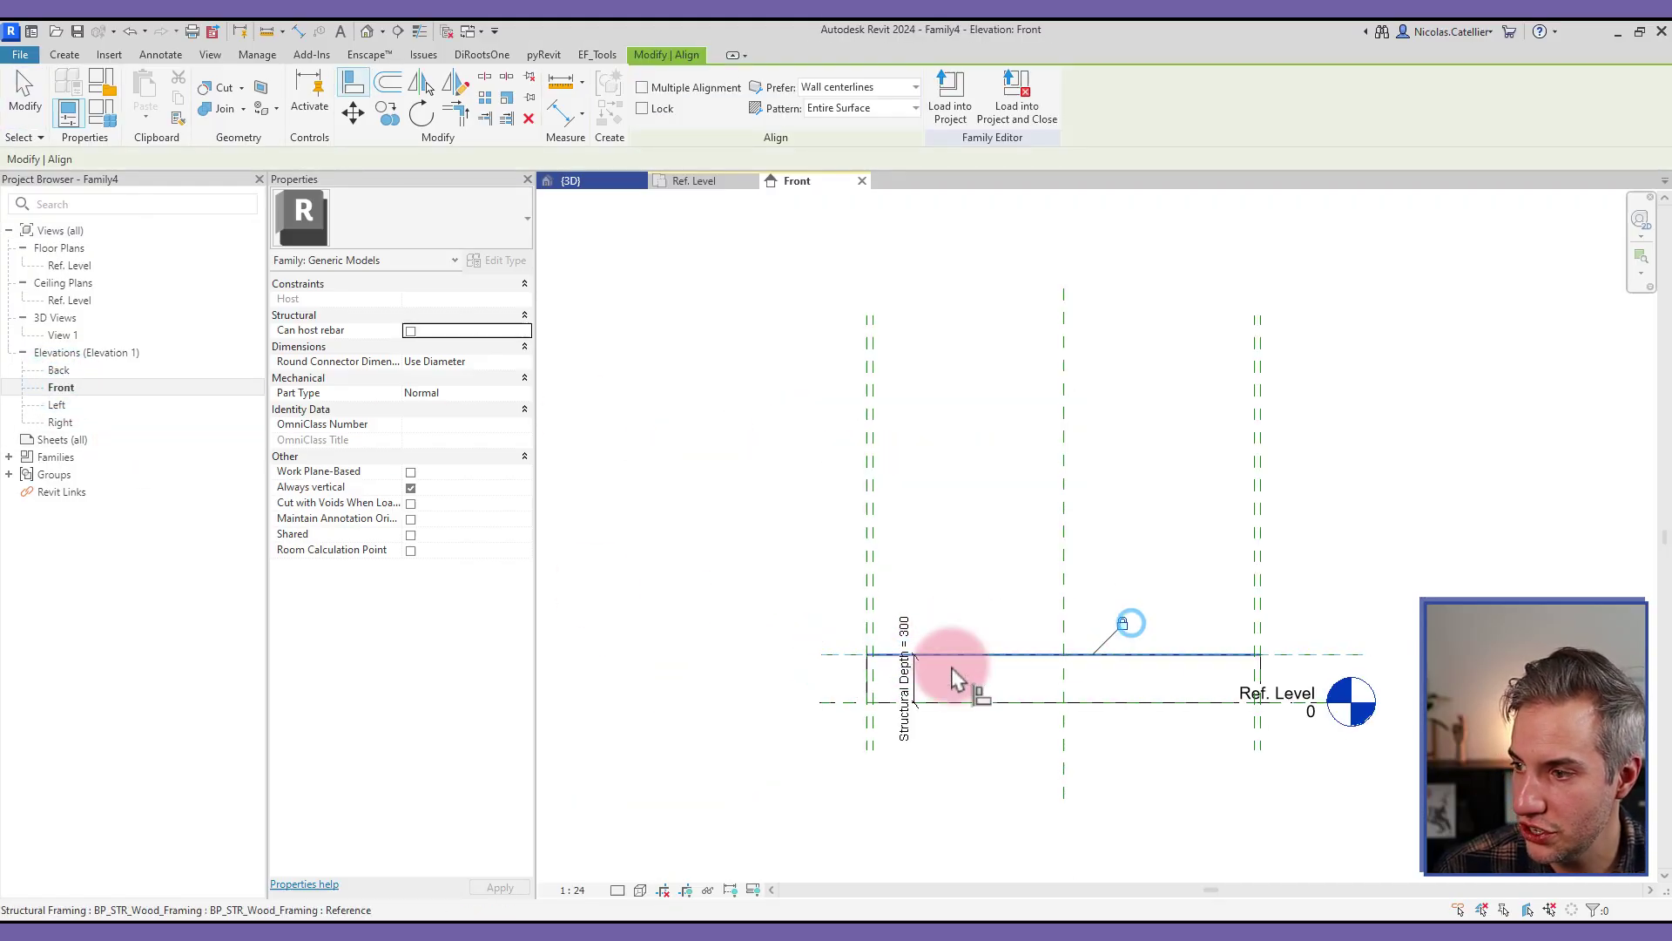
{"action": "left_click", "coordinate": [839, 699]}
{"action": "left_click", "coordinate": [926, 700]}
- In the Ref. Level floor plan, copy the upper framing member into the lower half of the plan
{"action": "double_click", "coordinate": [70, 265]}
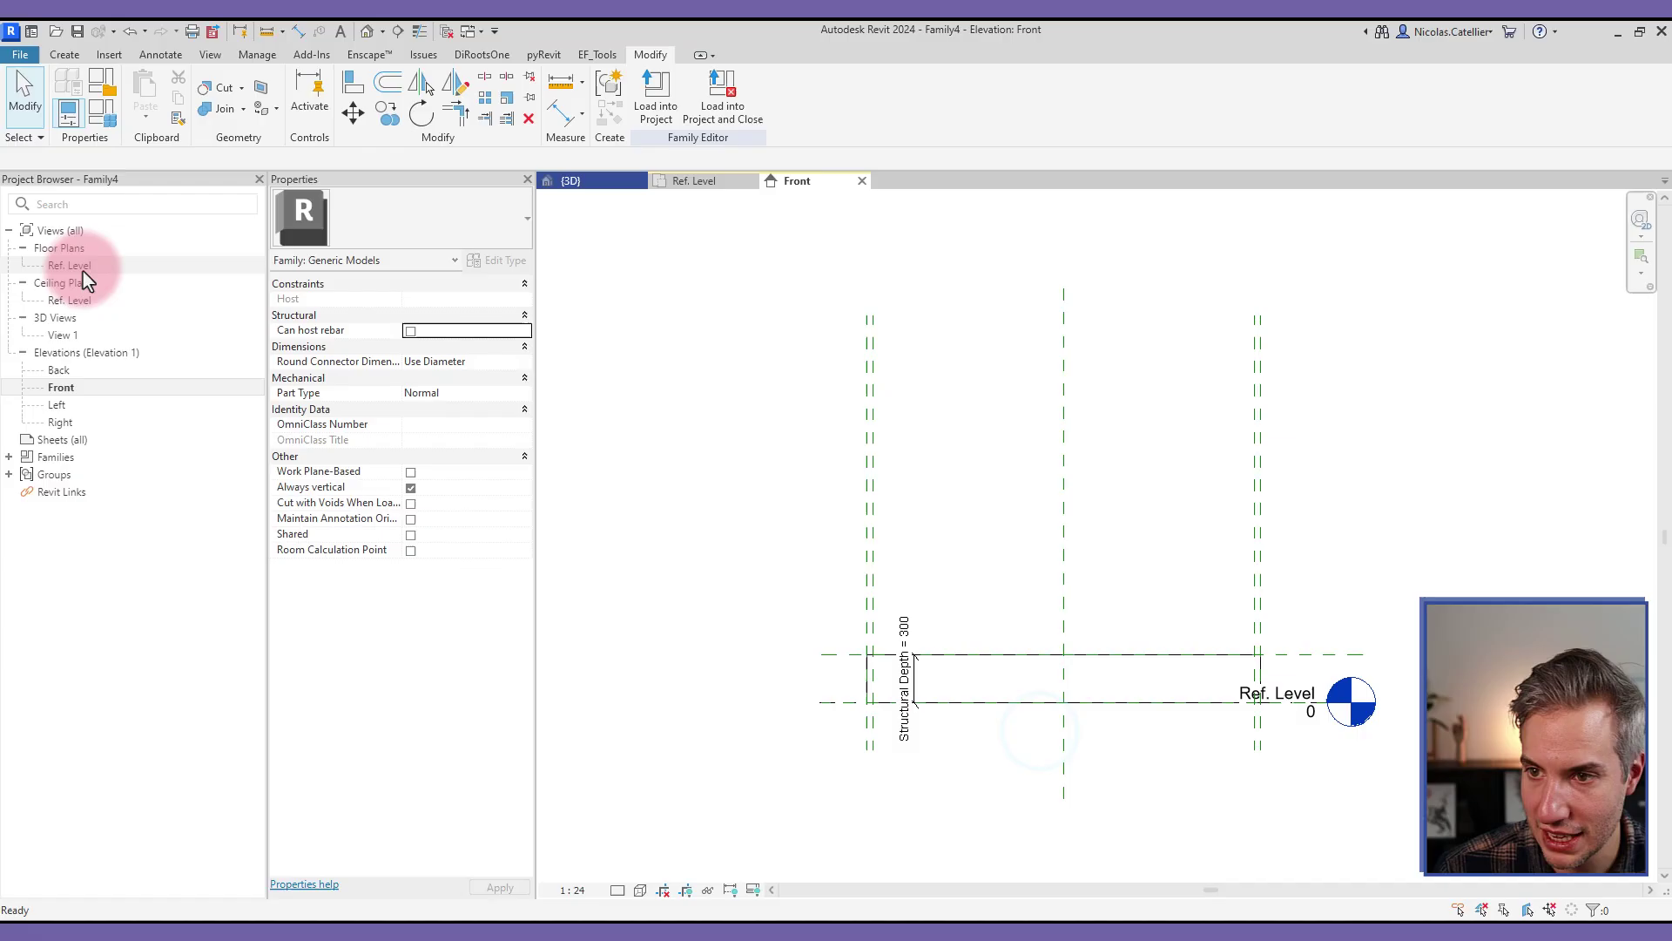
{"action": "left_click", "coordinate": [858, 442]}
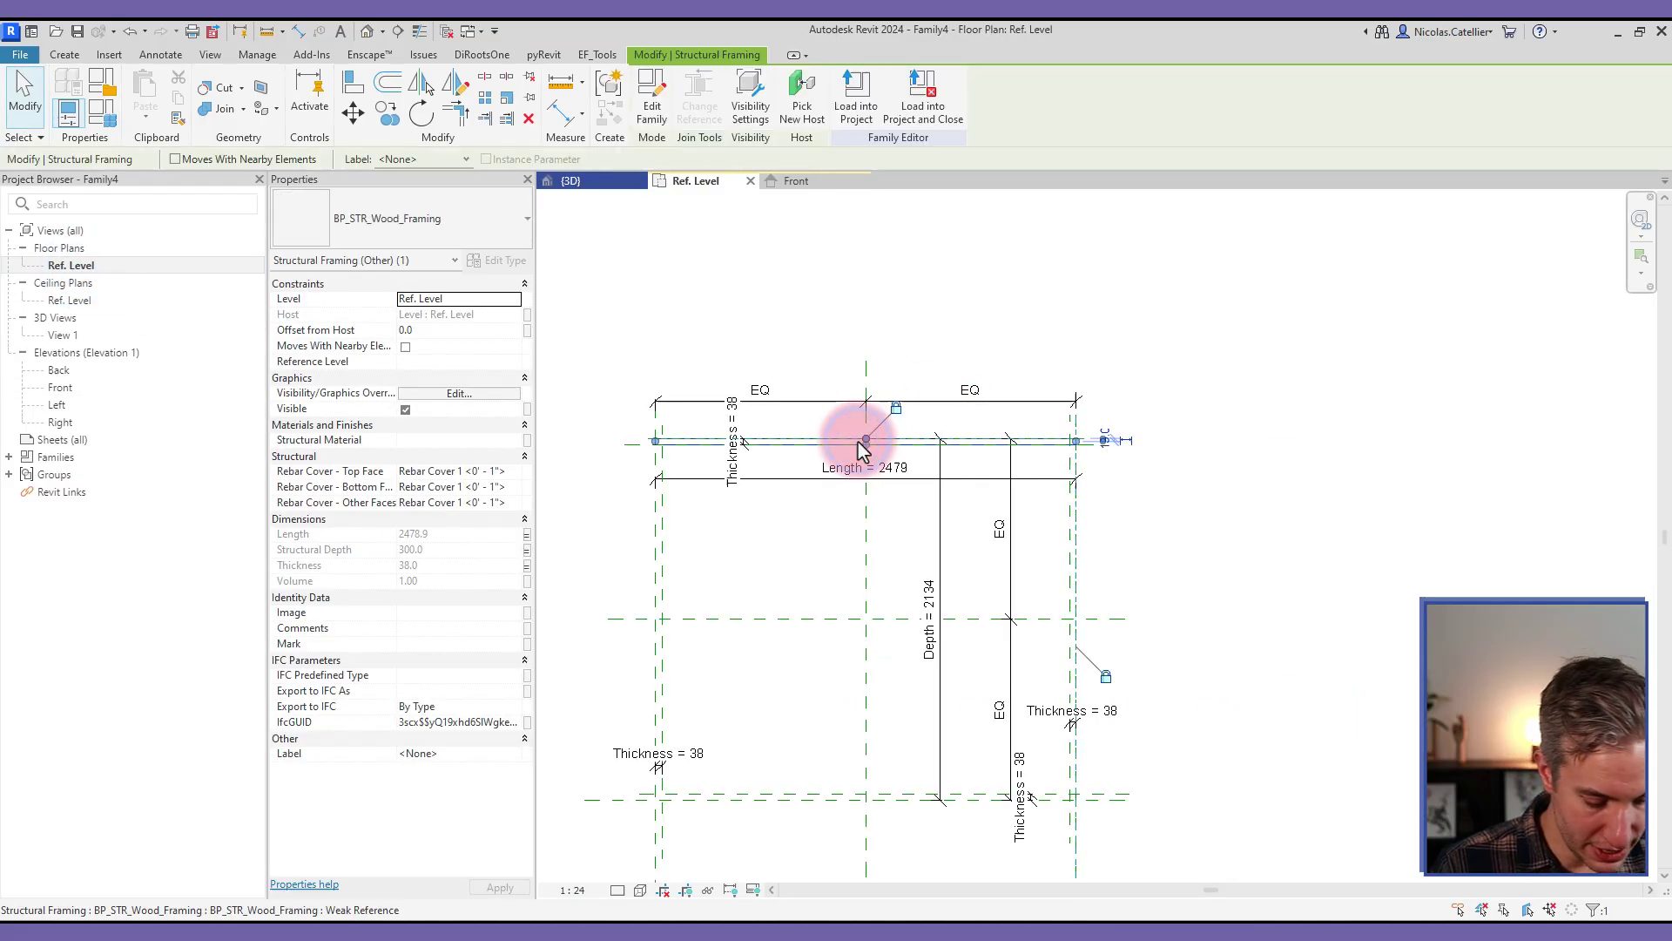
{"action": "left_click", "coordinate": [836, 709]}
{"action": "left_click", "coordinate": [862, 795]}
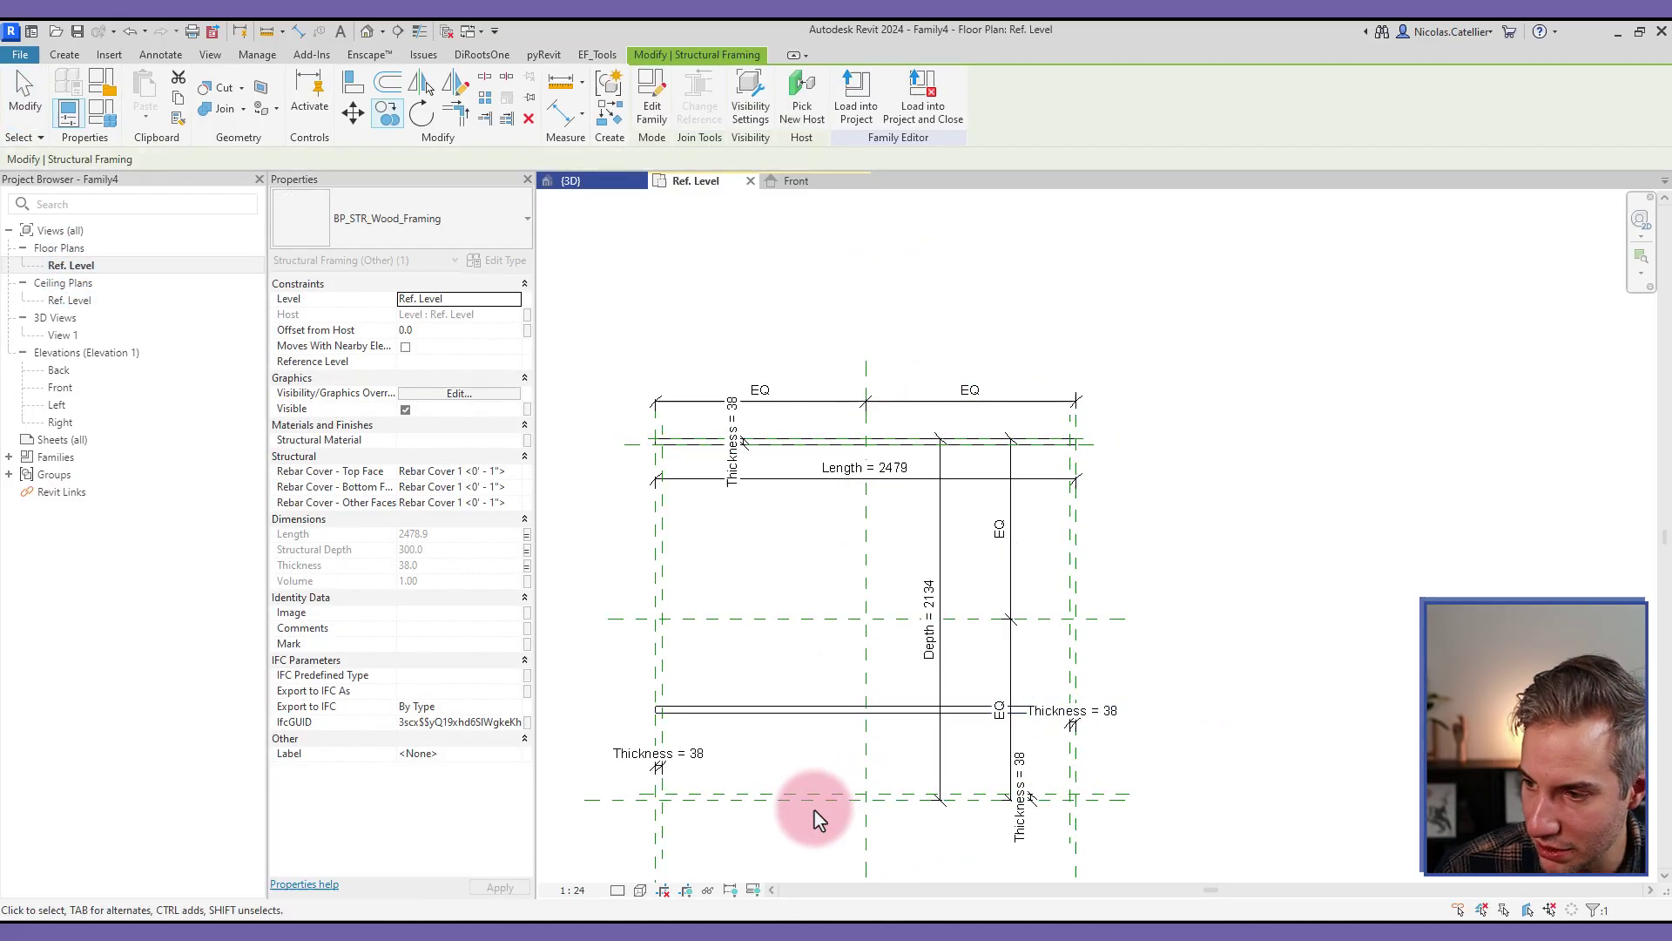
- Align the copied member to the lower outer reference plane and lock the alignment
{"action": "left_click", "coordinate": [808, 801]}
{"action": "key", "text": "a"}
{"action": "key", "text": "l"}
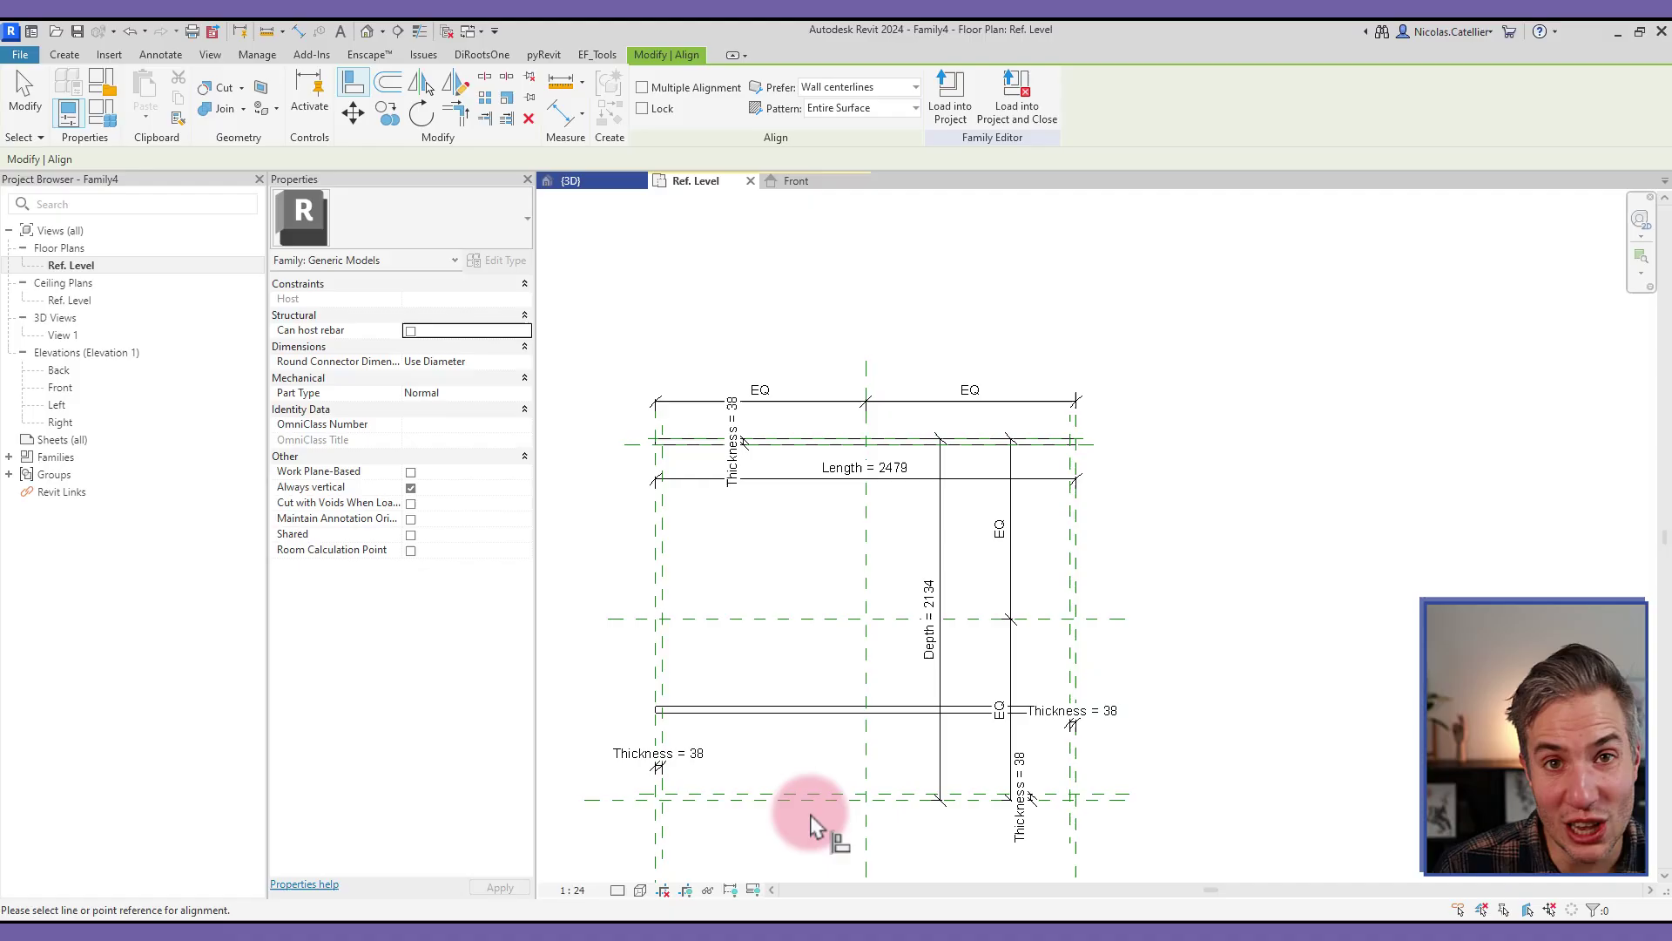
{"action": "left_click", "coordinate": [812, 800]}
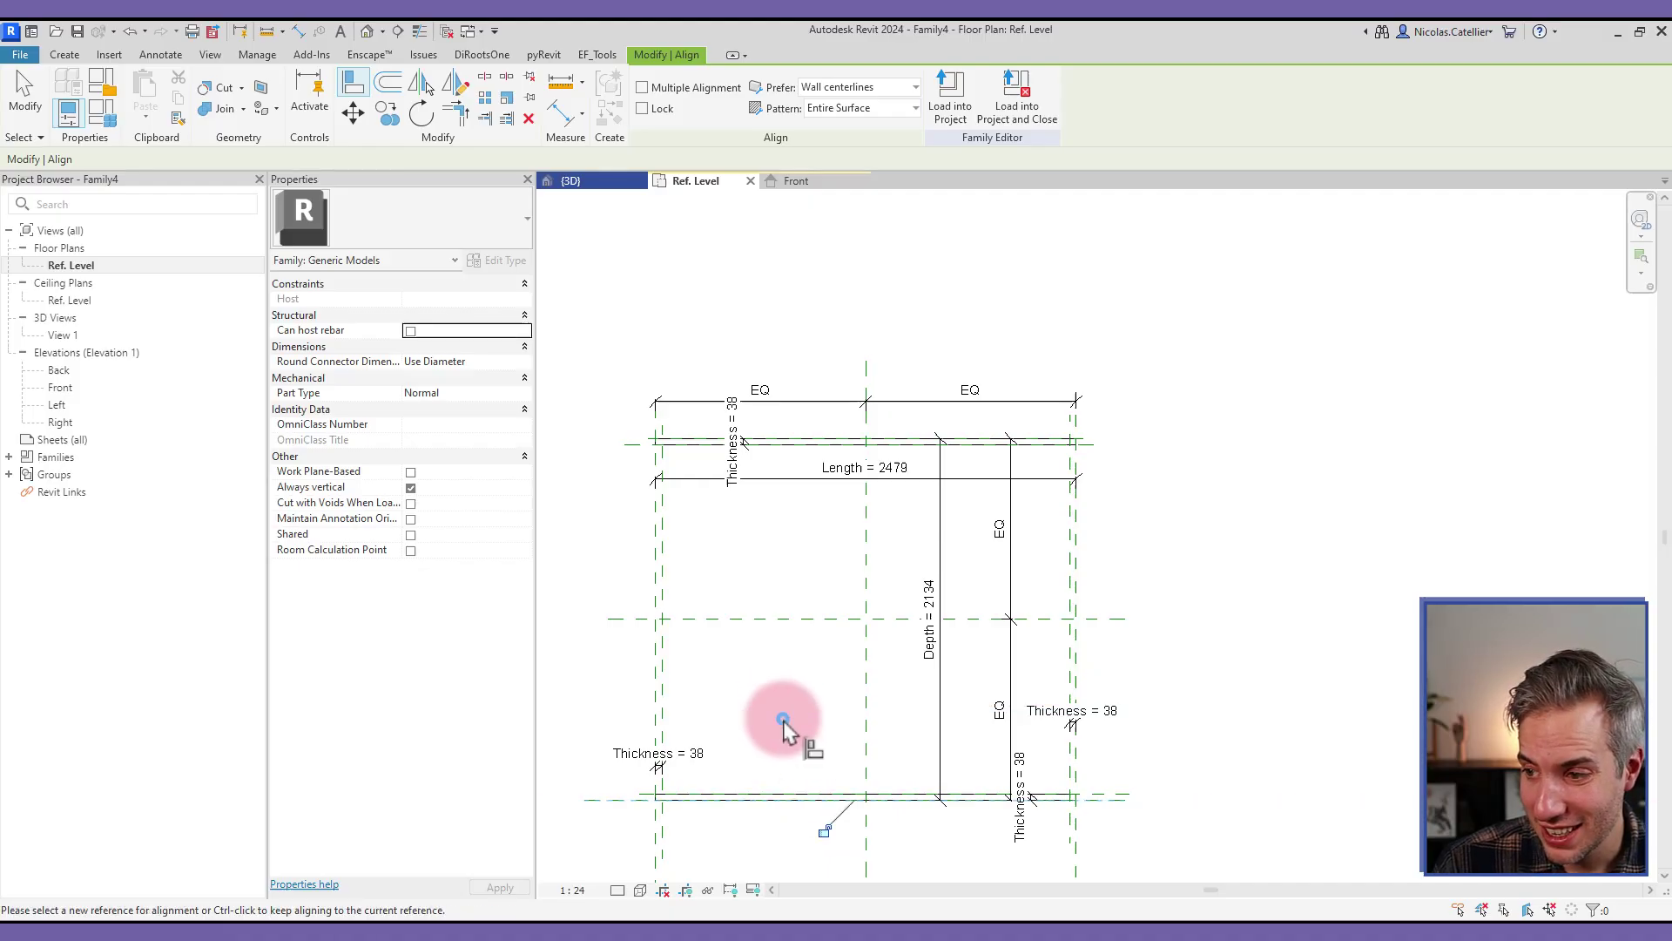
{"action": "left_click", "coordinate": [824, 830]}
- Align and lock the lower member's left end to the left outer reference plane
{"action": "left_click", "coordinate": [1096, 751]}
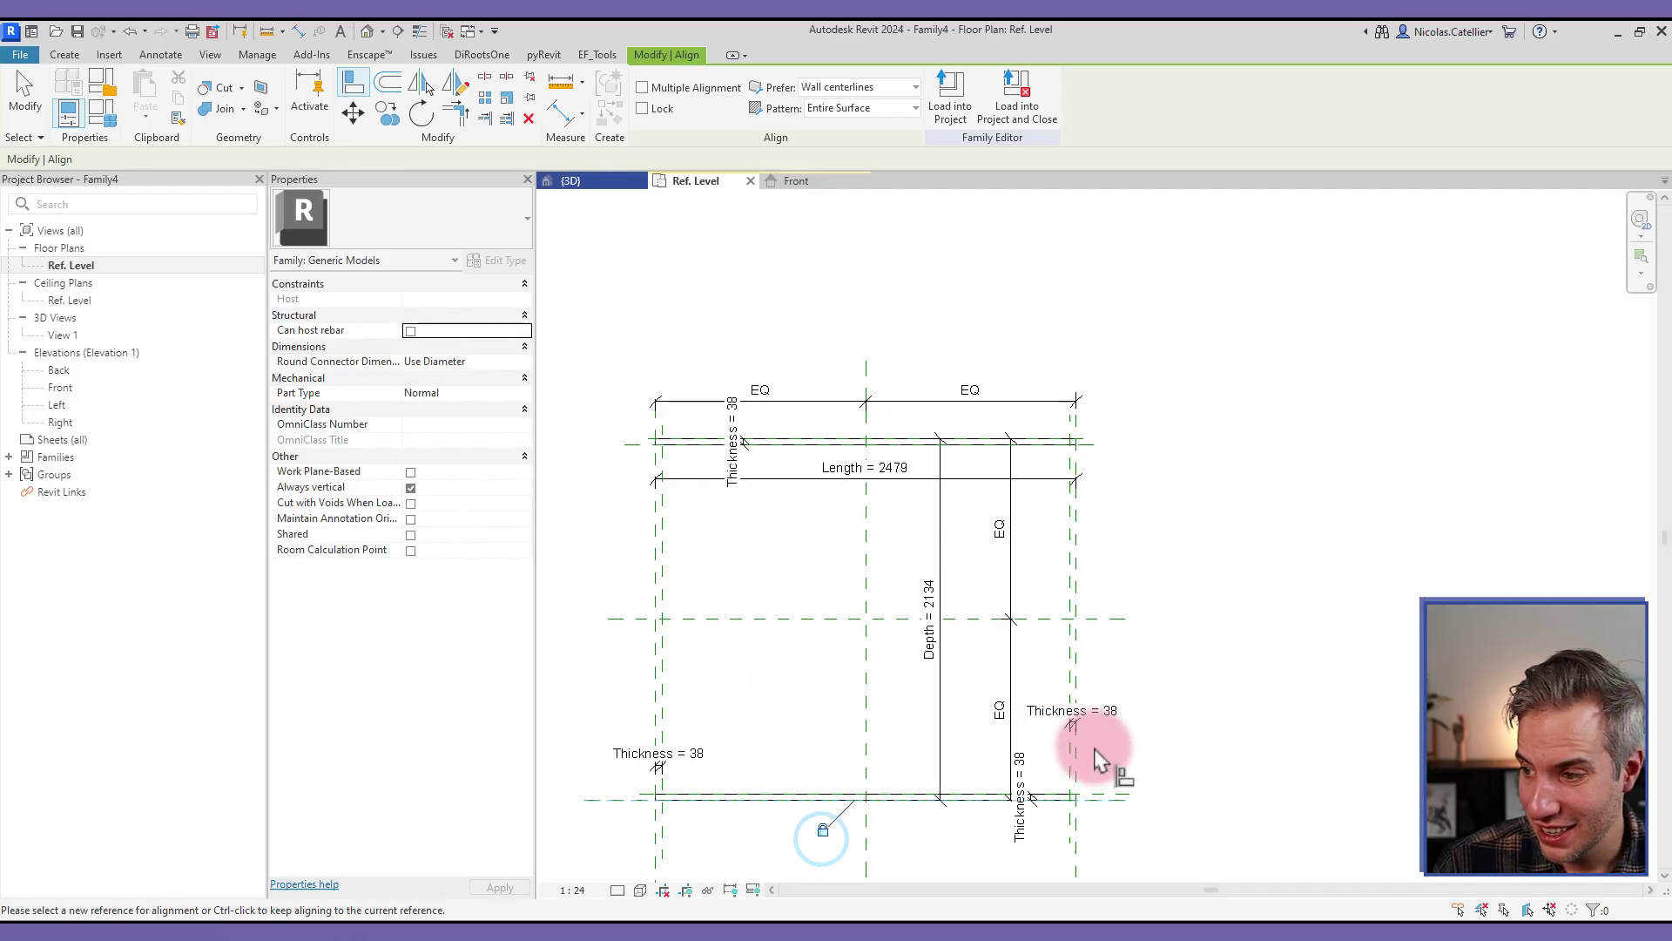
{"action": "left_click", "coordinate": [1081, 798]}
{"action": "left_click", "coordinate": [655, 754]}
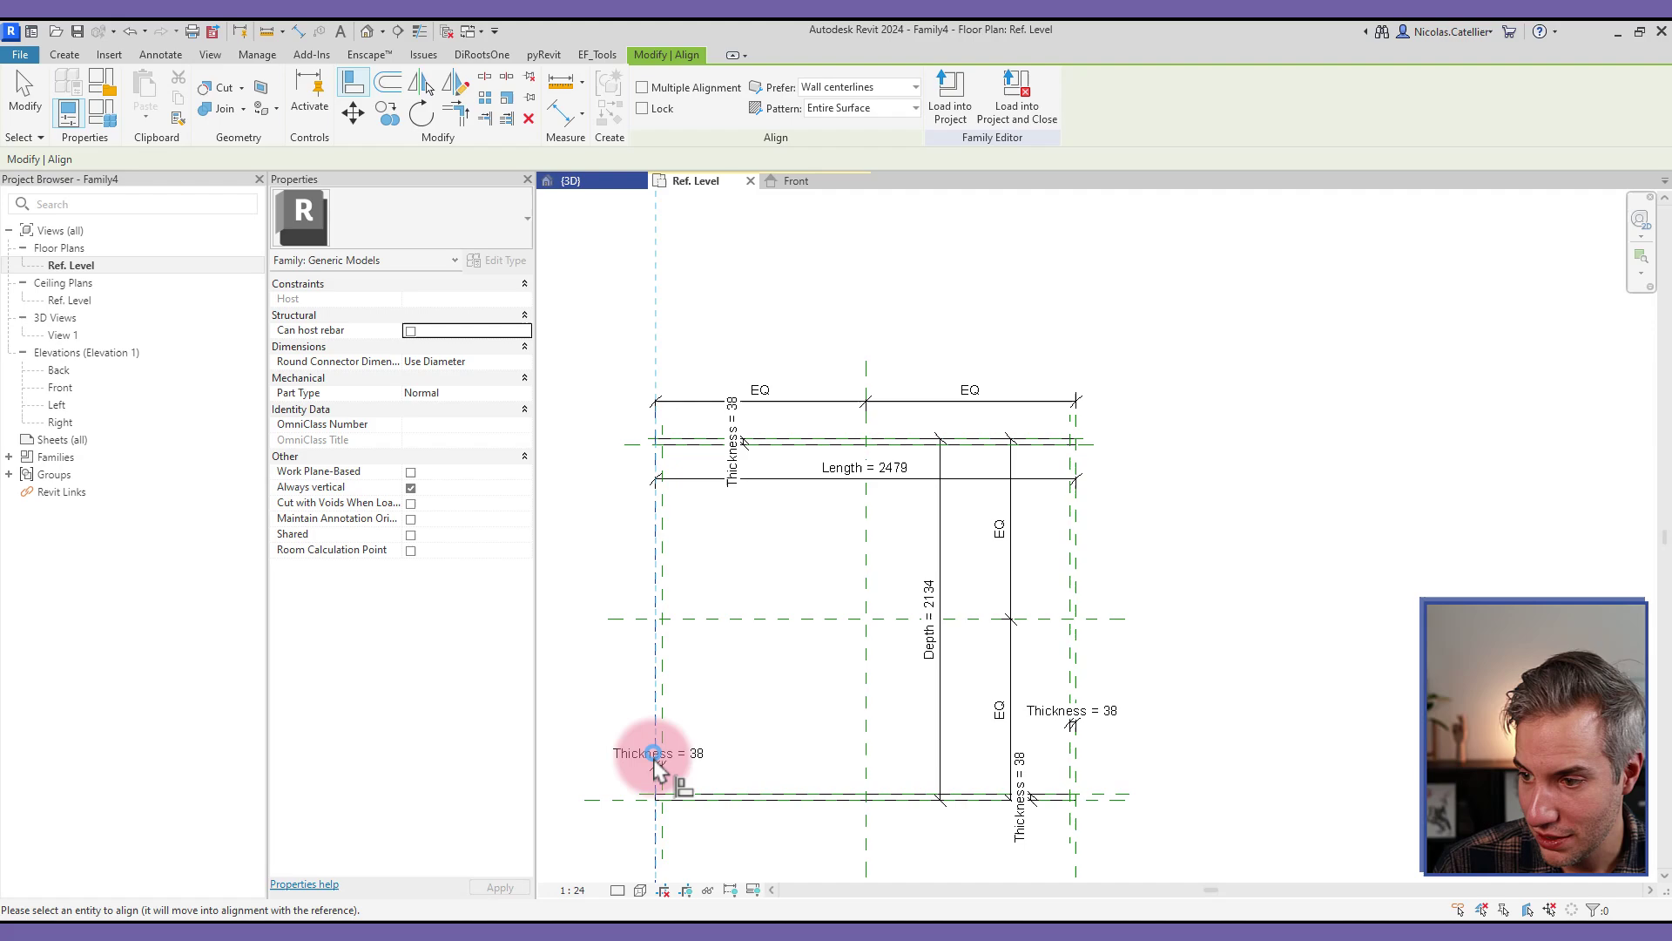
{"action": "left_click", "coordinate": [659, 788]}
{"action": "left_click", "coordinate": [724, 632]}
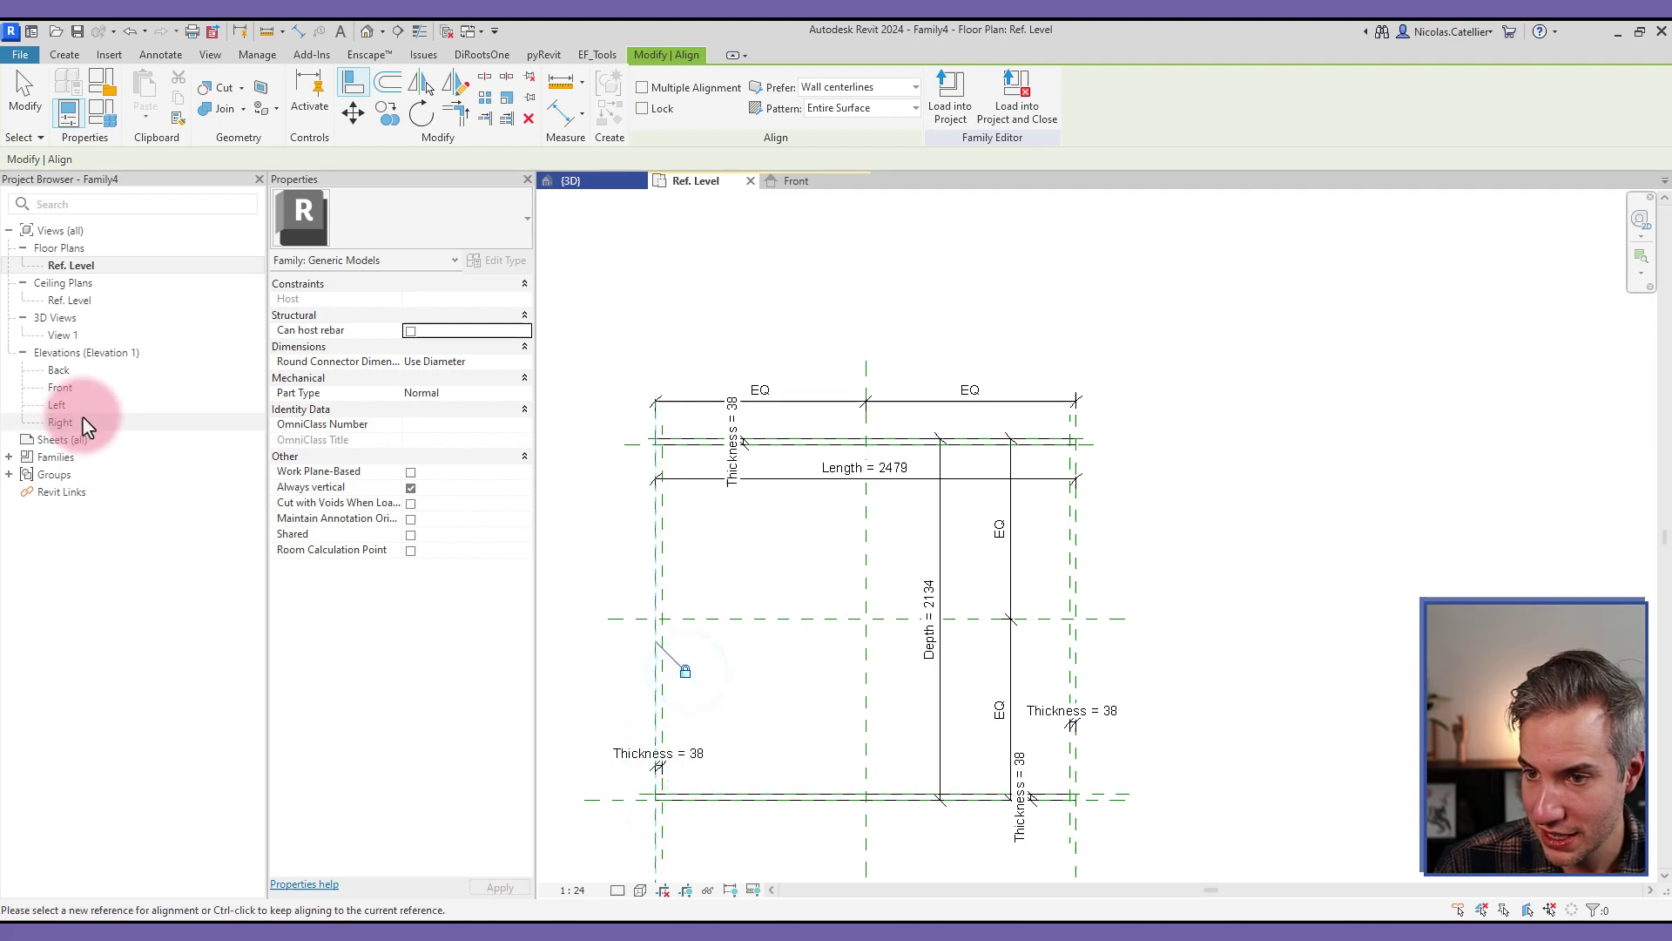
{"action": "key", "text": "Escape"}
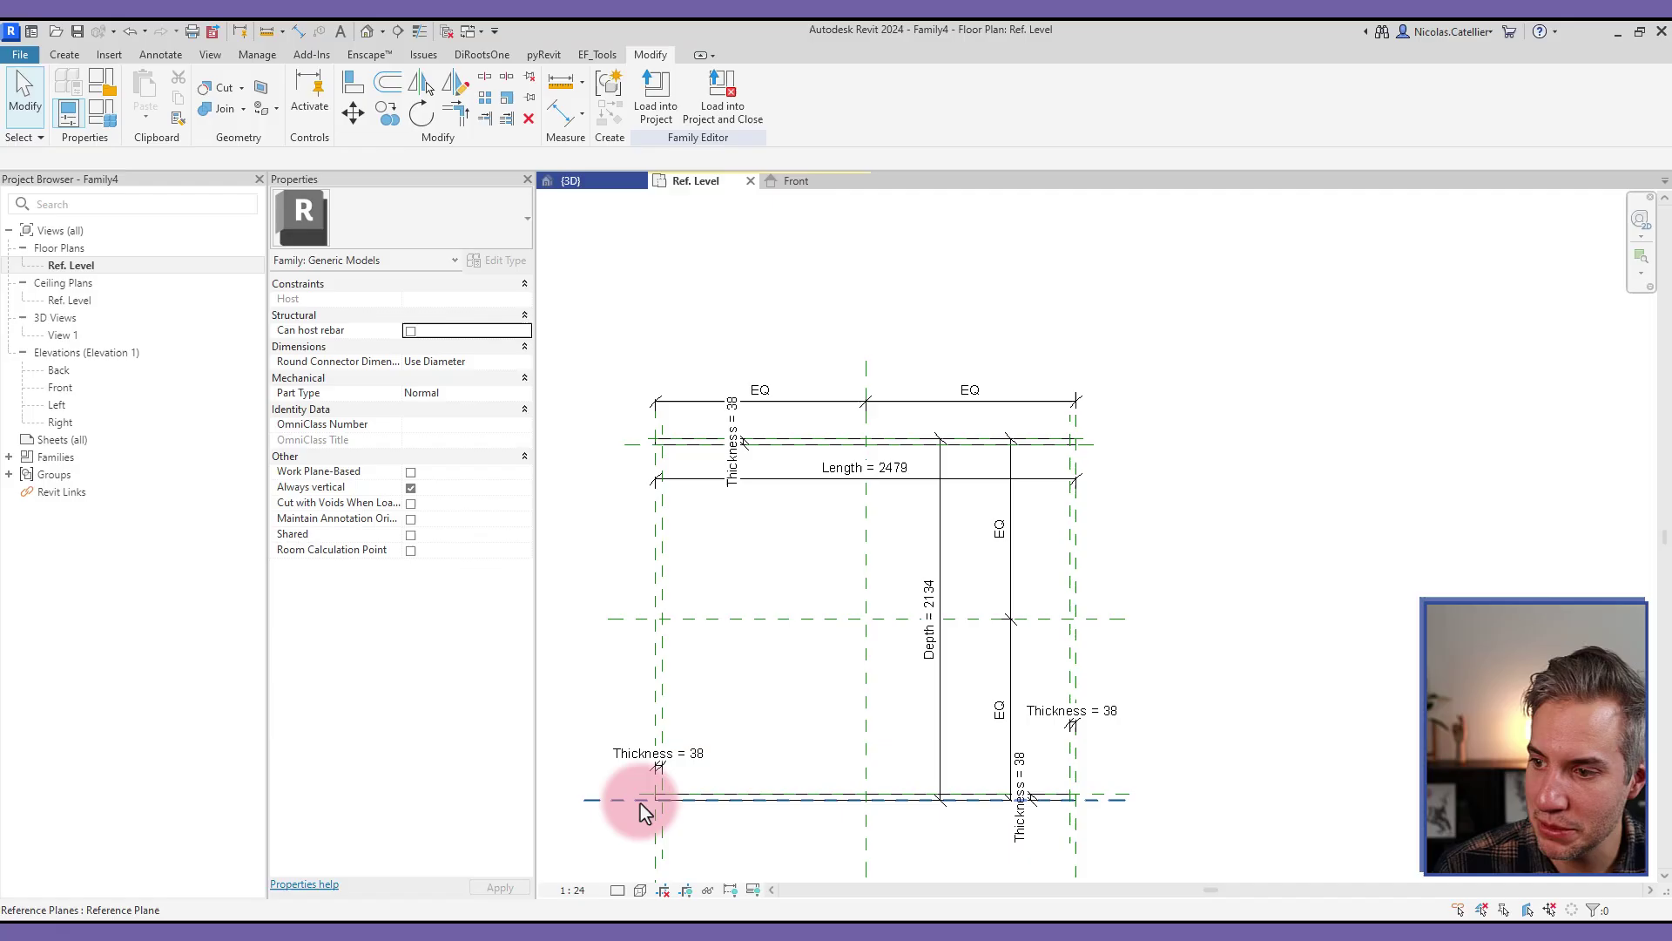
- Flex the frame by setting the Depth dimension to 2200 mm and the Length dimension to 2500 mm
{"action": "left_click", "coordinate": [932, 617]}
{"action": "left_click", "coordinate": [930, 615]}
{"action": "type", "text": "22"}
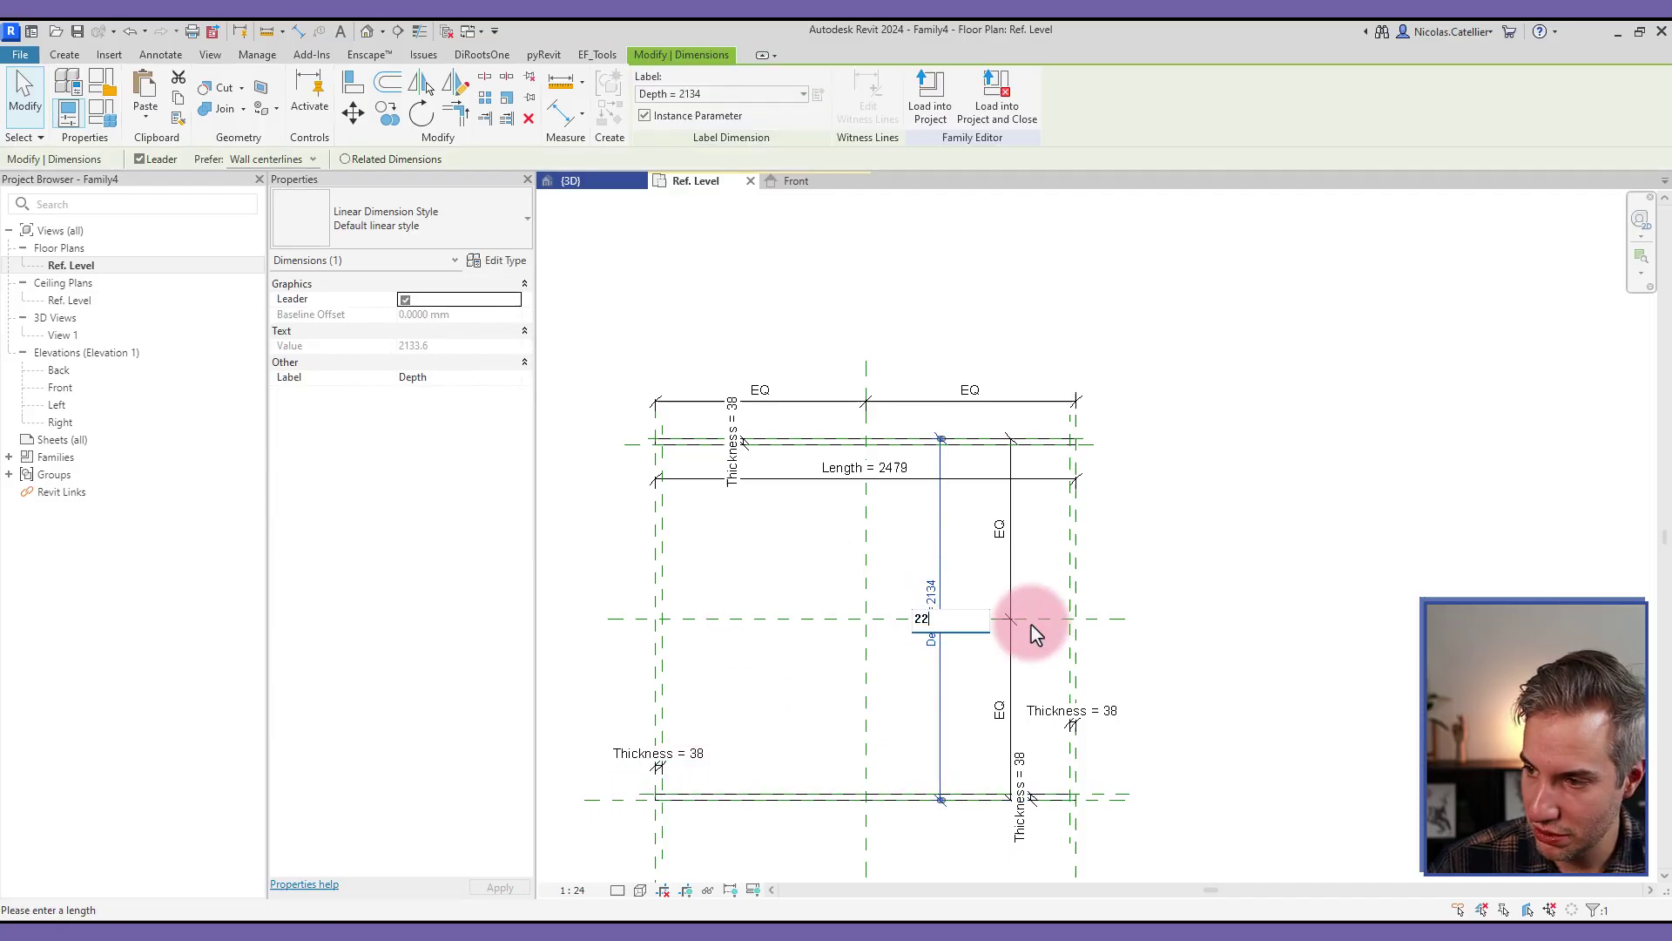
{"action": "type", "text": "00"}
{"action": "key", "text": "Return"}
{"action": "left_click", "coordinate": [897, 477]}
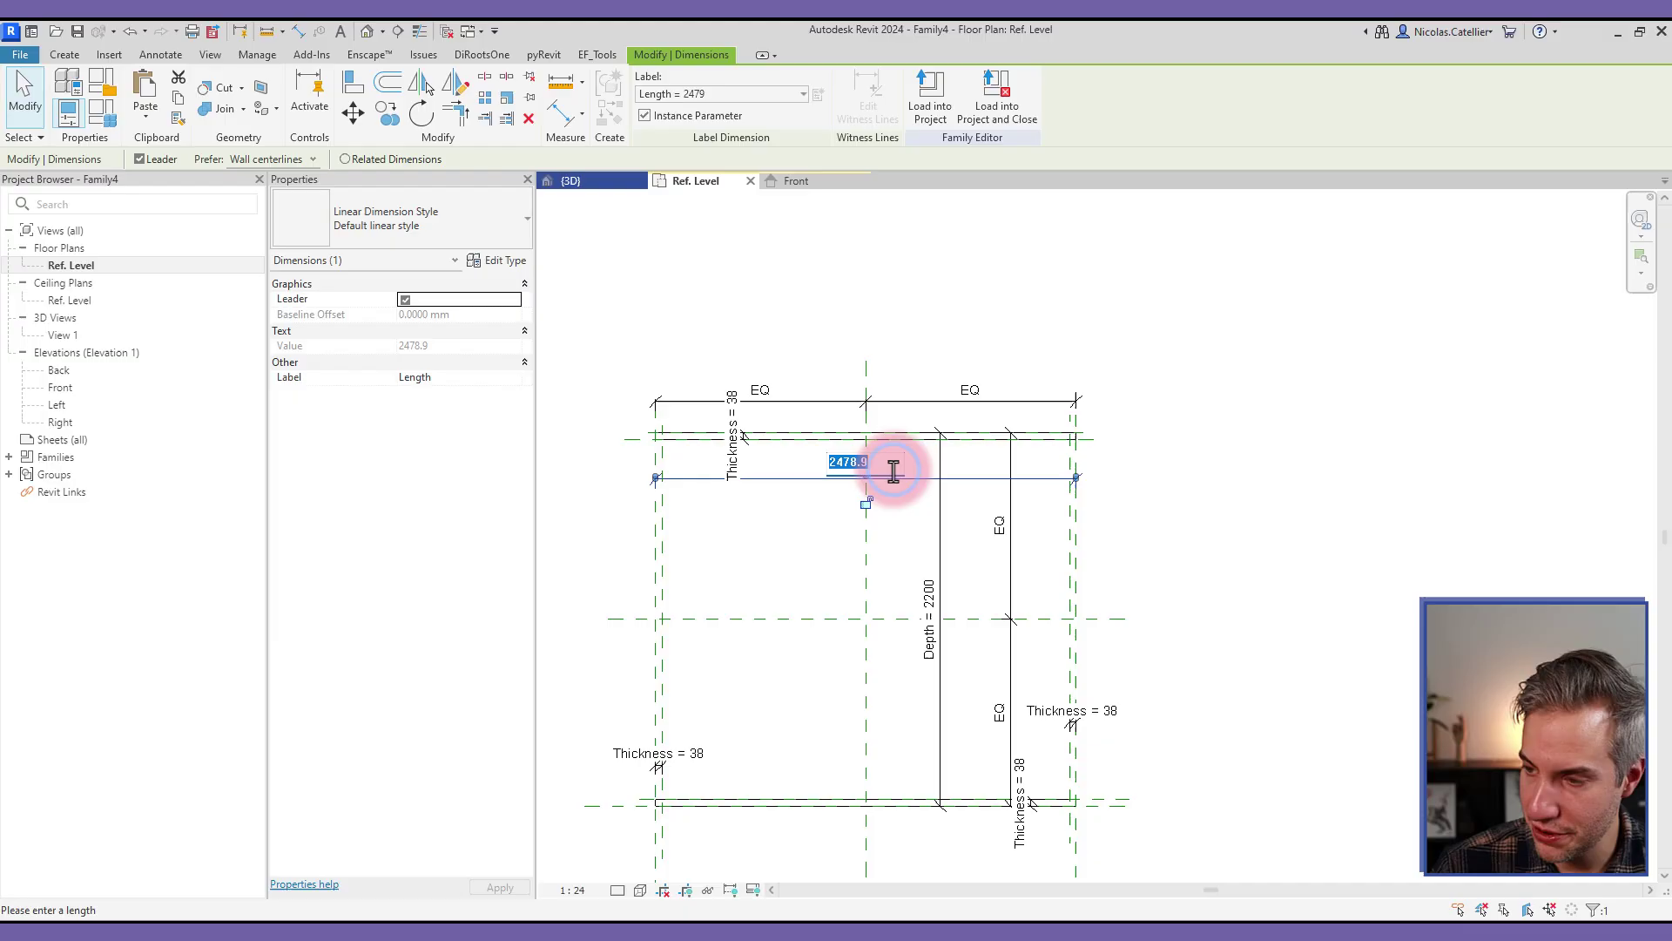
{"action": "type", "text": "2500"}
{"action": "key", "text": "Return"}
{"action": "left_click", "coordinate": [1215, 362]}
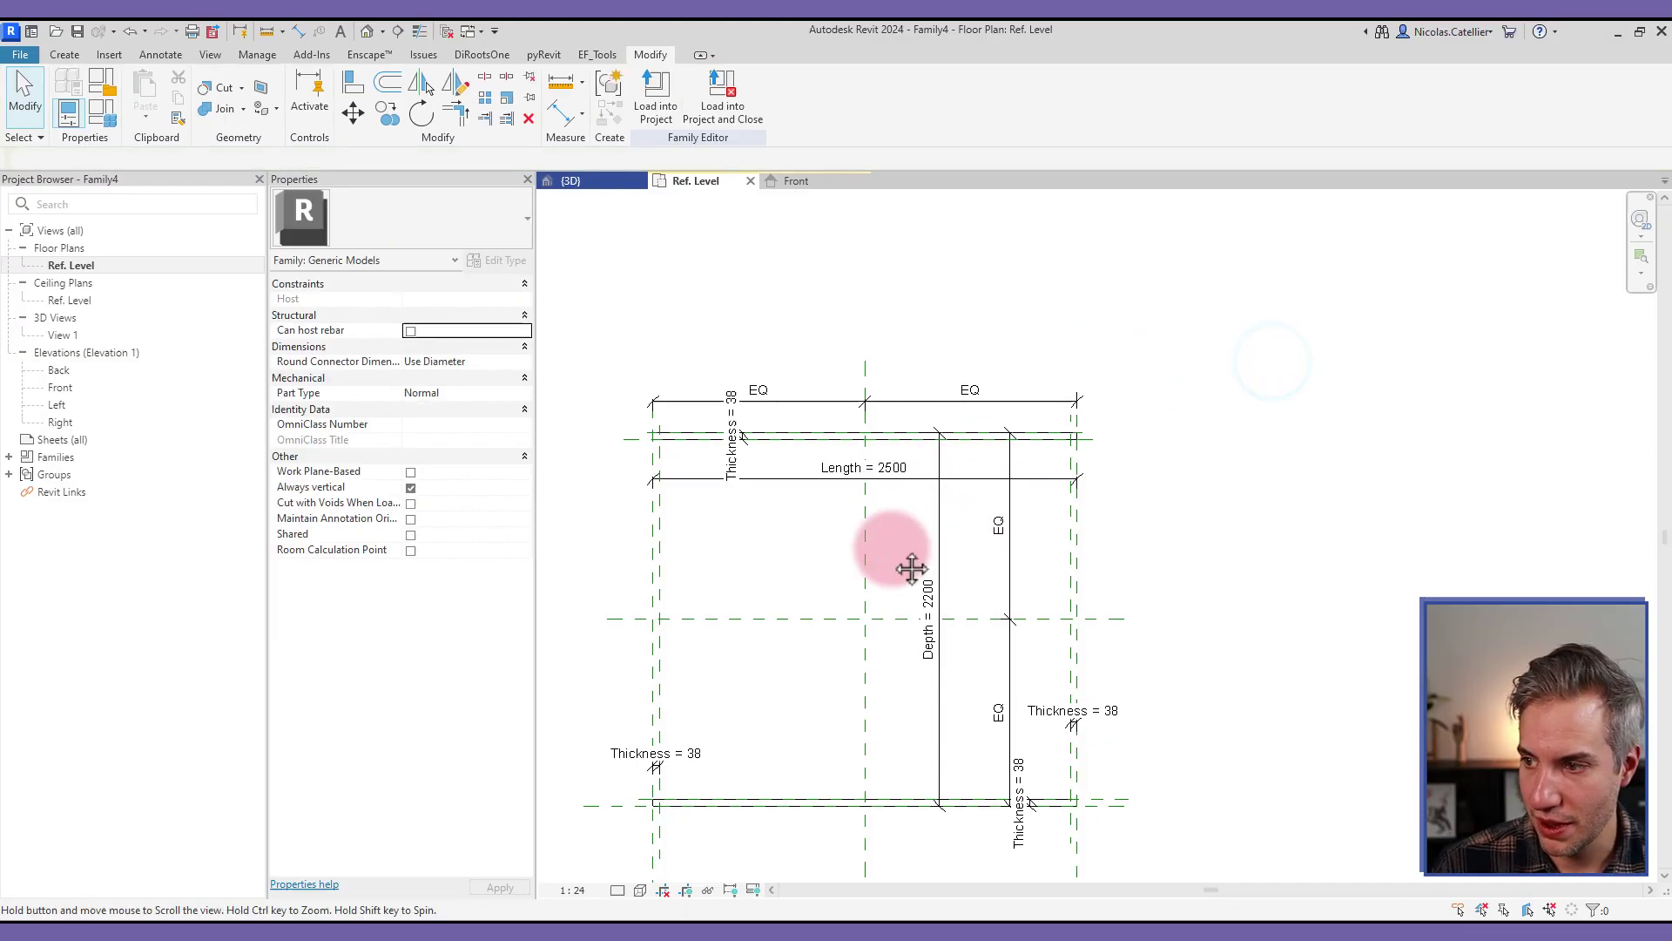
- Create an instance length parameter named Joist Depth under Dimensions with the formula Depth - (2 * Thickness)
{"action": "scroll", "coordinate": [949, 466], "scroll_direction": "up", "scroll_amount": 3}
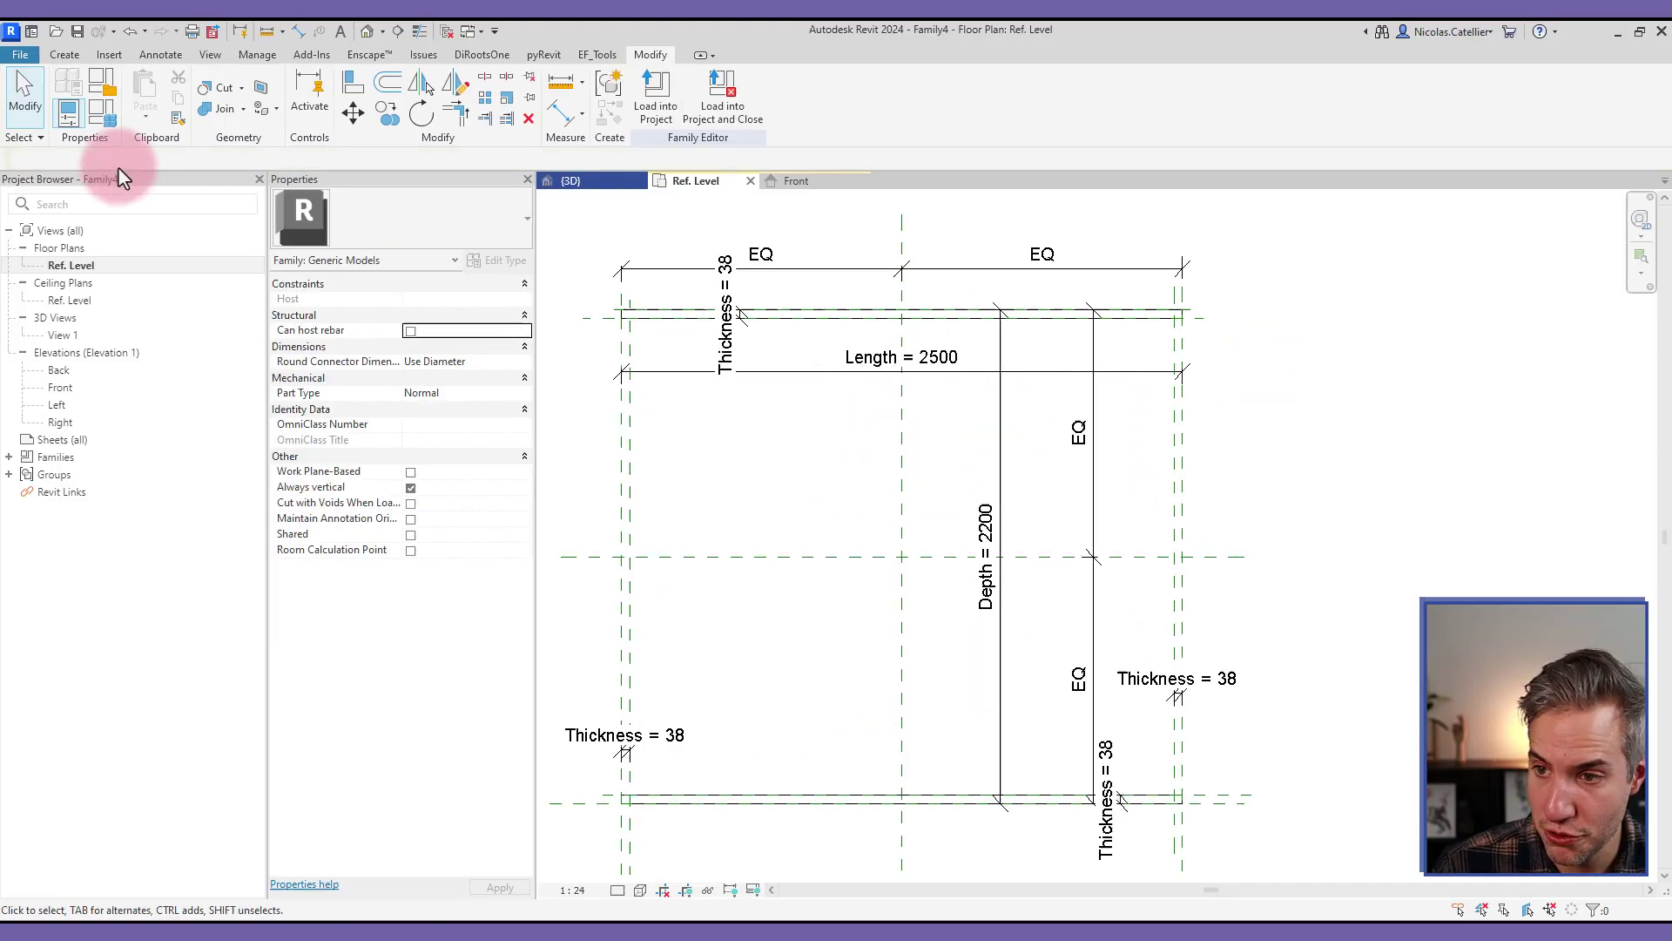
{"action": "left_click", "coordinate": [104, 129]}
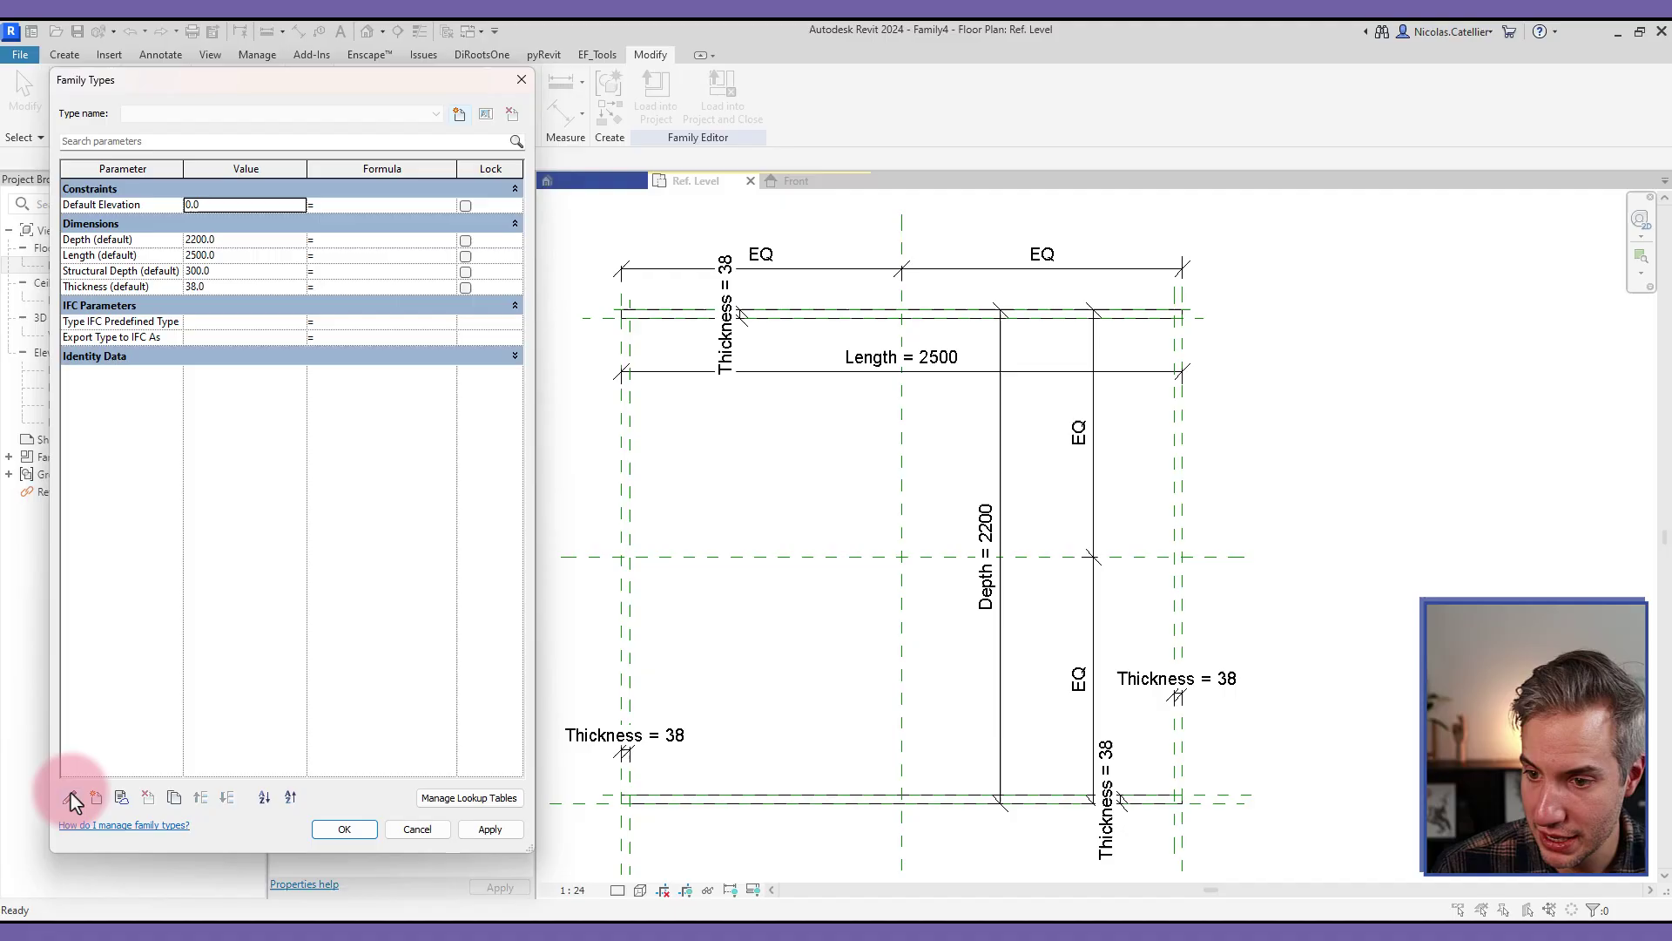
{"action": "left_click", "coordinate": [94, 805]}
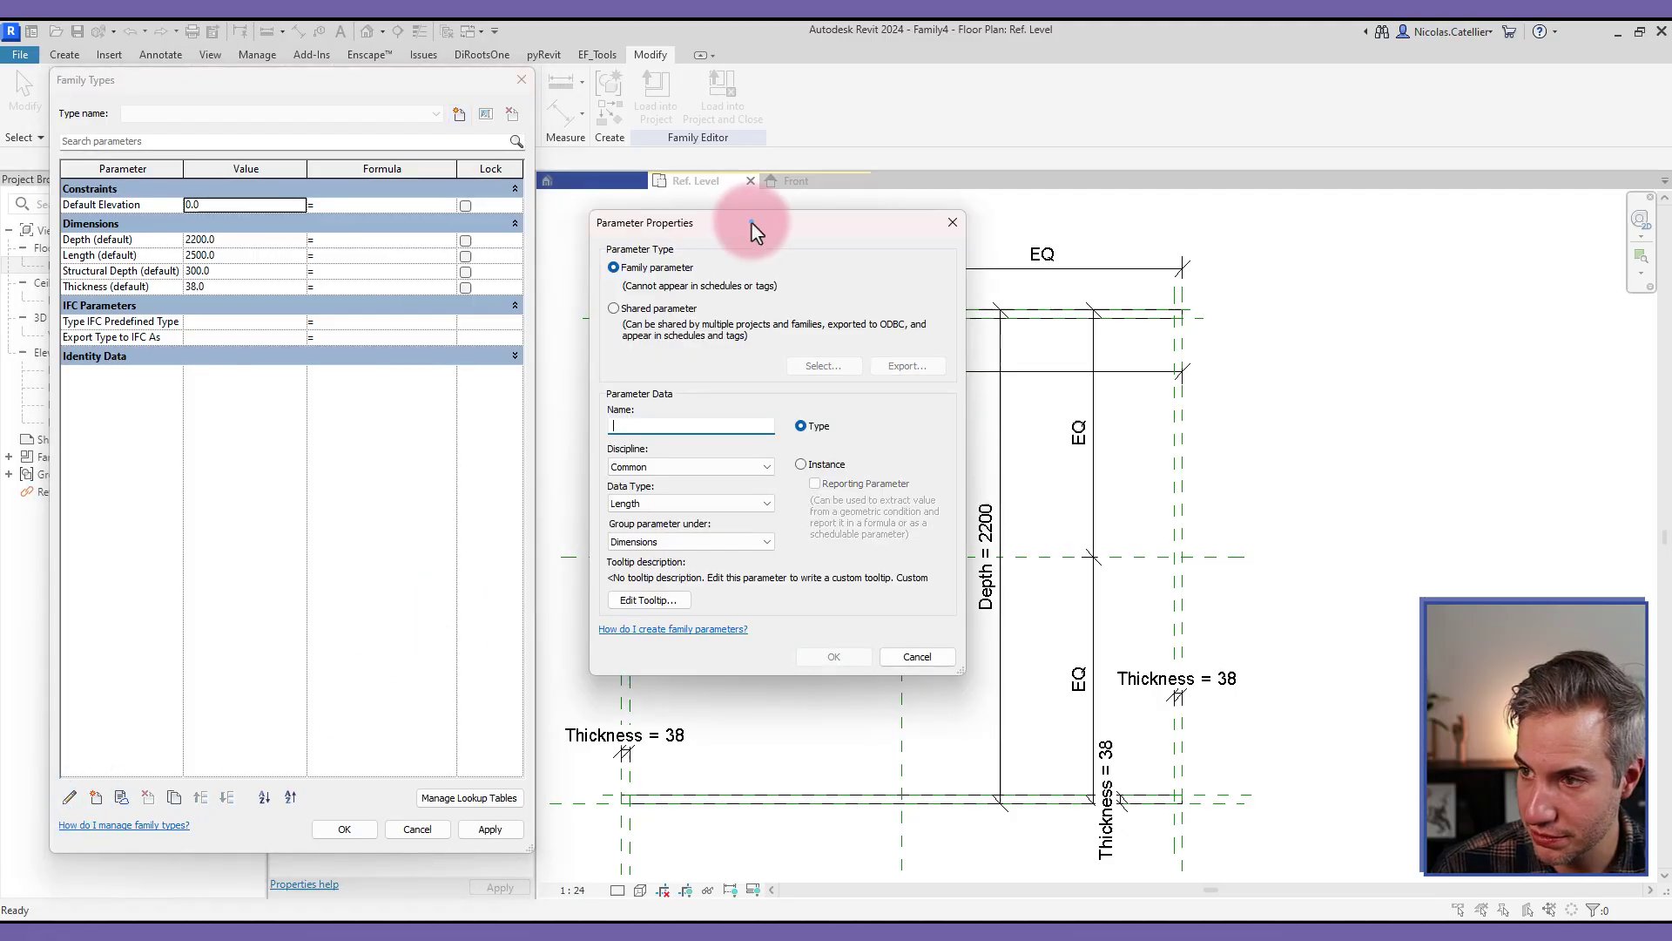
{"action": "left_click_drag", "start_coordinate": [758, 232], "coordinate": [357, 249]}
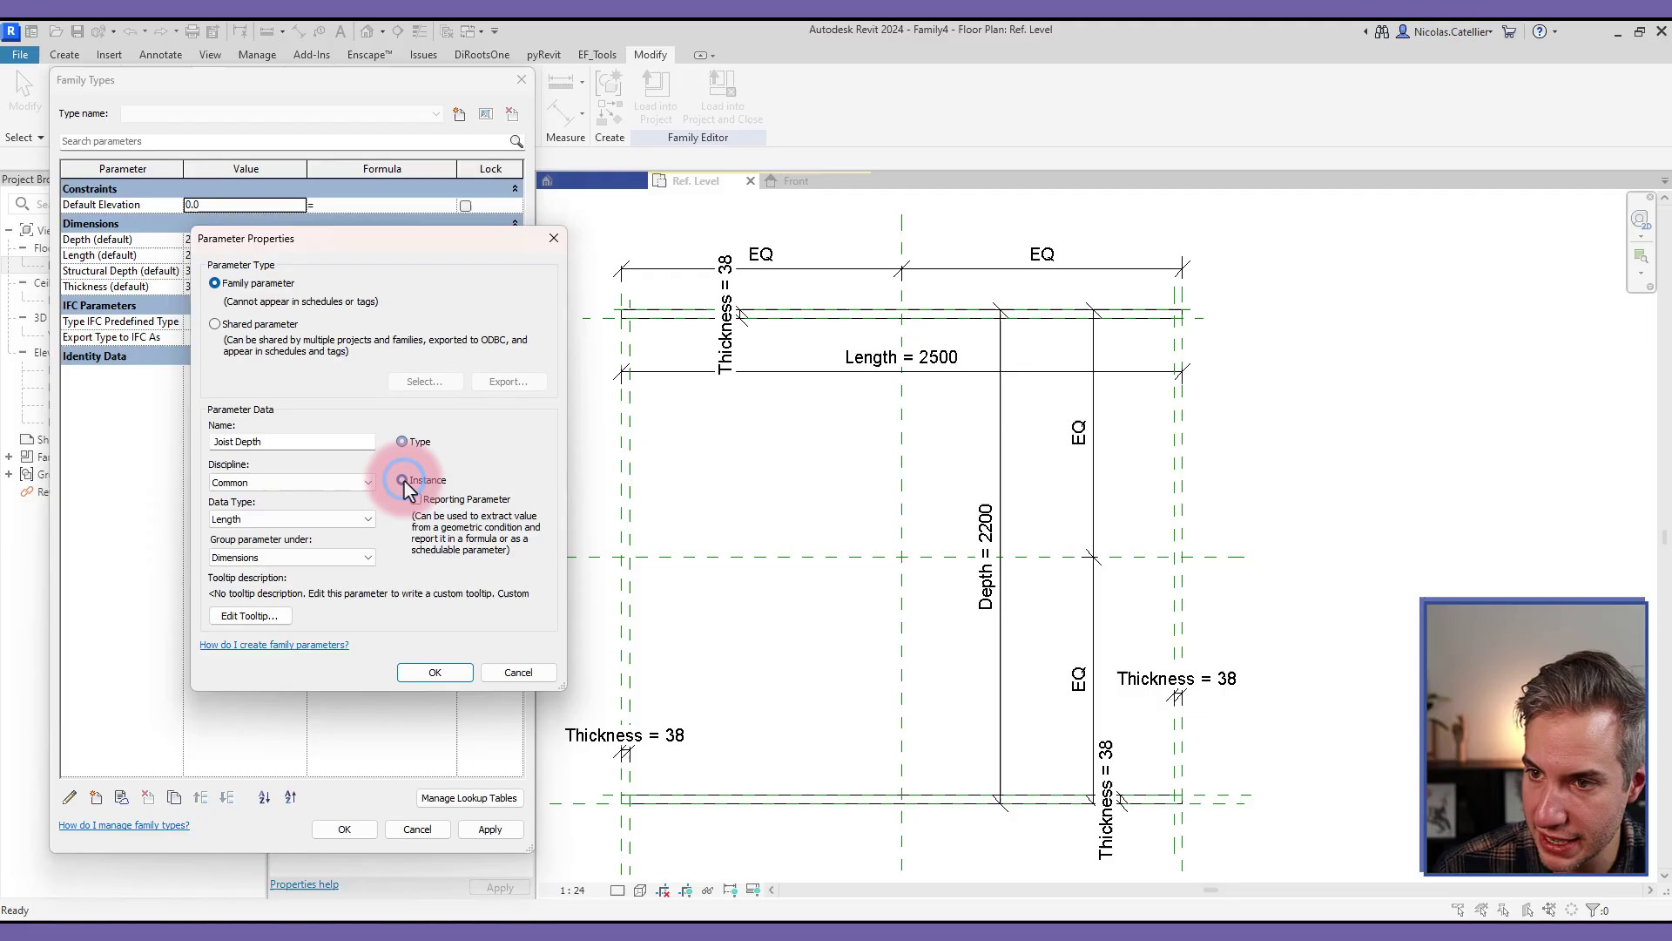
{"action": "key", "text": "Return"}
{"action": "left_click", "coordinate": [325, 255]}
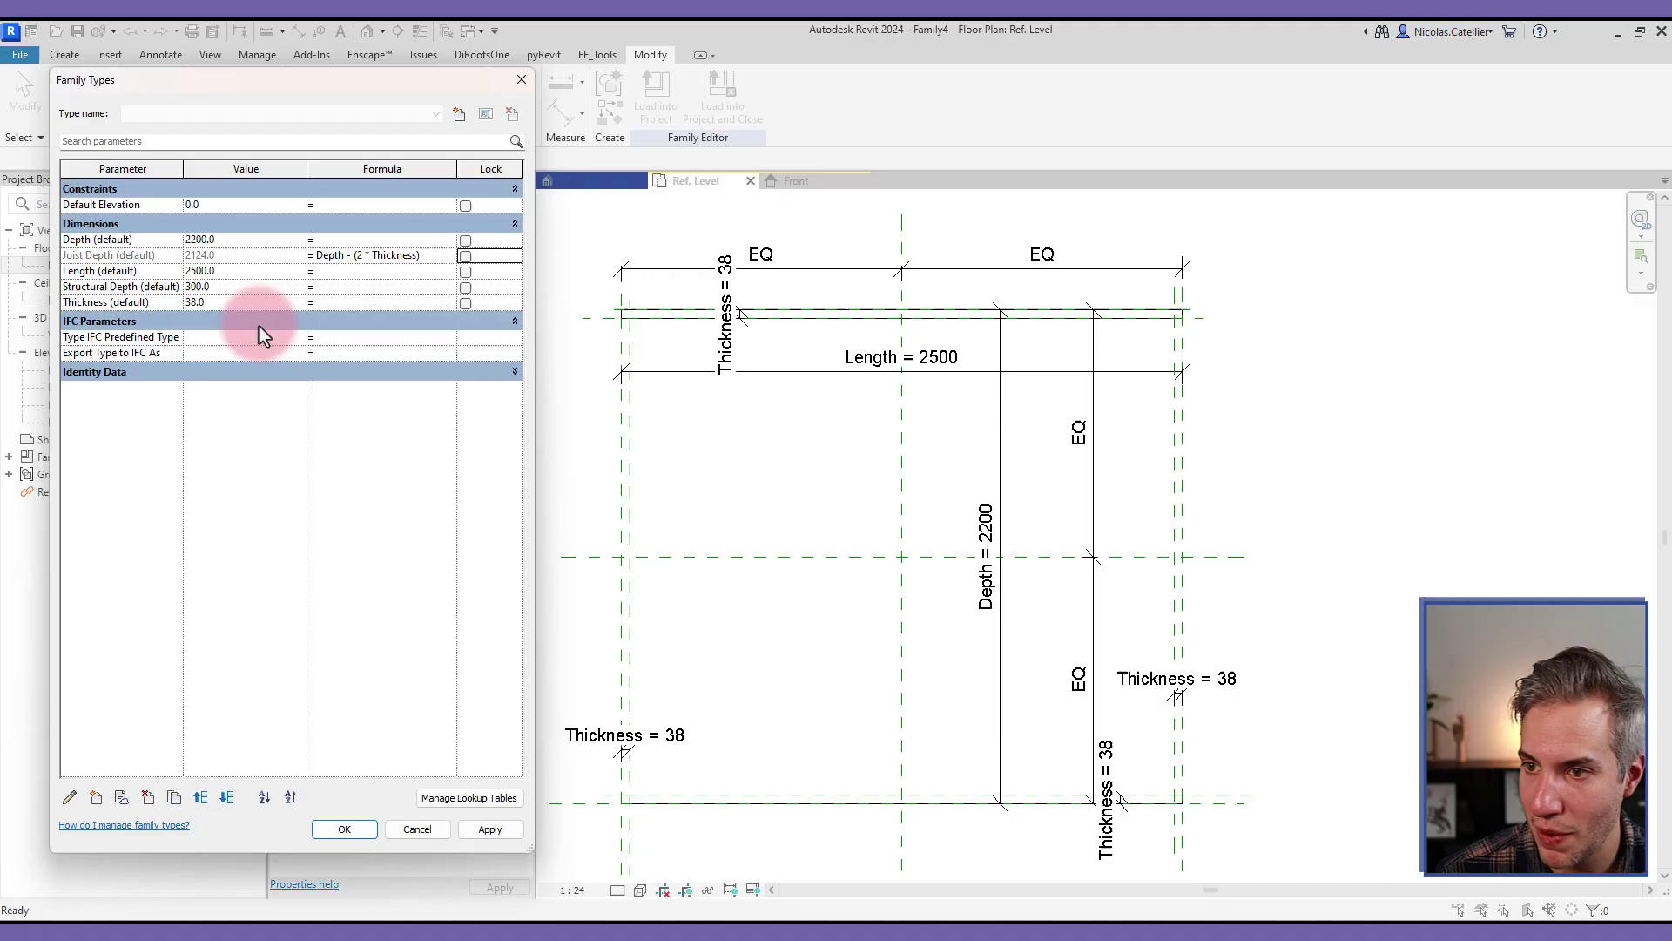
- Place a vertical copy of the upper member outside the frame's left side and associate its Length with the Joist Depth parameter
{"action": "left_click", "coordinate": [346, 832]}
{"action": "left_click", "coordinate": [858, 685]}
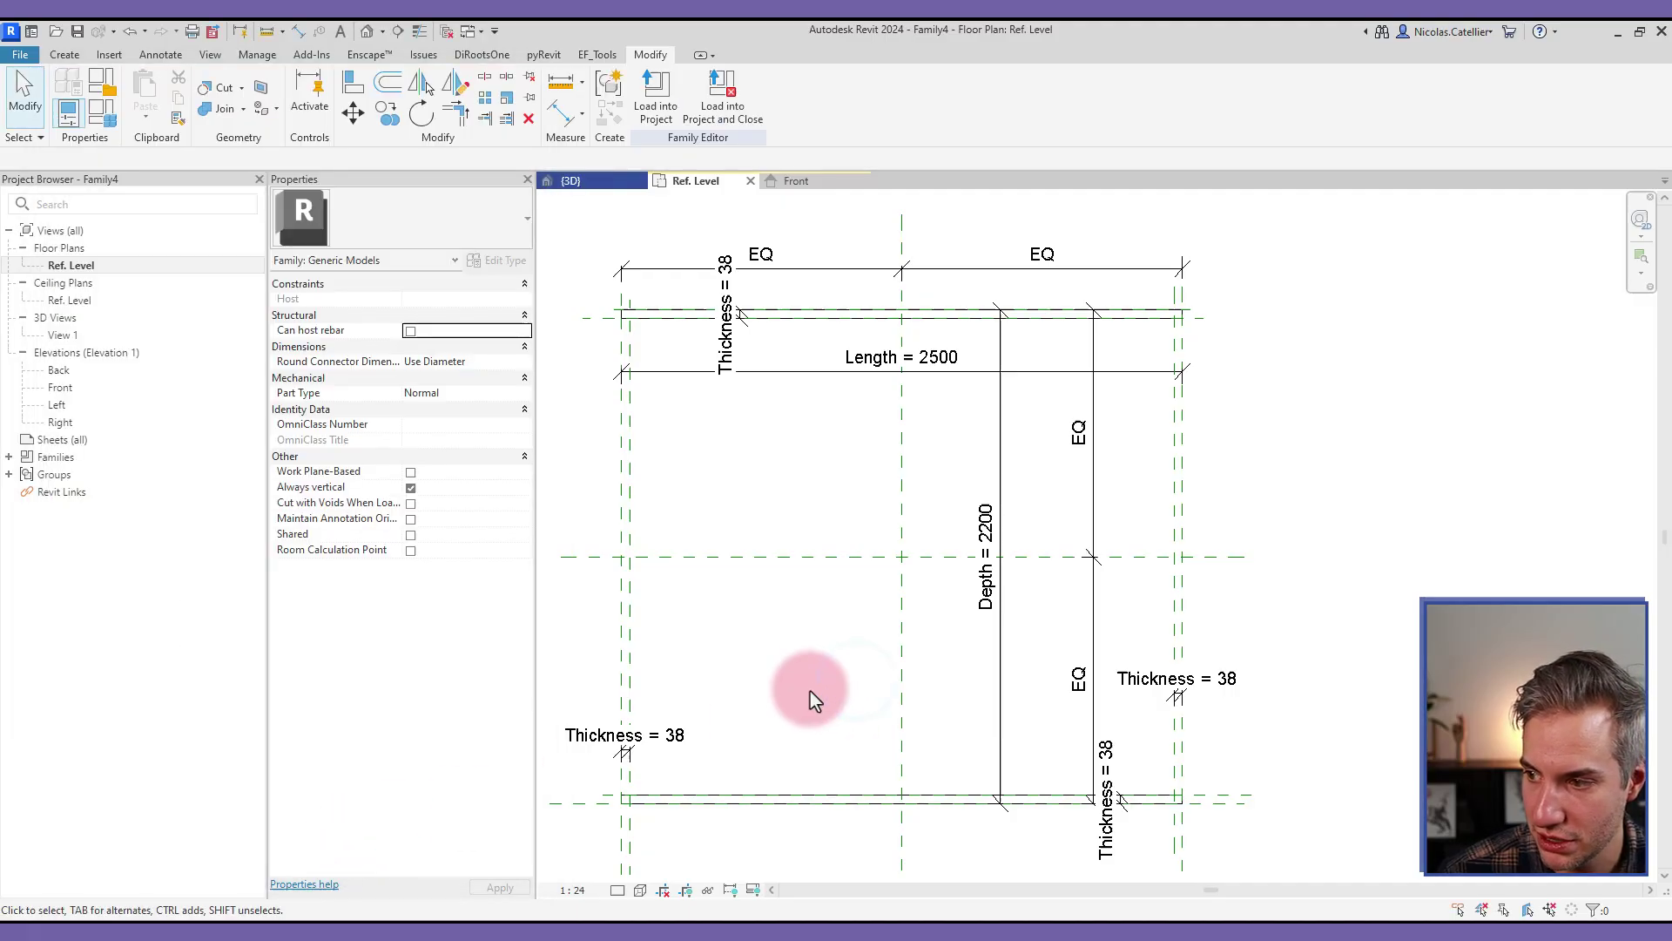
{"action": "left_click", "coordinate": [912, 293]}
{"action": "key", "text": "ctrl+c"}
{"action": "key", "text": "ctrl+v"}
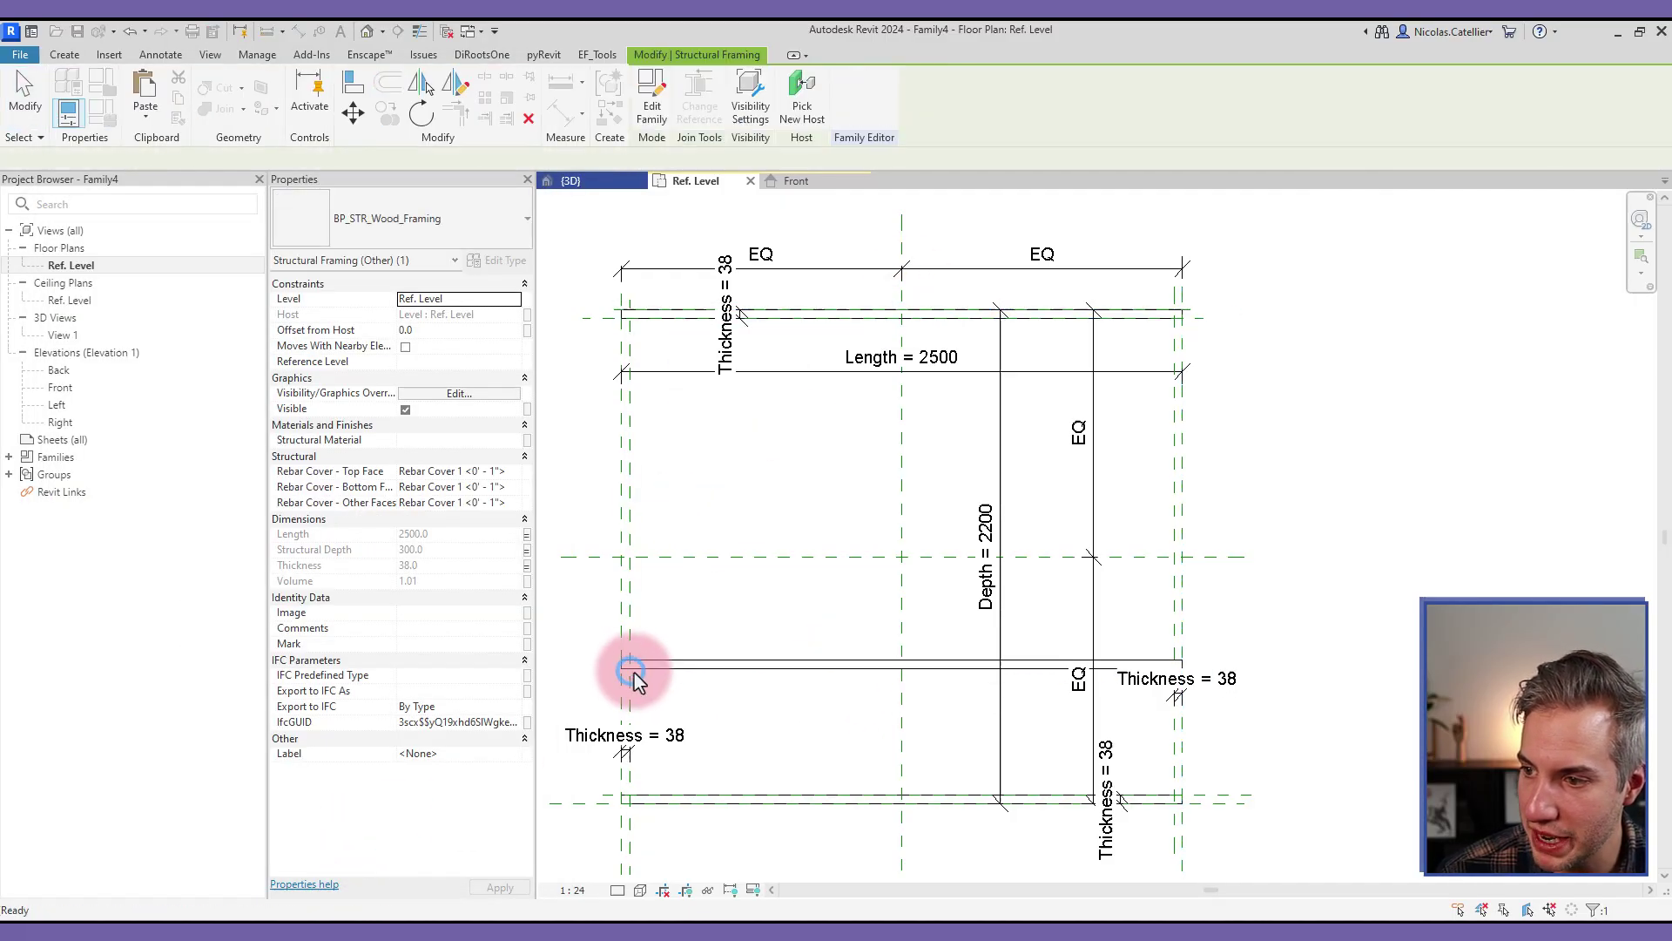
{"action": "left_click", "coordinate": [772, 667]}
{"action": "left_click", "coordinate": [772, 667]}
{"action": "key", "text": "space"}
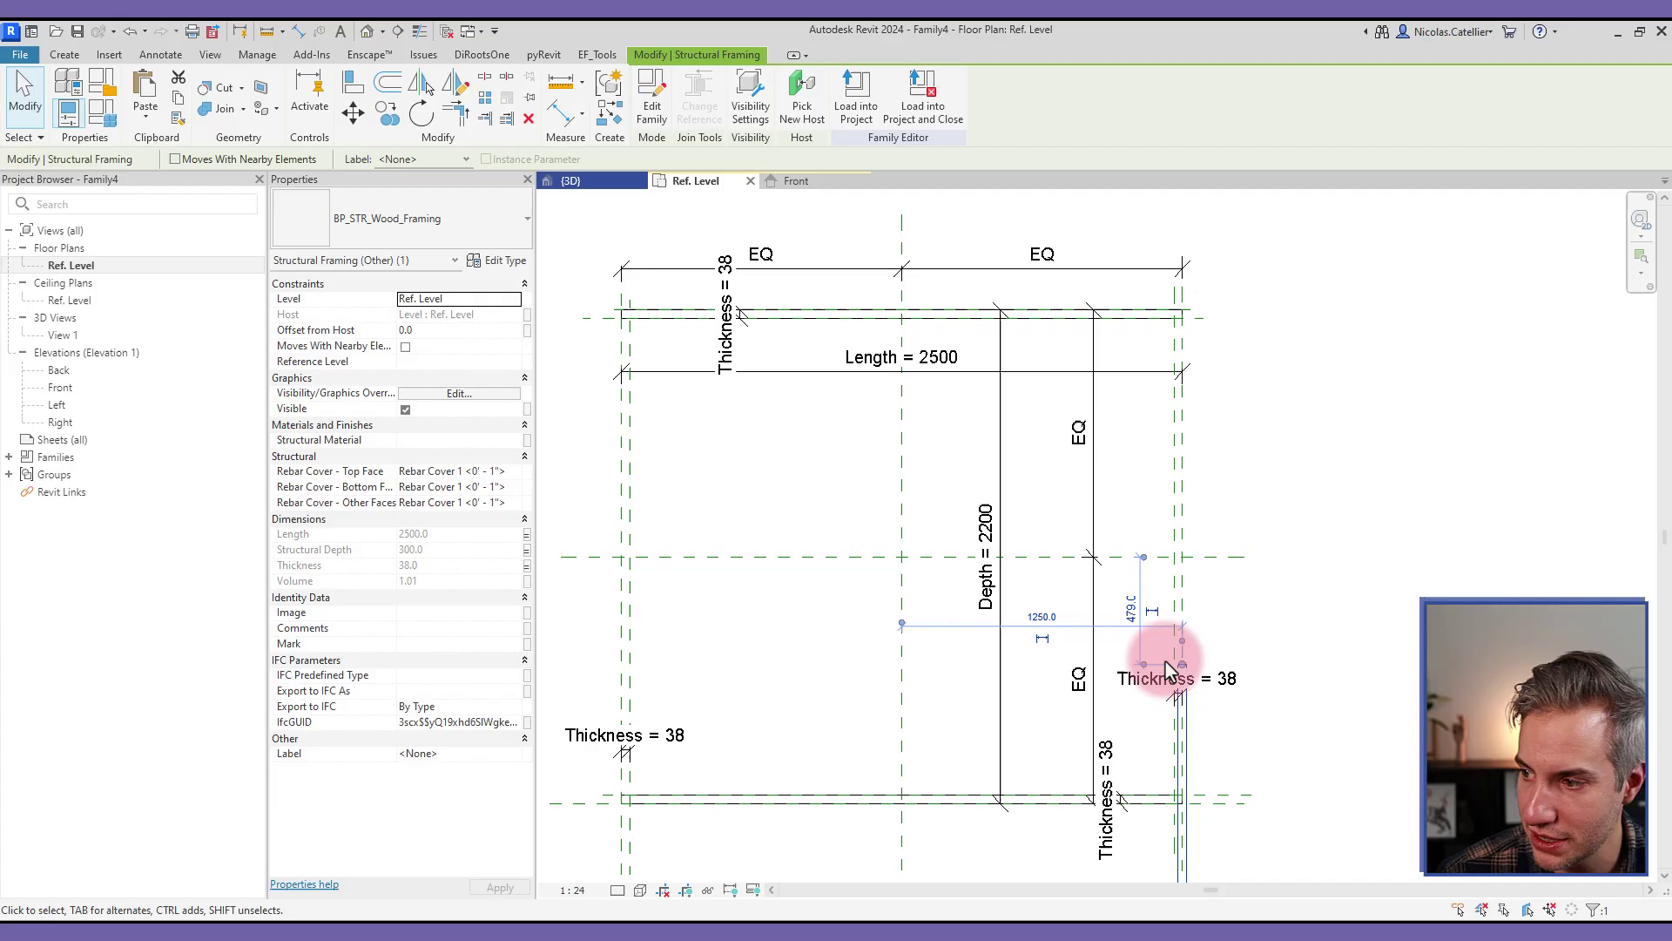
{"action": "left_click_drag", "start_coordinate": [1167, 665], "coordinate": [589, 352]}
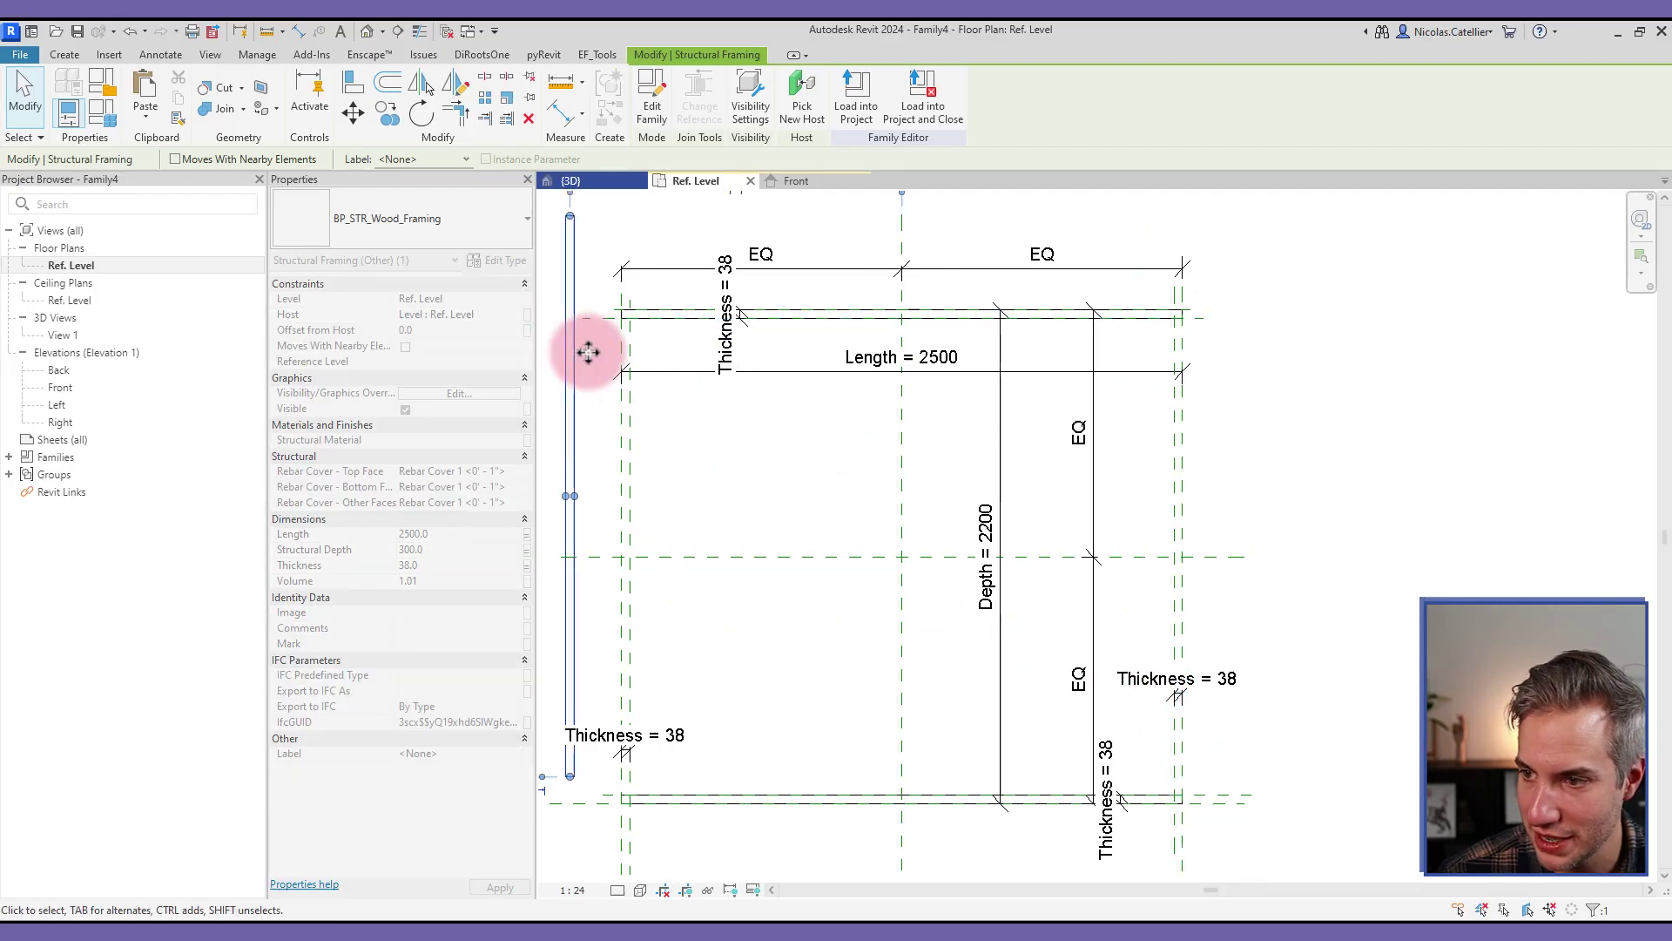
{"action": "left_click", "coordinate": [525, 539]}
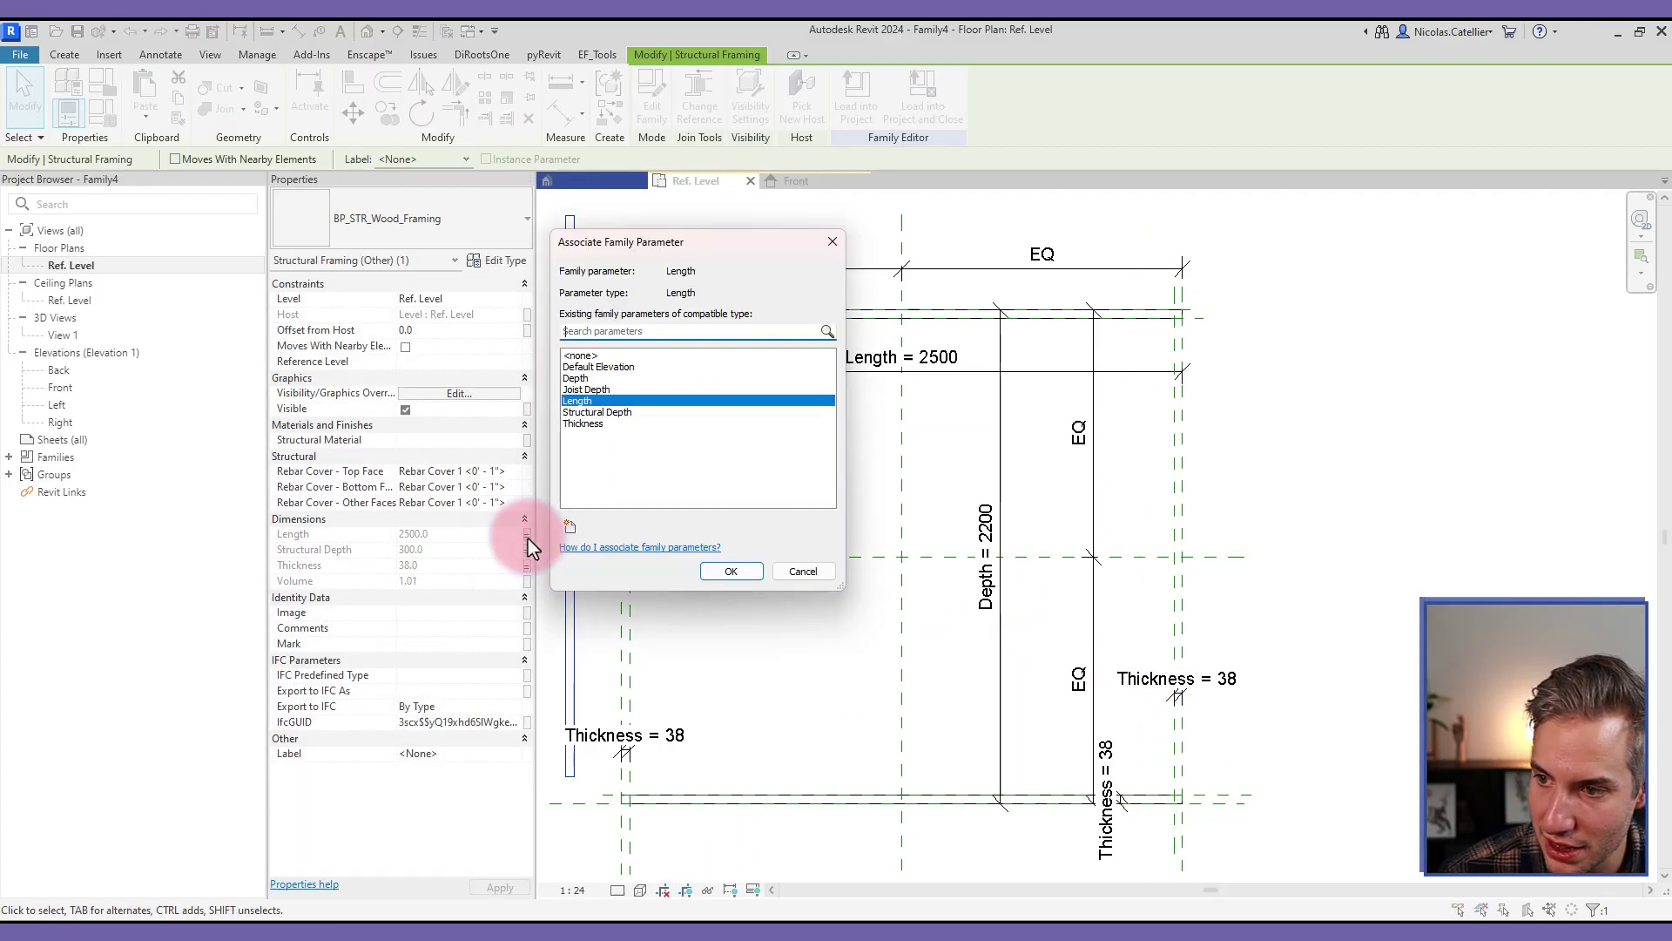
{"action": "left_click", "coordinate": [713, 570]}
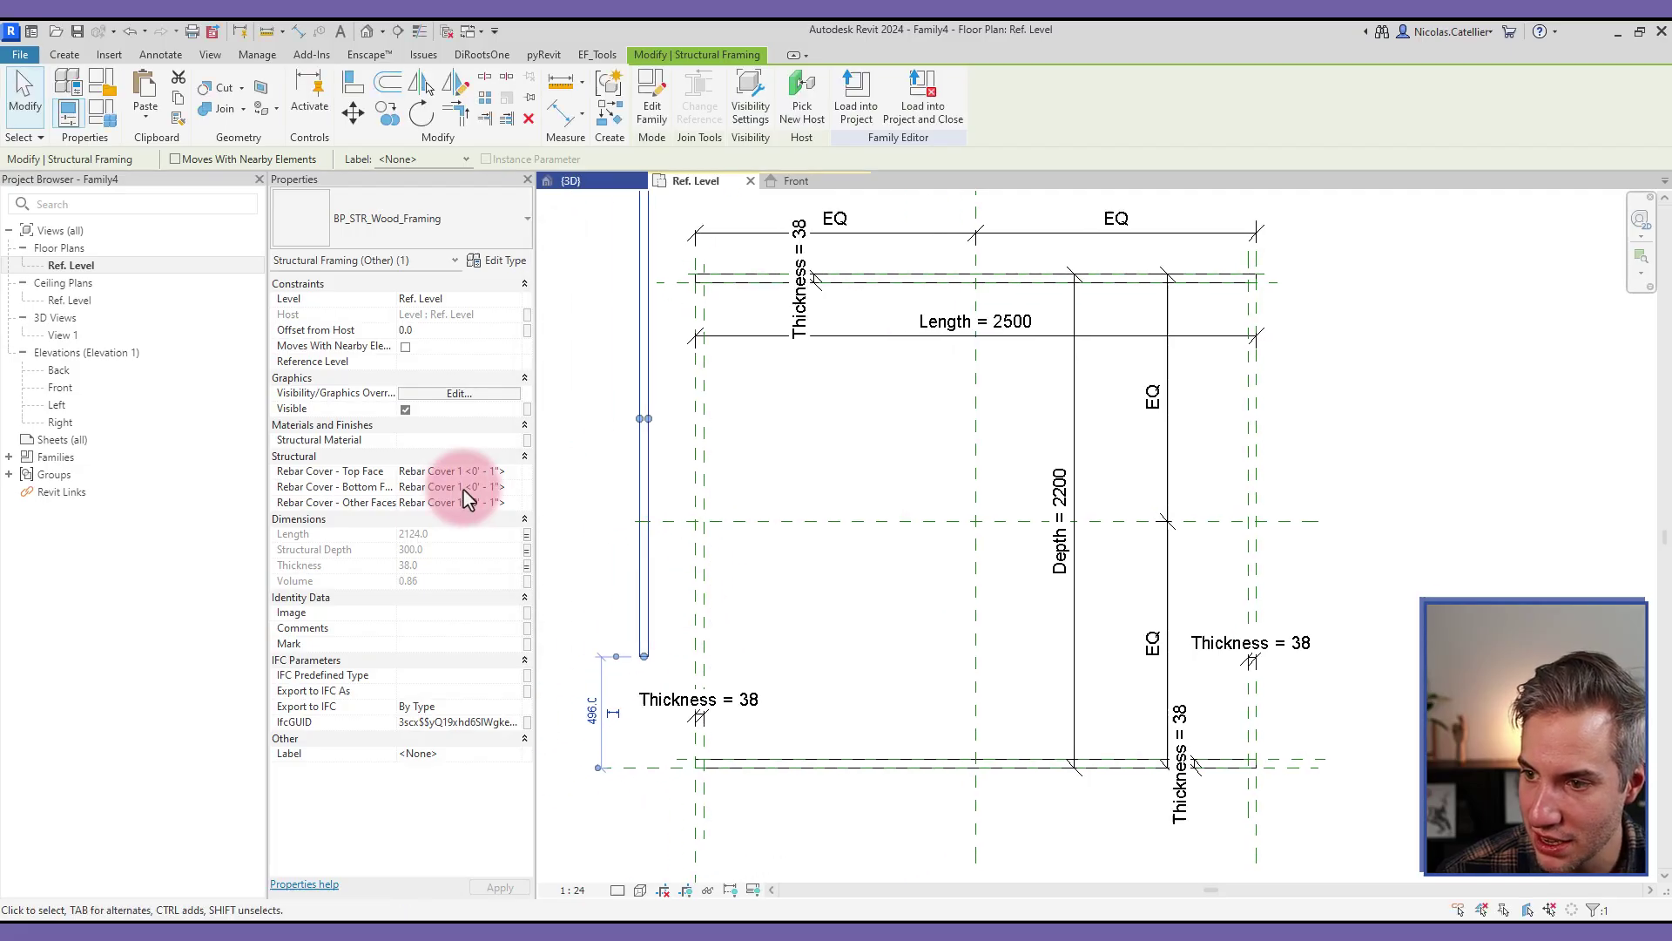
- Align and lock the vertical member's lower end to the lower inner reference plane and its outer face to the left outer plane
{"action": "key", "text": "a"}
{"action": "key", "text": "l"}
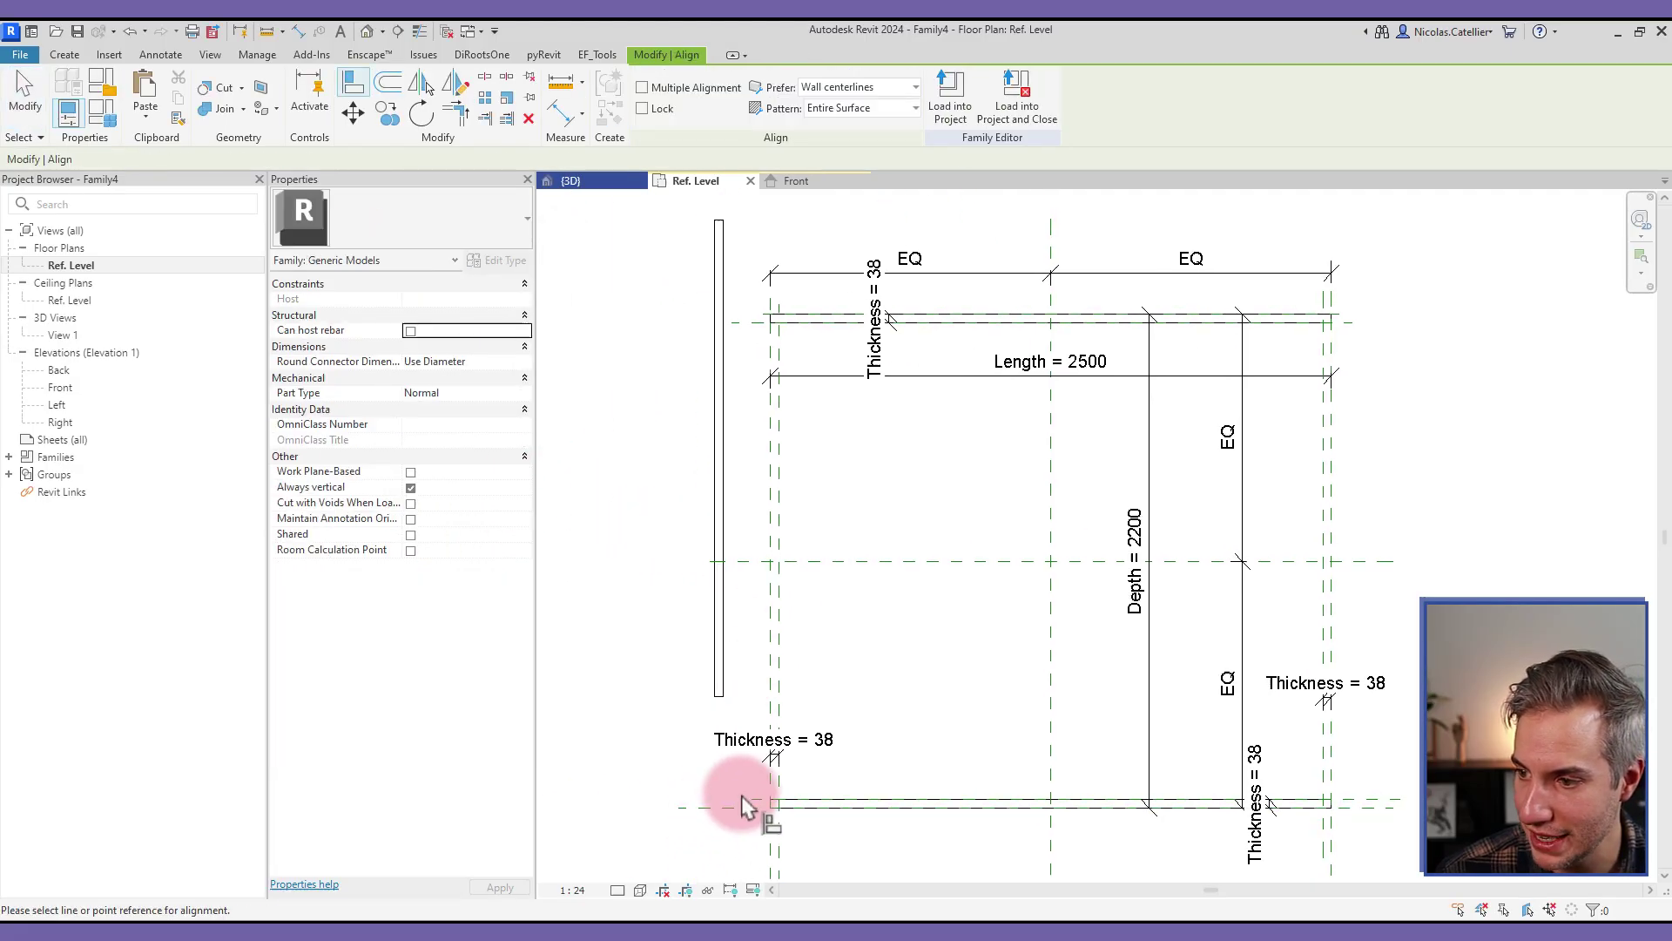
{"action": "left_click", "coordinate": [719, 692]}
{"action": "left_click", "coordinate": [1086, 768]}
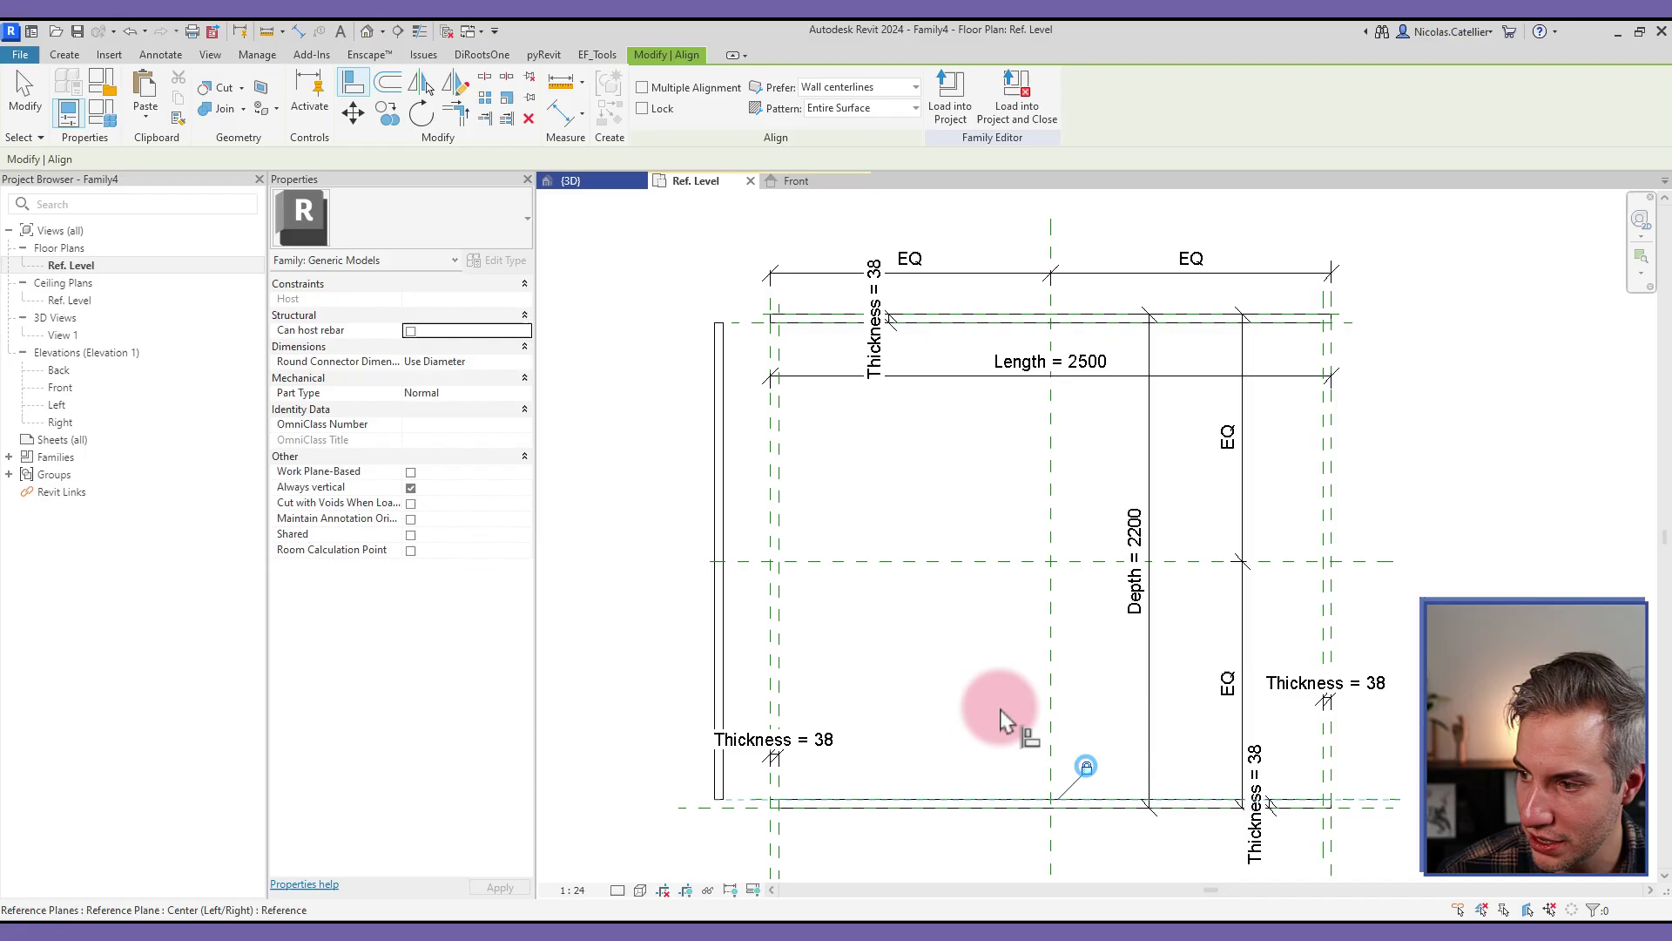
{"action": "left_click", "coordinate": [769, 614]}
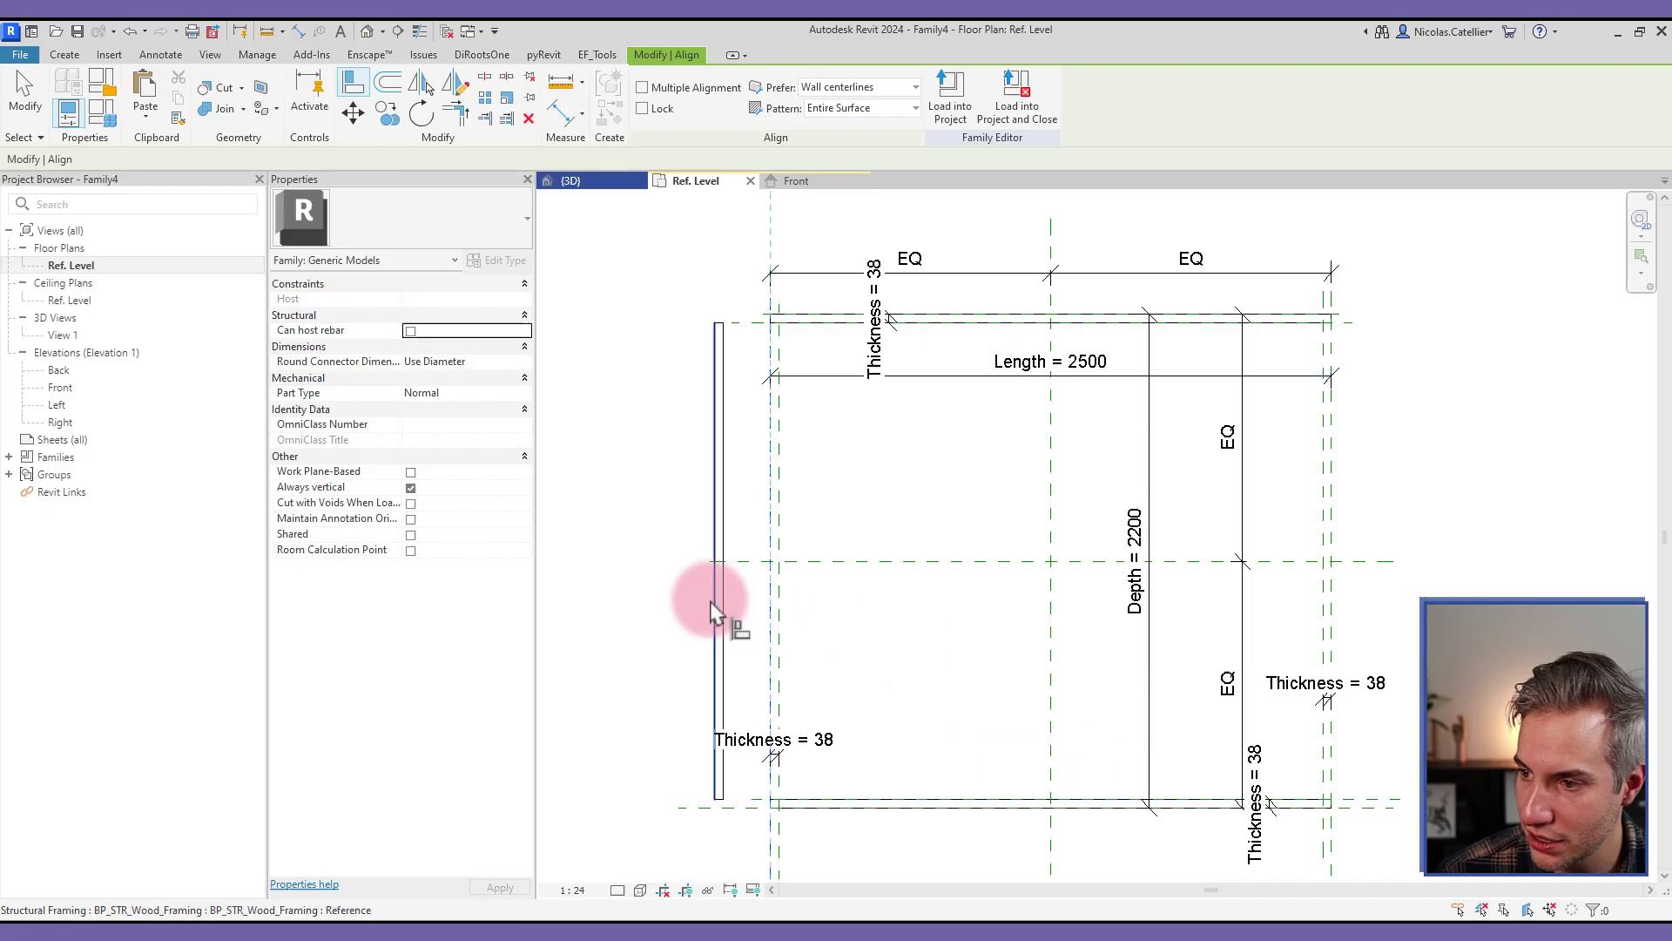
{"action": "left_click", "coordinate": [711, 612]}
{"action": "key", "text": "Escape"}
- Copy the left vertical member horizontally to a spot outside the frame's right side
{"action": "left_click", "coordinate": [779, 427]}
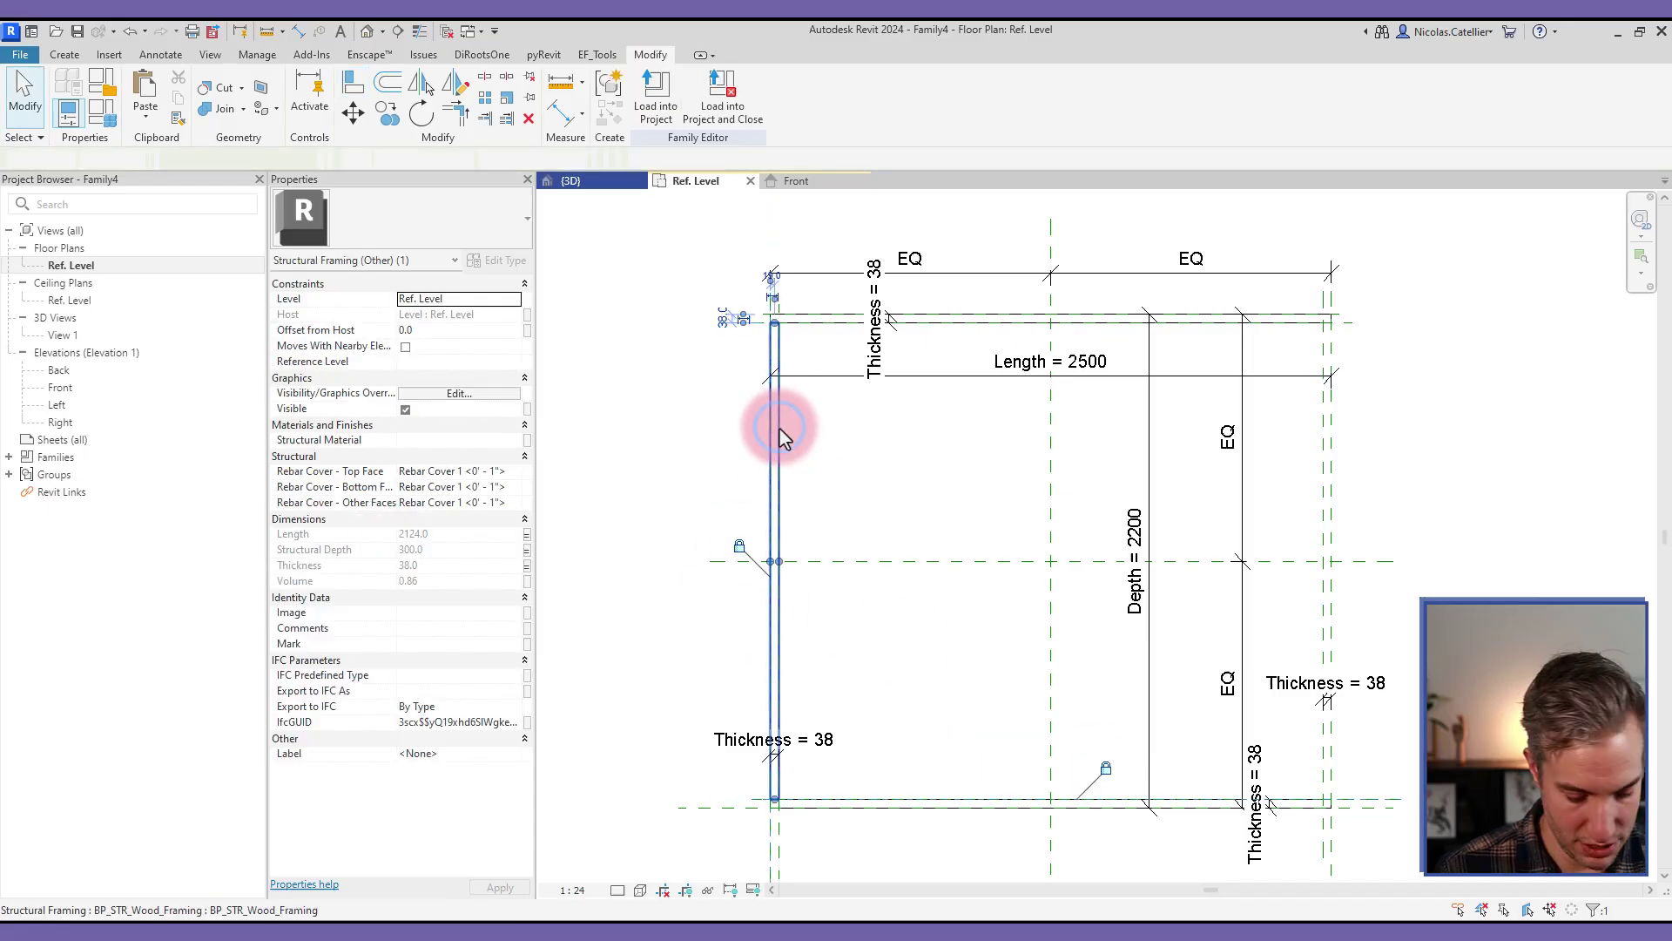
{"action": "key", "text": "c"}
{"action": "key", "text": "o"}
{"action": "left_click", "coordinate": [810, 445]}
{"action": "left_click", "coordinate": [1446, 450]}
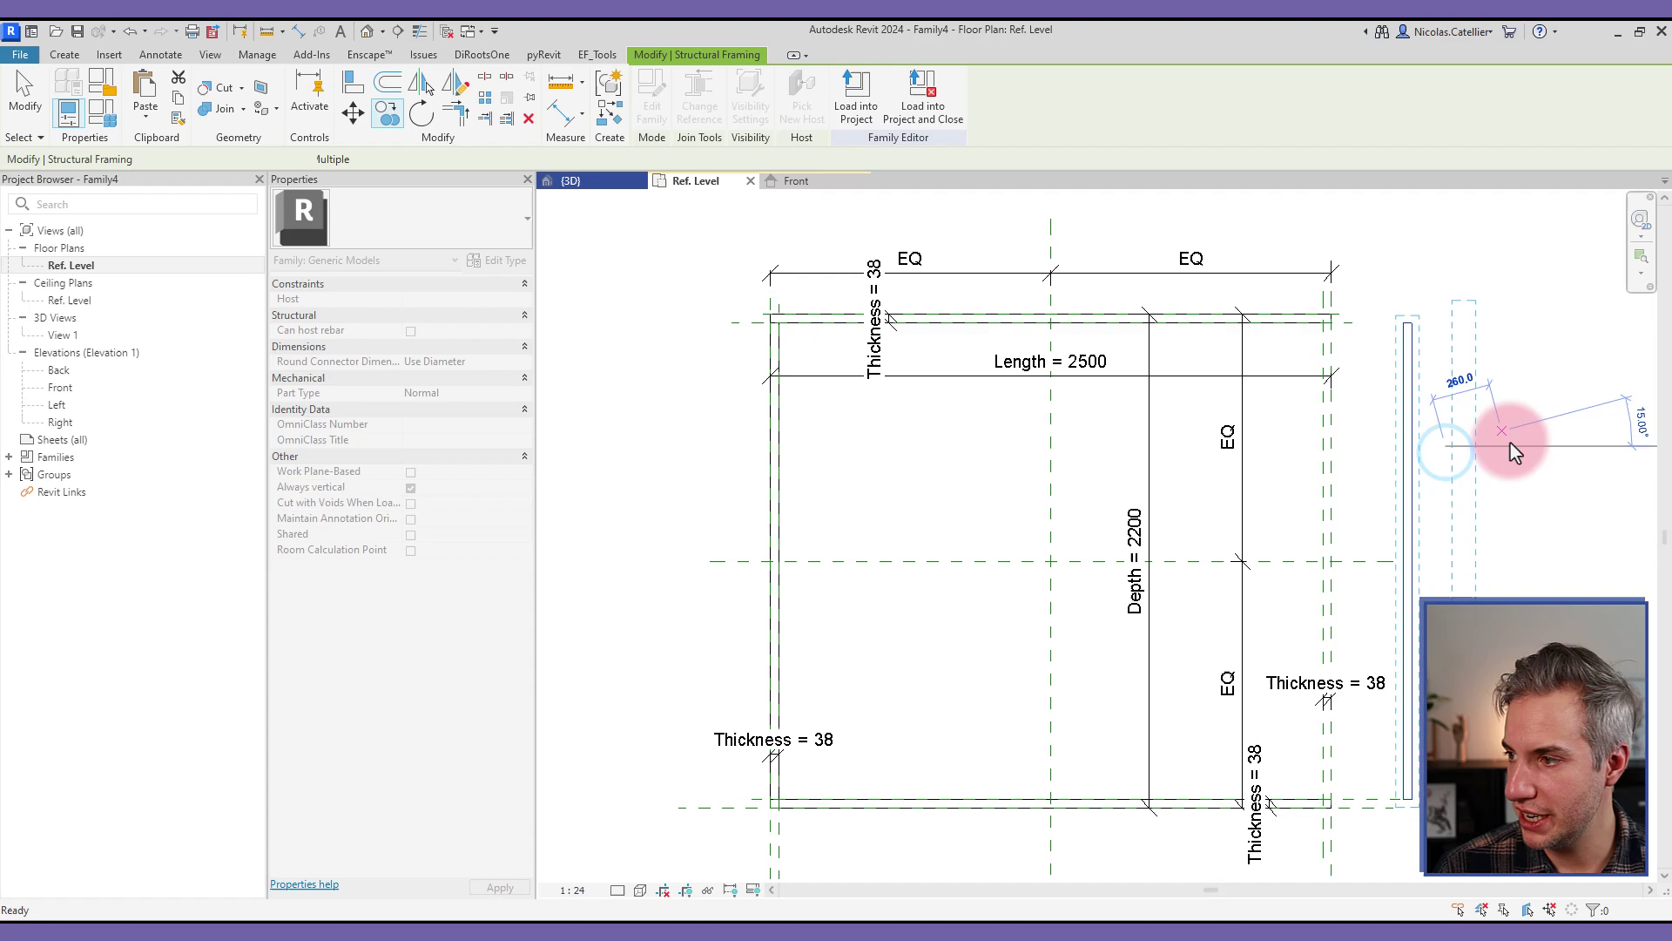
{"action": "key", "text": "Escape"}
{"action": "key", "text": "Escape"}
- Align and lock the copied member to the right outer reference plane and its ends to the lower and upper reference planes
{"action": "middle_click_drag", "start_coordinate": [1395, 464], "coordinate": [1008, 421]}
{"action": "key", "text": "a"}
{"action": "key", "text": "l"}
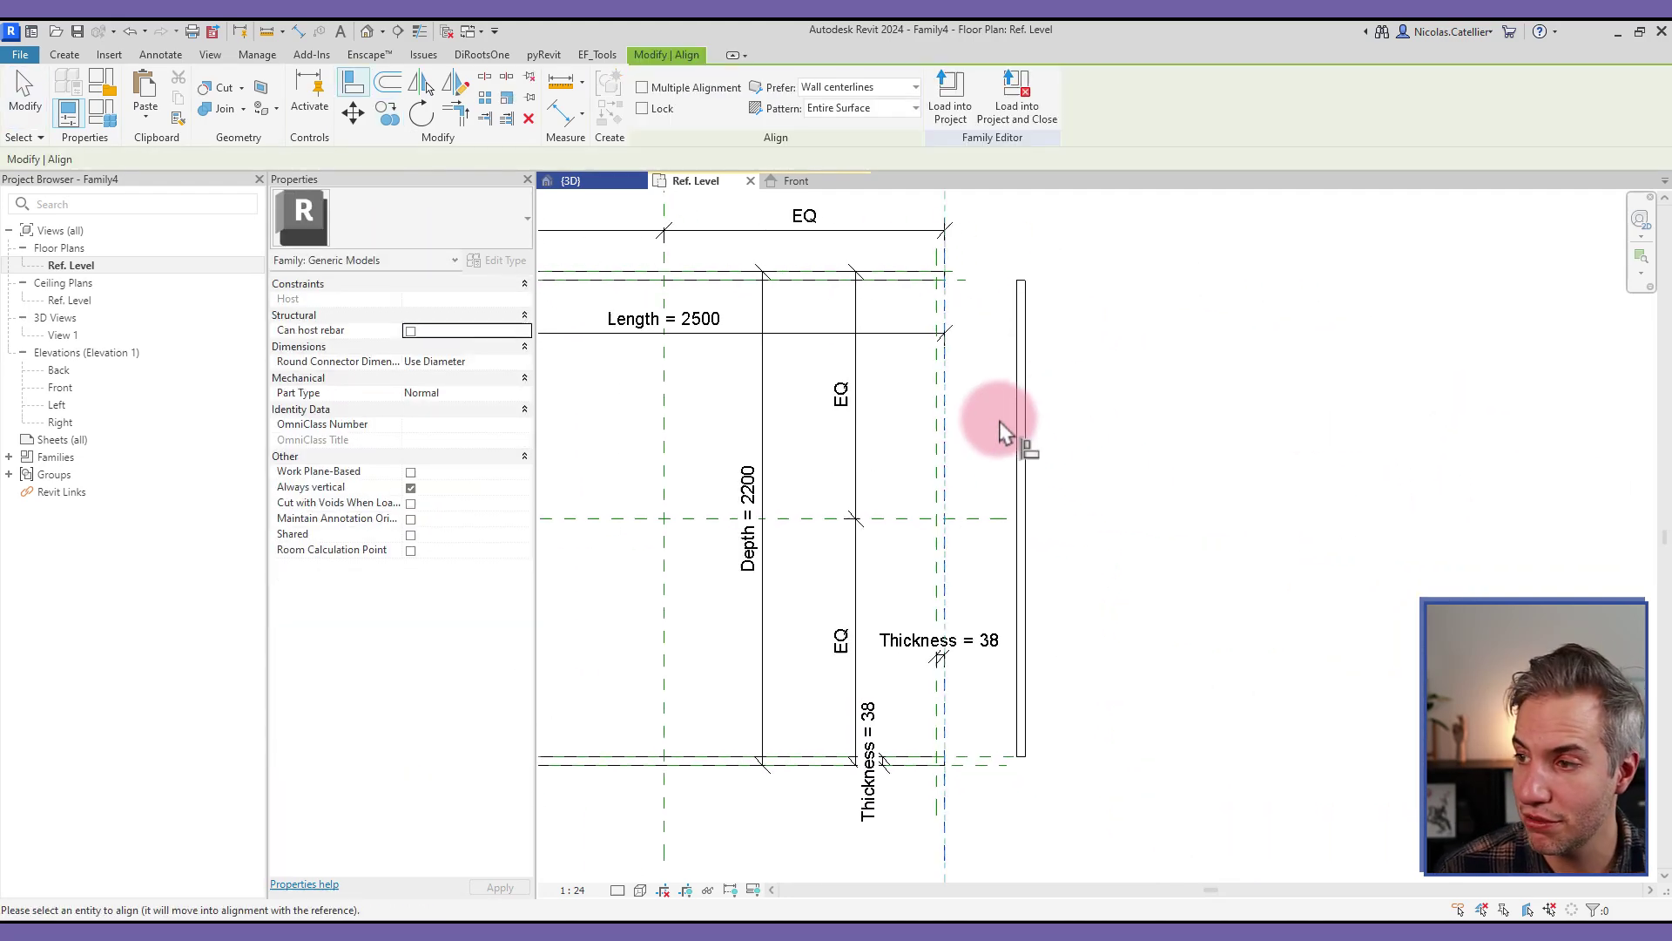
{"action": "left_click", "coordinate": [1032, 440]}
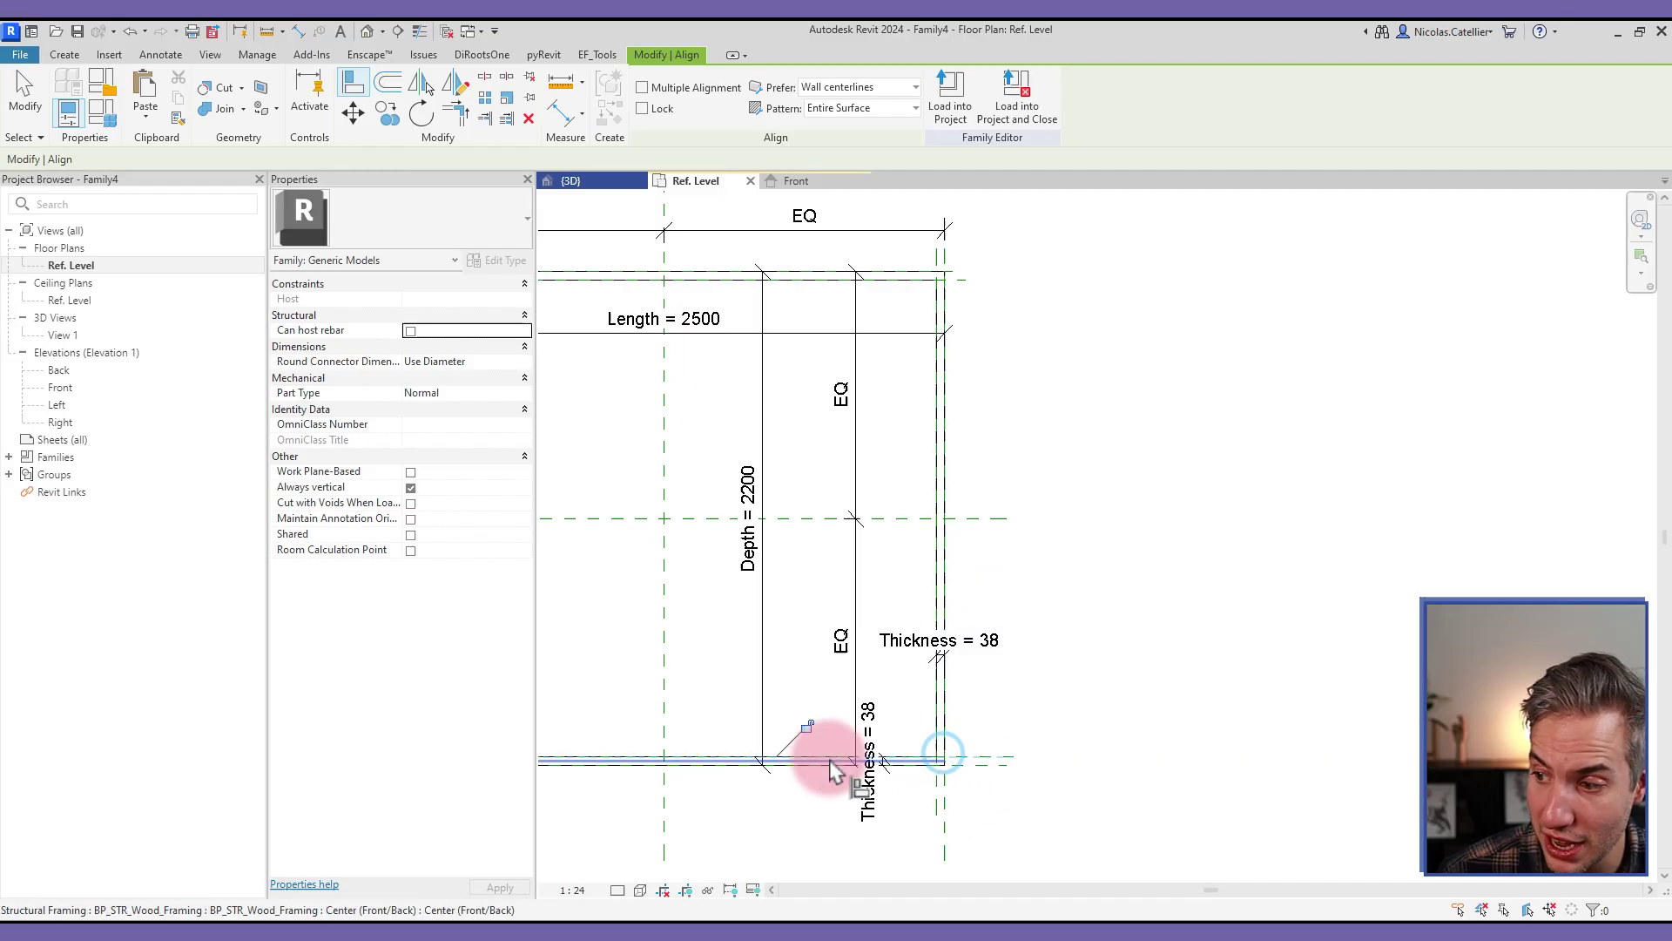
{"action": "left_click", "coordinate": [967, 280]}
{"action": "left_click", "coordinate": [806, 261]}
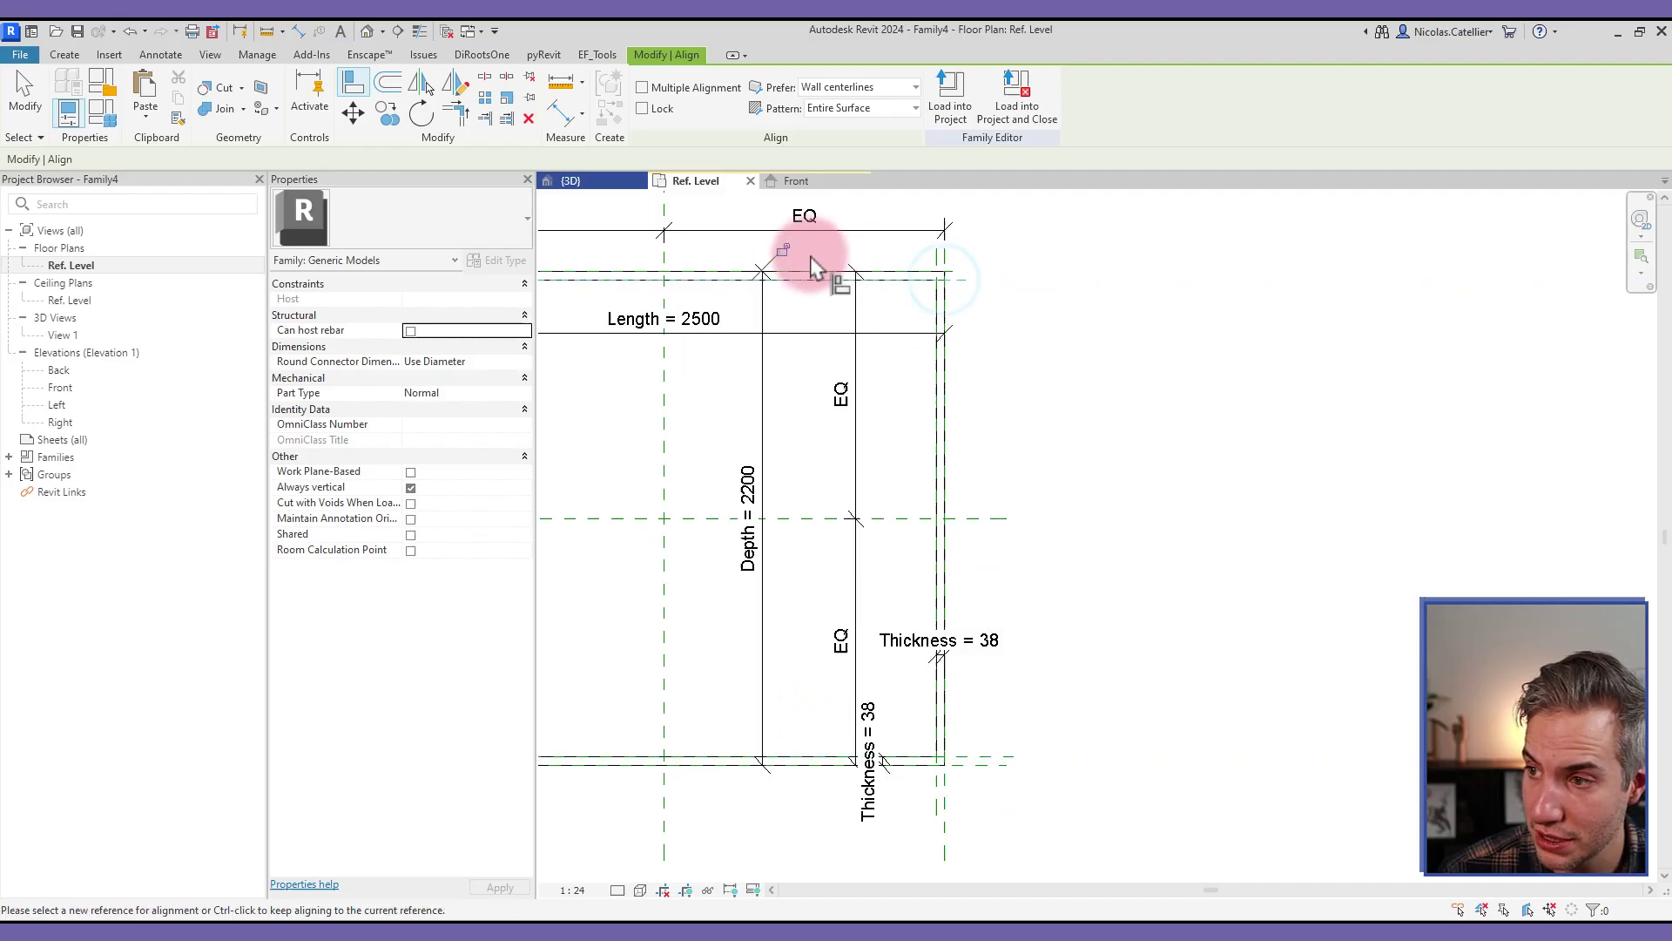
{"action": "left_click", "coordinate": [193, 28]}
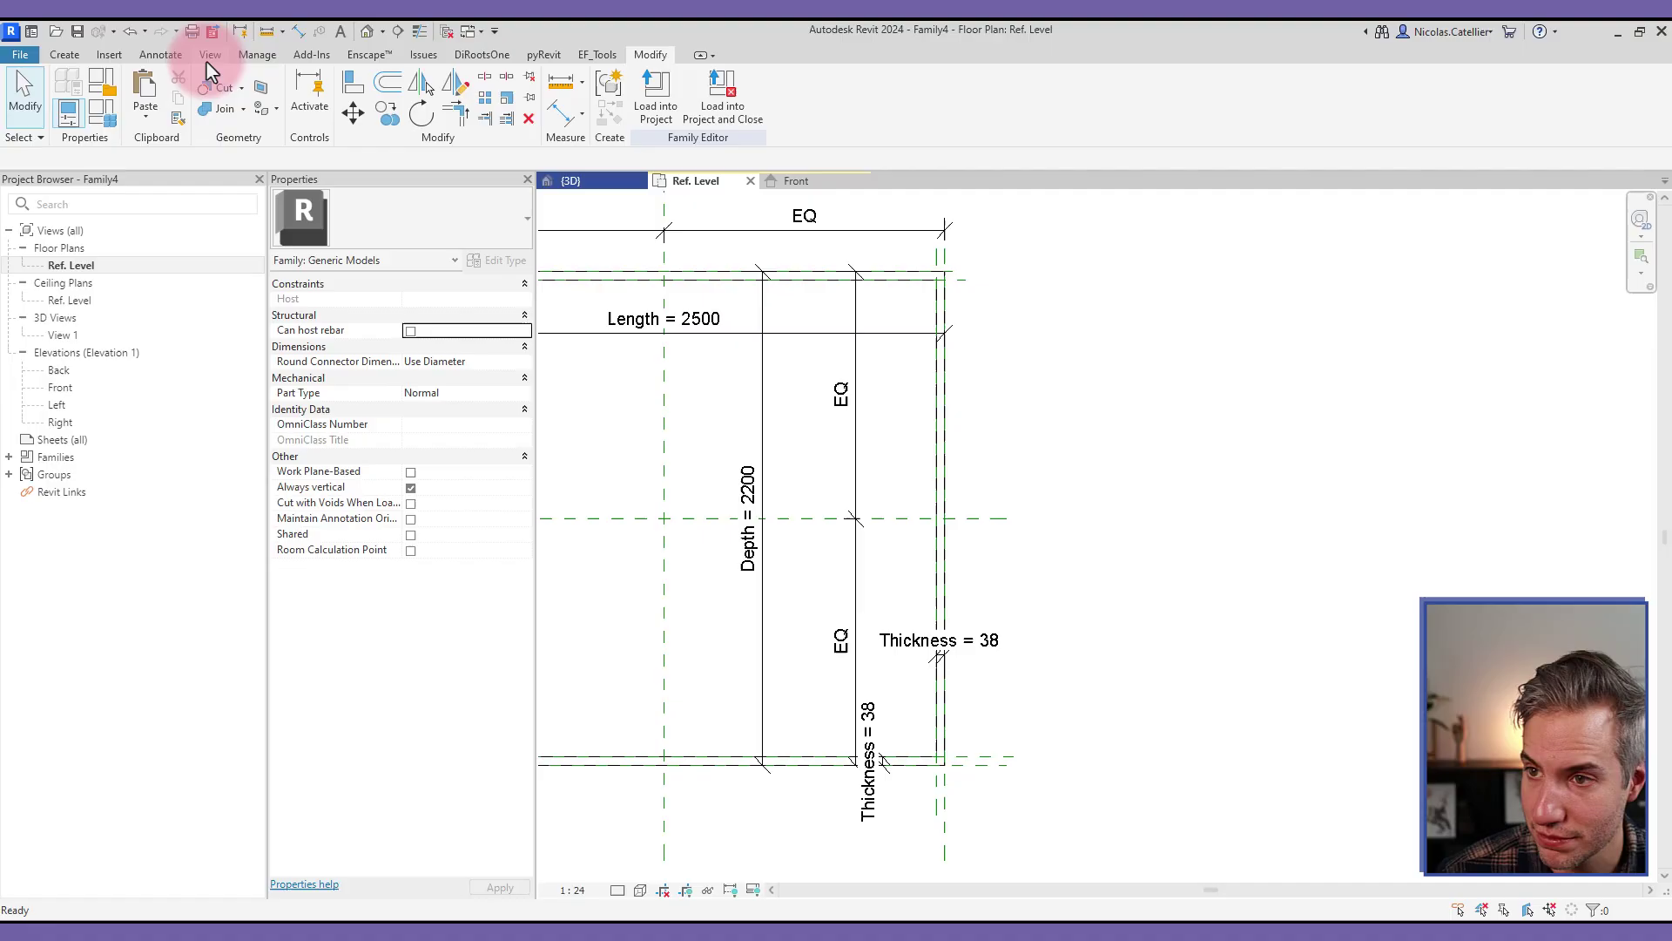
- Check the right member's locked alignments and examine the completed rectangular frame in the default 3D view
{"action": "left_click", "coordinate": [941, 478]}
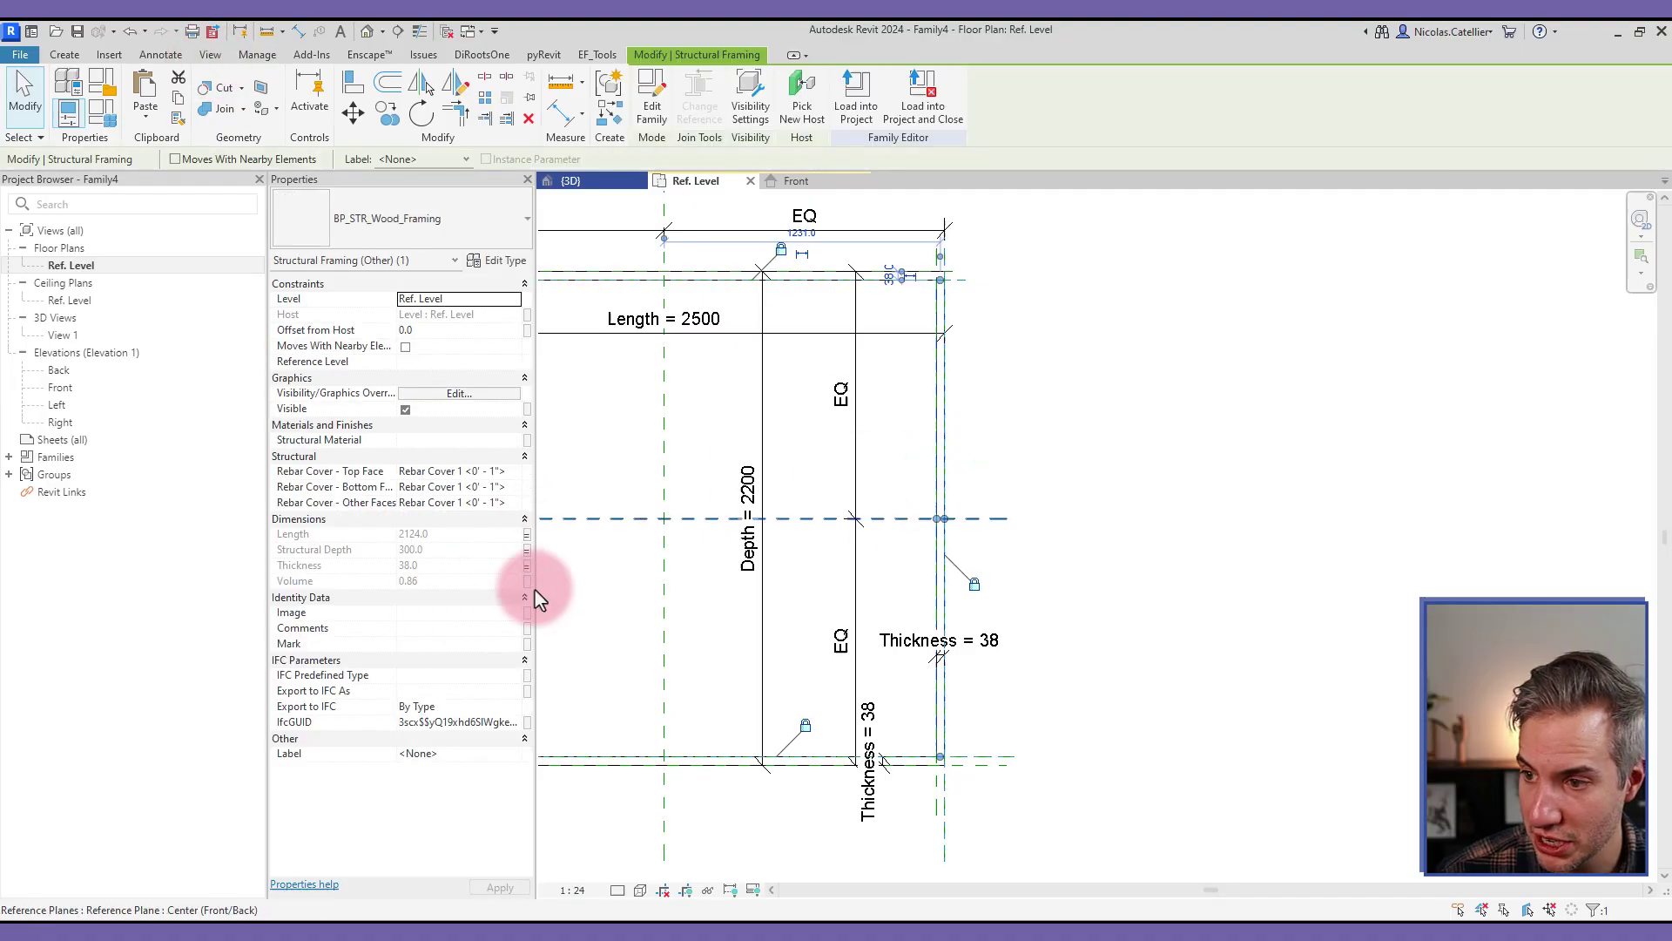
{"action": "left_click", "coordinate": [1046, 424]}
{"action": "scroll", "coordinate": [1266, 567], "scroll_direction": "down", "scroll_amount": 2}
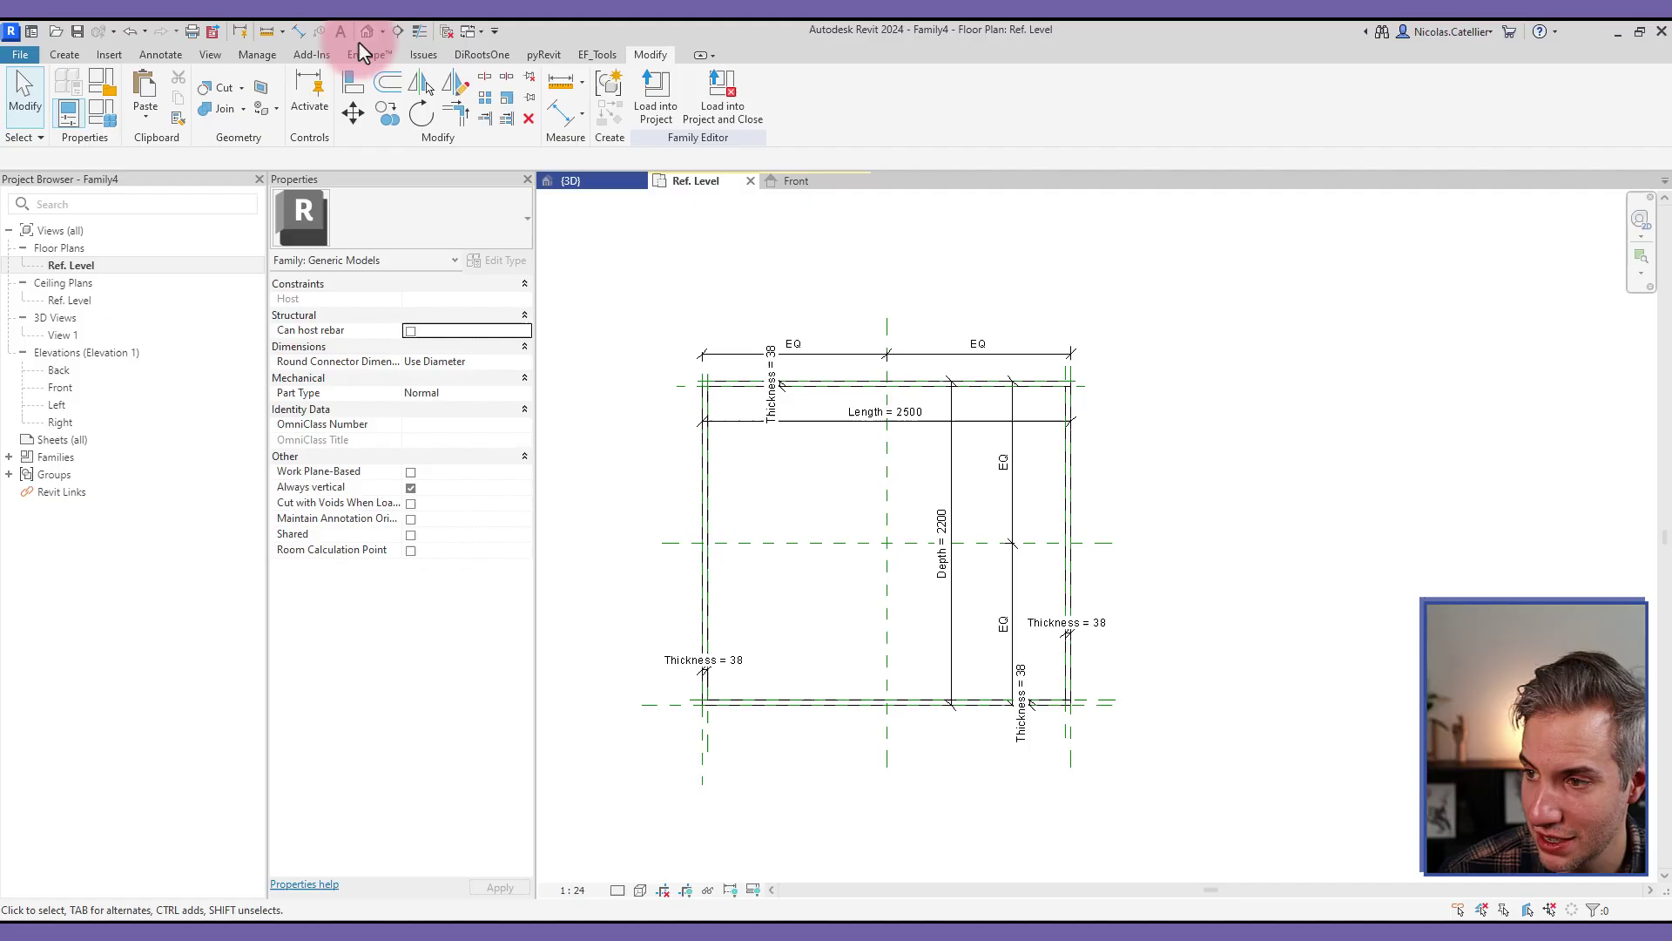
{"action": "left_click", "coordinate": [210, 55]}
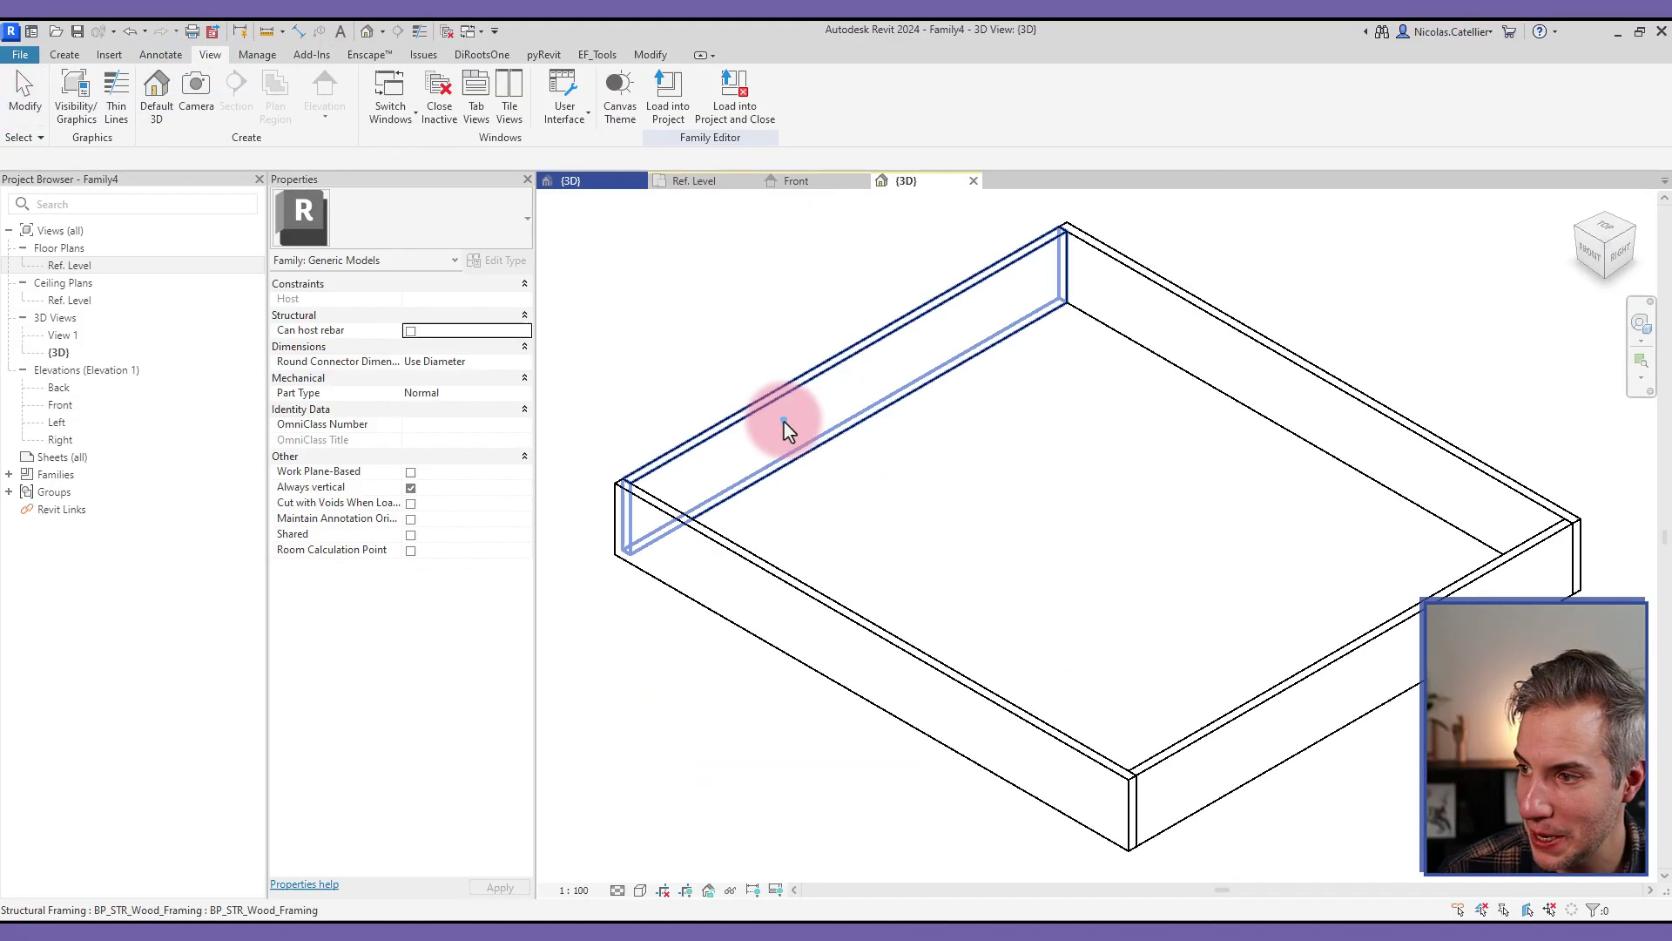
{"action": "left_click", "coordinate": [784, 421]}
{"action": "left_click", "coordinate": [1034, 552]}
{"action": "scroll", "coordinate": [1011, 575], "scroll_direction": "down", "scroll_amount": 3}
{"action": "middle_click_drag", "start_coordinate": [991, 605], "coordinate": [953, 601], "text": "shift"}
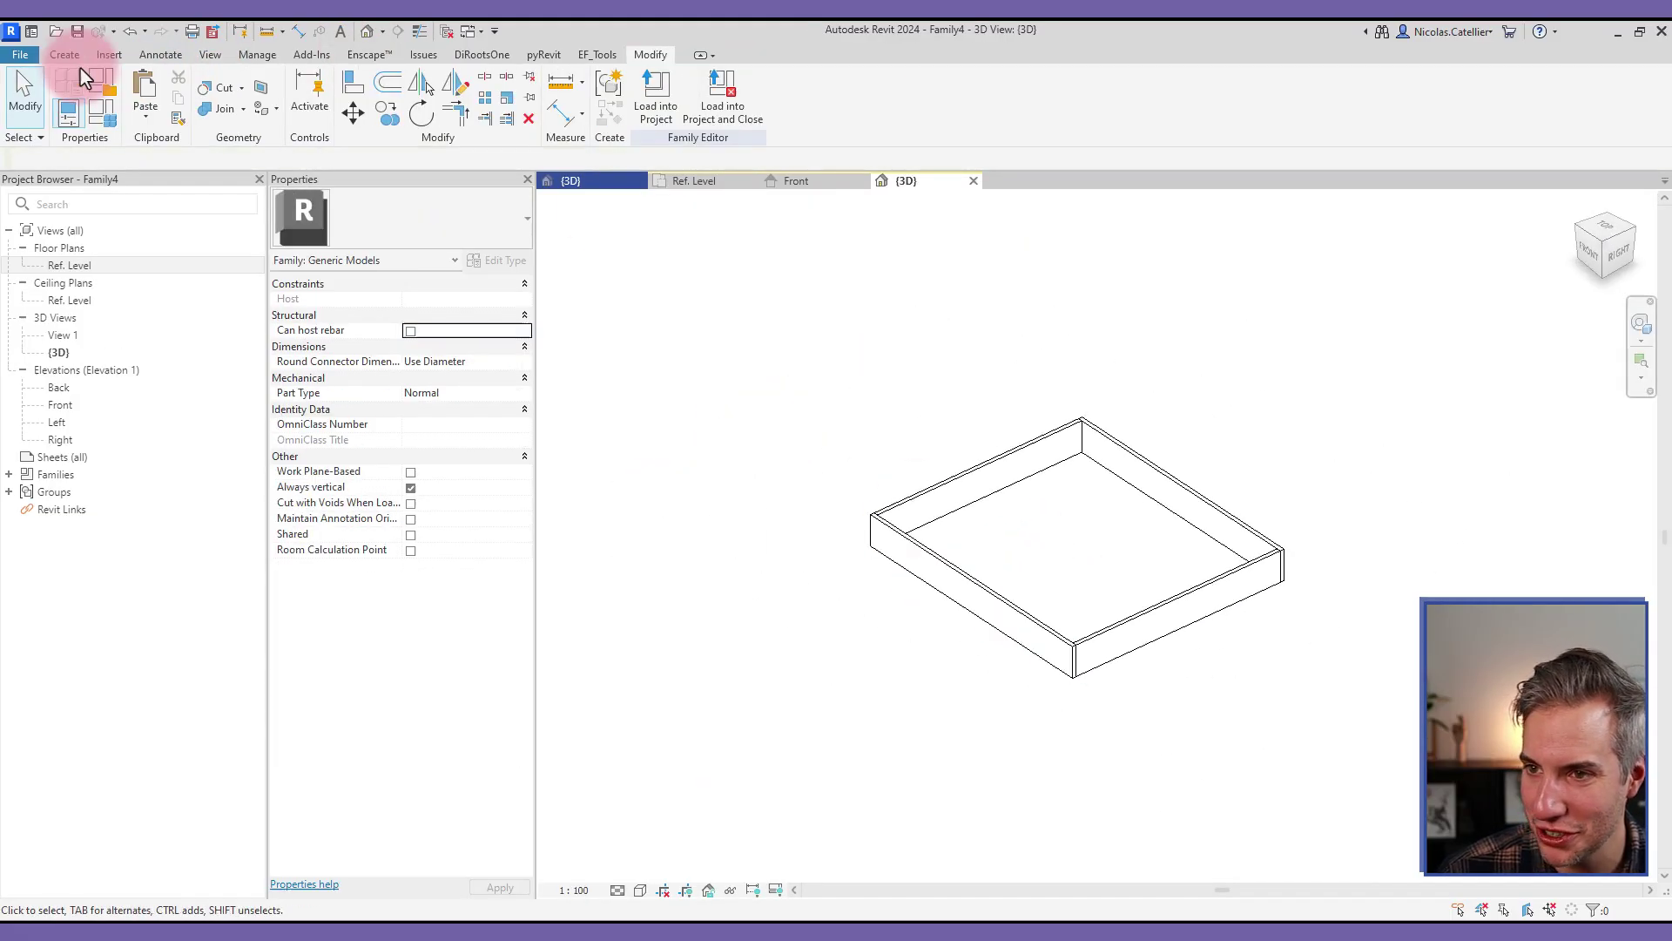
- Flex the frame by setting the Length parameter to 4000 mm in Family Types
{"action": "left_click", "coordinate": [63, 56]}
{"action": "left_click", "coordinate": [101, 113]}
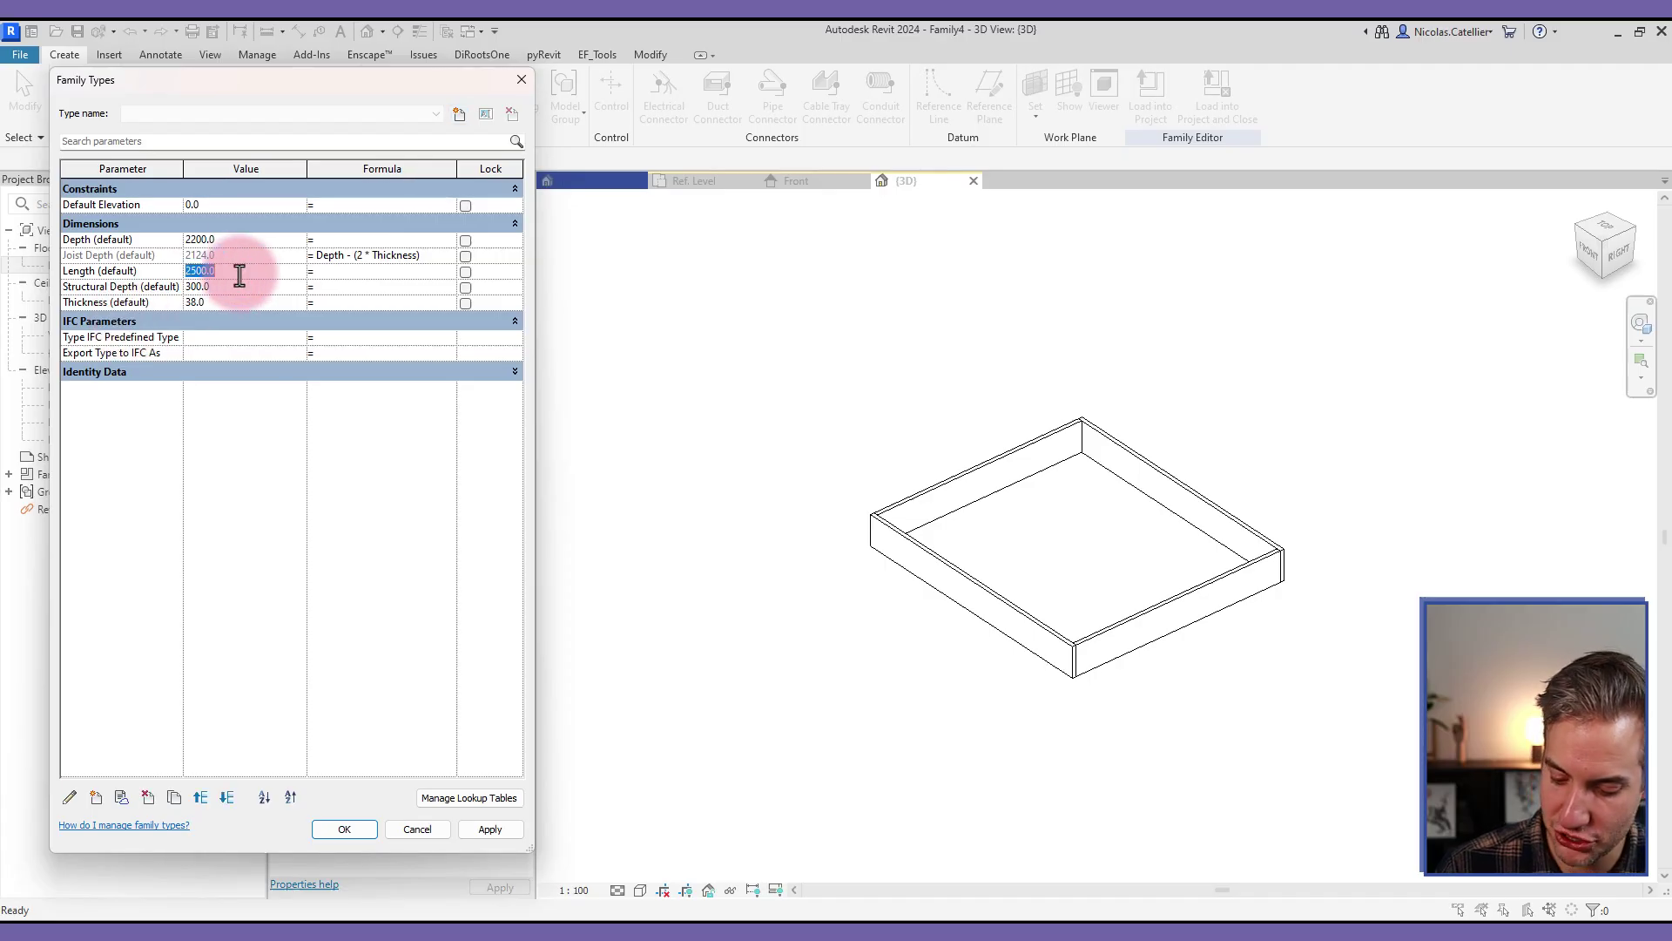
{"action": "type", "text": "4000"}
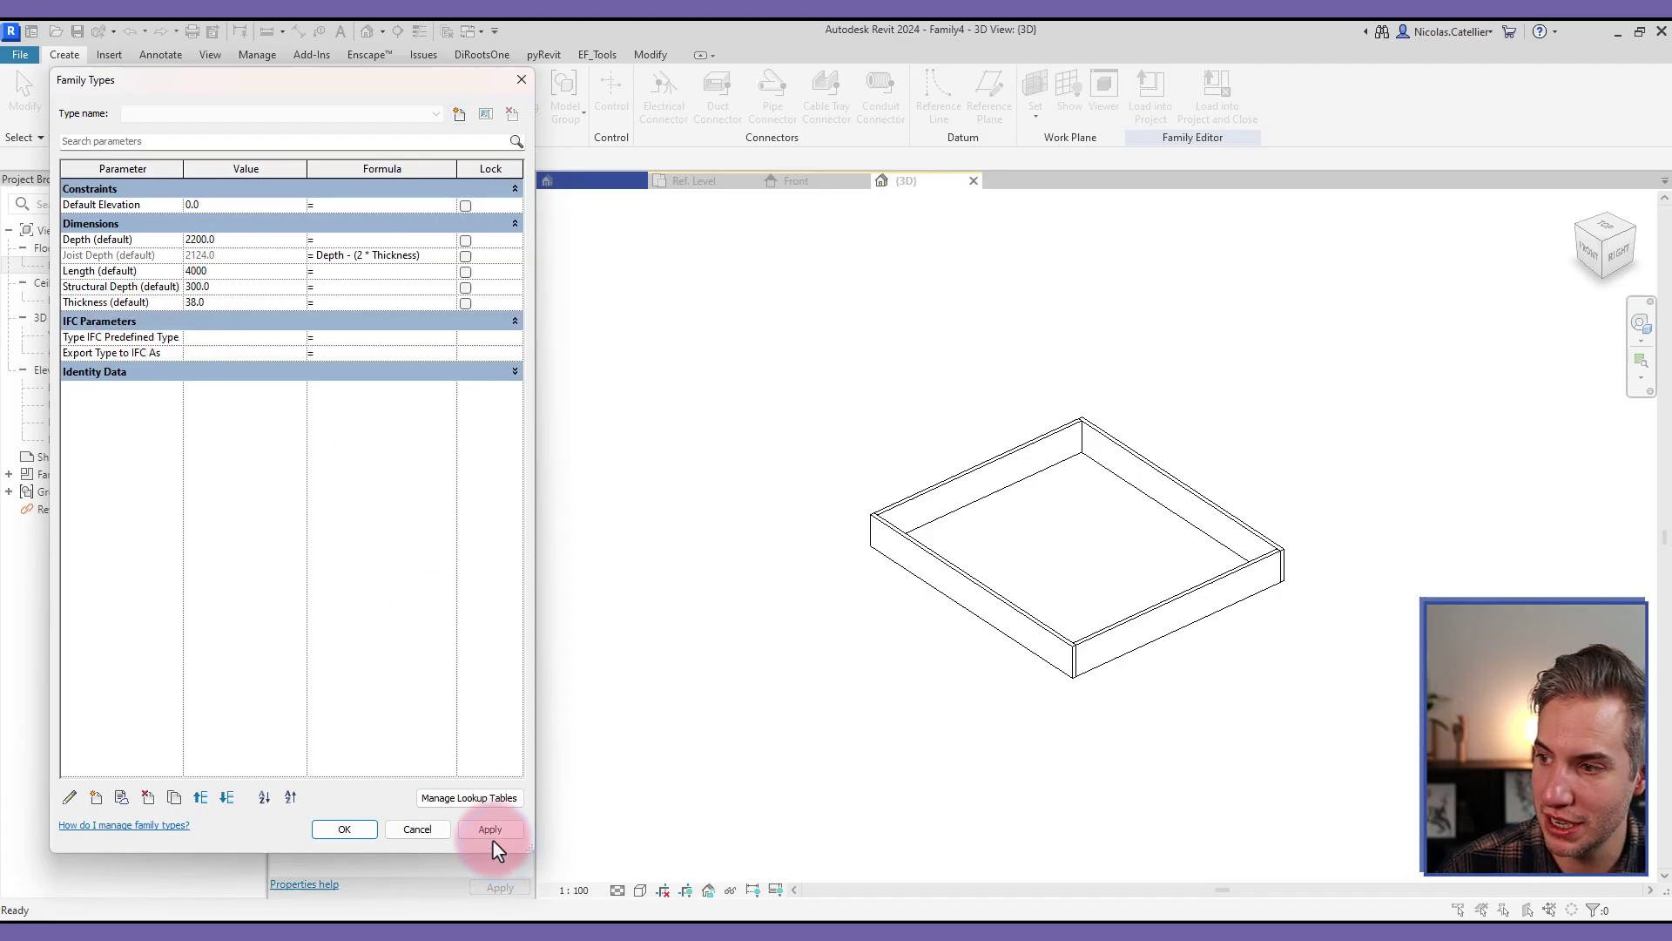
{"action": "left_click", "coordinate": [490, 831]}
- Test the members' section by applying a Thickness of 50 mm and a Structural Depth of 450 mm
{"action": "left_click", "coordinate": [258, 301]}
{"action": "type", "text": "50"}
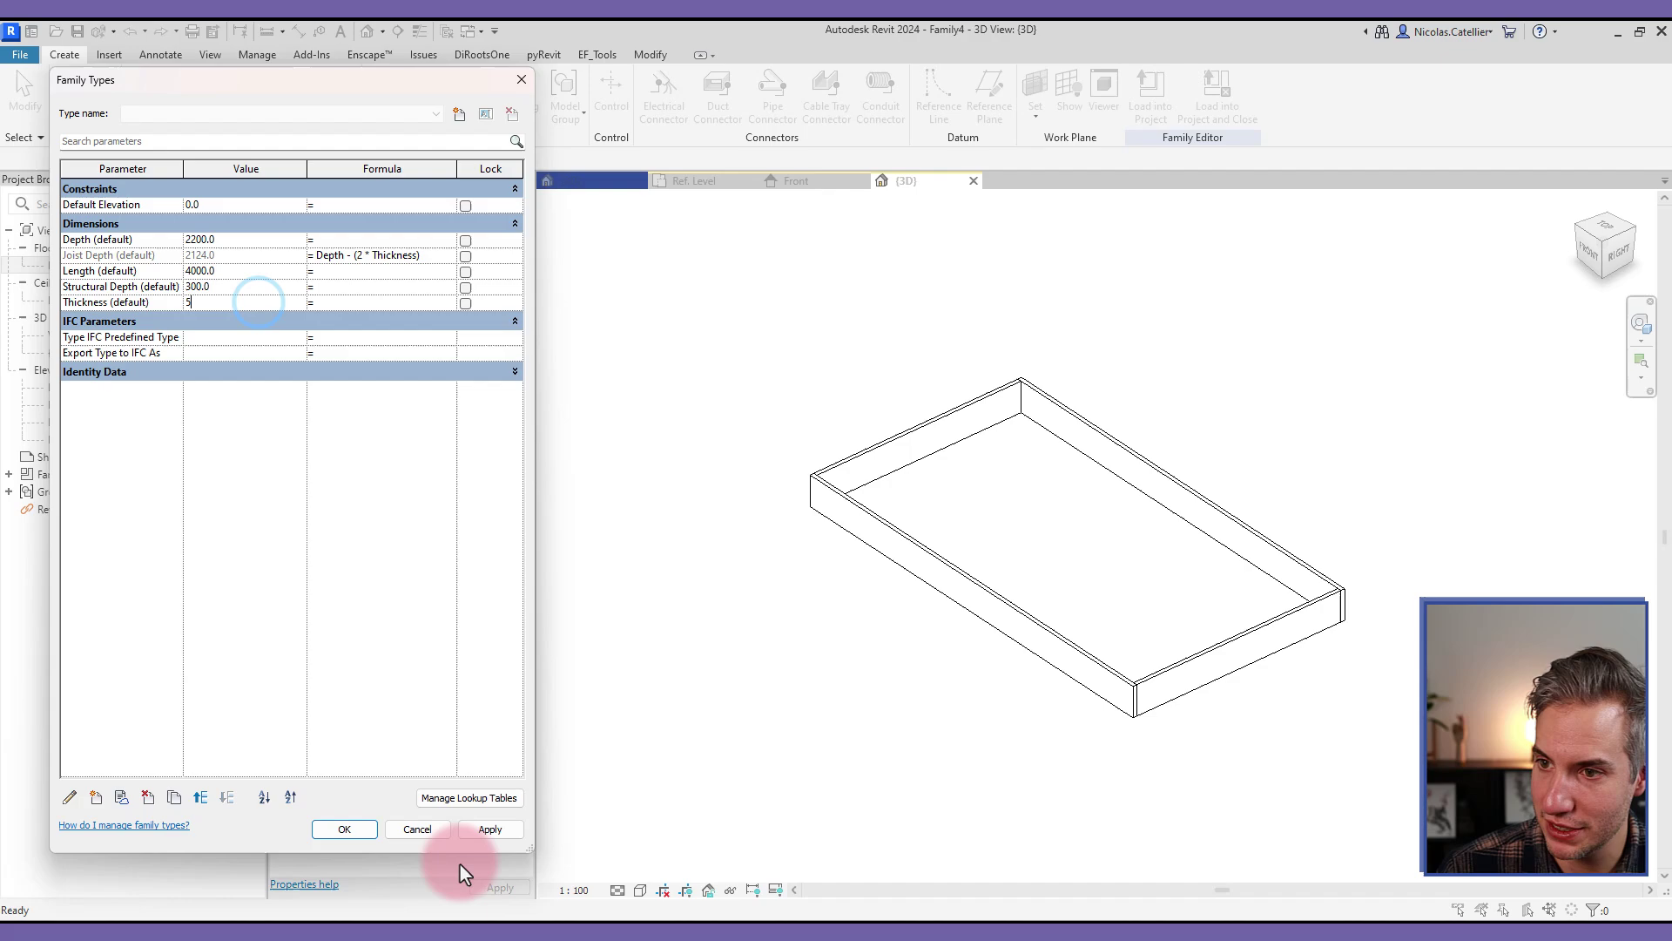
{"action": "left_click", "coordinate": [490, 831]}
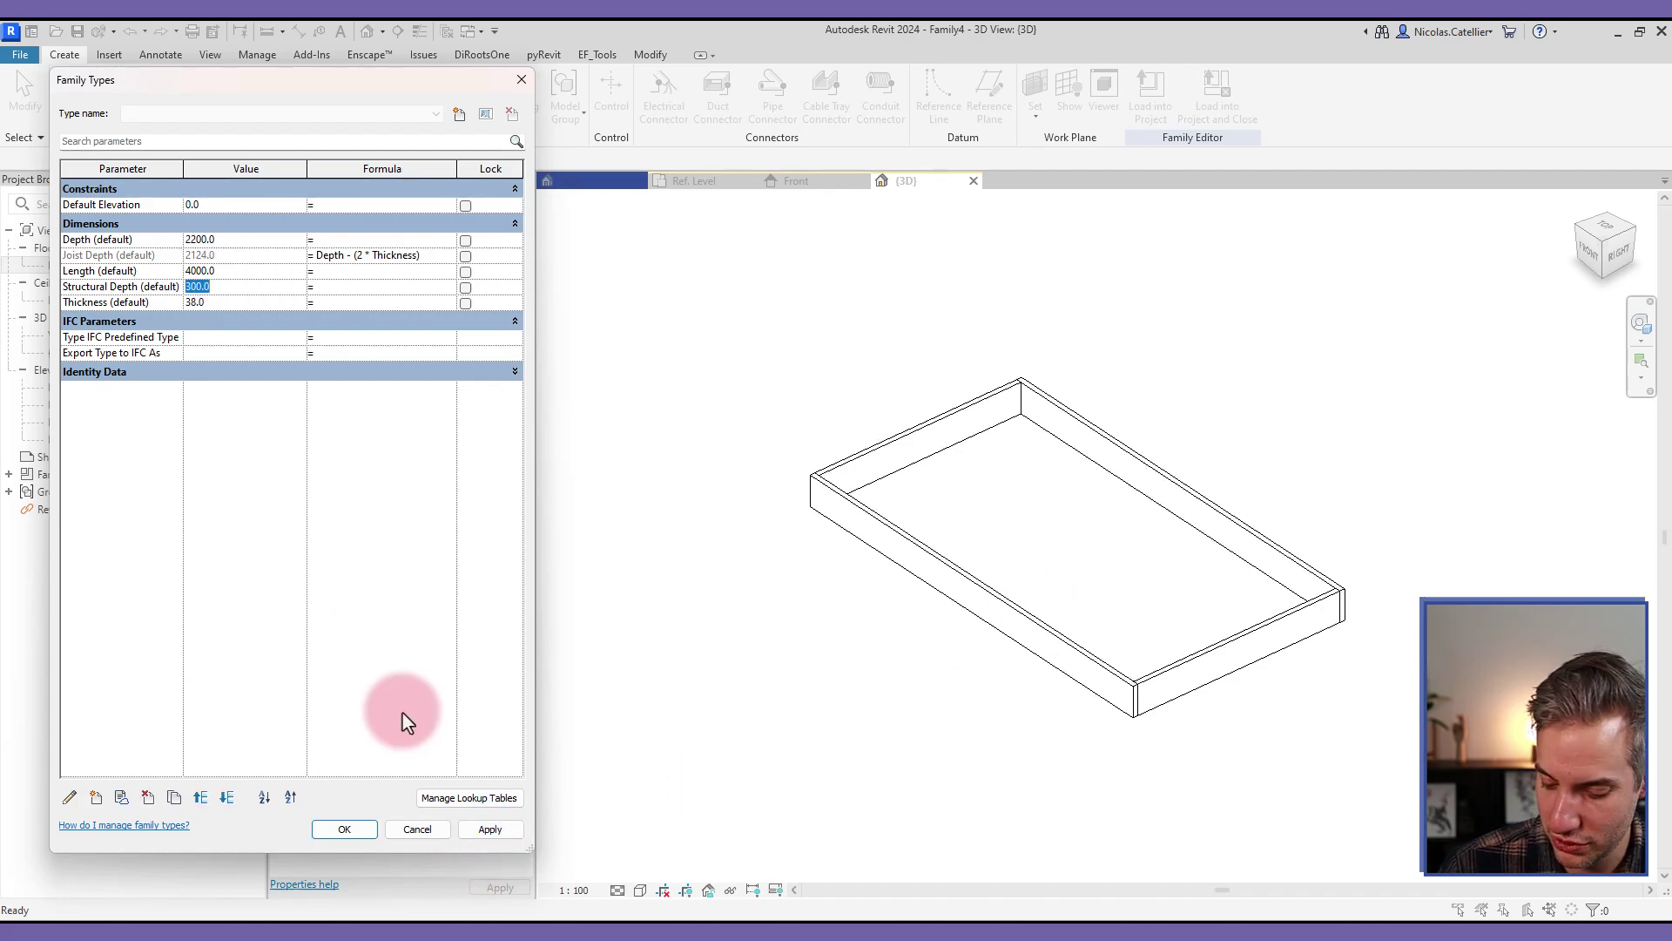
{"action": "type", "text": "450"}
{"action": "left_click", "coordinate": [502, 833]}
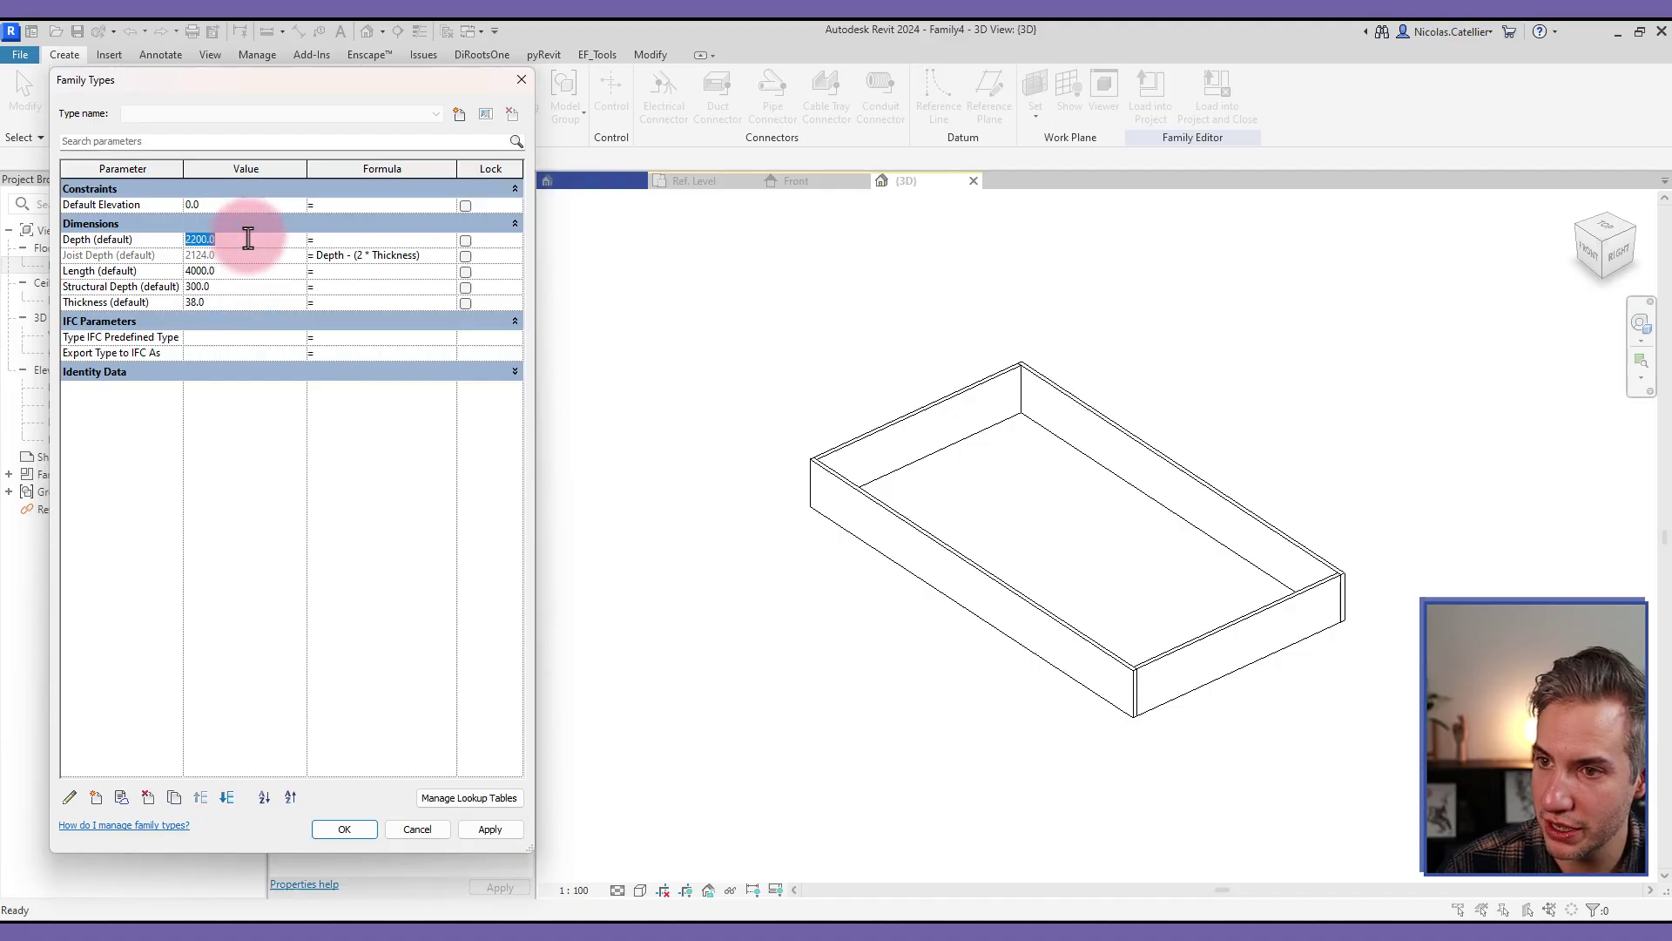
- Set the Depth parameter to 1800 mm and apply it to the family
{"action": "type", "text": "180"}
{"action": "left_click", "coordinate": [491, 826]}
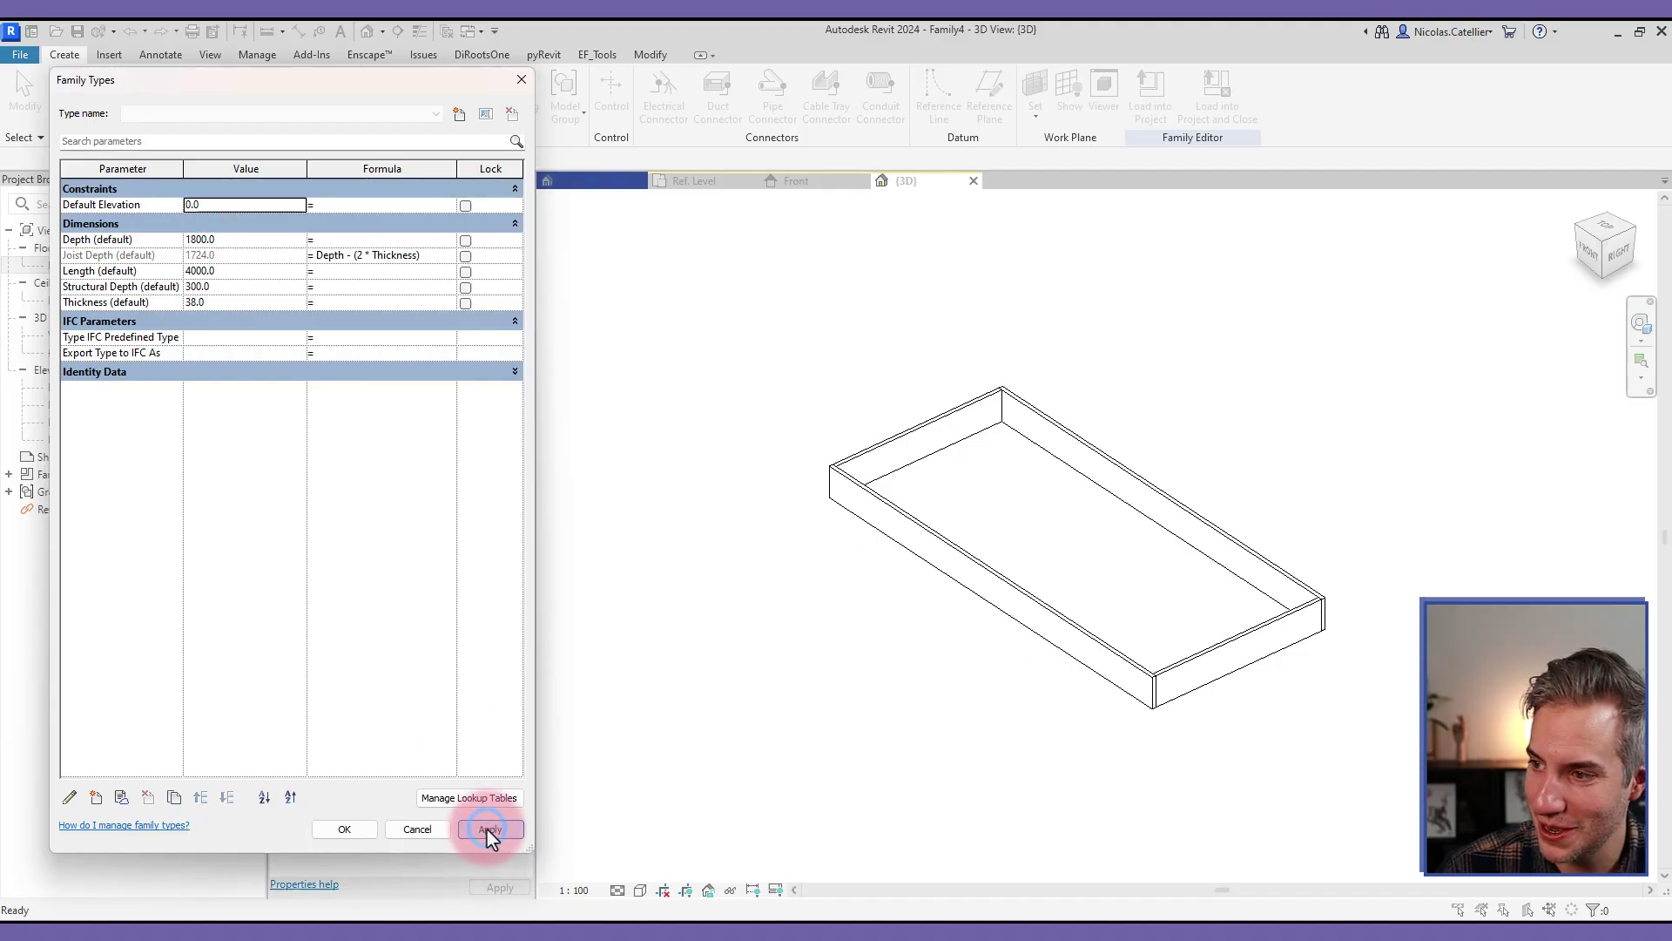
{"action": "left_click", "coordinate": [370, 829]}
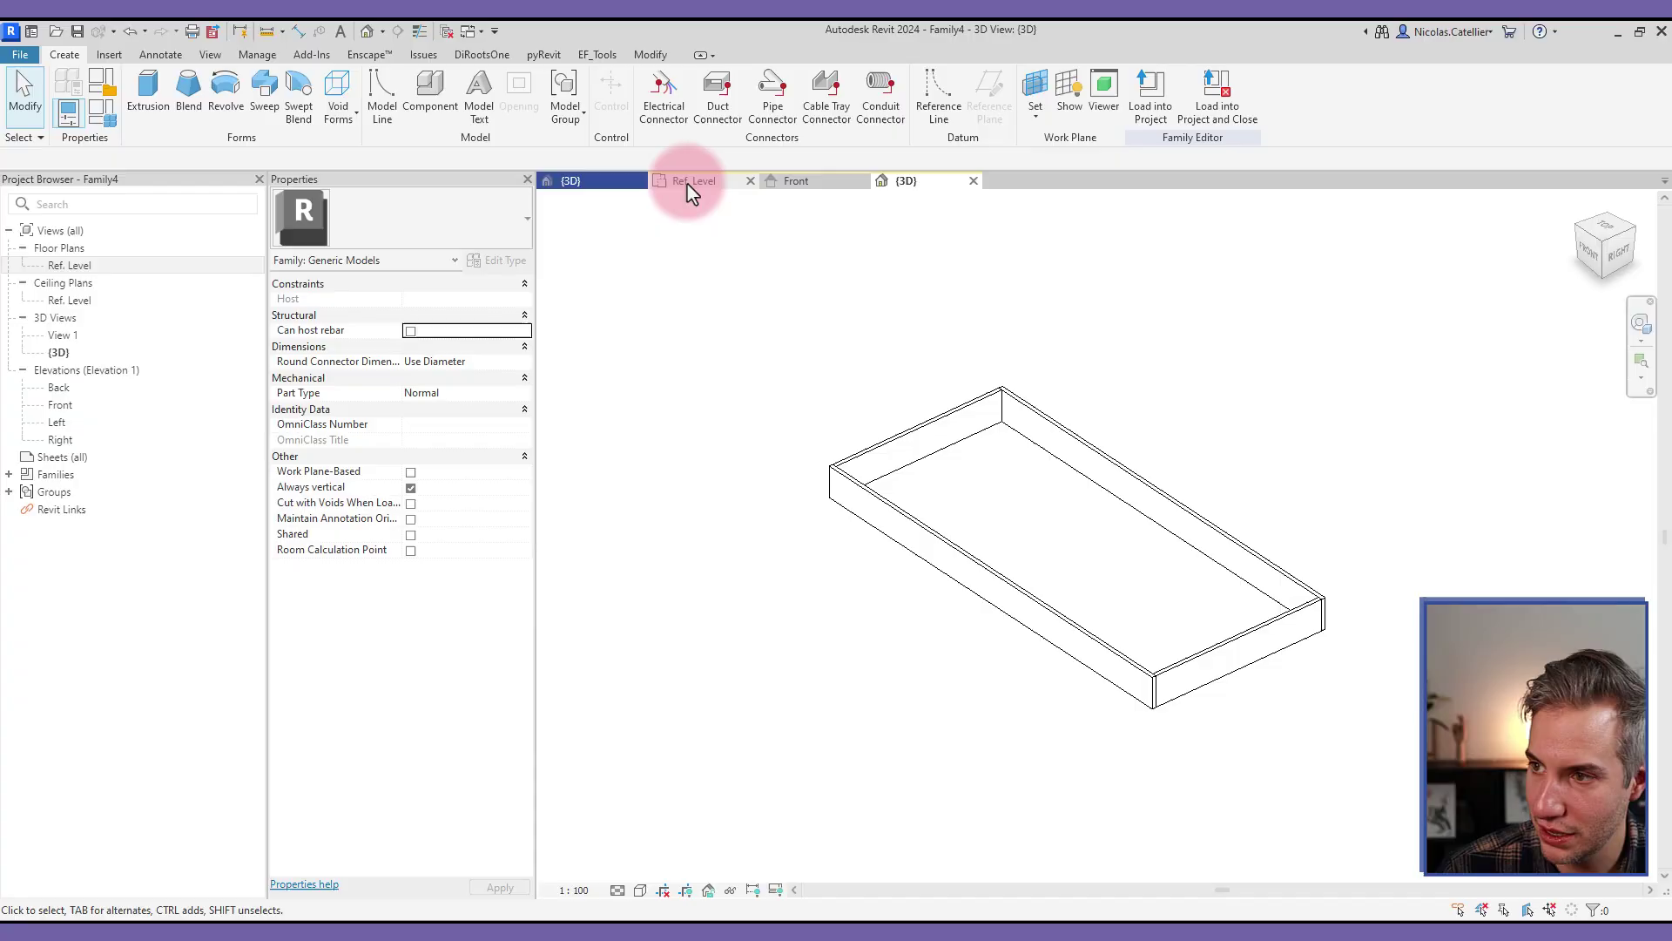
- Return to the Ref. Level plan and move the Length dimension above the frame's upper member
{"action": "left_click", "coordinate": [690, 185]}
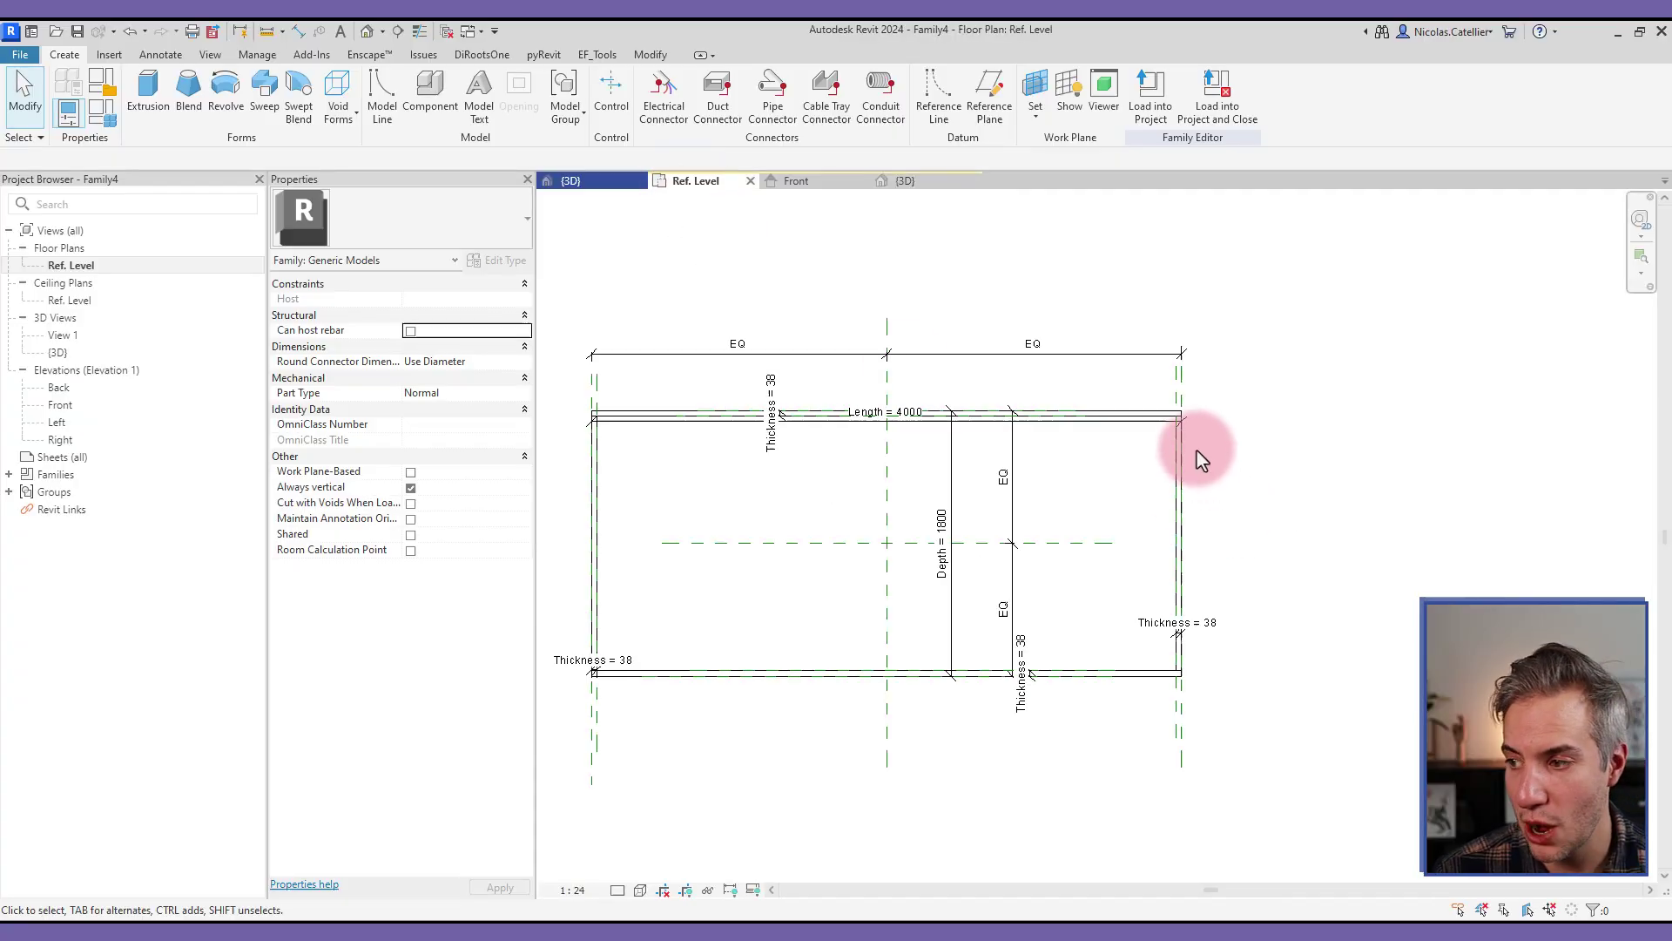
{"action": "left_click", "coordinate": [666, 422]}
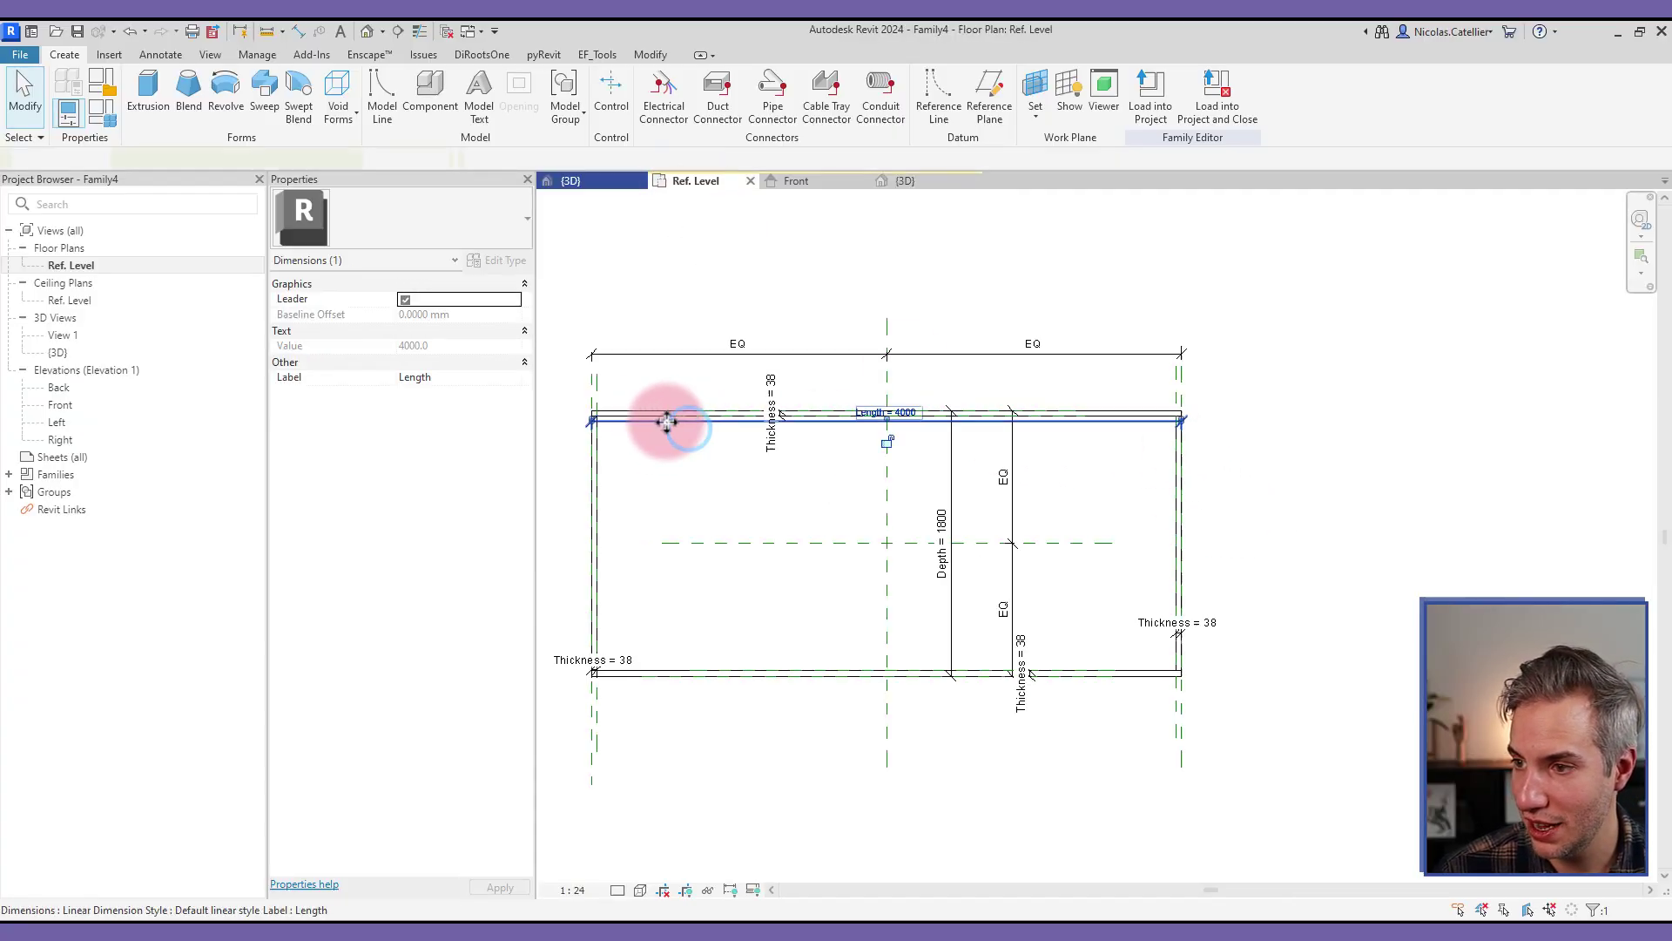
{"action": "left_click_drag", "start_coordinate": [666, 422], "coordinate": [661, 389]}
{"action": "left_click", "coordinate": [1393, 497]}
- Draw a vertical reference plane between the two right-hand Thickness planes, running along the full right member
{"action": "scroll", "coordinate": [1198, 403], "scroll_direction": "up", "scroll_amount": 3}
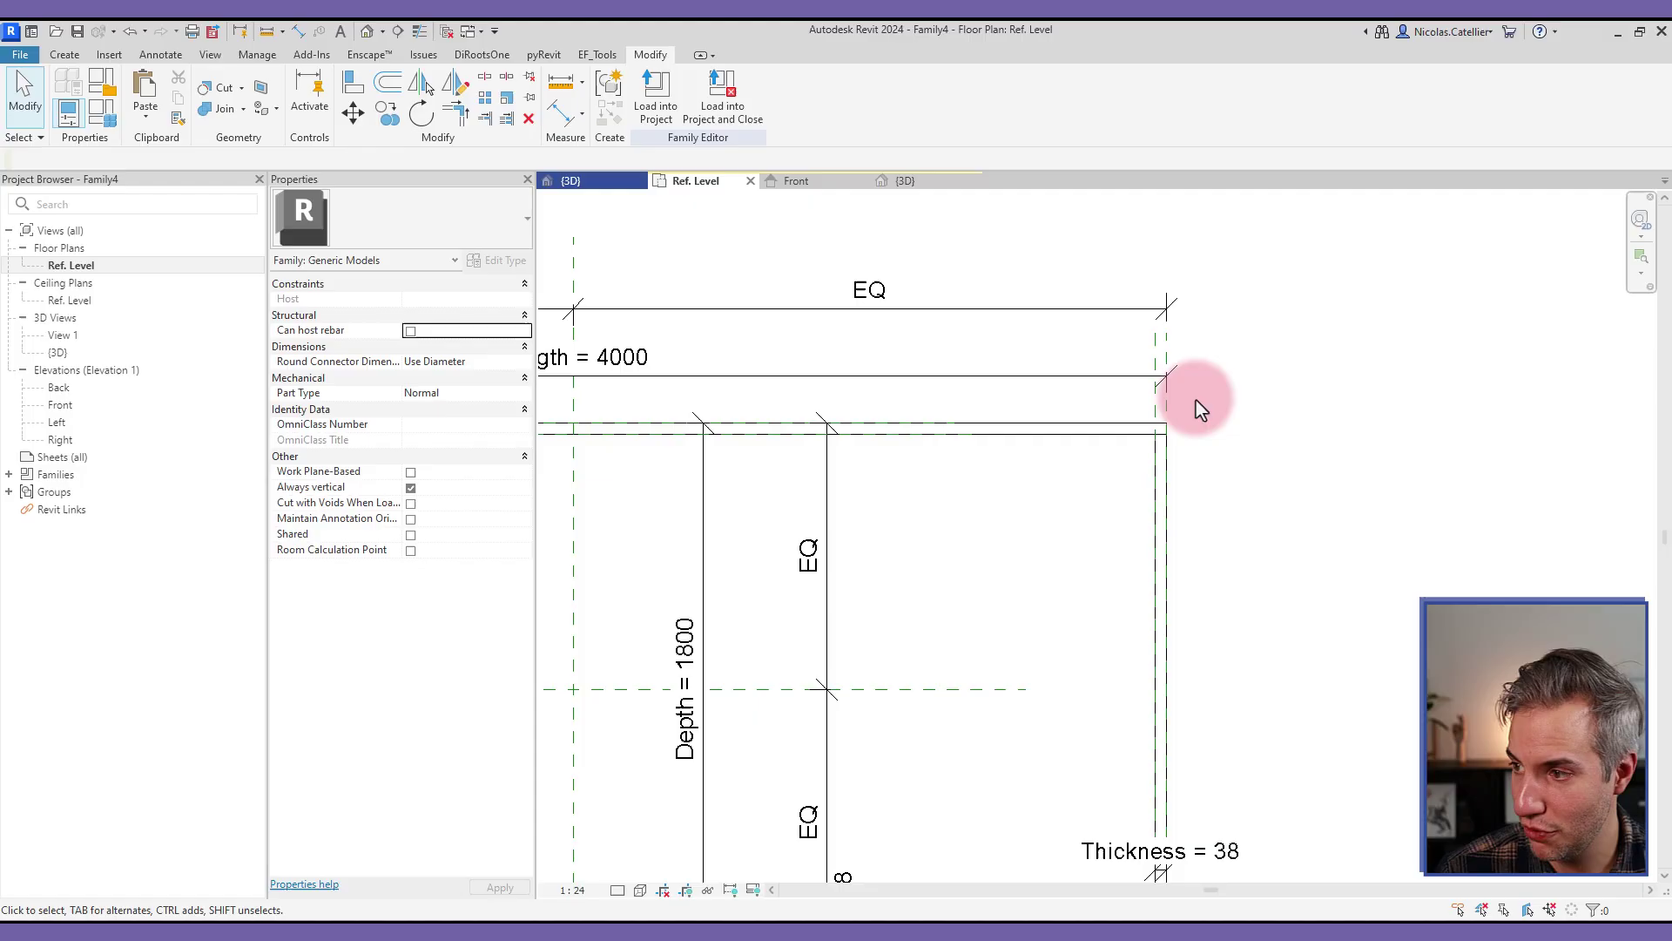
{"action": "scroll", "coordinate": [1168, 346], "scroll_direction": "up", "scroll_amount": 2}
{"action": "key", "text": "r"}
{"action": "key", "text": "p"}
{"action": "scroll", "coordinate": [1168, 437], "scroll_direction": "up", "scroll_amount": 3}
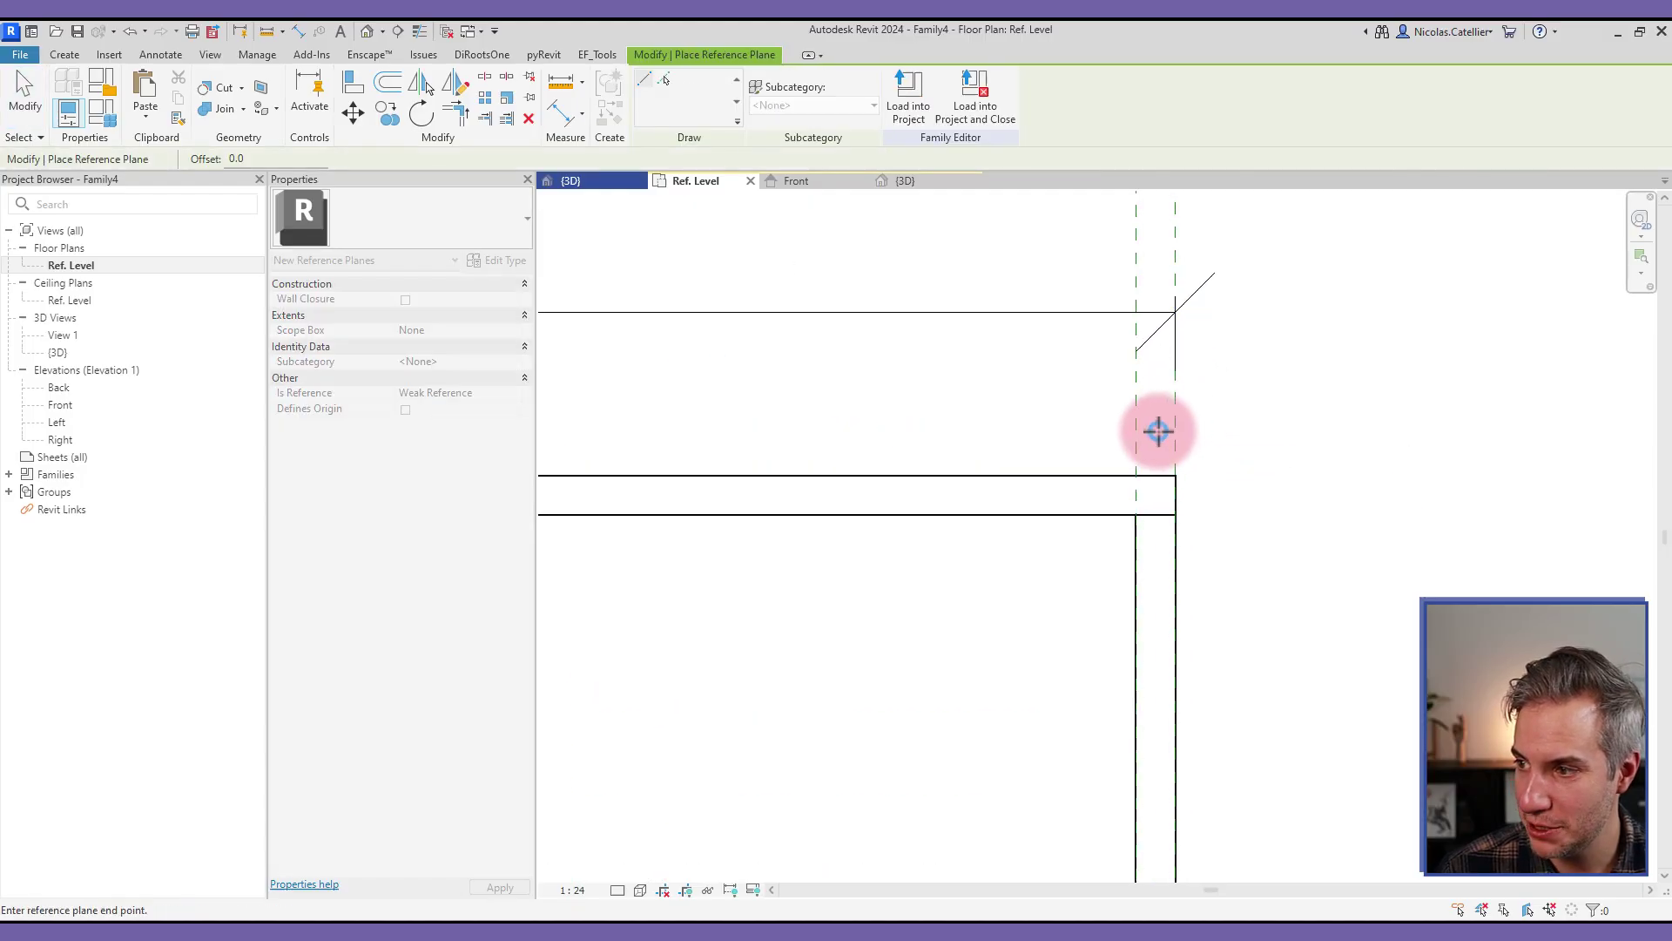
{"action": "scroll", "coordinate": [1158, 430], "scroll_direction": "down", "scroll_amount": 4}
{"action": "scroll", "coordinate": [1202, 664], "scroll_direction": "up", "scroll_amount": 4}
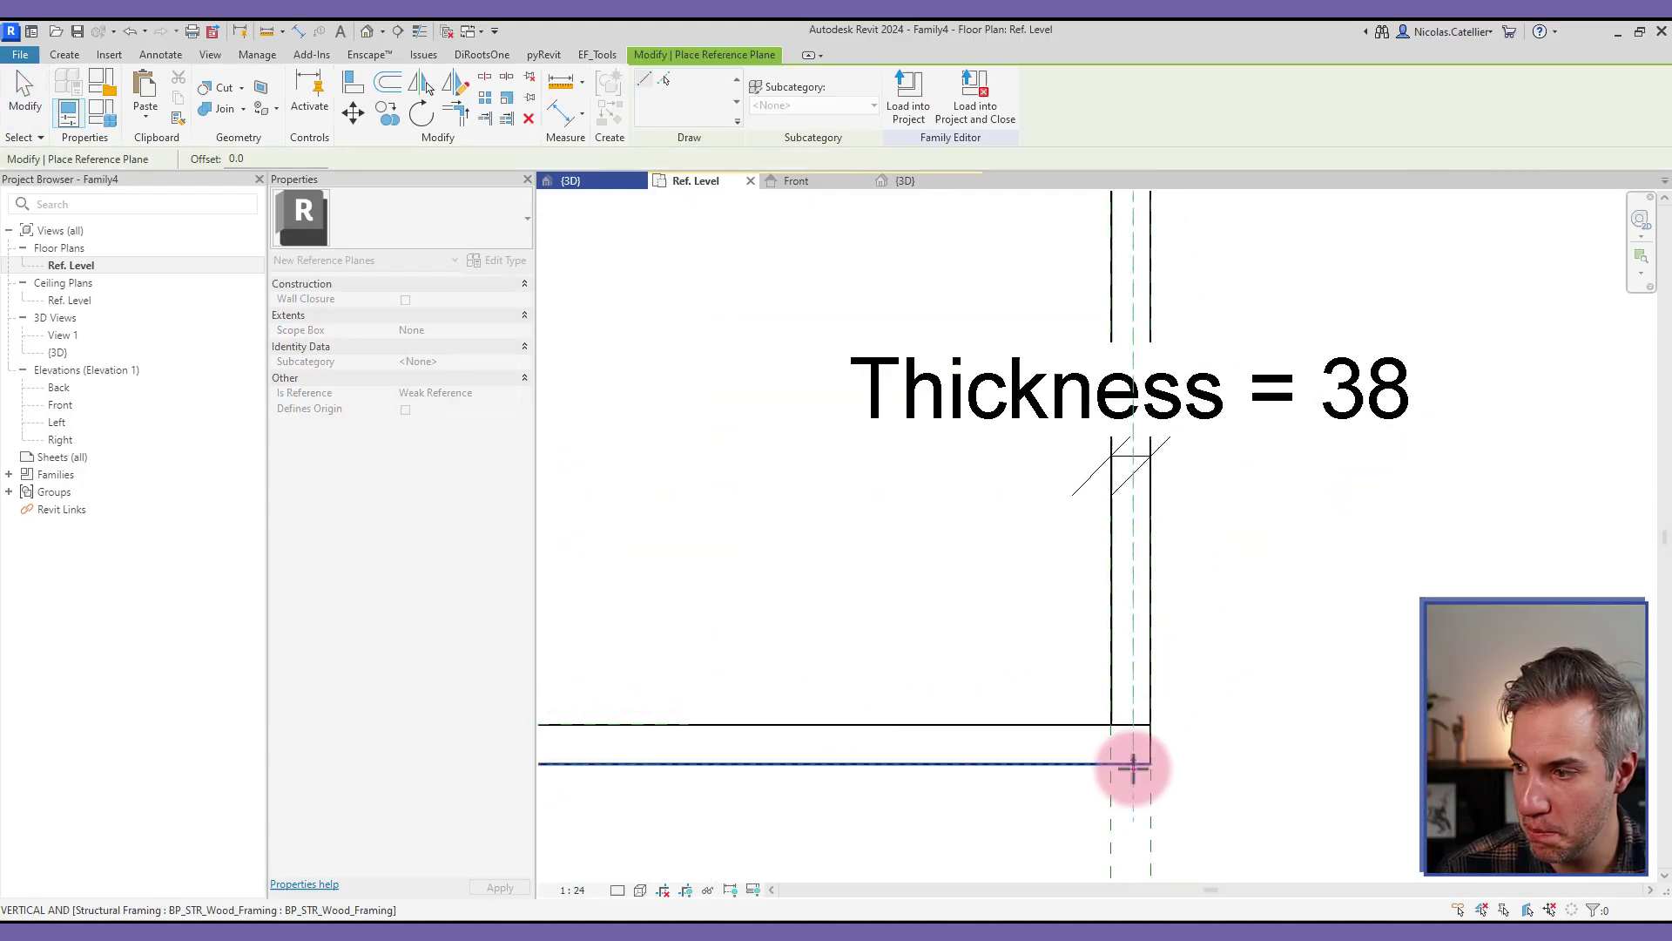
{"action": "key", "text": "Escape"}
{"action": "key", "text": "Escape"}
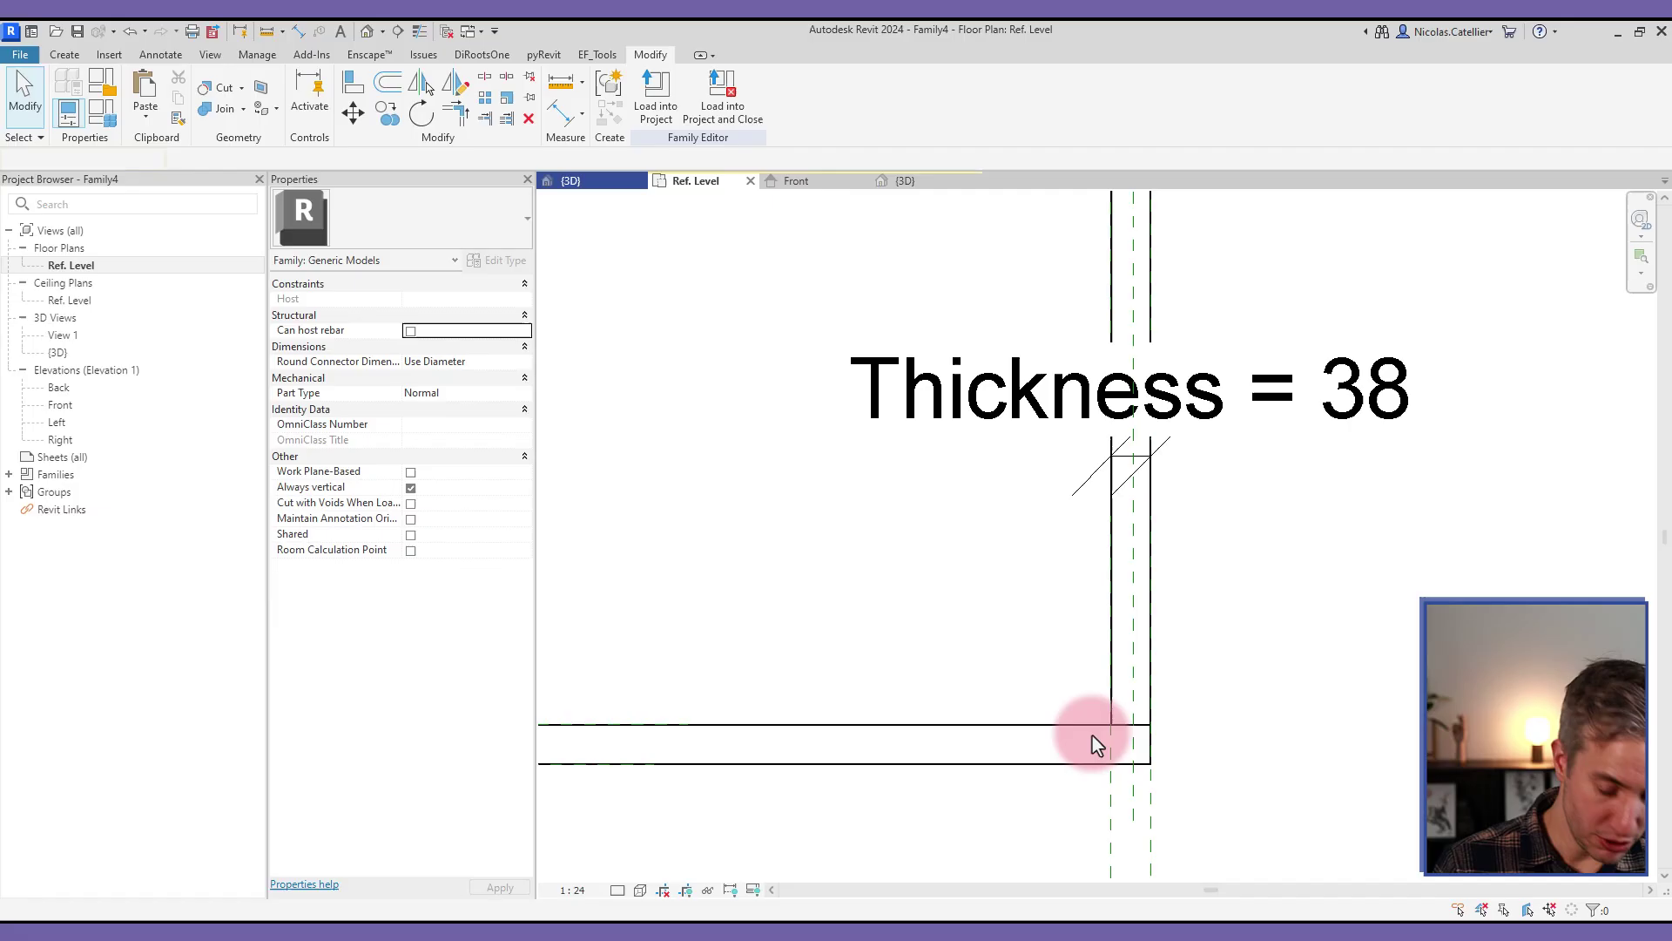
- Dimension the three right-hand reference planes as one string and make their spacing equal
{"action": "key", "text": "d"}
{"action": "key", "text": "i"}
{"action": "left_click", "coordinate": [1136, 794]}
{"action": "left_click", "coordinate": [1151, 799]}
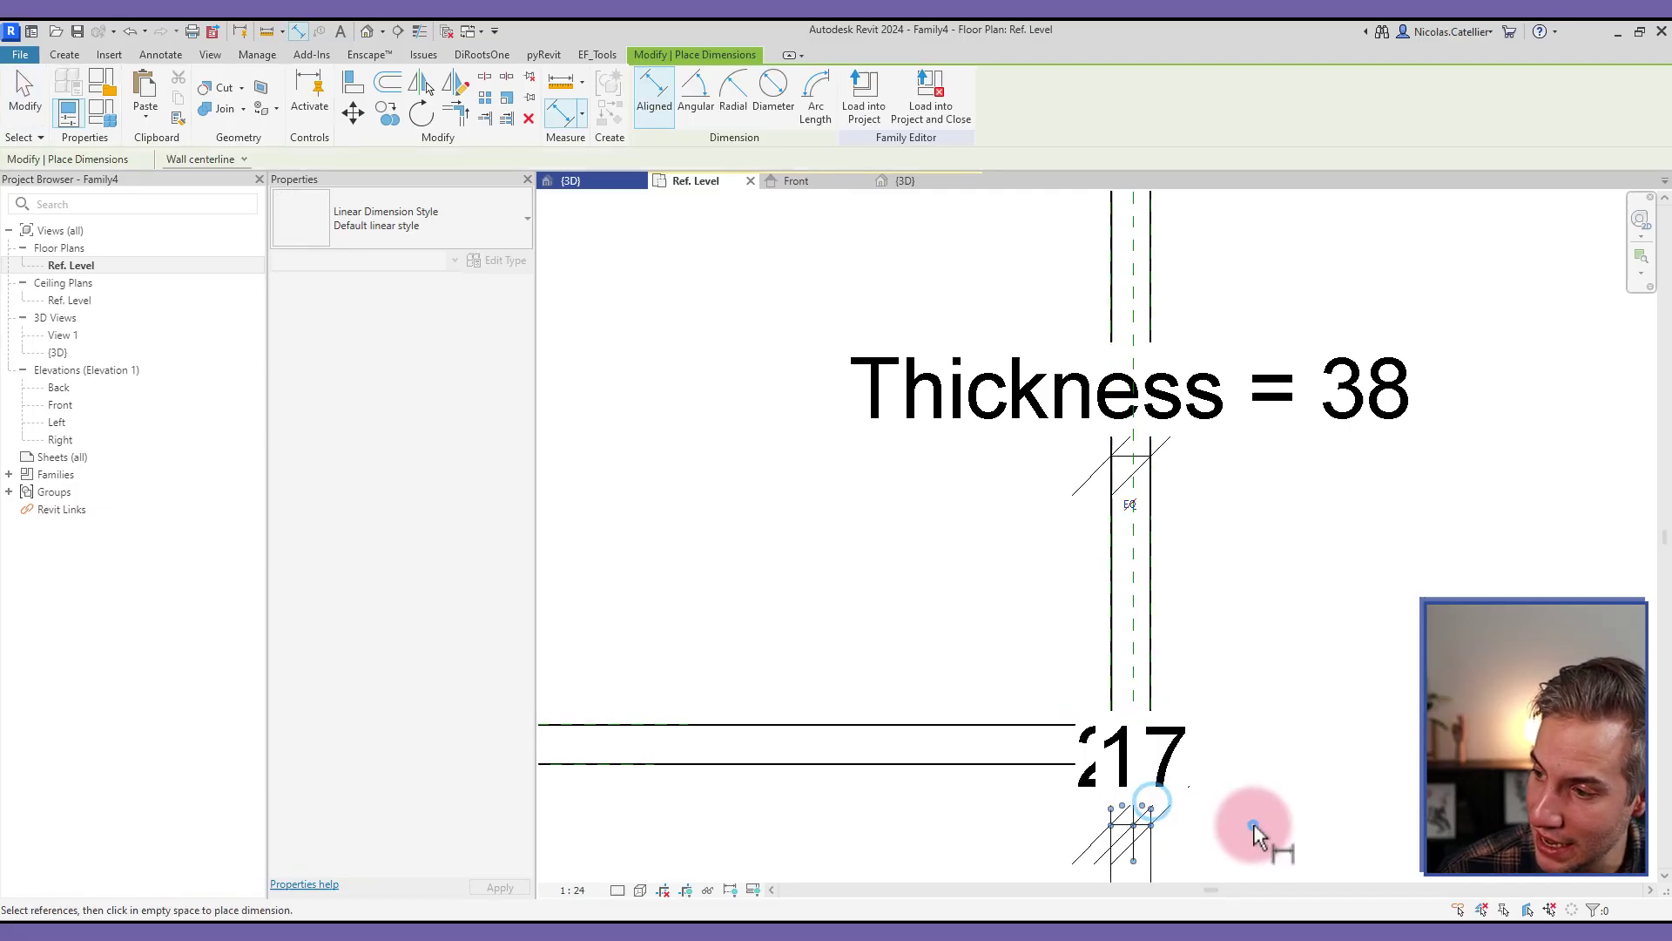
{"action": "left_click", "coordinate": [1252, 823]}
{"action": "key", "text": "Escape"}
{"action": "left_click", "coordinate": [1150, 775]}
{"action": "scroll", "coordinate": [1138, 634], "scroll_direction": "down", "scroll_amount": 2}
{"action": "left_click", "coordinate": [1135, 554]}
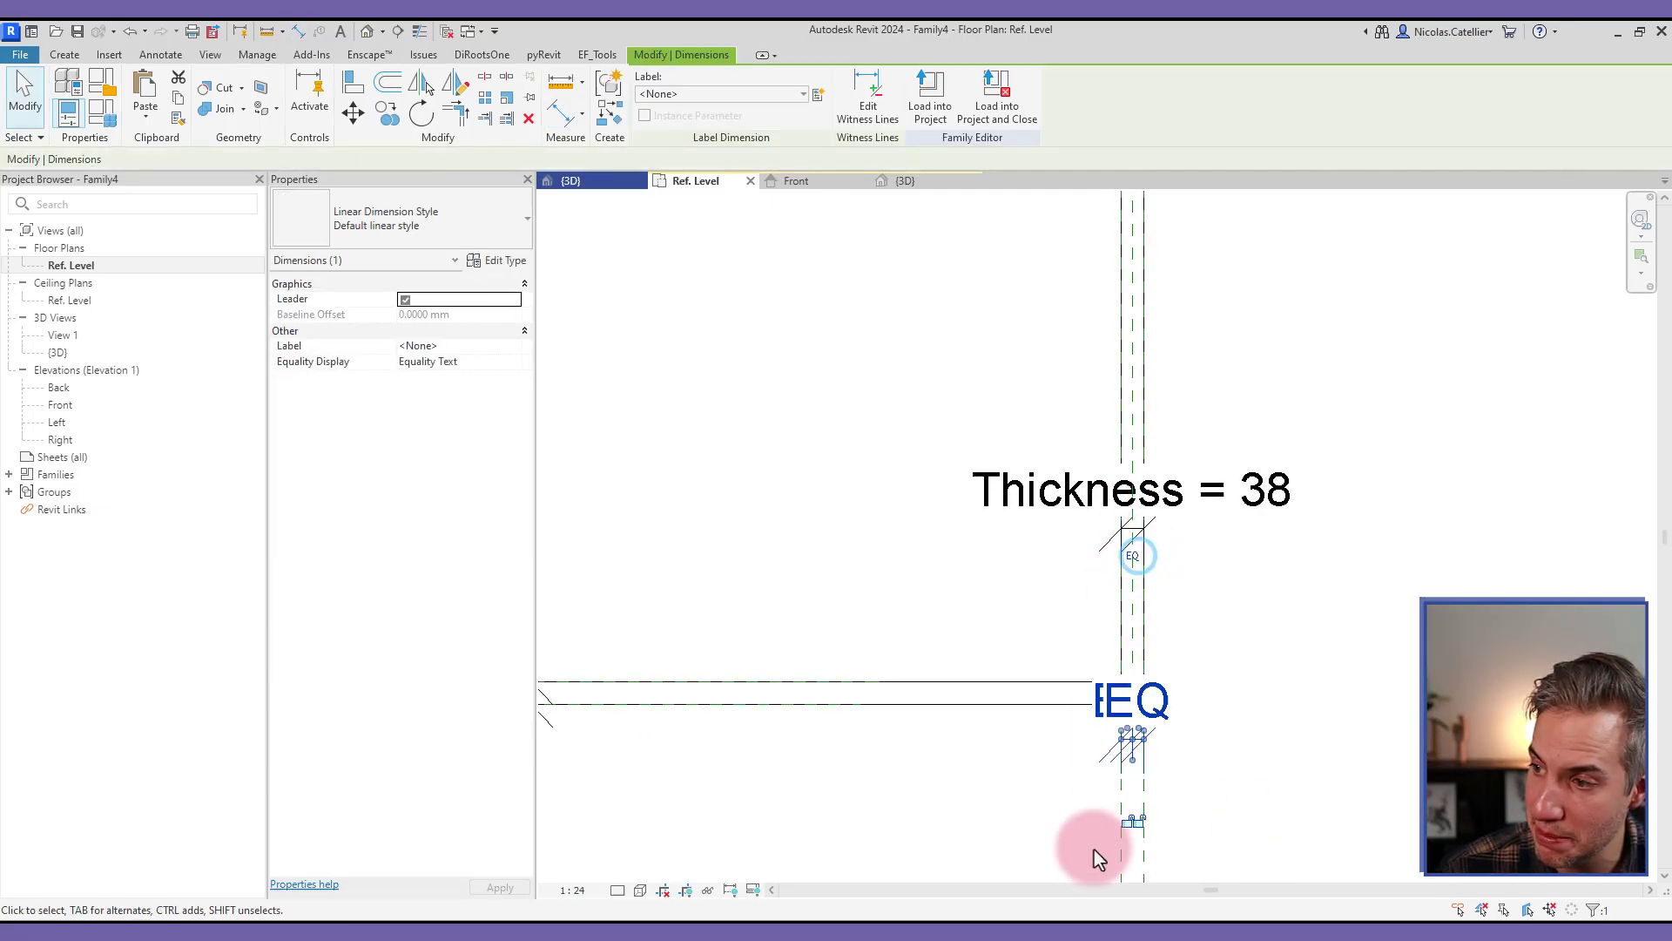
- Draw two vertical reference planes inside the frame near the right member, each running past the upper and lower members
{"action": "key", "text": "r"}
{"action": "key", "text": "p"}
{"action": "scroll", "coordinate": [963, 784], "scroll_direction": "down", "scroll_amount": 2}
{"action": "left_click", "coordinate": [957, 797]}
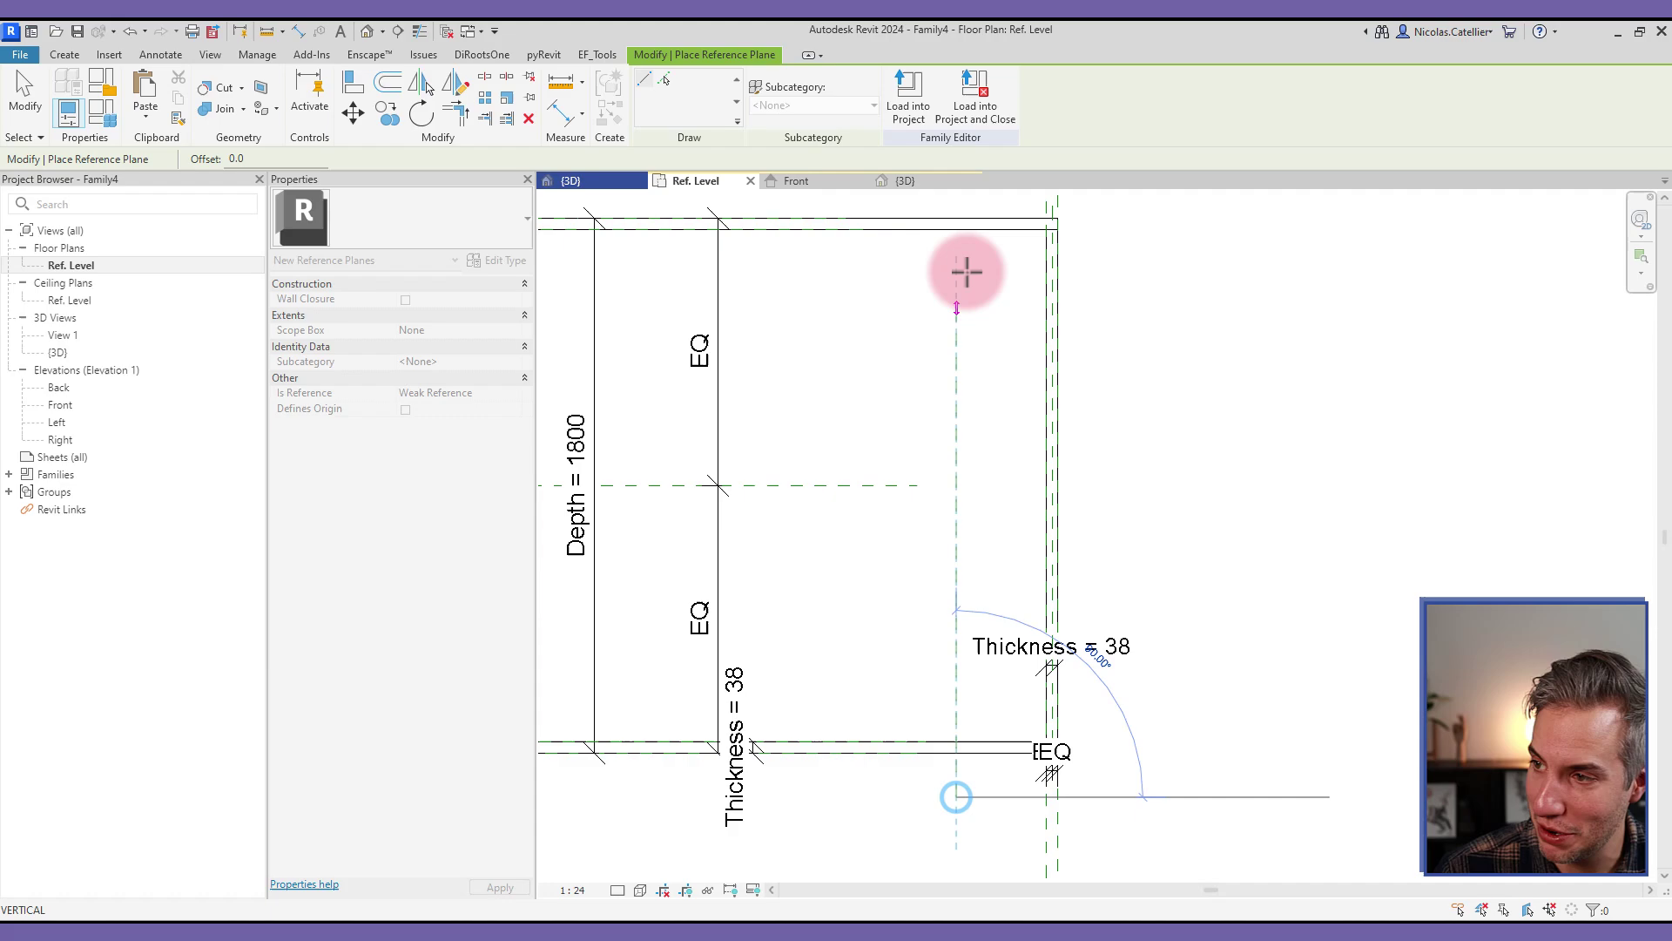
{"action": "left_click", "coordinate": [961, 206]}
{"action": "left_click", "coordinate": [852, 202]}
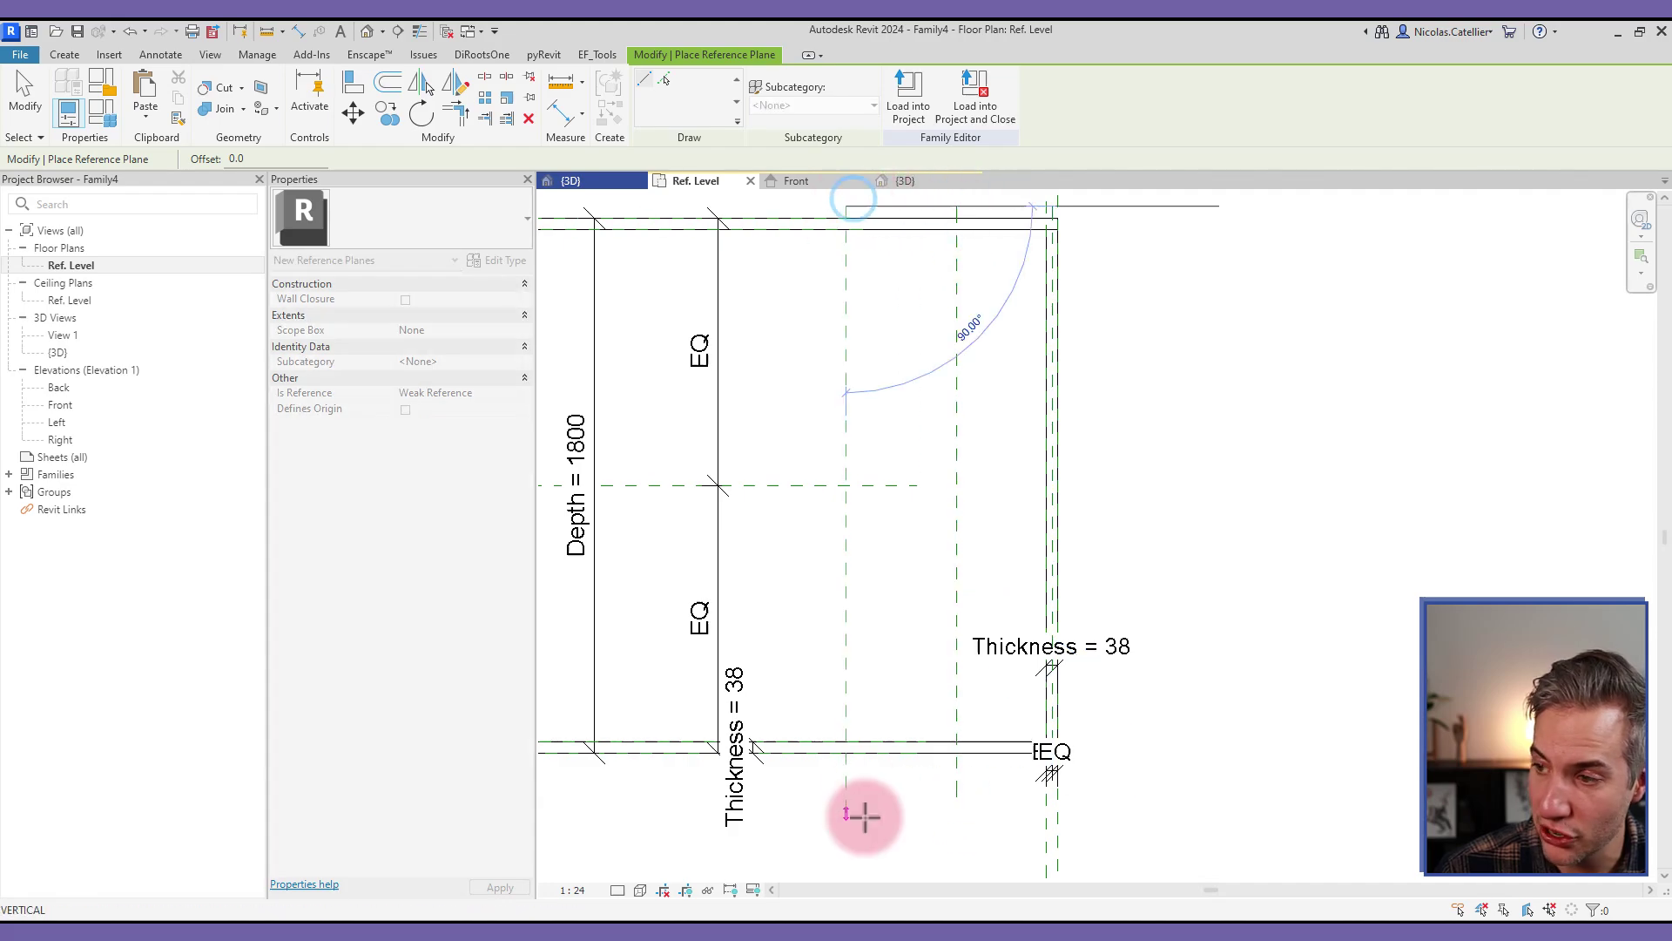
{"action": "left_click", "coordinate": [862, 814]}
{"action": "key", "text": "Escape"}
{"action": "key", "text": "Escape"}
- Dimension the right member's centre plane to the first new reference plane, and the first new plane to the second
{"action": "key", "text": "d"}
{"action": "key", "text": "i"}
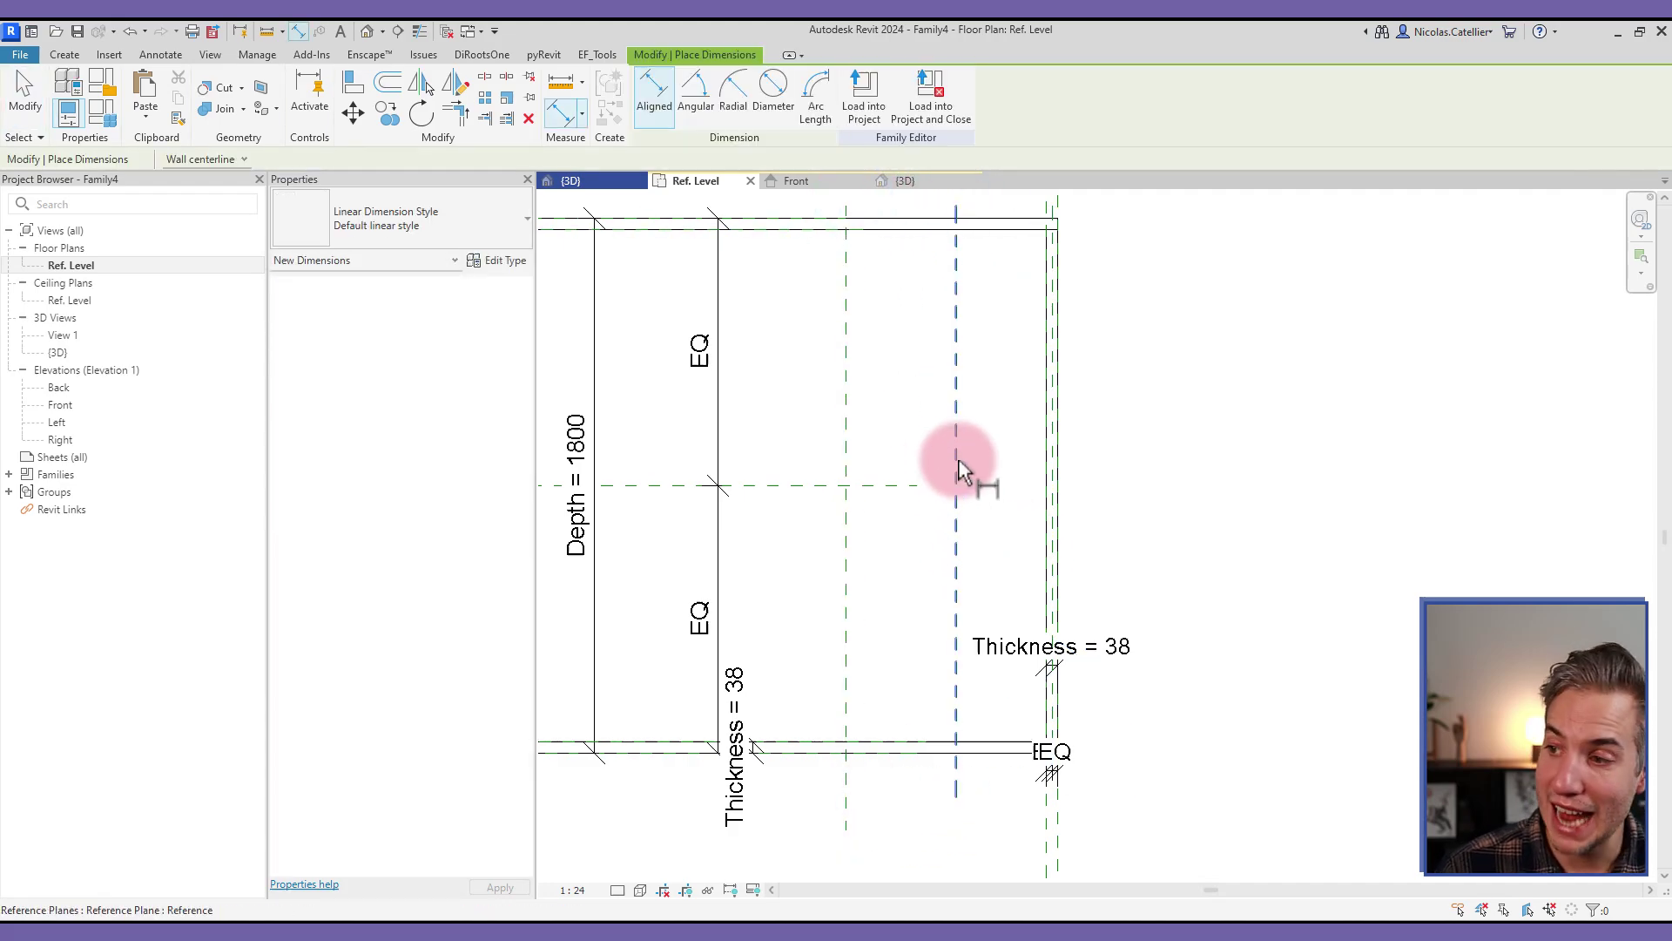
{"action": "left_click", "coordinate": [957, 459]}
{"action": "left_click", "coordinate": [1060, 206]}
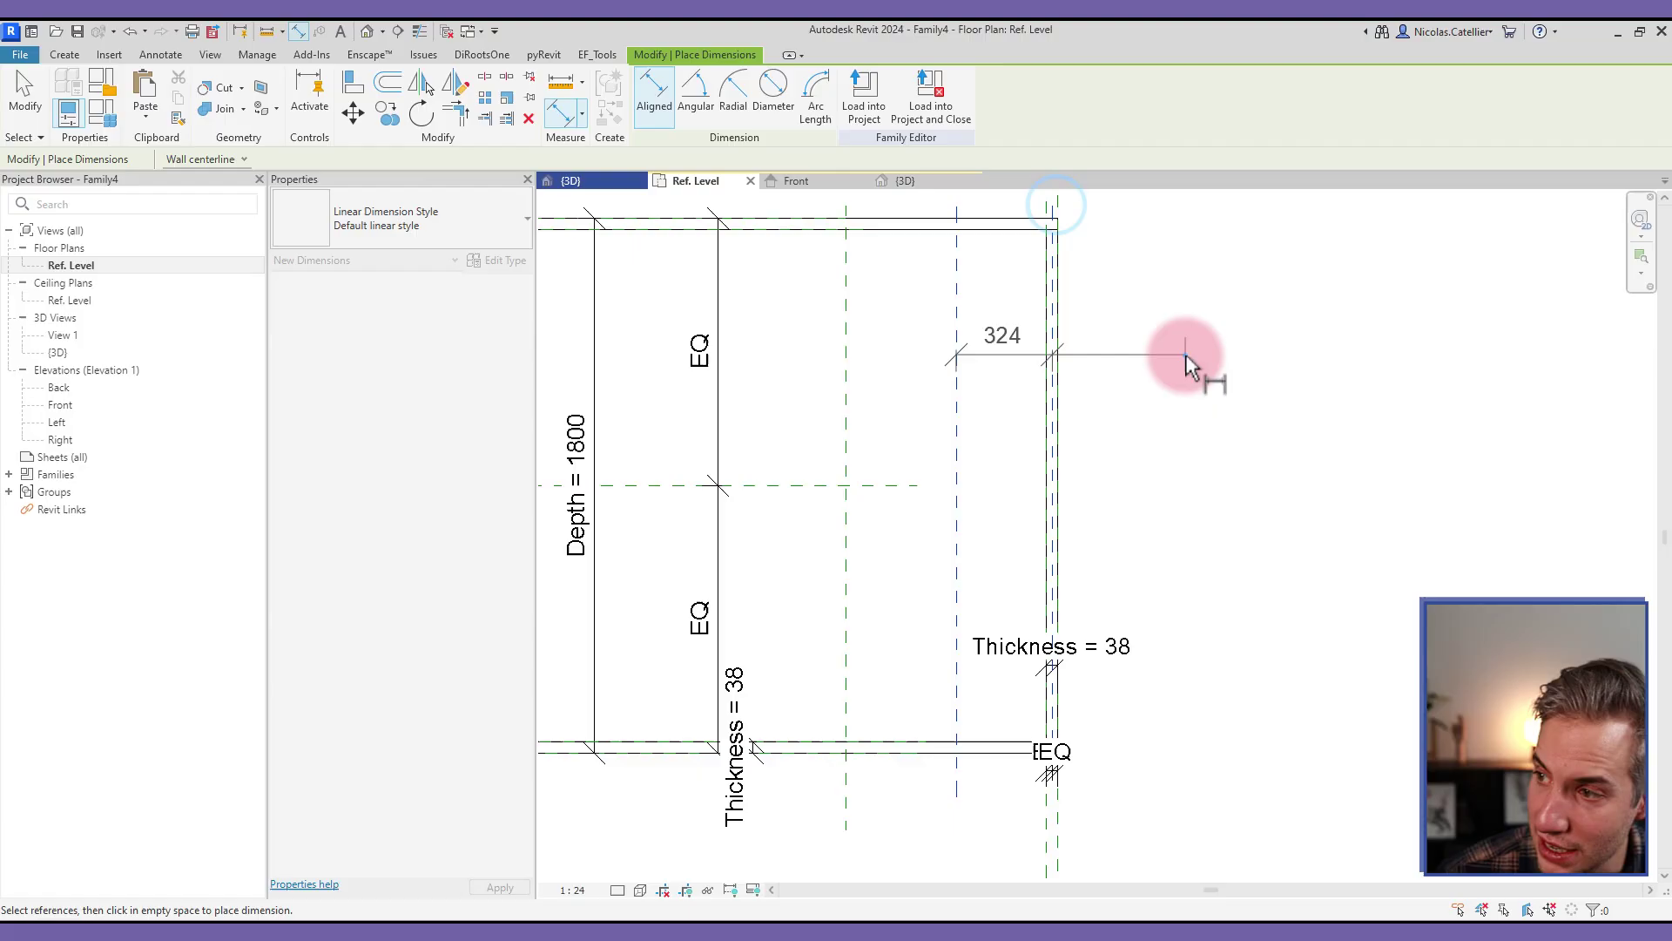
{"action": "left_click", "coordinate": [1185, 353]}
{"action": "left_click", "coordinate": [955, 394]}
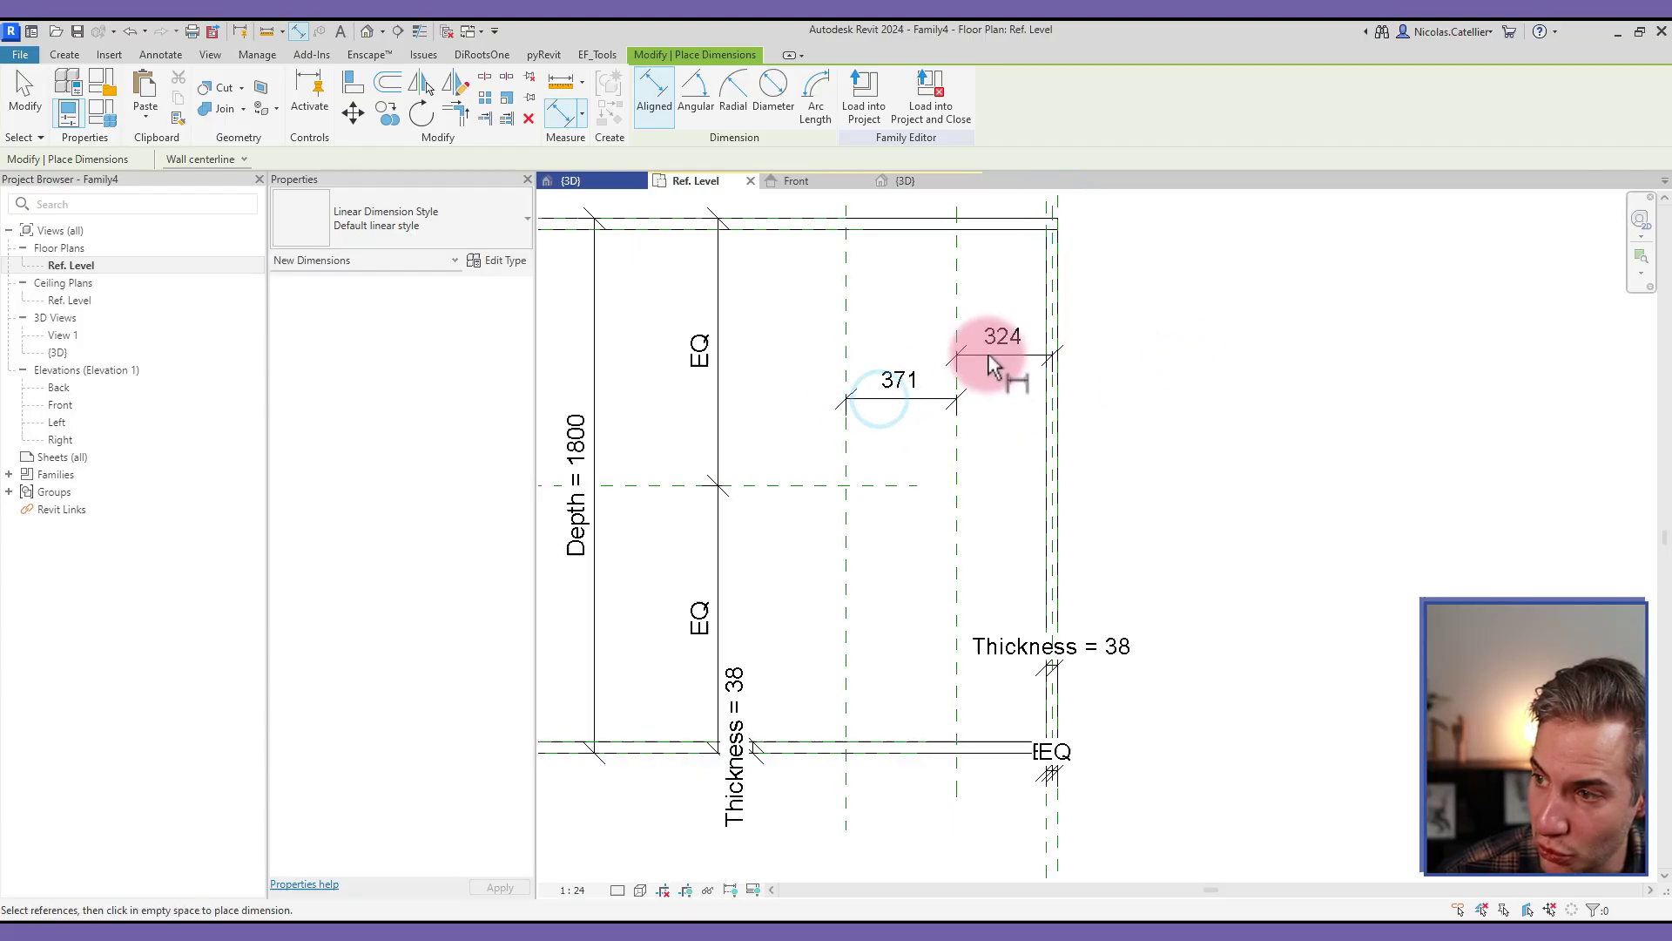
{"action": "left_click", "coordinate": [989, 344]}
{"action": "key", "text": "Escape"}
{"action": "key", "text": "Escape"}
- Label both new spacing dimensions with a new type family parameter named Joist Span
{"action": "left_click", "coordinate": [928, 410]}
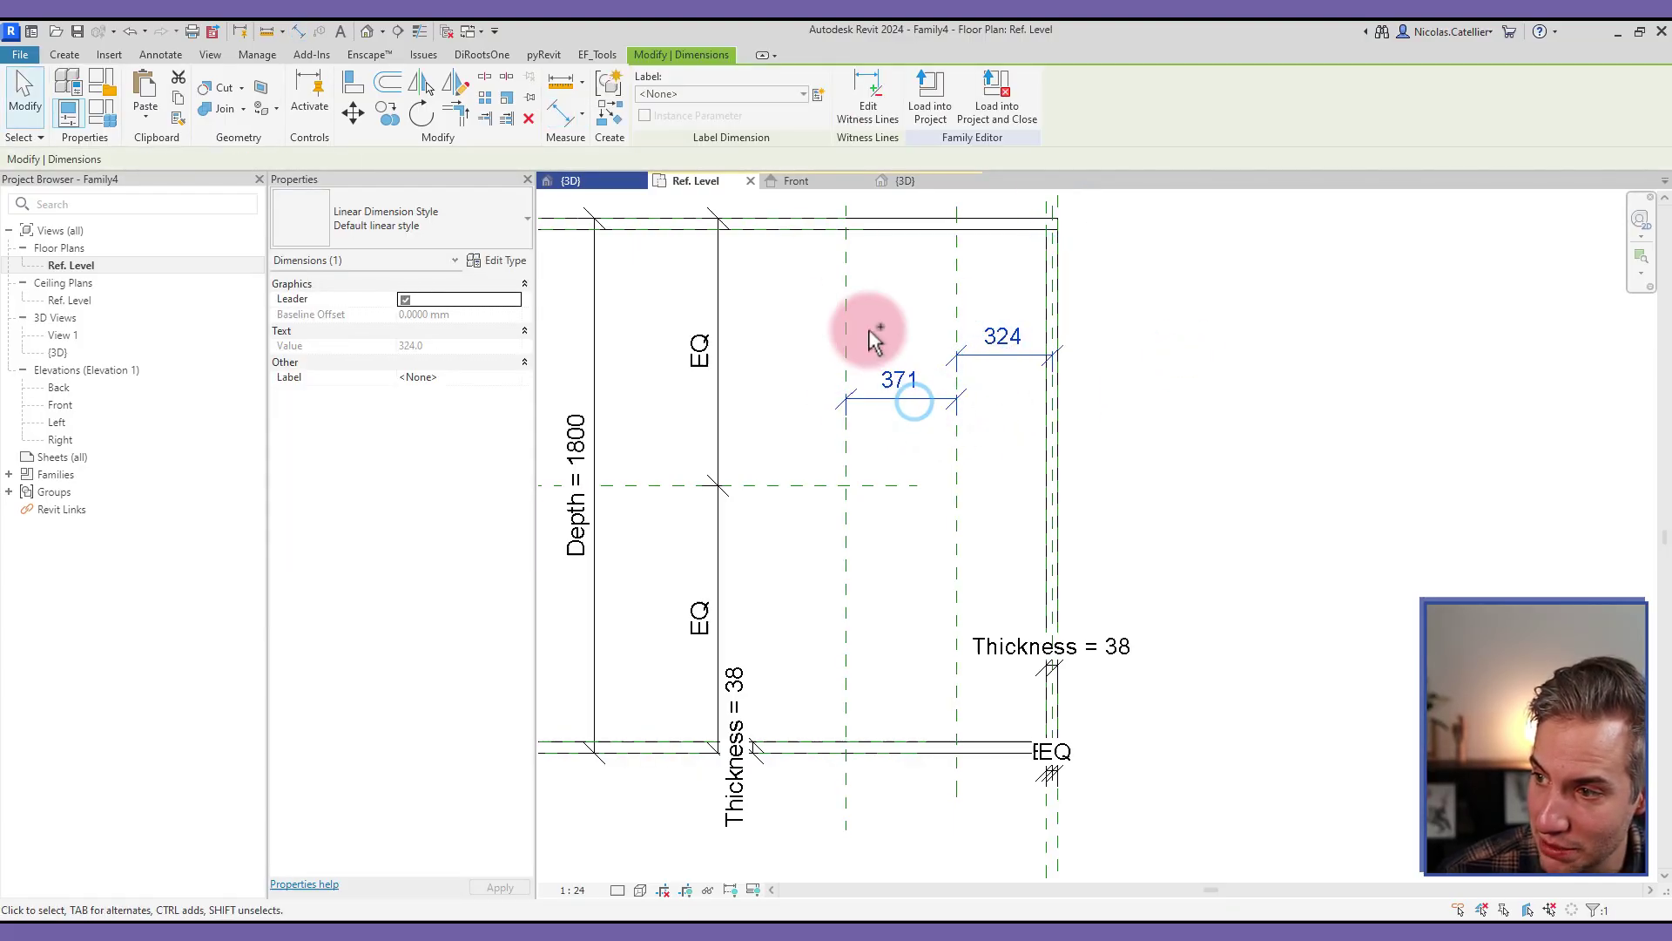
{"action": "left_click", "coordinate": [817, 94]}
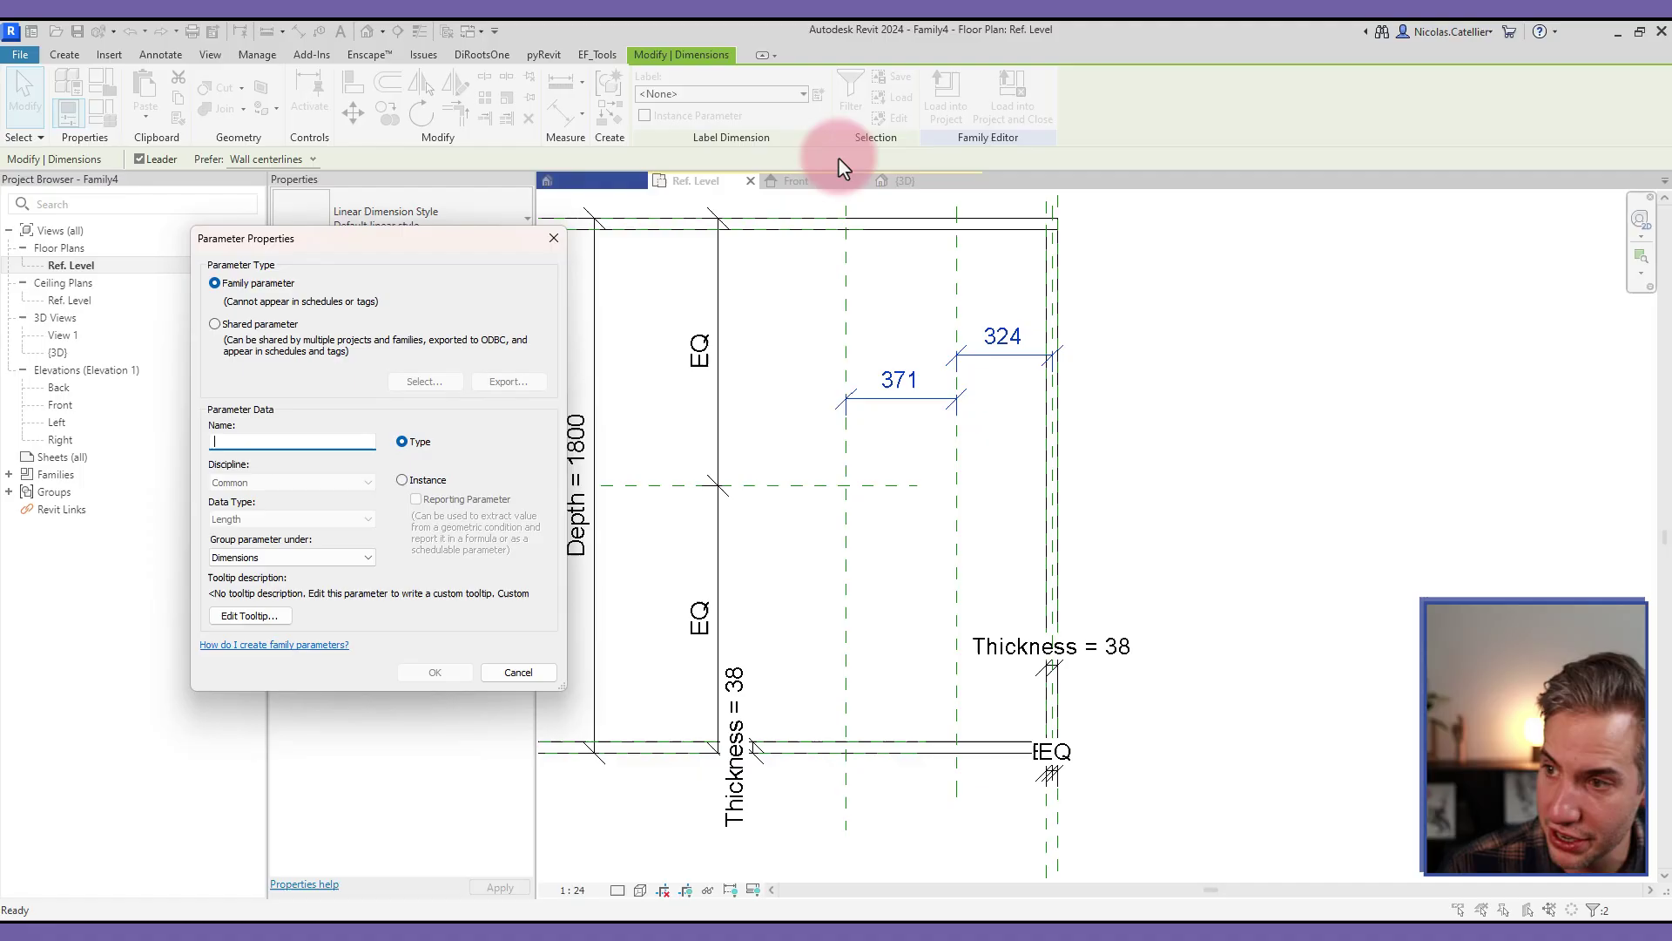
{"action": "type", "text": "Joist Span"}
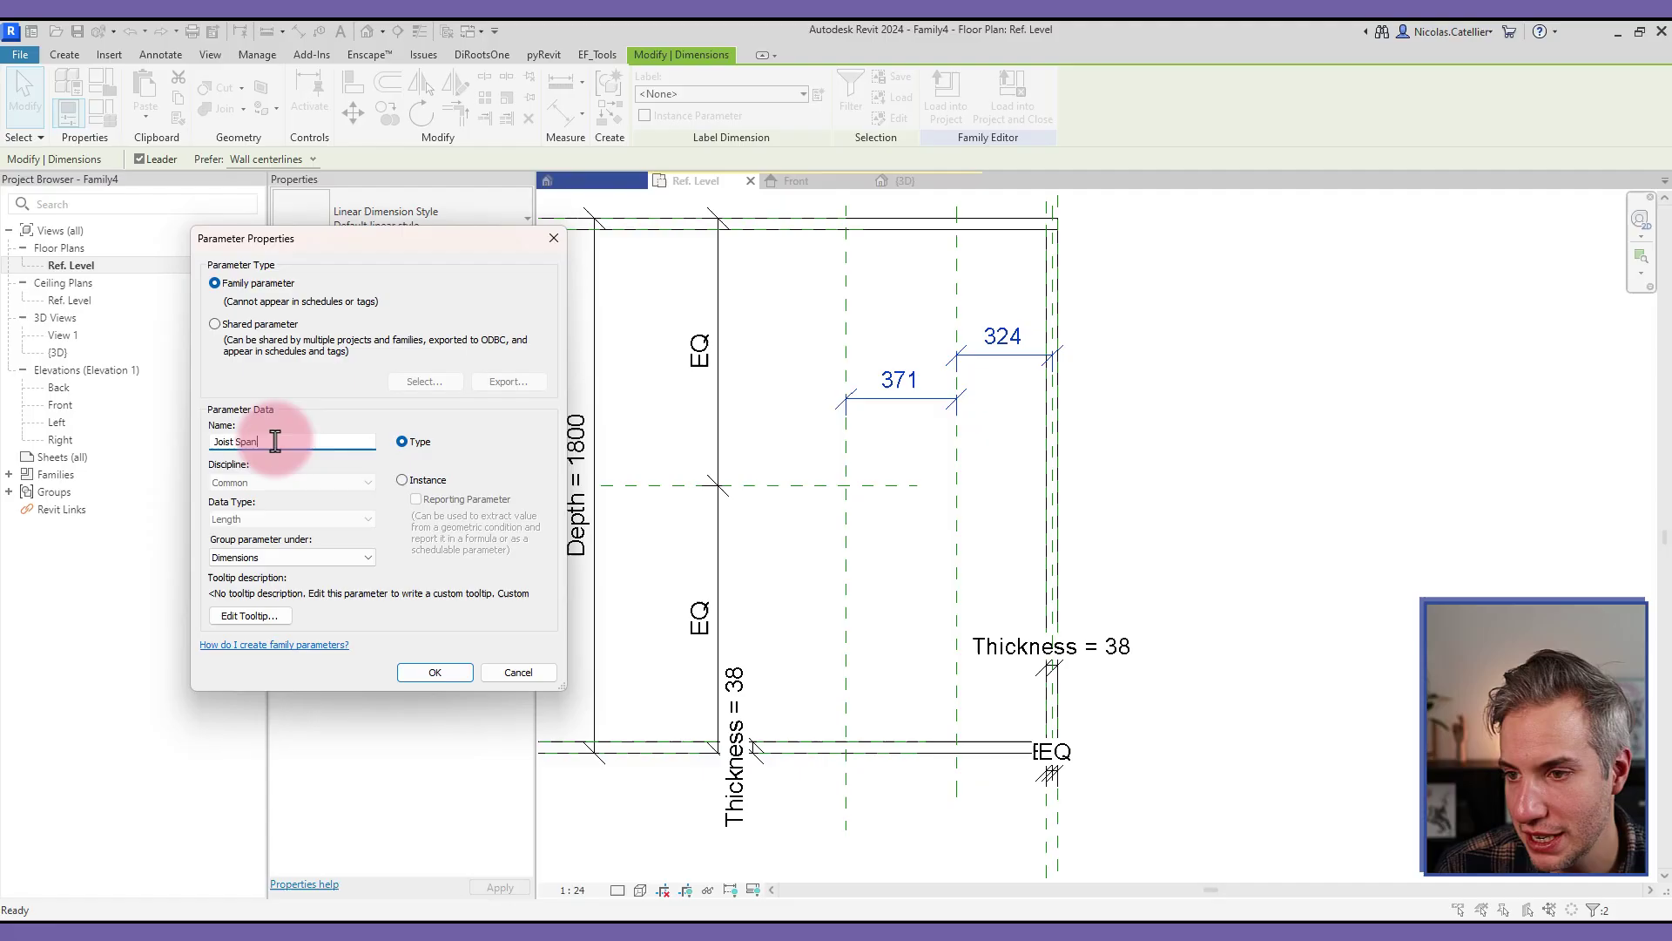
{"action": "left_click", "coordinate": [435, 673]}
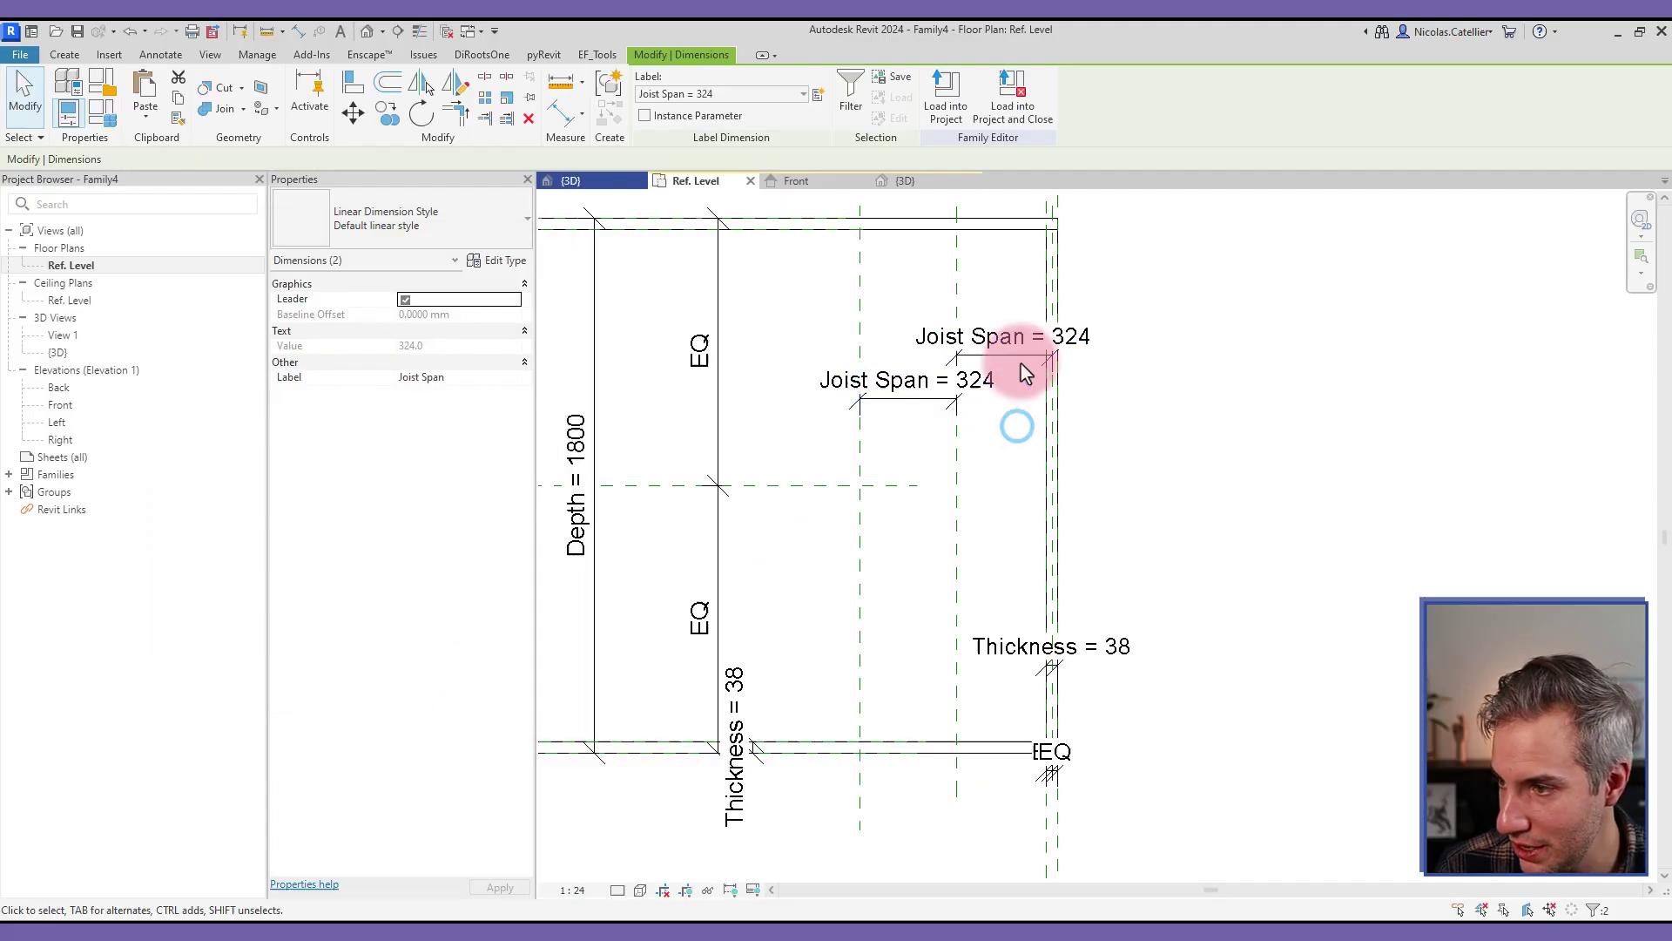
- Set the Joist Span parameter to 400 mm through its dimension
{"action": "left_click", "coordinate": [1021, 370]}
{"action": "left_click", "coordinate": [1035, 345]}
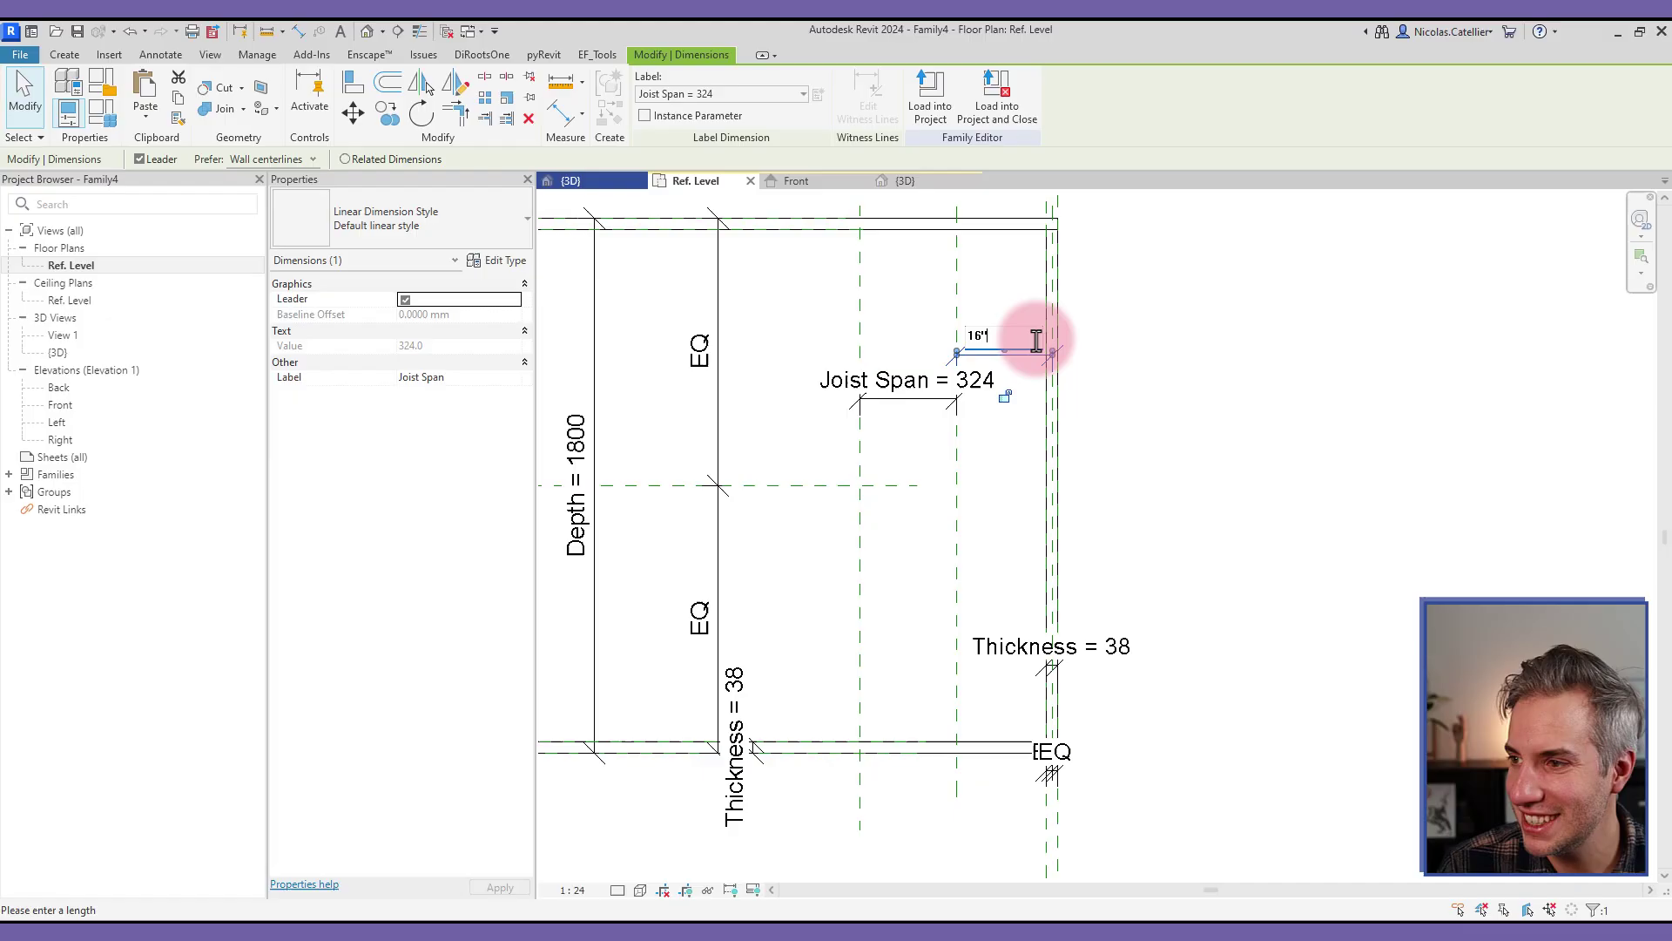
{"action": "key", "text": "Return"}
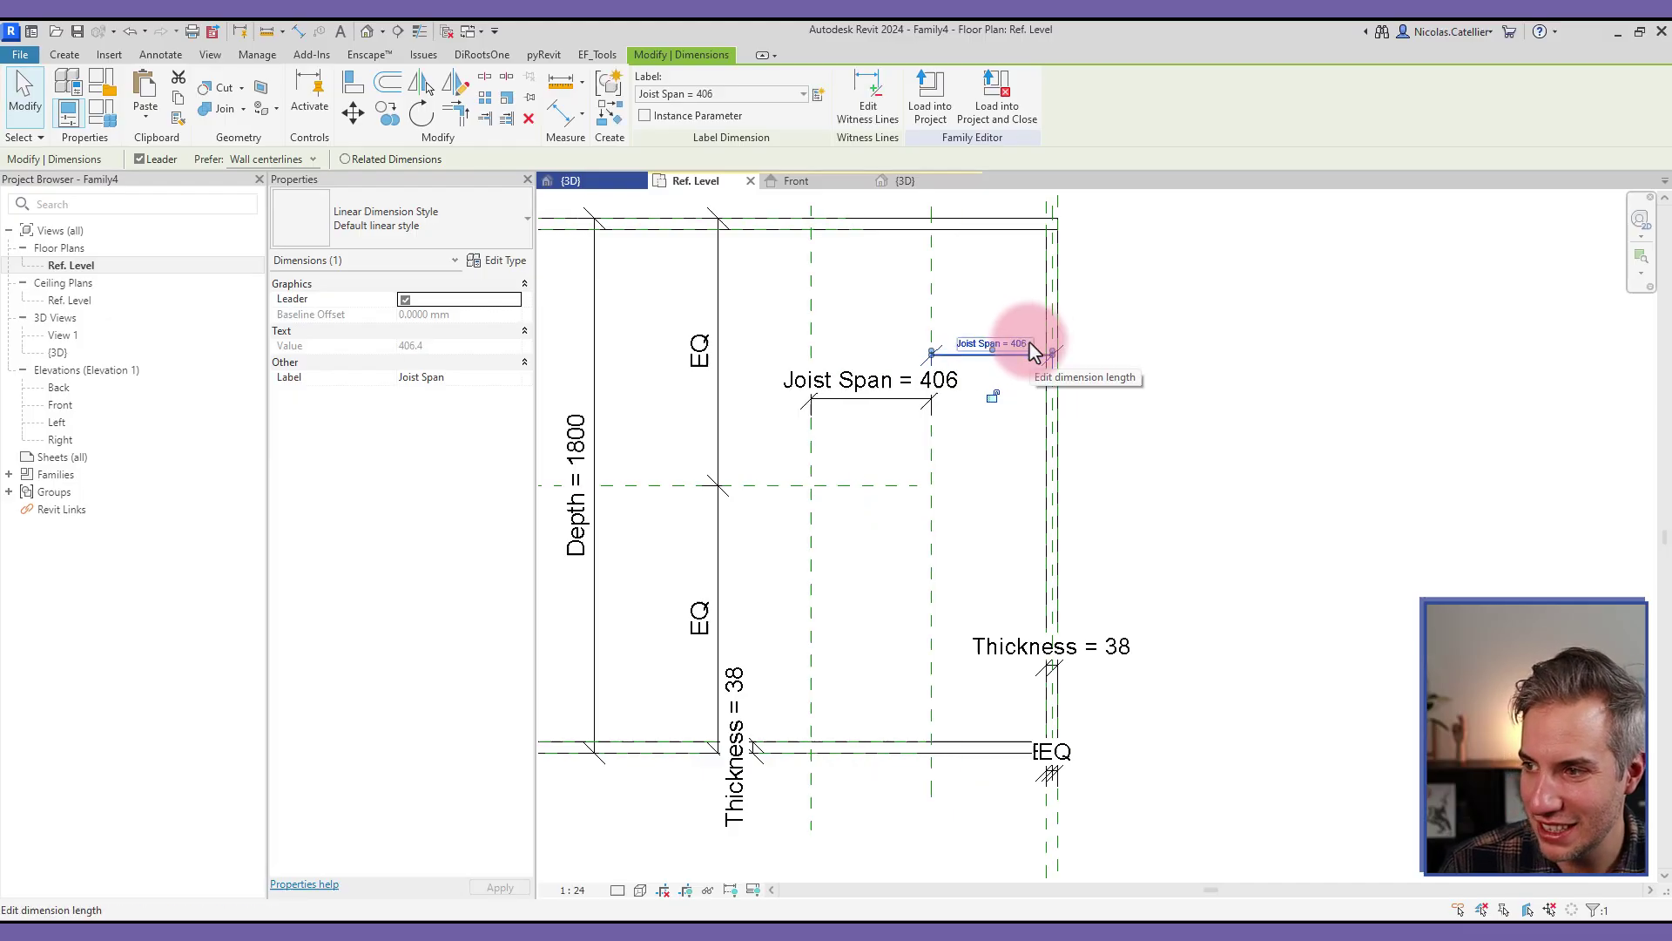
{"action": "key", "text": "Return"}
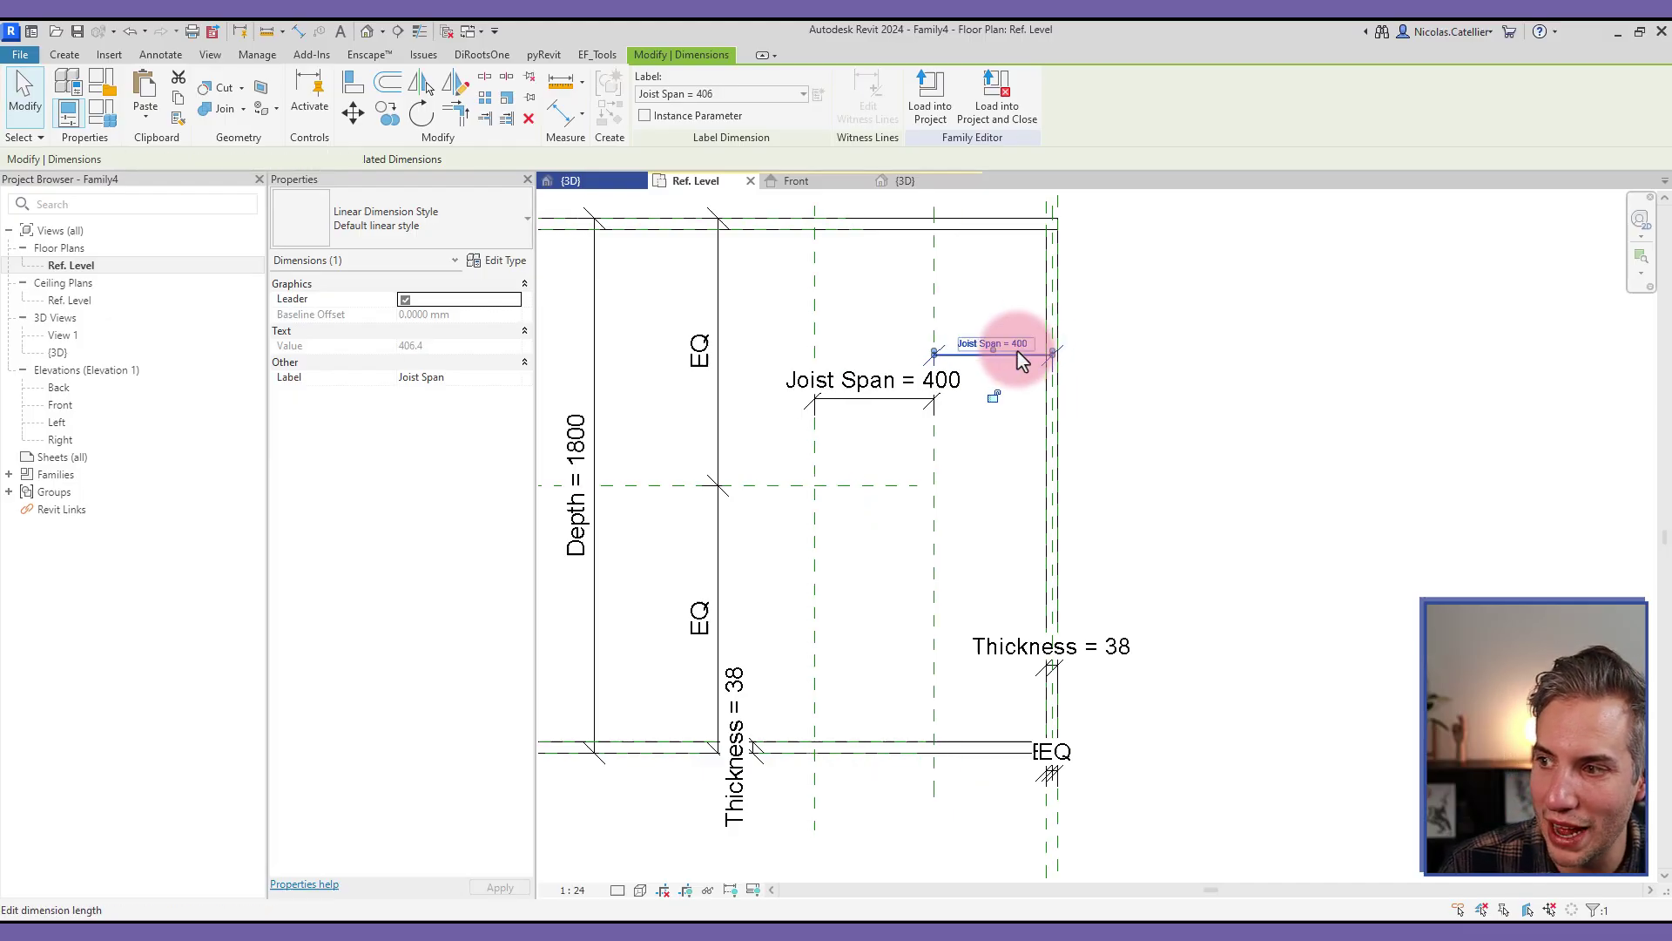
{"action": "left_click", "coordinate": [1296, 436]}
- Copy the right framing member horizontally into the frame, placing the joist between the two Joist Span reference planes
{"action": "scroll", "coordinate": [1336, 672], "scroll_direction": "down", "scroll_amount": 3}
{"action": "scroll", "coordinate": [1157, 603], "scroll_direction": "up", "scroll_amount": 2}
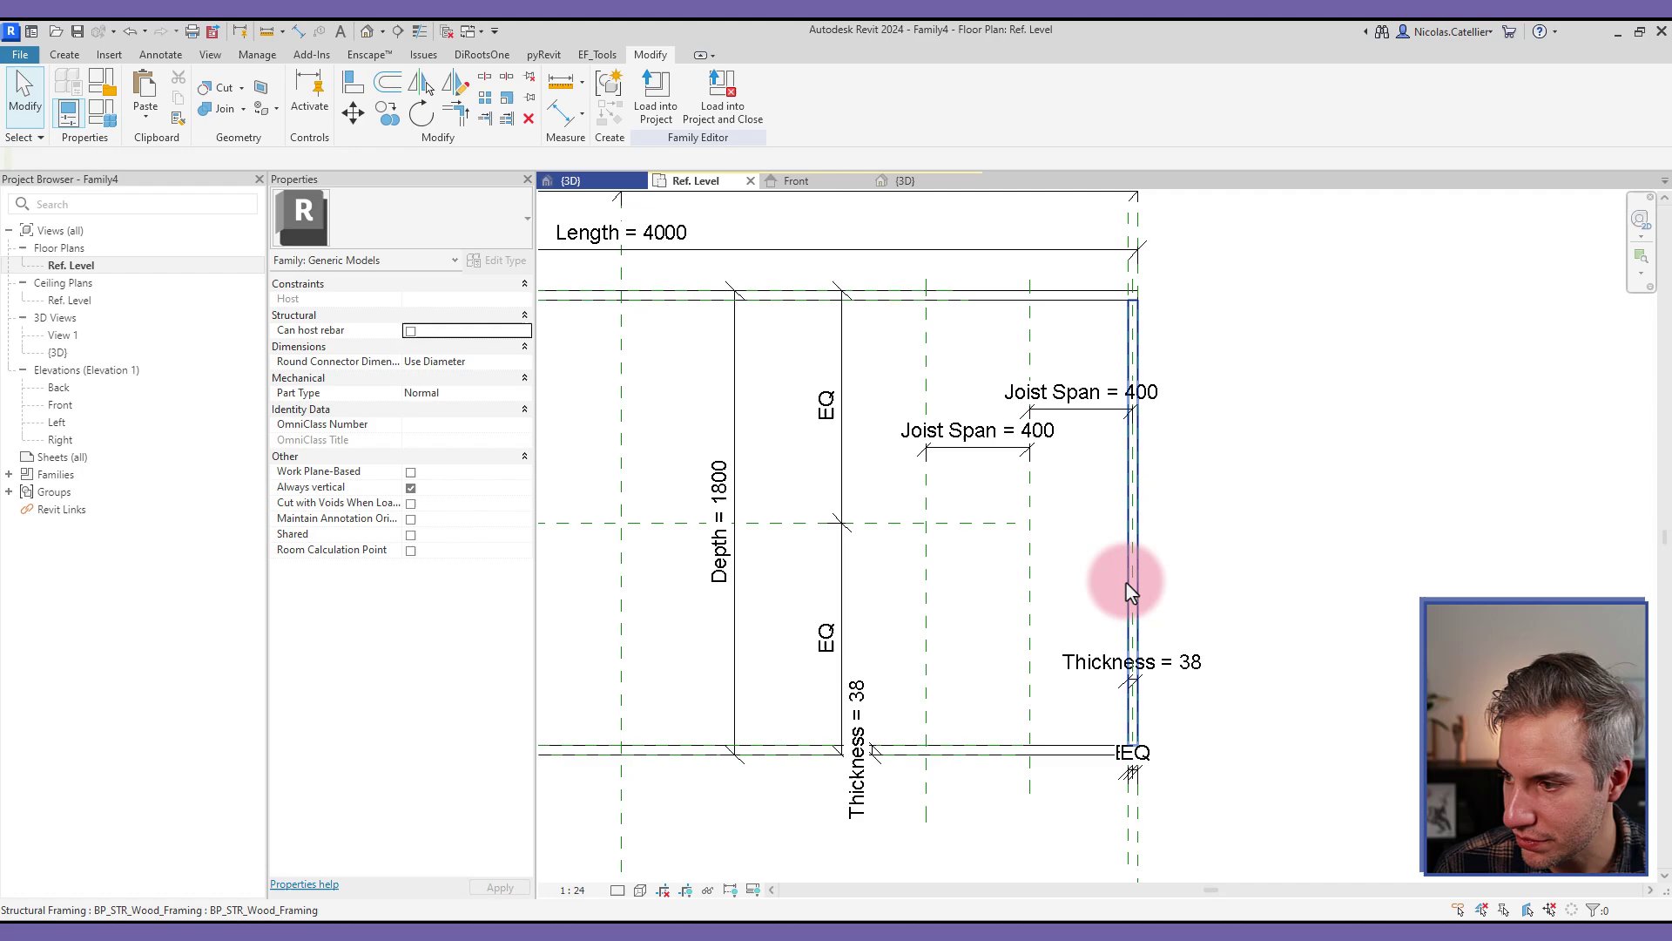
{"action": "left_click", "coordinate": [1128, 585]}
{"action": "key", "text": "c"}
{"action": "key", "text": "o"}
{"action": "left_click", "coordinate": [1126, 581]}
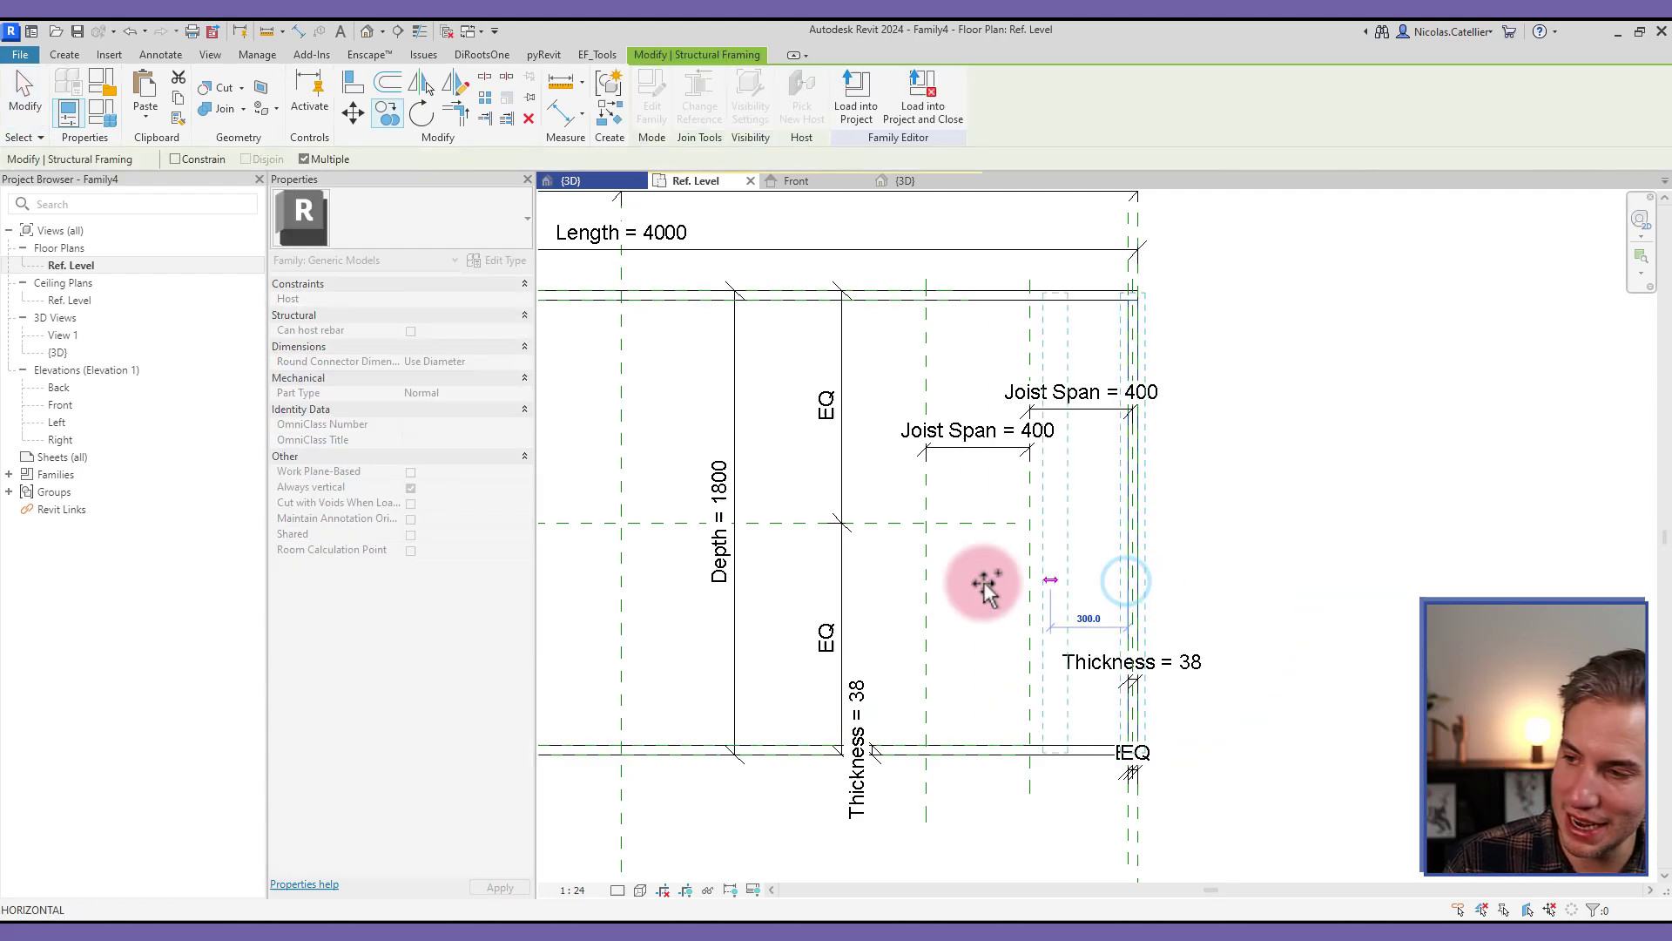
{"action": "left_click", "coordinate": [967, 585]}
{"action": "key", "text": "Escape"}
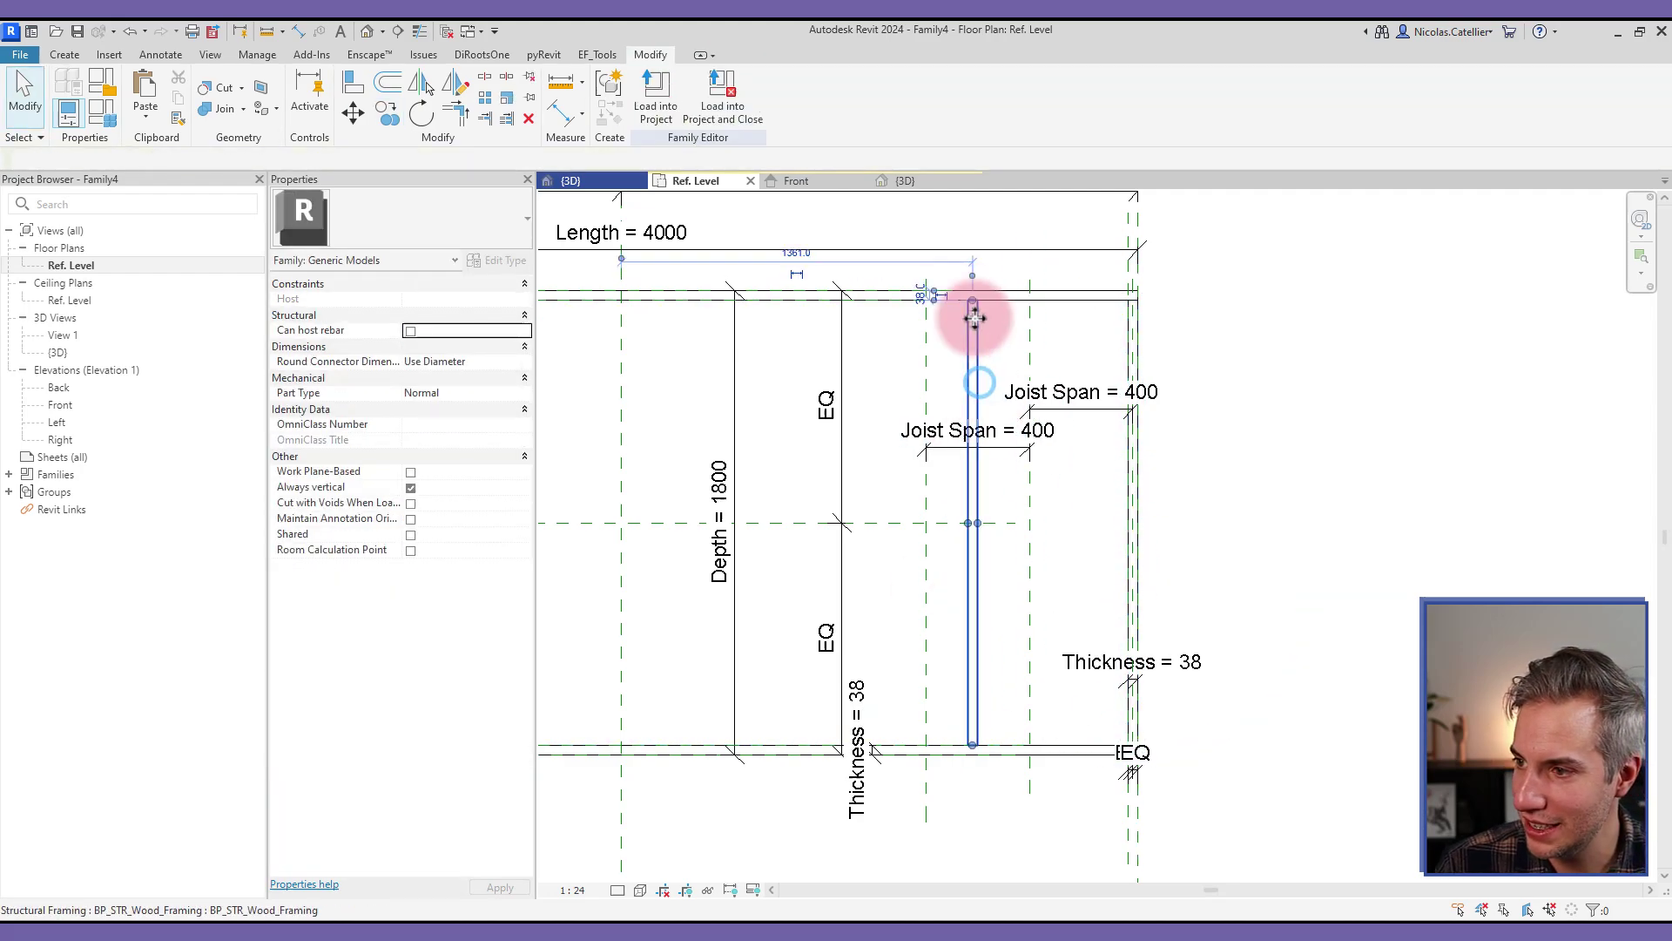
- Align the copied joist's upper end with the inner face of the frame's upper member and lock it
{"action": "key", "text": "a"}
{"action": "key", "text": "l"}
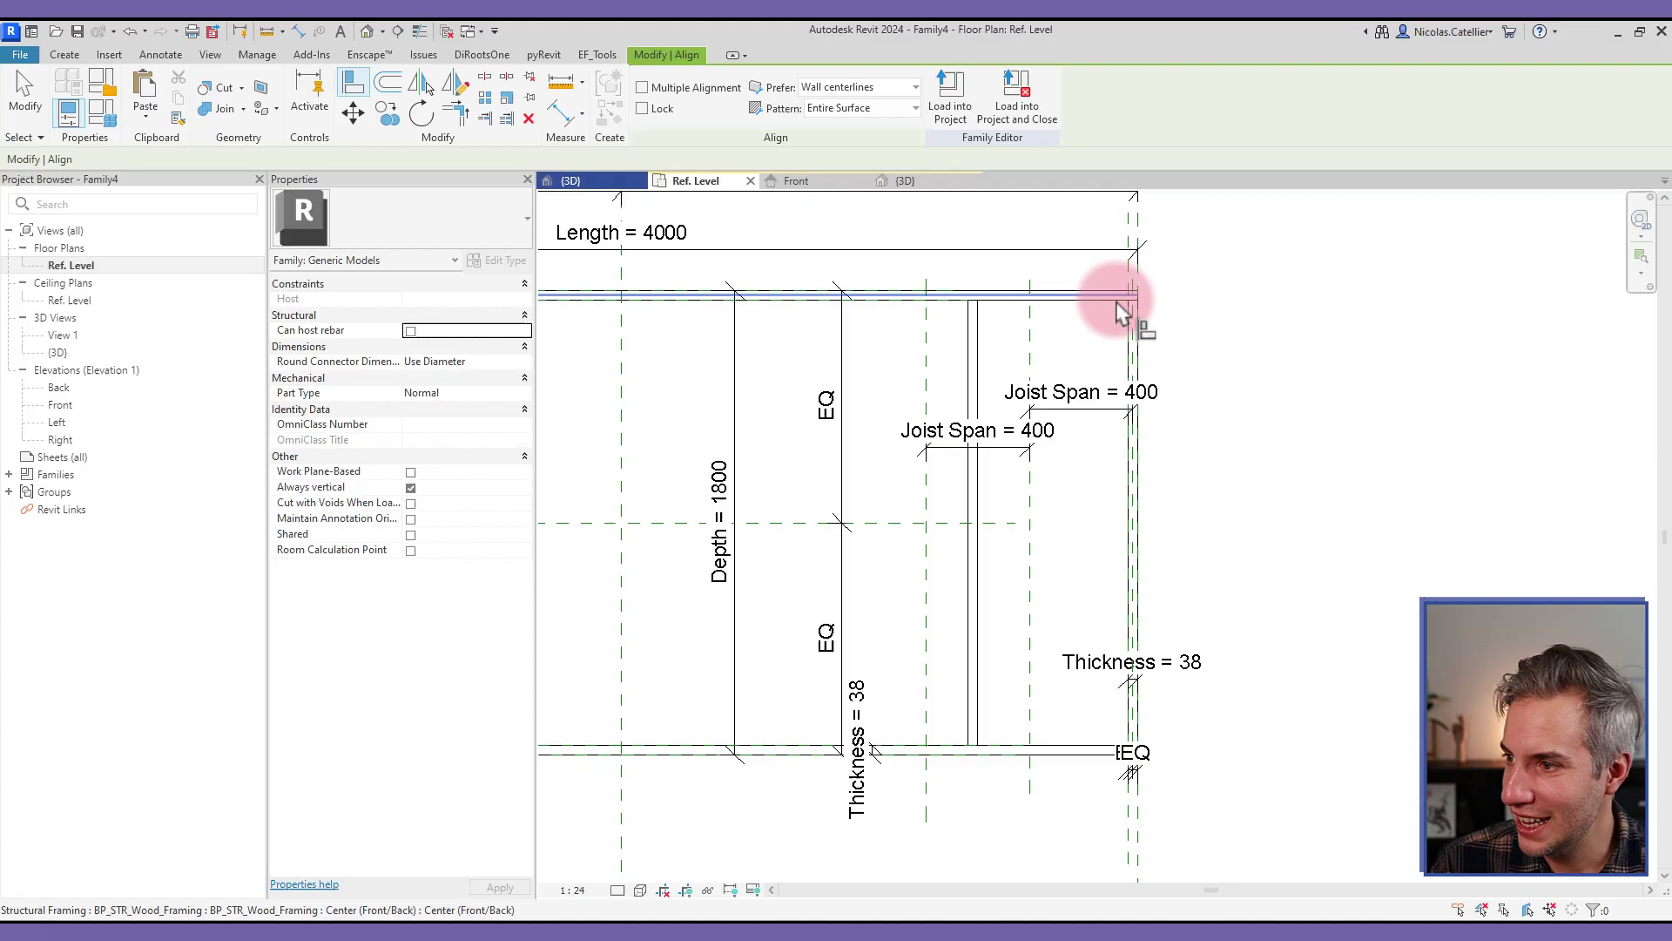
{"action": "scroll", "coordinate": [1195, 336], "scroll_direction": "down", "scroll_amount": 2}
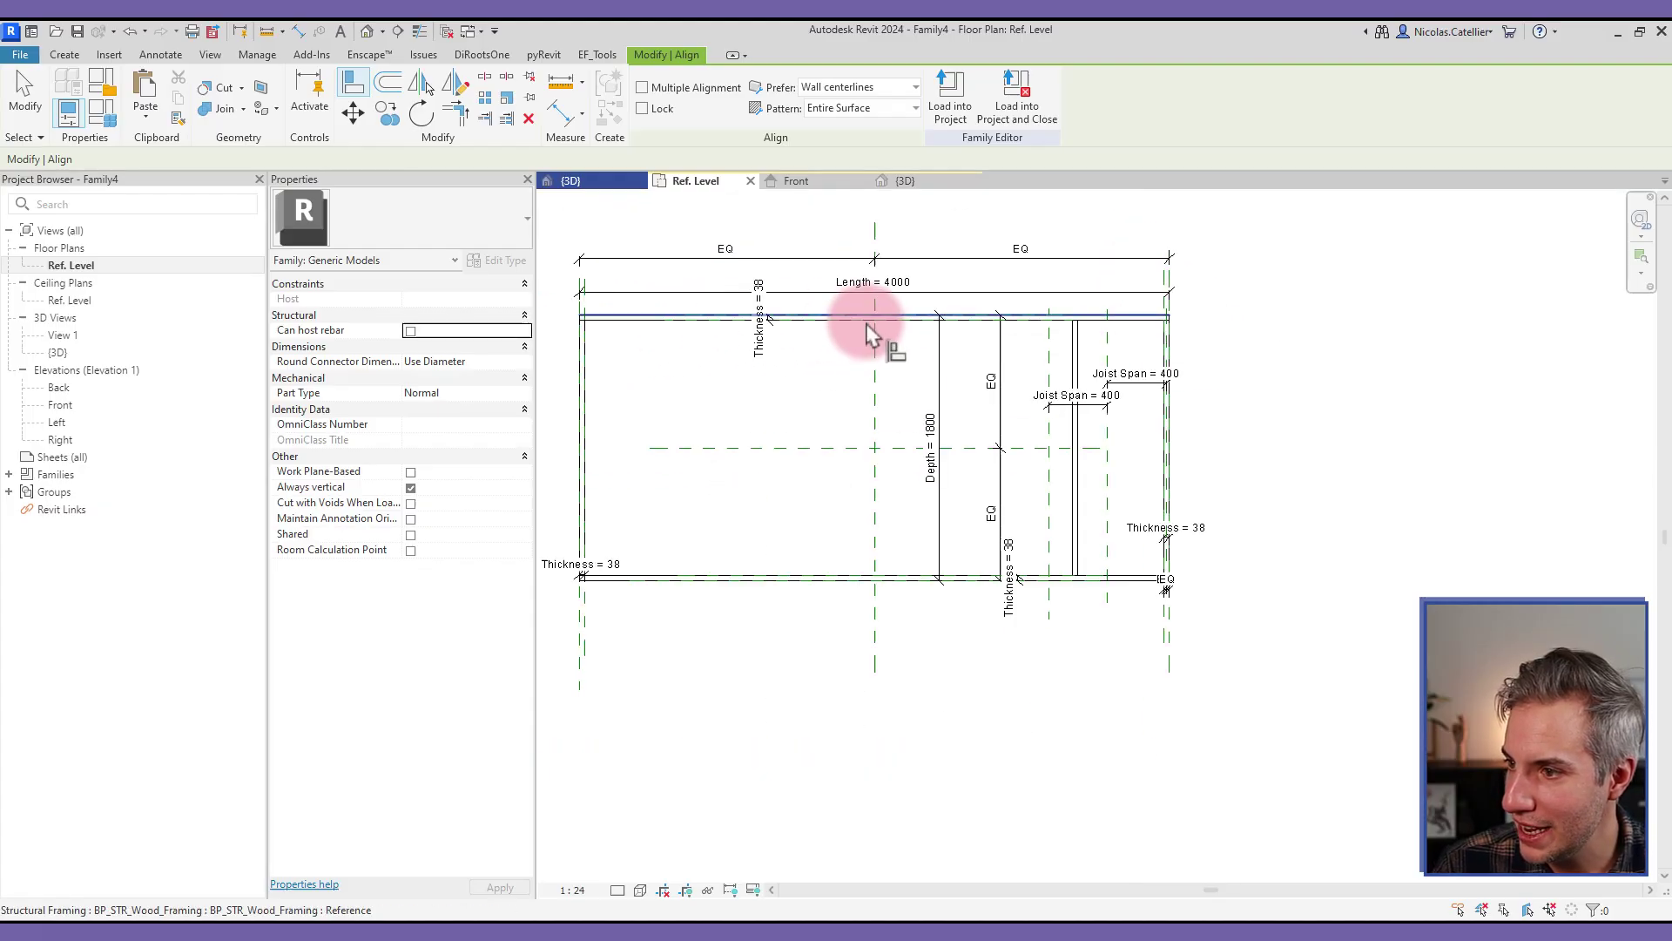
{"action": "scroll", "coordinate": [923, 322], "scroll_direction": "up", "scroll_amount": 2}
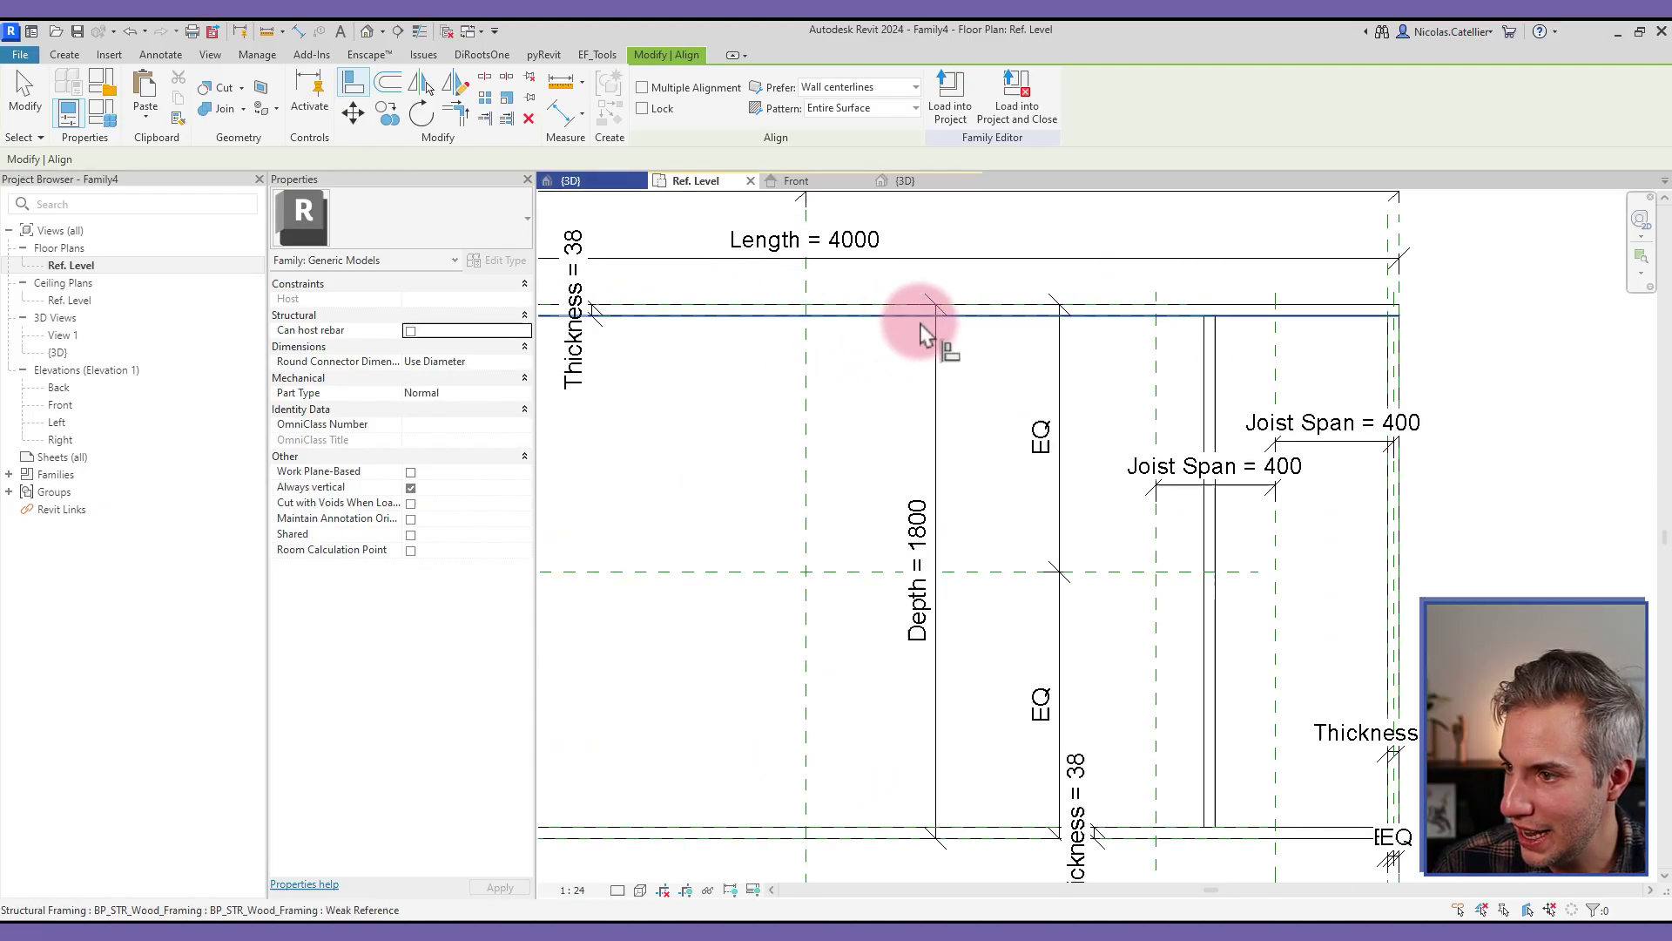
{"action": "left_click", "coordinate": [915, 329]}
{"action": "scroll", "coordinate": [1219, 324], "scroll_direction": "up", "scroll_amount": 1}
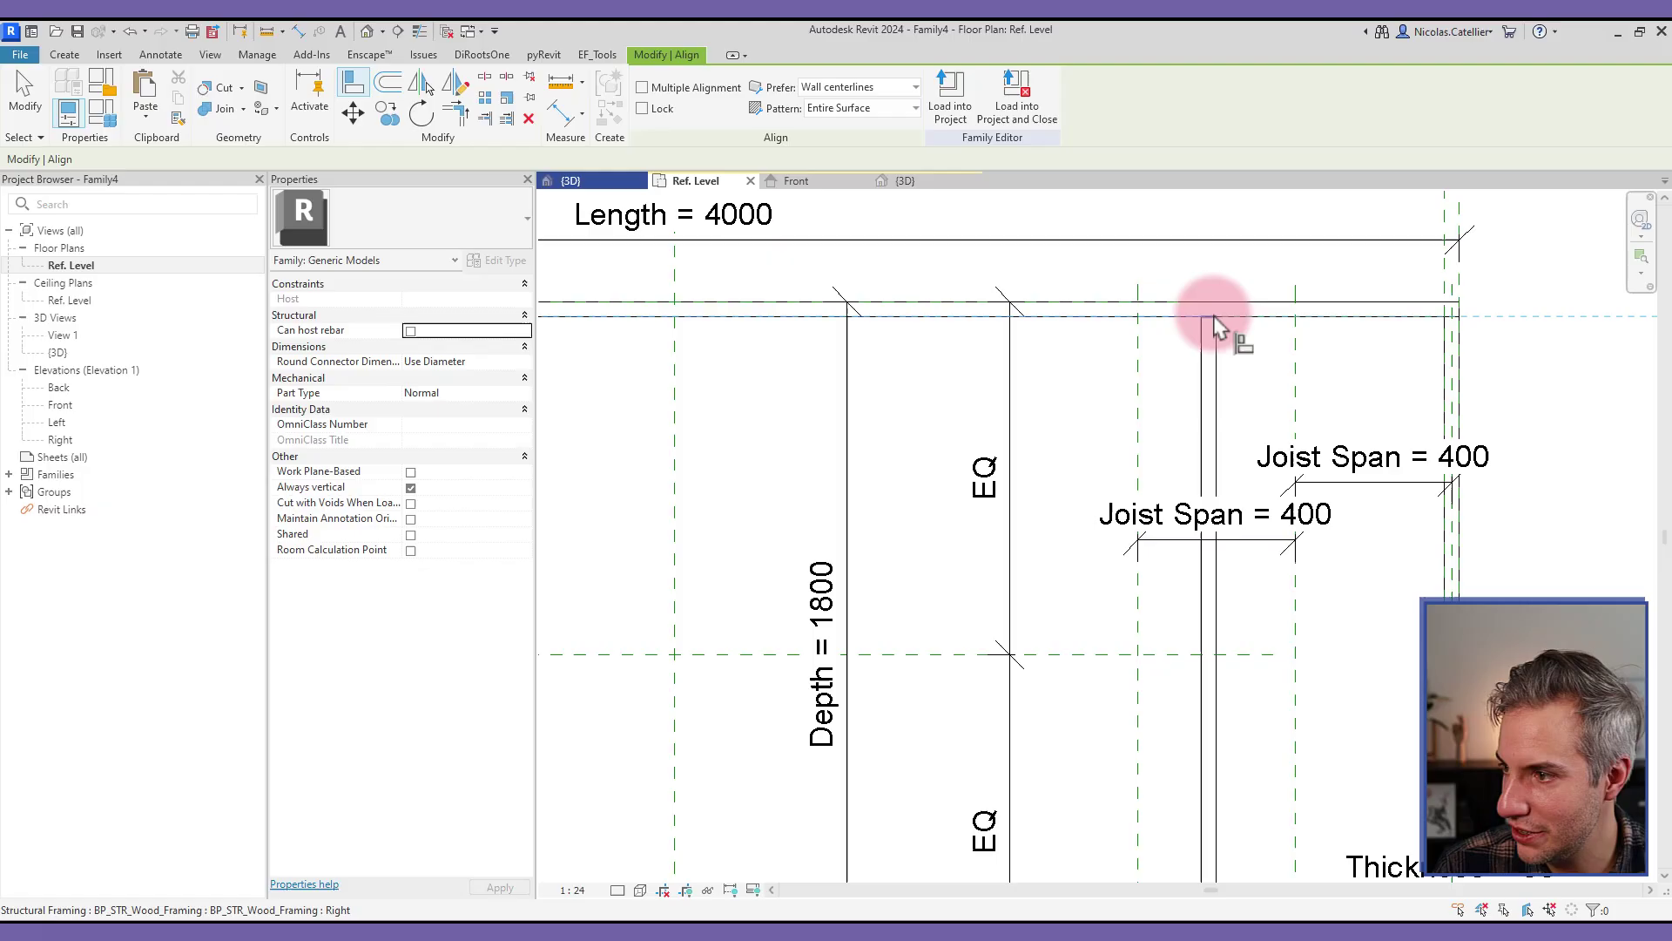
{"action": "left_click", "coordinate": [1215, 327]}
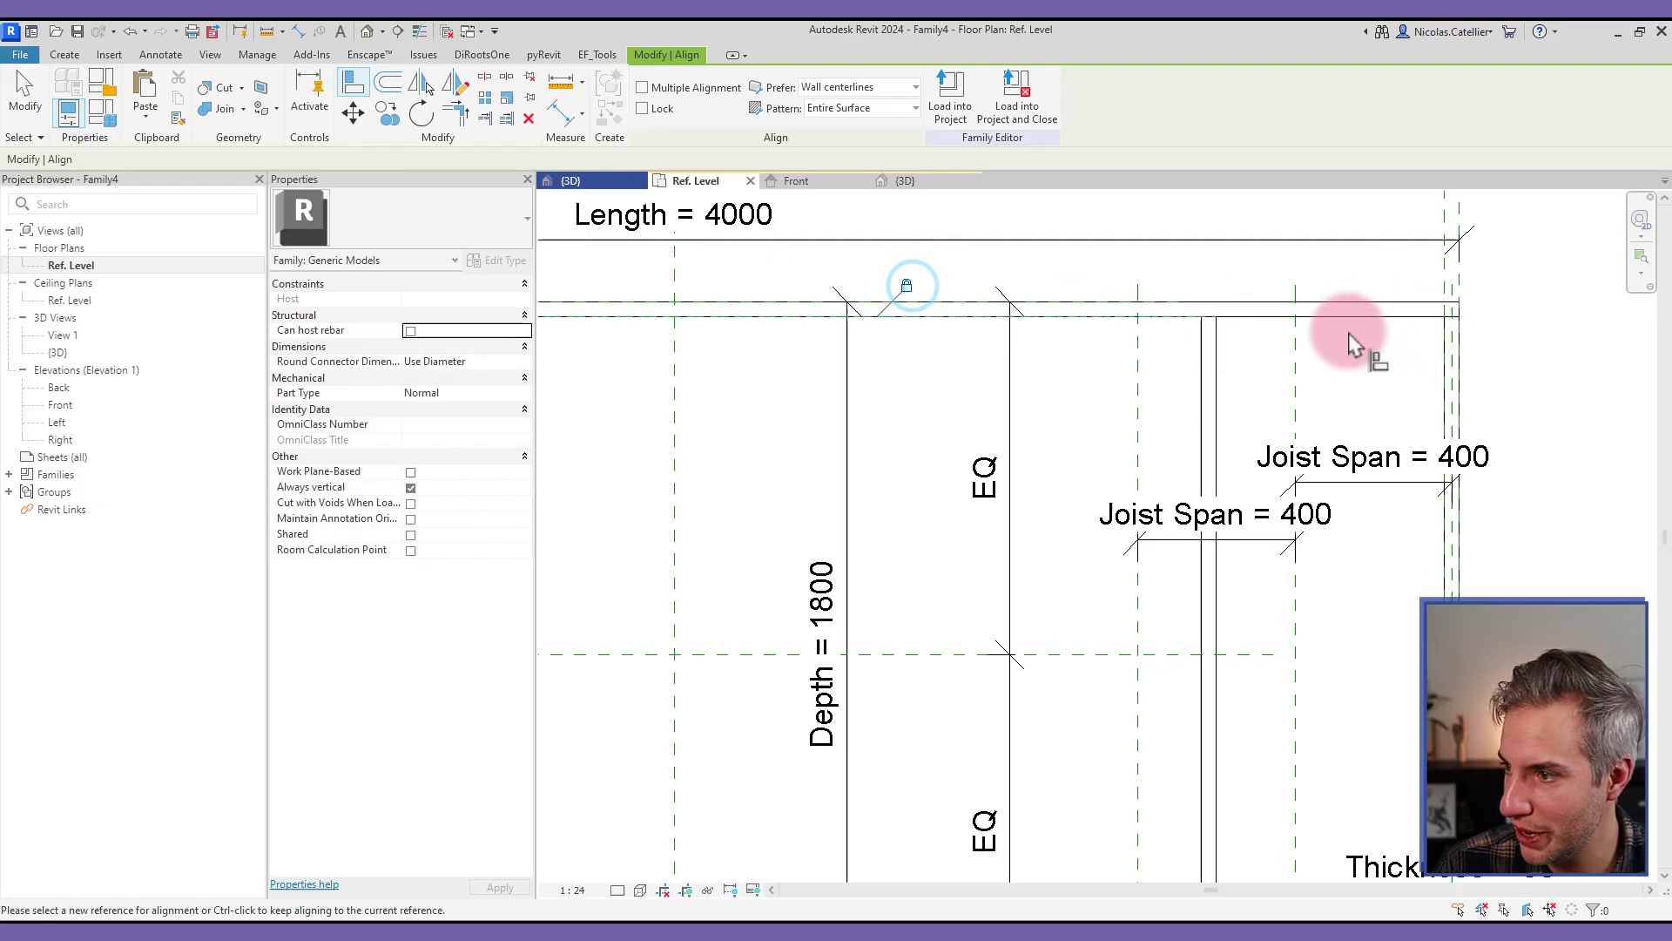
- Align the joist's centreline with the Joist Span reference plane nearest the right member and lock it
{"action": "left_click", "coordinate": [1216, 366]}
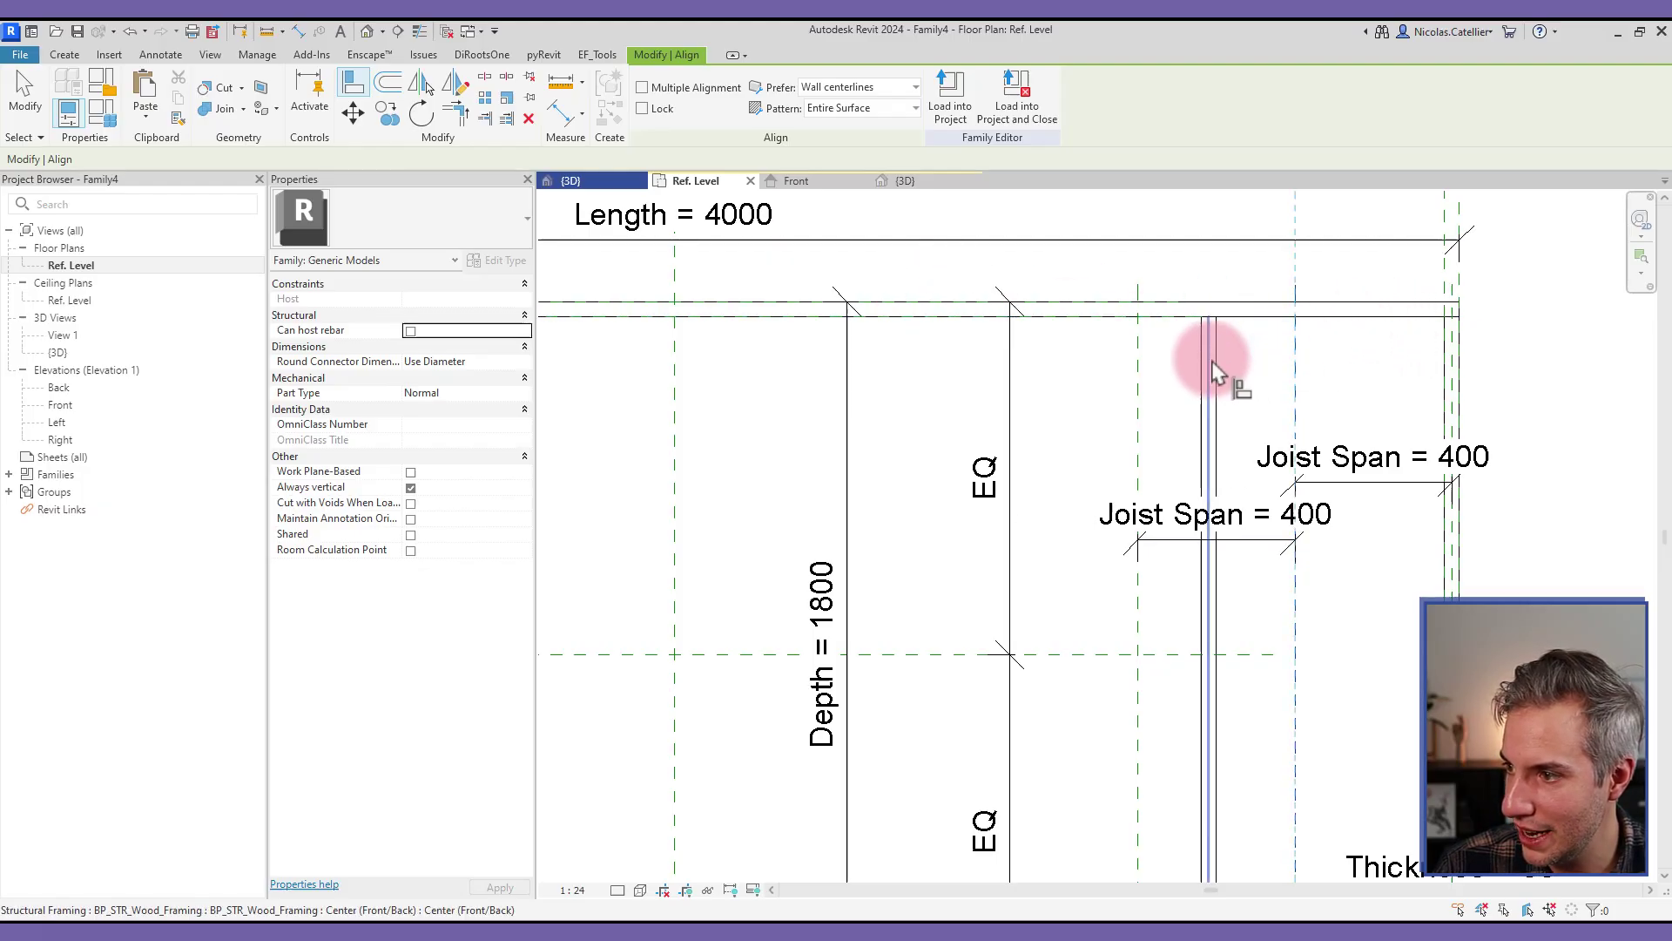
{"action": "left_click", "coordinate": [1337, 342]}
{"action": "key", "text": "Escape"}
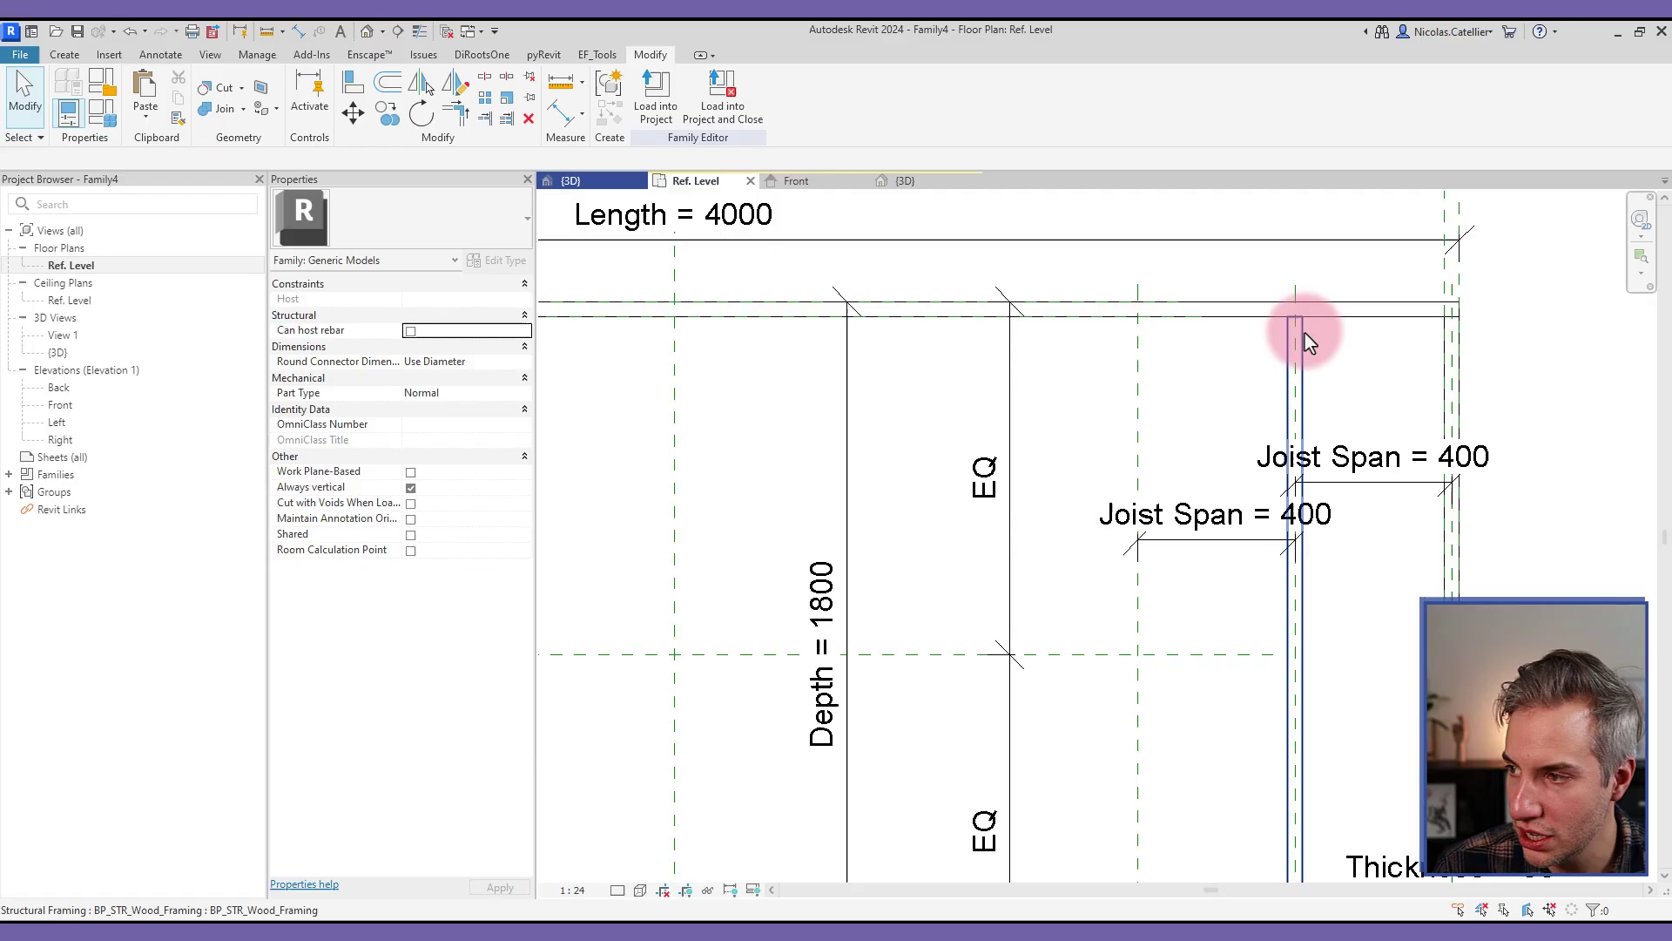
- Array the joist linearly as 2 grouped and associated members using Move To 2nd, placing the second beyond the farther Joist Span plane
{"action": "left_click", "coordinate": [1299, 331]}
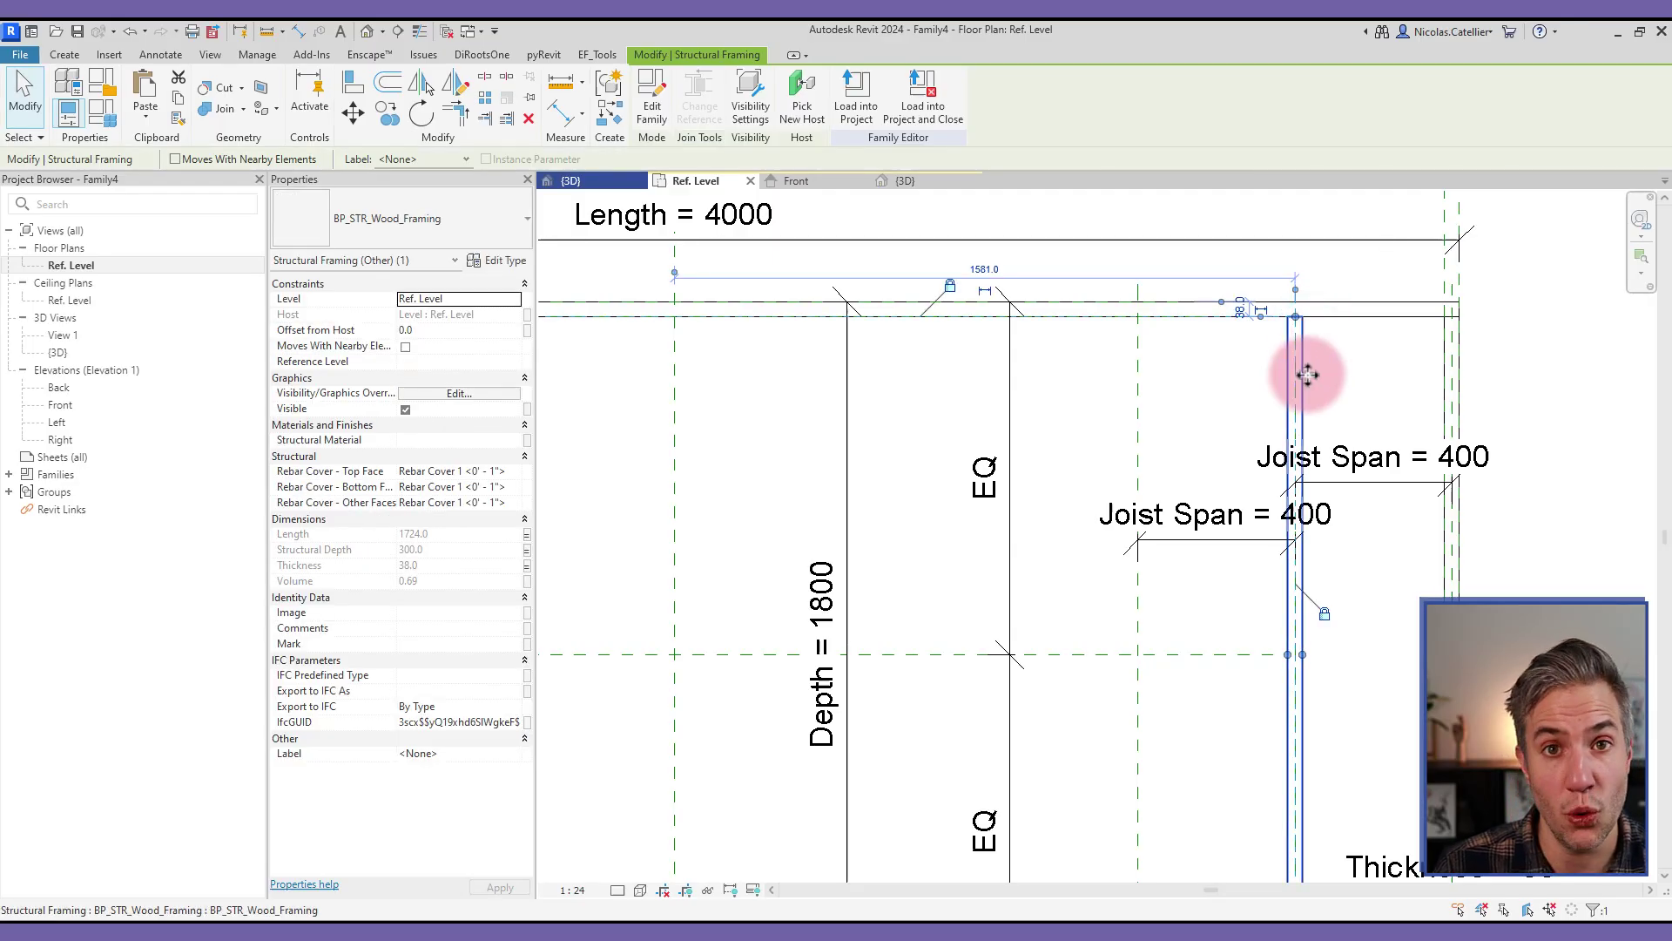
{"action": "left_click", "coordinate": [485, 100]}
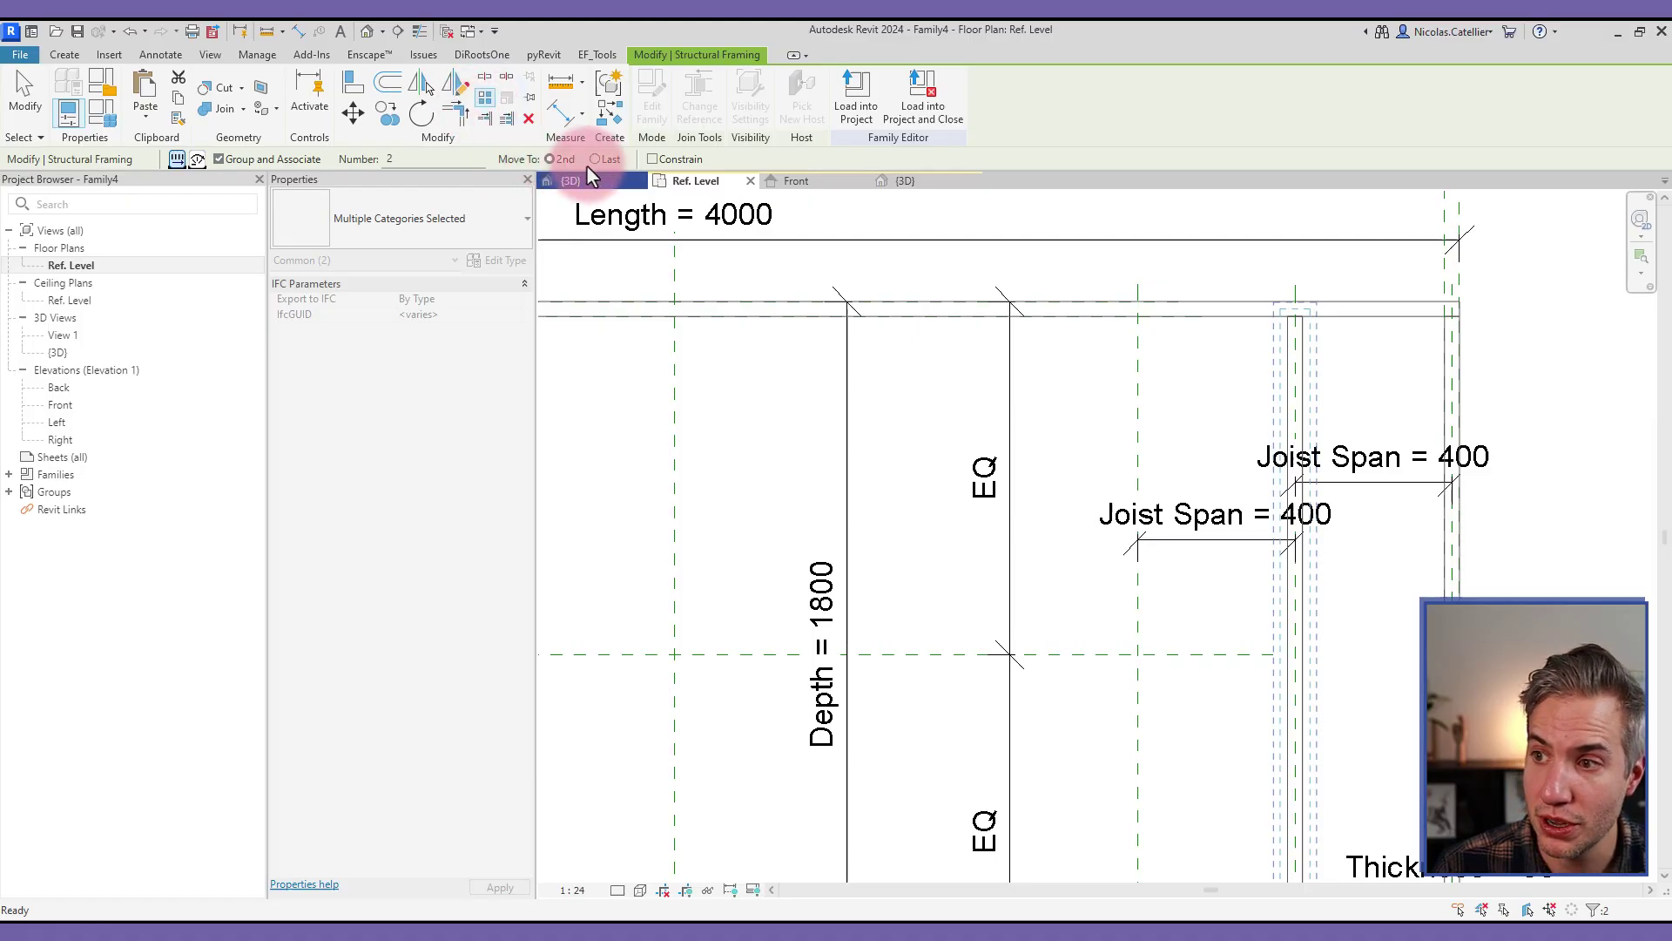
{"action": "left_click", "coordinate": [555, 164]}
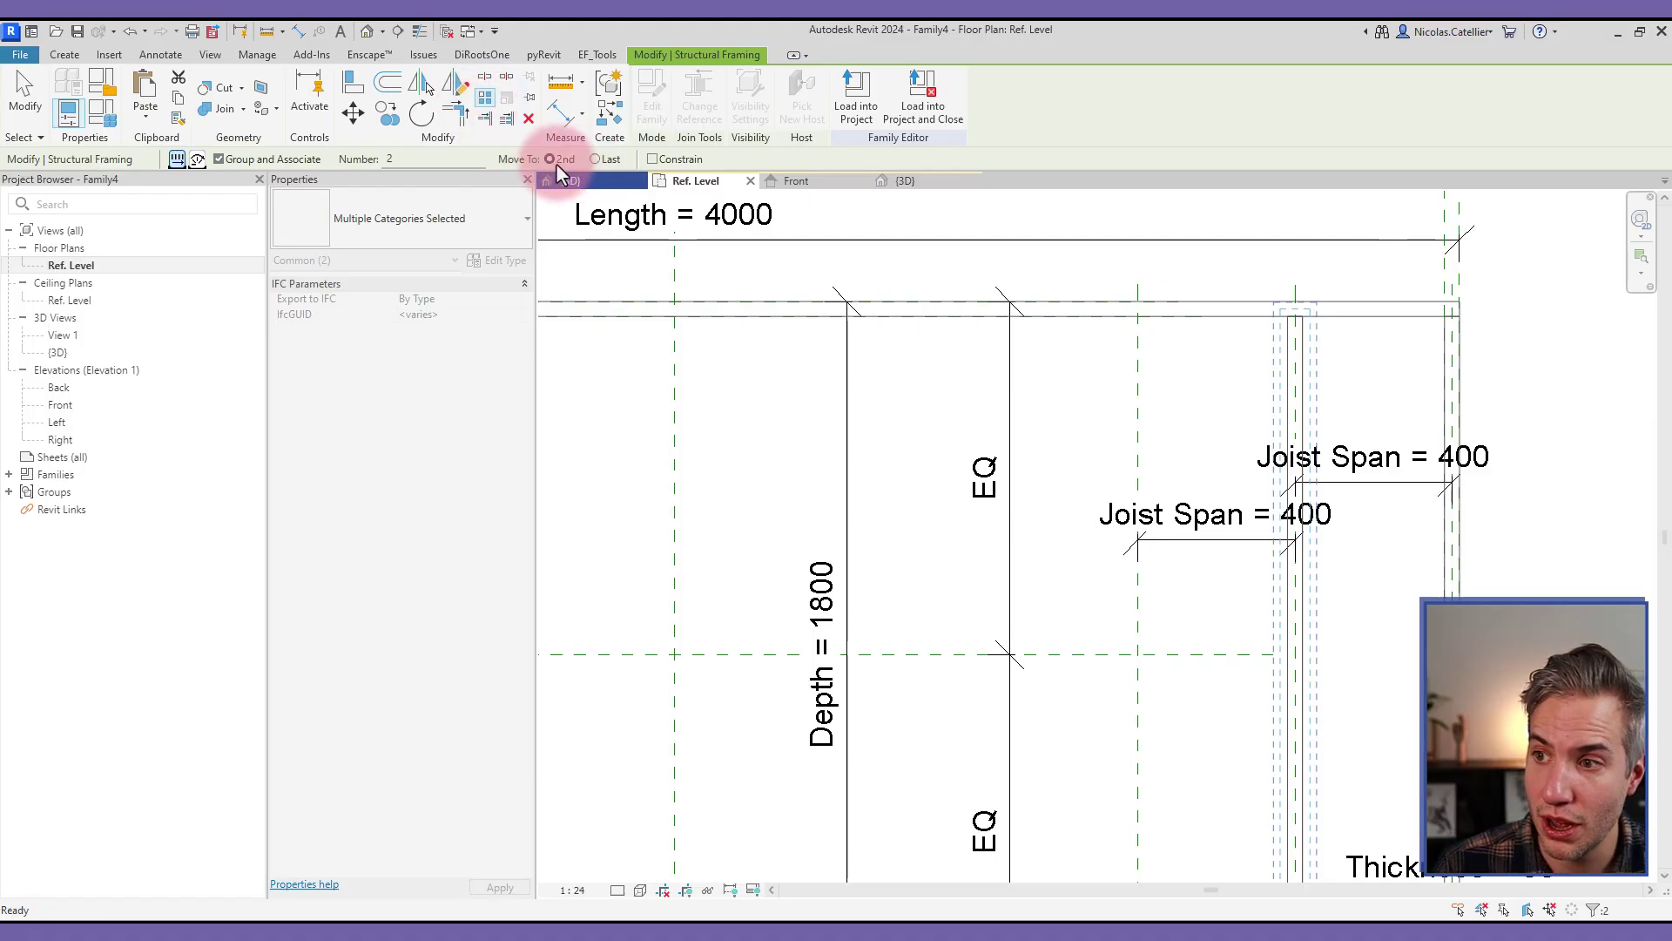
{"action": "left_click", "coordinate": [1296, 375]}
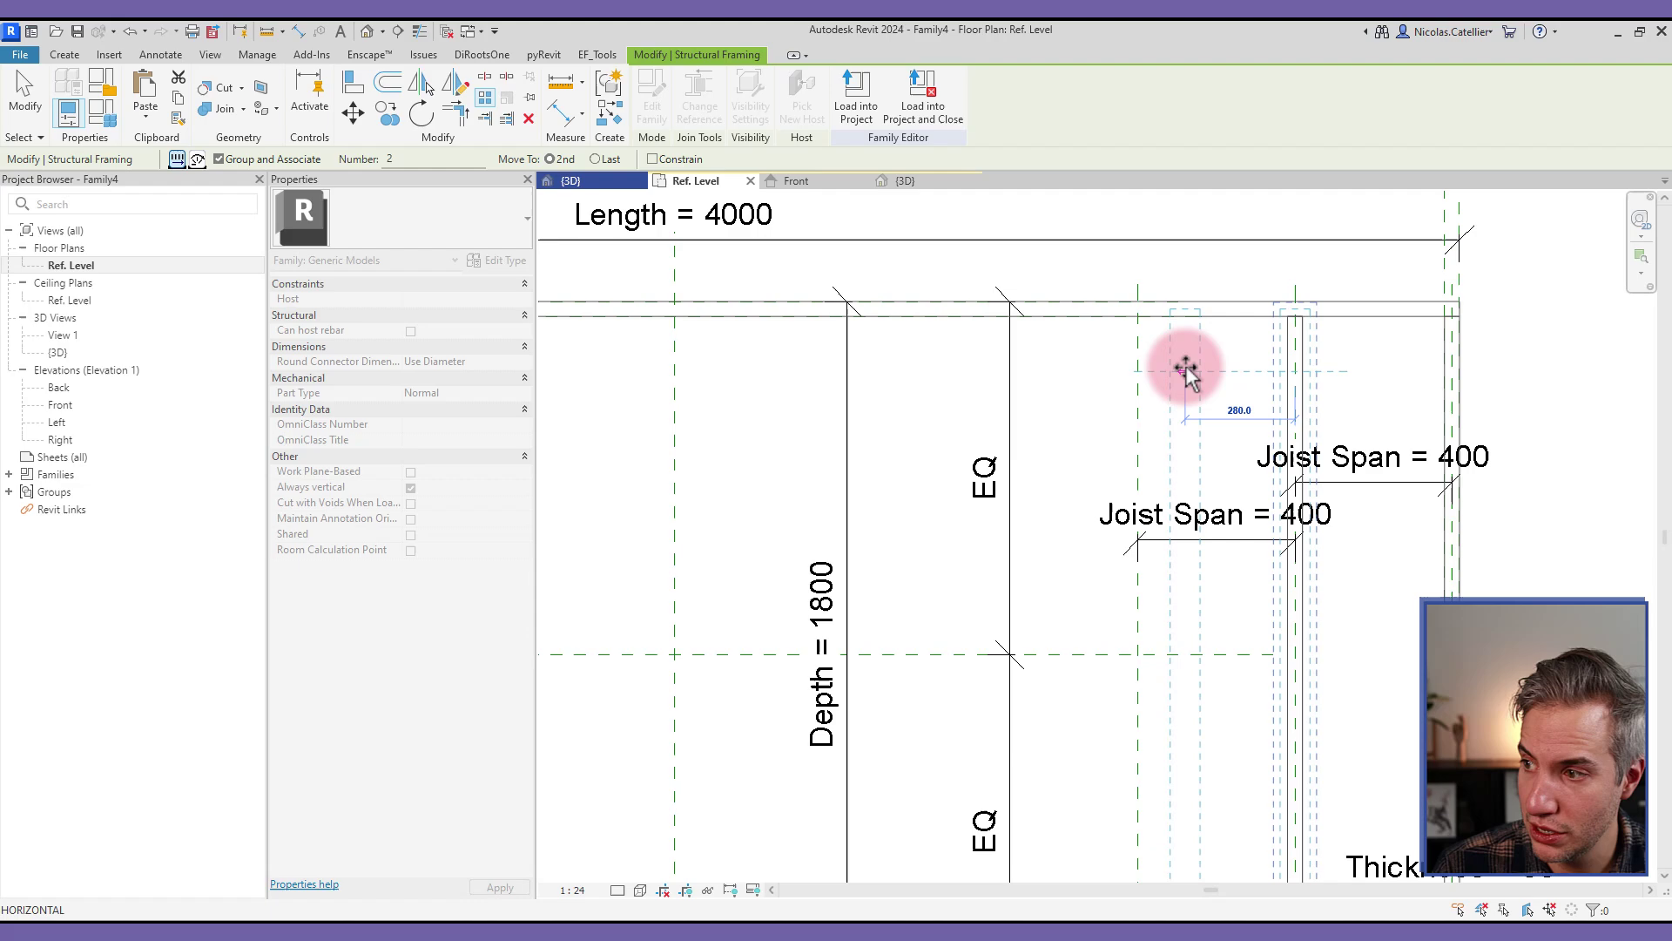
{"action": "left_click", "coordinate": [1137, 366]}
{"action": "left_click", "coordinate": [1101, 362]}
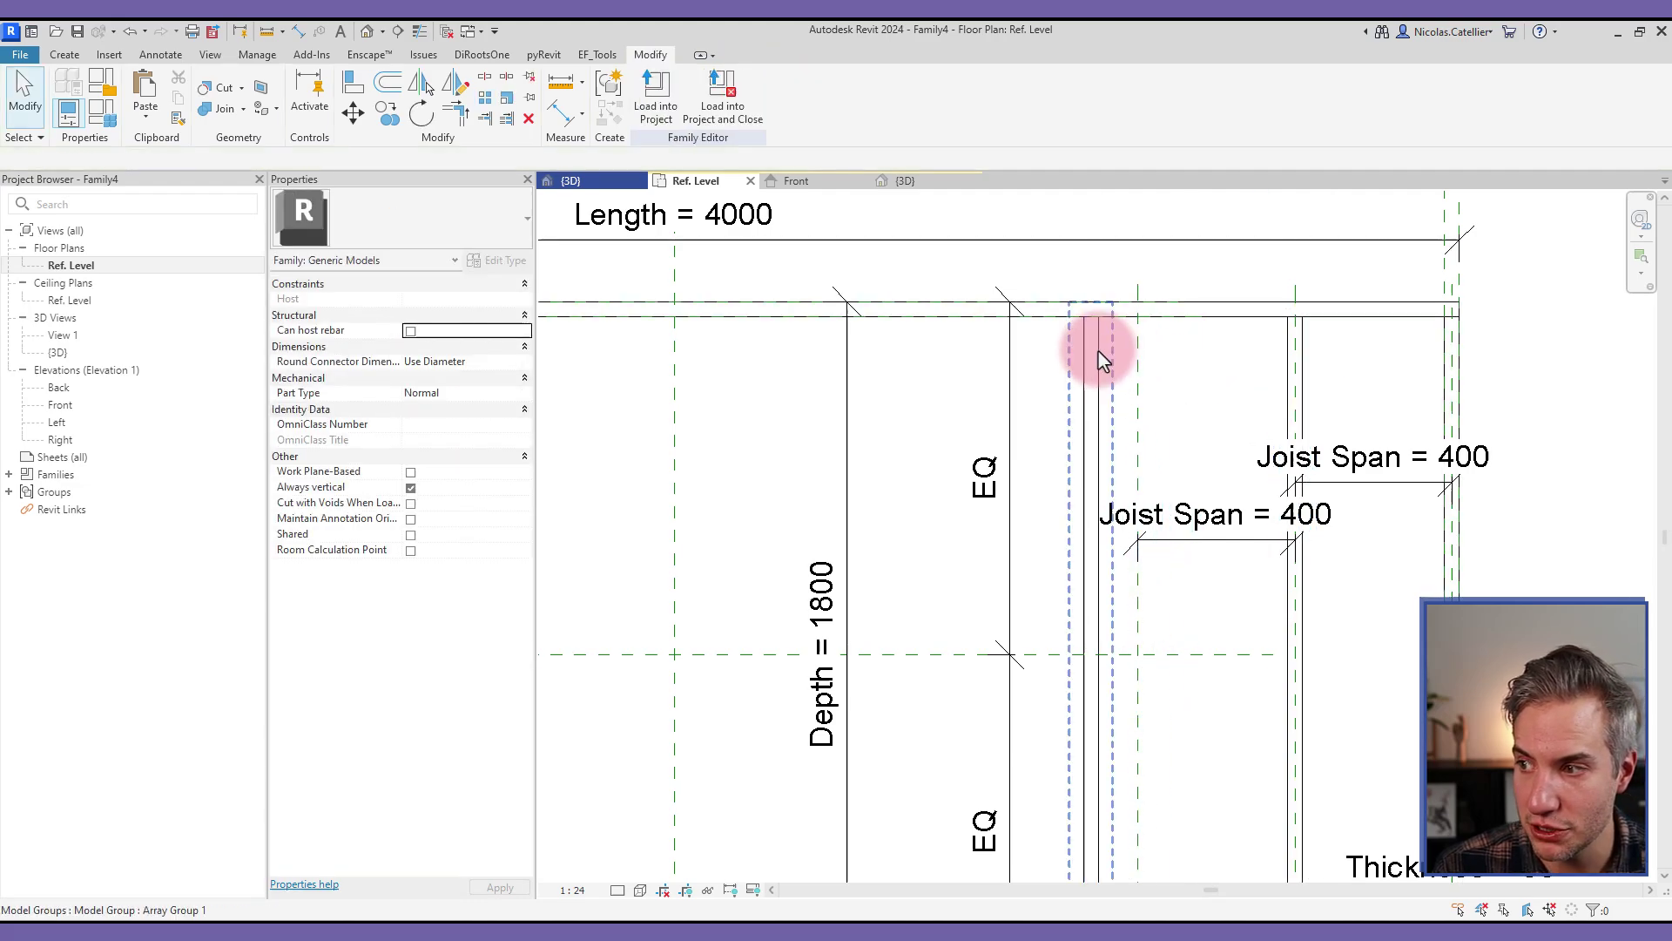
- Align the second arrayed joist's centreline with the farther Joist Span reference plane and lock it
{"action": "key", "text": "a"}
{"action": "key", "text": "l"}
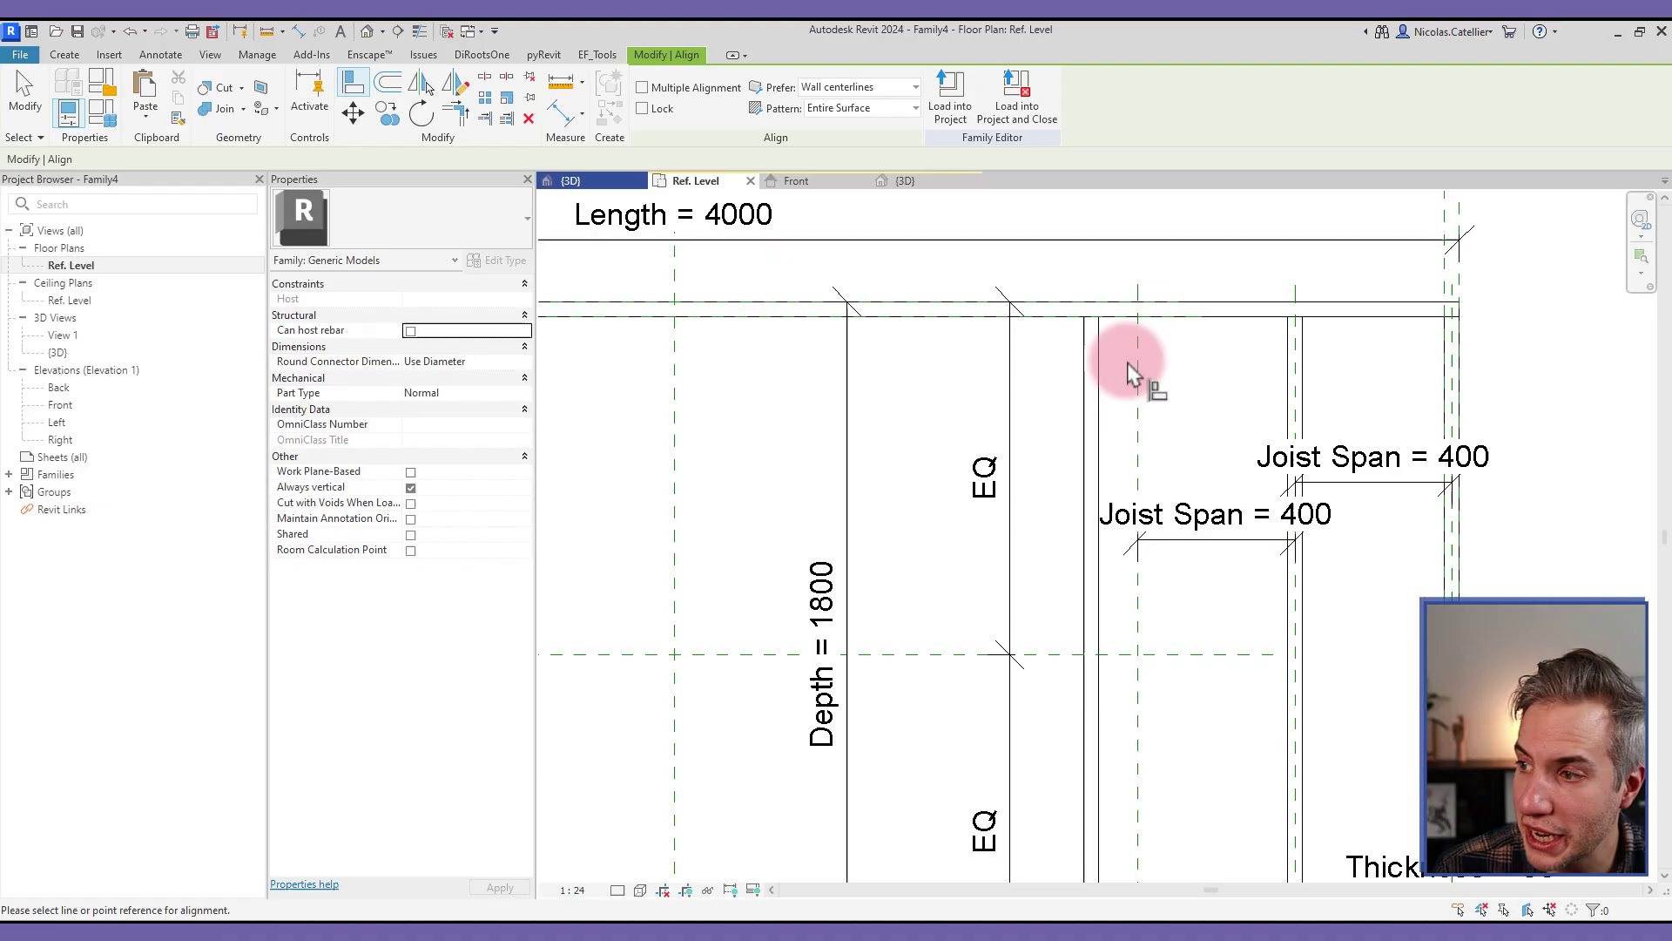
{"action": "left_click", "coordinate": [1137, 379]}
{"action": "left_click", "coordinate": [1093, 375]}
{"action": "left_click", "coordinate": [1168, 614]}
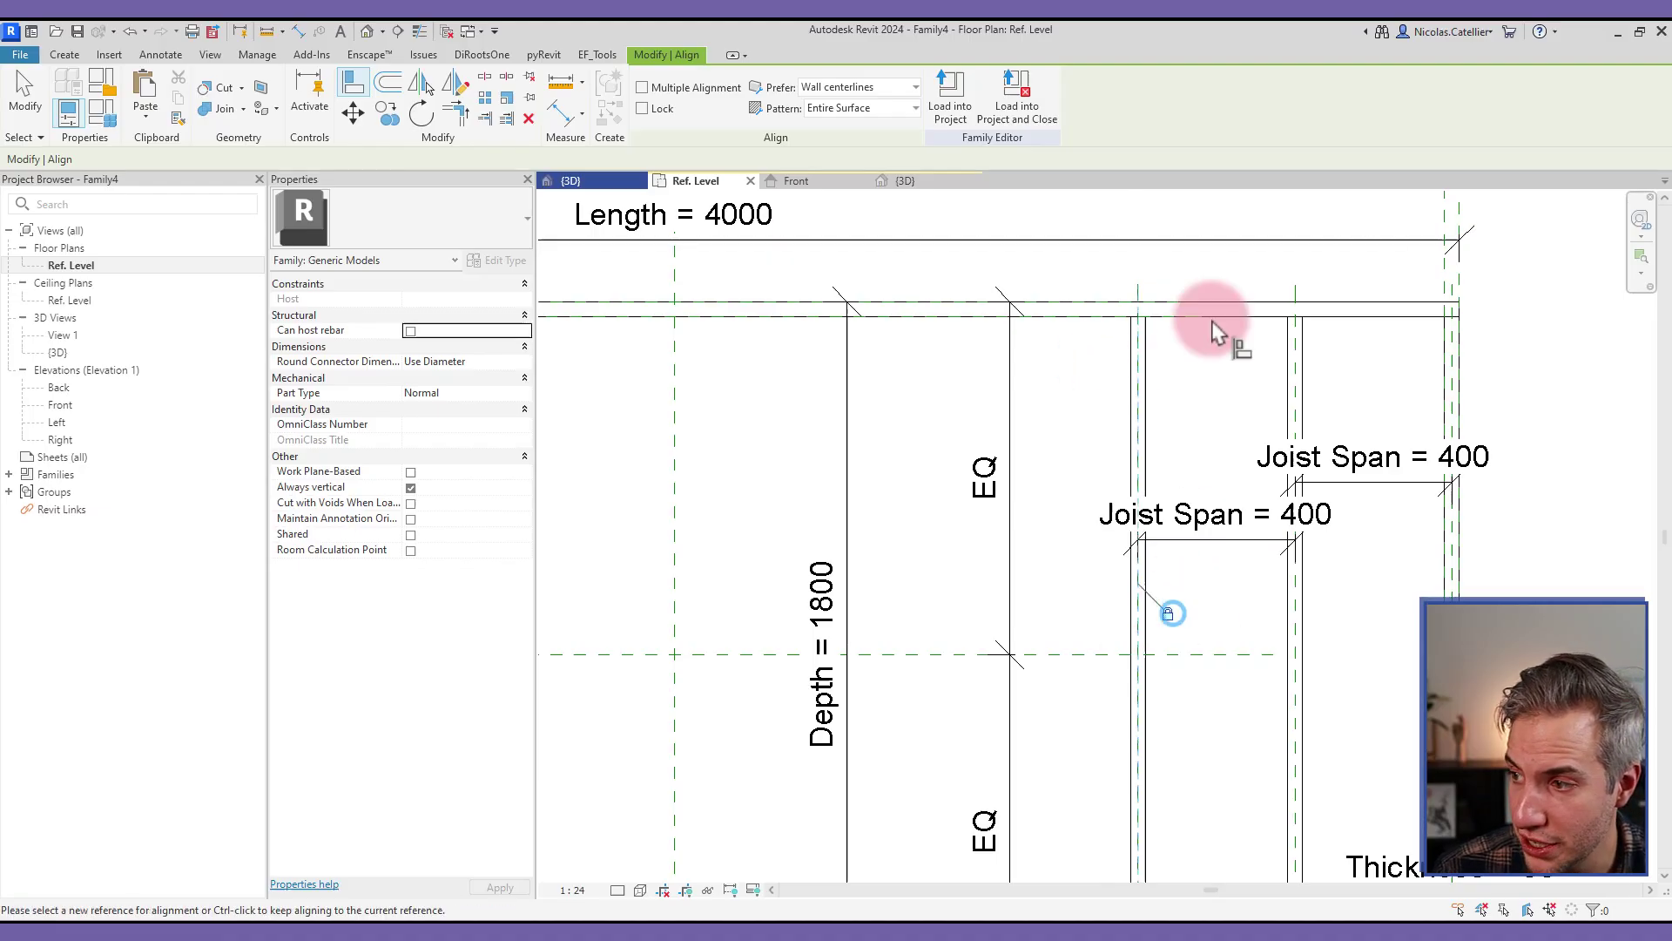
- Align the second arrayed joist's upper end with the upper member's inner face and lock it
{"action": "left_click", "coordinate": [1082, 320]}
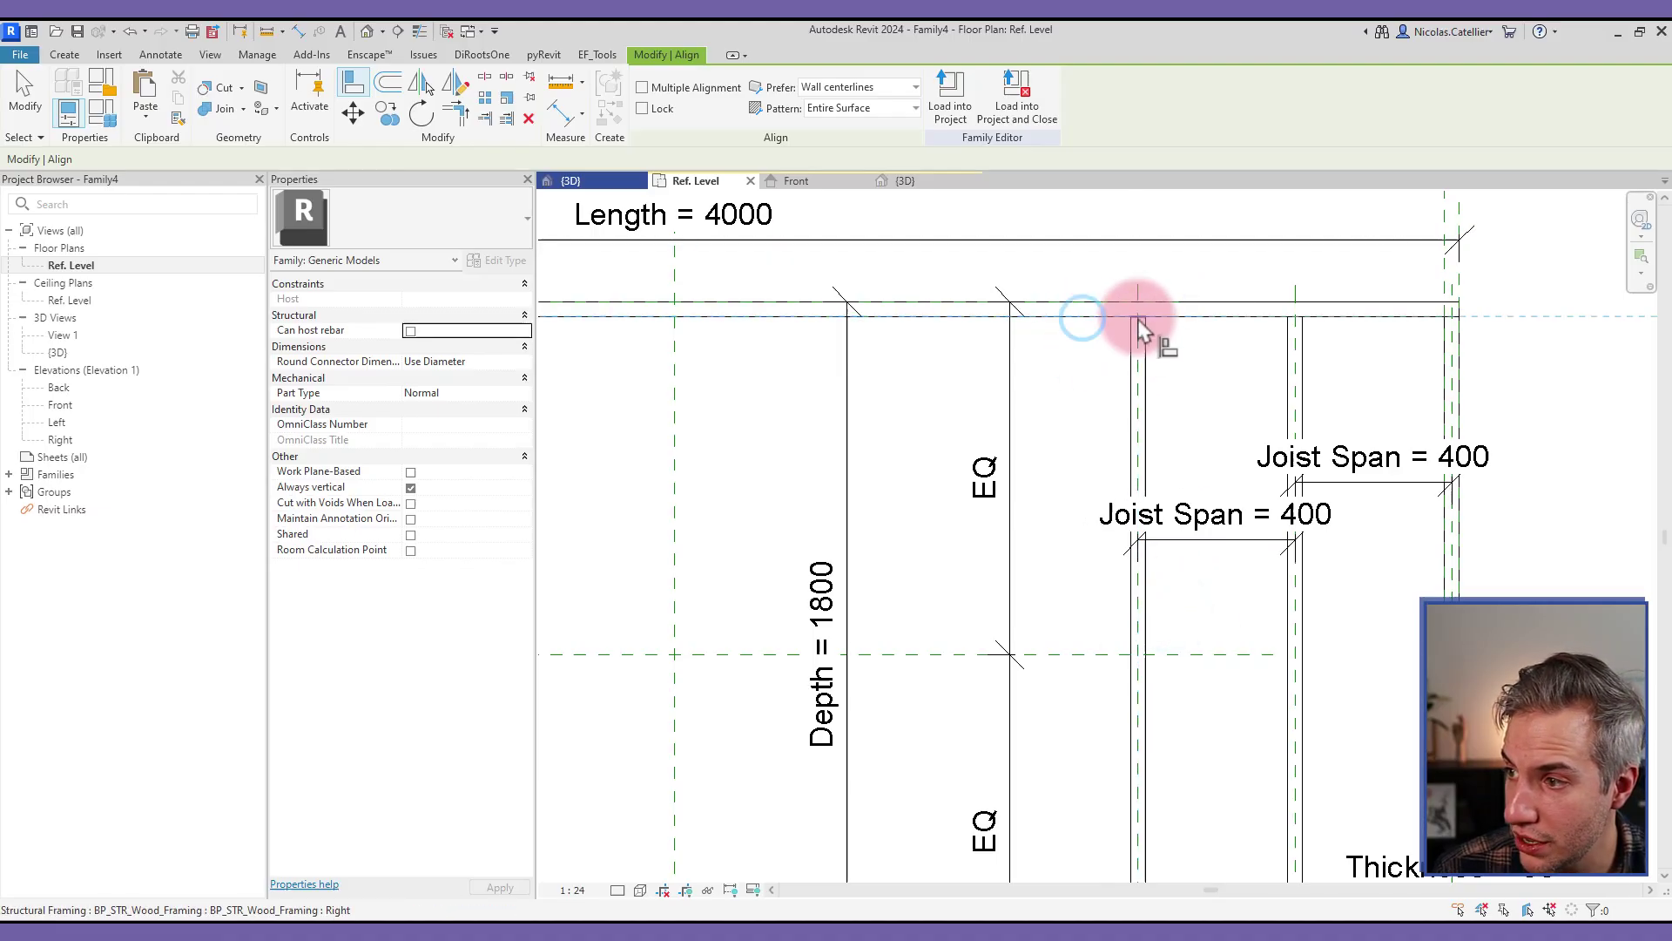
{"action": "left_click", "coordinate": [1139, 318]}
{"action": "left_click", "coordinate": [899, 286]}
{"action": "scroll", "coordinate": [1150, 549], "scroll_direction": "down", "scroll_amount": 3}
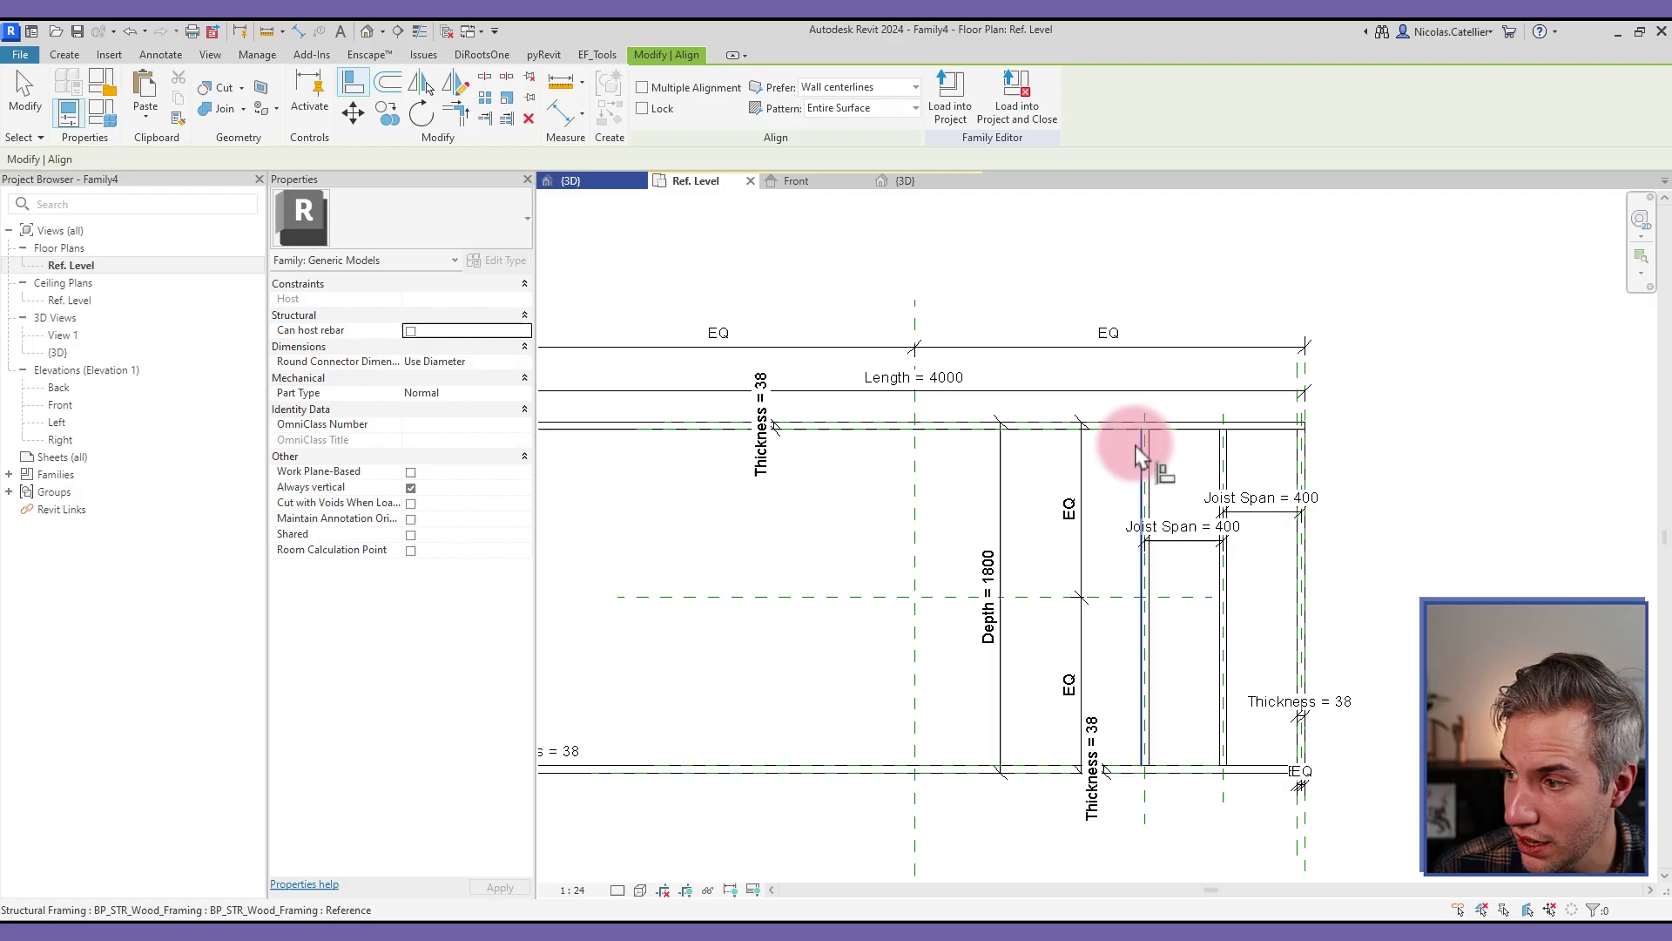
{"action": "key", "text": "Escape"}
{"action": "key", "text": "Escape"}
- Set the joist array's member count to 4
{"action": "left_click", "coordinate": [1146, 475]}
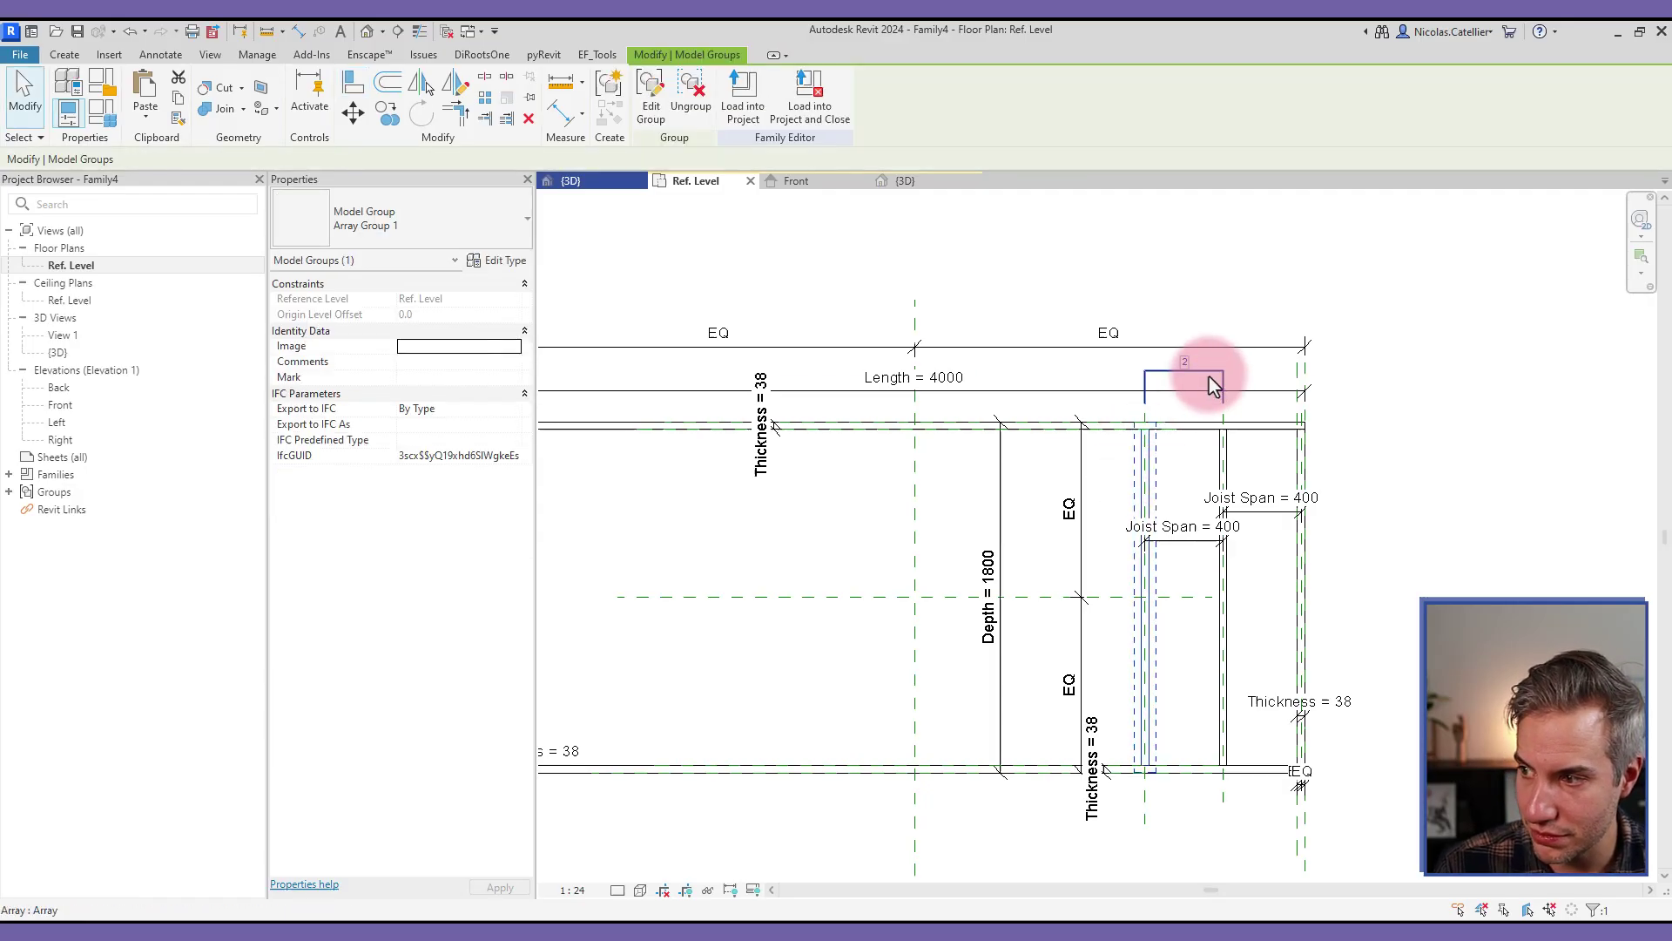
{"action": "scroll", "coordinate": [1147, 485], "scroll_direction": "up", "scroll_amount": 2}
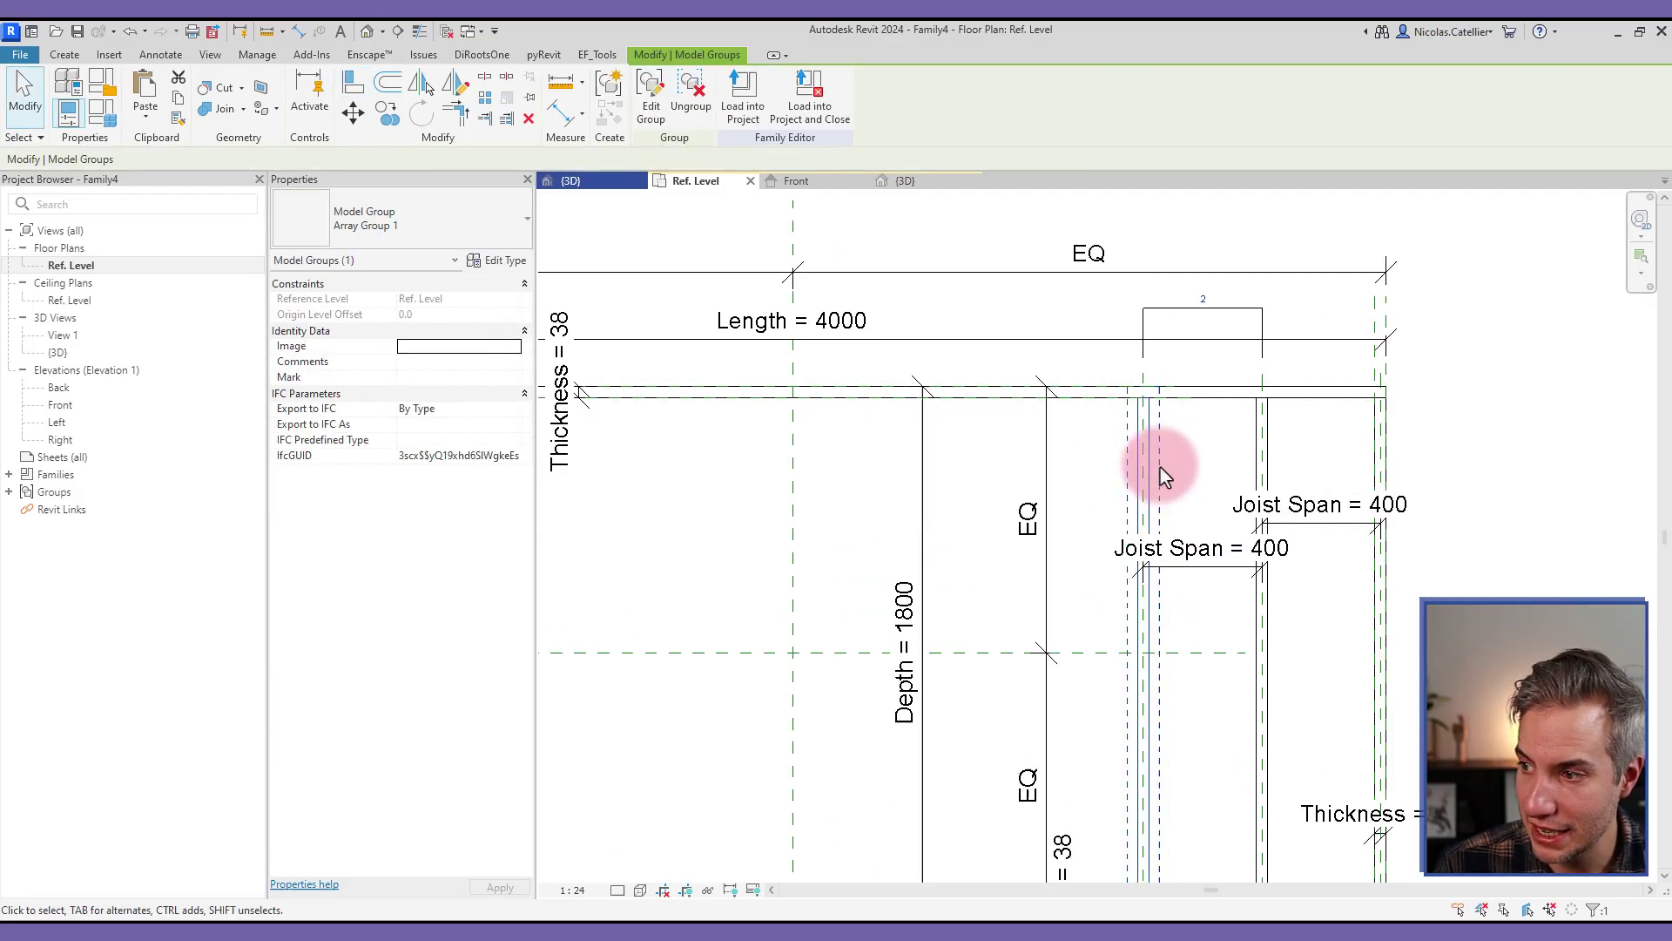
{"action": "left_click", "coordinate": [1207, 301]}
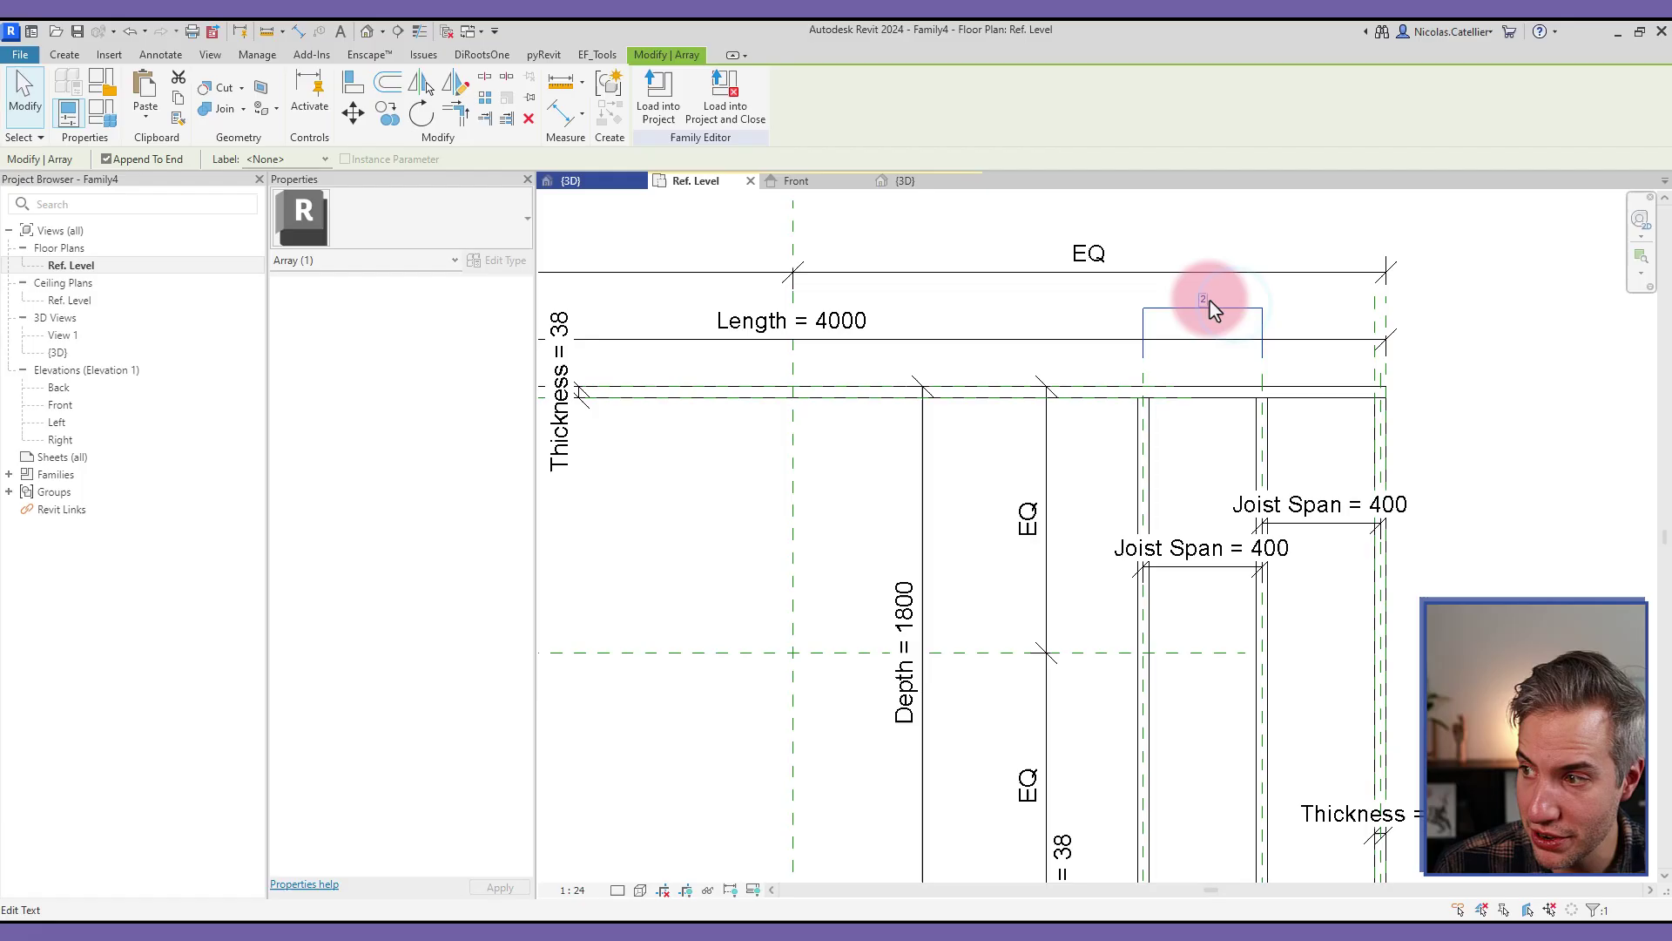
{"action": "type", "text": "4"}
{"action": "key", "text": "Return"}
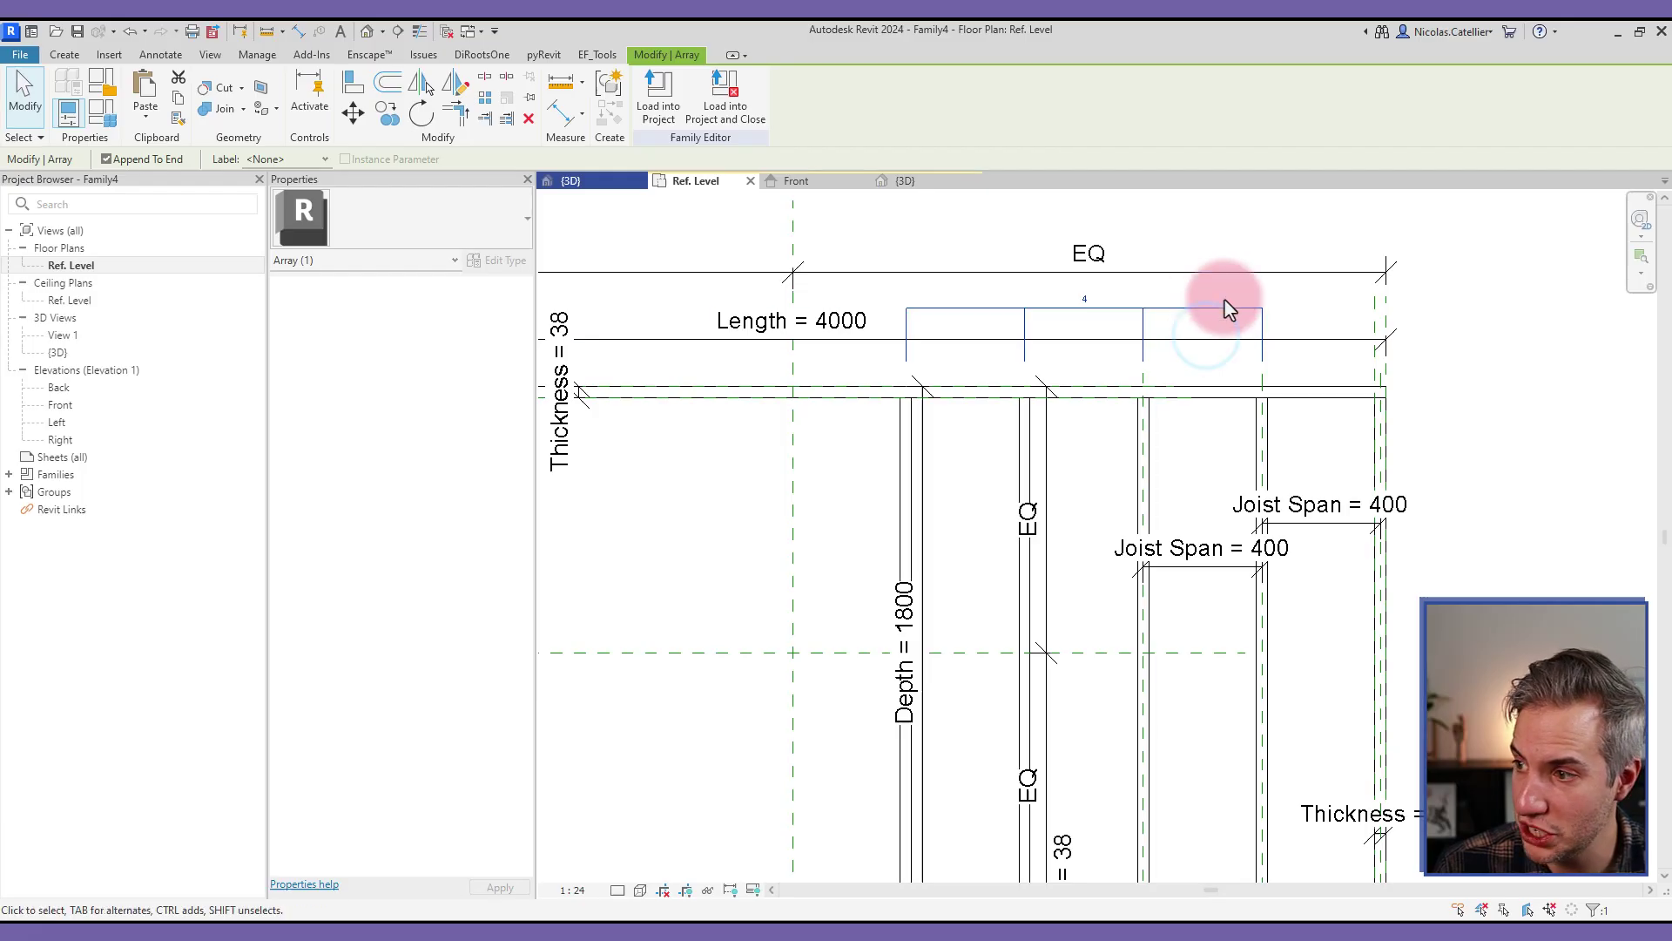
- Label the joist array with a new instance family parameter named Number of Array
{"action": "left_click", "coordinate": [1215, 311]}
{"action": "left_click", "coordinate": [1168, 356]}
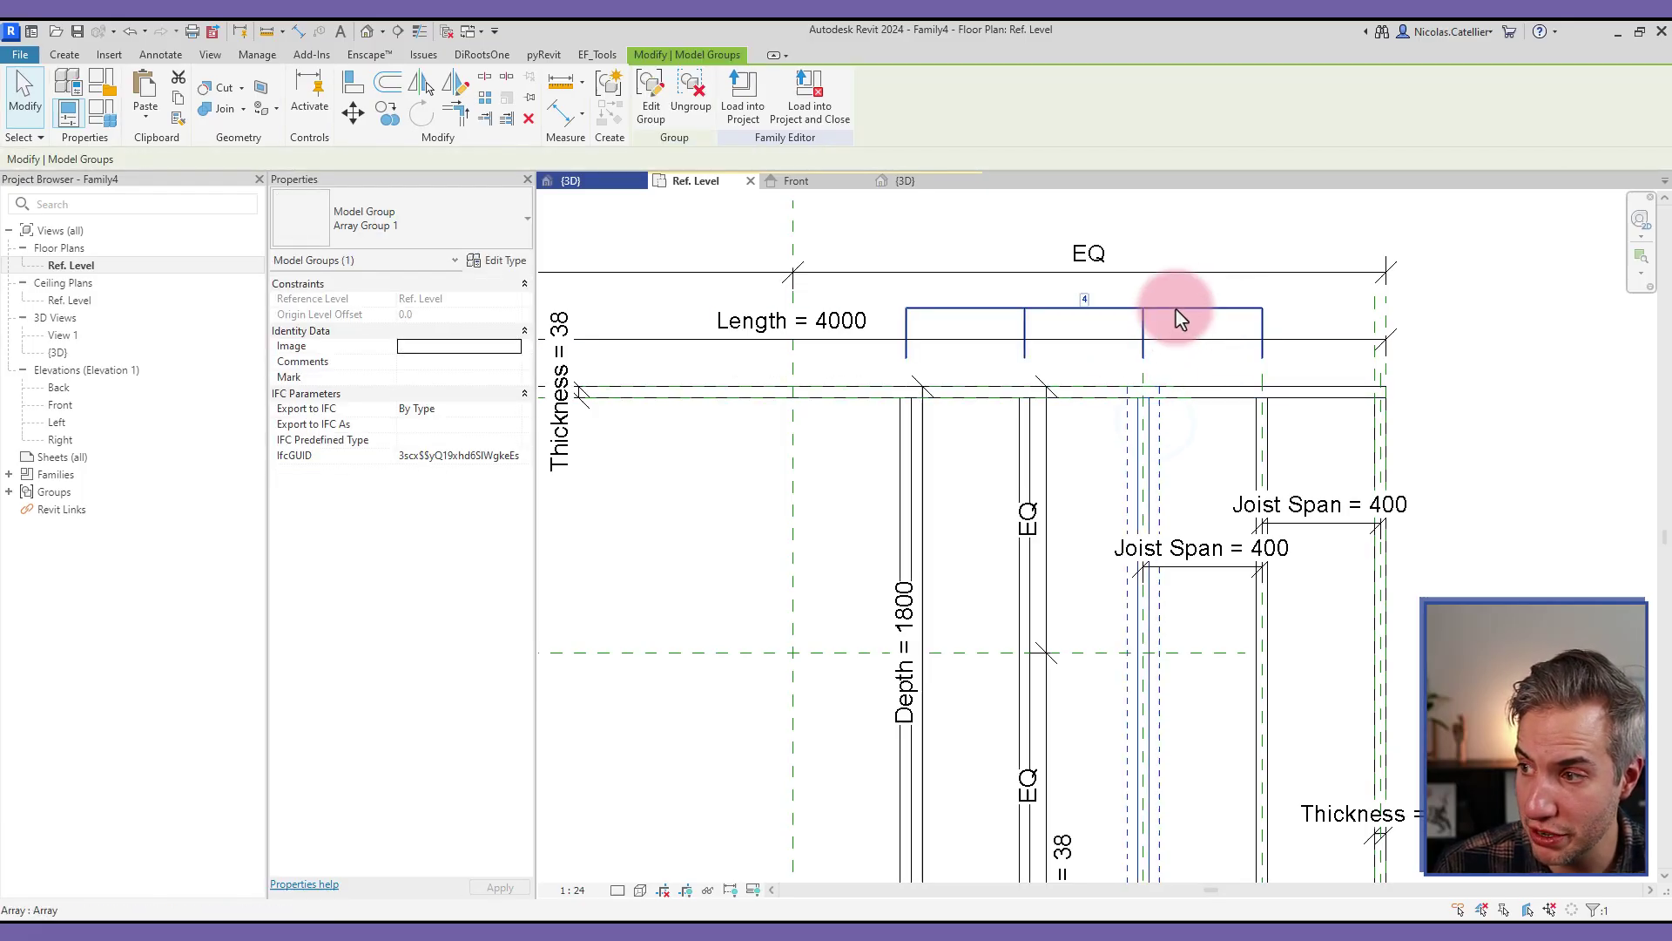
{"action": "left_click", "coordinate": [285, 159]}
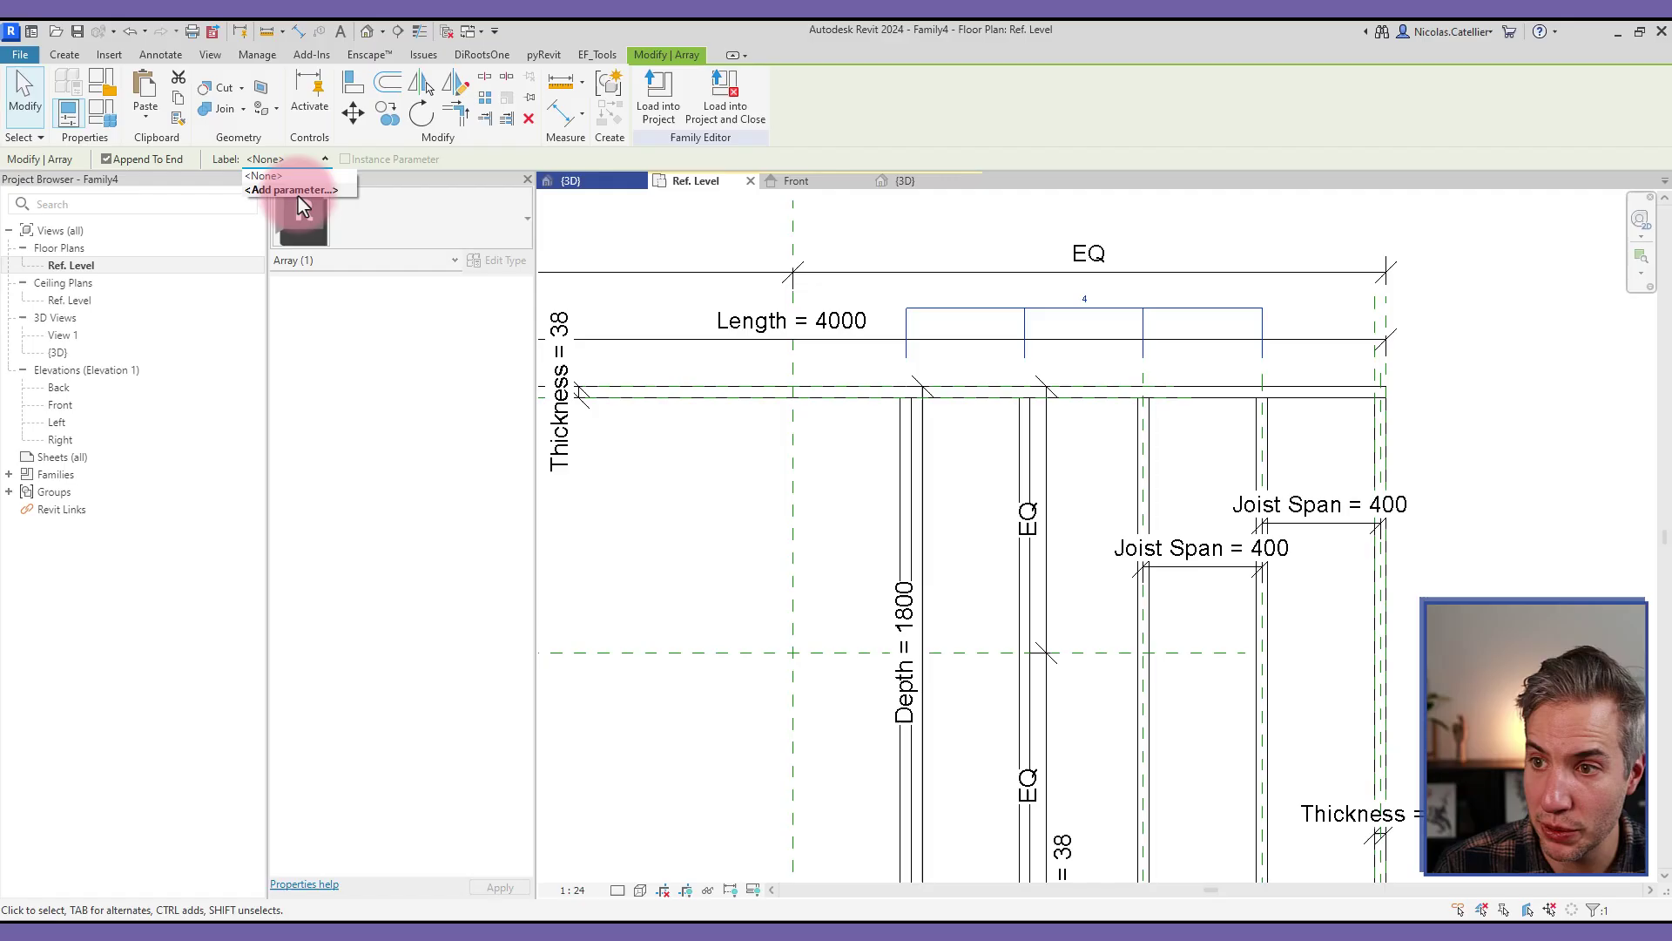
{"action": "left_click", "coordinate": [296, 190]}
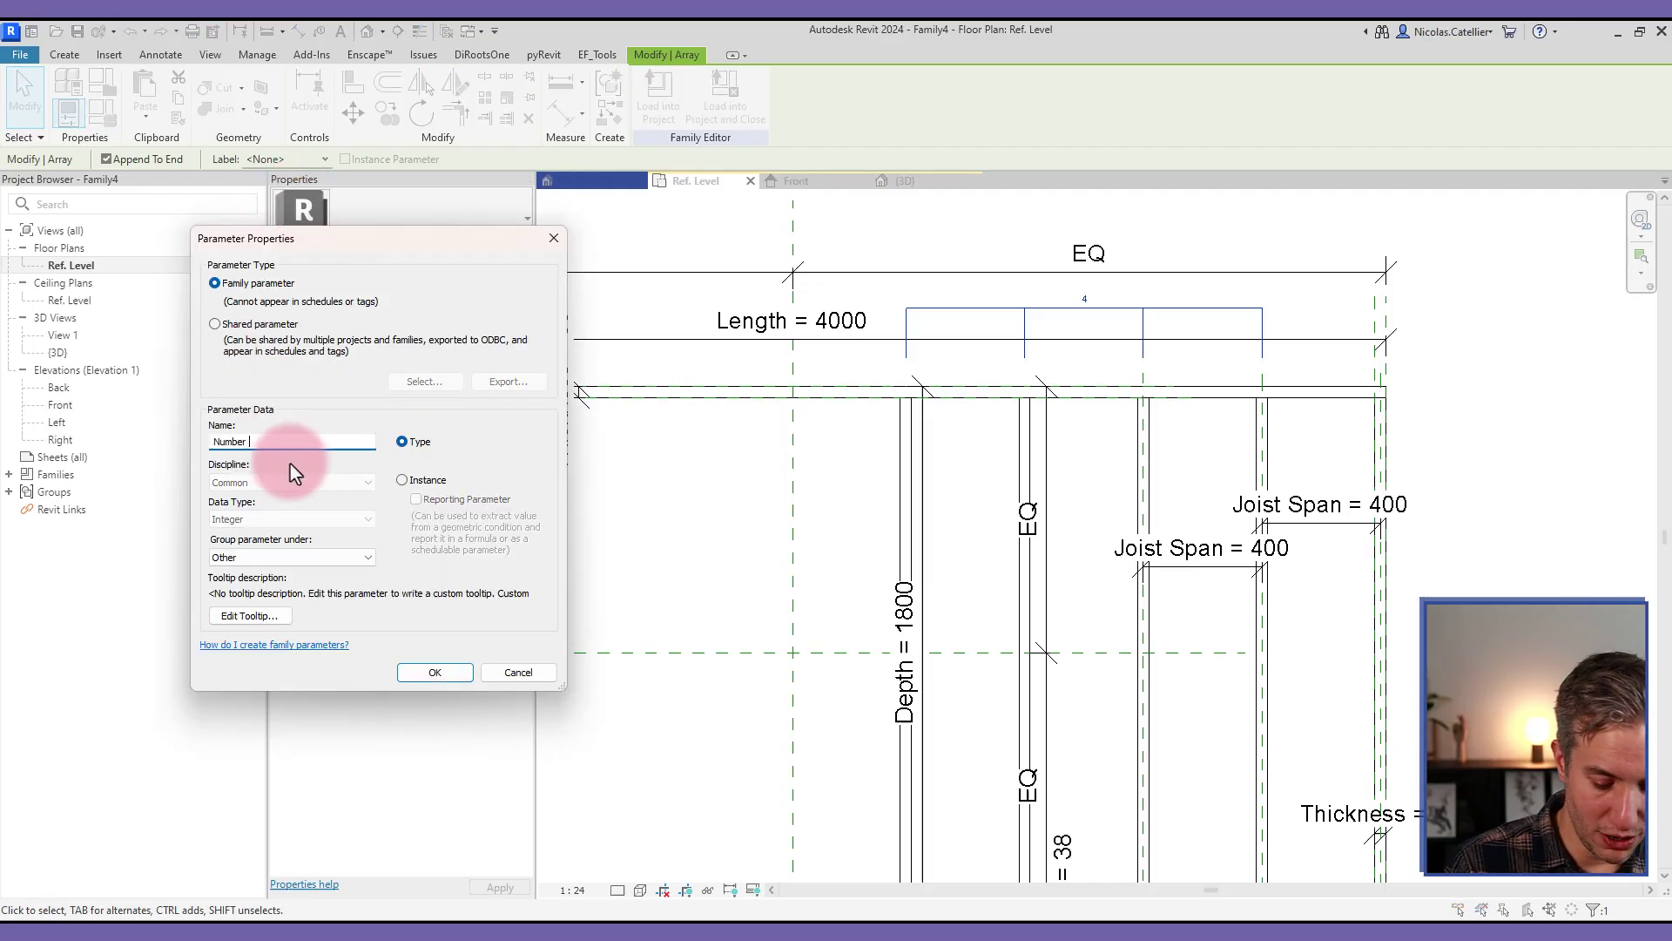
{"action": "left_click", "coordinate": [401, 480]}
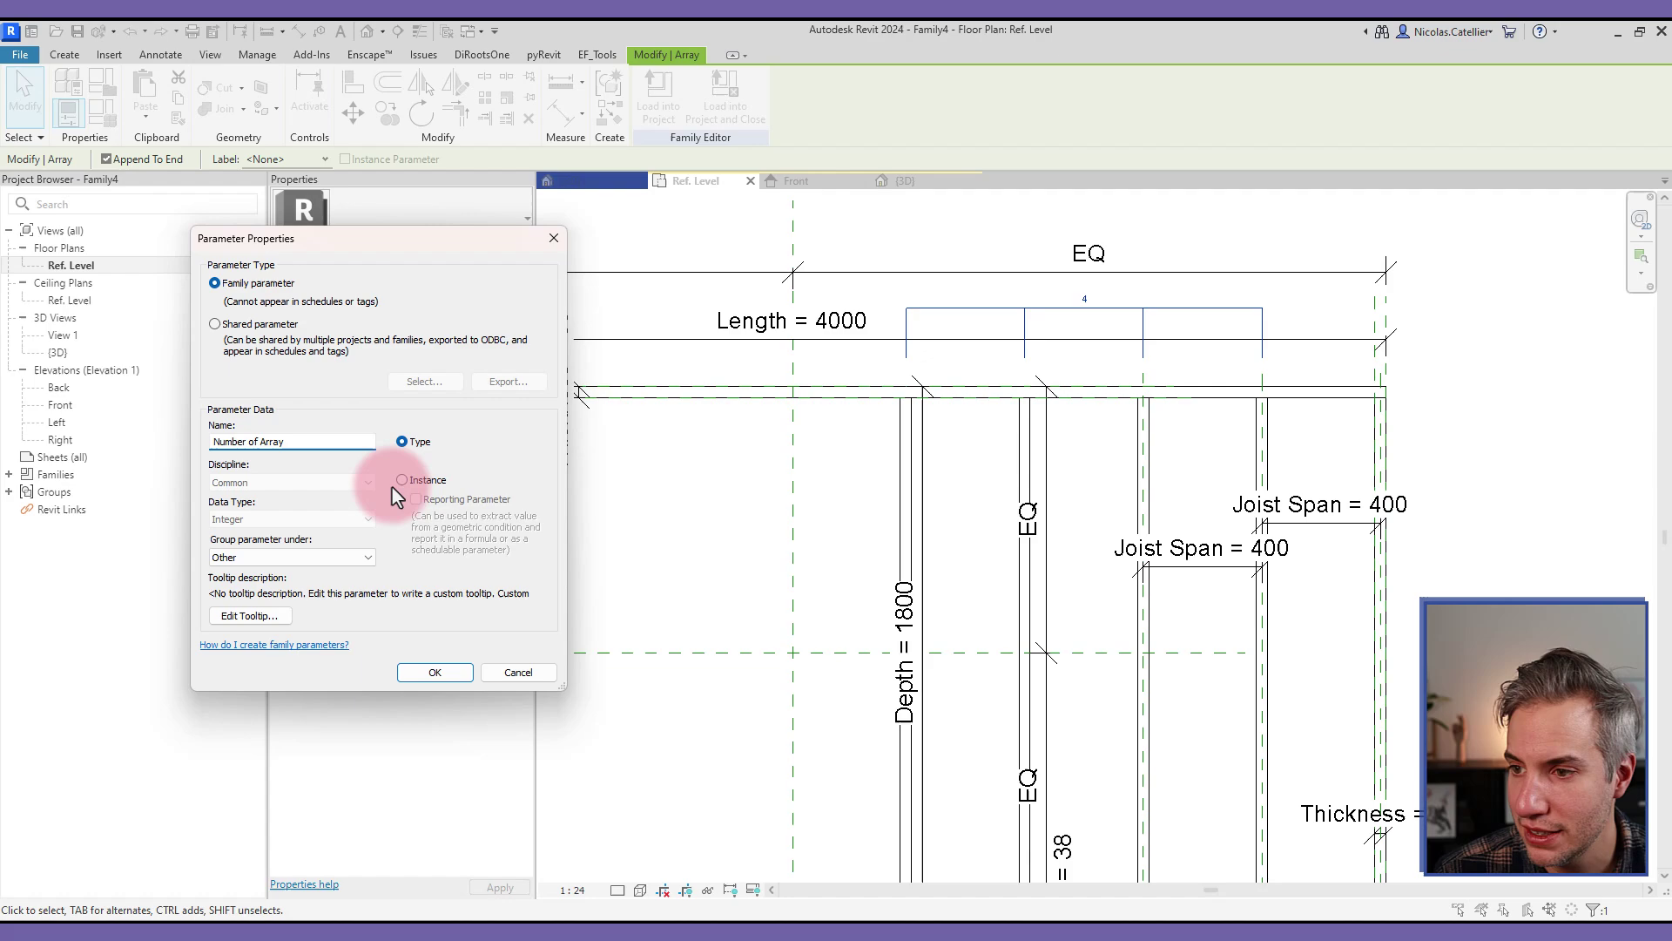
{"action": "left_click", "coordinate": [435, 673]}
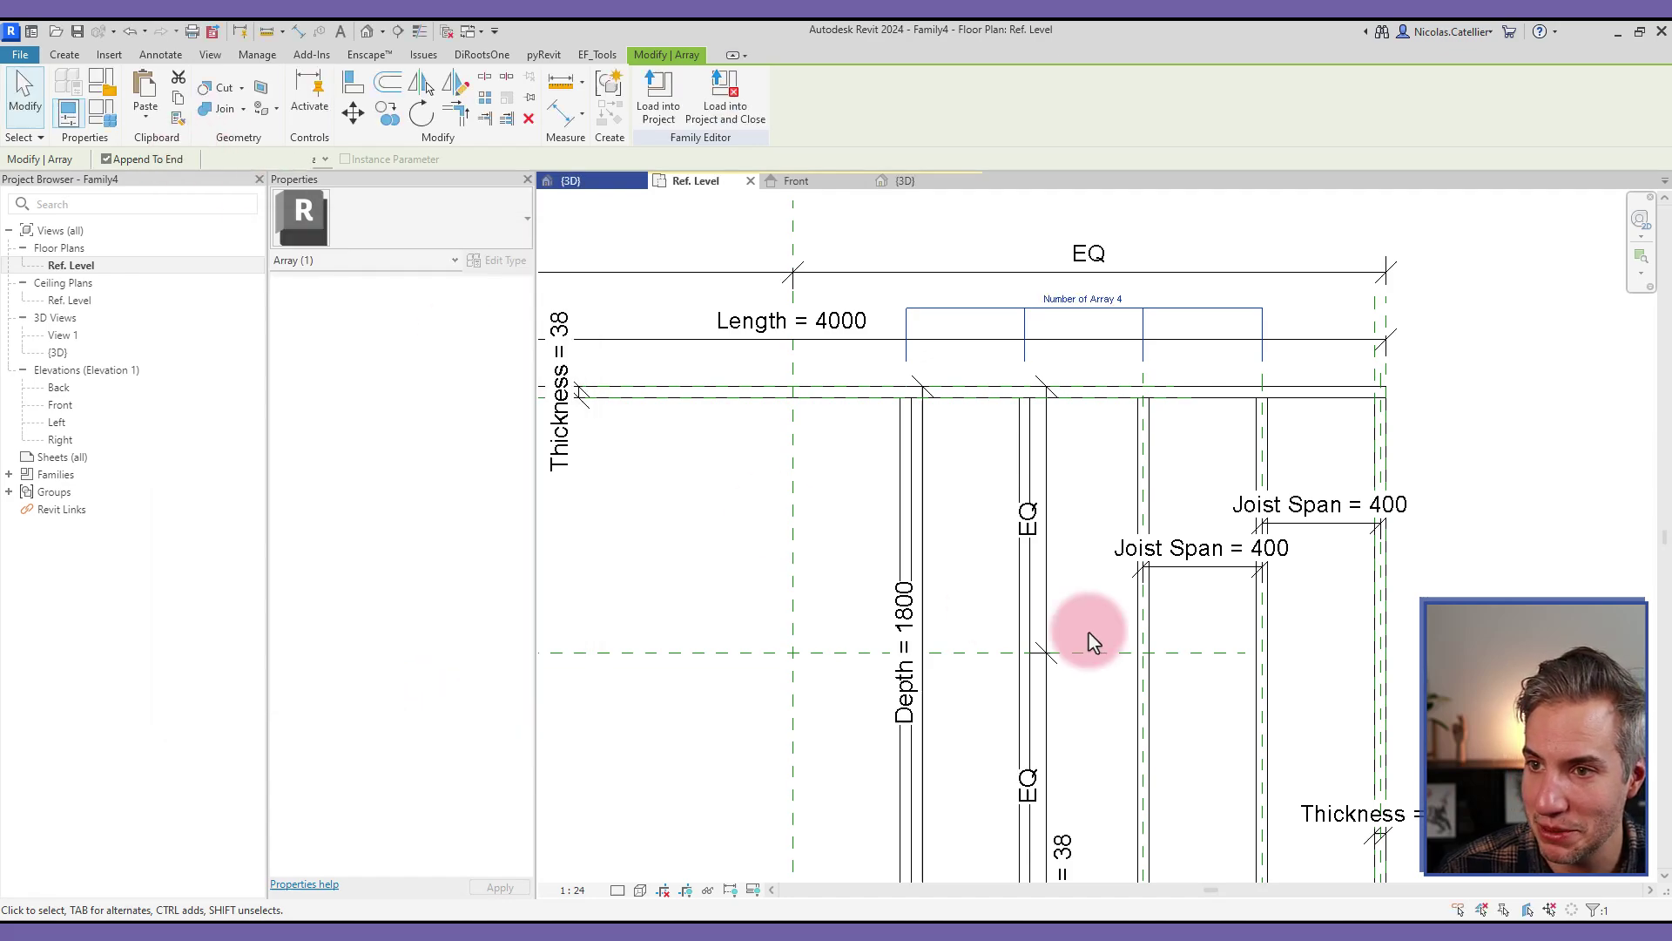
{"action": "scroll", "coordinate": [1132, 592], "scroll_direction": "down", "scroll_amount": 3}
{"action": "left_click", "coordinate": [1425, 566]}
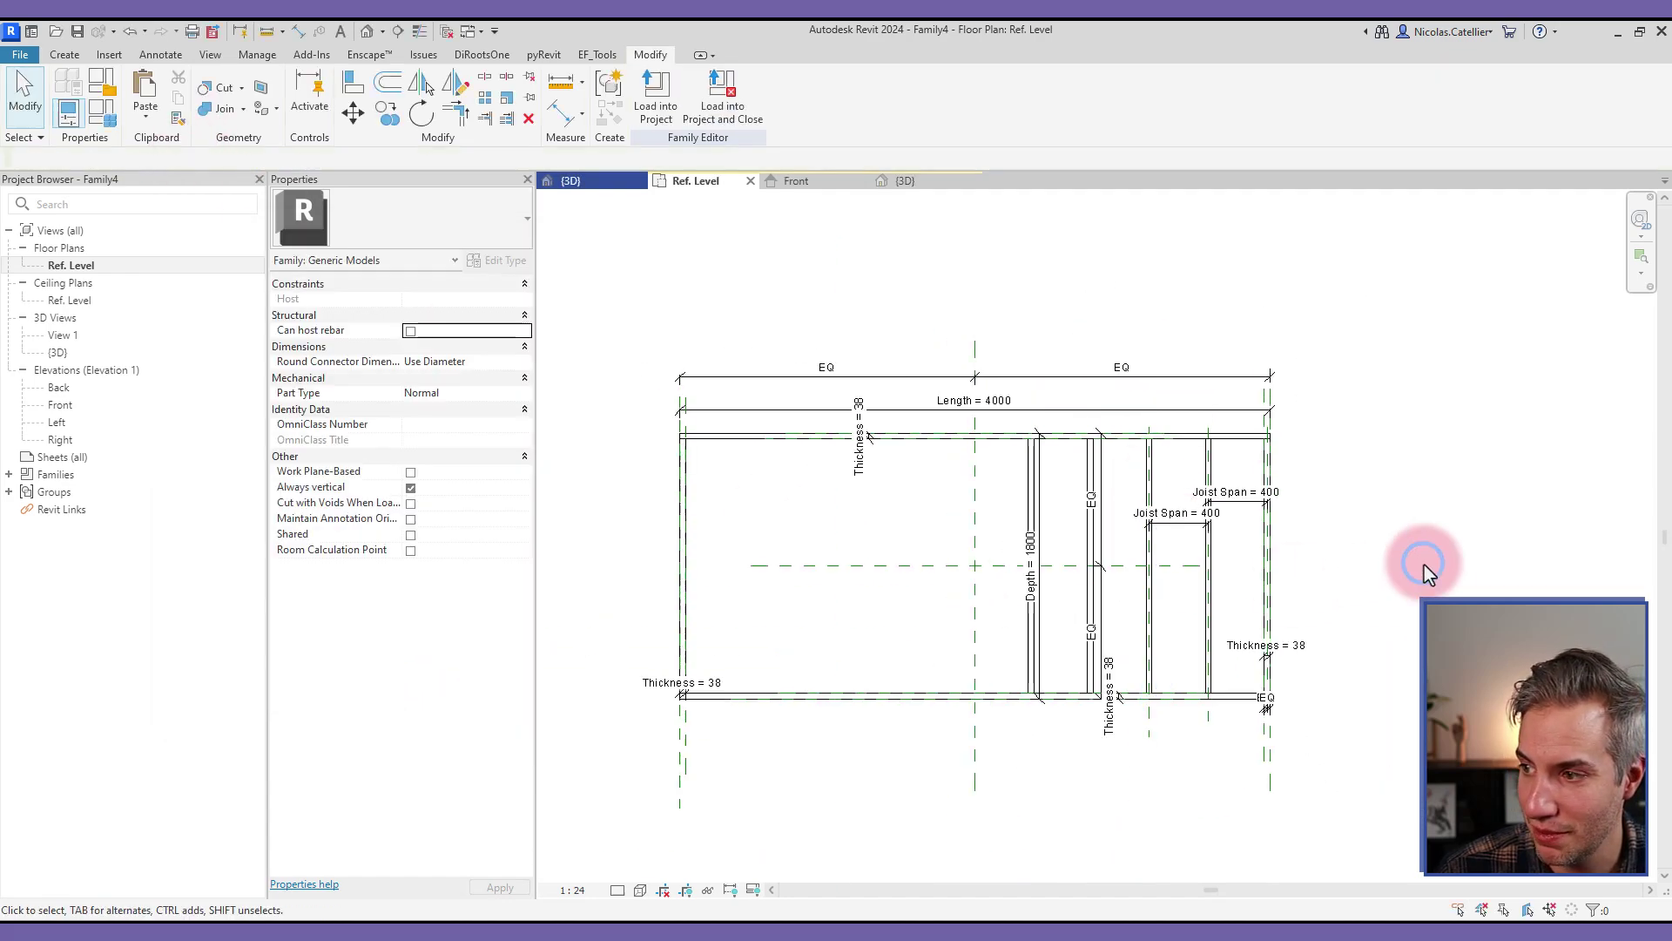
- Give Number of Array a rounddown formula based on (Length - (2 * Thickness)) and apply it to the family
{"action": "left_click", "coordinate": [102, 113]}
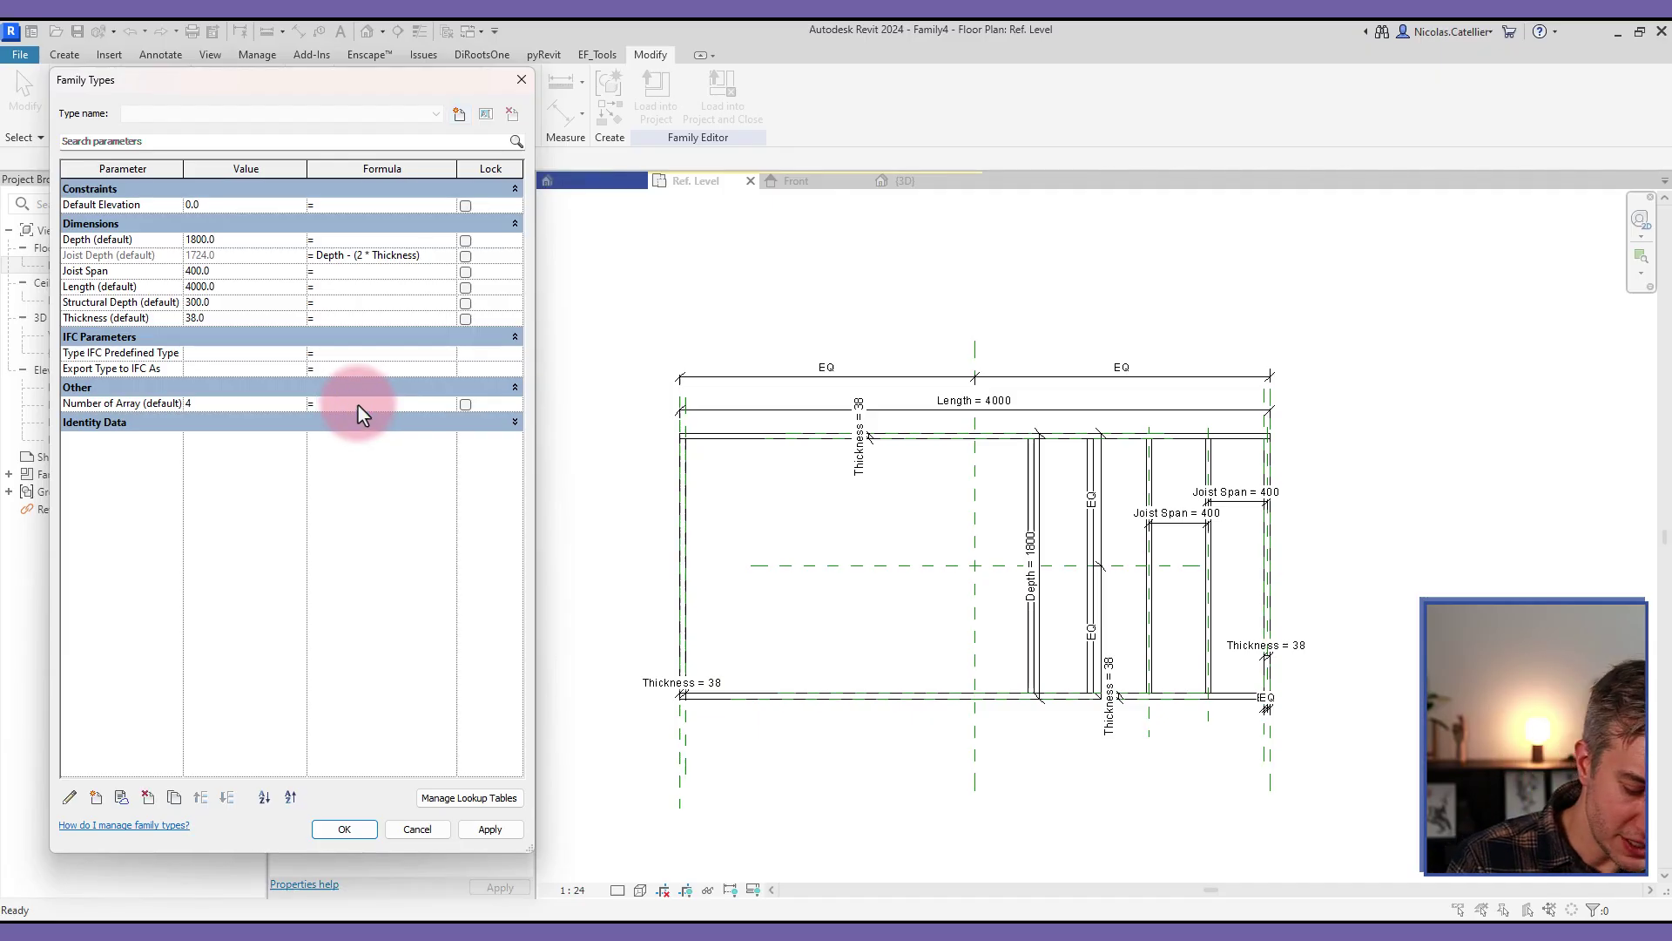
{"action": "type", "text": "rounddown("}
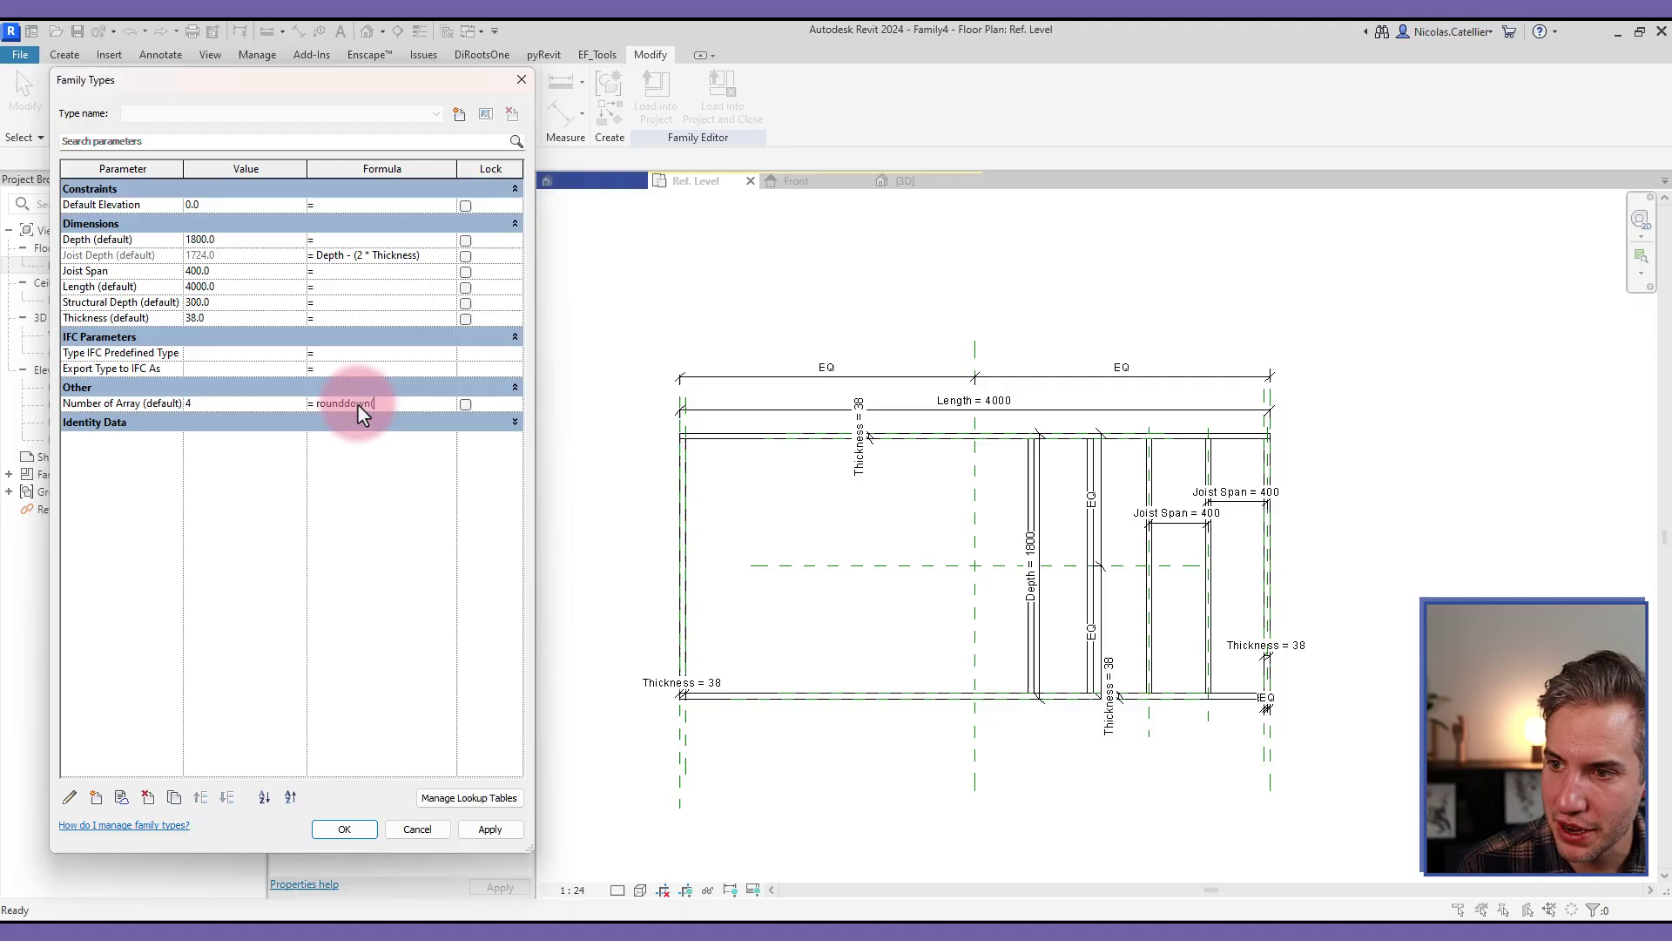
{"action": "type", "text": "Le"}
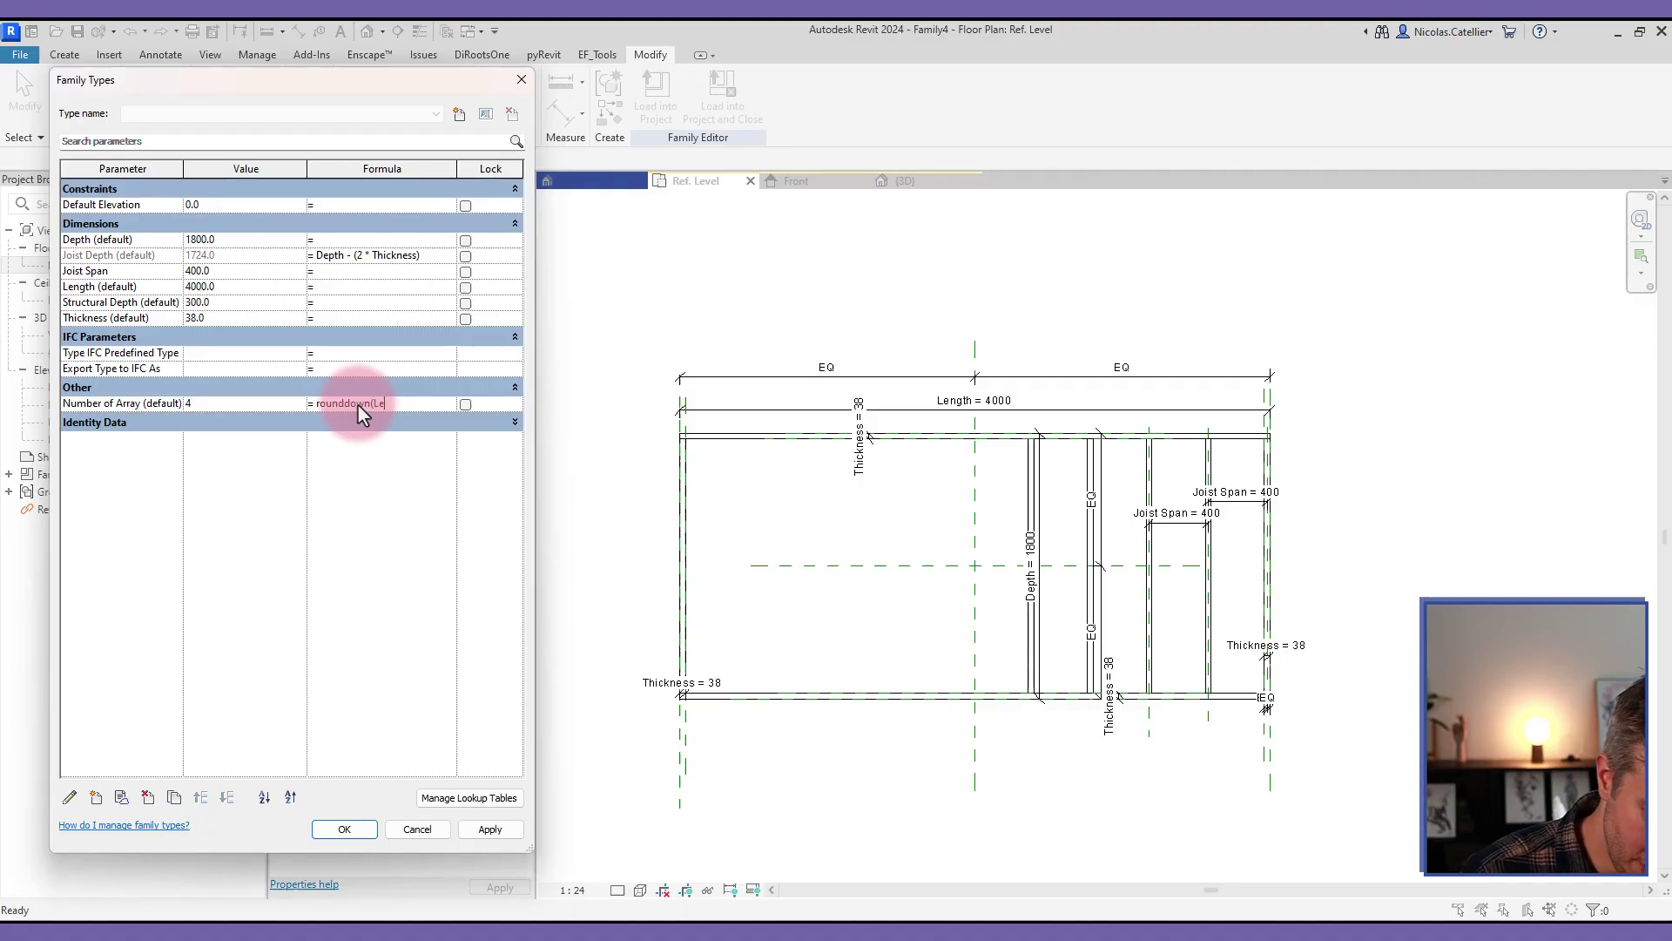
{"action": "type", "text": "ntth-"}
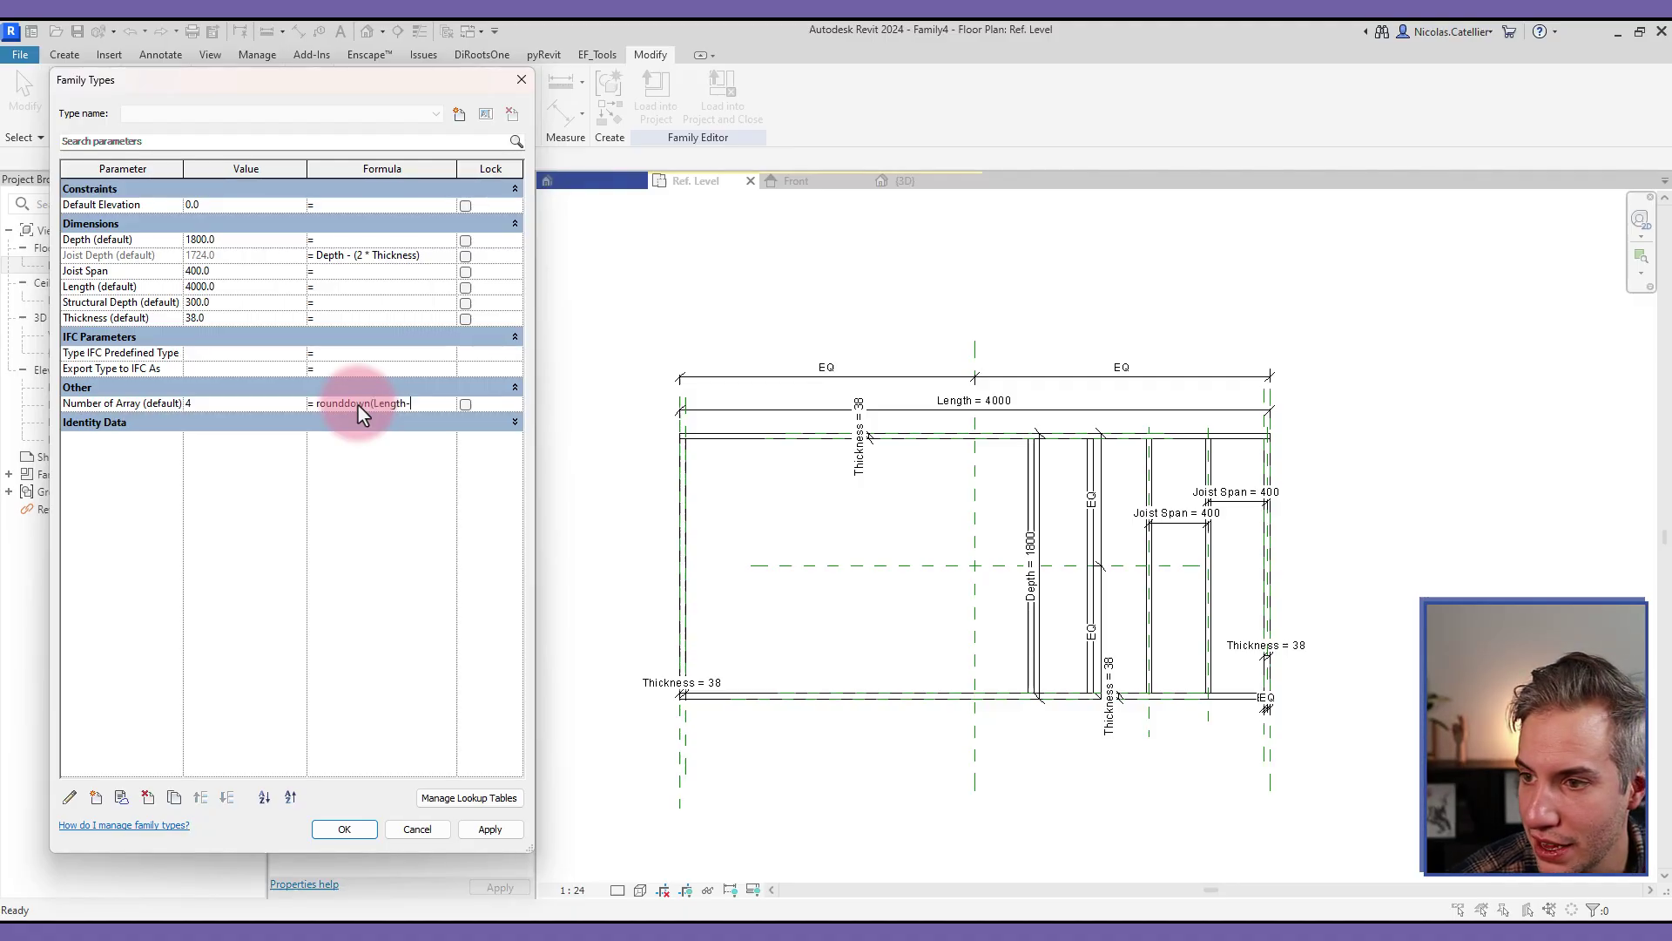
{"action": "type", "text": "(2*Thickness)"}
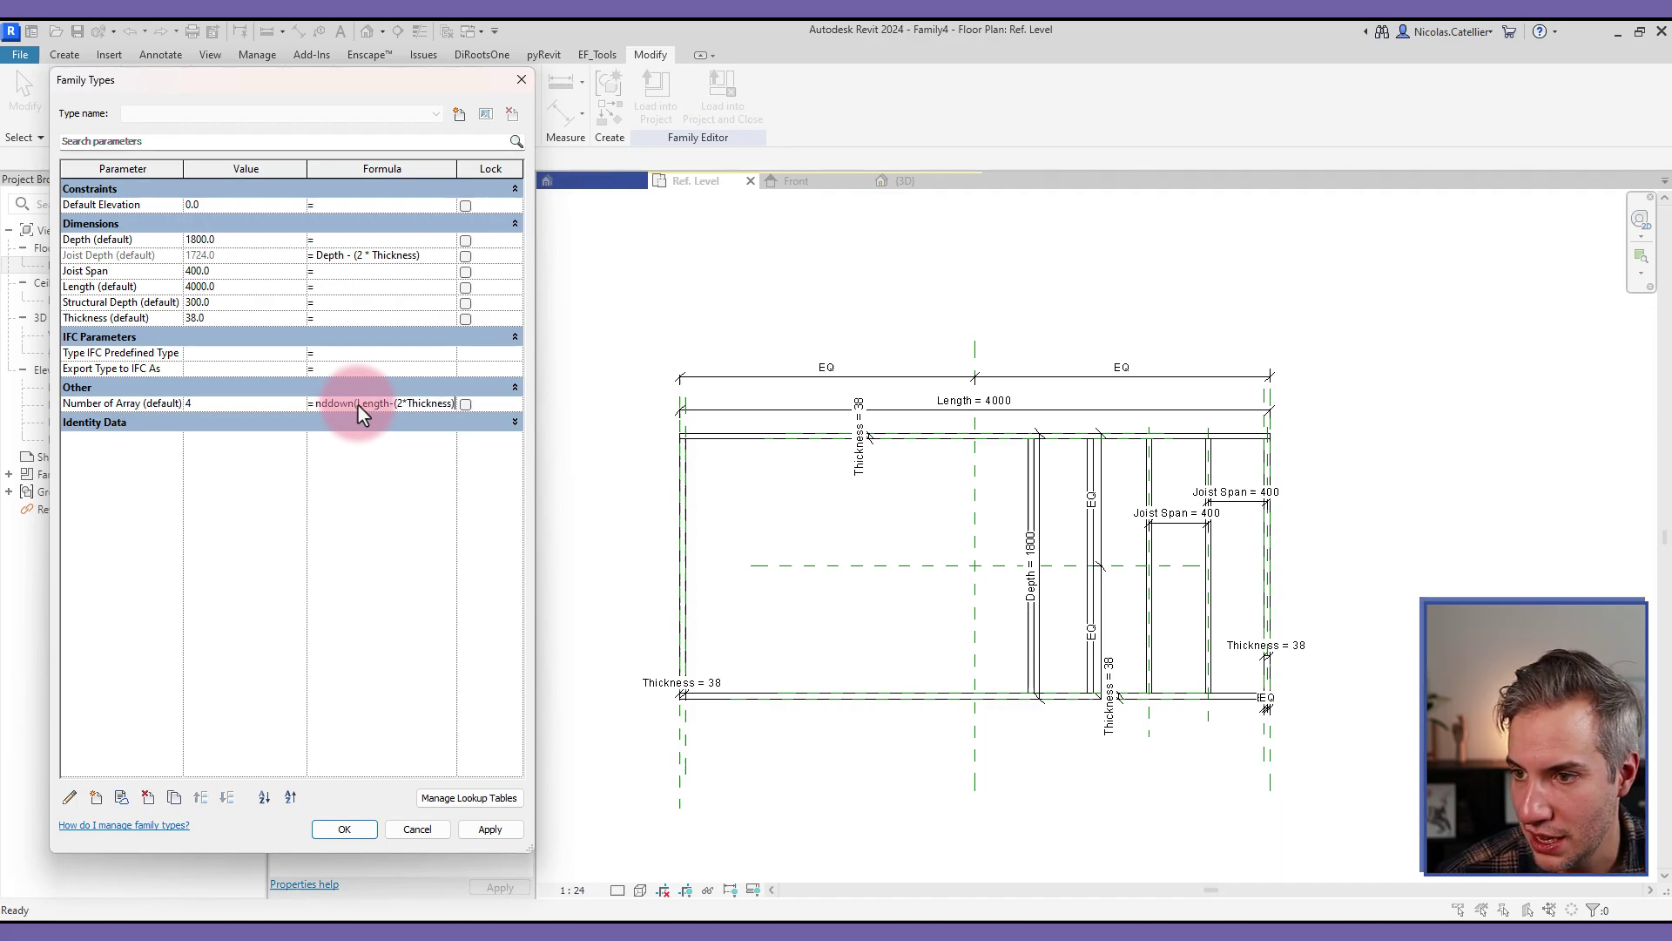
{"action": "left_click", "coordinate": [635, 405]}
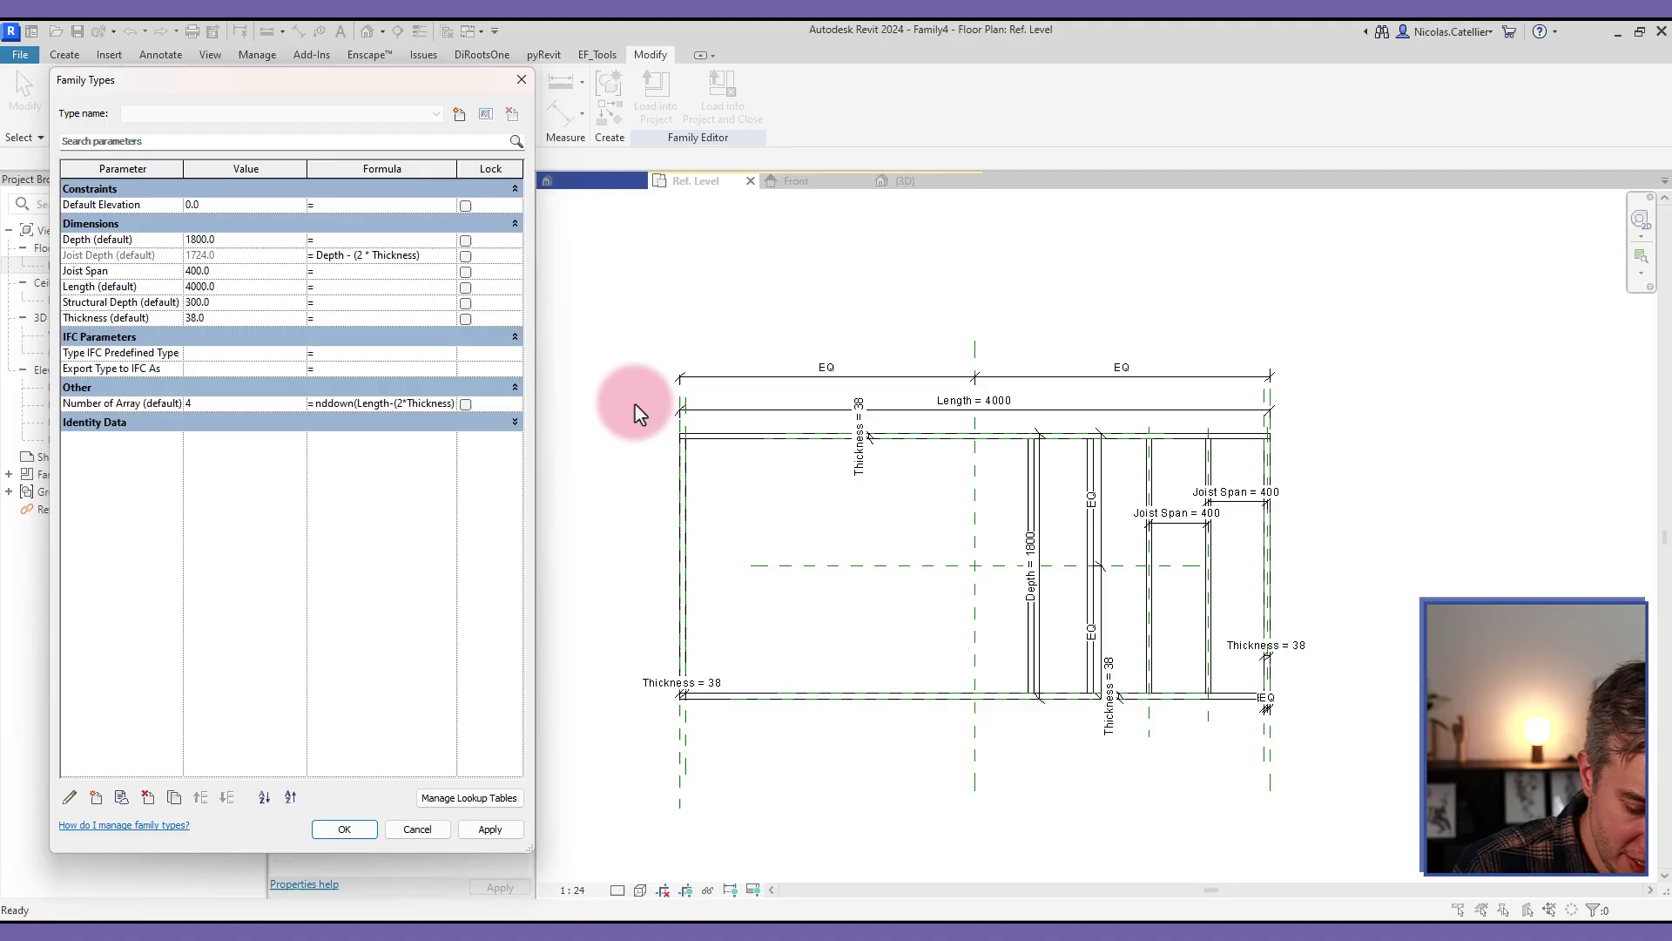
{"action": "left_click_drag", "start_coordinate": [429, 403], "coordinate": [522, 404]}
{"action": "left_click", "coordinate": [454, 403]}
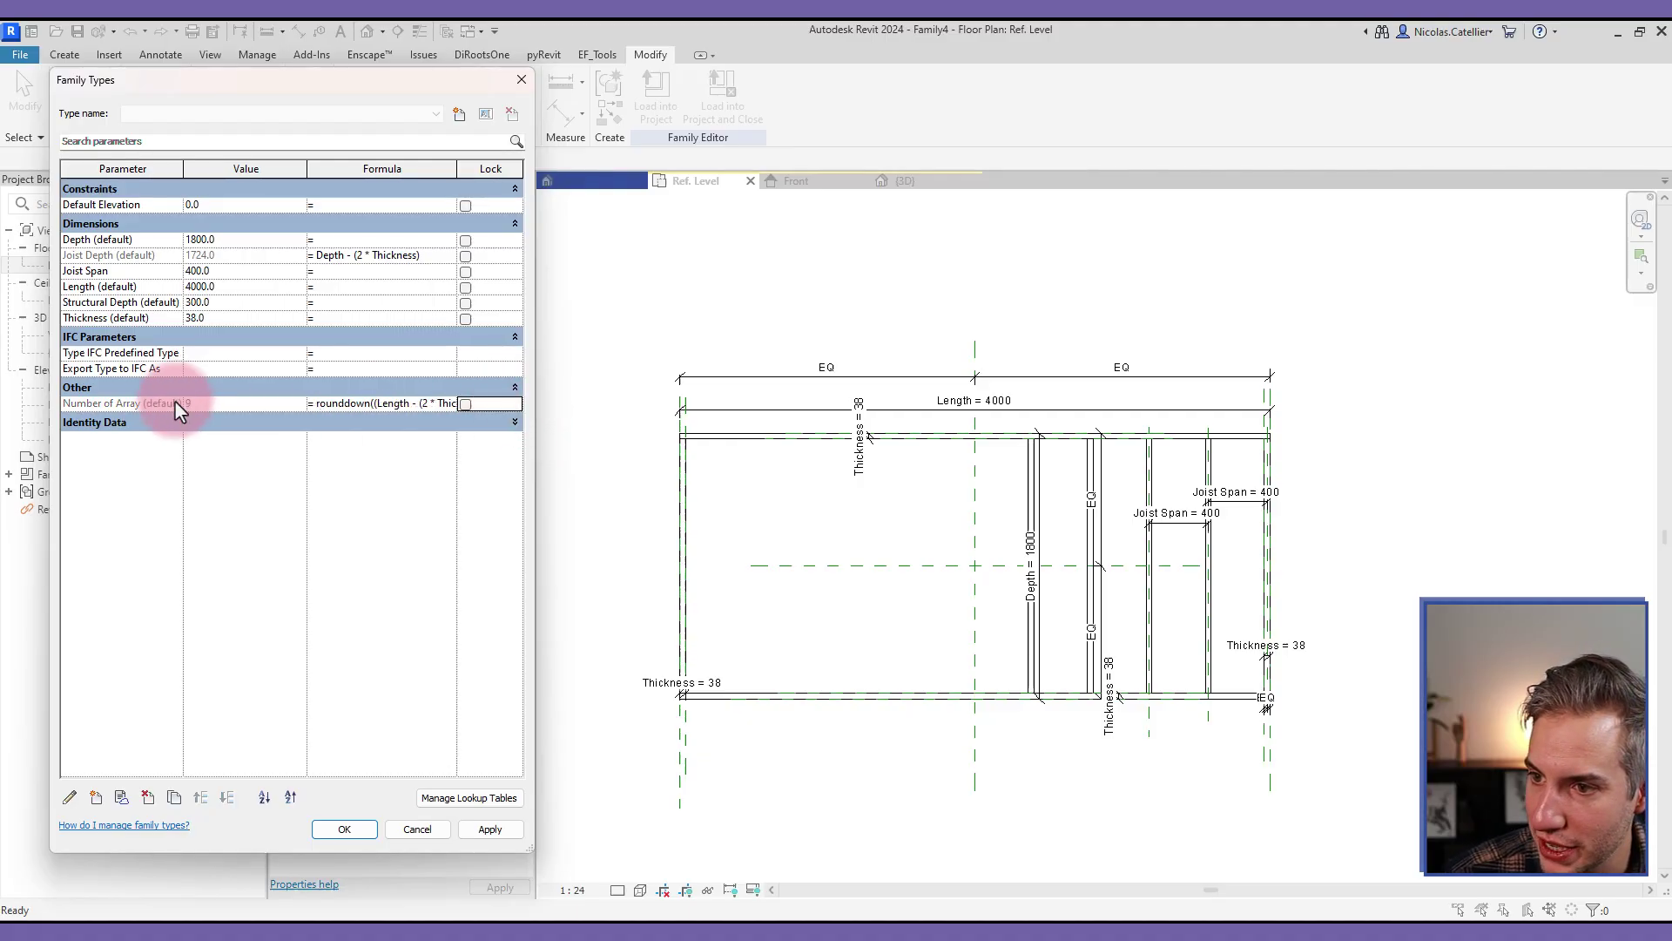
{"action": "left_click", "coordinate": [491, 831]}
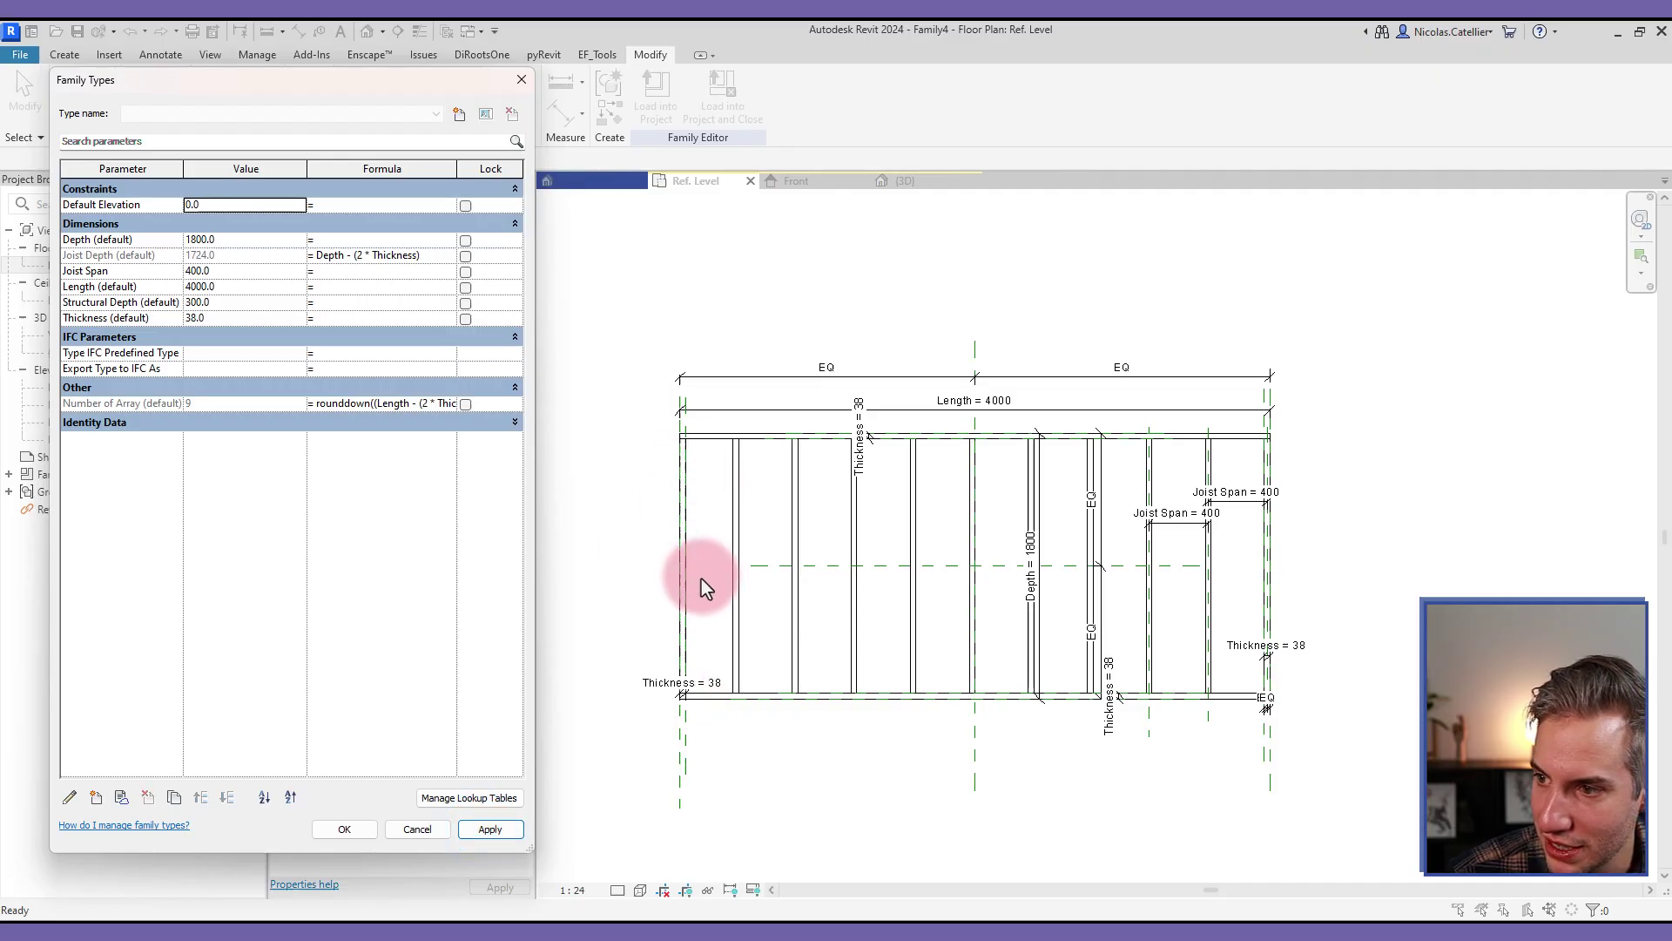
{"action": "left_click", "coordinate": [344, 828]}
- Set the overall Length dimension to 3800
{"action": "scroll", "coordinate": [822, 493], "scroll_direction": "up", "scroll_amount": 1}
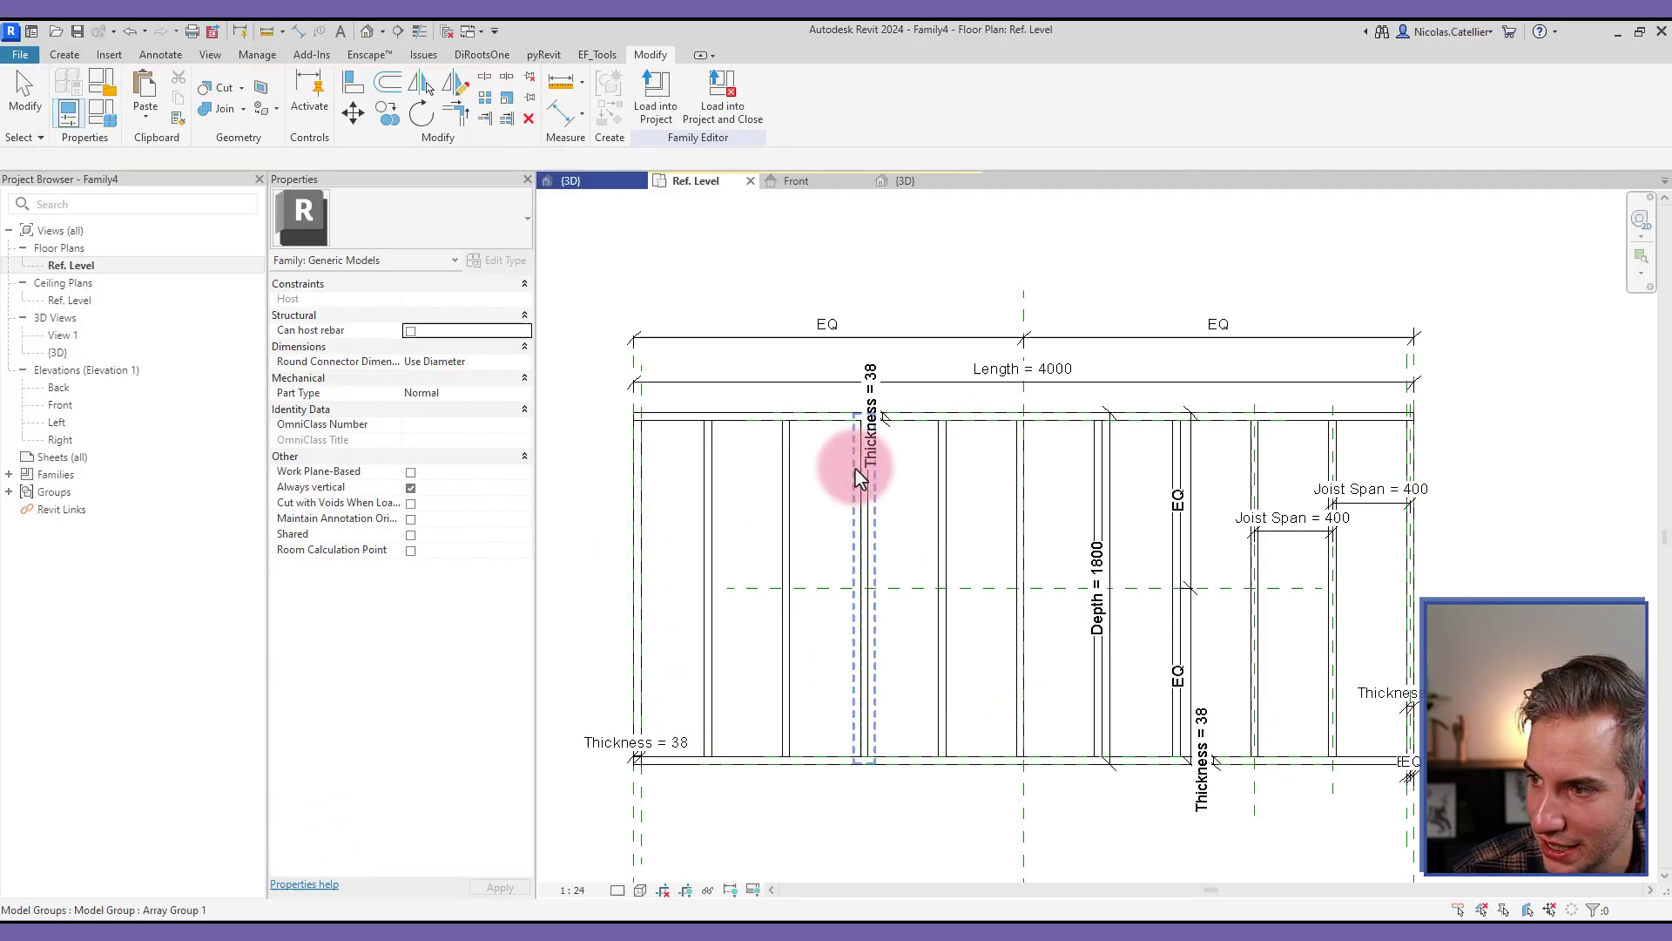
{"action": "left_click", "coordinate": [1055, 375]}
{"action": "left_click", "coordinate": [1053, 374]}
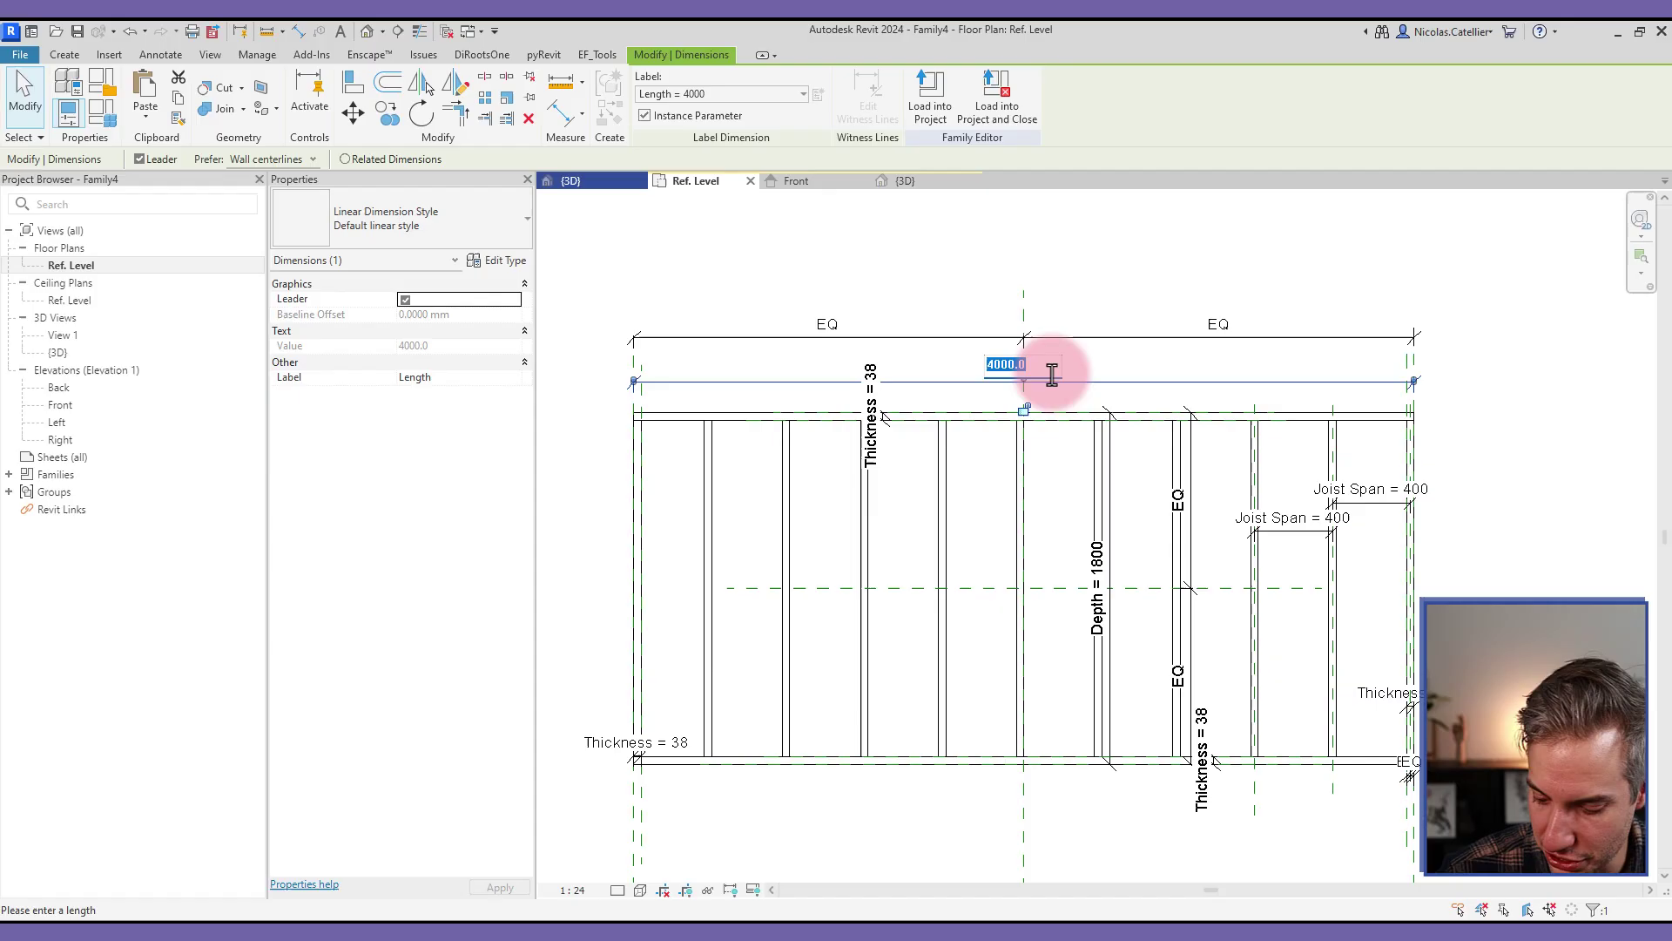
{"action": "type", "text": "3800"}
{"action": "key", "text": "Return"}
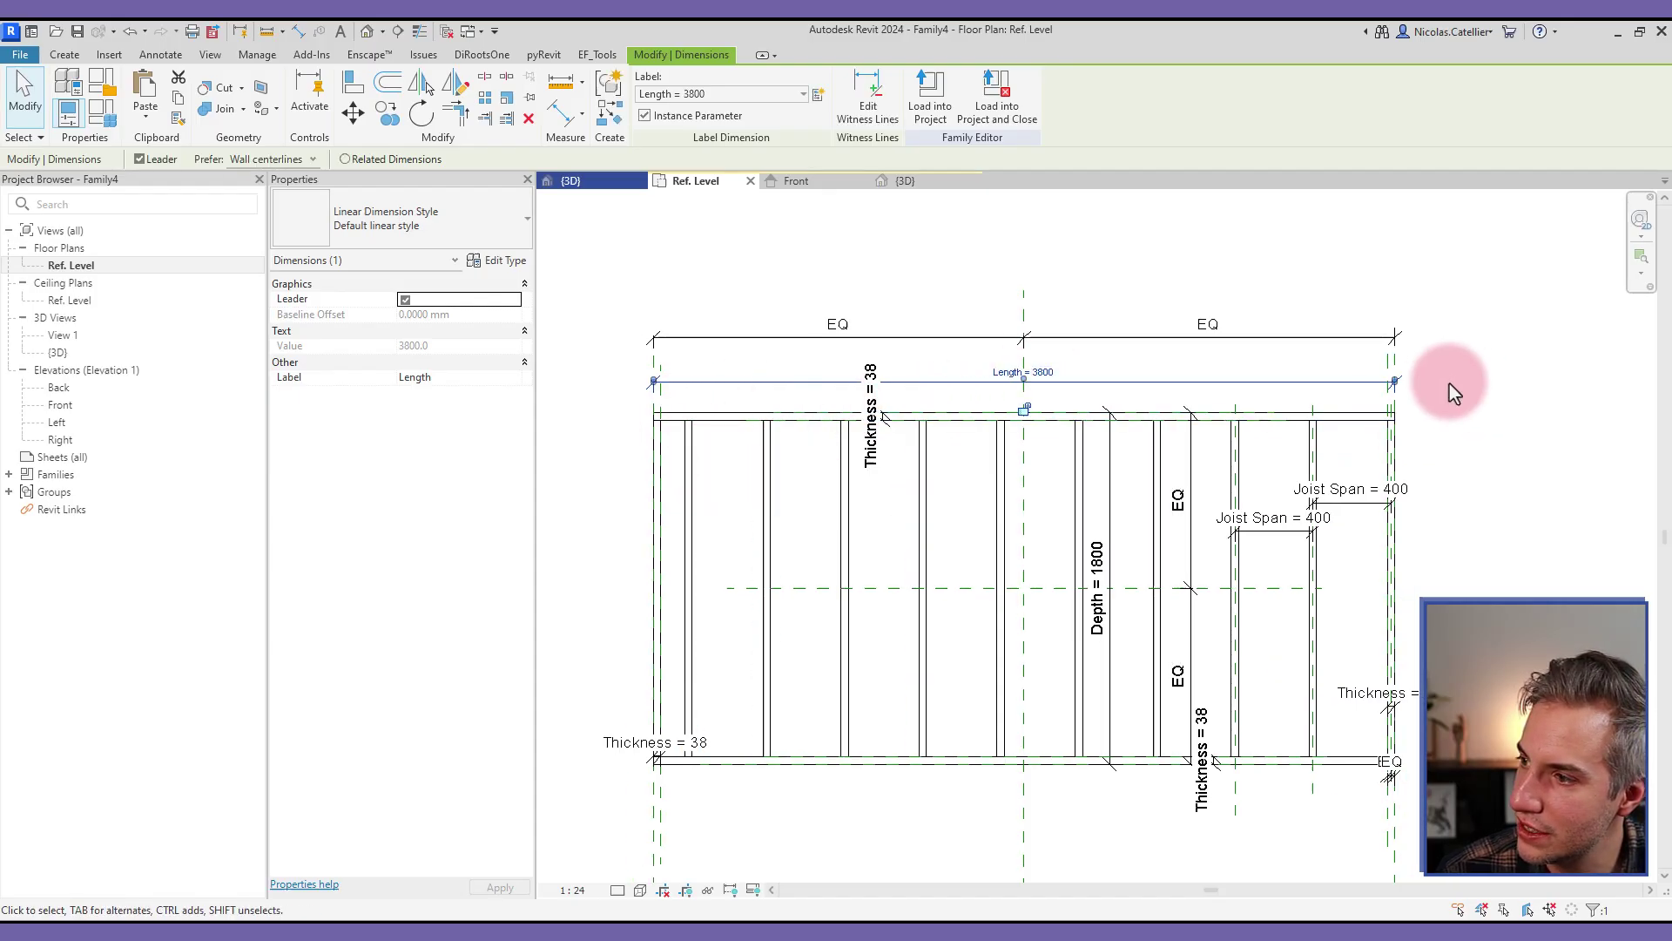
{"action": "left_click", "coordinate": [1470, 390]}
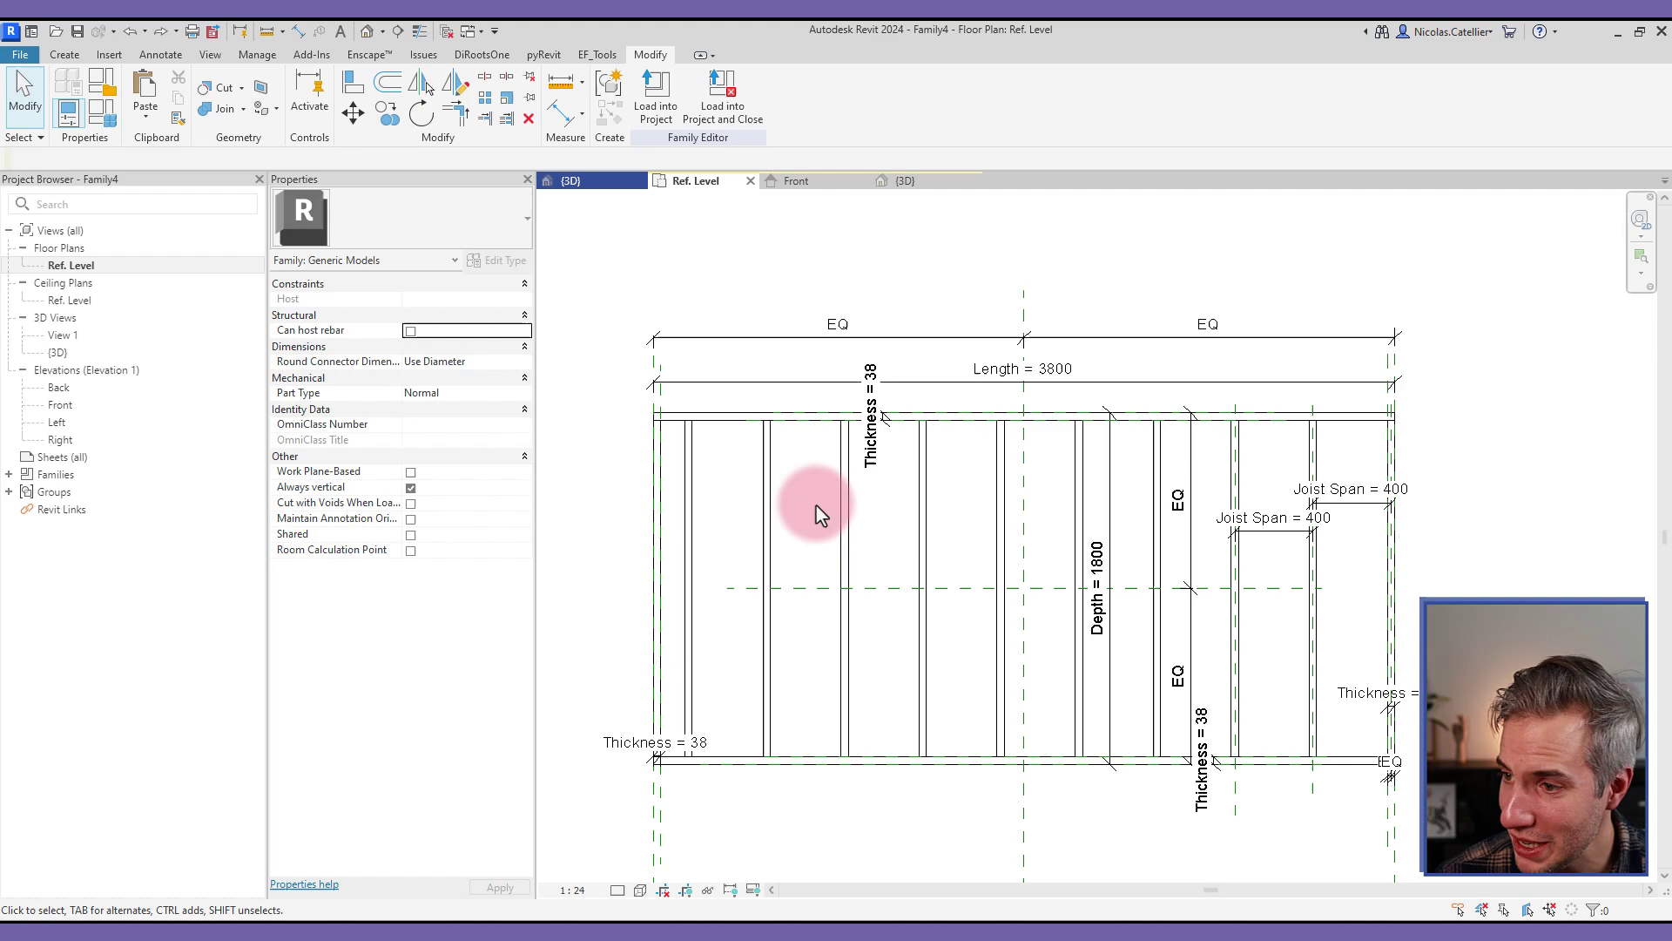
- Draw two vertical reference lines about 1800 mm long, one just outside each end of the floor frame
{"action": "scroll", "coordinate": [862, 549], "scroll_direction": "down", "scroll_amount": 2}
{"action": "left_click", "coordinate": [31, 54]}
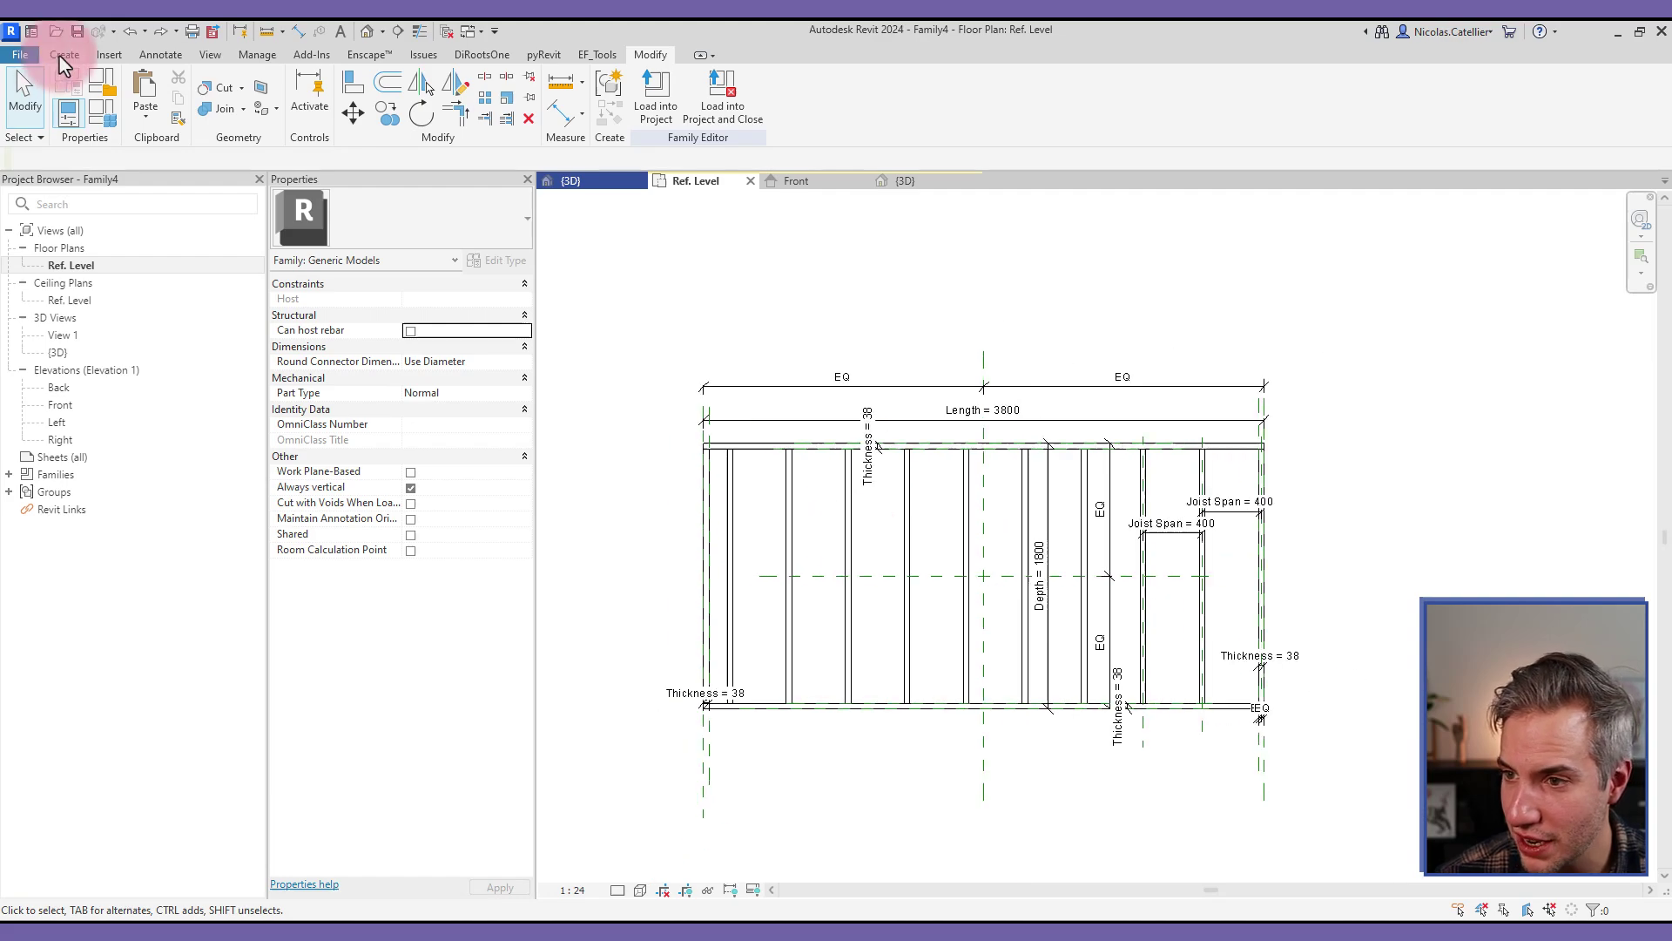
{"action": "key", "text": "r"}
{"action": "key", "text": "l"}
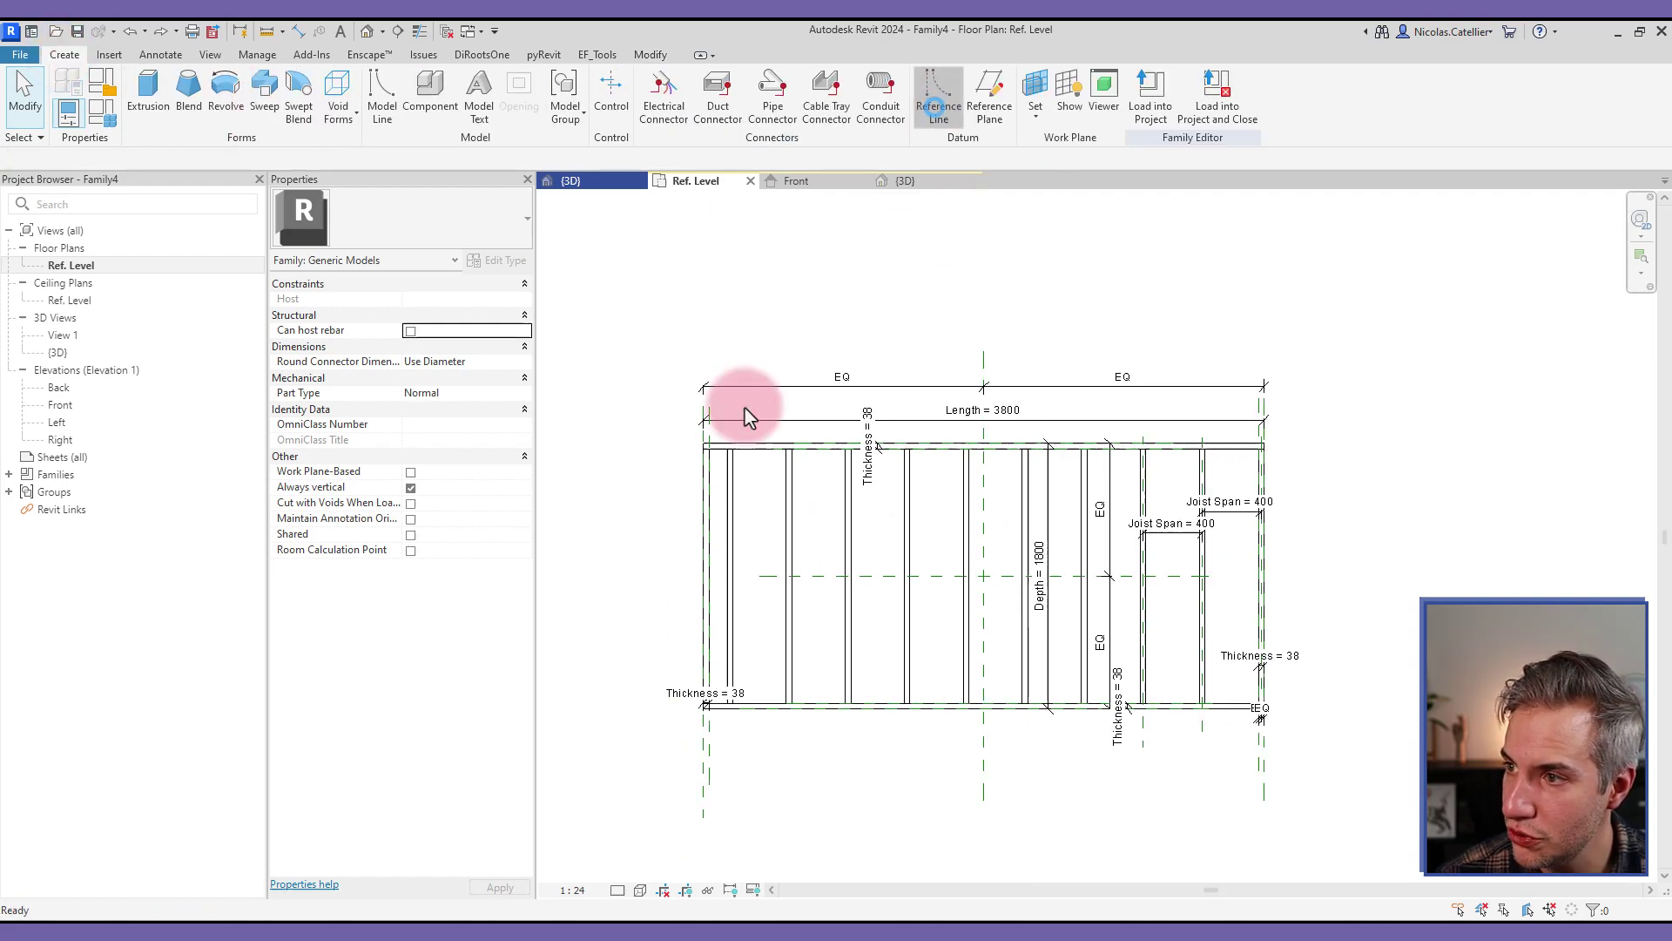
{"action": "left_click", "coordinate": [672, 446]}
{"action": "left_click", "coordinate": [669, 711]}
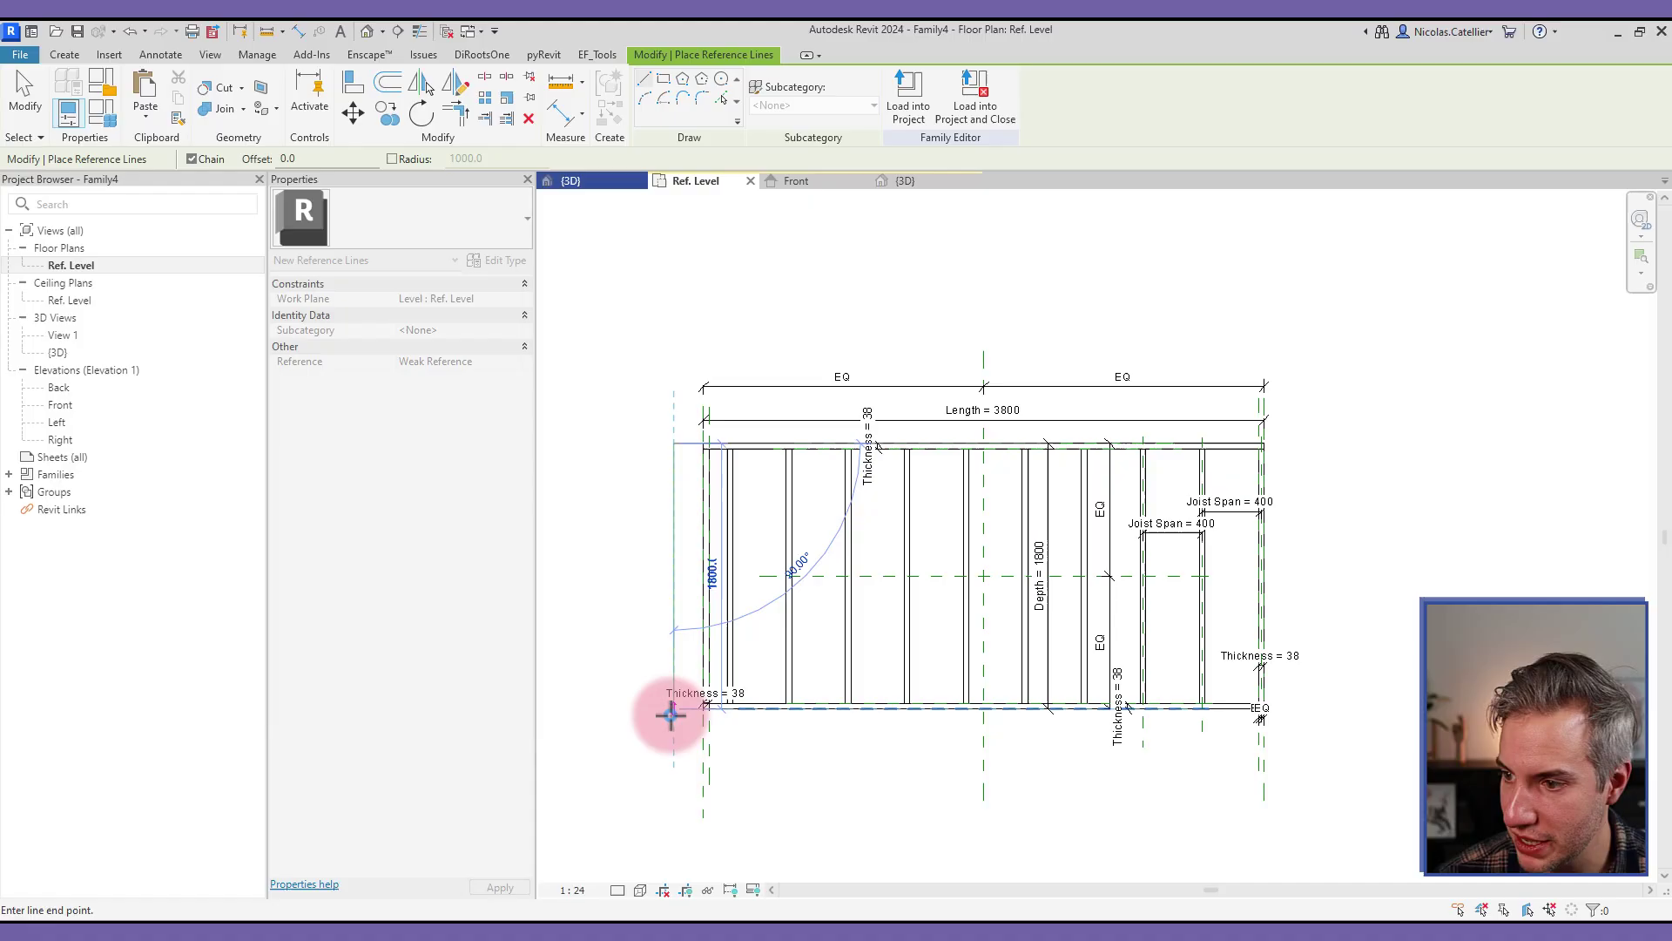
{"action": "left_click", "coordinate": [1316, 710]}
{"action": "left_click", "coordinate": [1310, 448]}
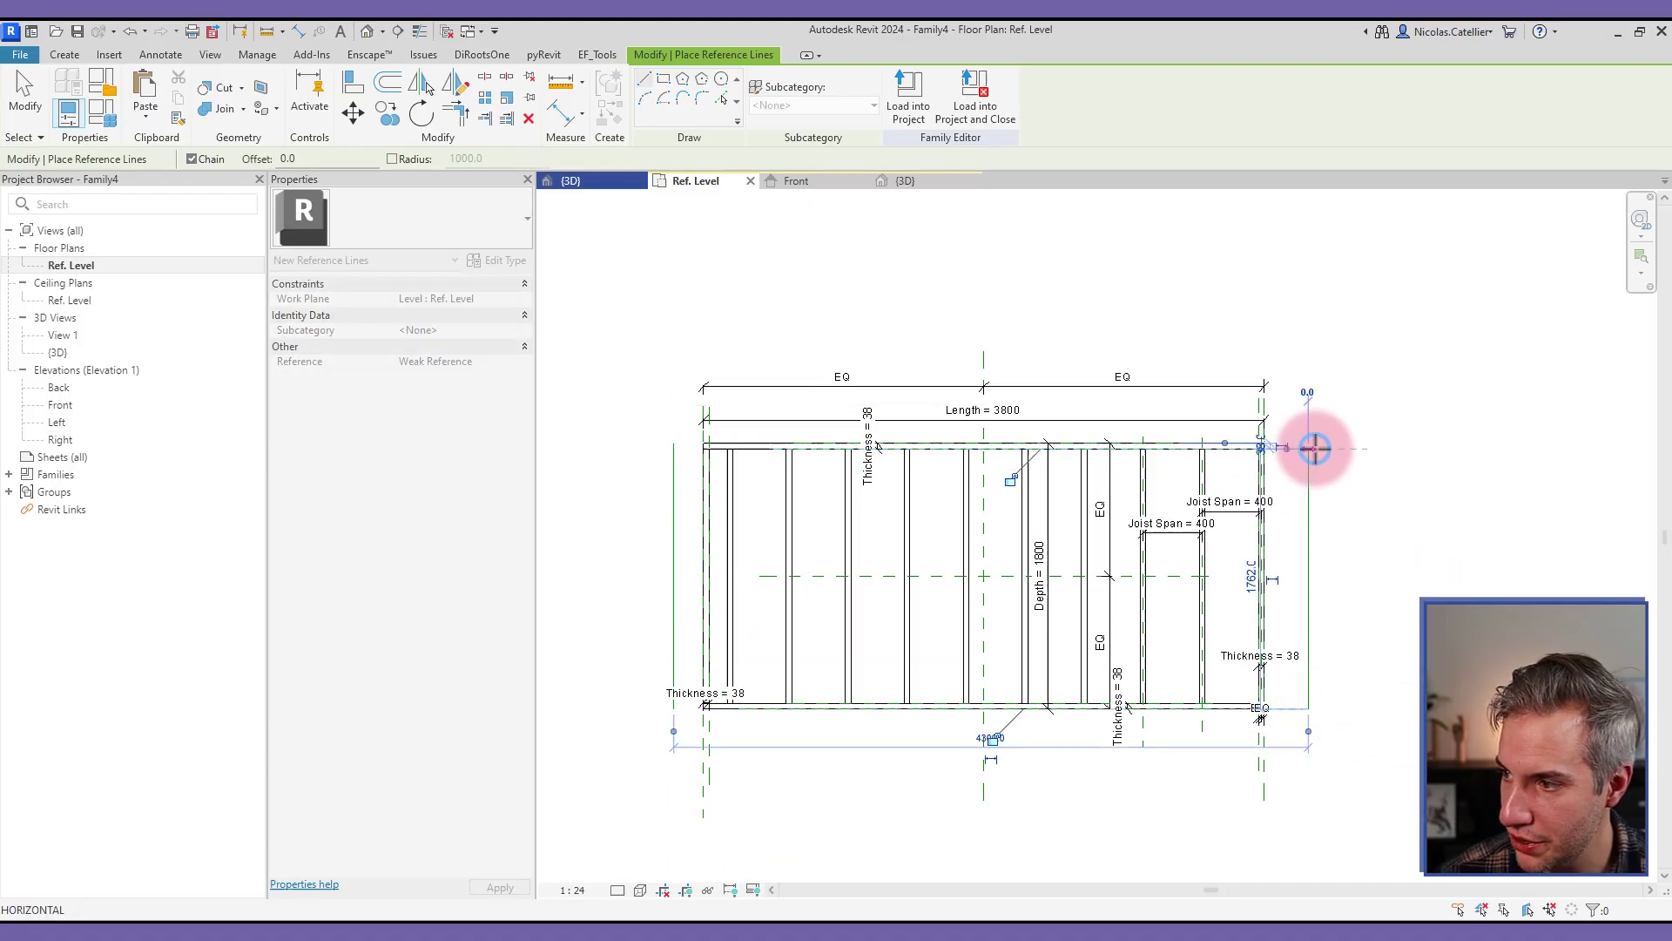
{"action": "key", "text": "Escape"}
{"action": "key", "text": "Escape"}
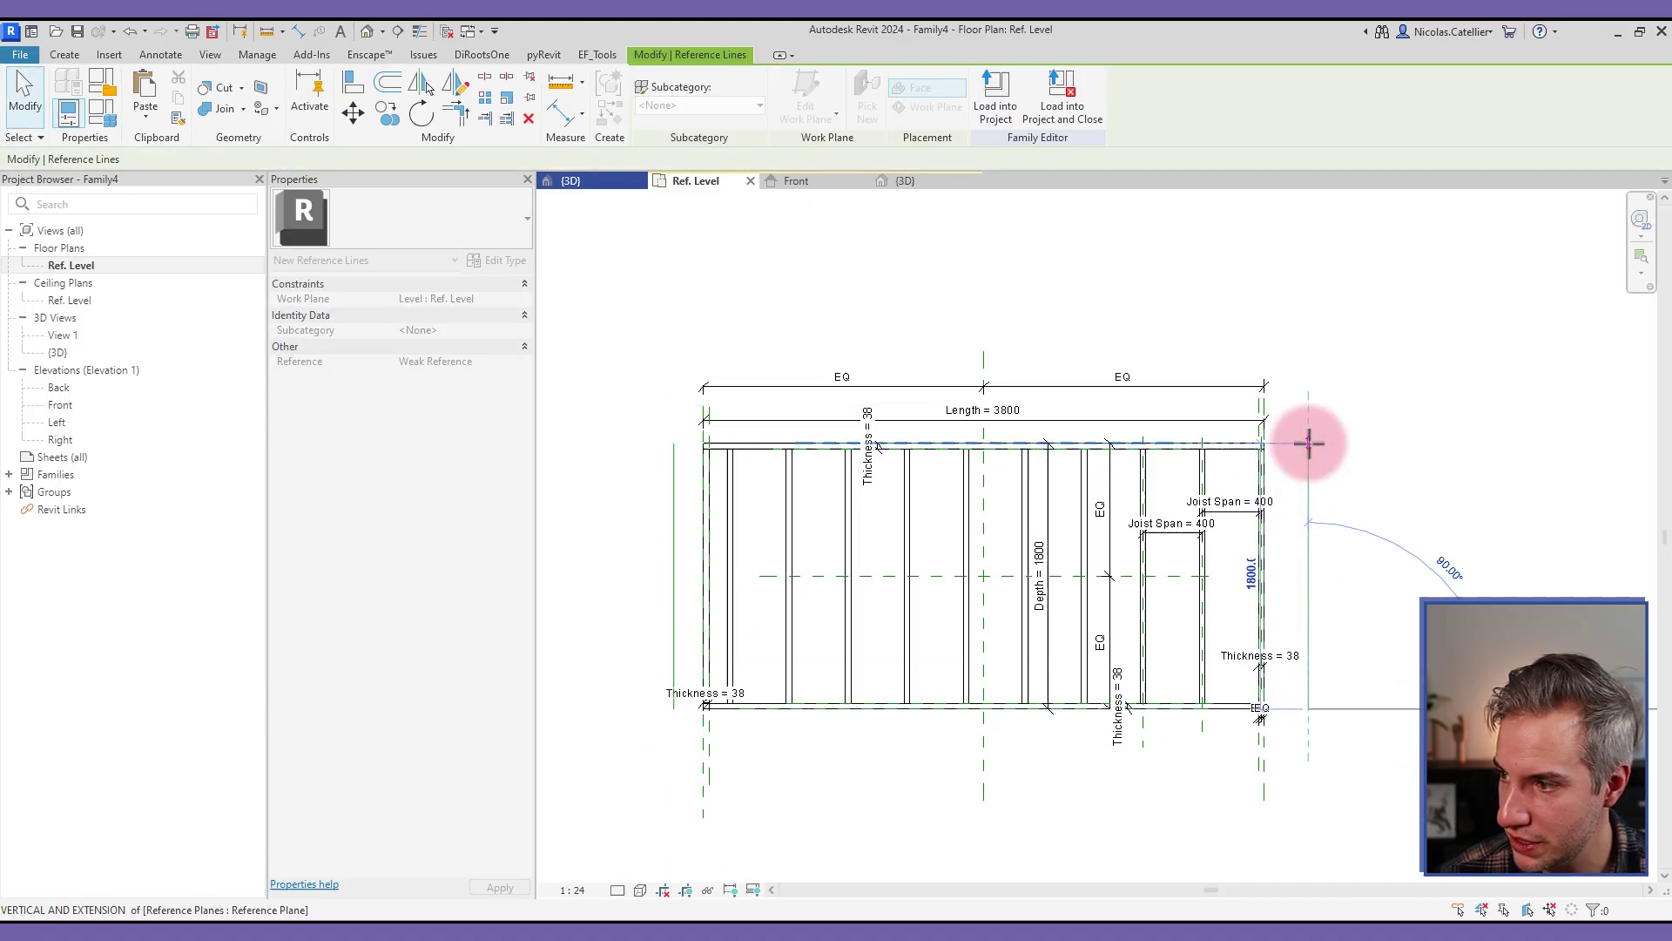
- Draw chained reference lines about 3800 mm wide above the frame, down its left end and across below it
{"action": "key", "text": "r"}
{"action": "key", "text": "l"}
{"action": "left_click", "coordinate": [1266, 336]}
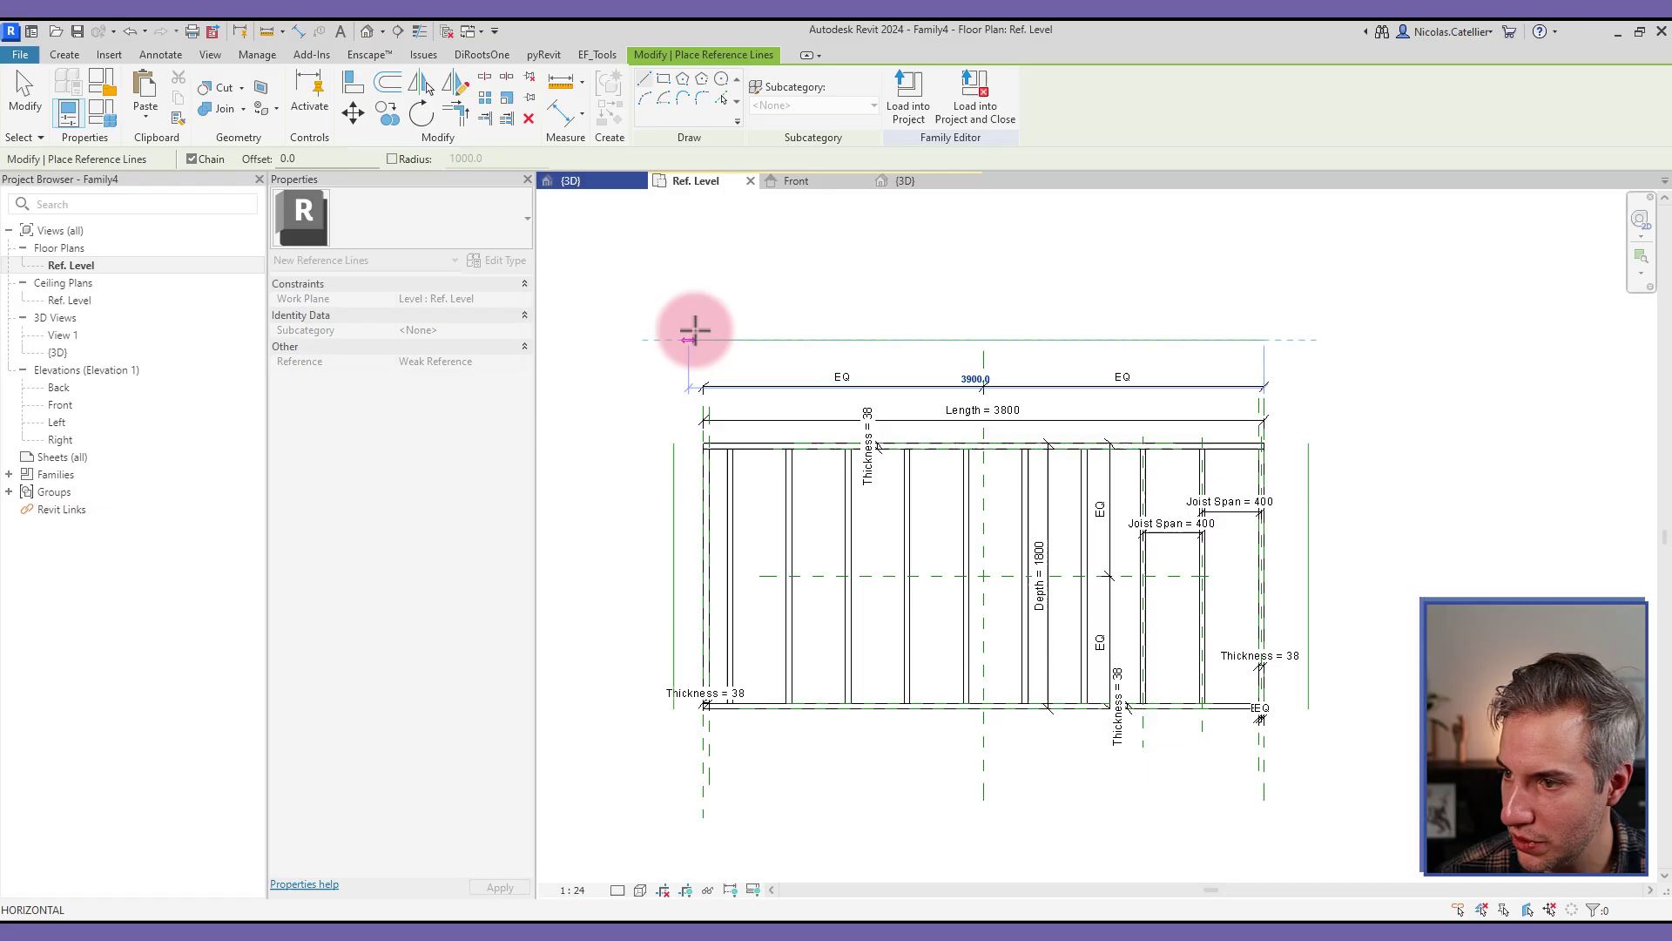
{"action": "left_click", "coordinate": [703, 340]}
{"action": "left_click", "coordinate": [704, 793]}
{"action": "left_click", "coordinate": [1266, 795]}
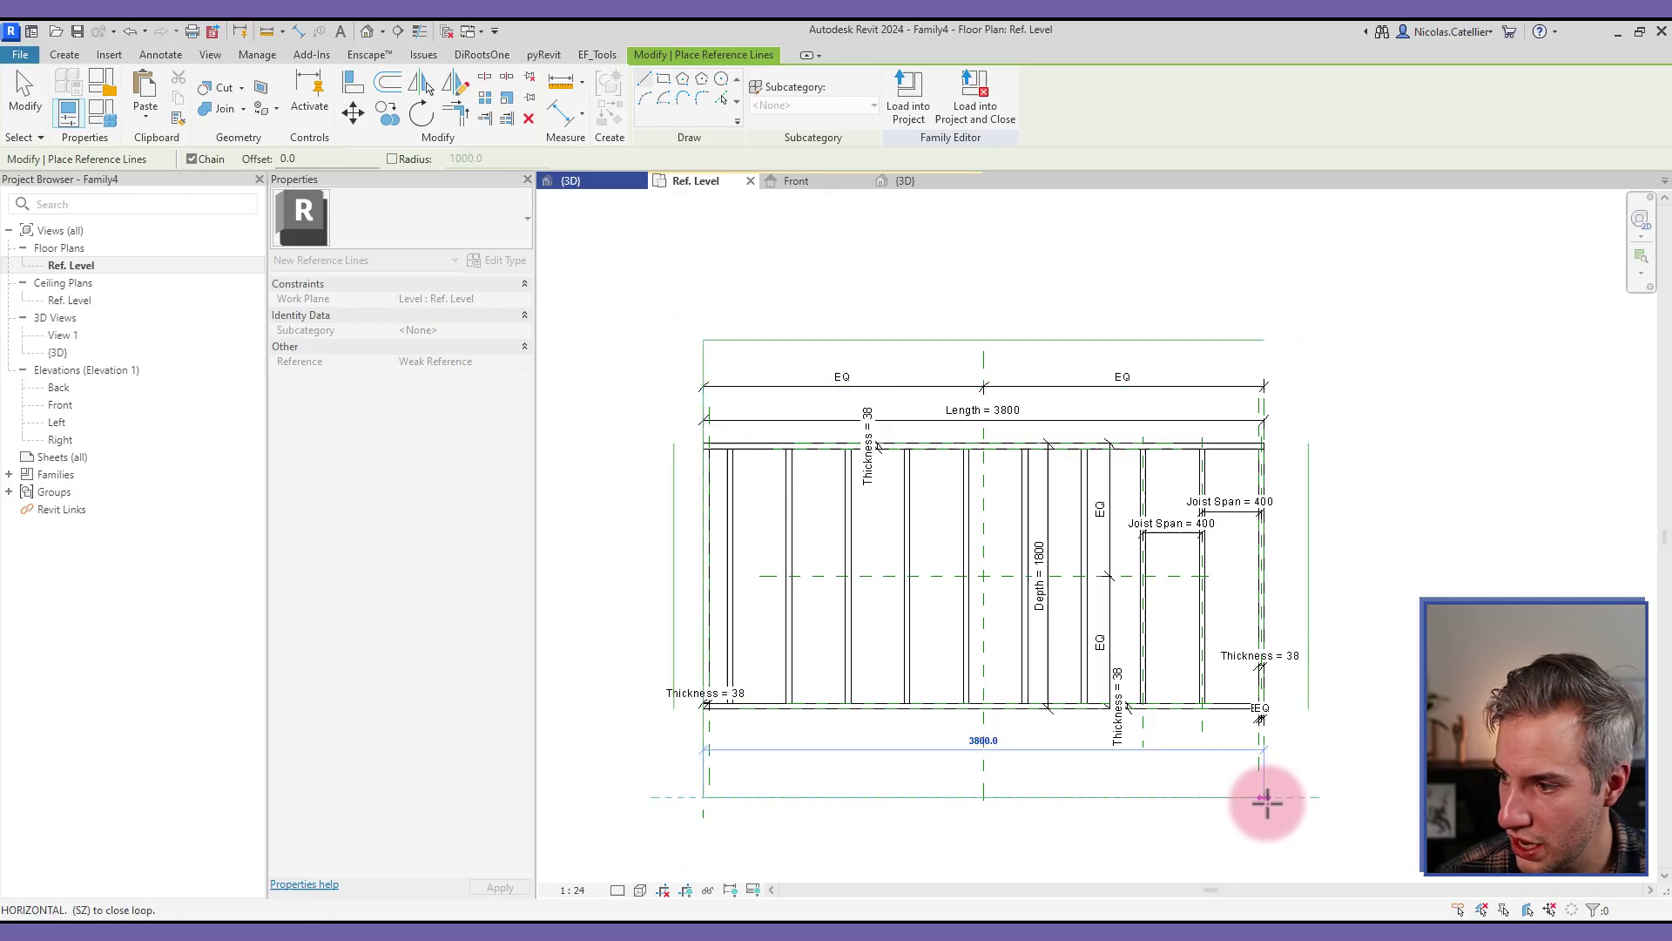
{"action": "key", "text": "Escape"}
- Dimension from the frame's left end to the vertical reference line outside its right end
{"action": "key", "text": "d"}
{"action": "key", "text": "i"}
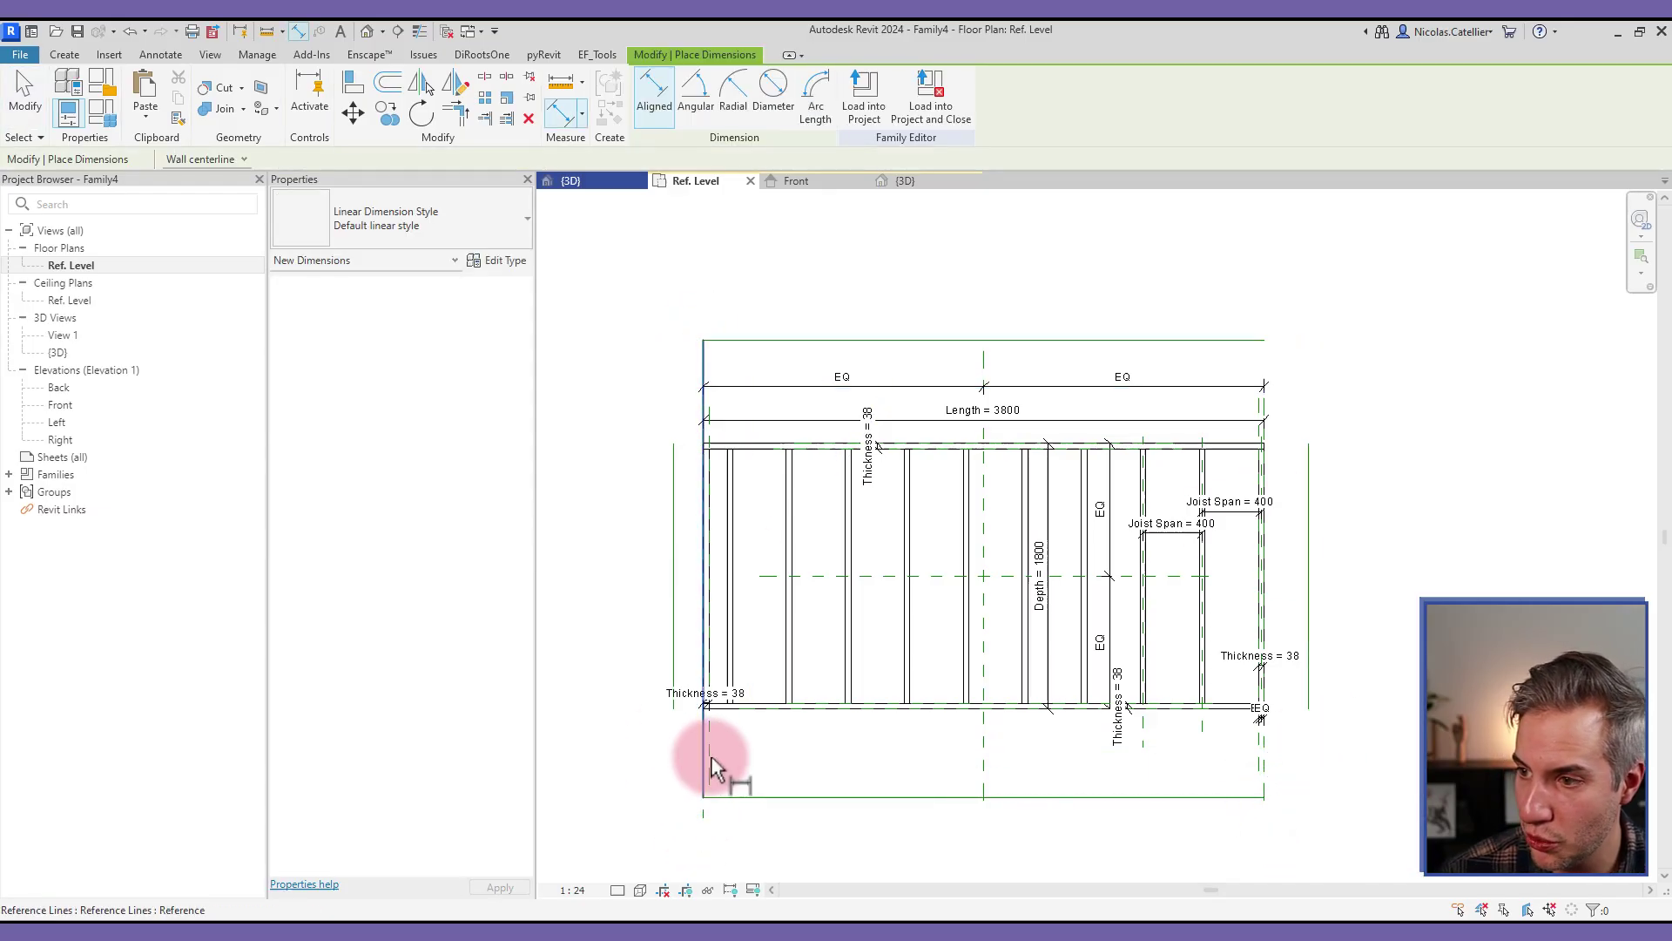
{"action": "left_click", "coordinate": [702, 641]}
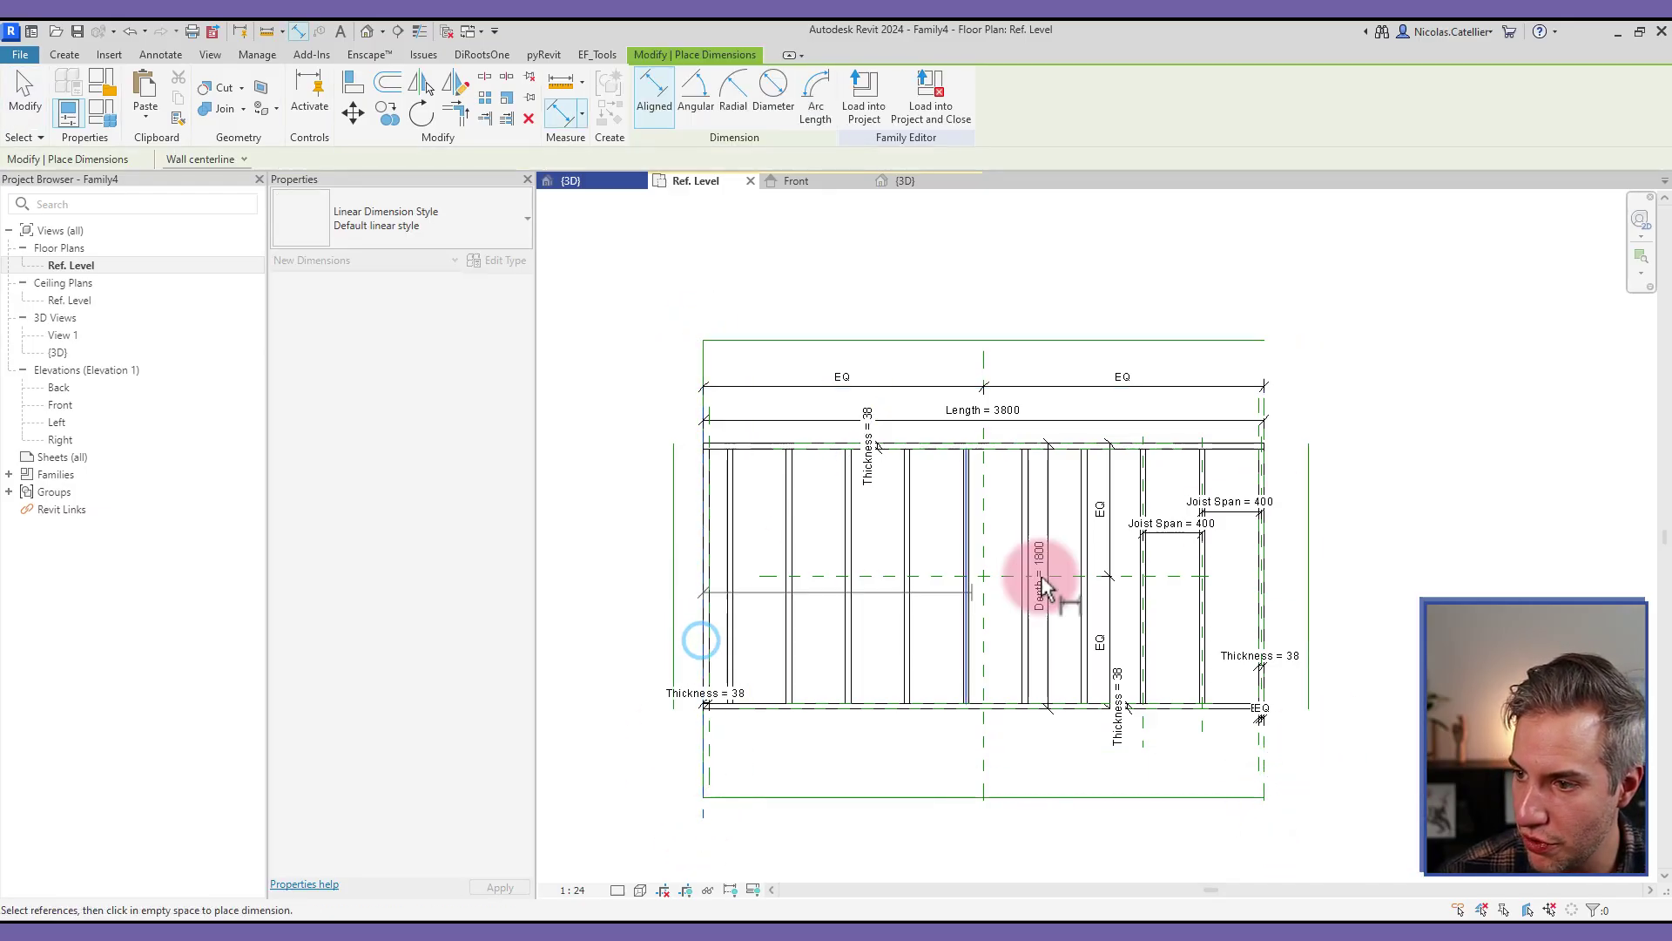
{"action": "left_click", "coordinate": [1305, 480]}
{"action": "left_click", "coordinate": [1438, 292]}
- Dimension the upper reference line to the frame's lower edge and the lower reference line to the frame's upper edge
{"action": "left_click", "coordinate": [1213, 340]}
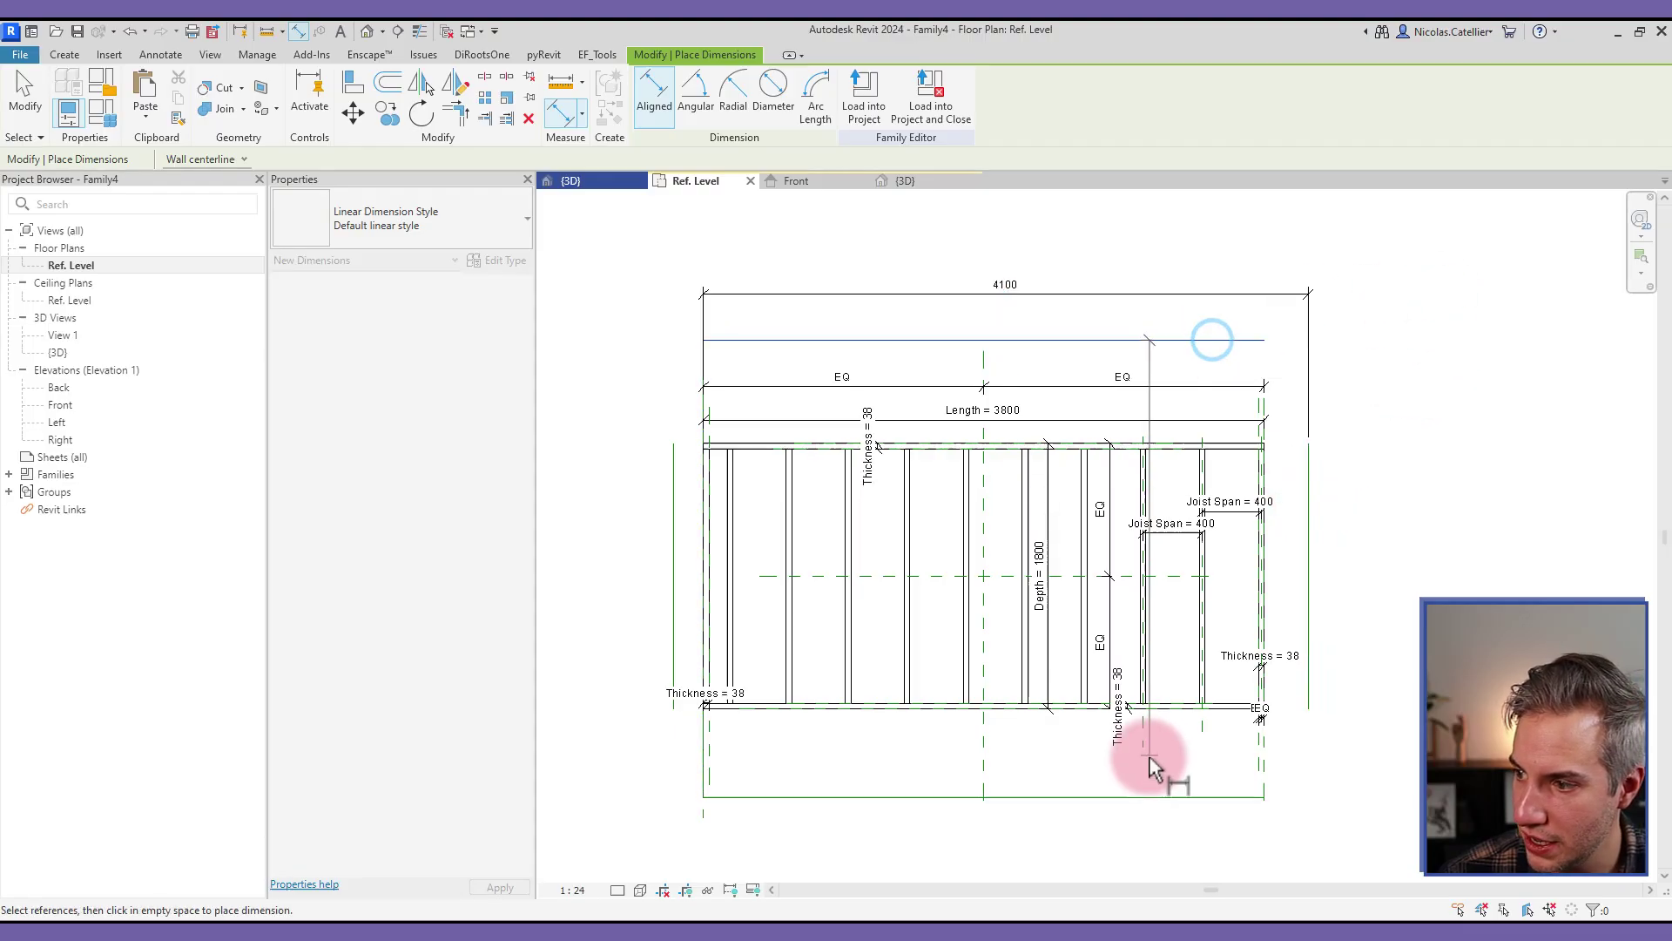
{"action": "left_click", "coordinate": [1016, 798]}
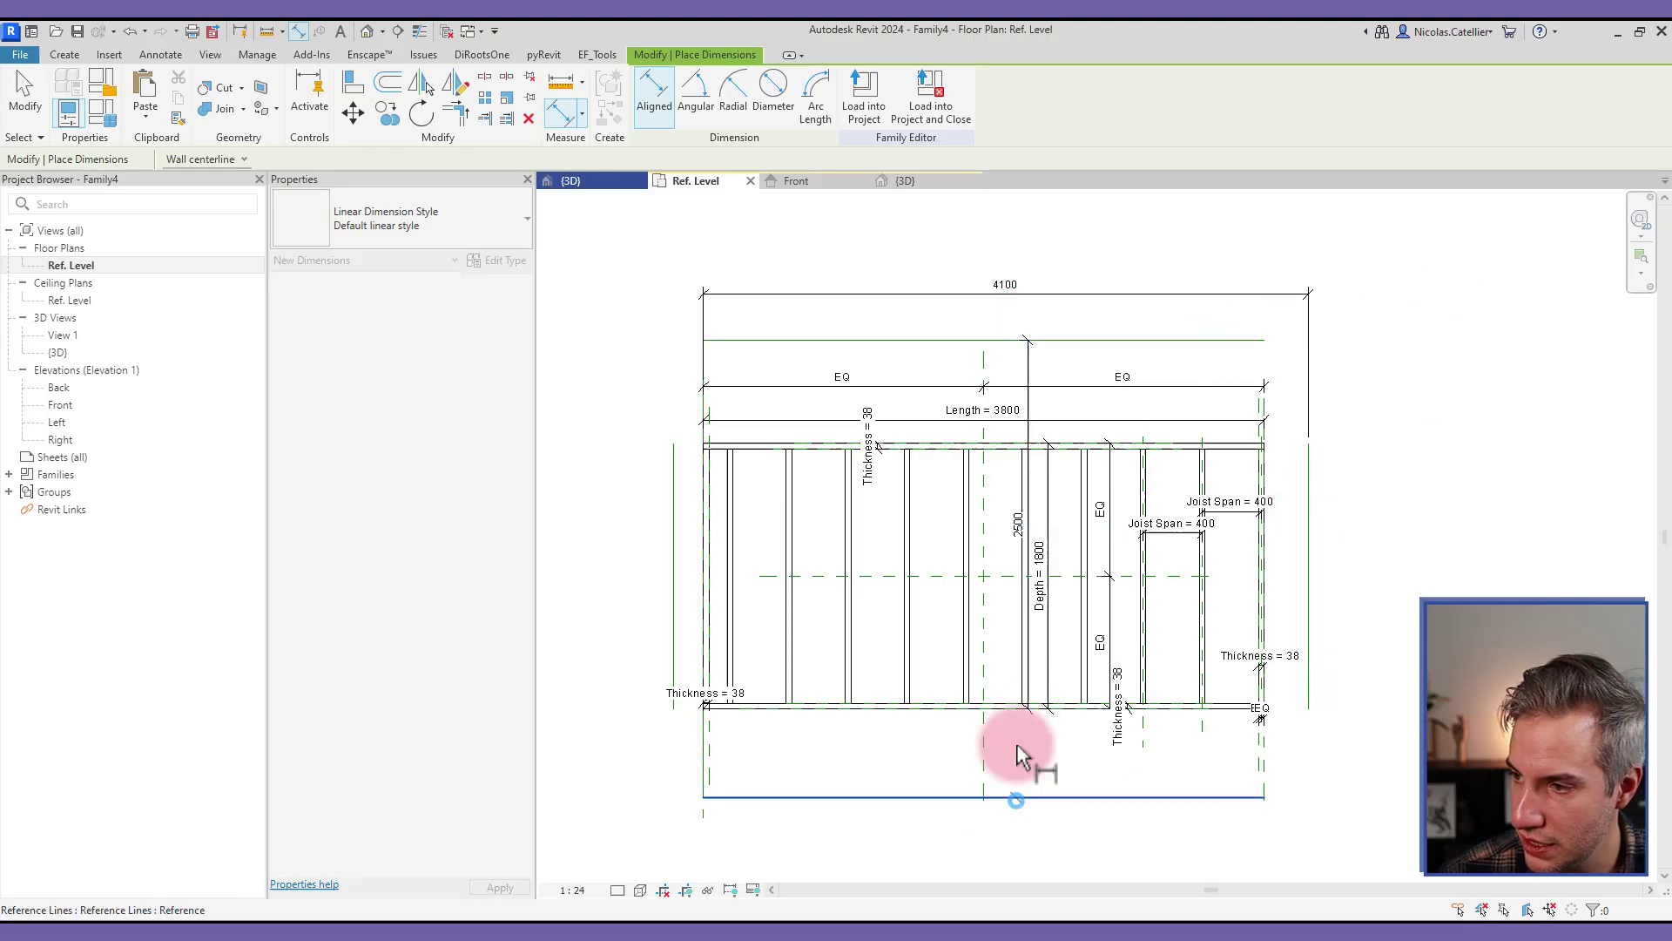
{"action": "left_click", "coordinate": [943, 441]}
{"action": "left_click", "coordinate": [941, 437]}
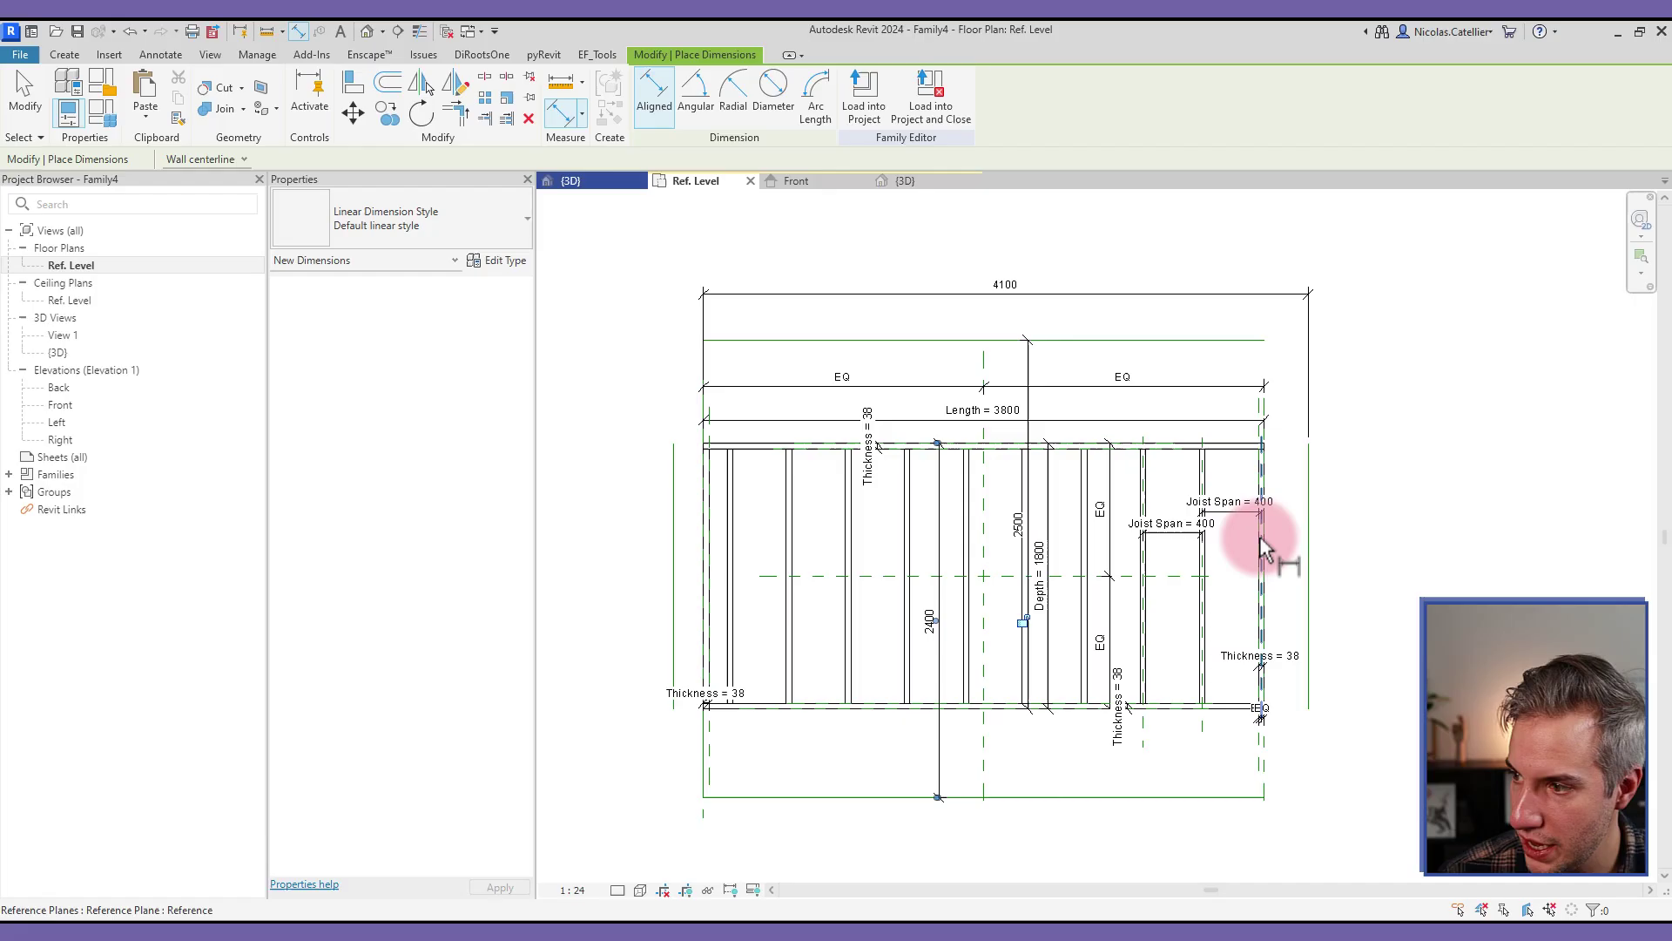
- Dimension from the vertical reference line outside the frame's left end to the frame's right end, placing it below
{"action": "left_click", "coordinate": [678, 559]}
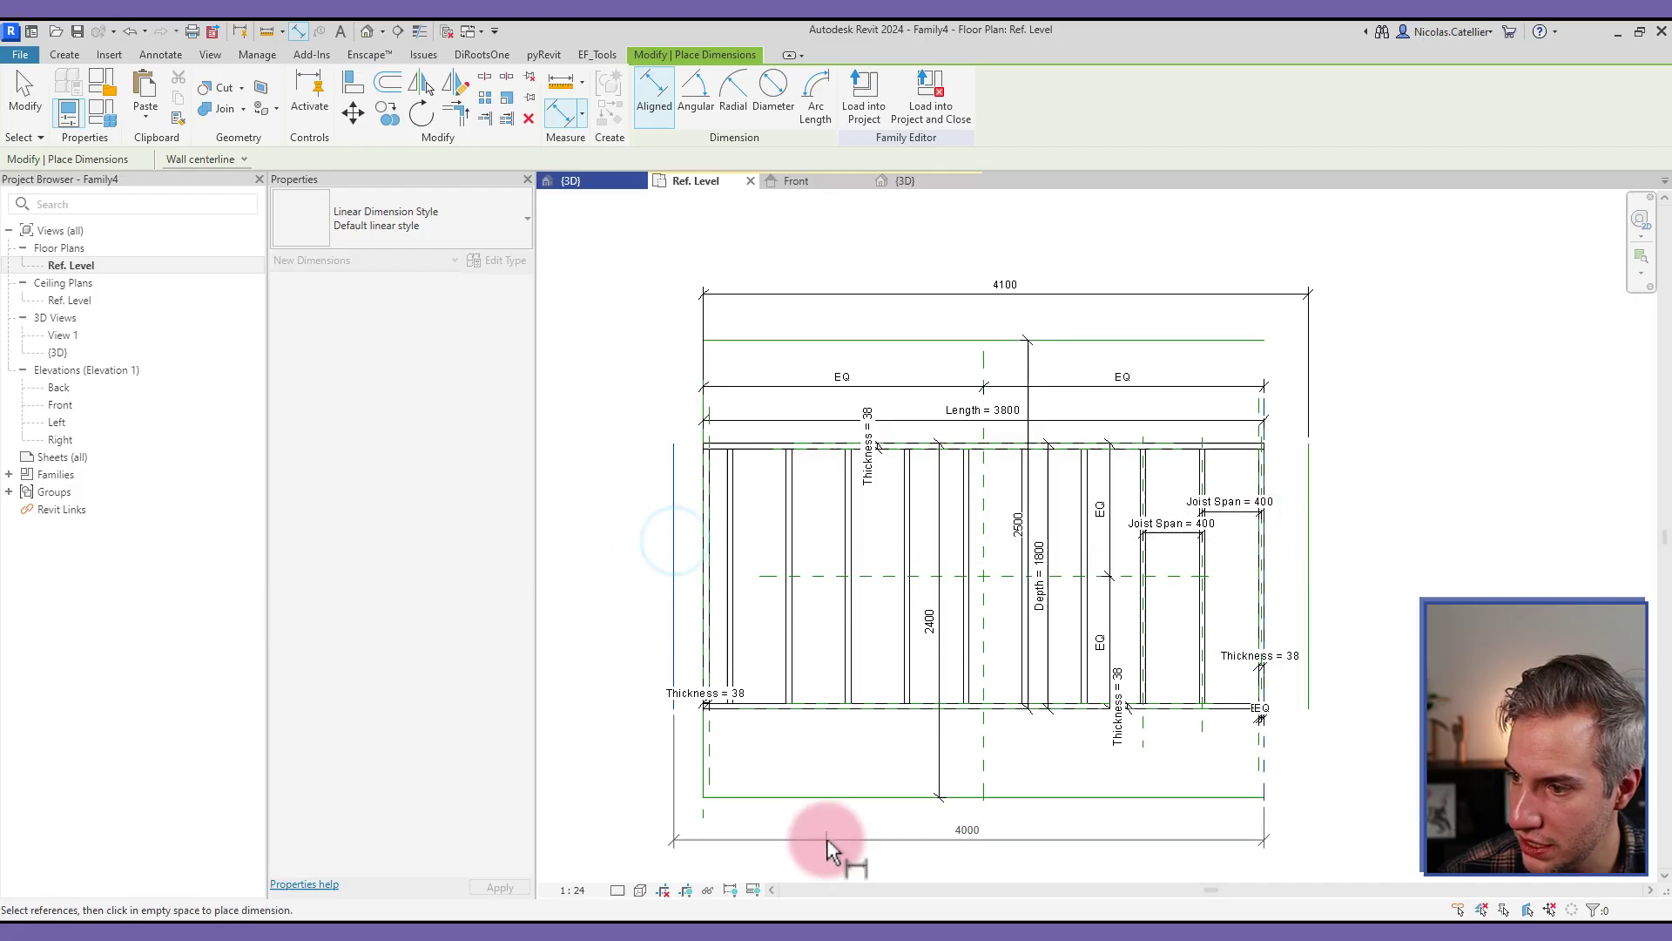
{"action": "left_click", "coordinate": [882, 841]}
{"action": "key", "text": "Escape"}
- Label the two new horizontal reference line dimensions with the Length parameter
{"action": "left_click", "coordinate": [938, 295], "text": "ctrl"}
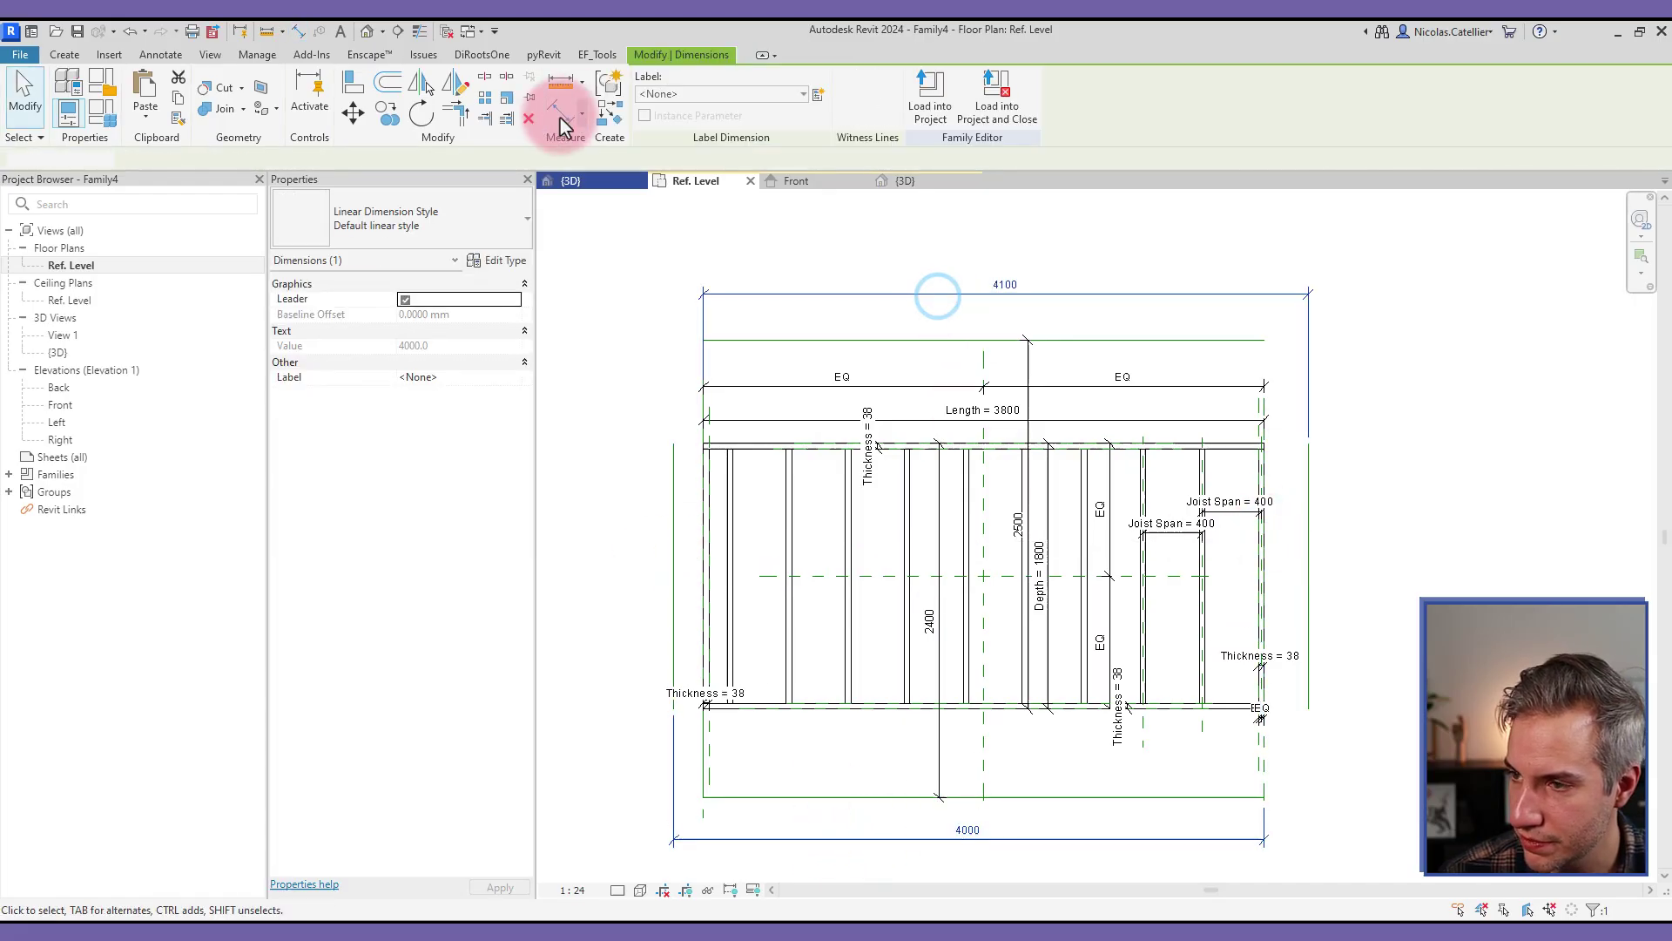
{"action": "left_click", "coordinate": [672, 93]}
{"action": "left_click", "coordinate": [660, 217]}
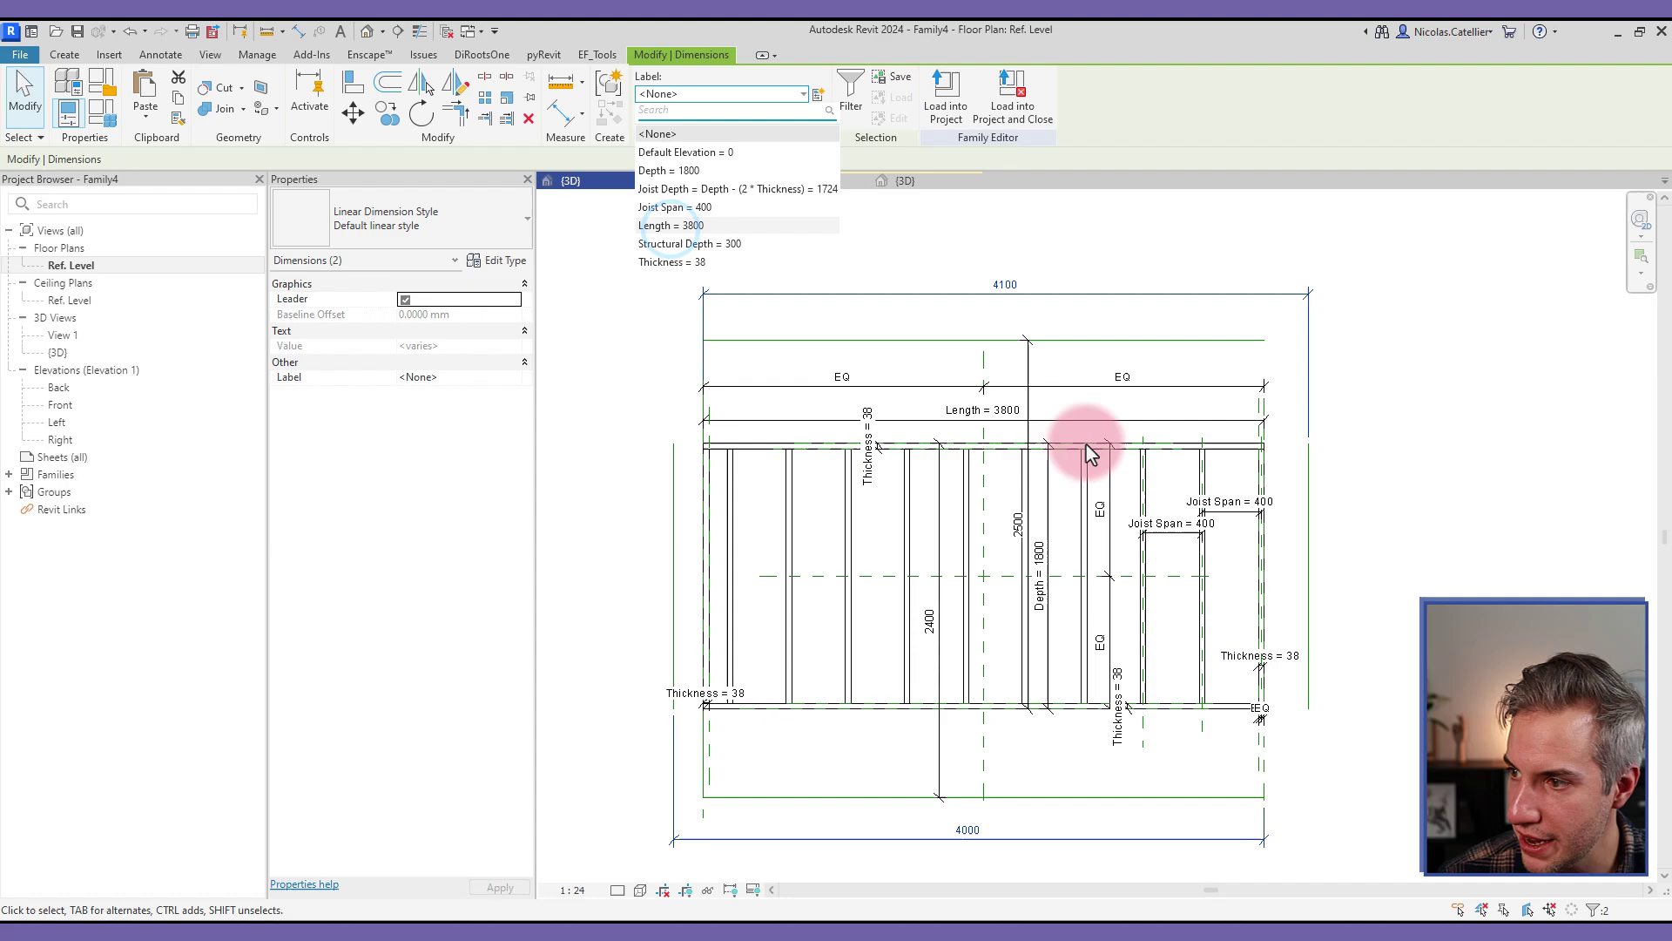
- Label the two new vertical reference line dimensions with the Depth parameter
{"action": "left_click", "coordinate": [1035, 433]}
{"action": "left_click", "coordinate": [938, 747], "text": "ctrl"}
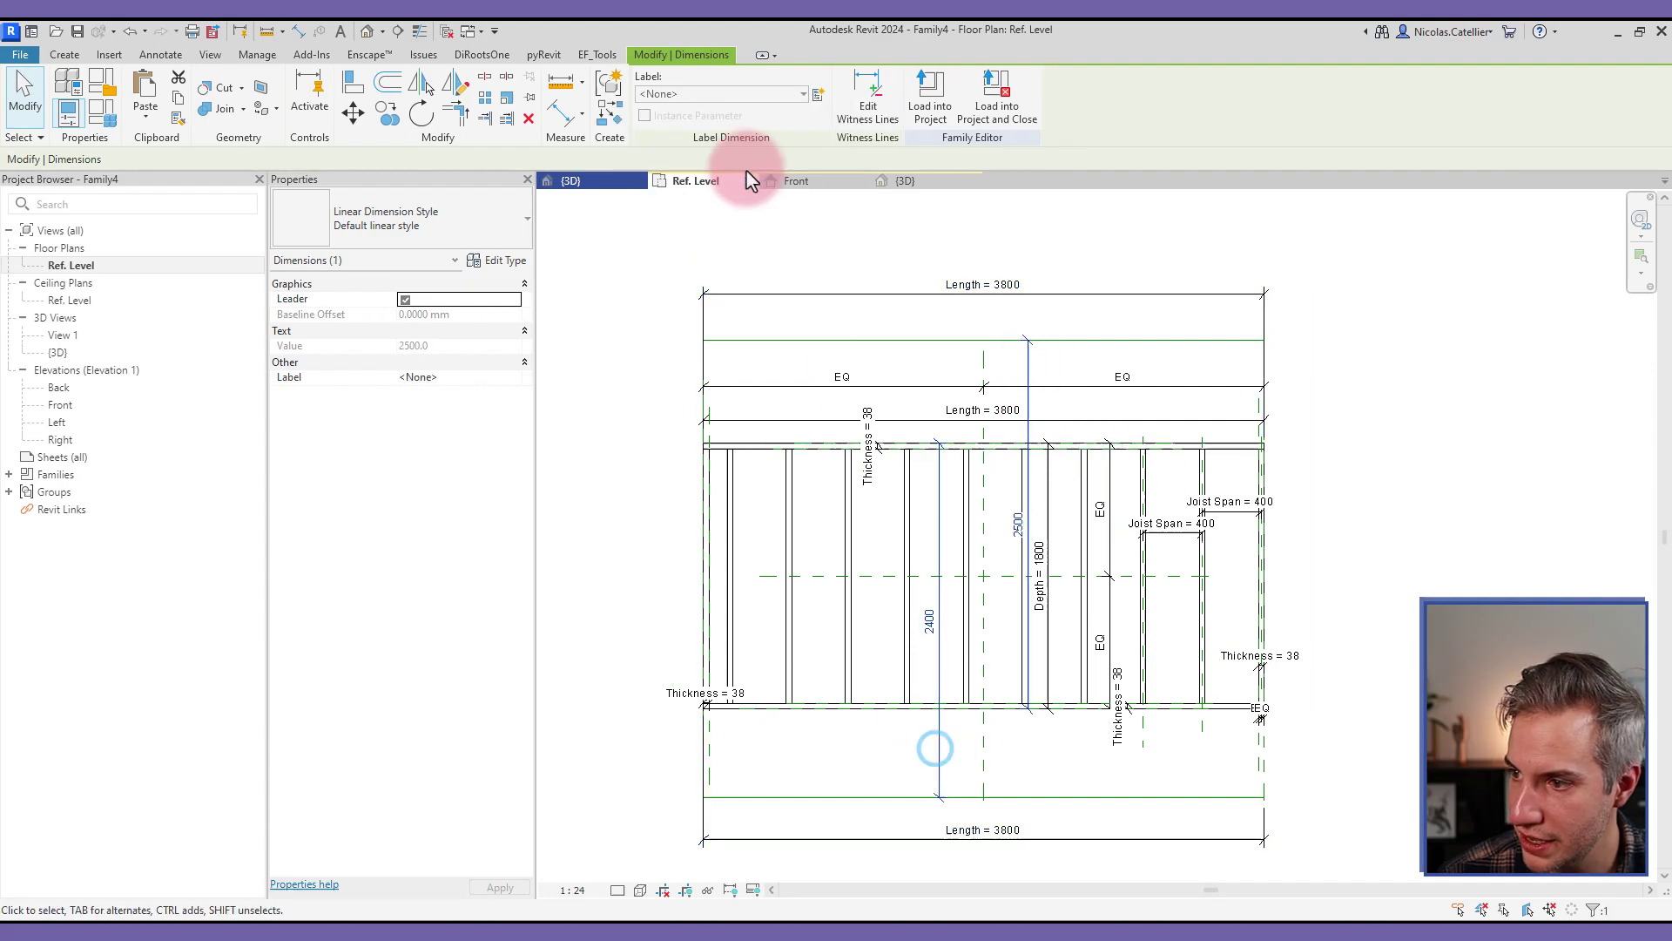
{"action": "left_click", "coordinate": [711, 96]}
{"action": "left_click", "coordinate": [675, 172]}
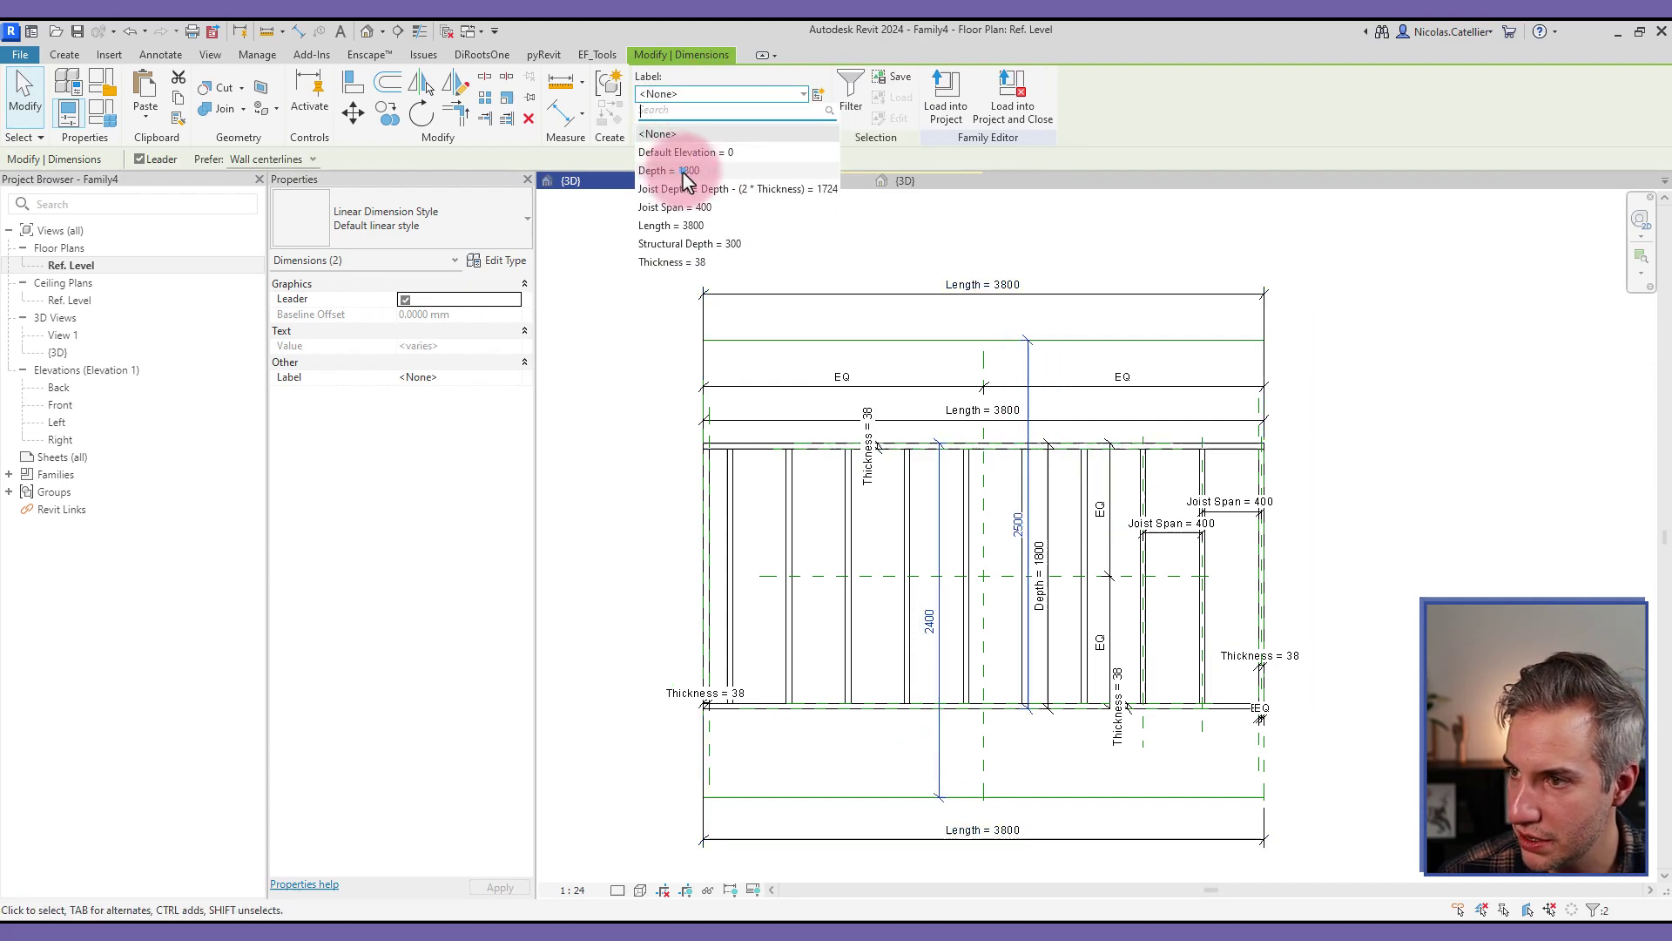
- Clear the dimension selection and save the family as BP_STR_Floor-System
{"action": "left_click", "coordinate": [1405, 361]}
{"action": "left_click", "coordinate": [765, 241]}
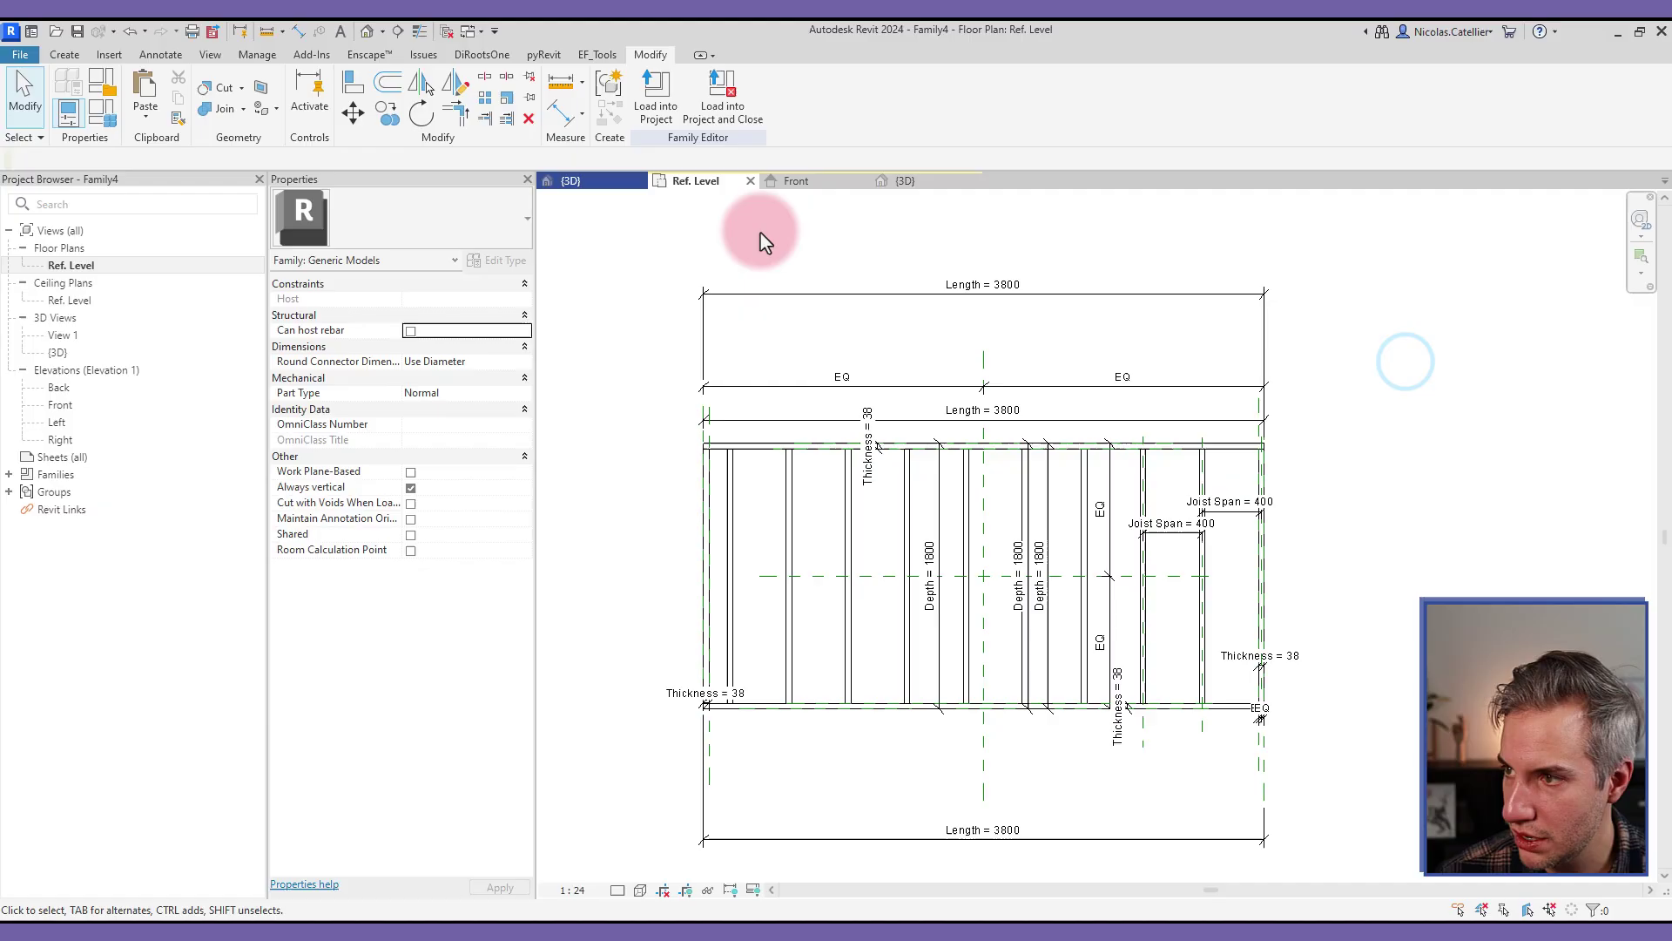
{"action": "left_click", "coordinate": [19, 54]}
{"action": "mouse_move", "coordinate": [35, 278]}
{"action": "left_click", "coordinate": [209, 247]}
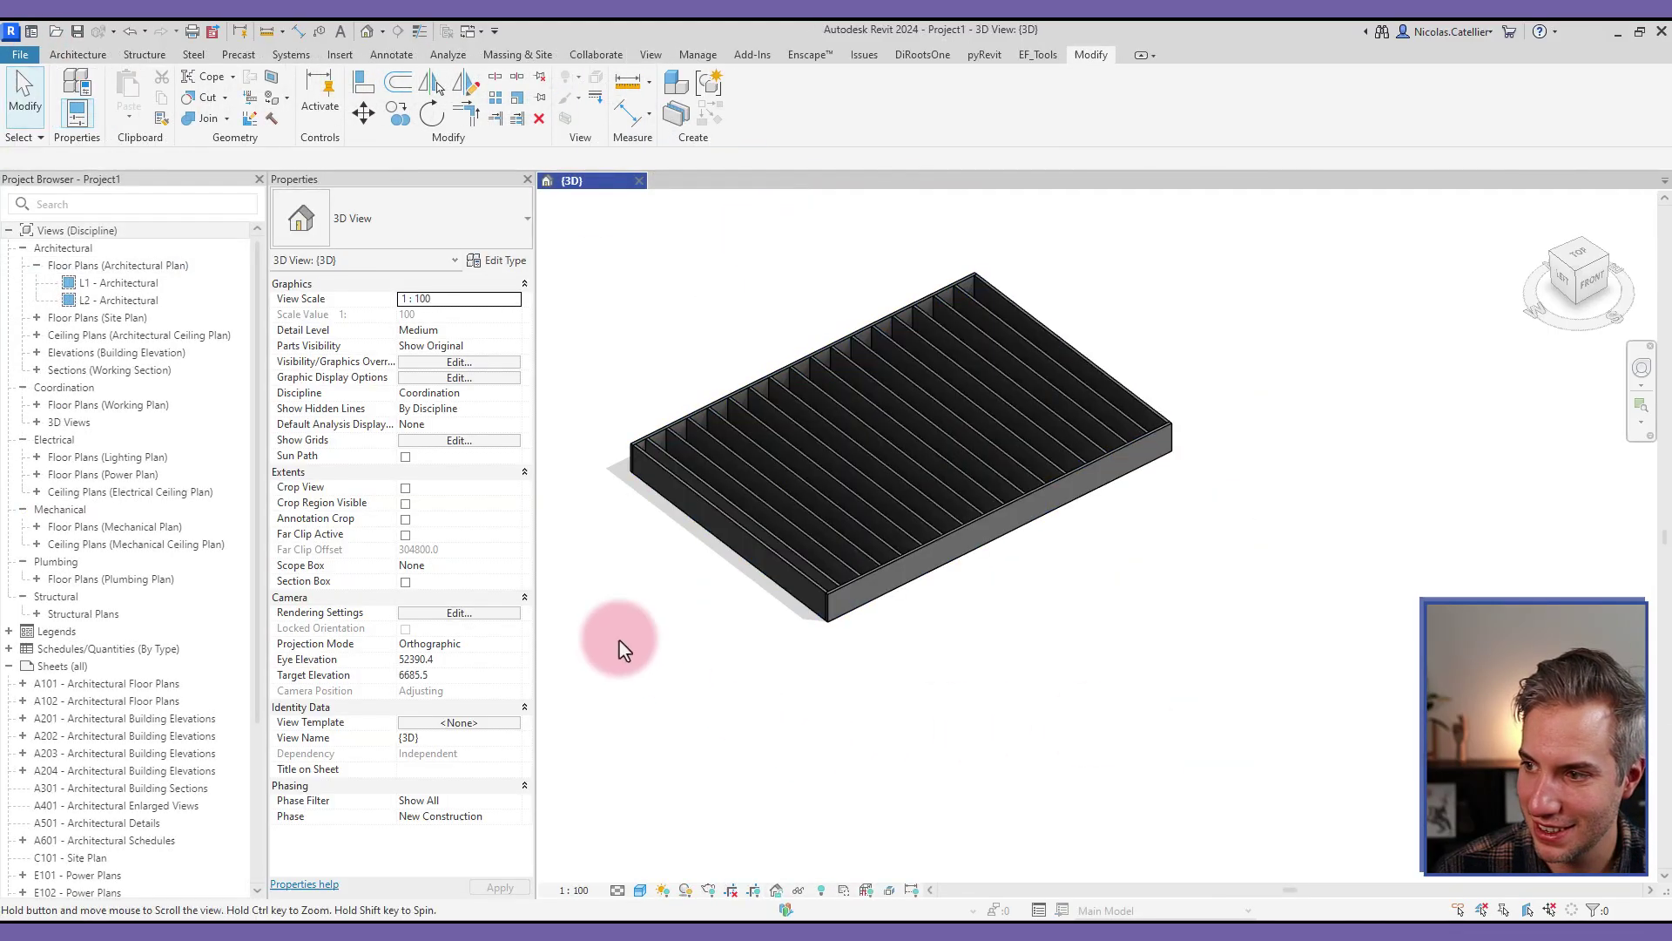
- Resize the placed floor system with its shape handles to a Length of about 3264 mm and a Depth of about 2529 mm
{"action": "scroll", "coordinate": [624, 649], "scroll_direction": "up", "scroll_amount": 5}
{"action": "scroll", "coordinate": [609, 772], "scroll_direction": "down", "scroll_amount": 4}
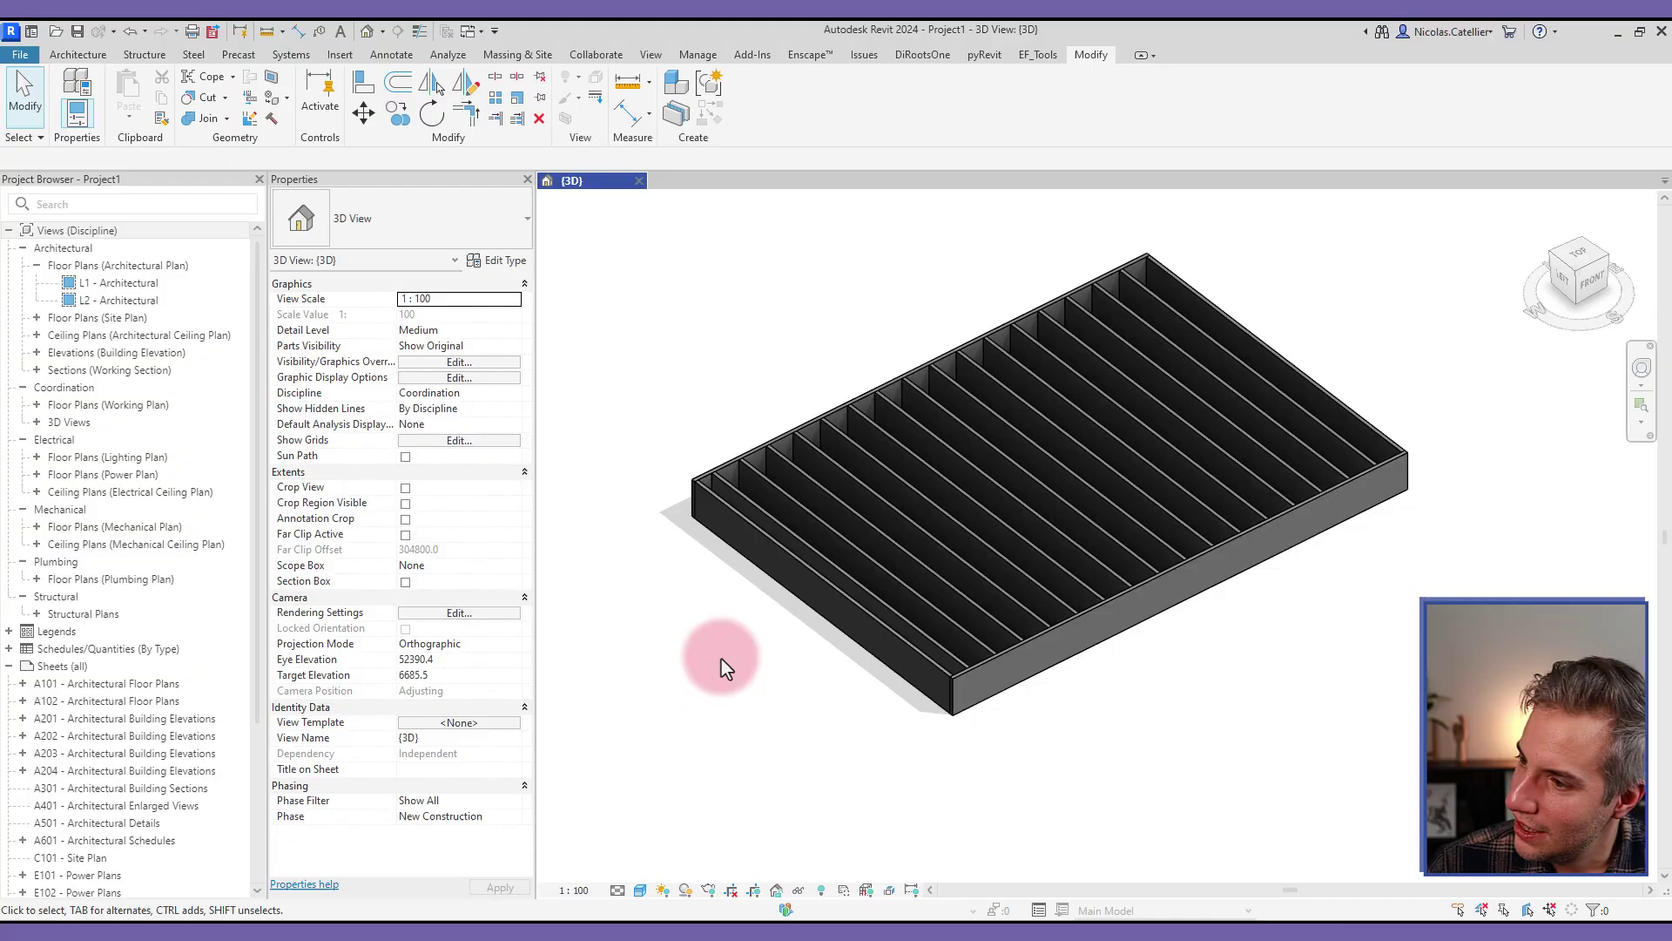
{"action": "left_click", "coordinate": [874, 566]}
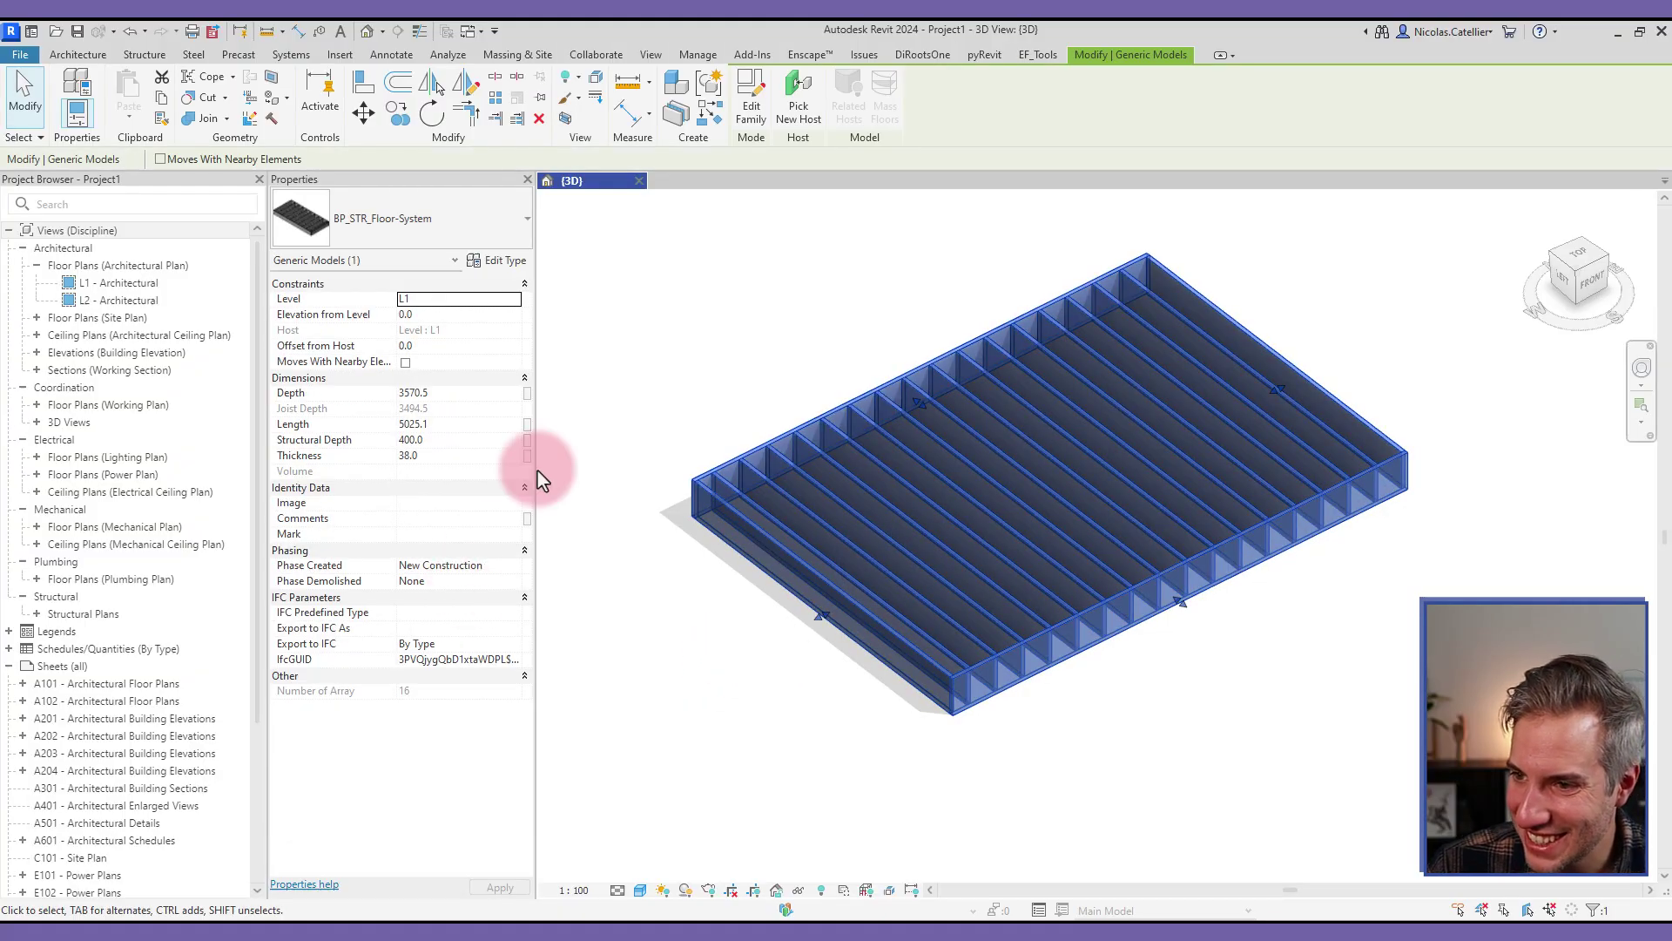
{"action": "left_click_drag", "start_coordinate": [819, 615], "coordinate": [981, 527]}
{"action": "left_click_drag", "start_coordinate": [1250, 562], "coordinate": [1185, 496]}
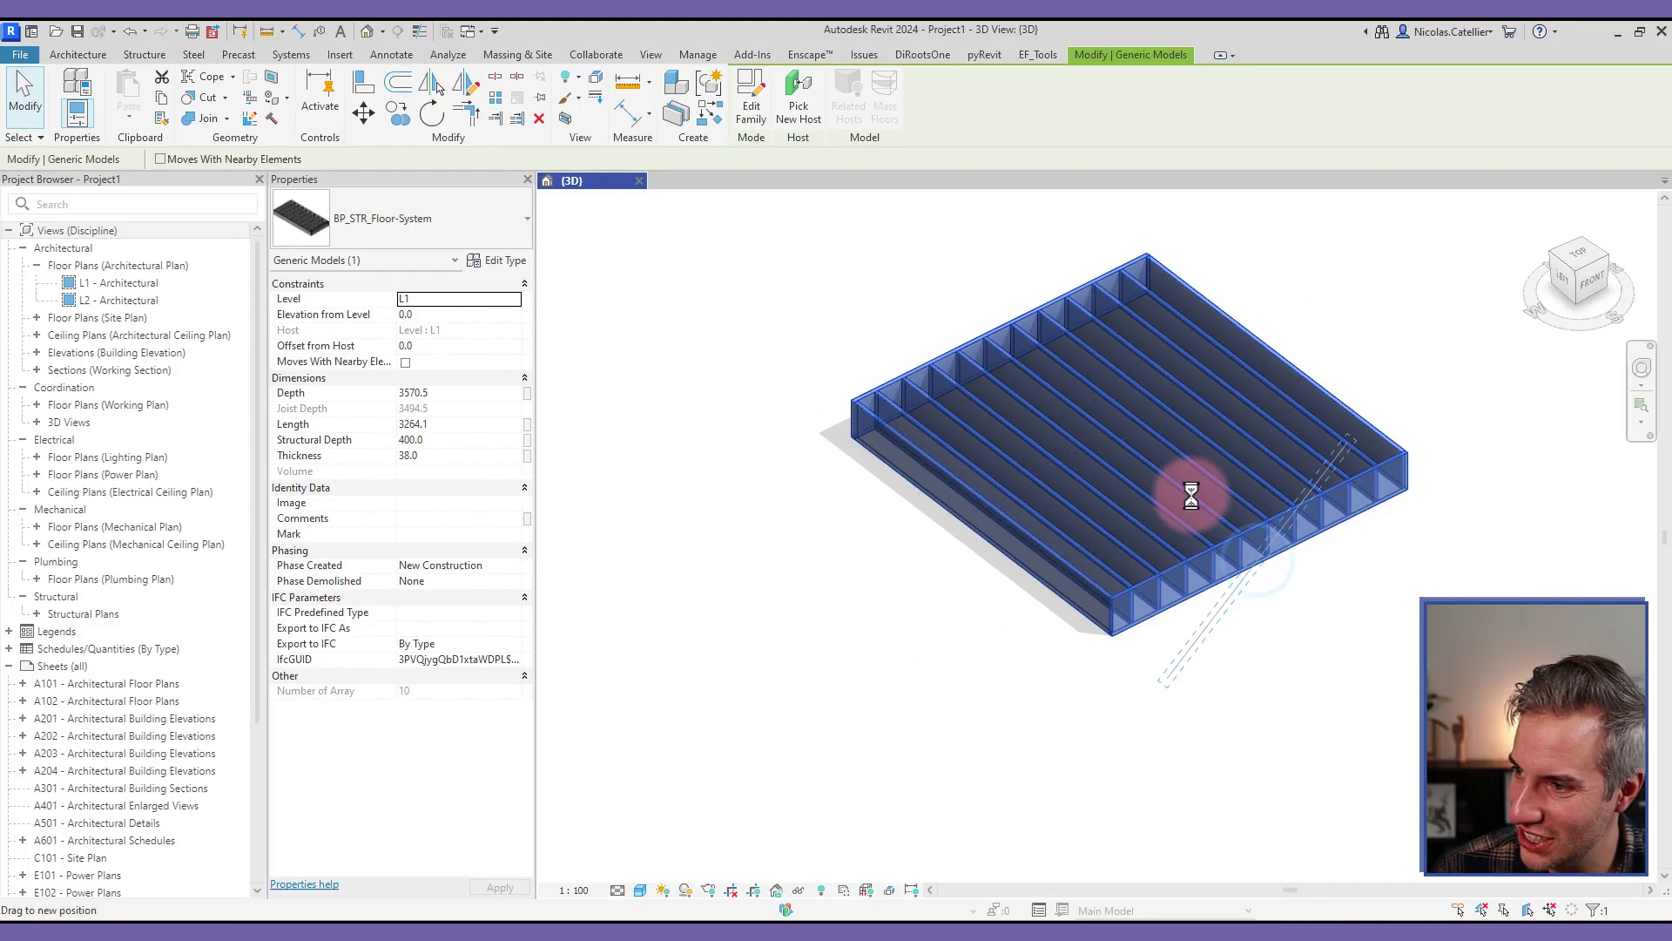
- Set the floor system's Structural Depth to 250 mm and its Thickness to 50 mm
{"action": "left_click", "coordinate": [461, 440]}
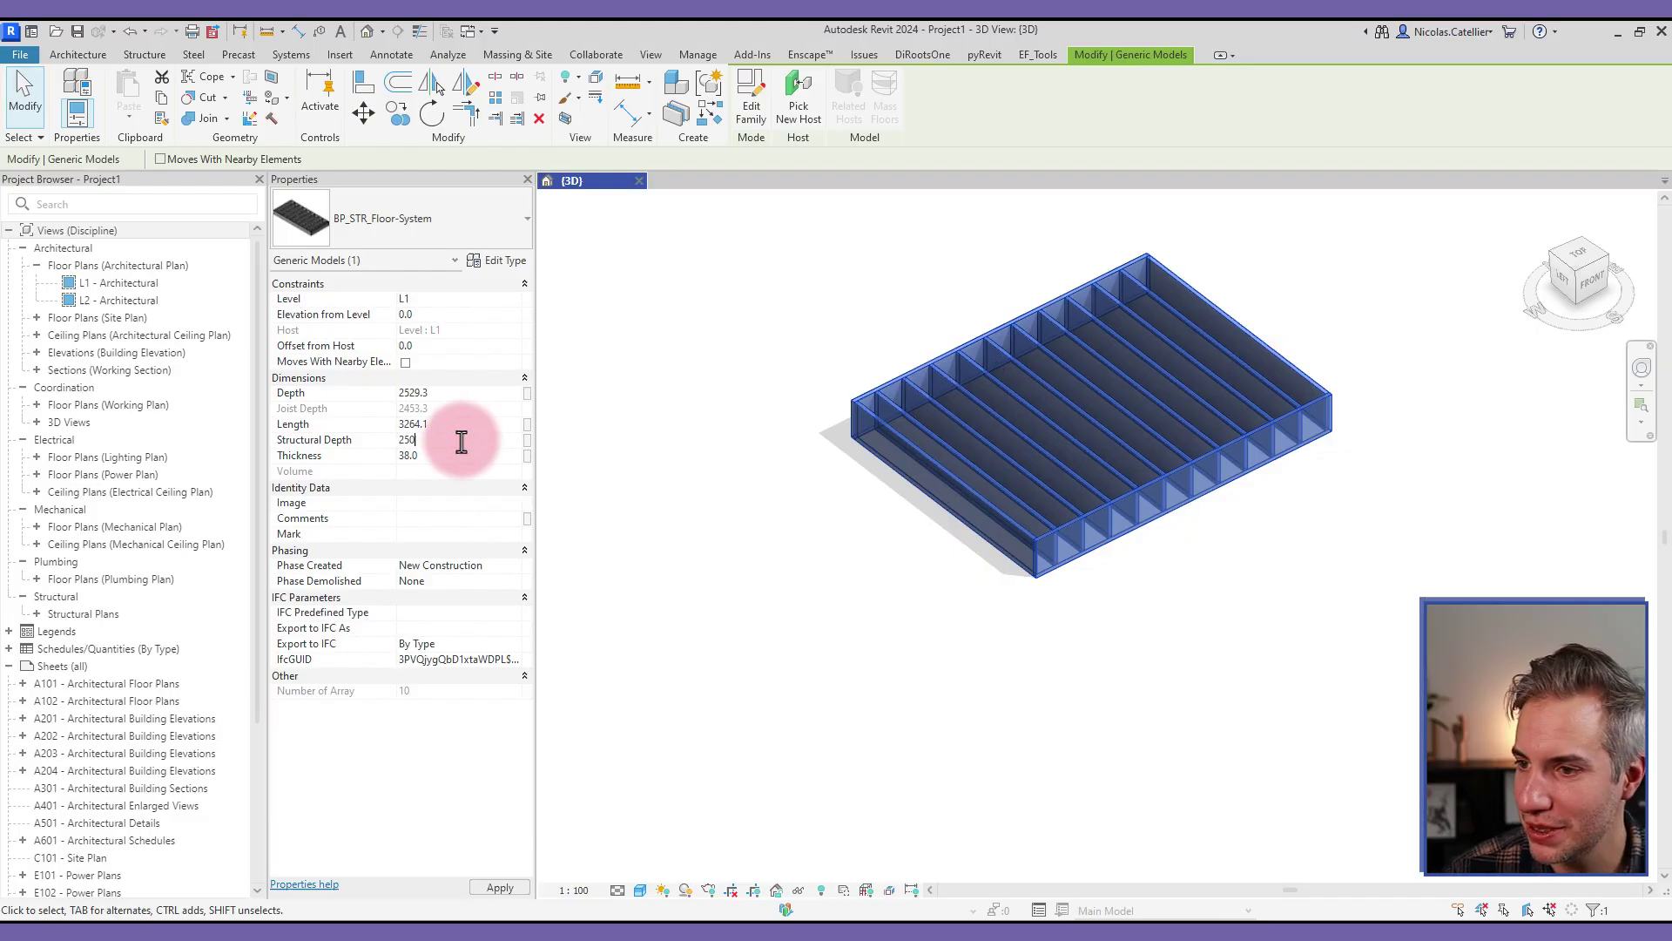
{"action": "type", "text": "250"}
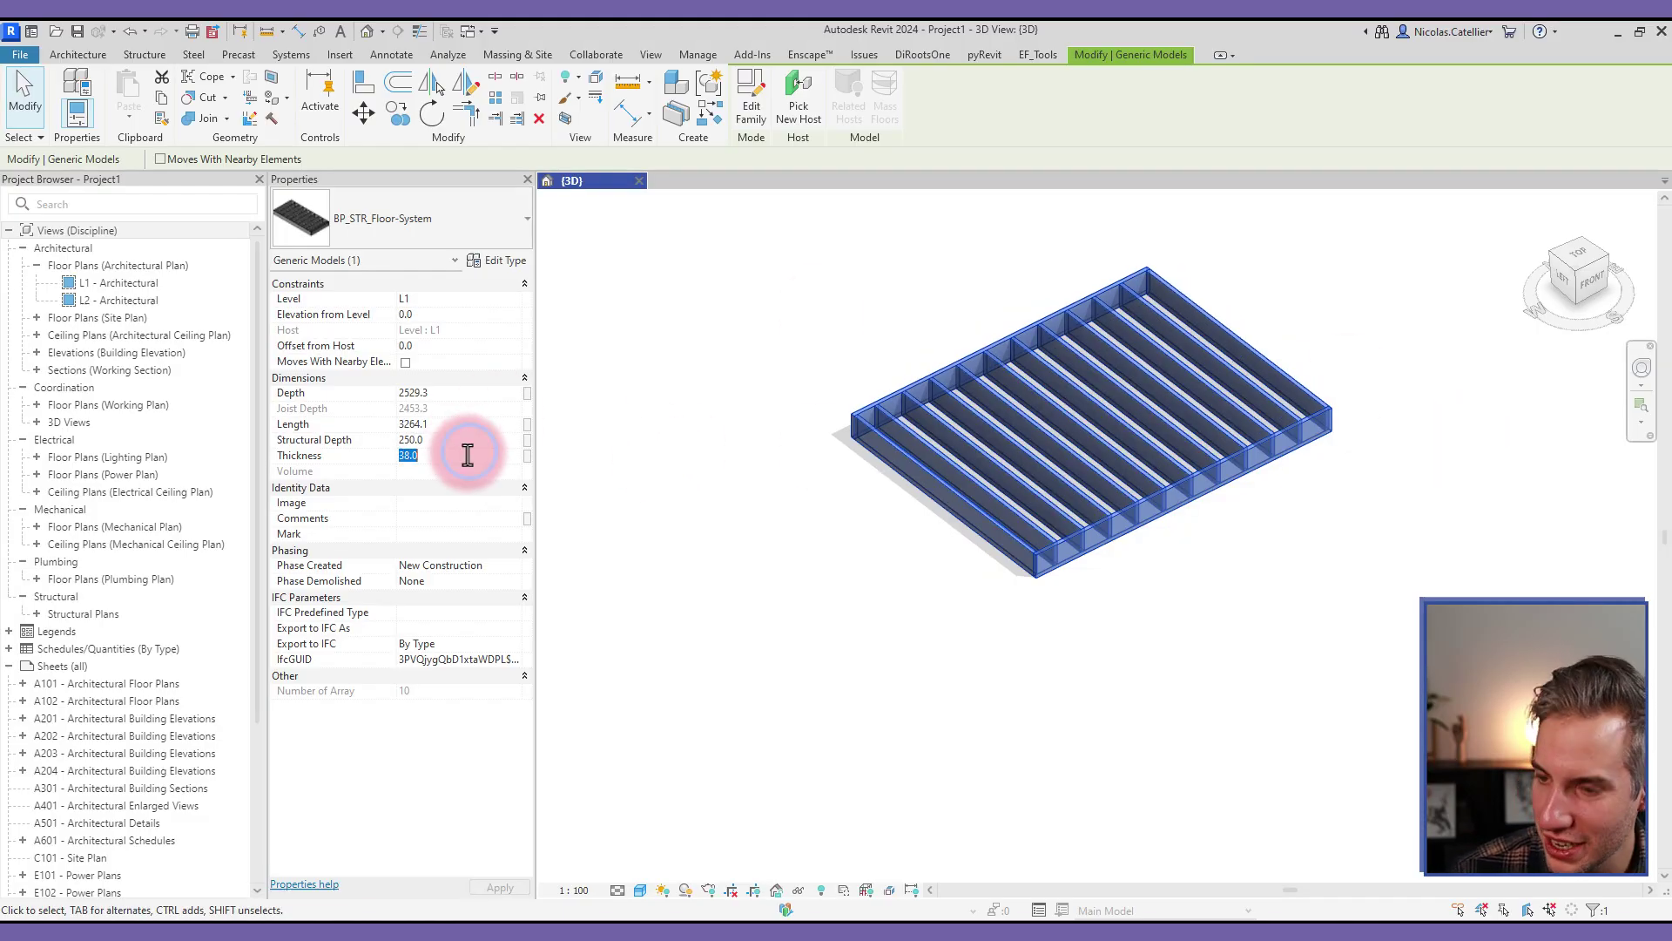
{"action": "left_click", "coordinate": [1314, 634]}
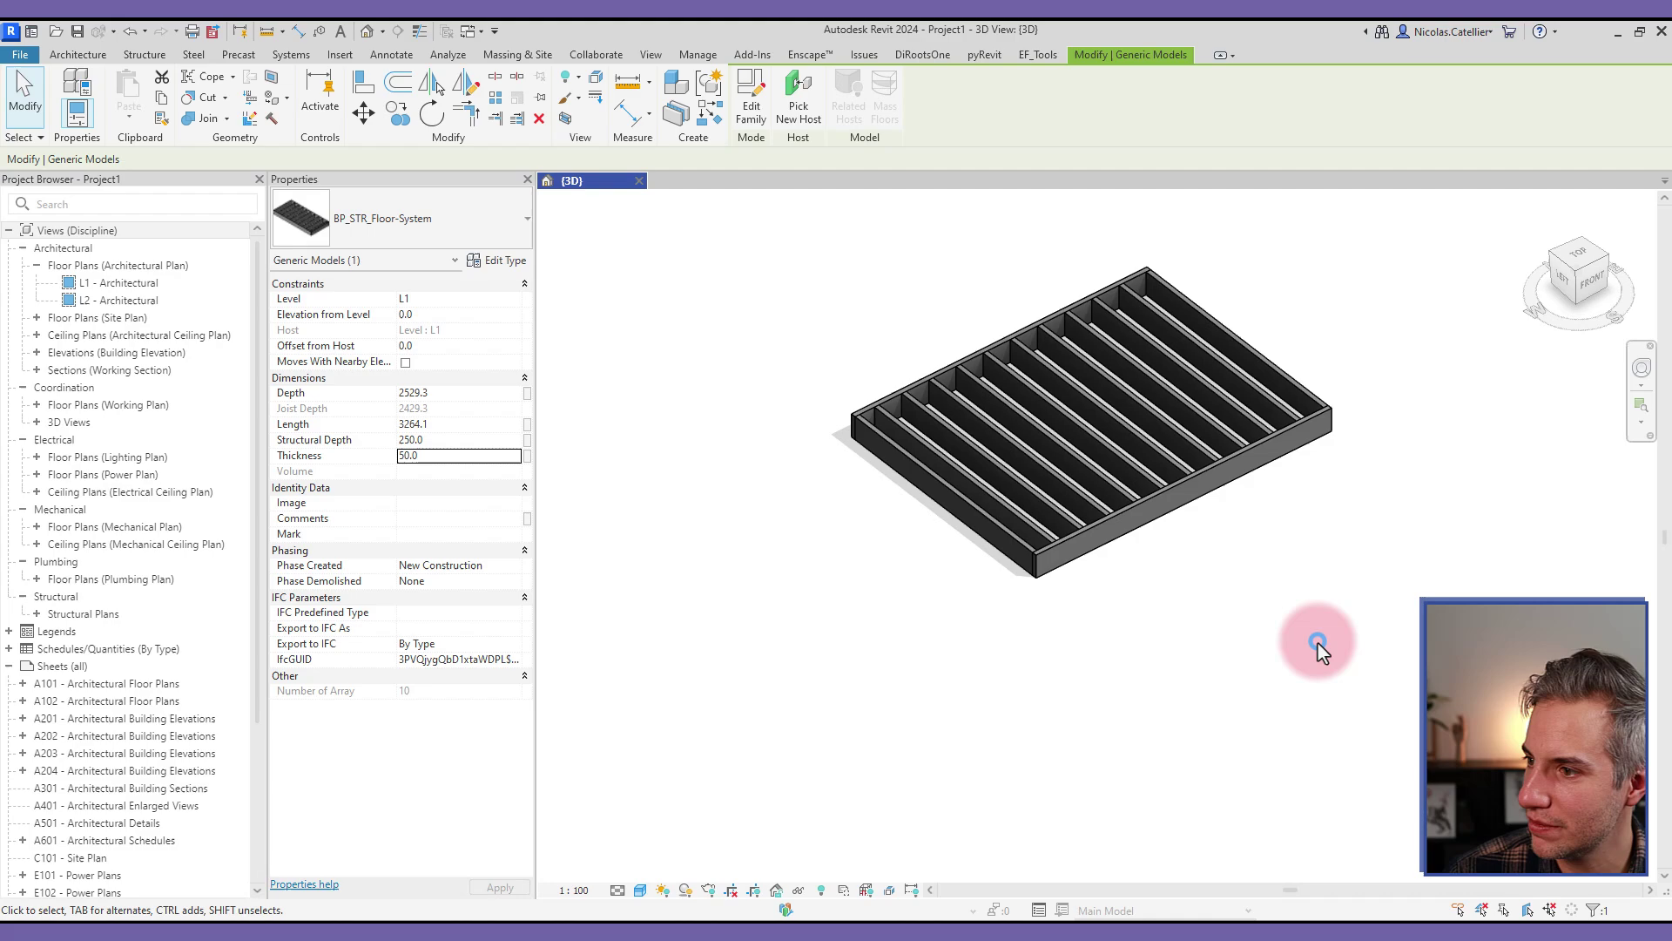
- Select a nested joist inside the floor system and set the Material of its wood framing type to Pine
{"action": "scroll", "coordinate": [1224, 708], "scroll_direction": "up", "scroll_amount": 2}
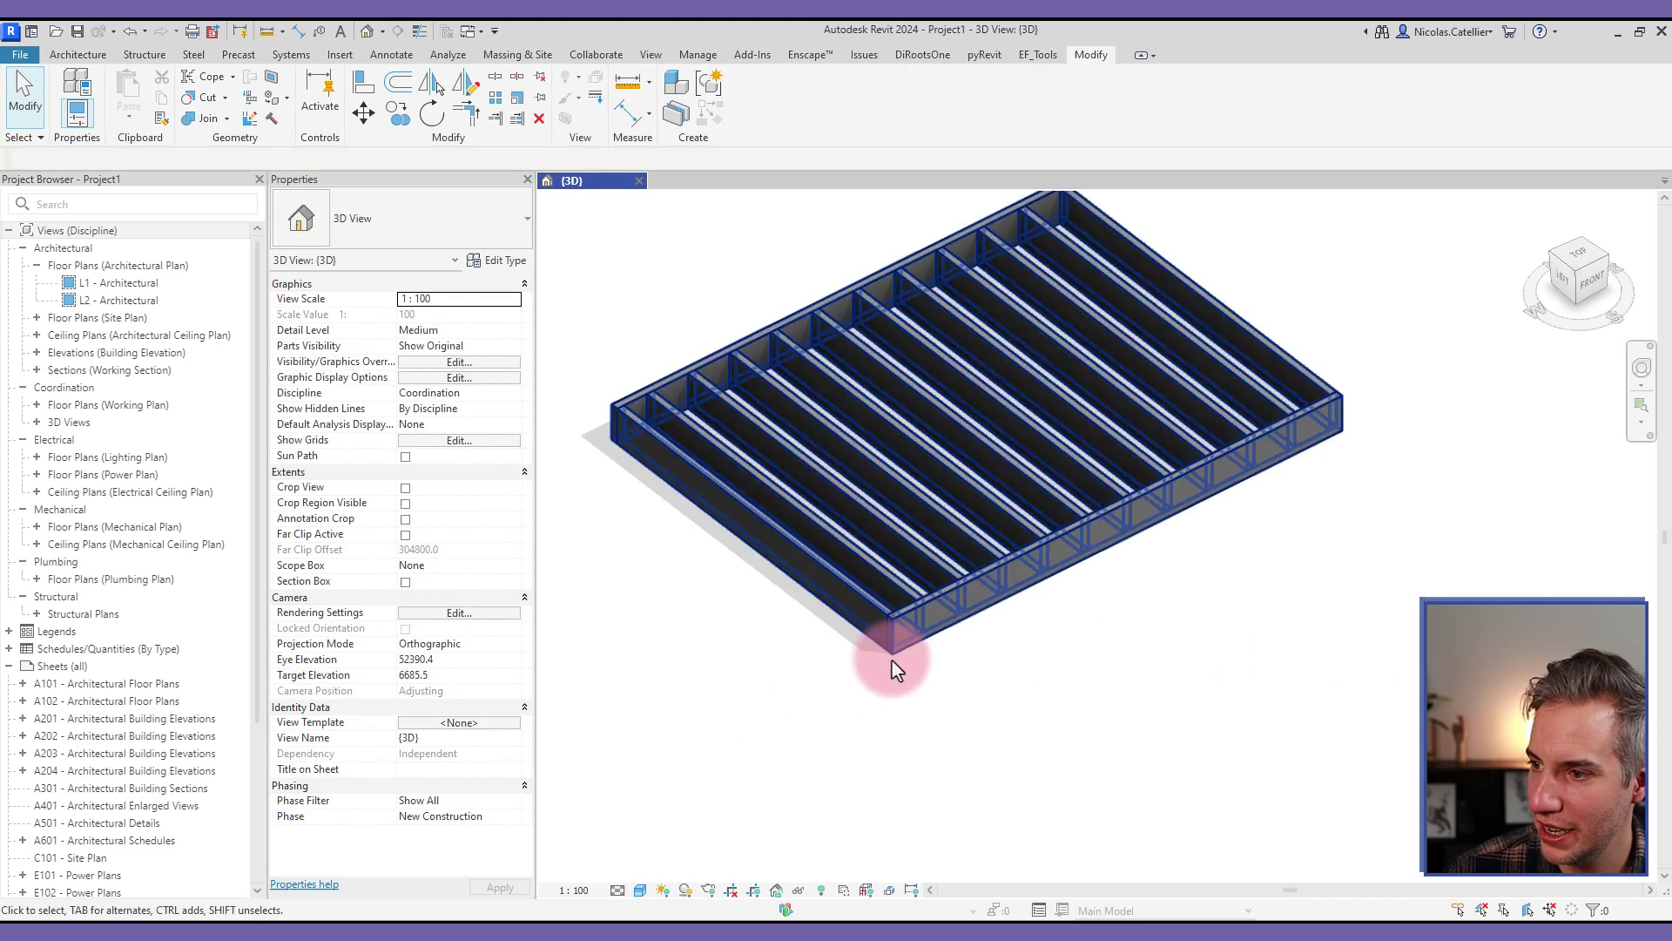
{"action": "key", "text": "Tab"}
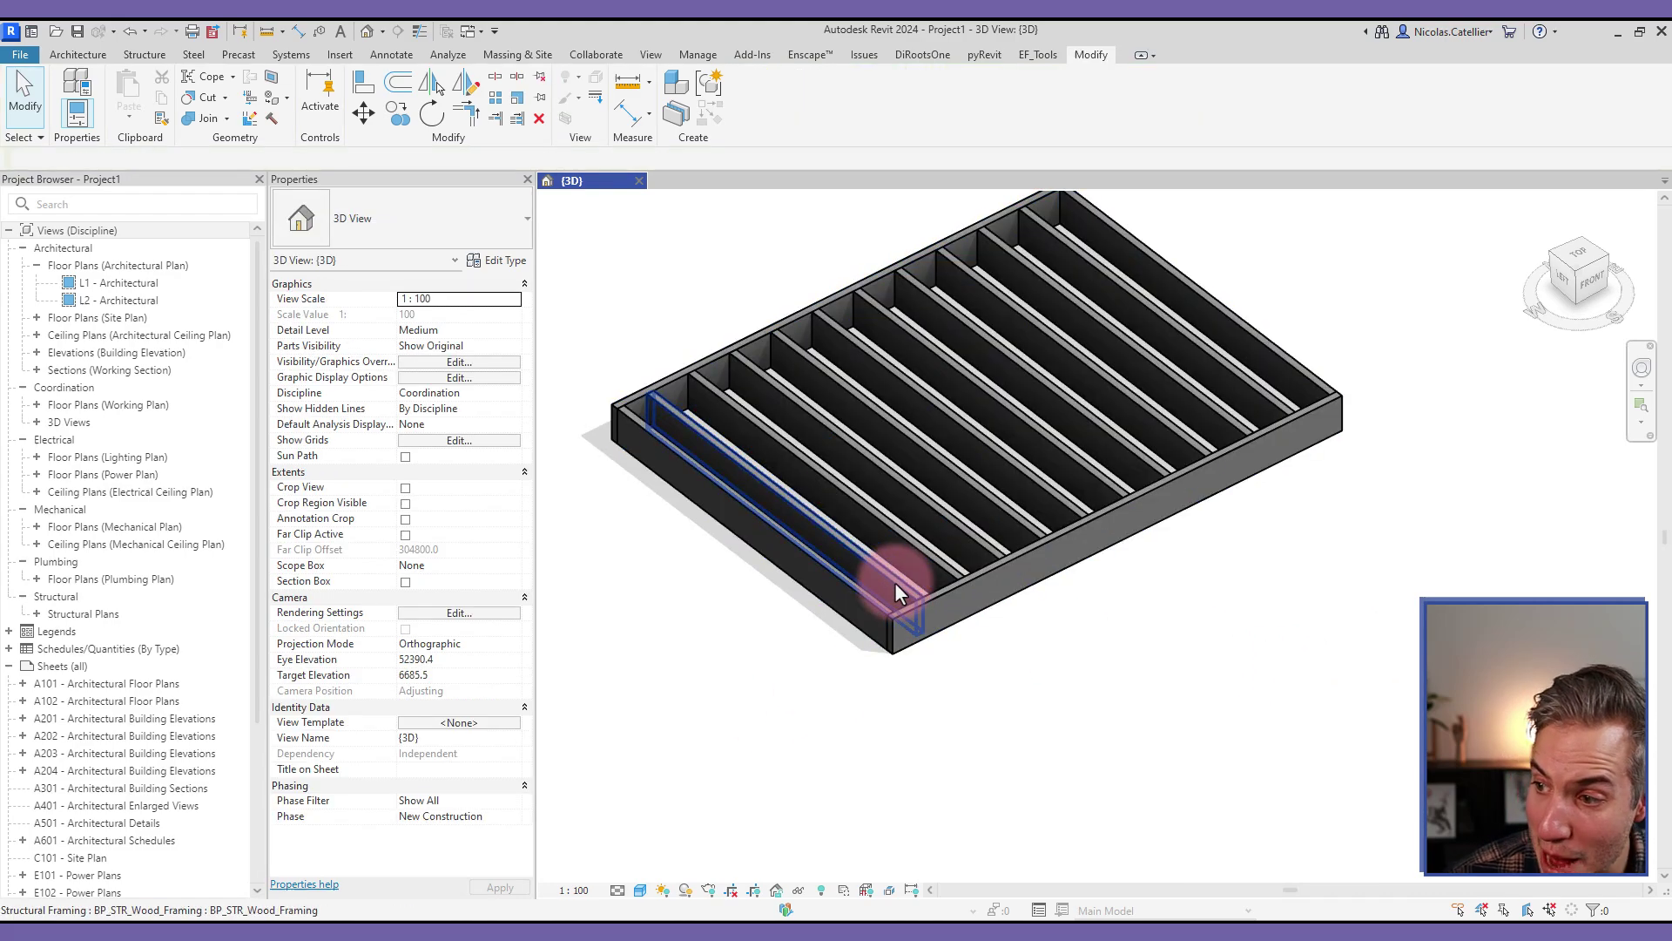
{"action": "left_click", "coordinate": [901, 577]}
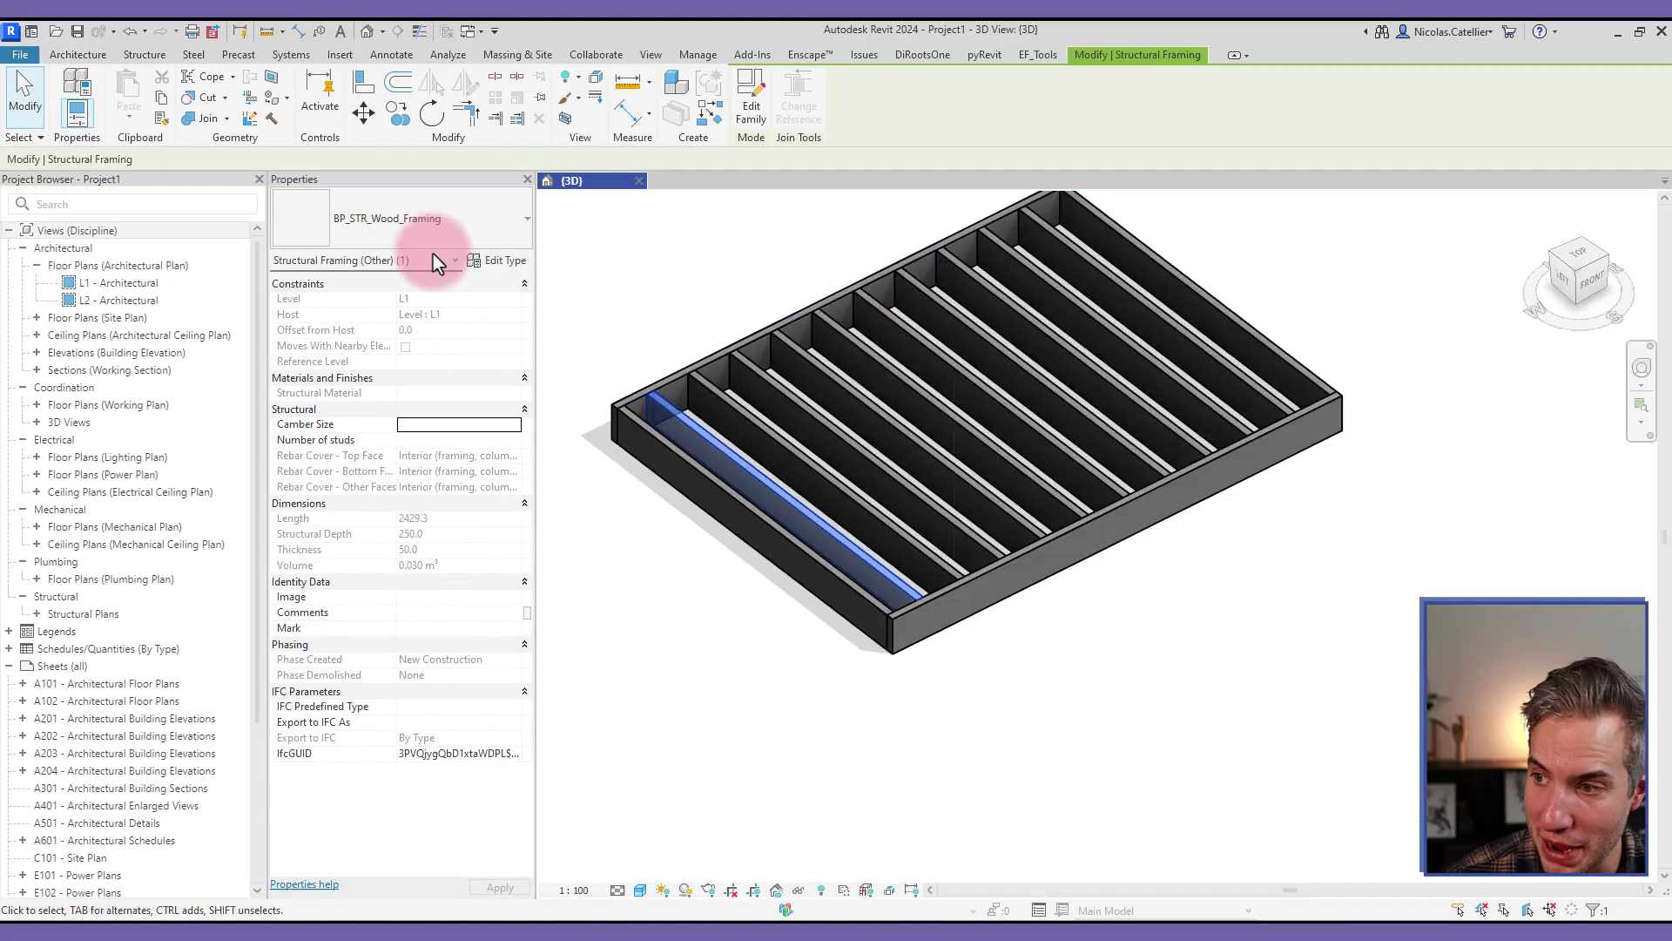
{"action": "left_click", "coordinate": [497, 259]}
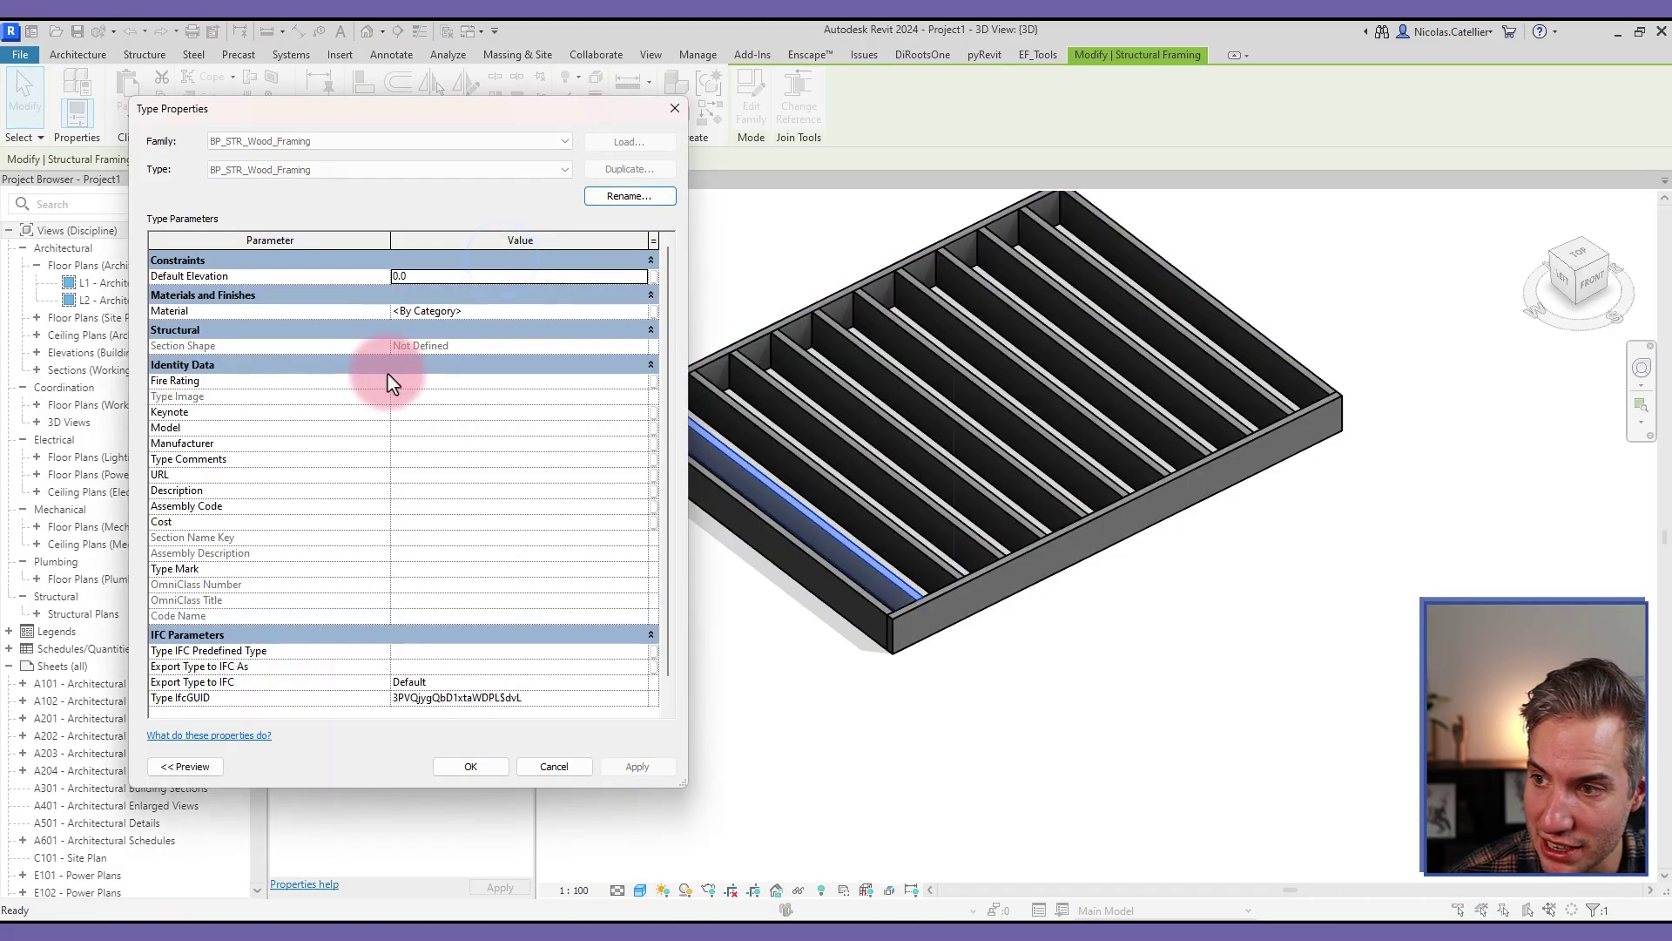
{"action": "left_click", "coordinate": [636, 311]}
{"action": "left_click", "coordinate": [644, 311]}
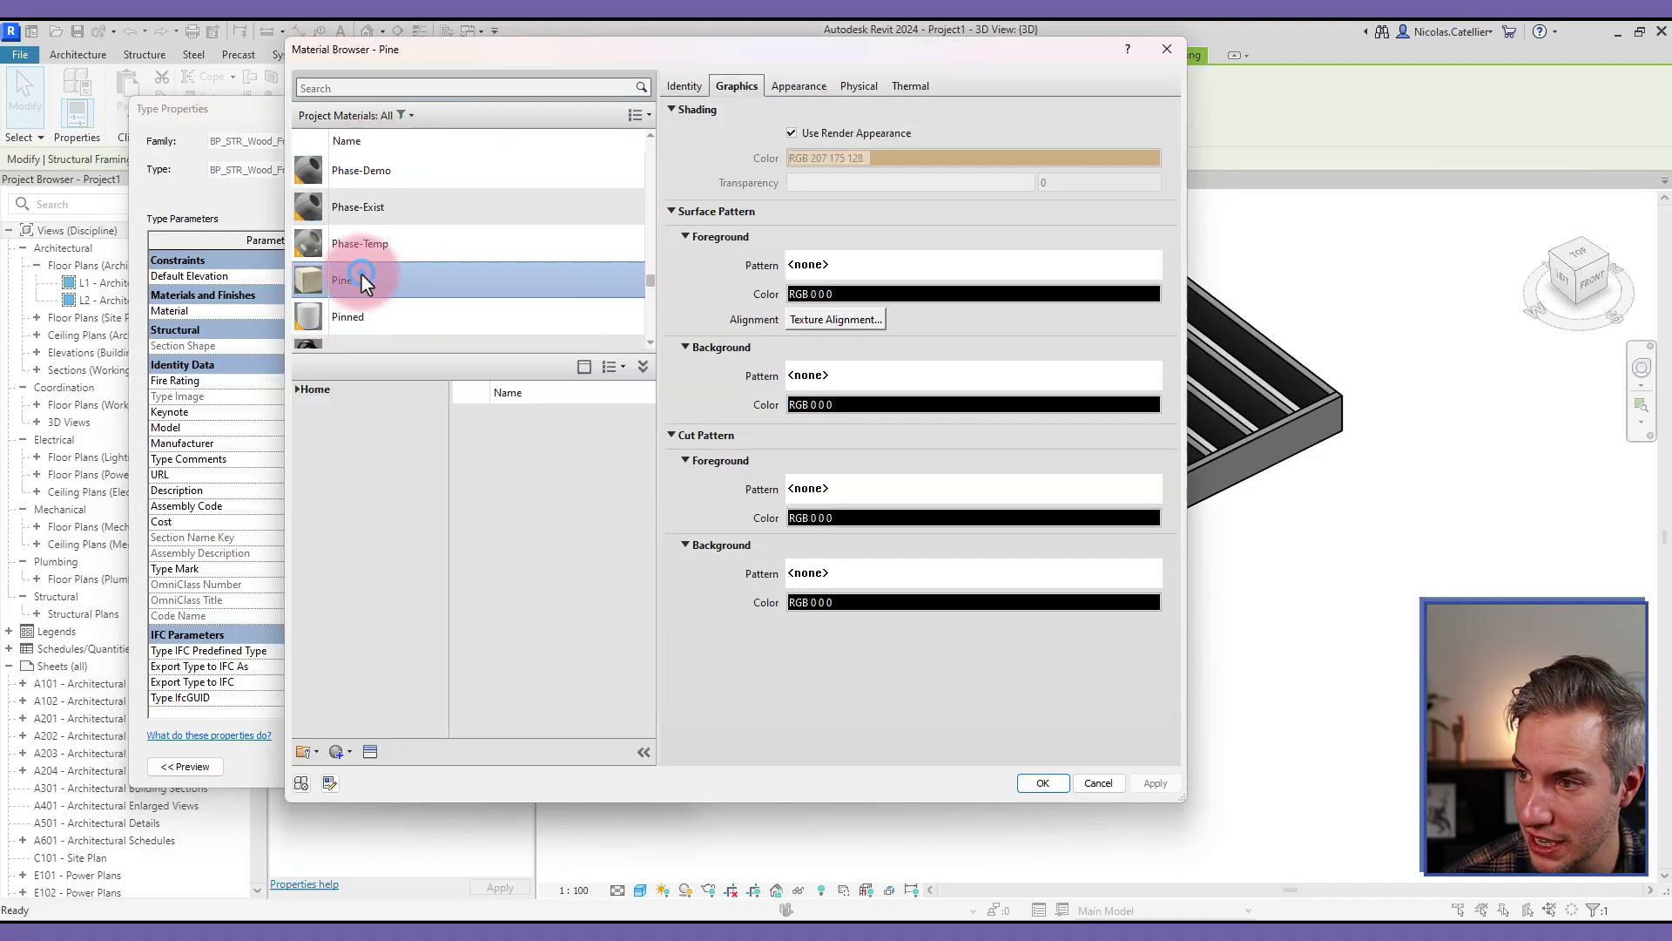
{"action": "double_click", "coordinate": [361, 277]}
{"action": "left_click", "coordinate": [468, 767]}
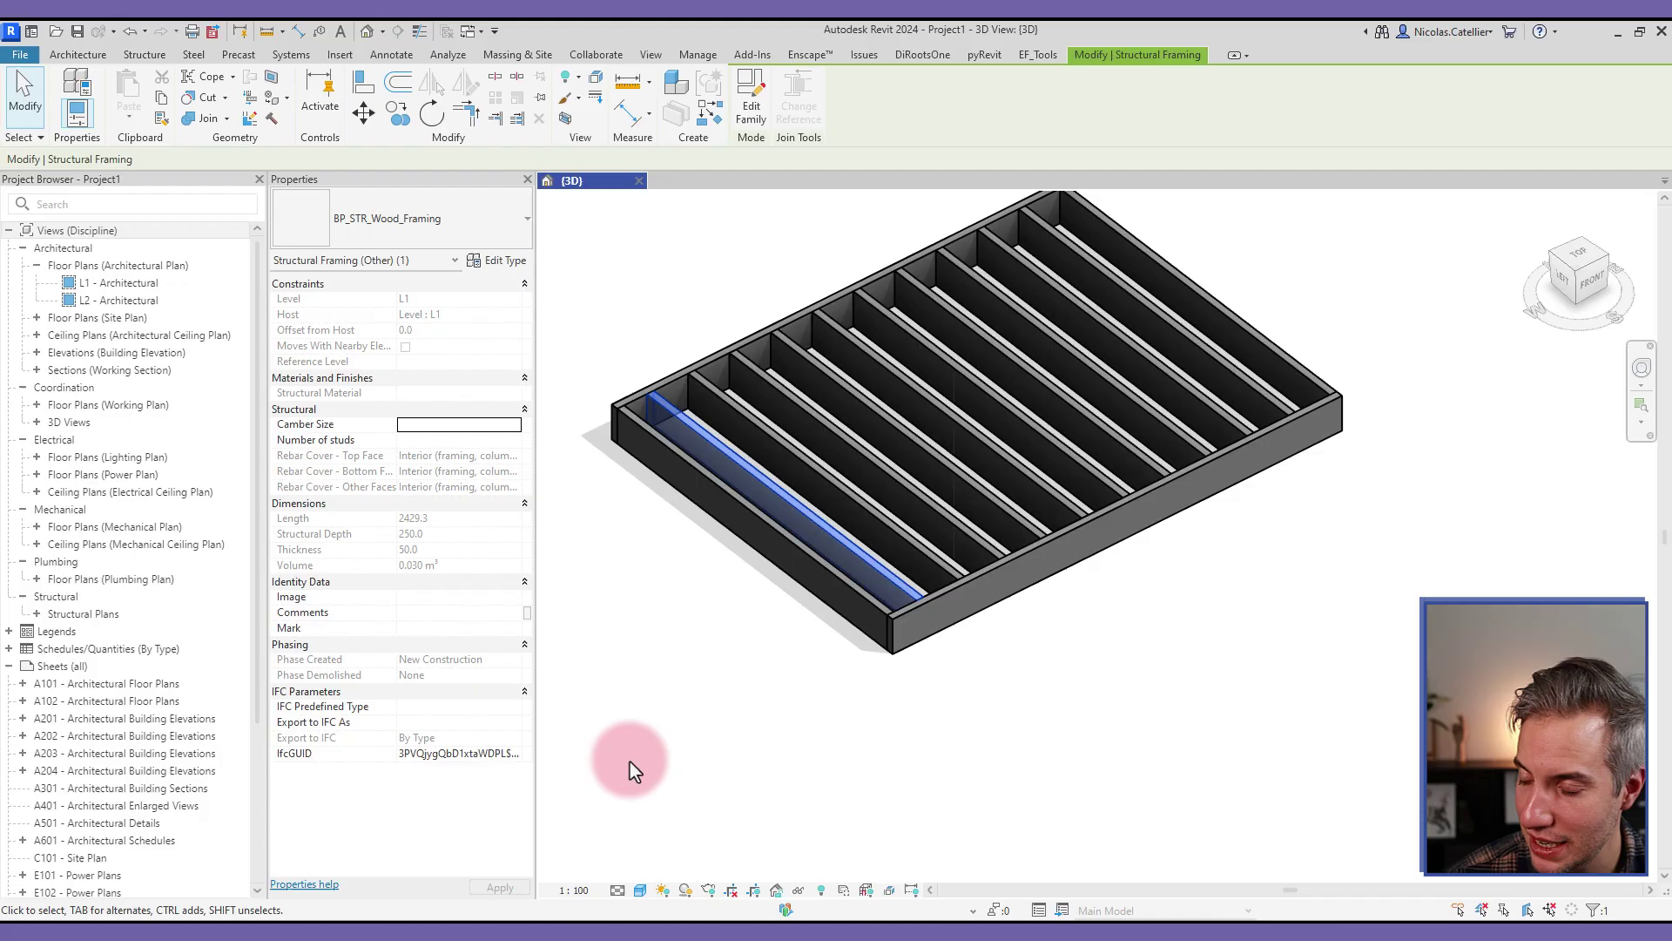
{"action": "left_click", "coordinate": [913, 745]}
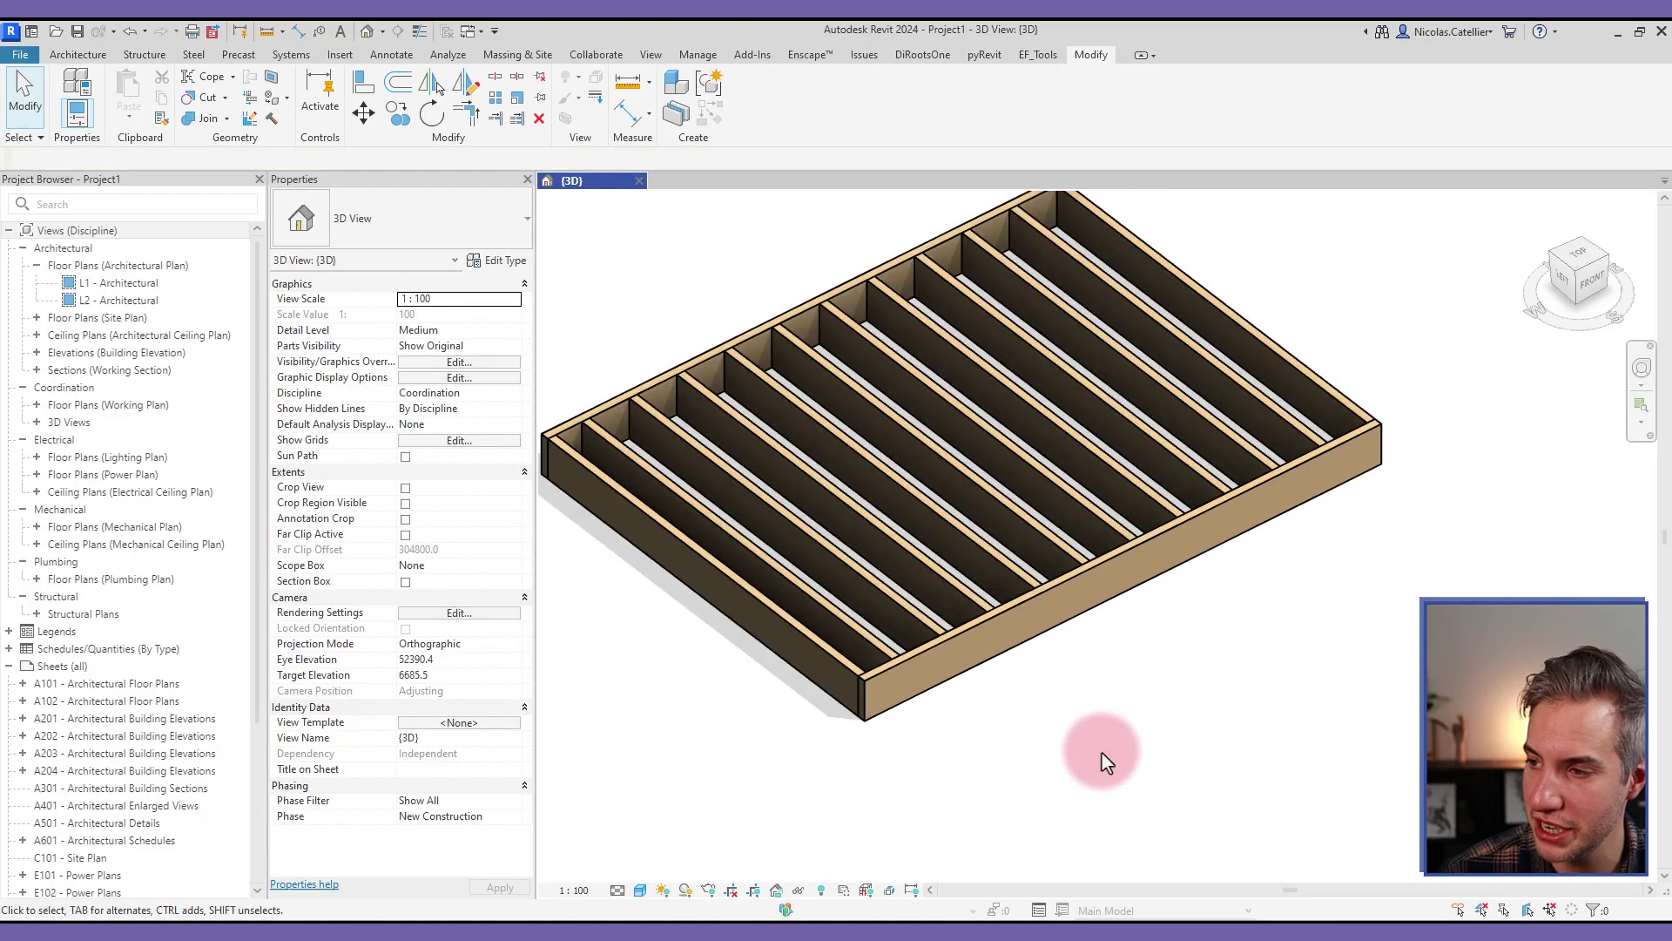
- Create a new building component schedule for the Structural Framing category
{"action": "middle_click_drag", "start_coordinate": [1104, 761], "coordinate": [1184, 791]}
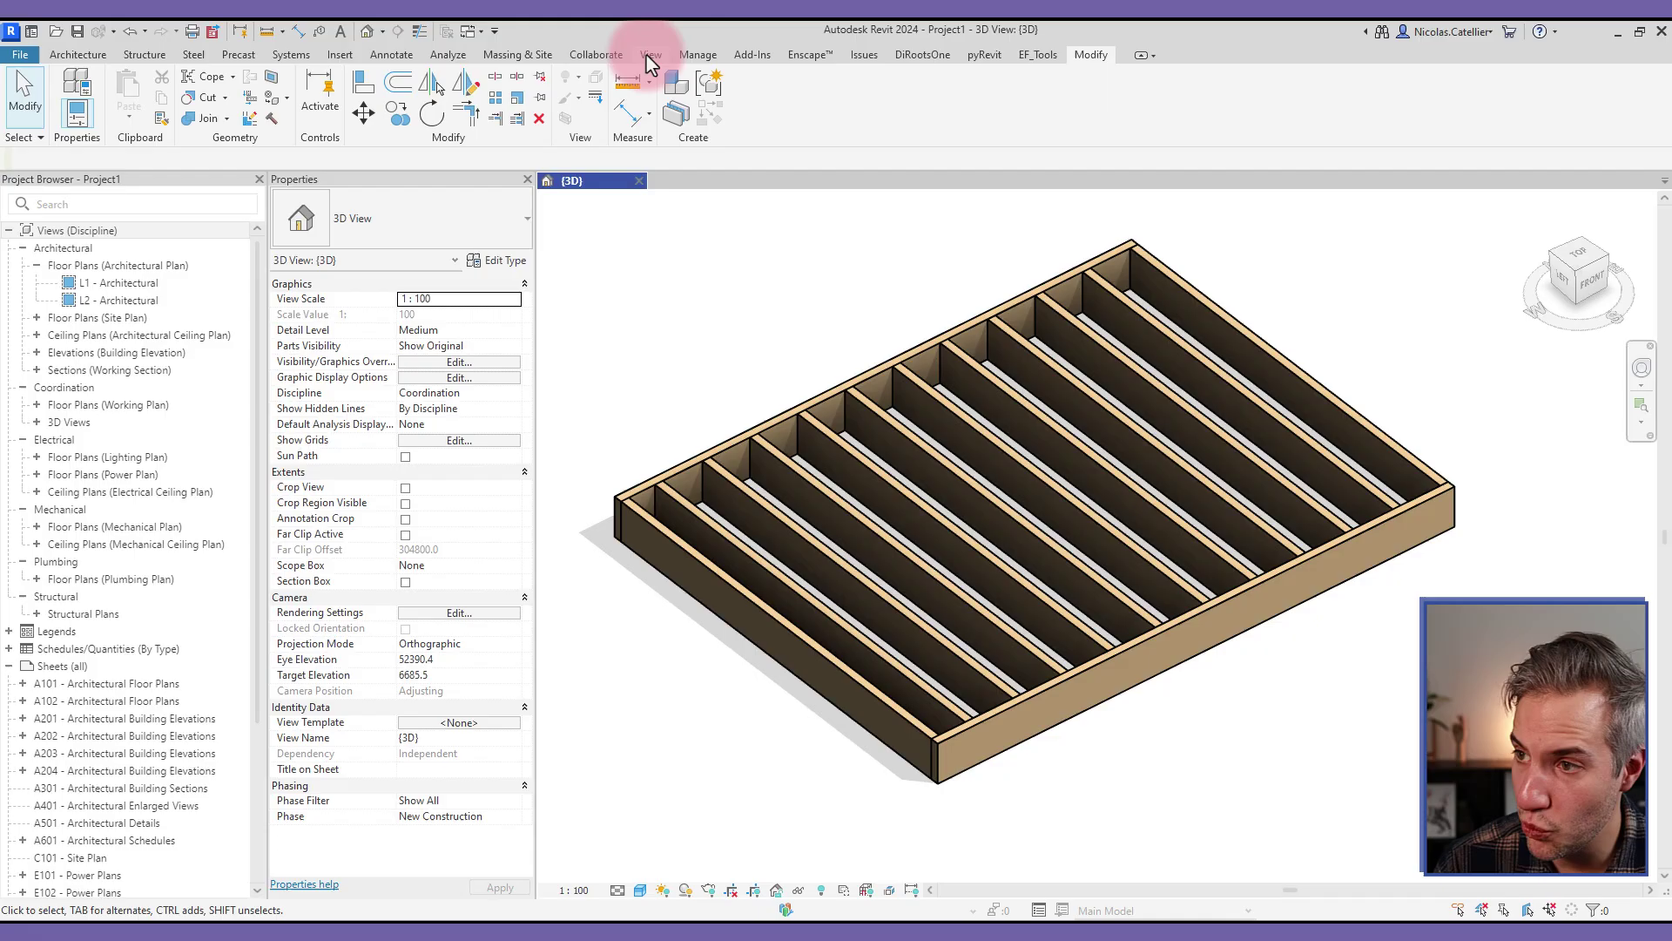
{"action": "left_click", "coordinate": [820, 492]}
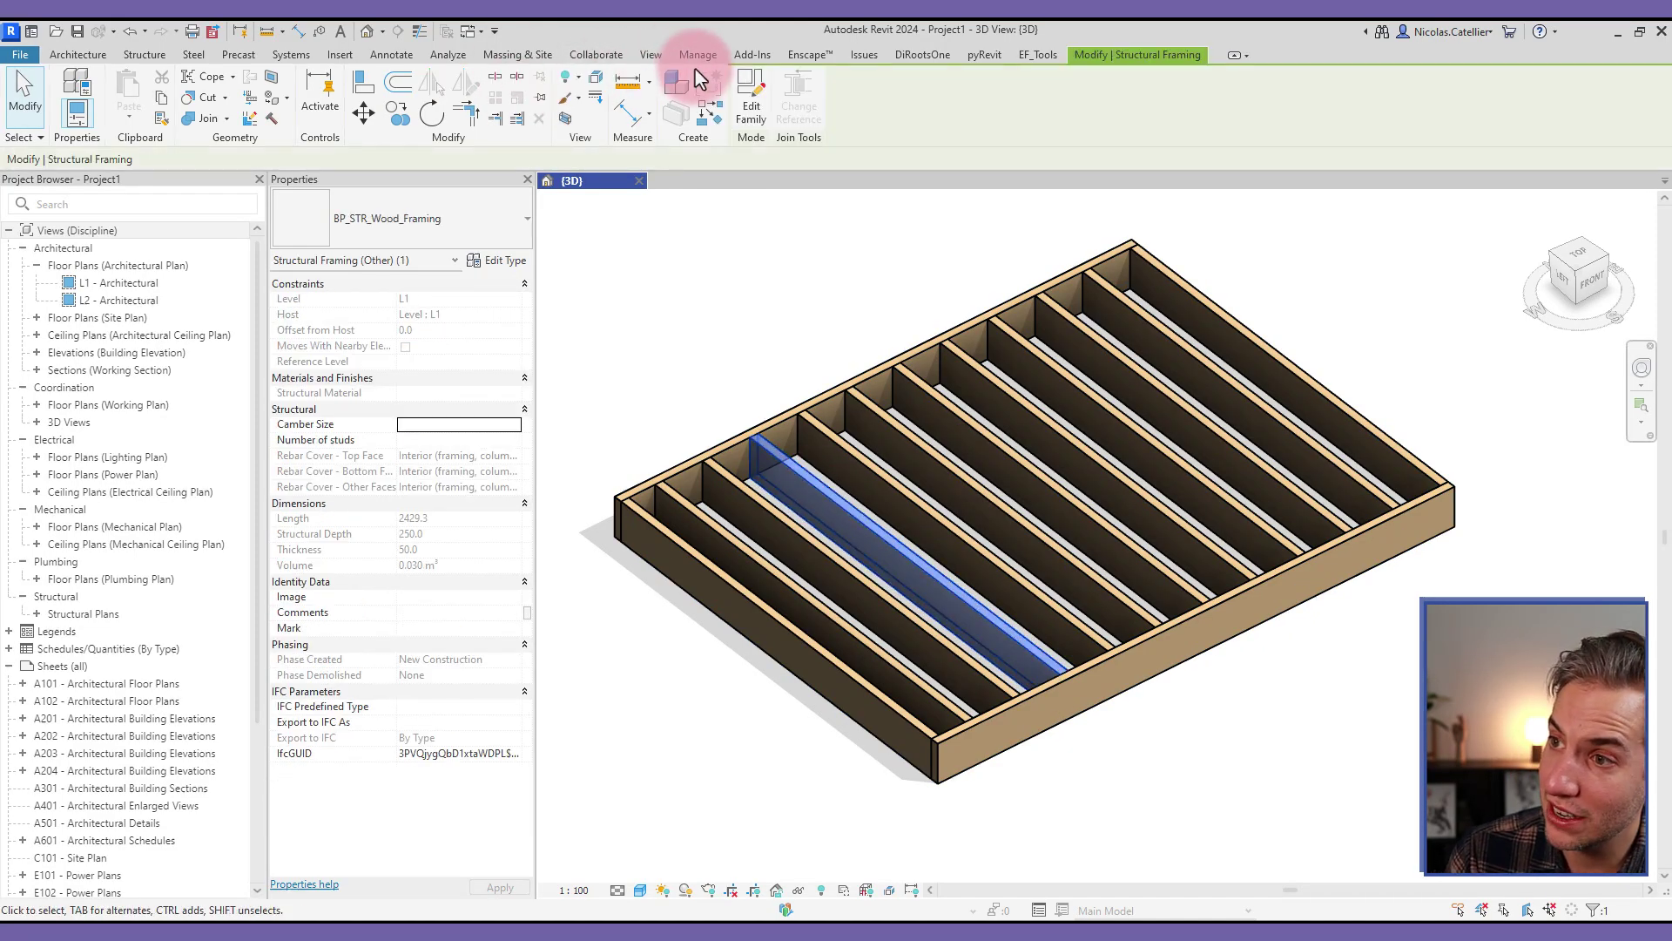
{"action": "left_click", "coordinate": [650, 55]}
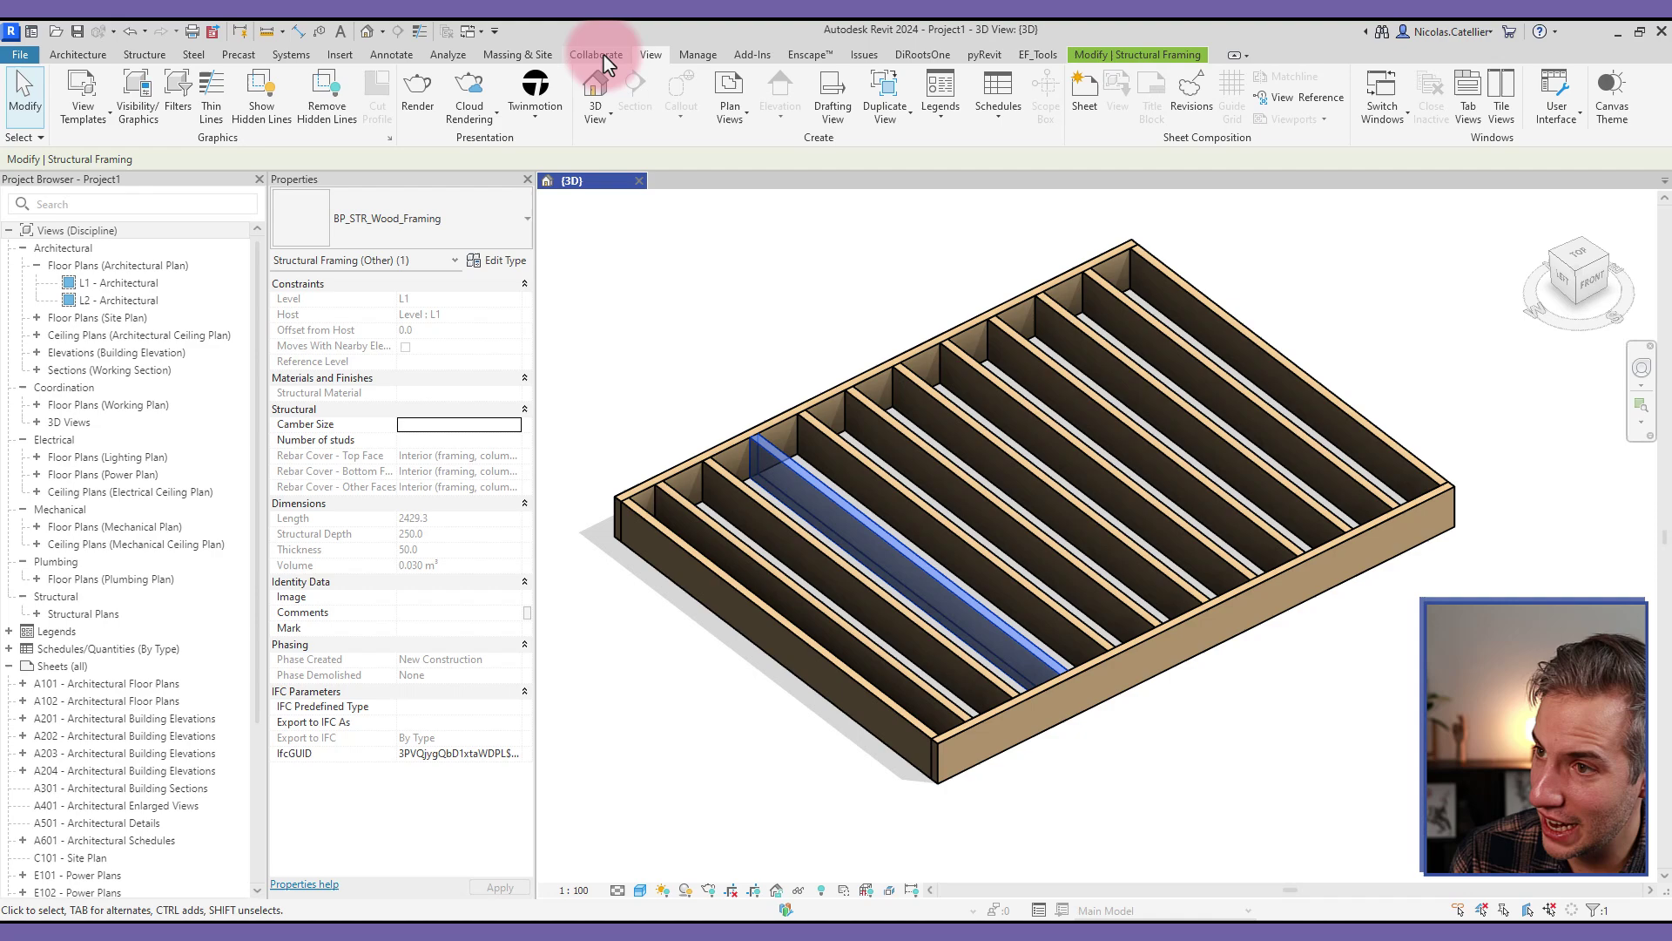
{"action": "left_click", "coordinate": [998, 112]}
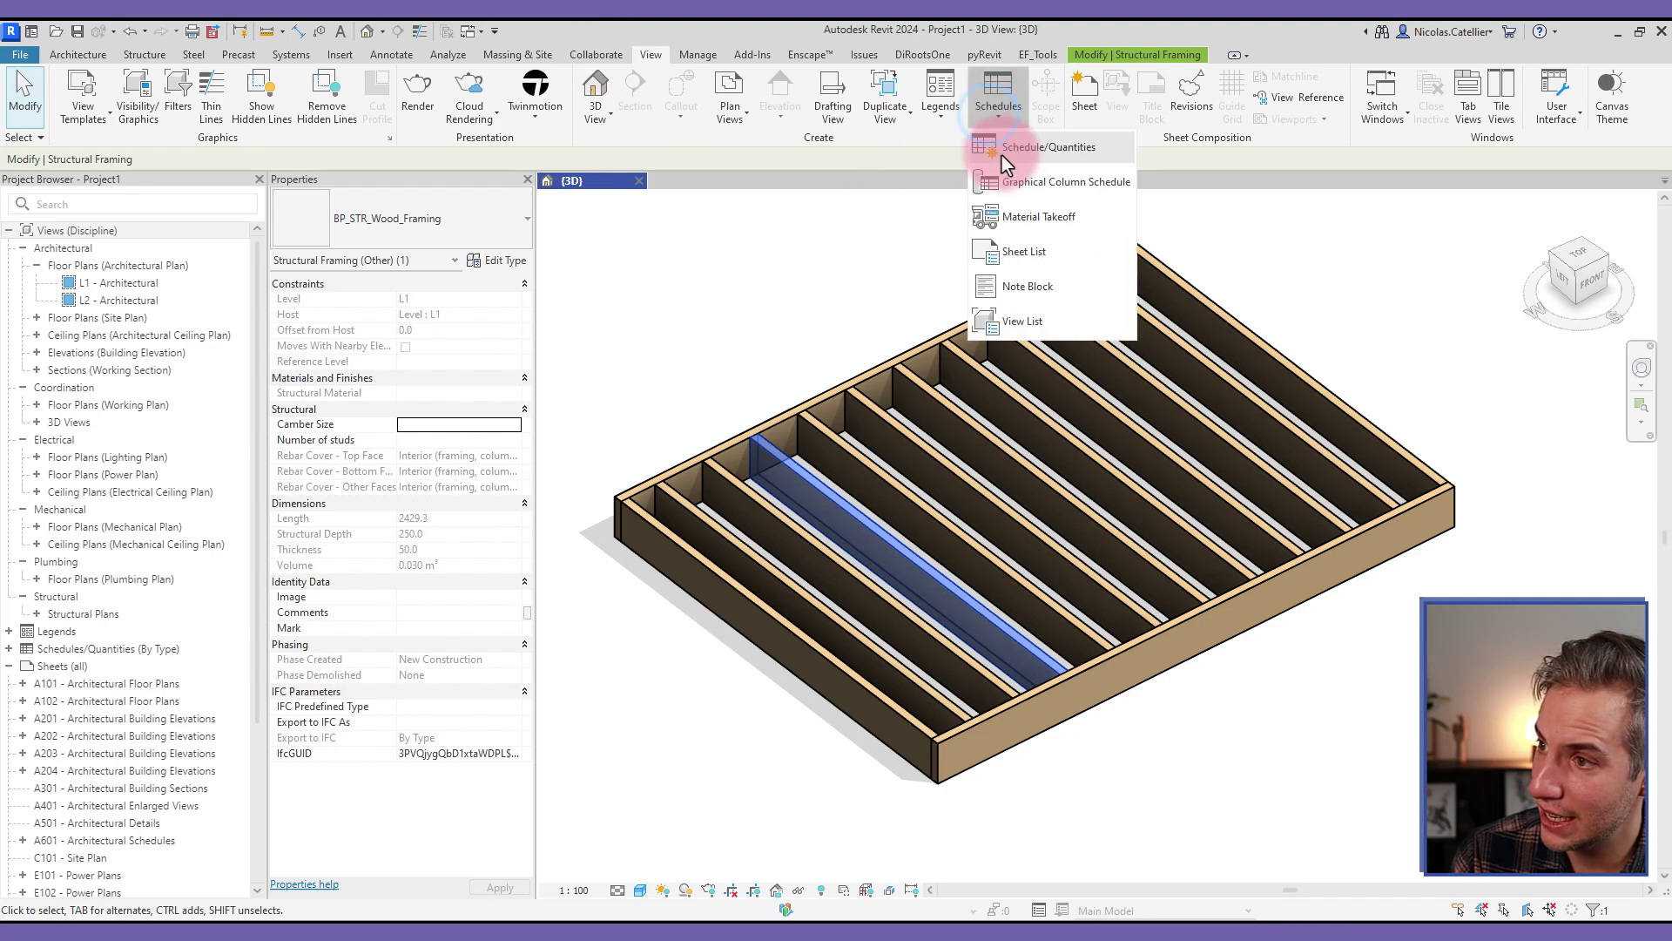
{"action": "left_click", "coordinate": [1001, 158]}
{"action": "left_click", "coordinate": [484, 412]}
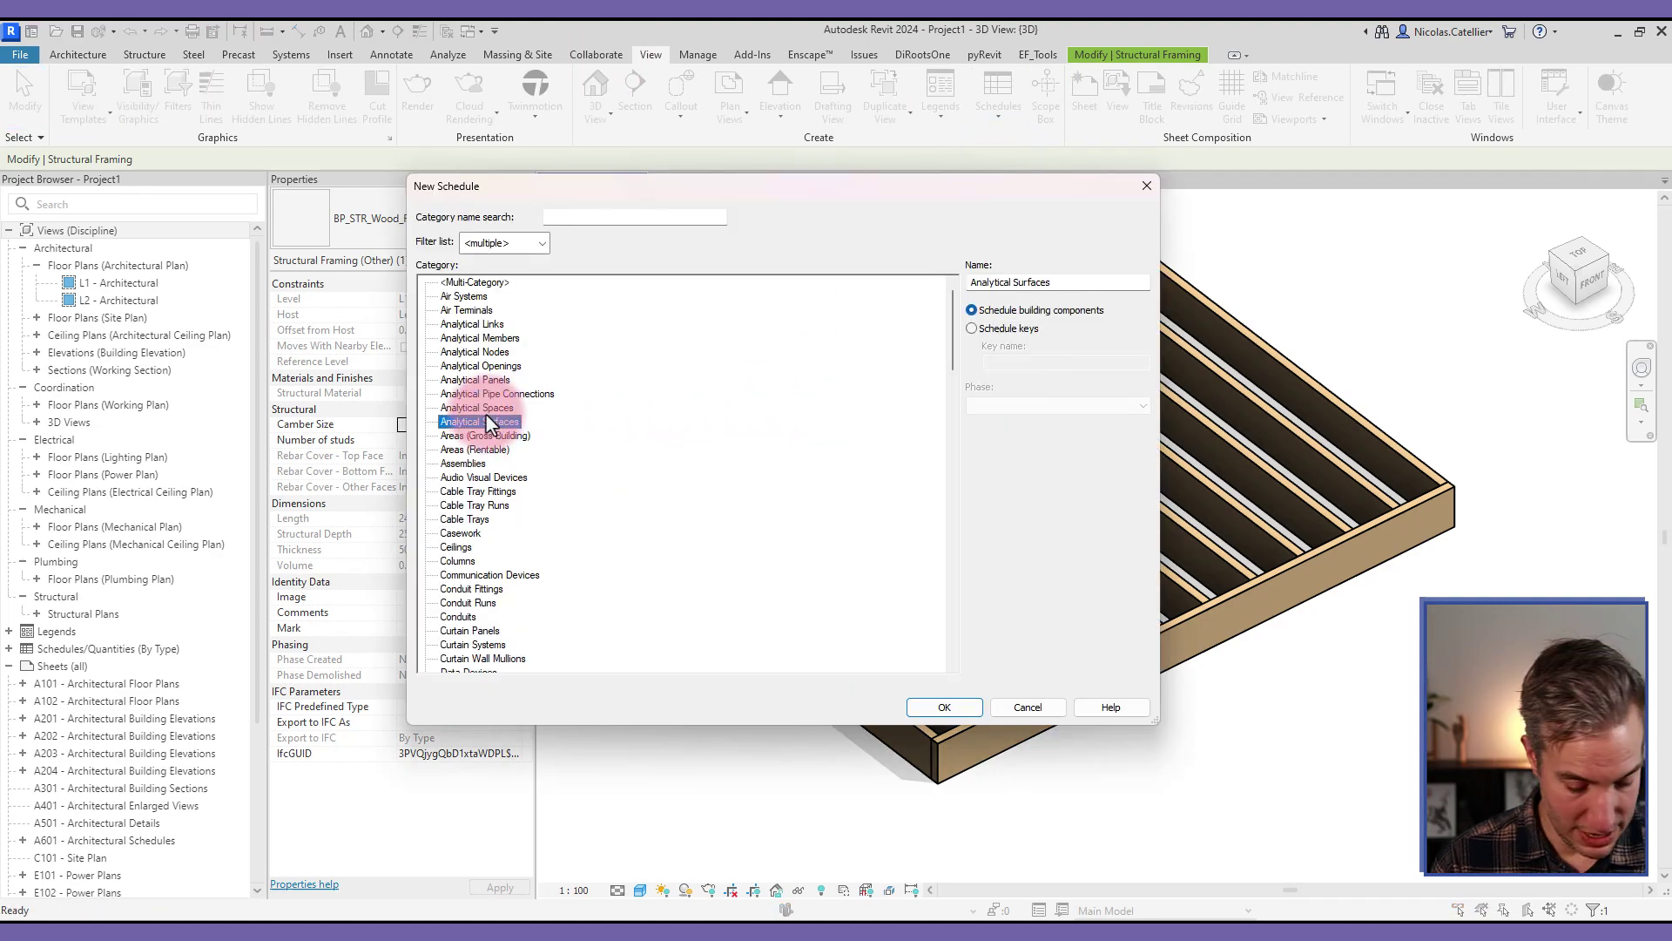
{"action": "type", "text": "str"}
{"action": "scroll", "coordinate": [520, 568], "scroll_direction": "down", "scroll_amount": 3}
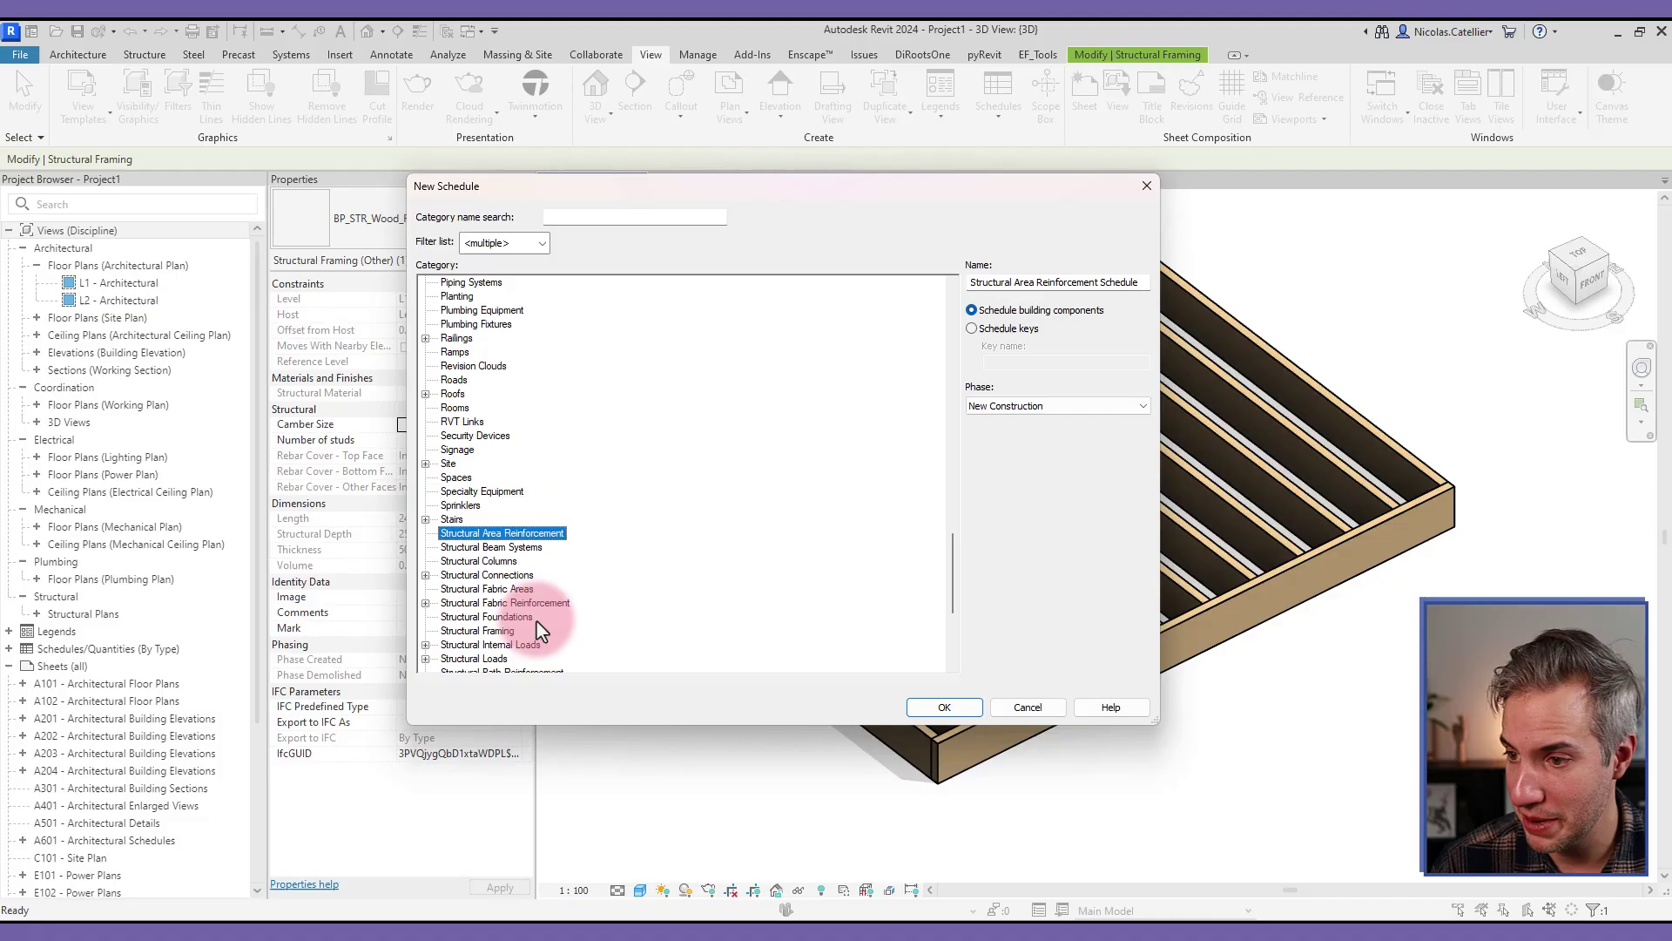
{"action": "left_click", "coordinate": [502, 630]}
{"action": "left_click", "coordinate": [944, 707]}
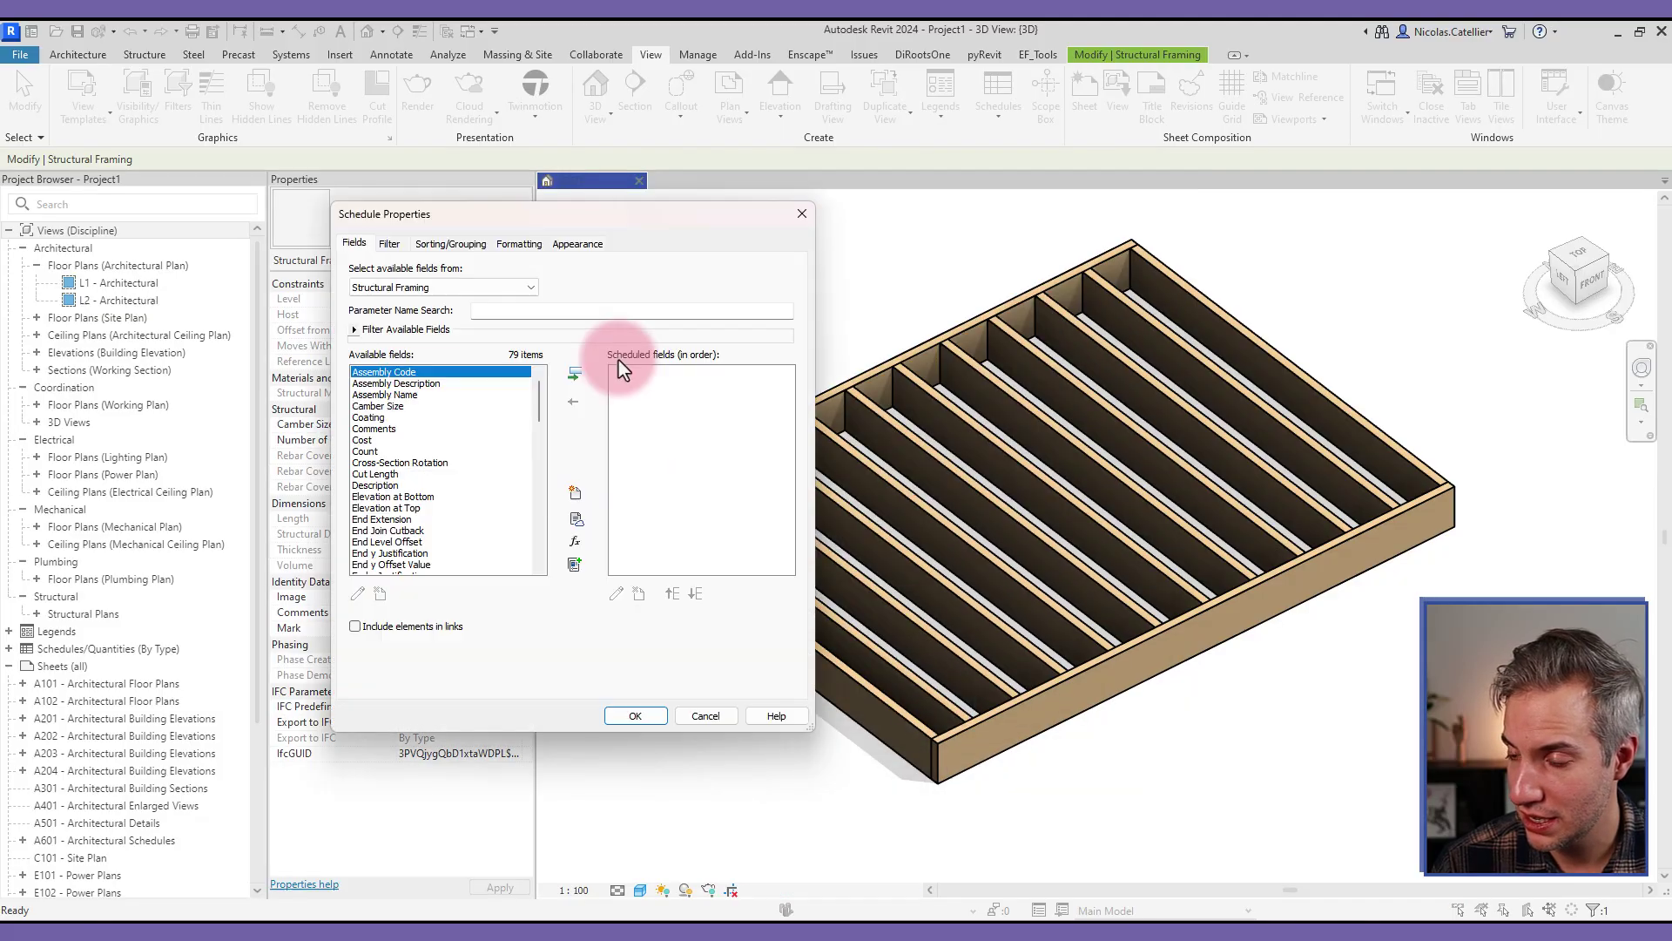
- Add both Length fields, Structural Depth and Thickness to the structural framing schedule and generate it
{"action": "scroll", "coordinate": [461, 440], "scroll_direction": "down", "scroll_amount": 10}
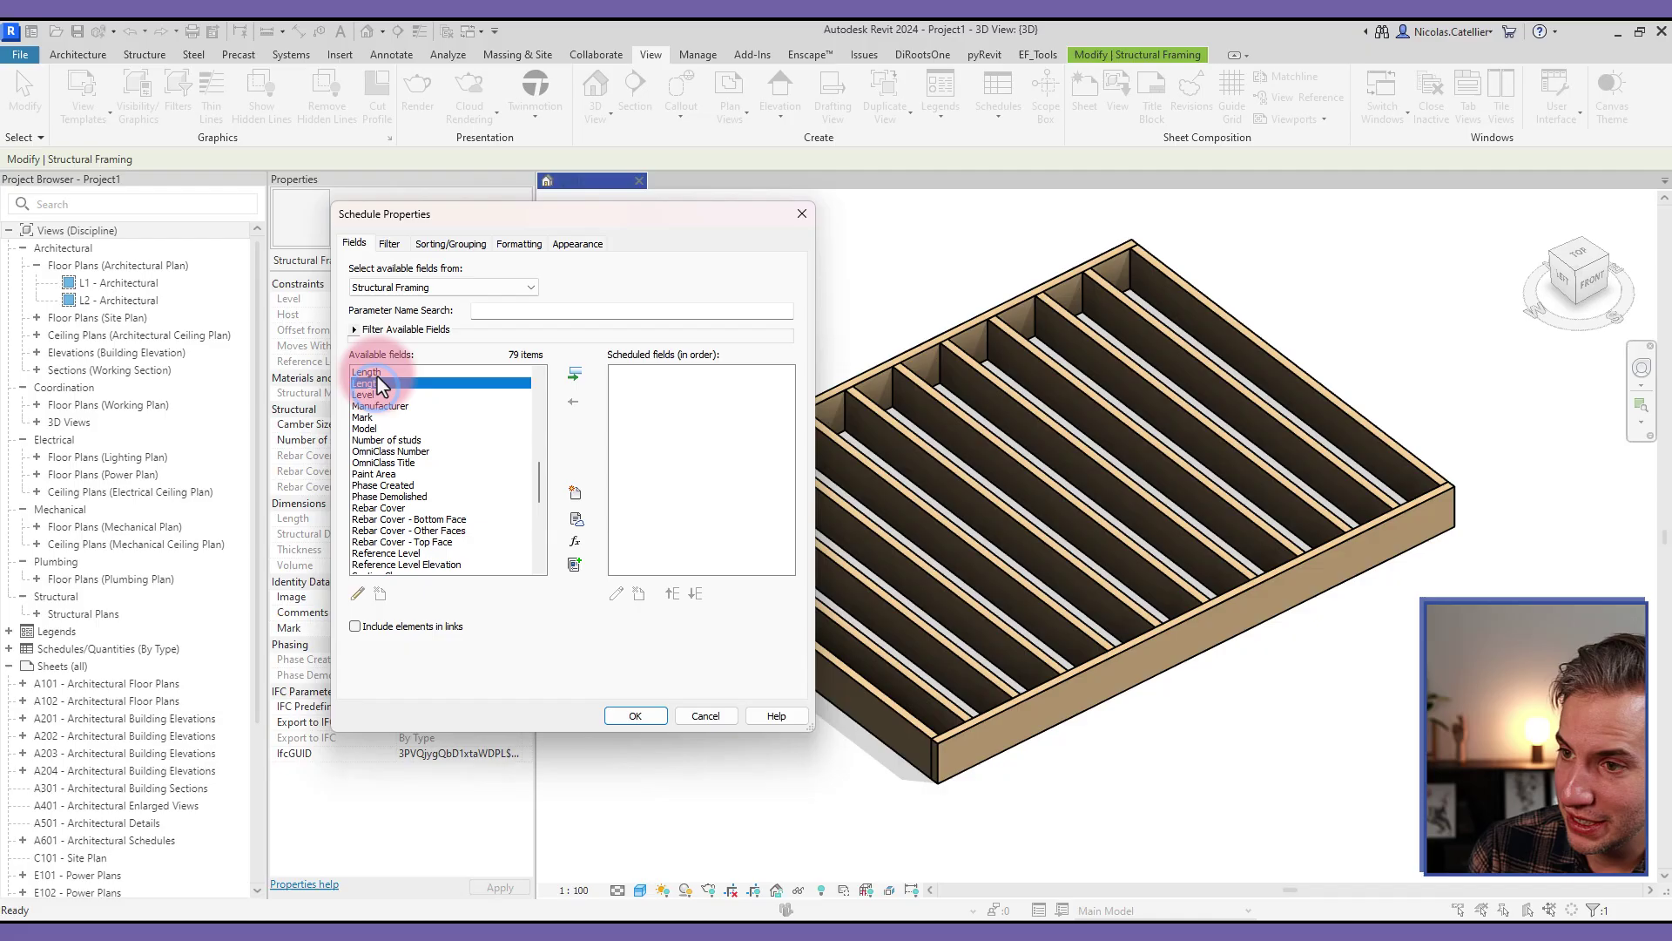
{"action": "left_click", "coordinate": [574, 376]}
{"action": "left_click", "coordinate": [574, 376]}
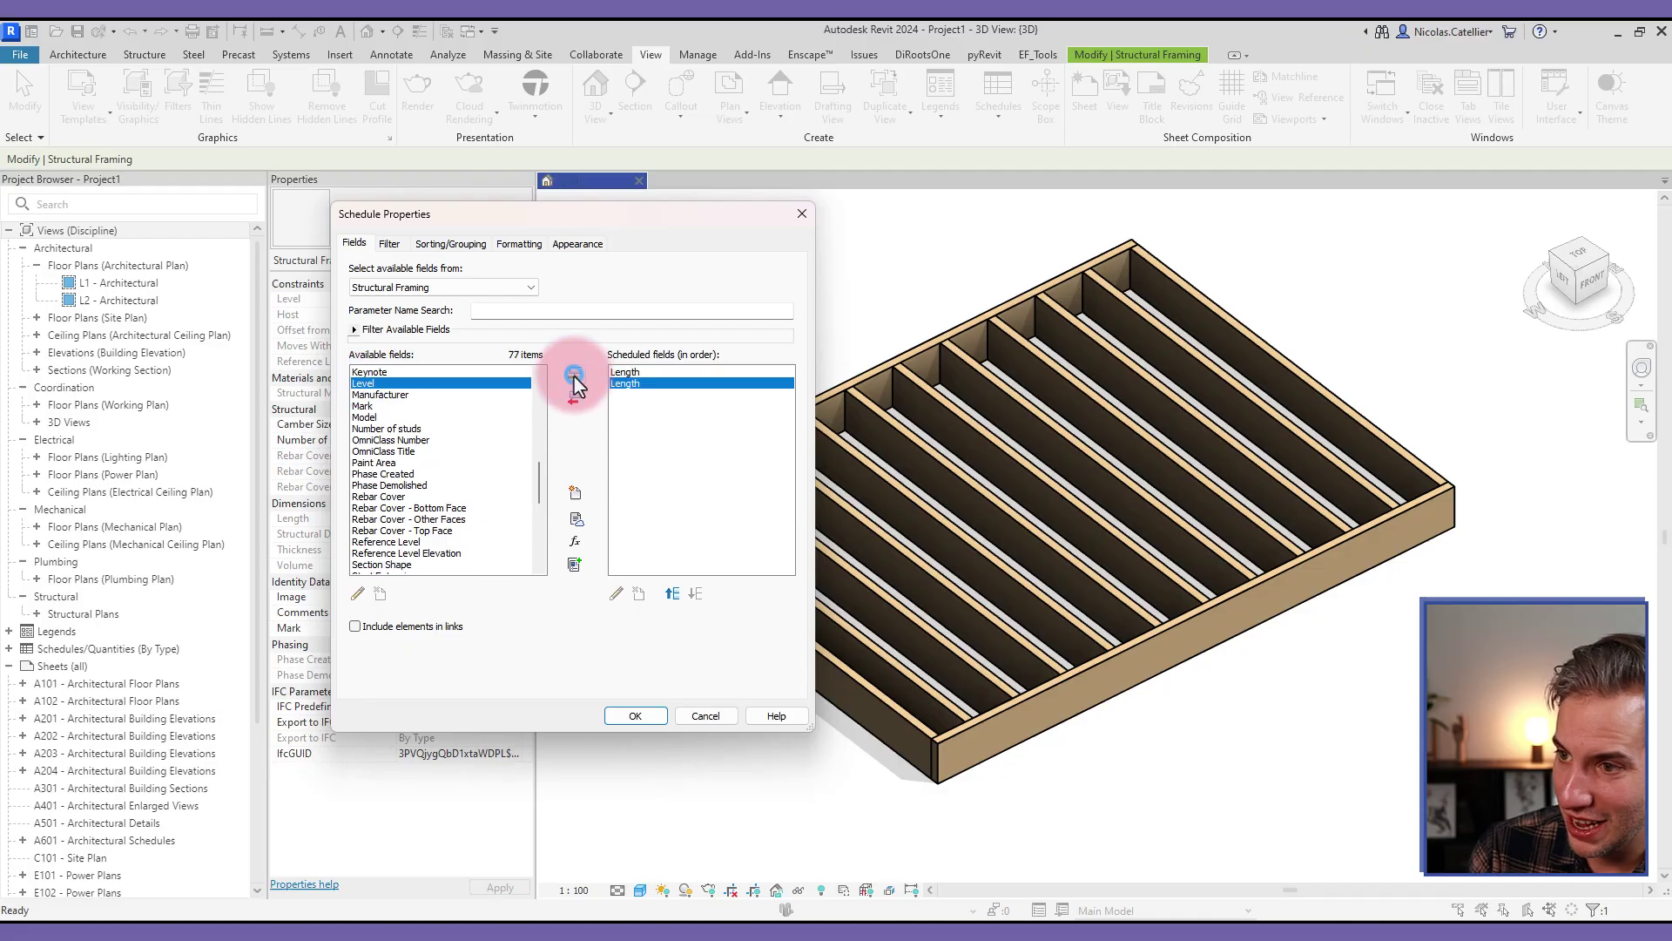
{"action": "left_click_drag", "start_coordinate": [540, 472], "coordinate": [533, 549]}
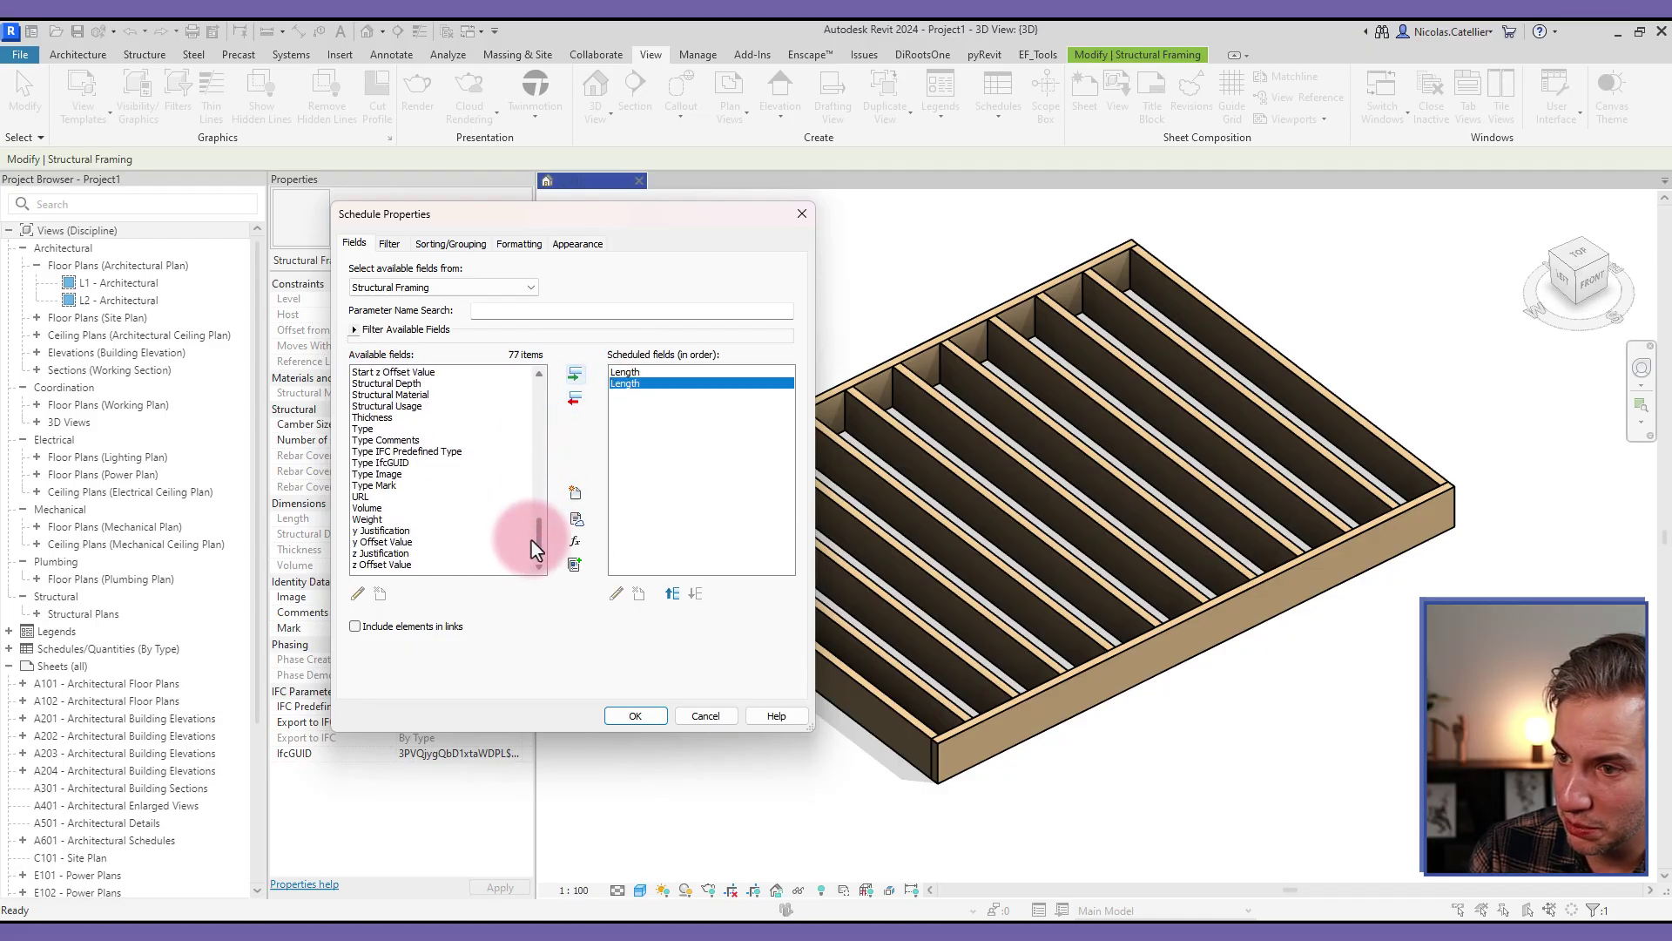
{"action": "left_click", "coordinate": [409, 384]}
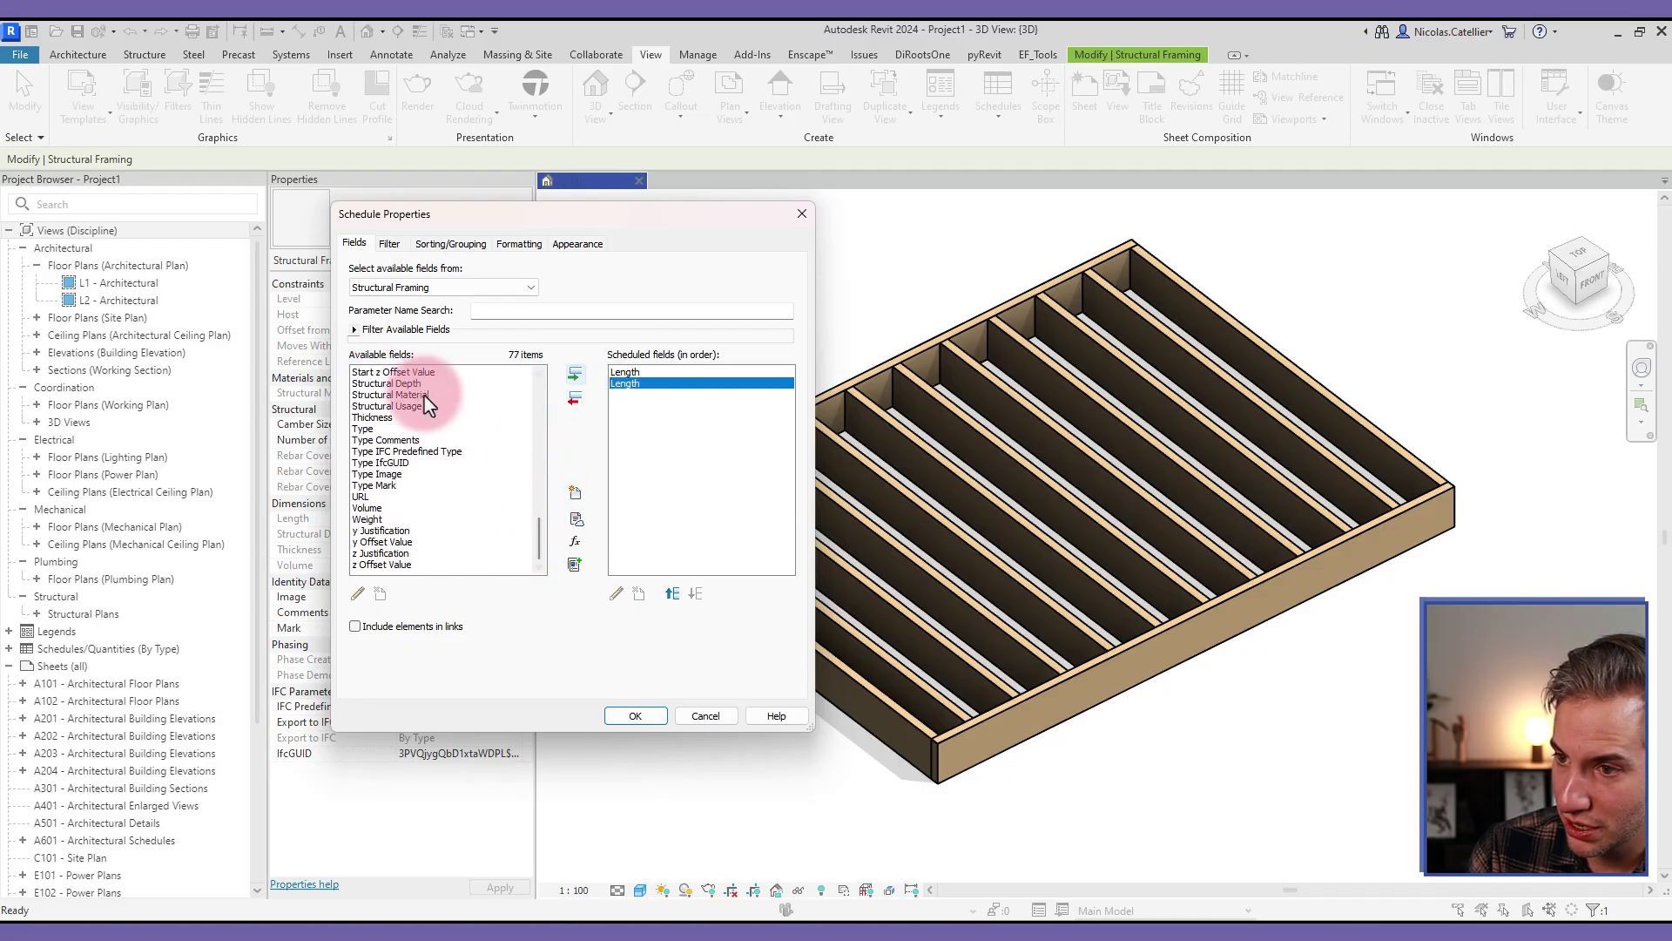
{"action": "left_click", "coordinate": [574, 376]}
{"action": "scroll", "coordinate": [452, 509], "scroll_direction": "up", "scroll_amount": 3}
{"action": "left_click_drag", "start_coordinate": [543, 532], "coordinate": [515, 567]}
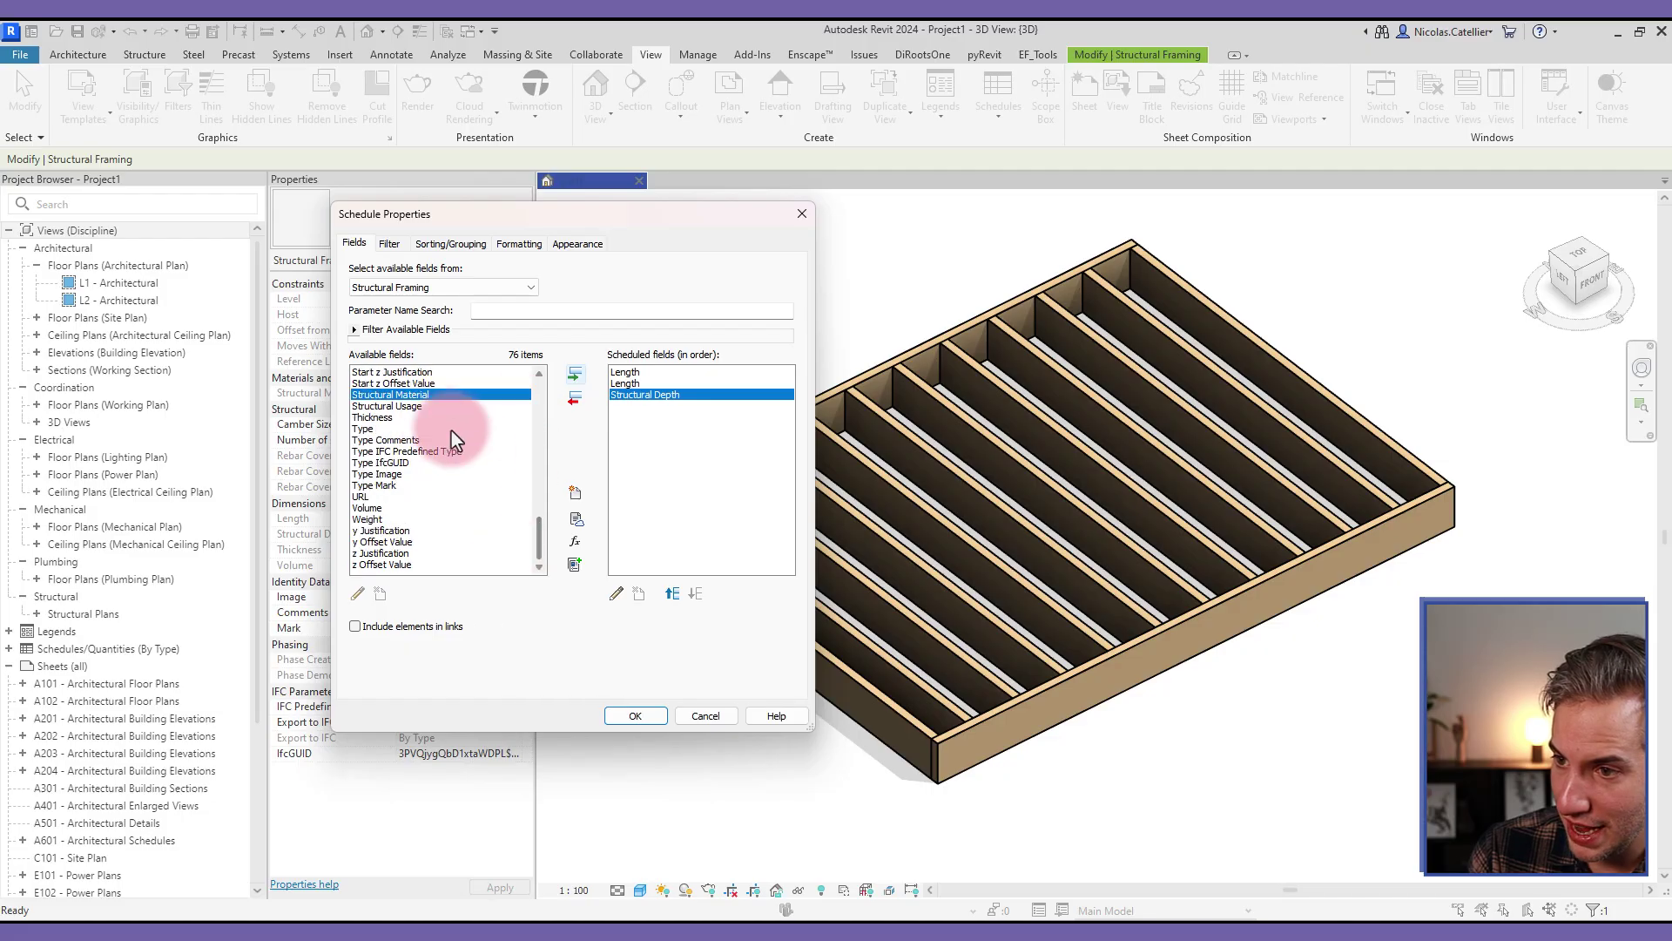
{"action": "left_click", "coordinate": [390, 418]}
{"action": "left_click", "coordinate": [575, 375]}
{"action": "key", "text": "Return"}
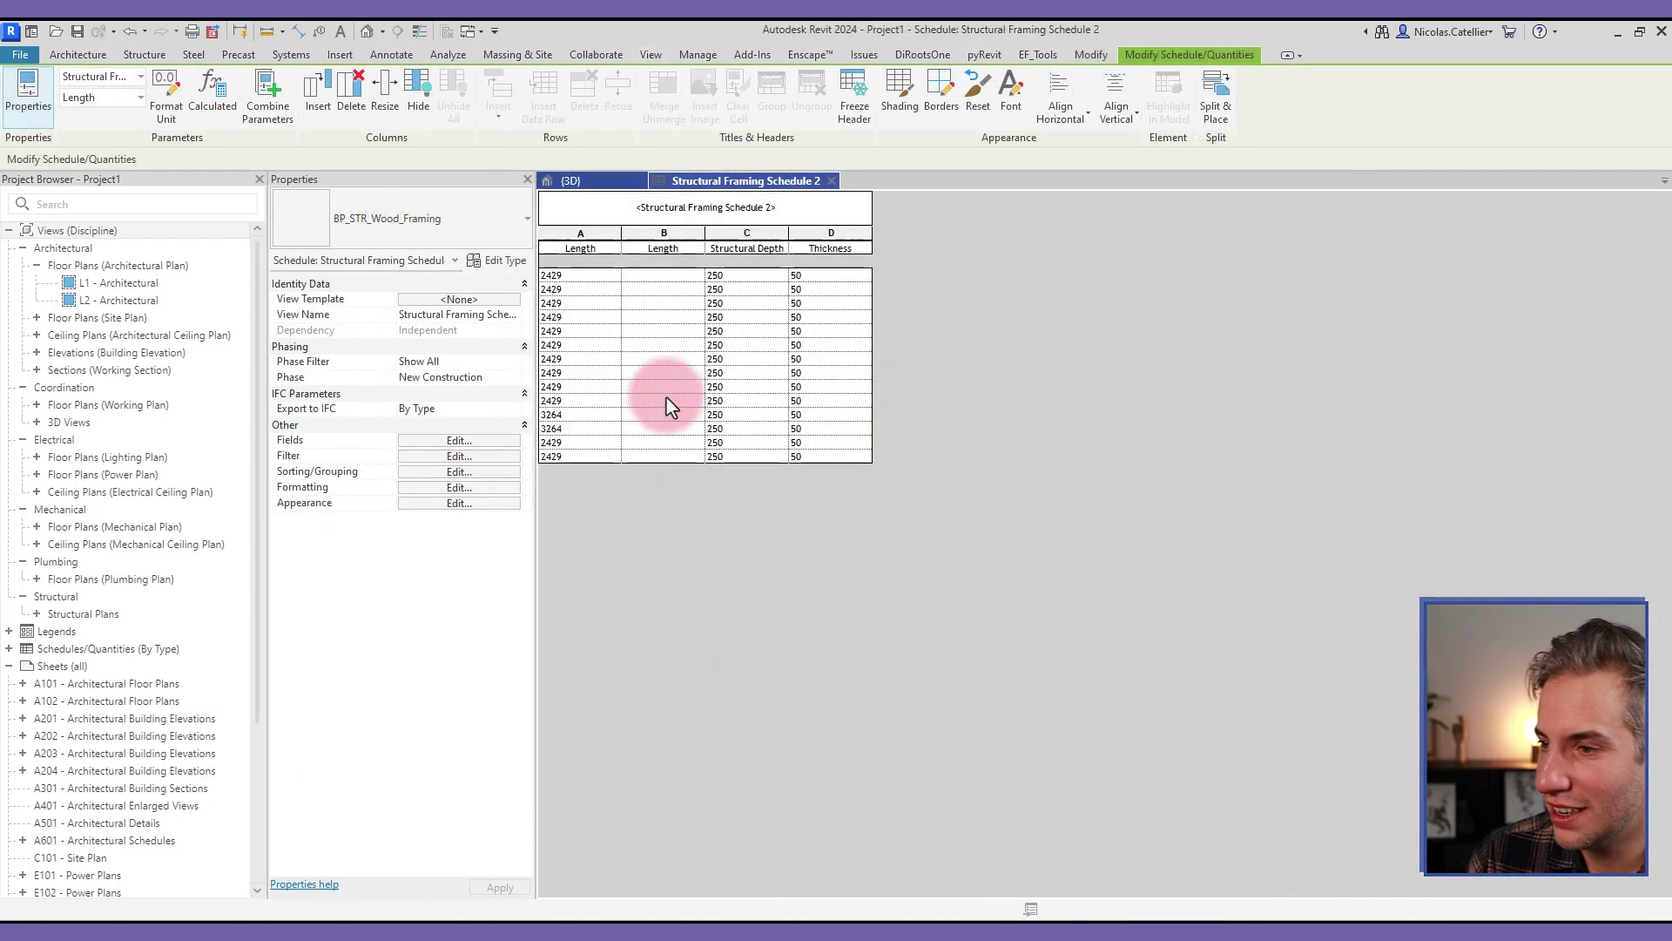
- Enlarge the schedule text and tile the 3D view side by side with the structural framing schedule
{"action": "scroll", "coordinate": [597, 254], "scroll_direction": "up", "scroll_amount": 4, "text": "ctrl"}
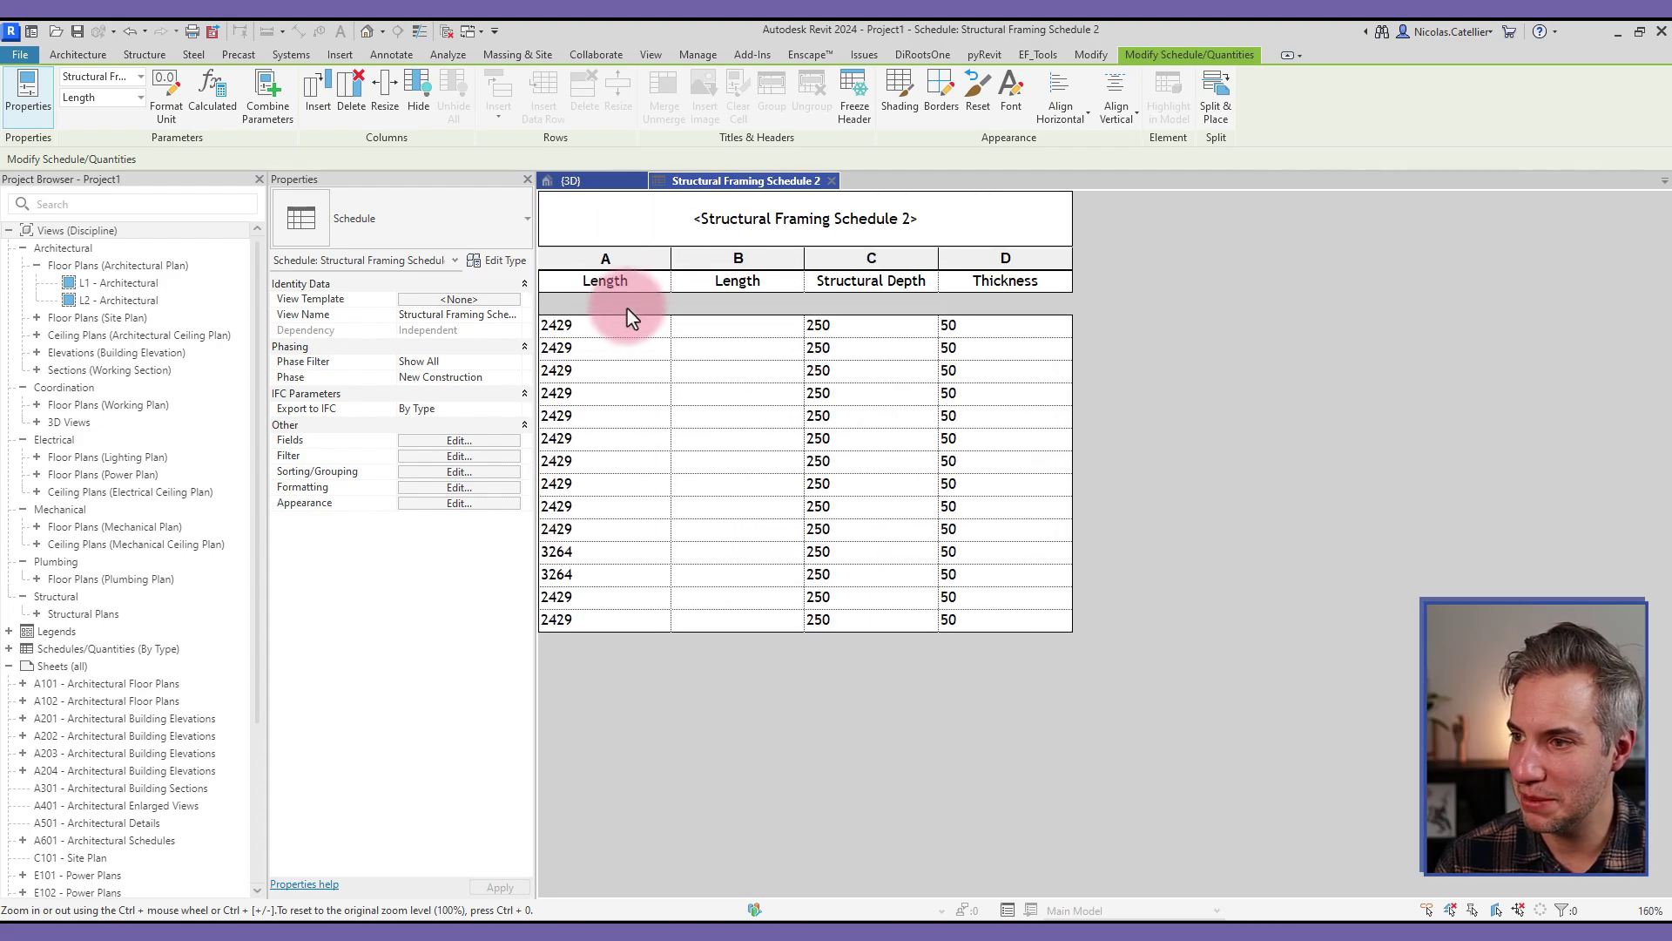
{"action": "left_click", "coordinate": [562, 180]}
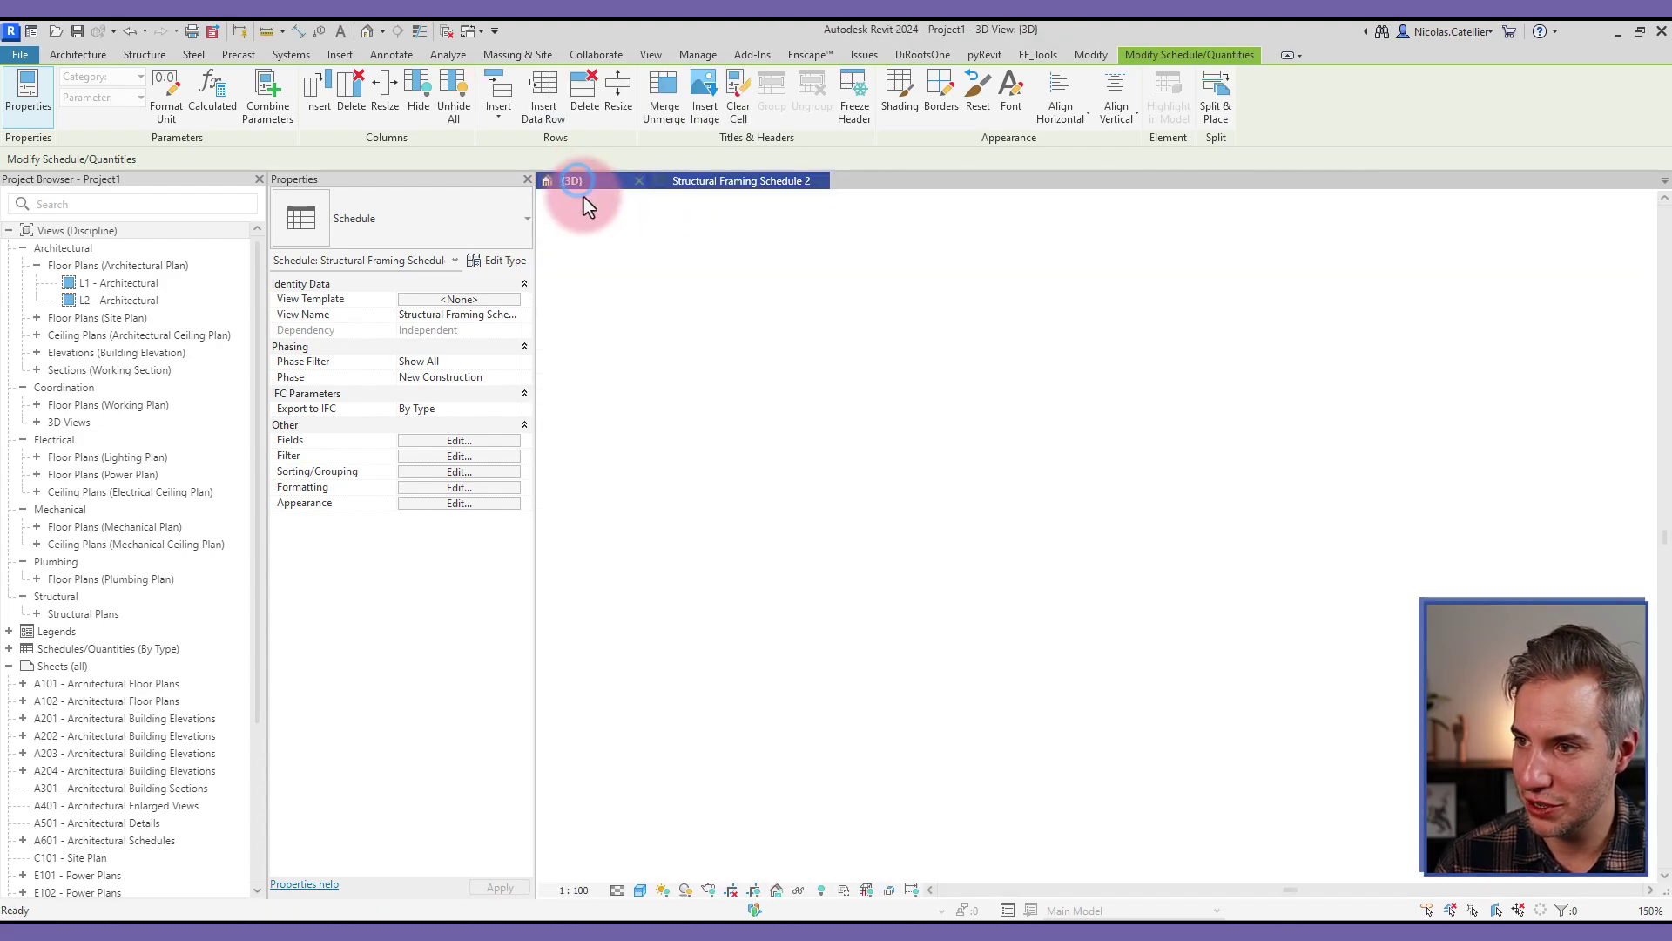
{"action": "key", "text": "w"}
{"action": "key", "text": "t"}
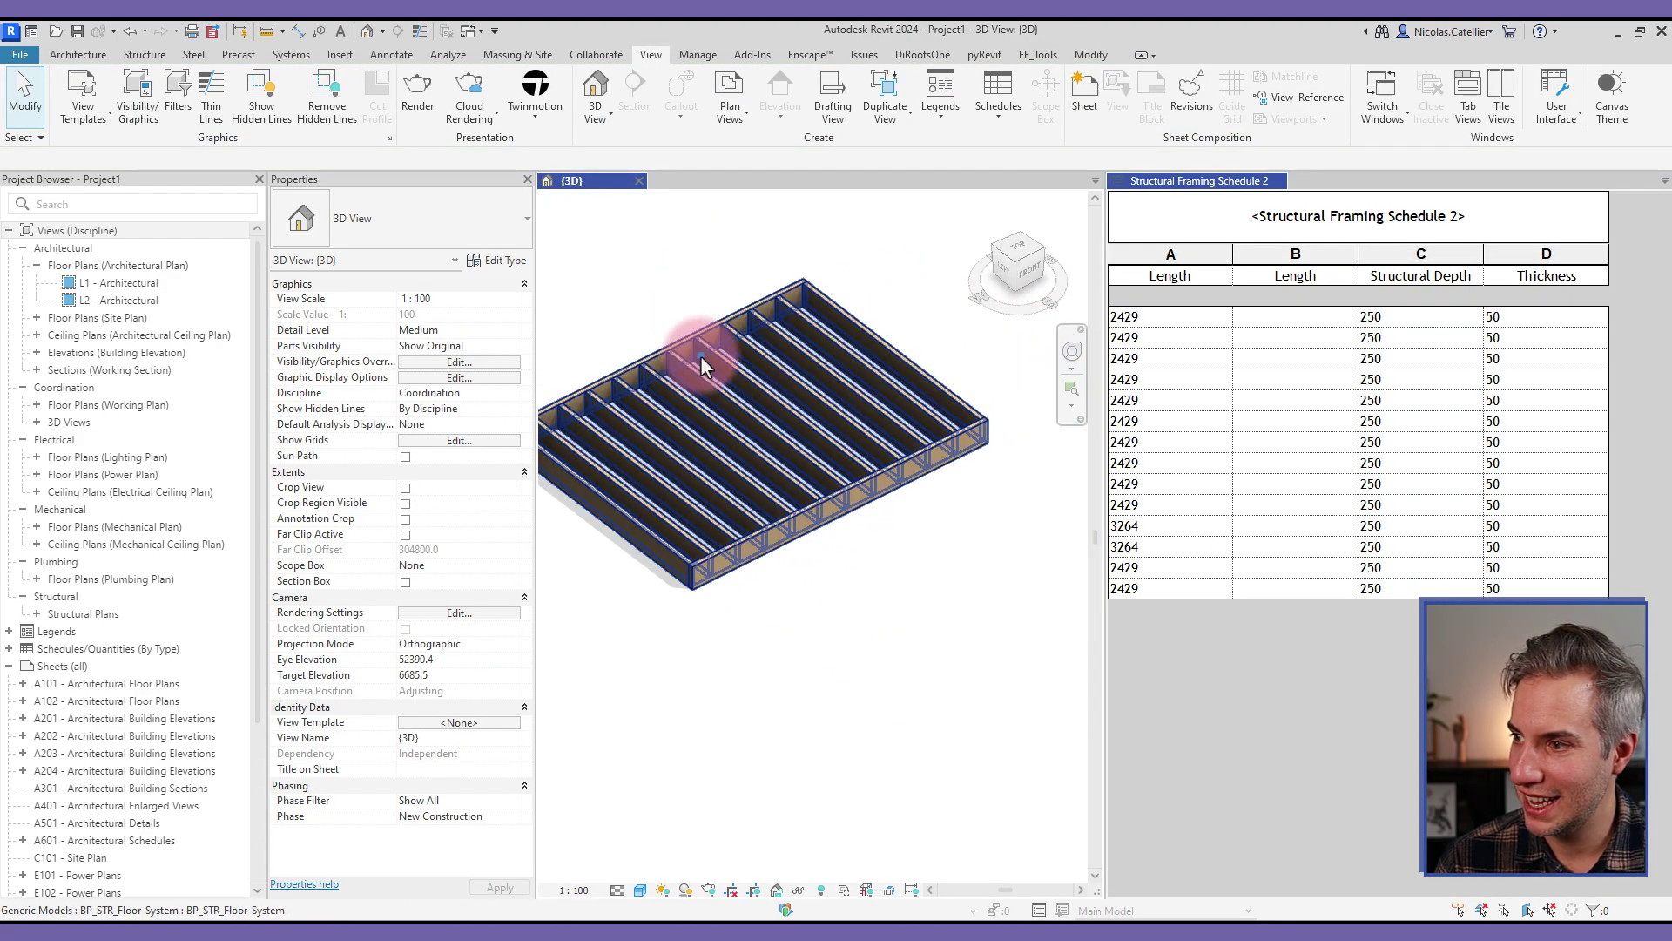
- Shorten the floor system's Length to about 2537 mm with its shape handle and check the listed member lengths
{"action": "left_click", "coordinate": [700, 355]}
{"action": "left_click_drag", "start_coordinate": [898, 357], "coordinate": [822, 390]}
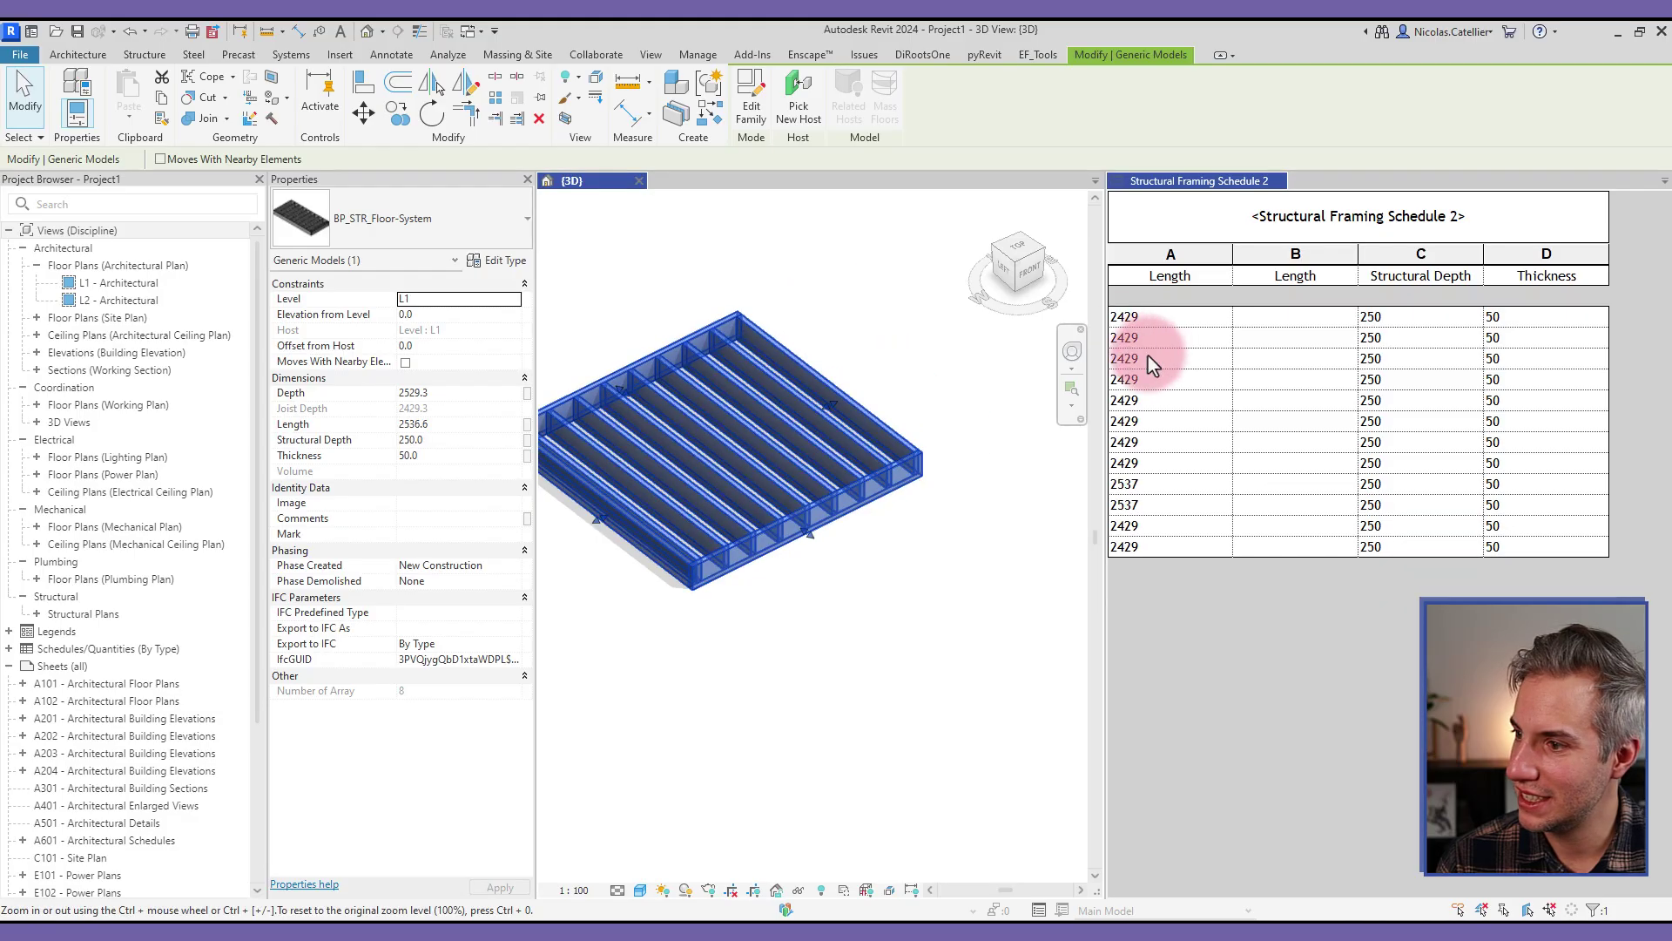
{"action": "left_click", "coordinate": [1156, 302]}
{"action": "left_click", "coordinate": [1140, 377]}
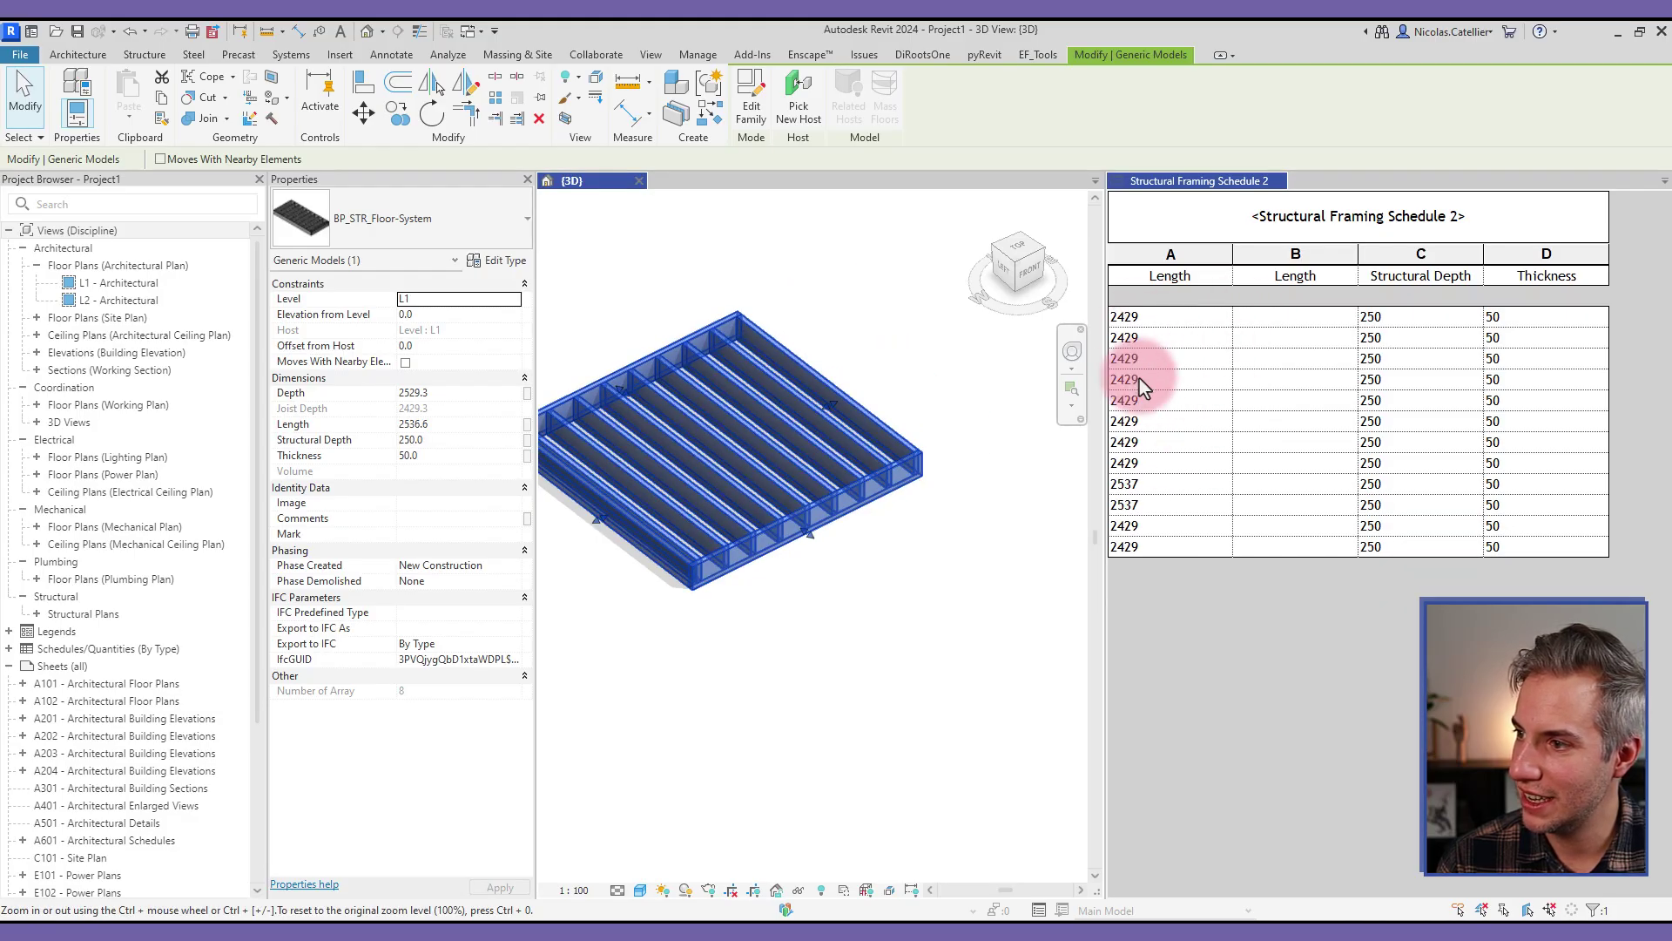
- Remove the second, empty Length field from the structural framing schedule
{"action": "left_click", "coordinate": [1255, 310]}
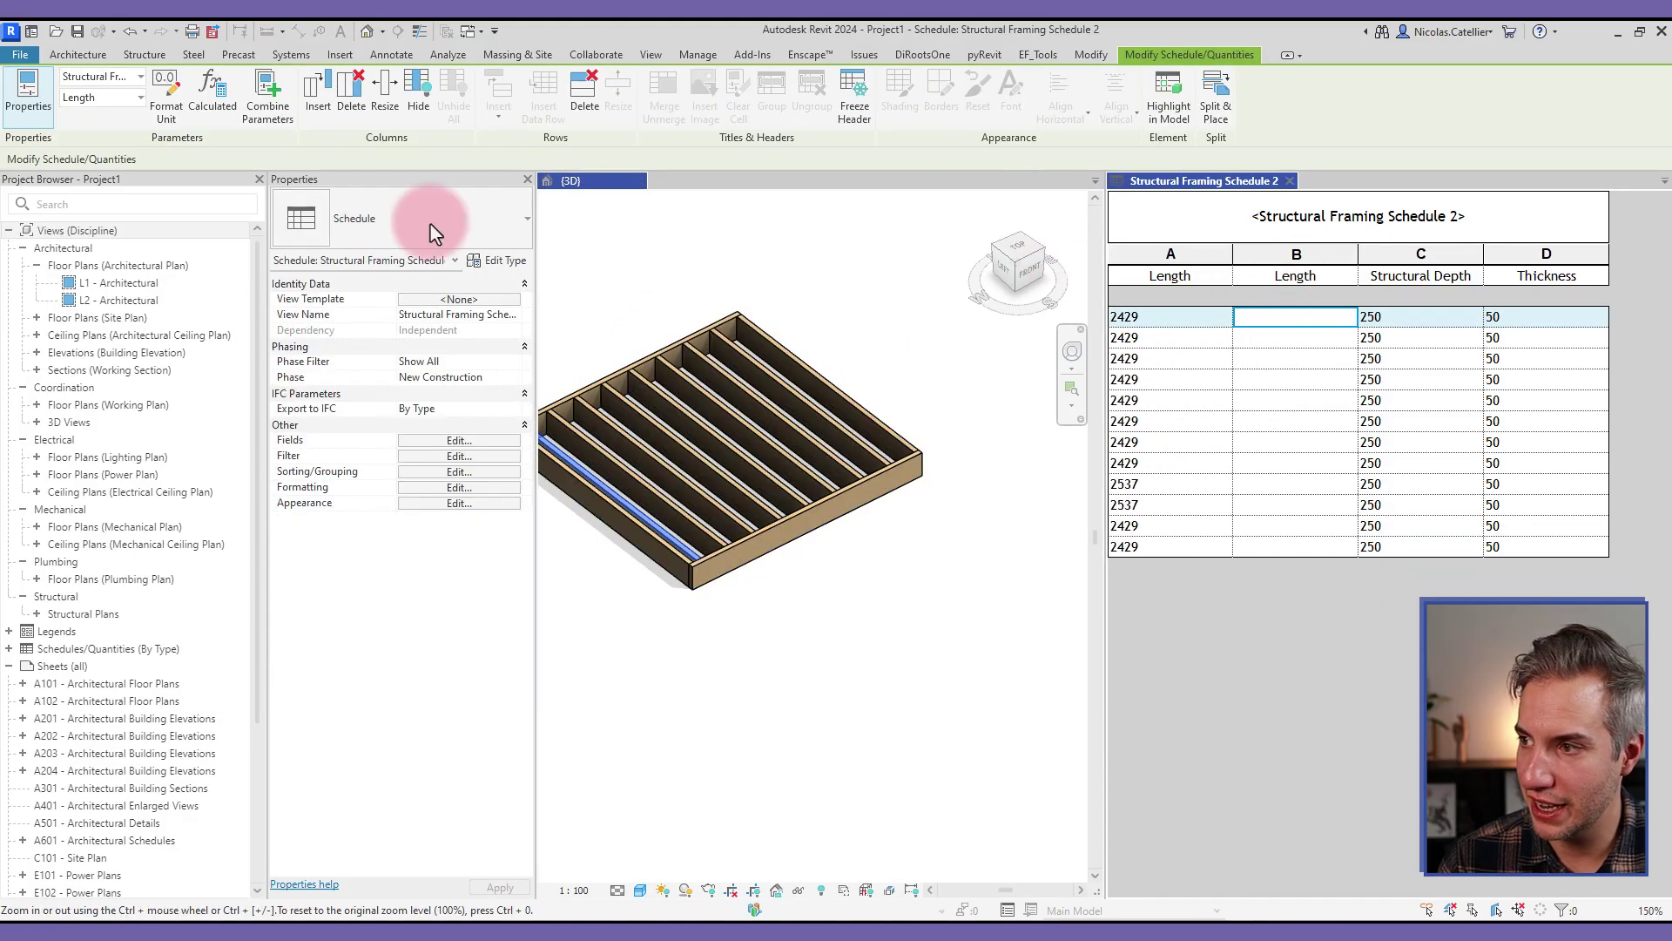
{"action": "left_click", "coordinate": [427, 441]}
{"action": "left_click", "coordinate": [642, 383]}
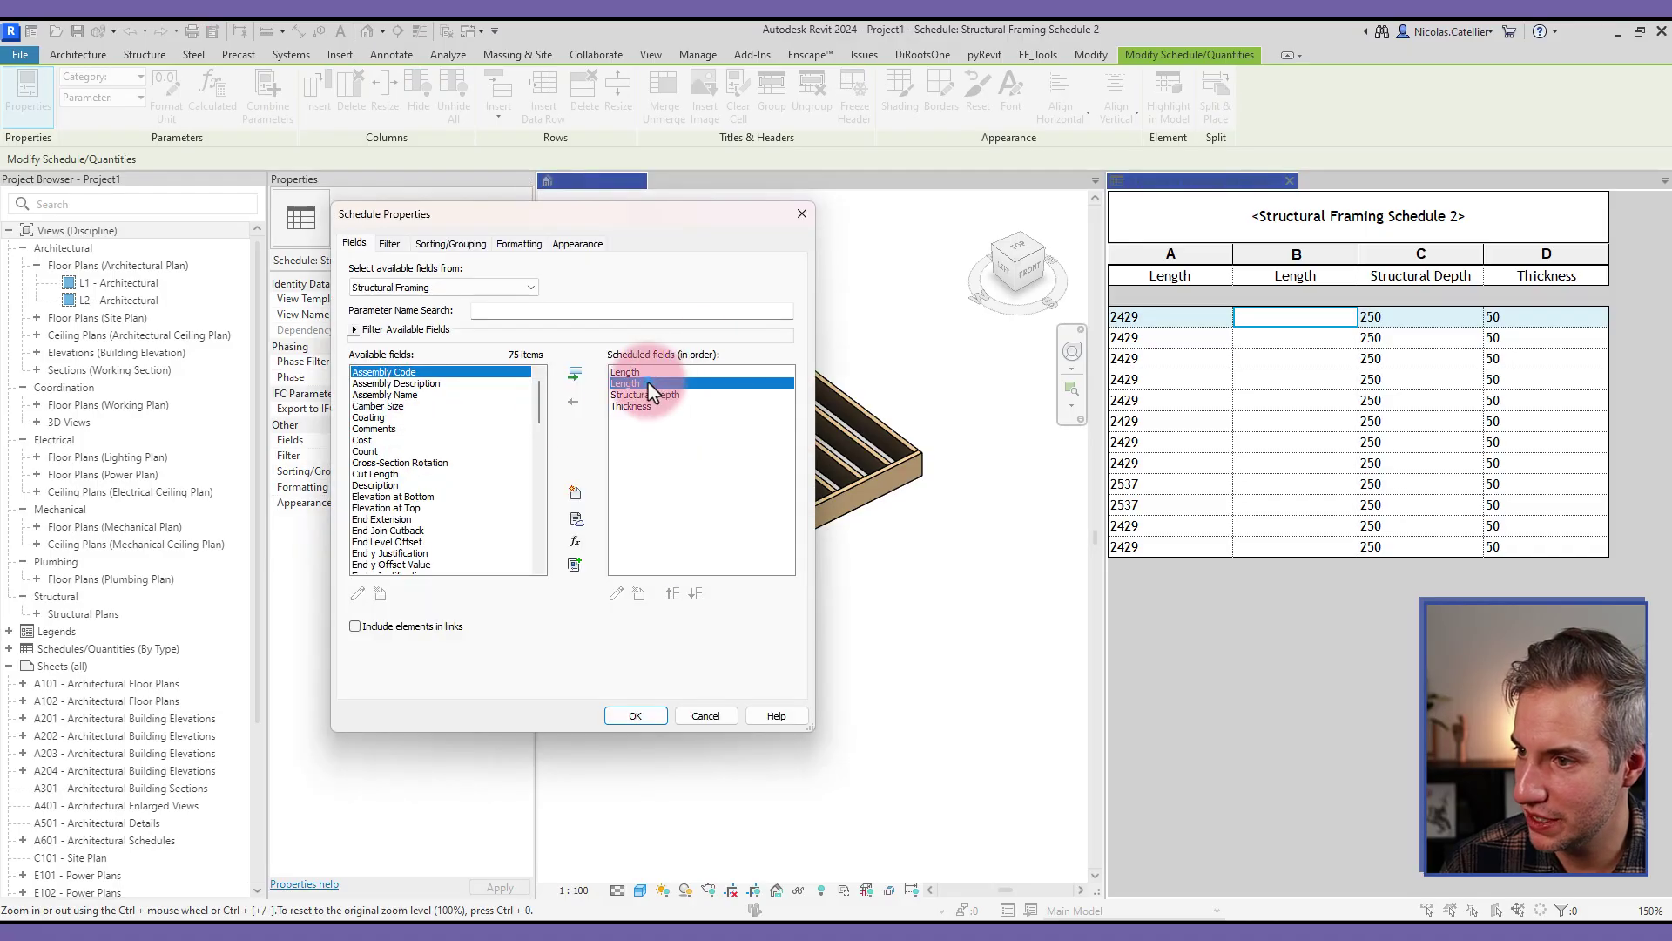
{"action": "left_click", "coordinate": [574, 398]}
{"action": "left_click", "coordinate": [636, 715]}
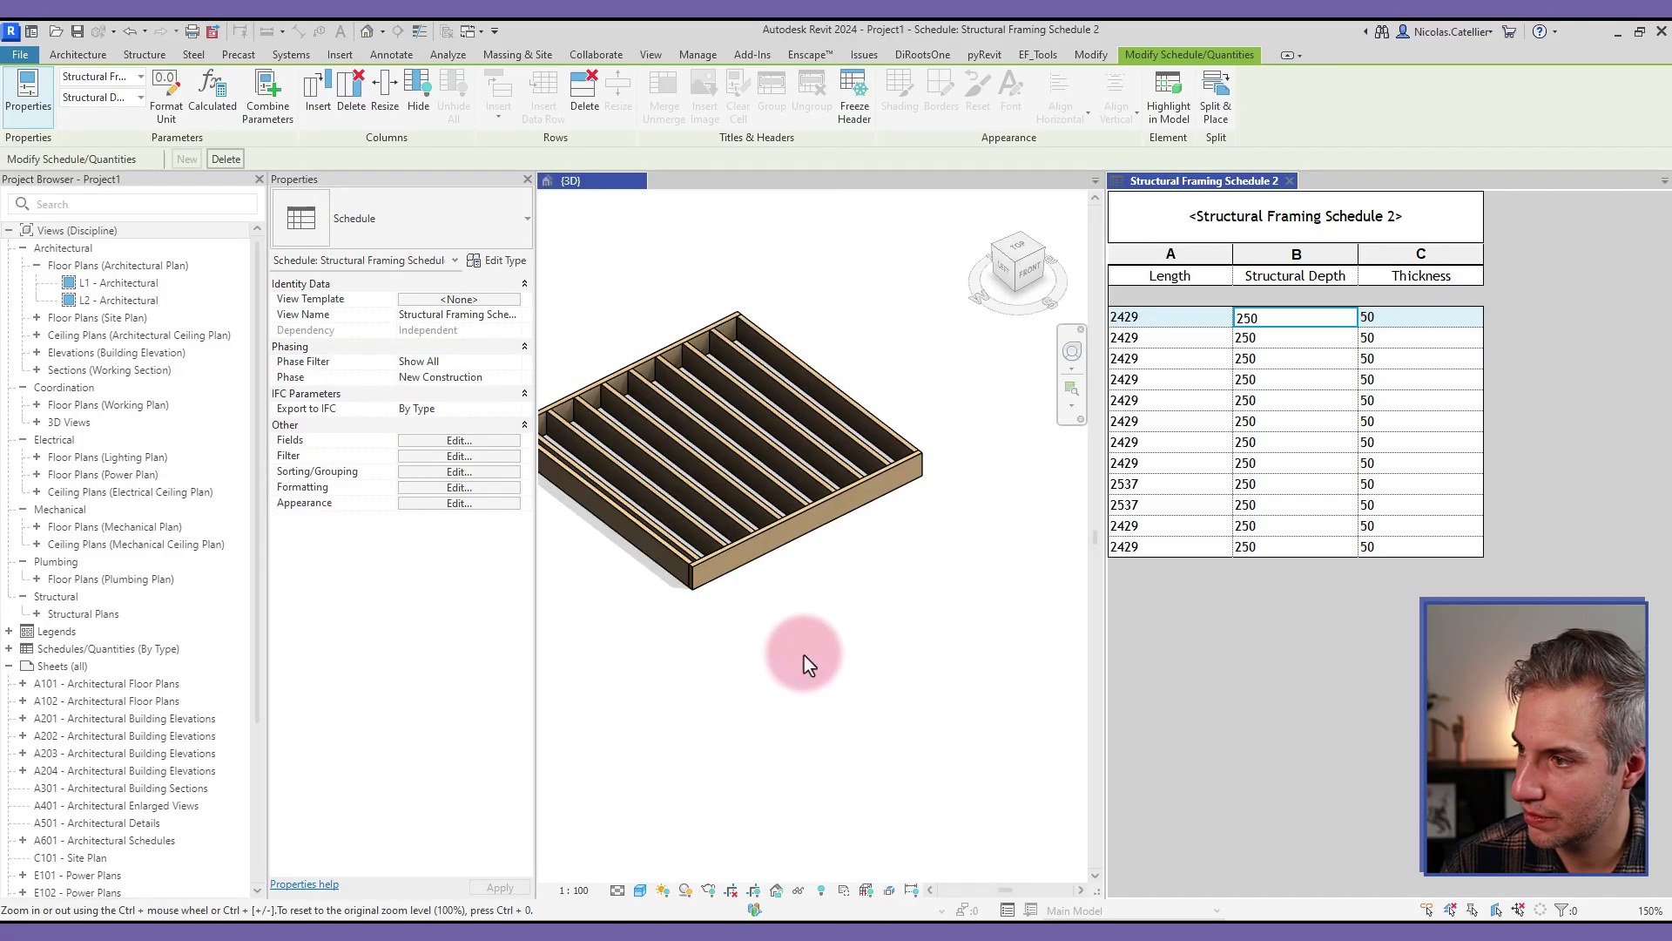
- Resize the floor system with its shape handles to a Depth of about 1691 mm and a Length of about 3467 mm
{"action": "left_click", "coordinate": [806, 520]}
{"action": "left_click_drag", "start_coordinate": [1407, 344], "coordinate": [1350, 372]}
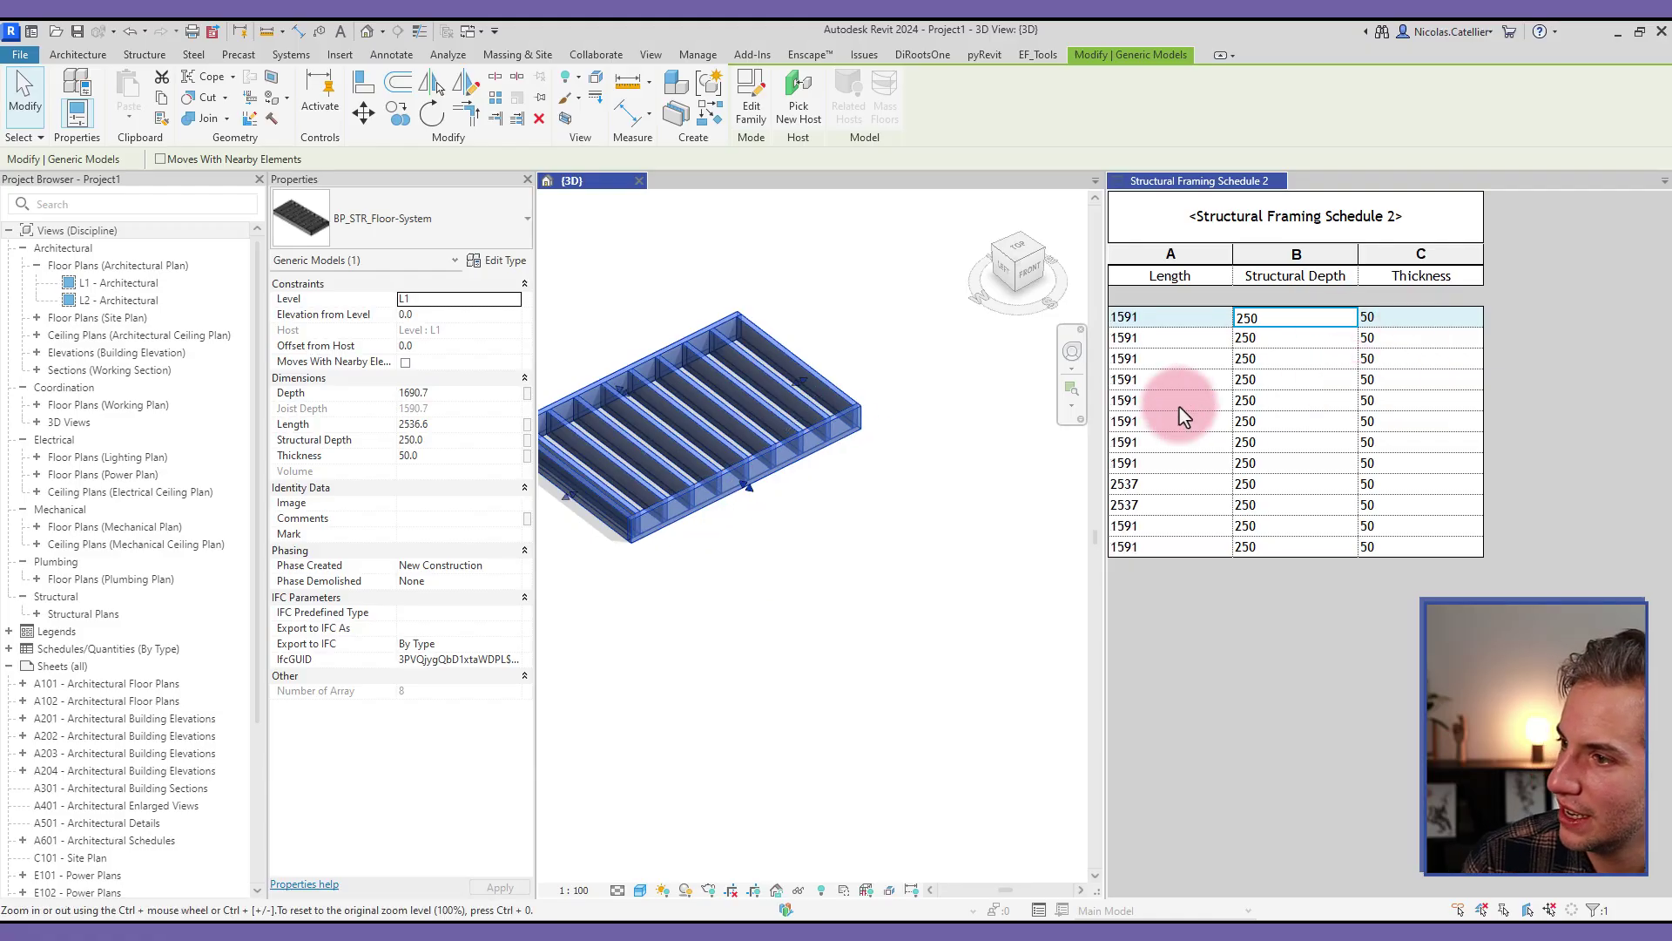
{"action": "left_click_drag", "start_coordinate": [654, 469], "coordinate": [1228, 510]}
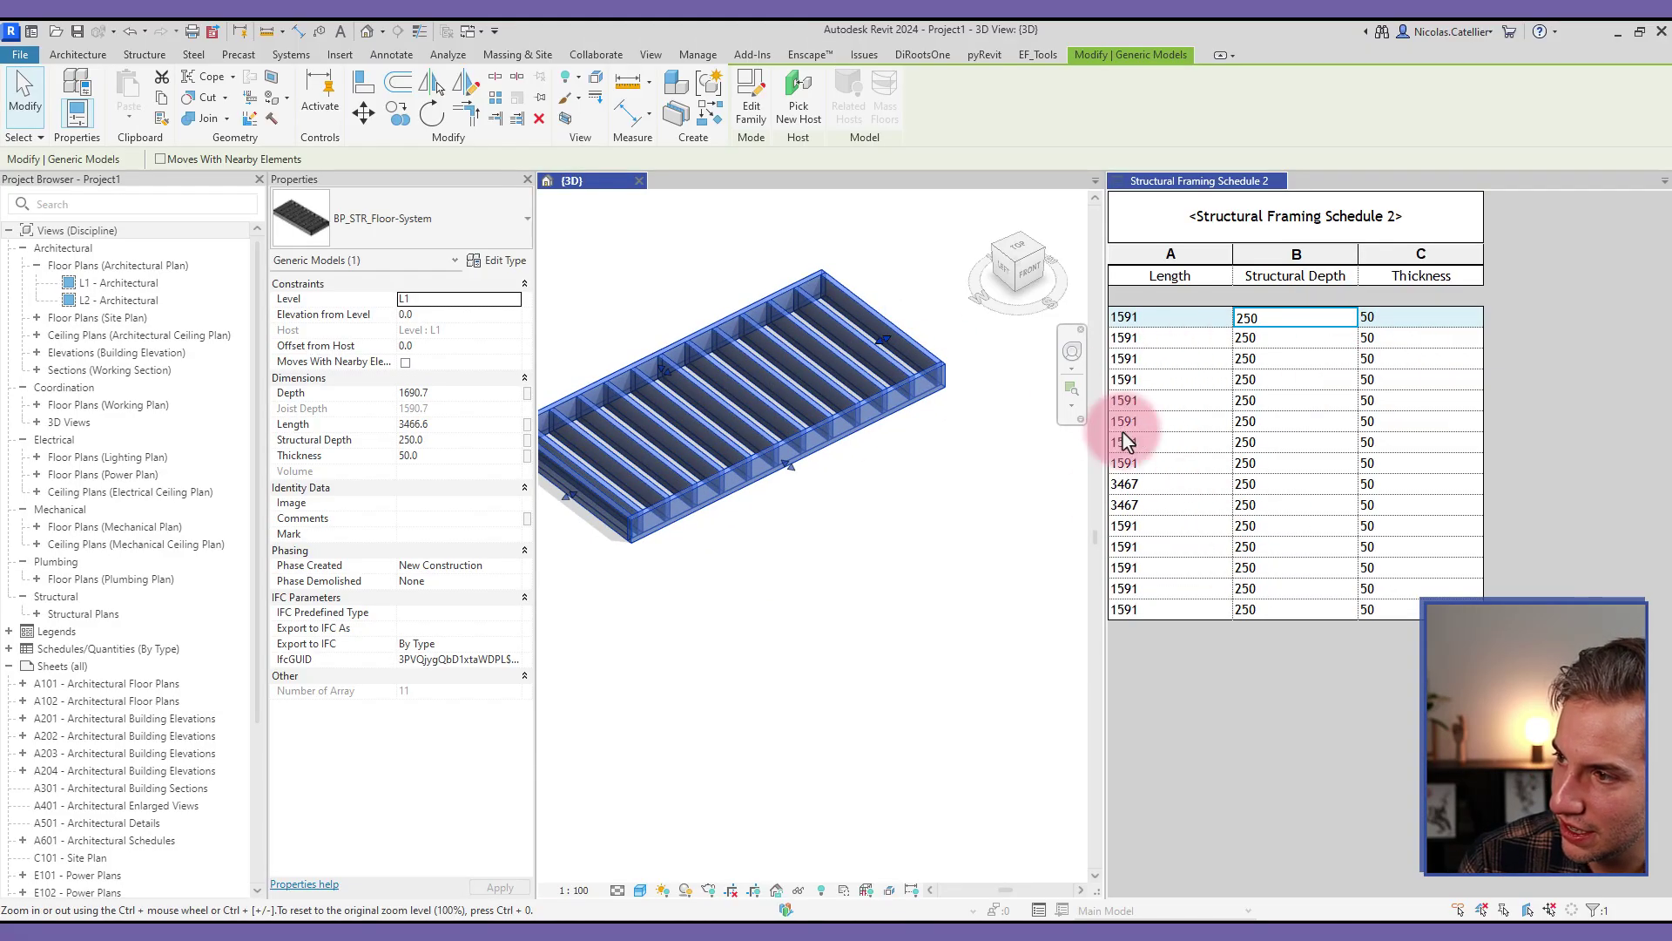
- Set the floor system's Structural Depth to 325 mm and inspect the updated model beside the schedule
{"action": "left_click", "coordinate": [464, 445]}
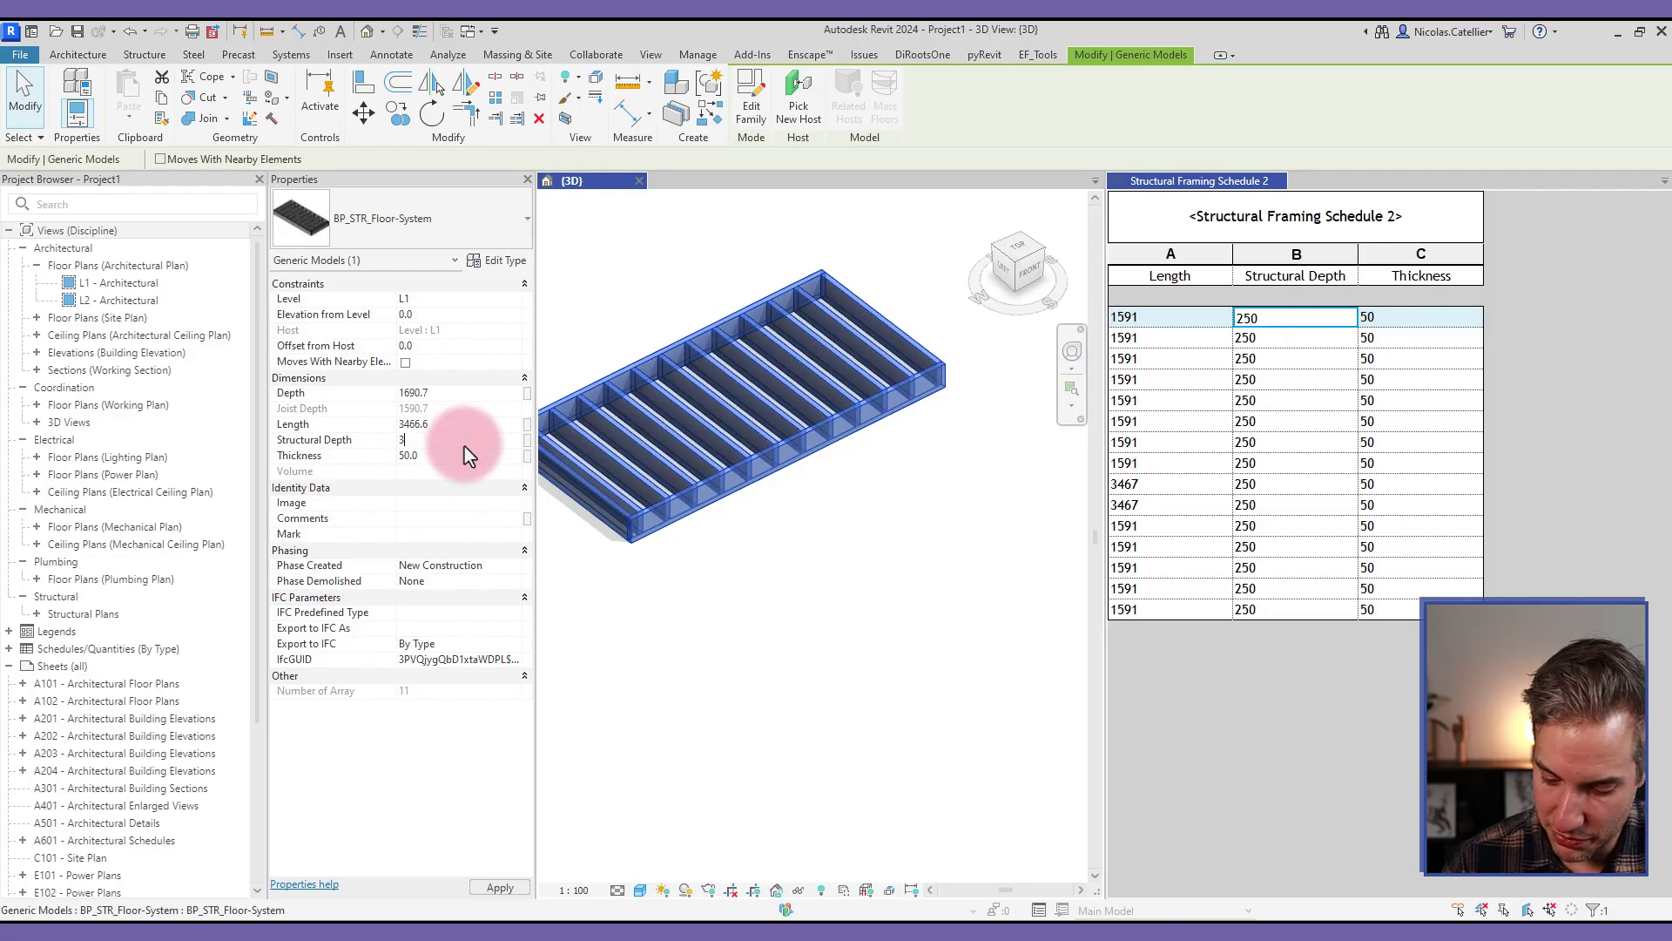
{"action": "left_click", "coordinate": [926, 486]}
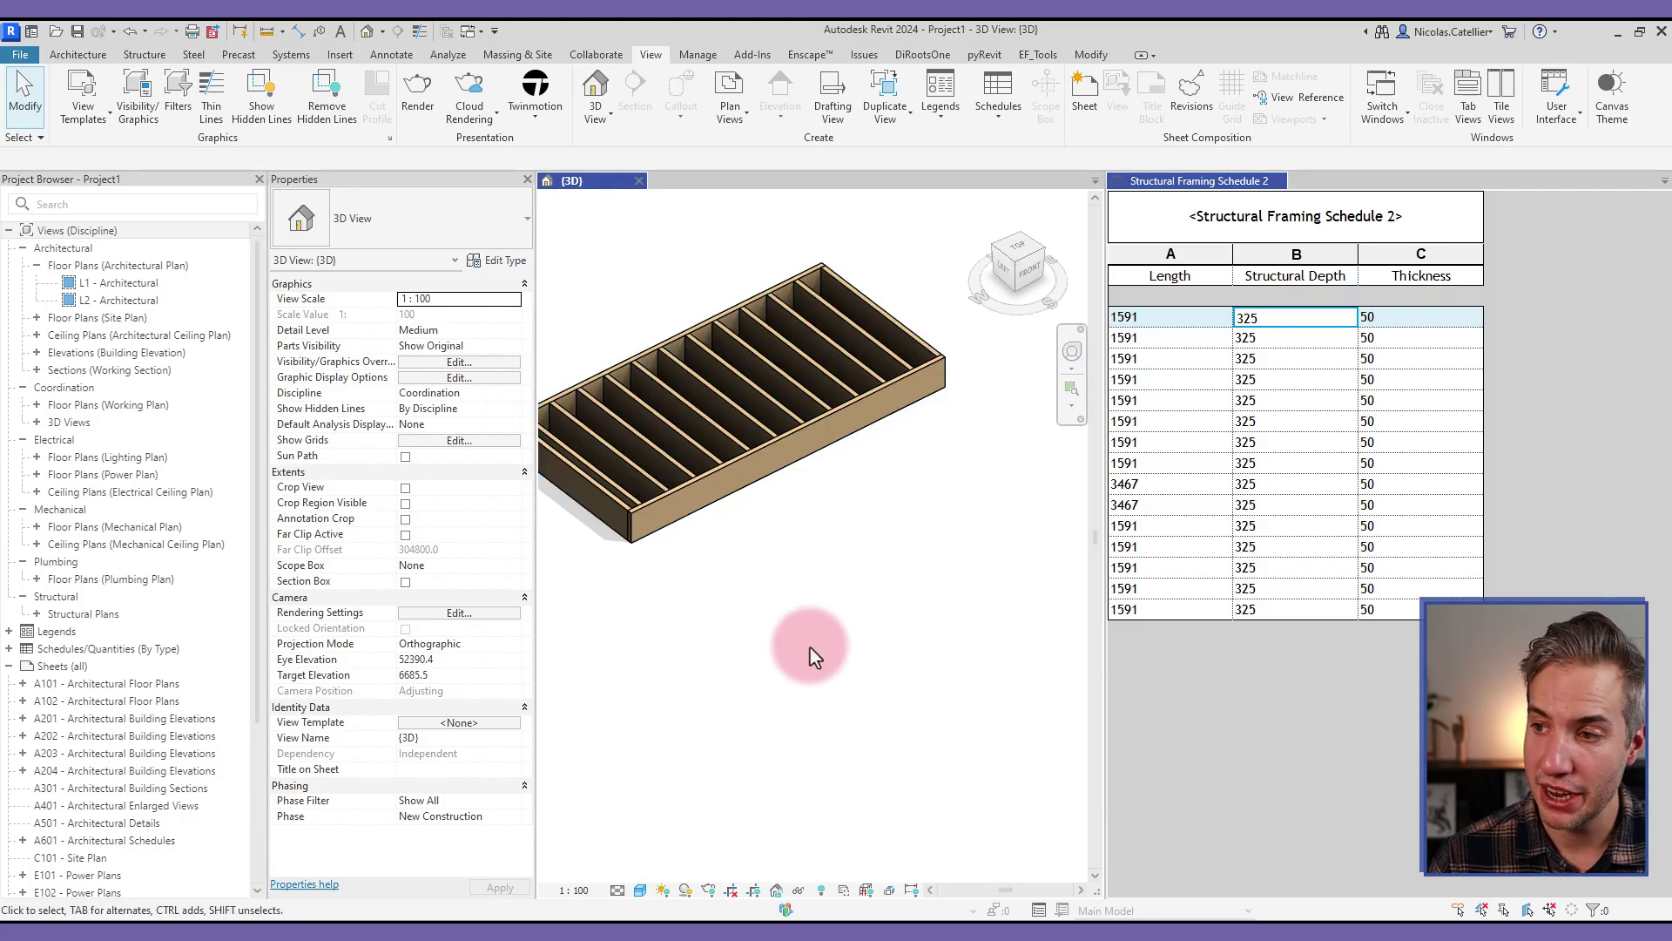
{"action": "scroll", "coordinate": [839, 567], "scroll_direction": "up", "scroll_amount": 3}
{"action": "scroll", "coordinate": [735, 578], "scroll_direction": "down", "scroll_amount": 3}
{"action": "left_click", "coordinate": [735, 578]}
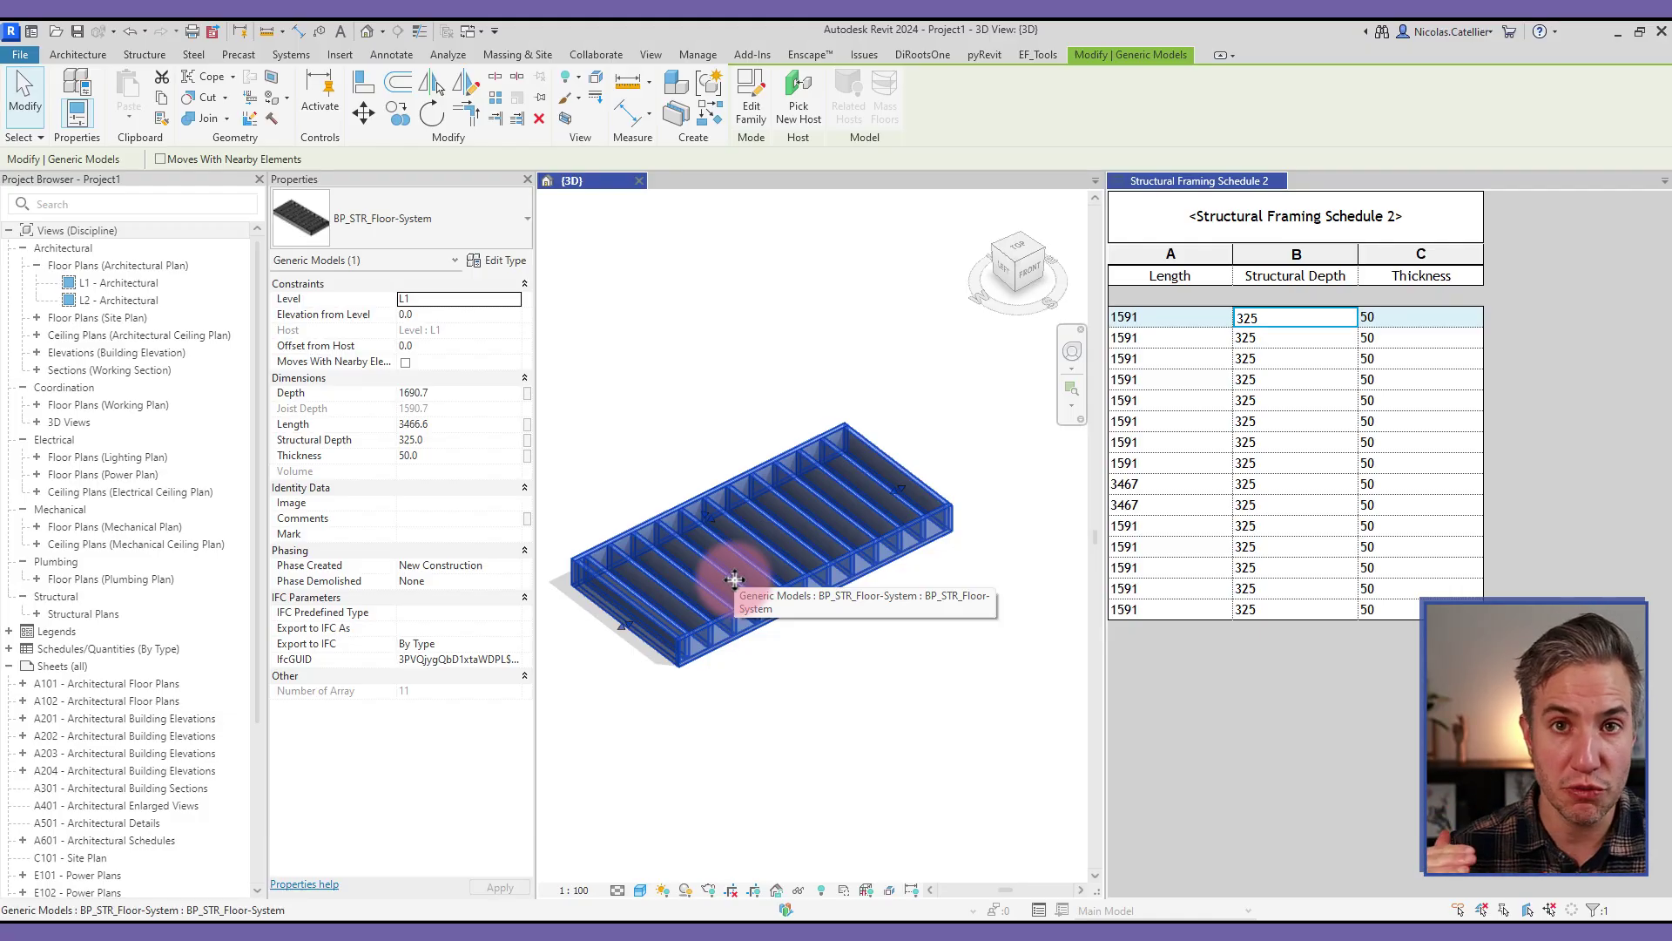
{"action": "left_click", "coordinate": [798, 704]}
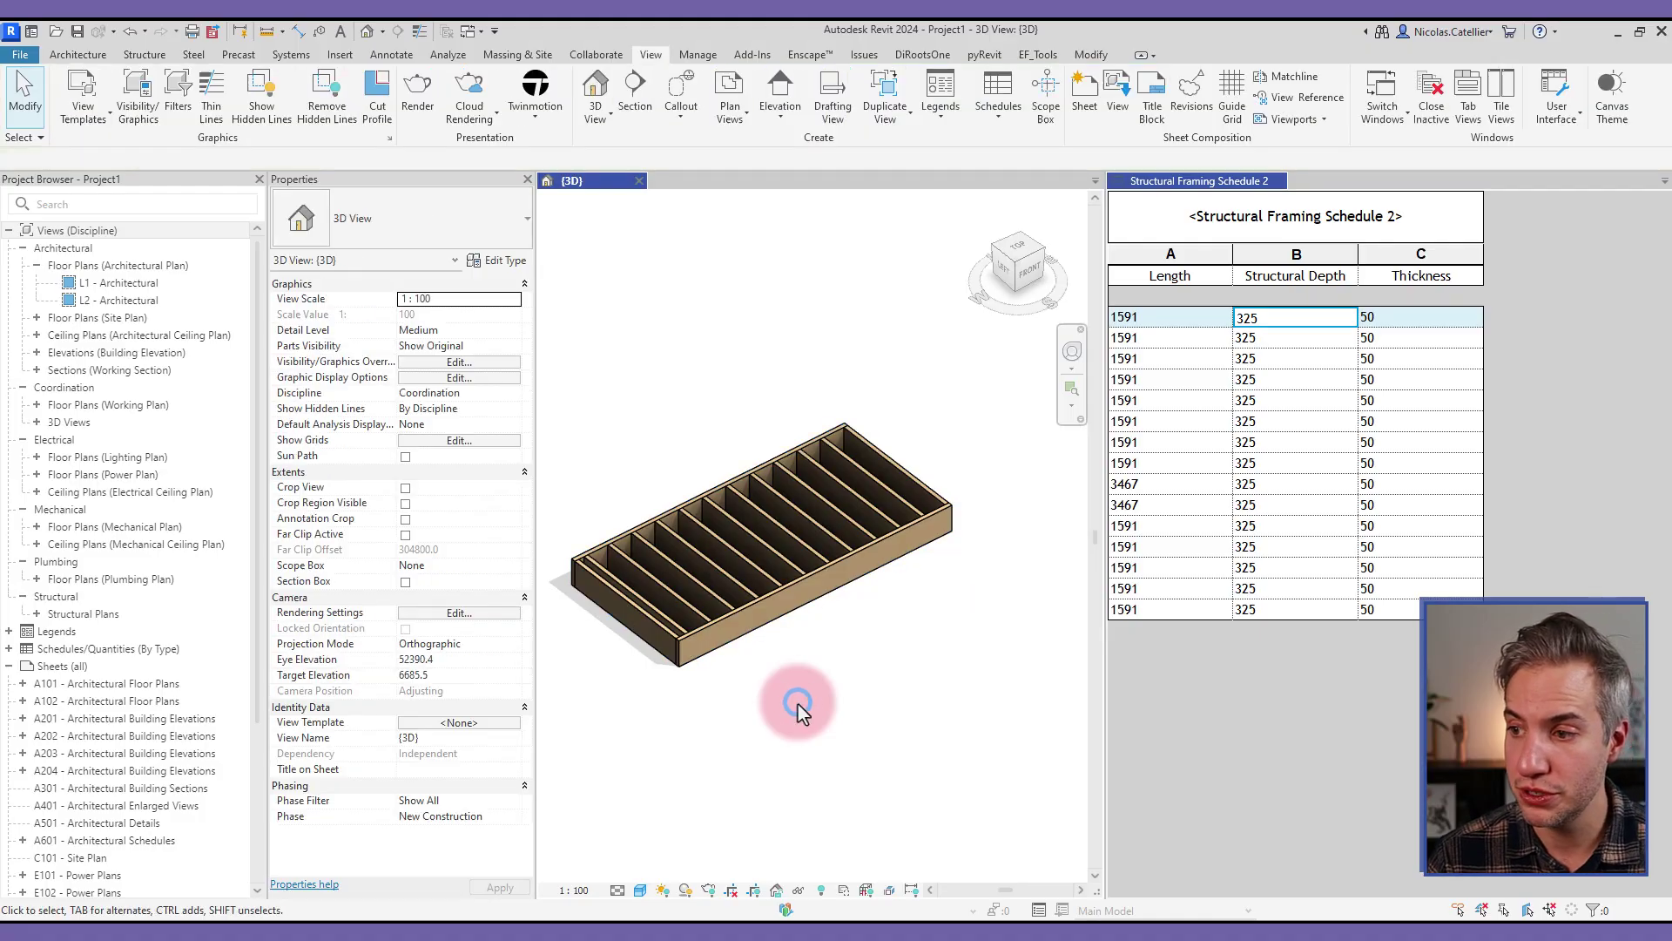
{"action": "scroll", "coordinate": [647, 577], "scroll_direction": "up", "scroll_amount": 3}
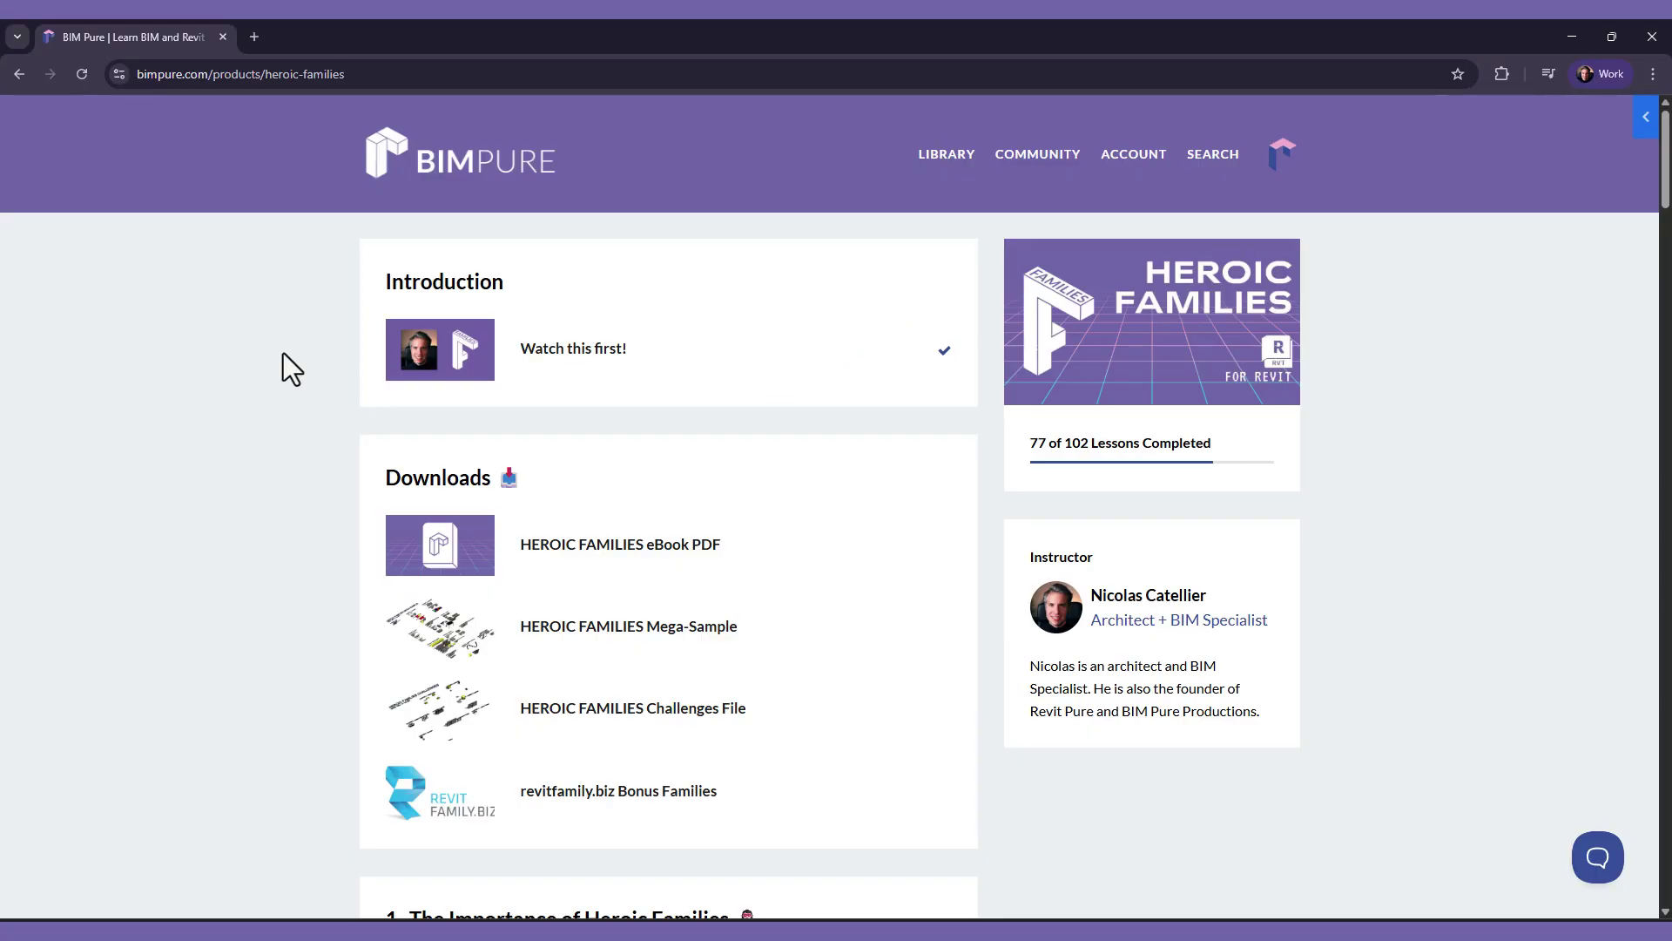
- In the web browser, look through the HEROIC FAMILIES course chapters and read lesson 5.3, Visibility and Yes/No
{"action": "scroll", "coordinate": [284, 351], "scroll_direction": "down", "scroll_amount": 5}
{"action": "scroll", "coordinate": [284, 351], "scroll_direction": "down", "scroll_amount": 20}
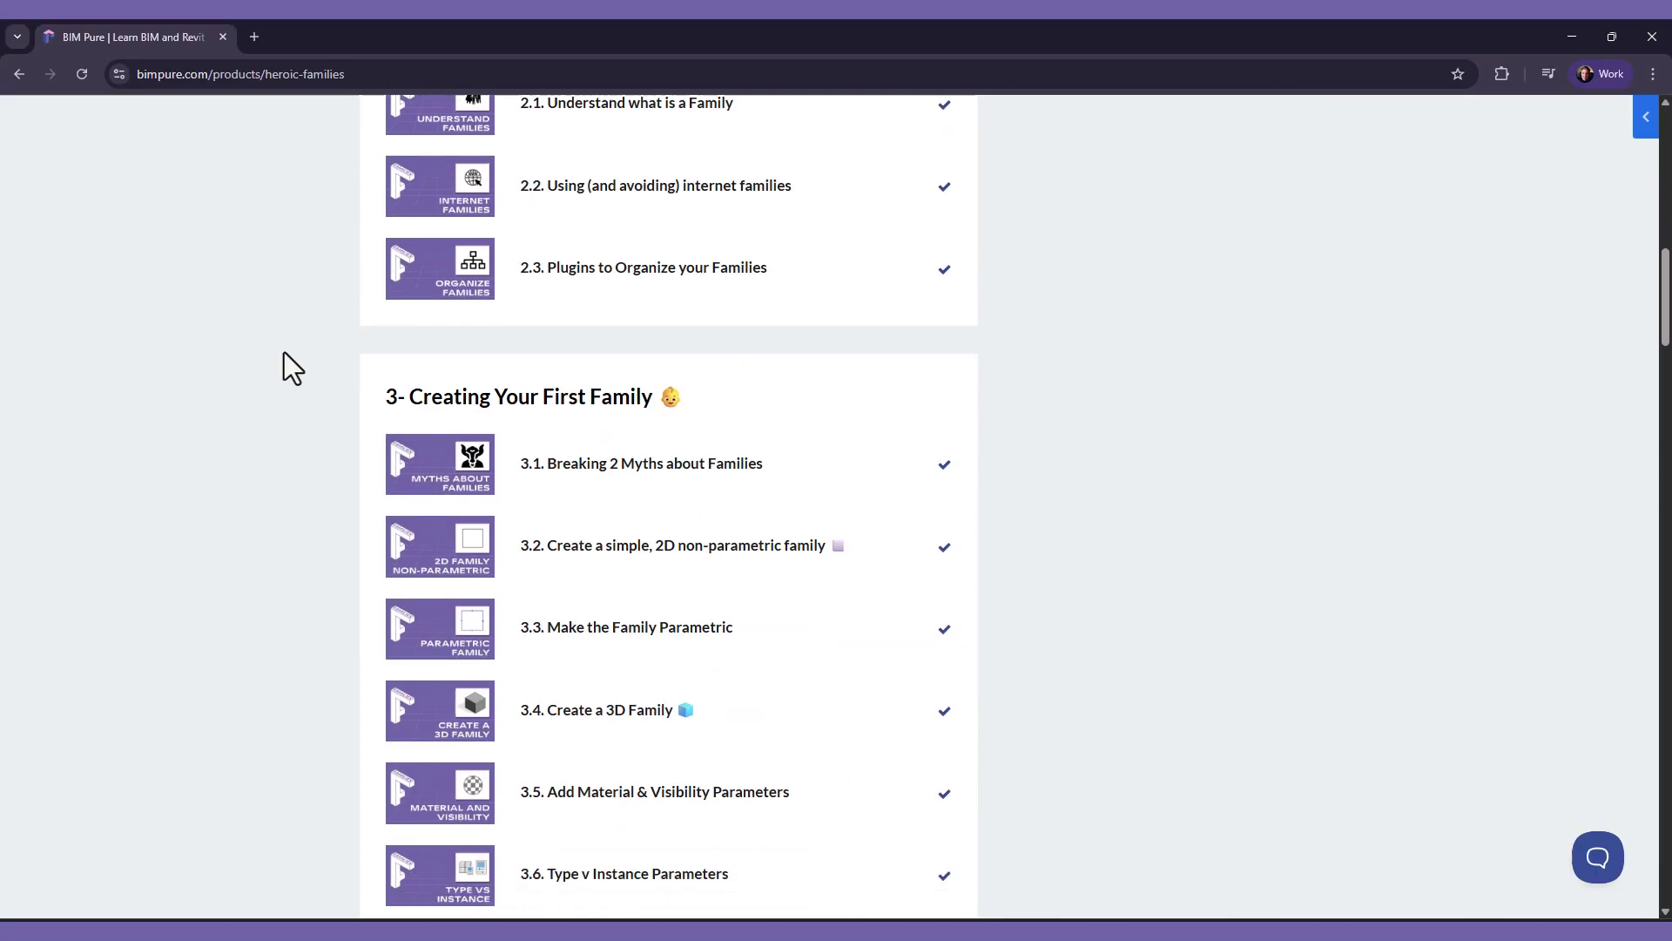
{"action": "scroll", "coordinate": [283, 352], "scroll_direction": "down", "scroll_amount": 8}
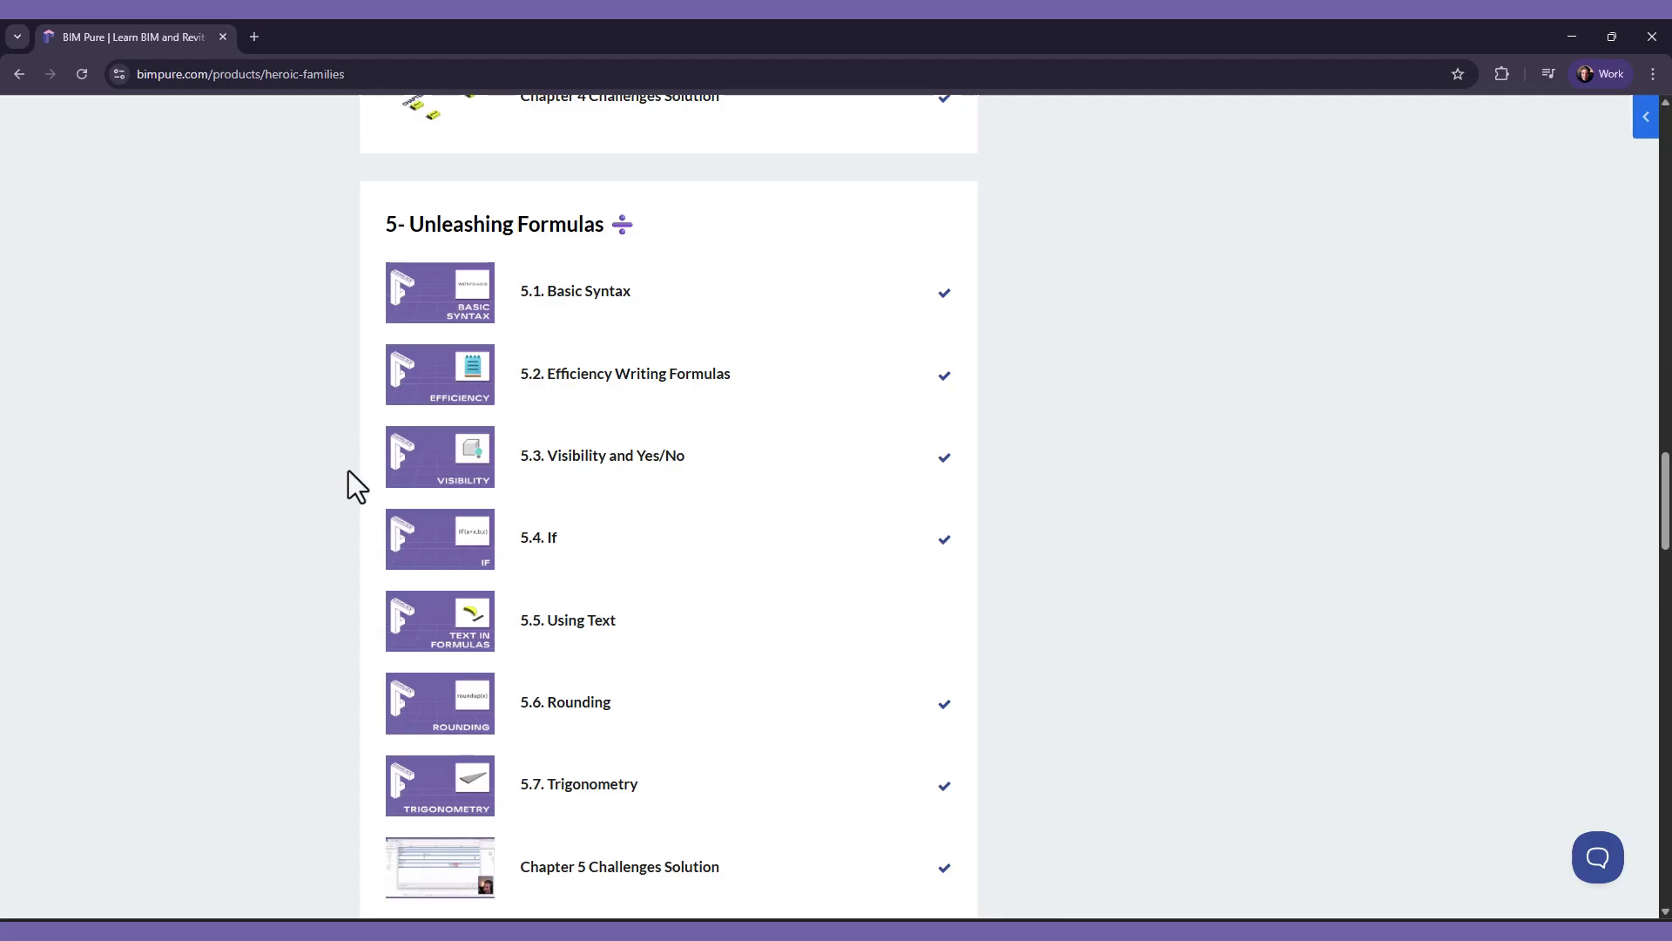
{"action": "left_click", "coordinate": [436, 470]}
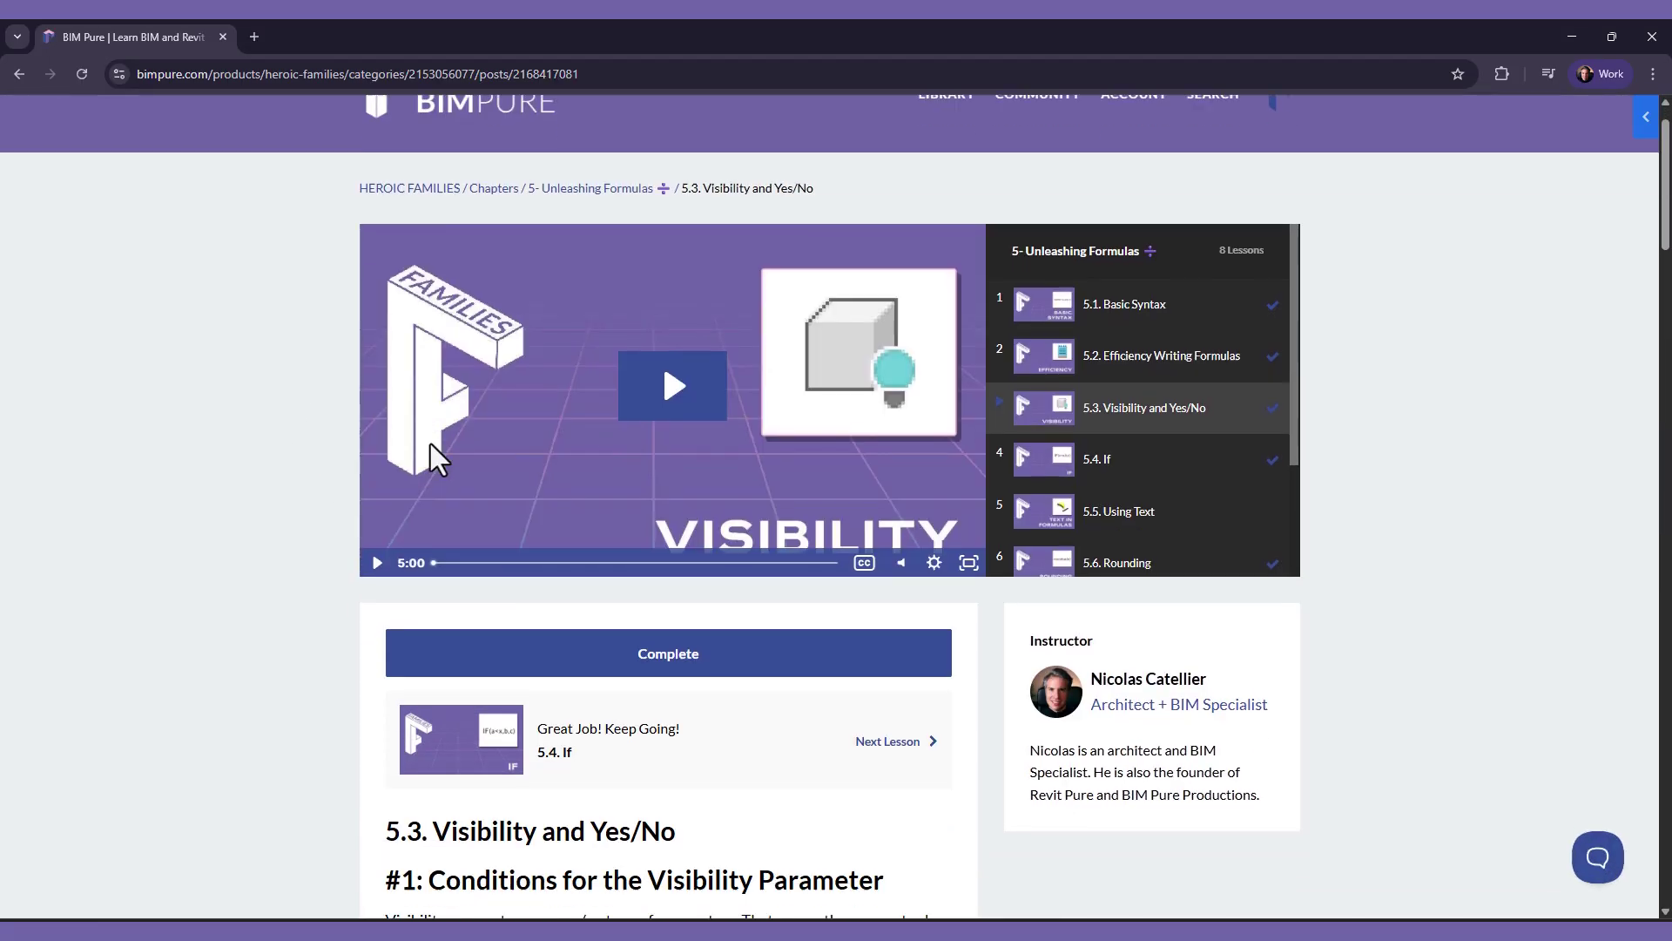
{"action": "scroll", "coordinate": [431, 443], "scroll_direction": "down", "scroll_amount": 13}
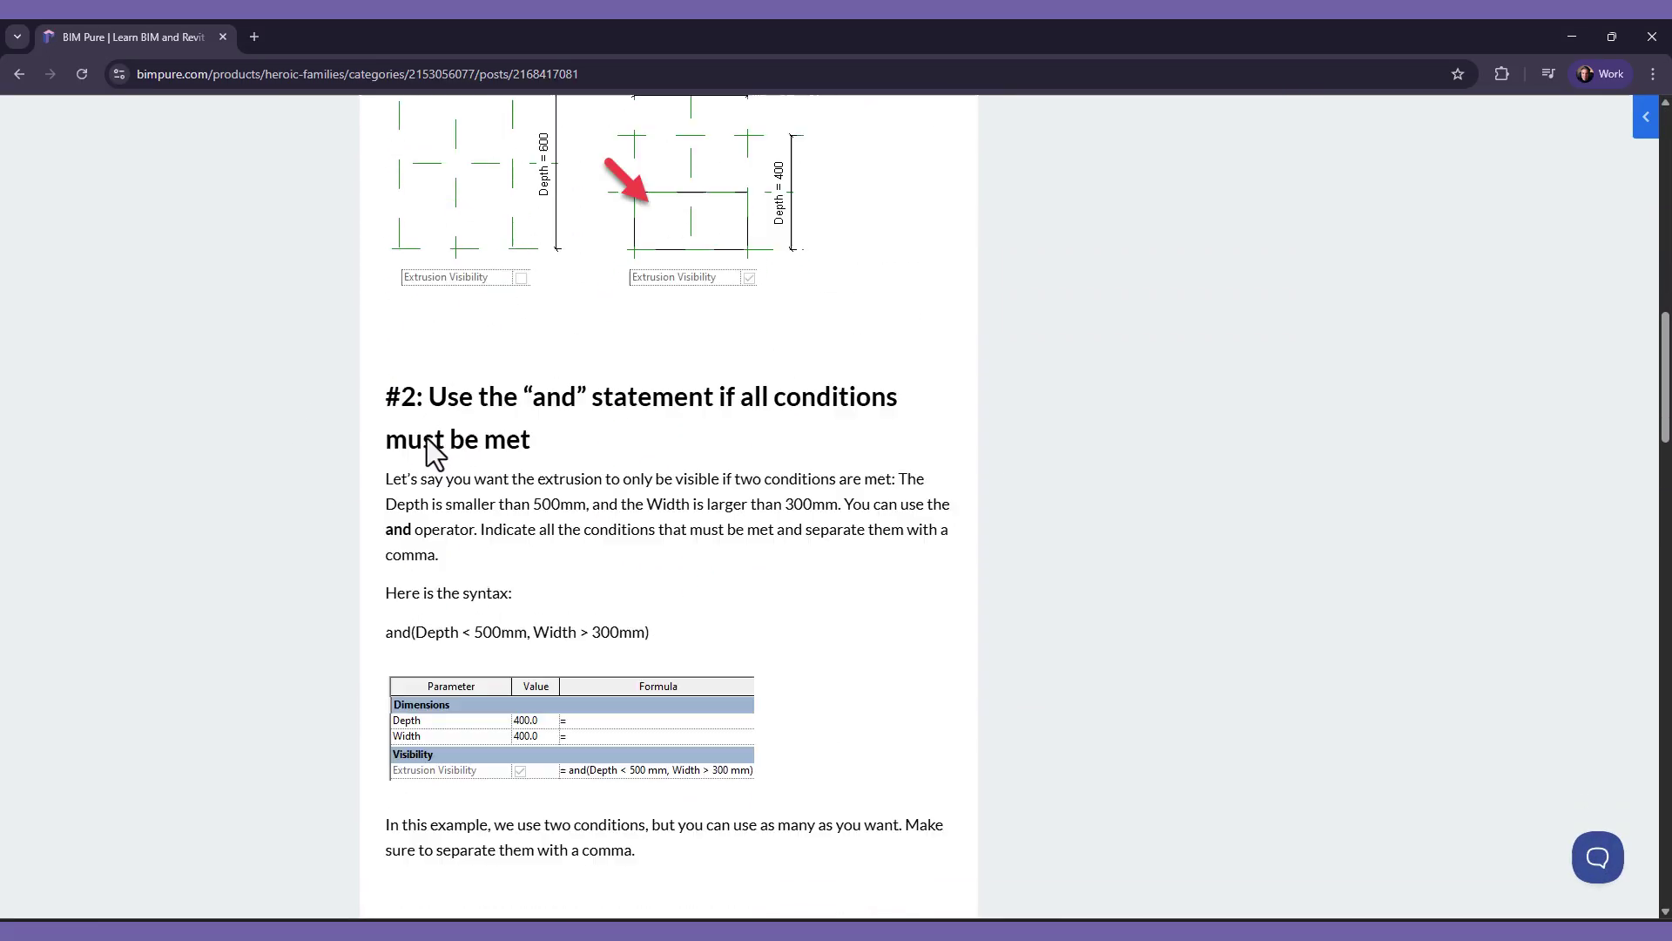